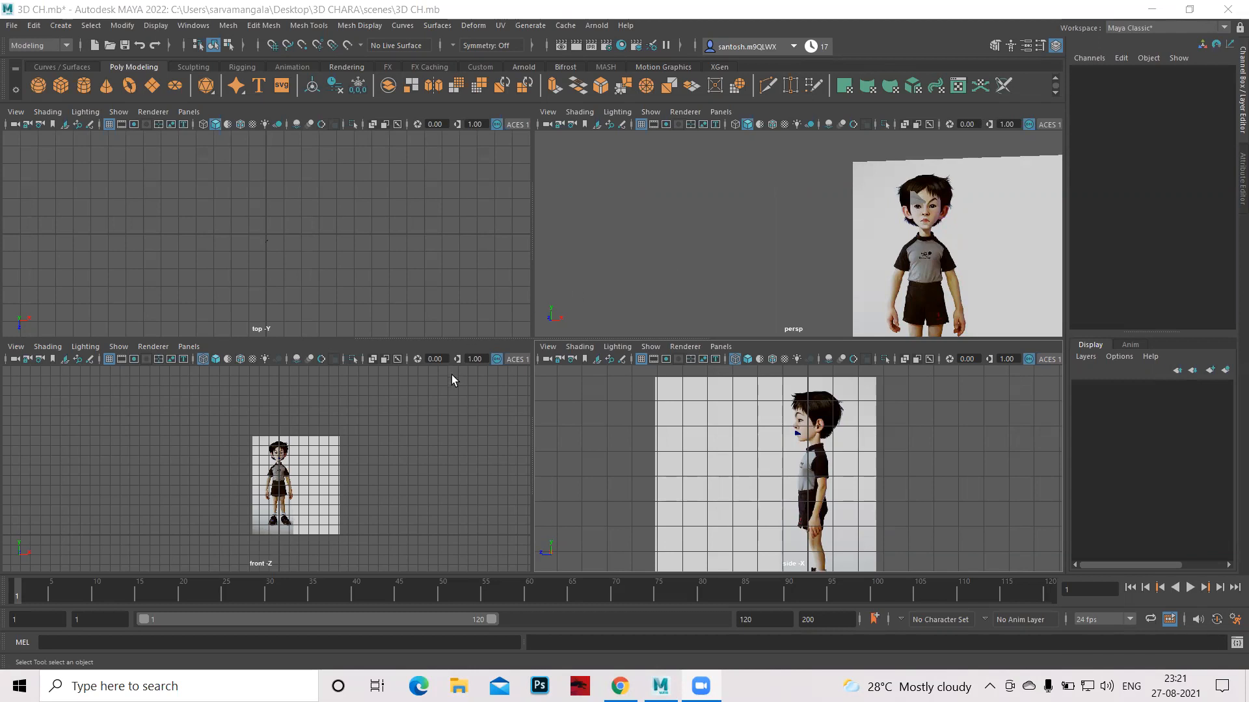
# Examine the boy's head and torso in the front-view reference image.
pyautogui.click(439, 447)
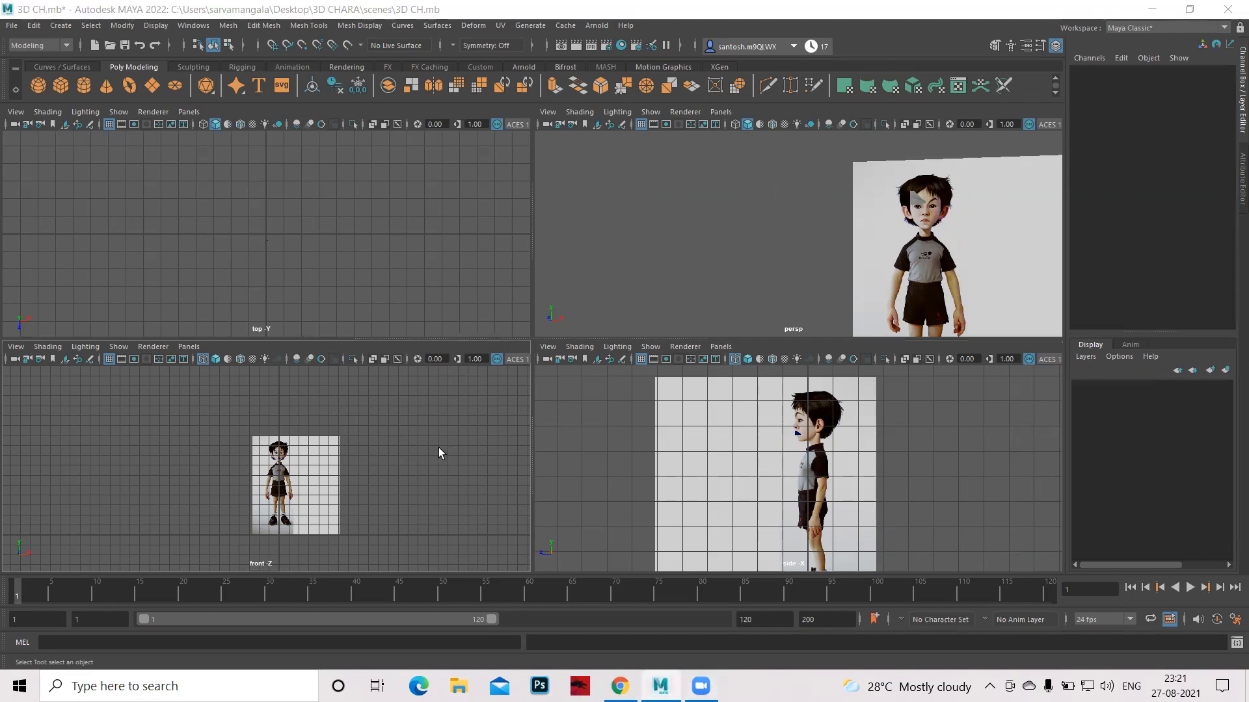
pyautogui.press('space')
pyautogui.keyDown('alt'); pyautogui.moveTo(560, 388); pyautogui.dragTo(900, 435, button='right'); pyautogui.keyUp('alt')
pyautogui.moveTo(521, 345)
pyautogui.keyDown('alt'); pyautogui.mouseDown(button='right')
pyautogui.moveTo(864, 437)
pyautogui.moveTo(724, 385)
pyautogui.moveTo(718, 348)
pyautogui.mouseUp(button='right'); pyautogui.keyUp('alt')
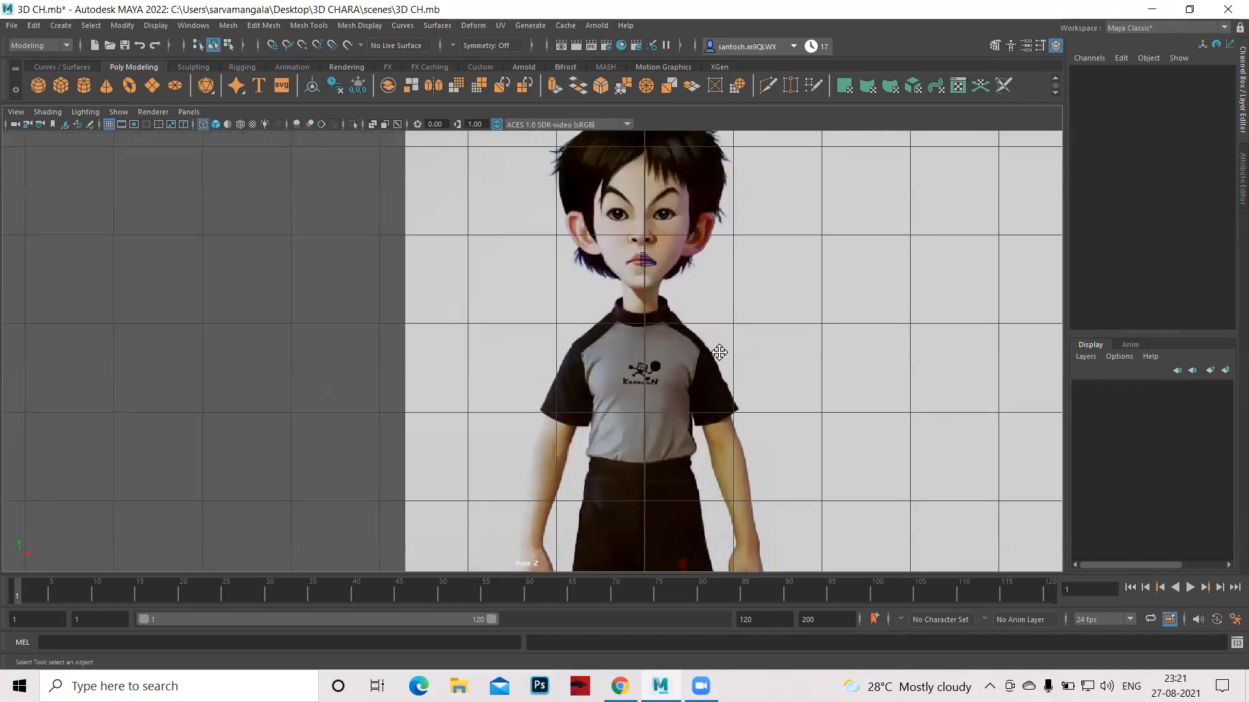
pyautogui.keyDown('alt'); pyautogui.moveTo(718, 347); pyautogui.dragTo(688, 408, button='middle'); pyautogui.keyUp('alt')
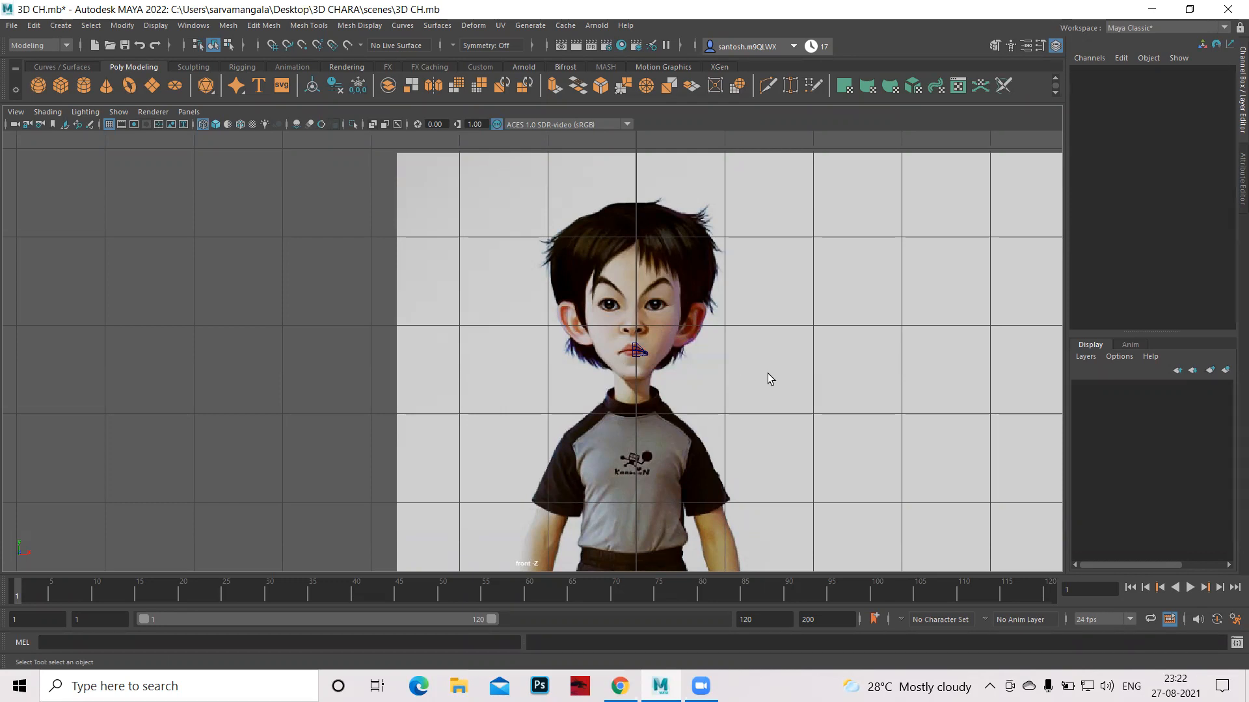
pyautogui.keyDown('alt'); pyautogui.moveTo(774, 382); pyautogui.dragTo(653, 377, button='right'); pyautogui.keyUp('alt')
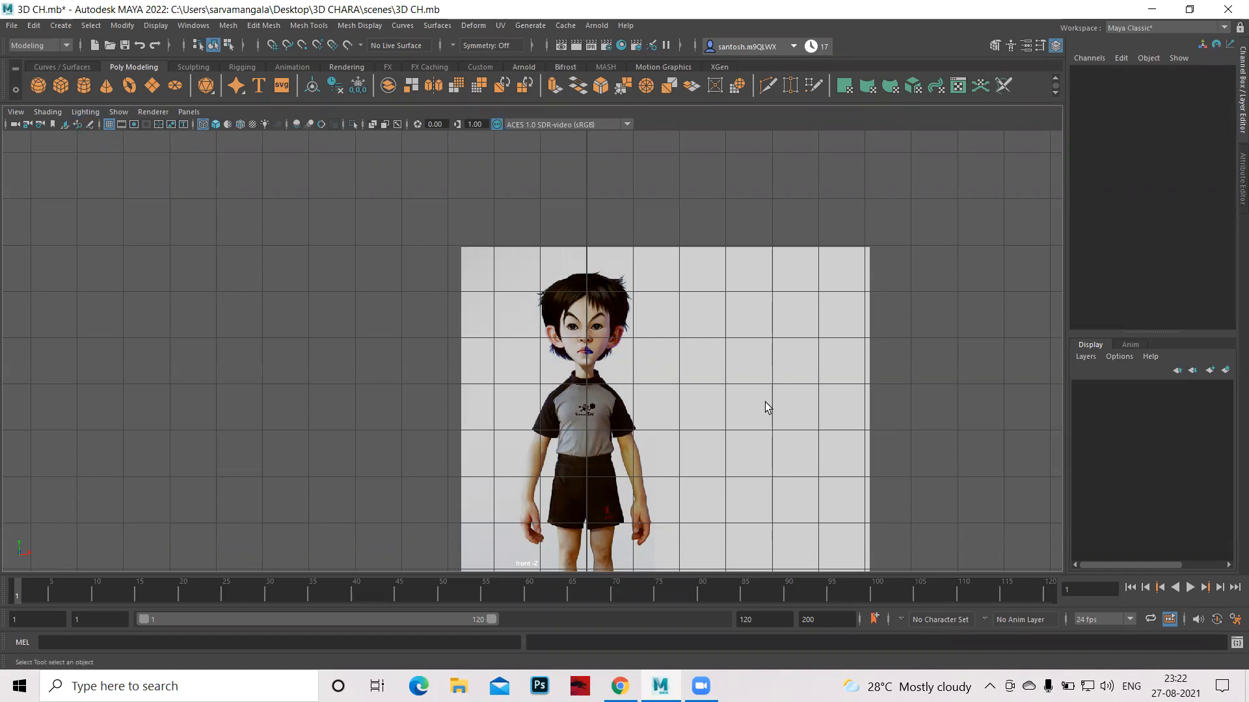
pyautogui.keyDown('alt'); pyautogui.moveTo(609, 392); pyautogui.dragTo(1116, 482, button='right'); pyautogui.keyUp('alt')
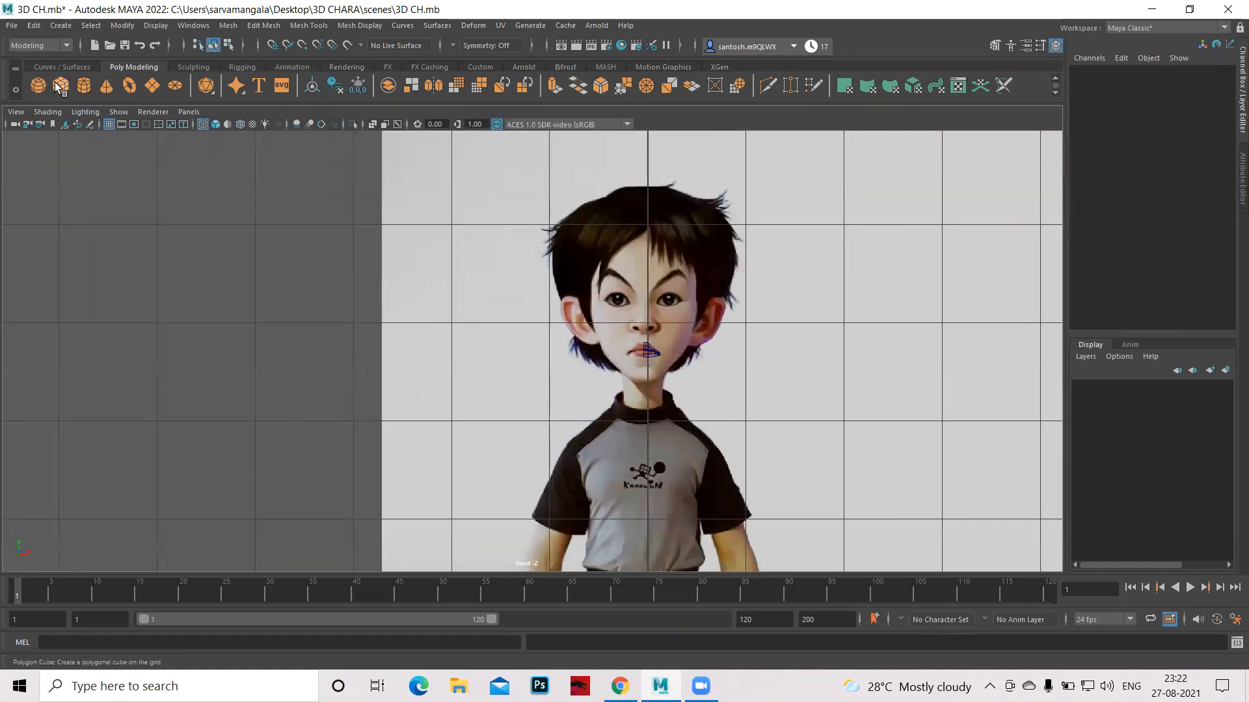
# Create a polygon sphere and raise it over the boy's head in the front view, to about Y 8.27.
pyautogui.click(39, 91)
pyautogui.keyDown('alt'); pyautogui.moveTo(809, 423); pyautogui.dragTo(364, 260, button='right'); pyautogui.keyUp('alt')
pyautogui.press('w')
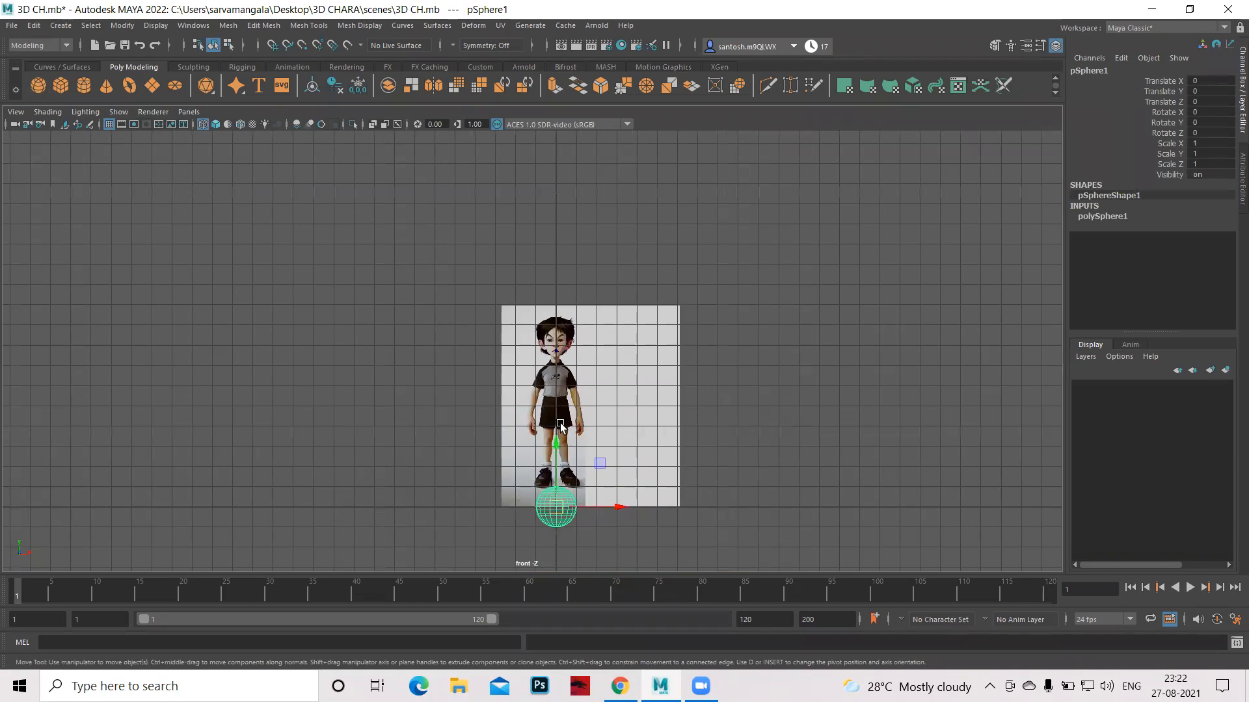
pyautogui.moveTo(558, 444); pyautogui.dragTo(557, 275)
pyautogui.scroll(10, 715, 444)
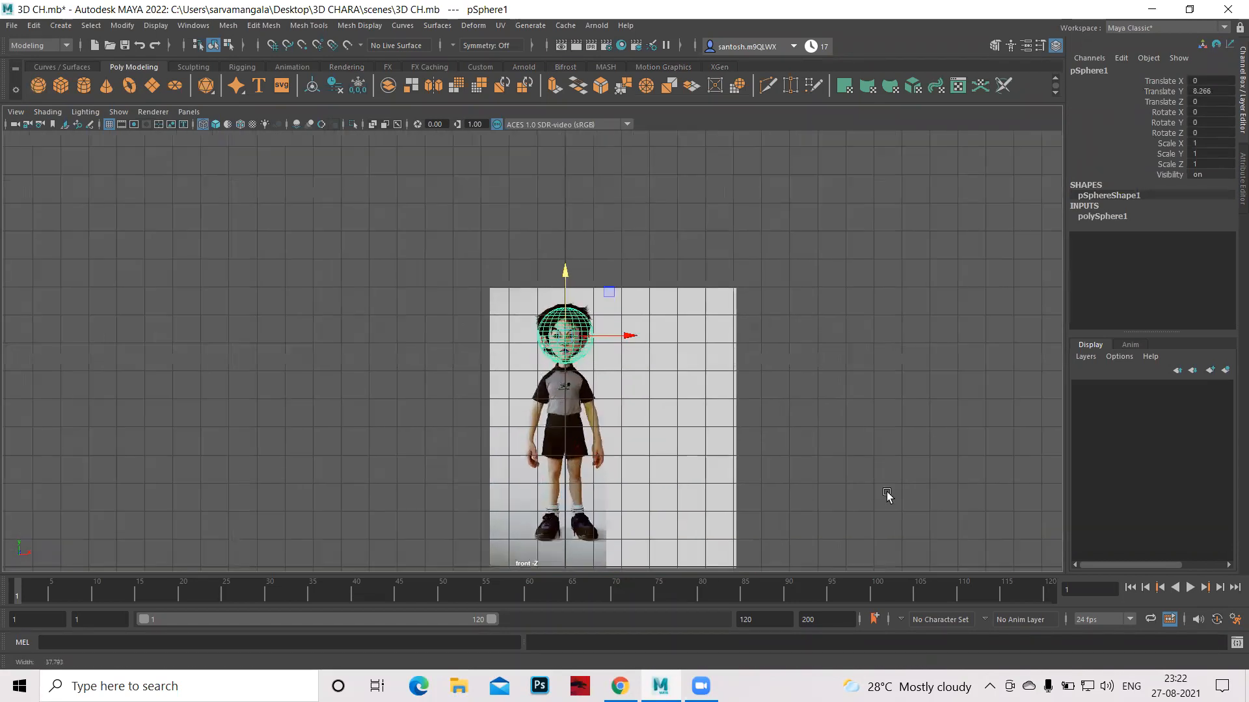
pyautogui.scroll(3, 677, 233)
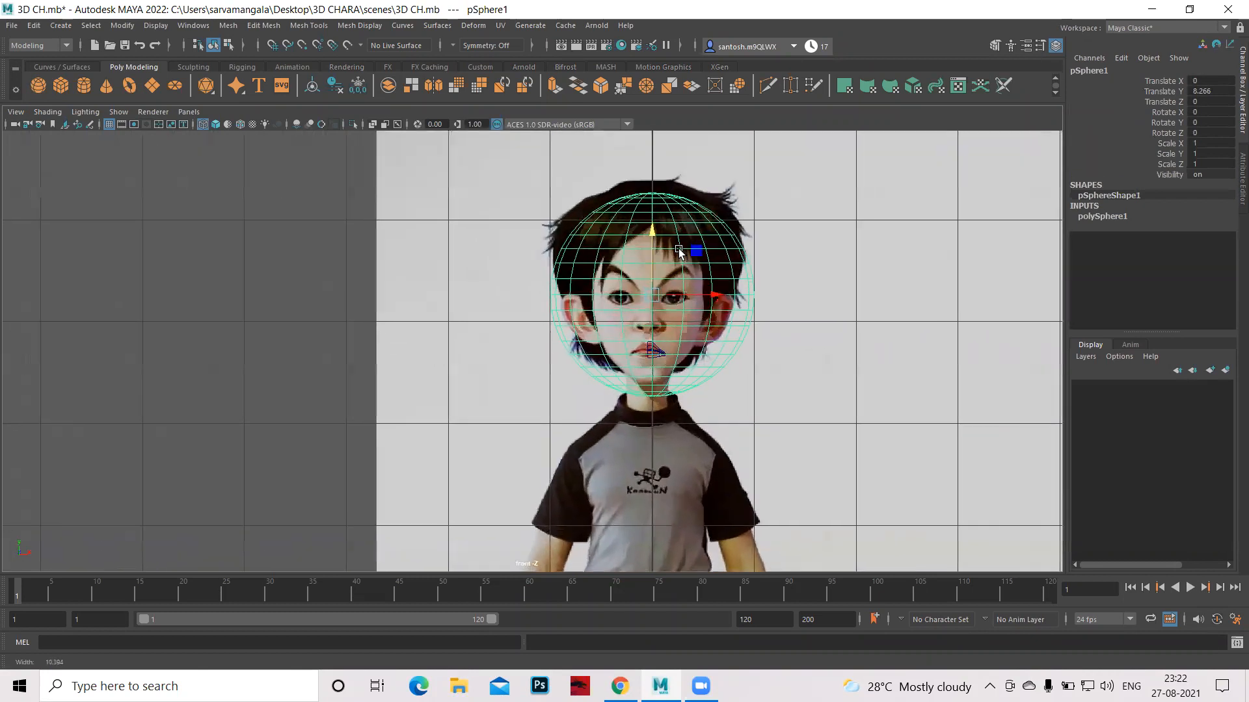
# Delete the sphere's faces on the negative X side of the centre line.
pyautogui.press('q')
pyautogui.moveTo(677, 233); pyautogui.dragTo(669, 274, button='right')
pyautogui.click(449, 186)
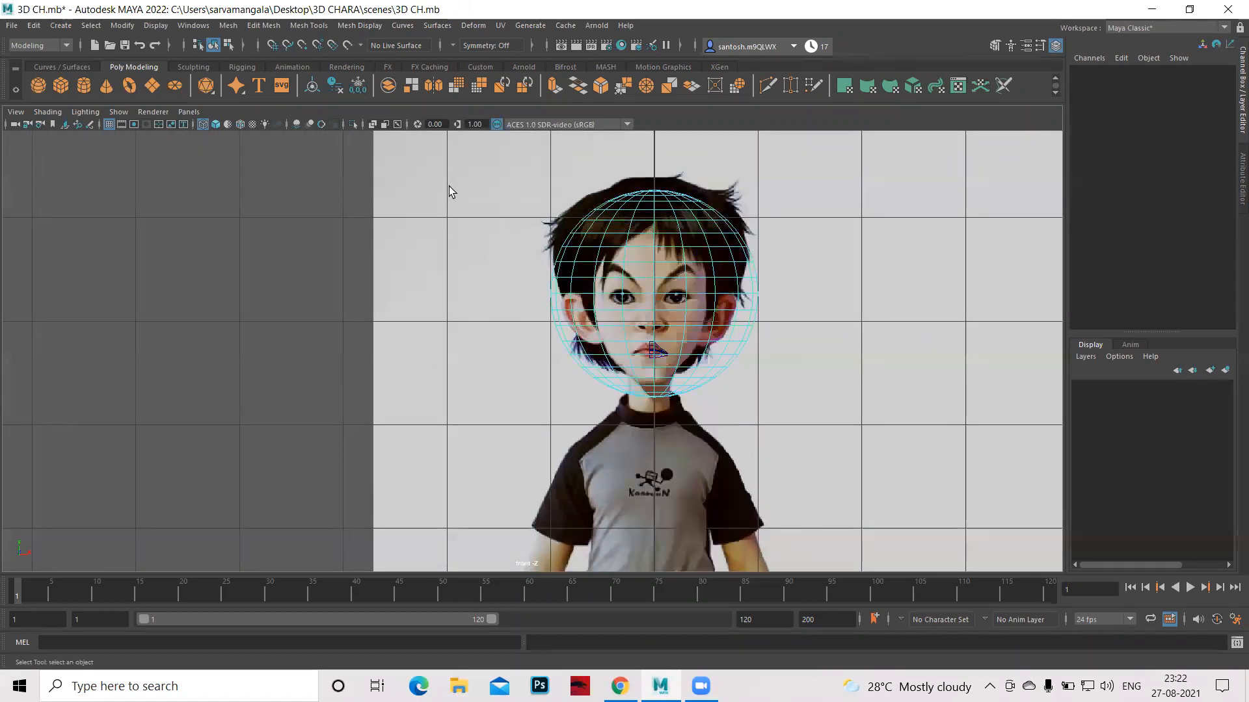
pyautogui.moveTo(518, 154); pyautogui.dragTo(653, 506)
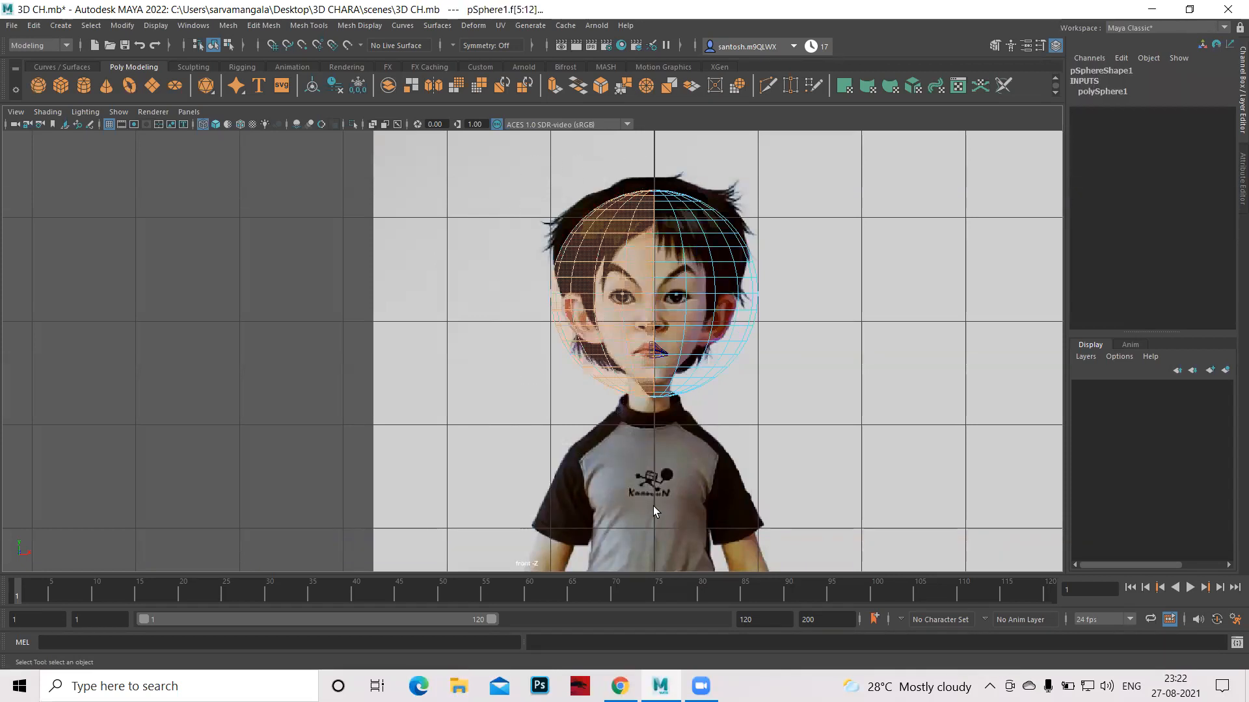
pyautogui.press('Delete')
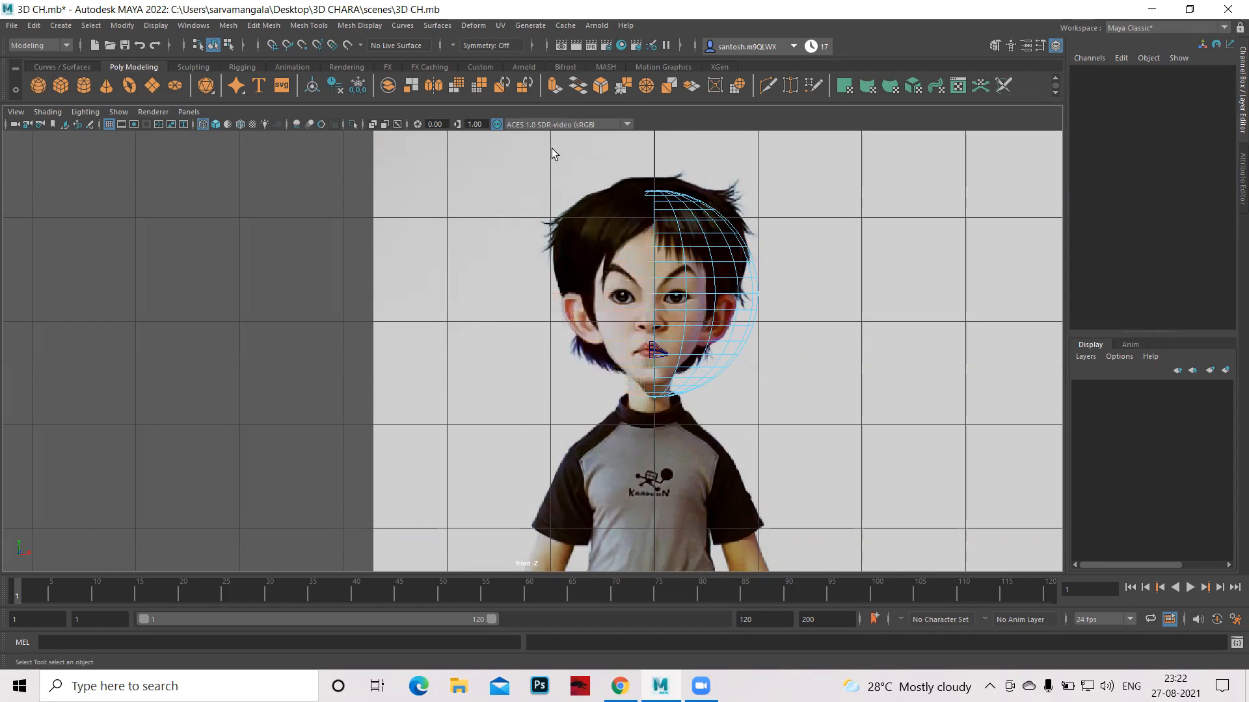
# Delete the leftover faces crossing the half sphere's centre line at its top and bottom poles.
pyautogui.moveTo(596, 165); pyautogui.dragTo(651, 250)
pyautogui.press('Delete')
pyautogui.moveTo(649, 428); pyautogui.dragTo(648, 428)
pyautogui.press('Delete')
pyautogui.moveTo(648, 404); pyautogui.dragTo(642, 424)
pyautogui.press('Delete')
pyautogui.keyDown('alt'); pyautogui.moveTo(852, 379); pyautogui.dragTo(931, 463, button='right'); pyautogui.keyUp('alt')
pyautogui.keyDown('alt'); pyautogui.moveTo(932, 463); pyautogui.dragTo(796, 508, button='middle'); pyautogui.keyUp('alt')
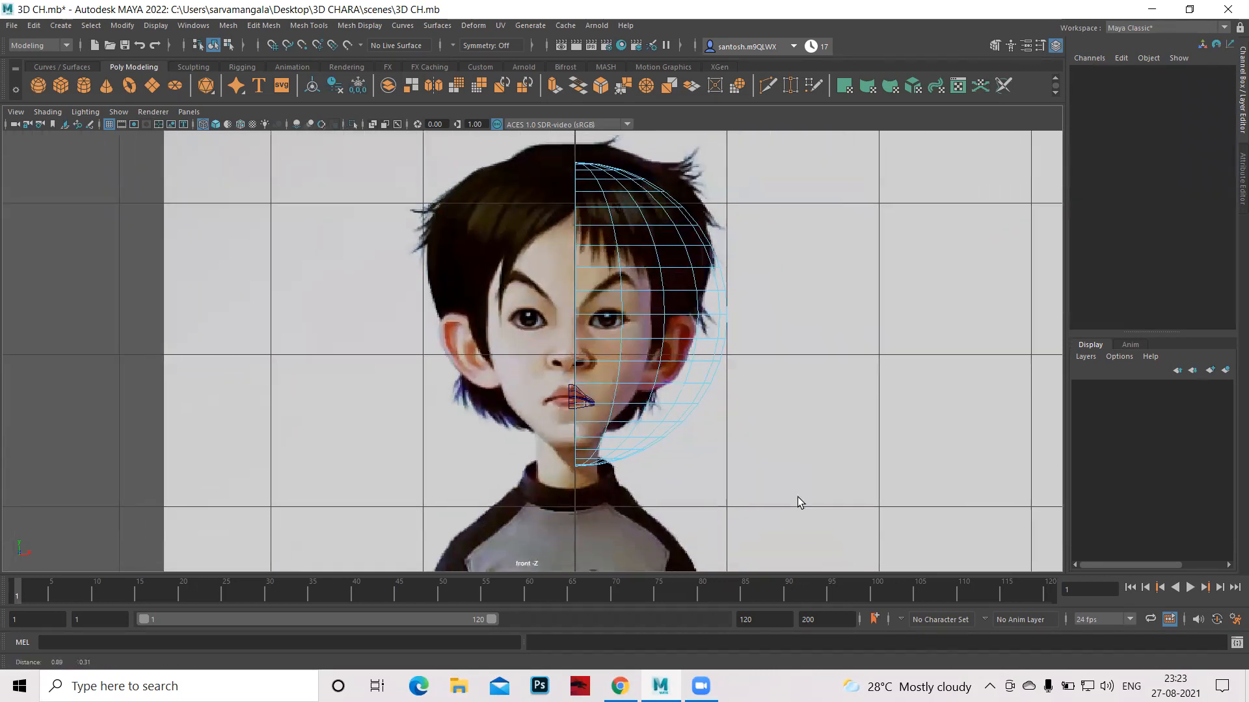
# Compare the half sphere over the head with the small mouth plane by selecting each in turn.
pyautogui.moveTo(628, 313); pyautogui.dragTo(669, 292, button='right')
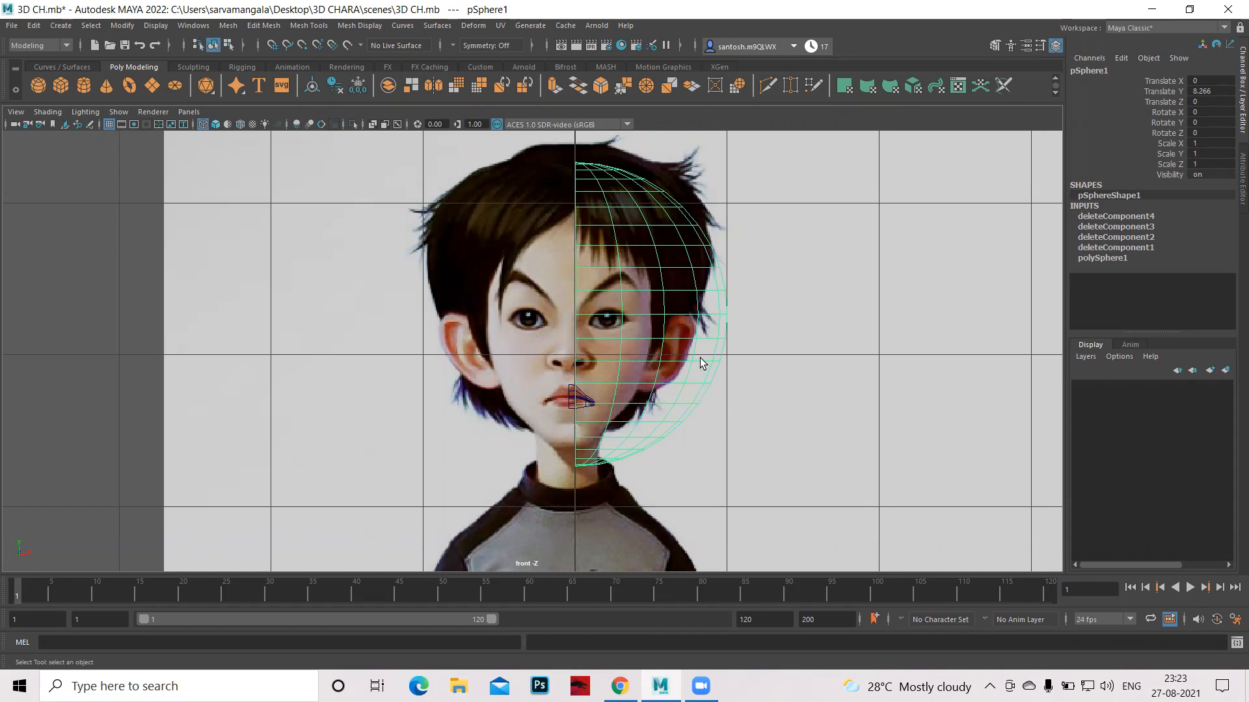
pyautogui.click(566, 393)
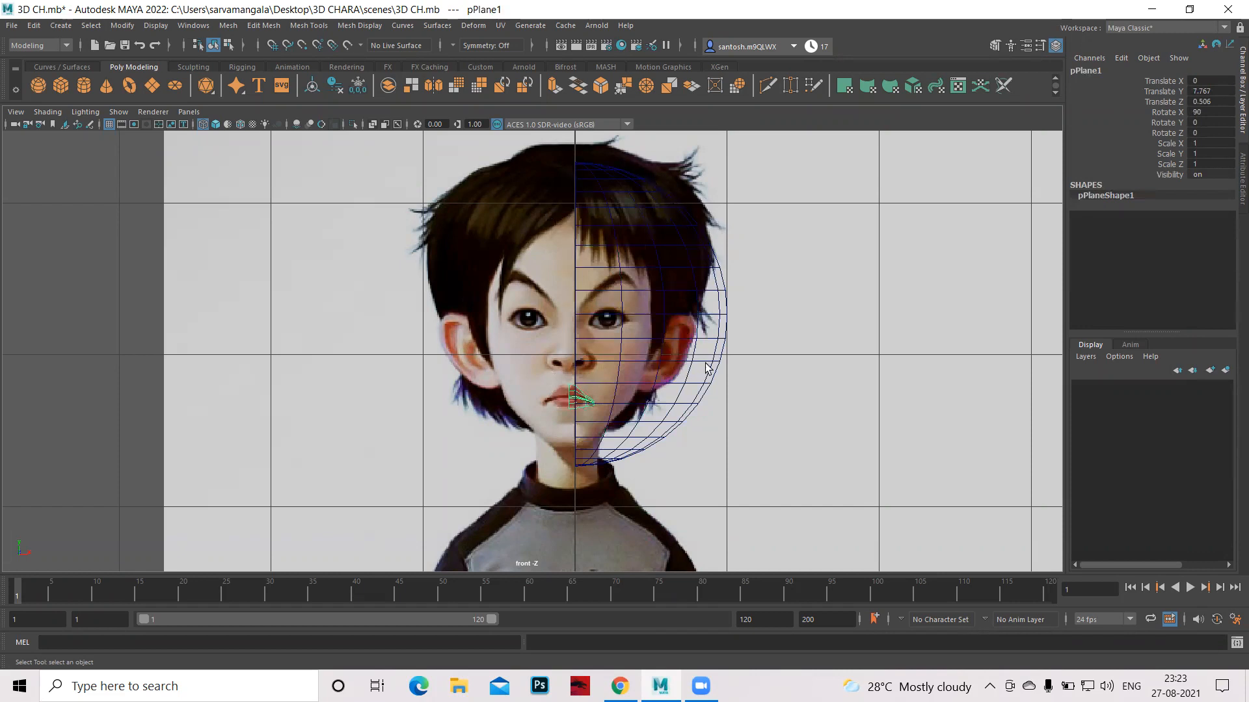
pyautogui.click(709, 300)
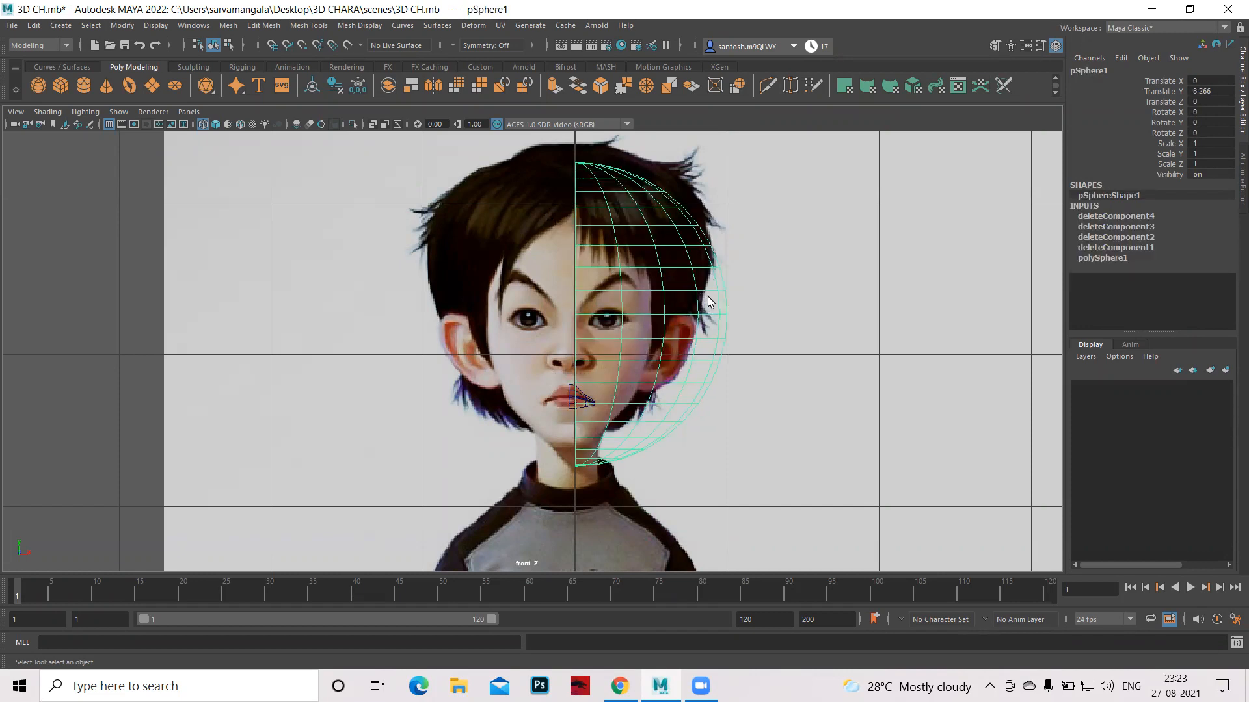
pyautogui.moveTo(576, 416); pyautogui.dragTo(571, 429)
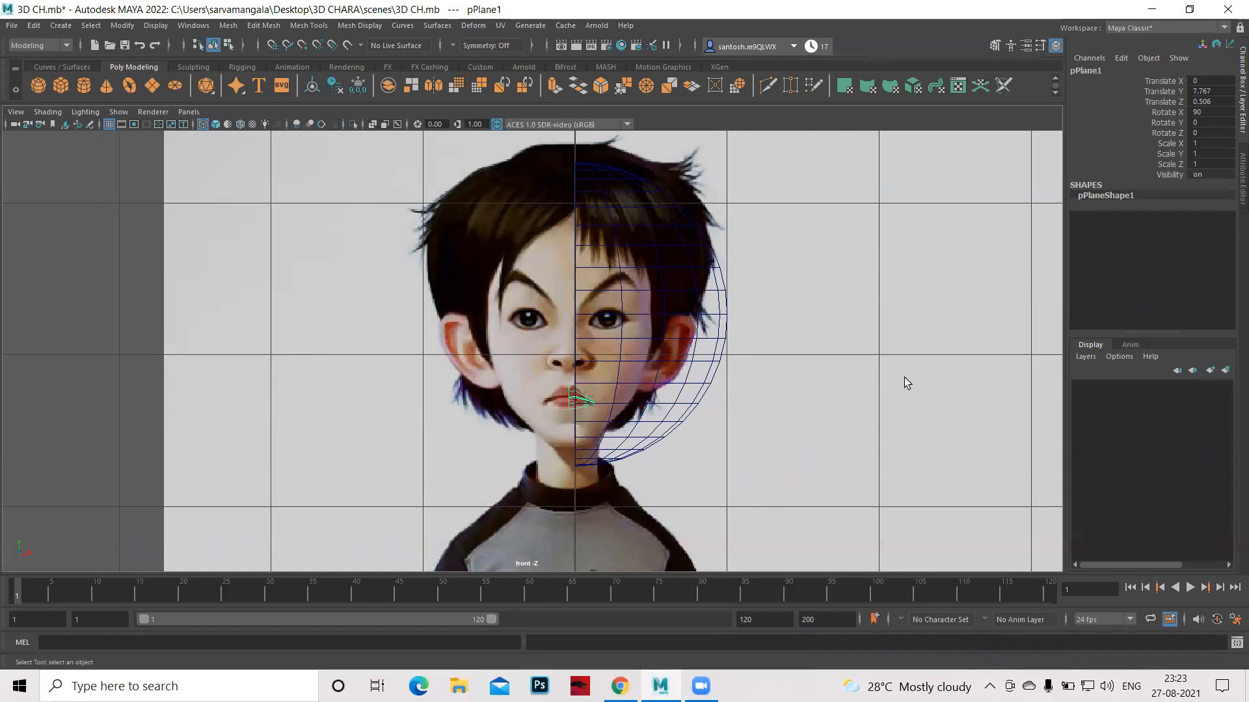
pyautogui.scroll(-5, 874, 365)
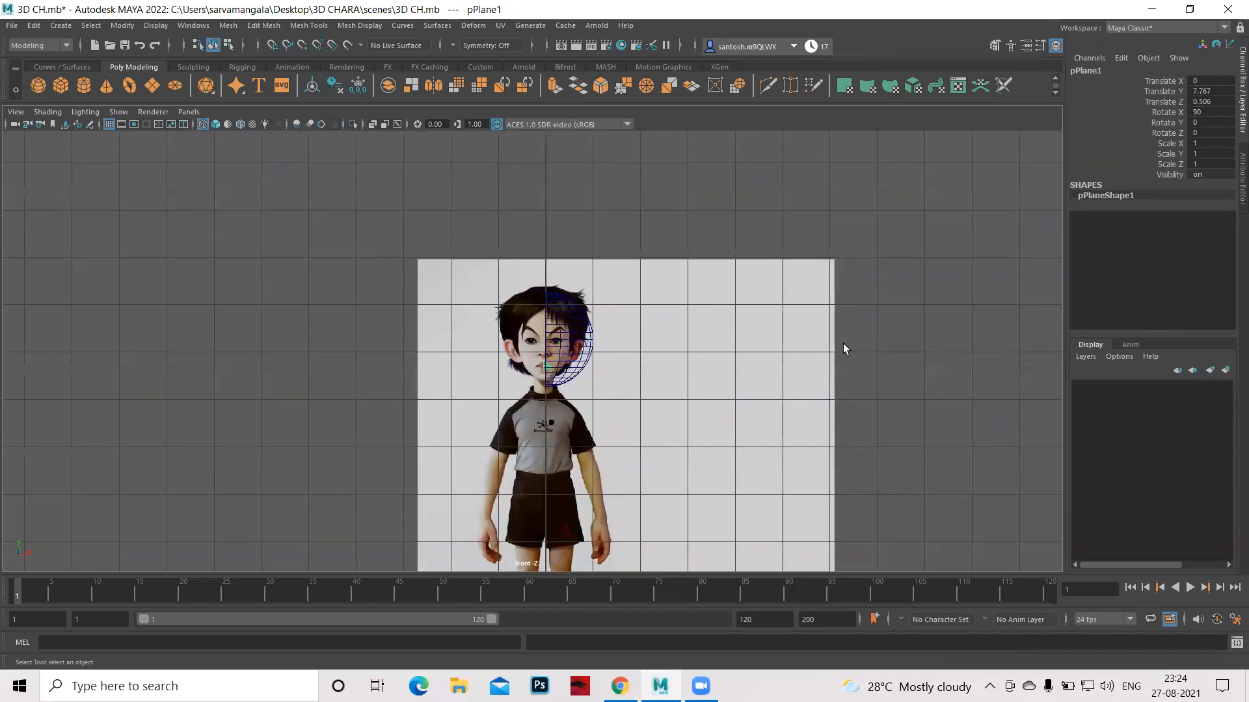
pyautogui.keyDown('alt'); pyautogui.moveTo(804, 396); pyautogui.dragTo(856, 334, button='middle'); pyautogui.keyUp('alt')
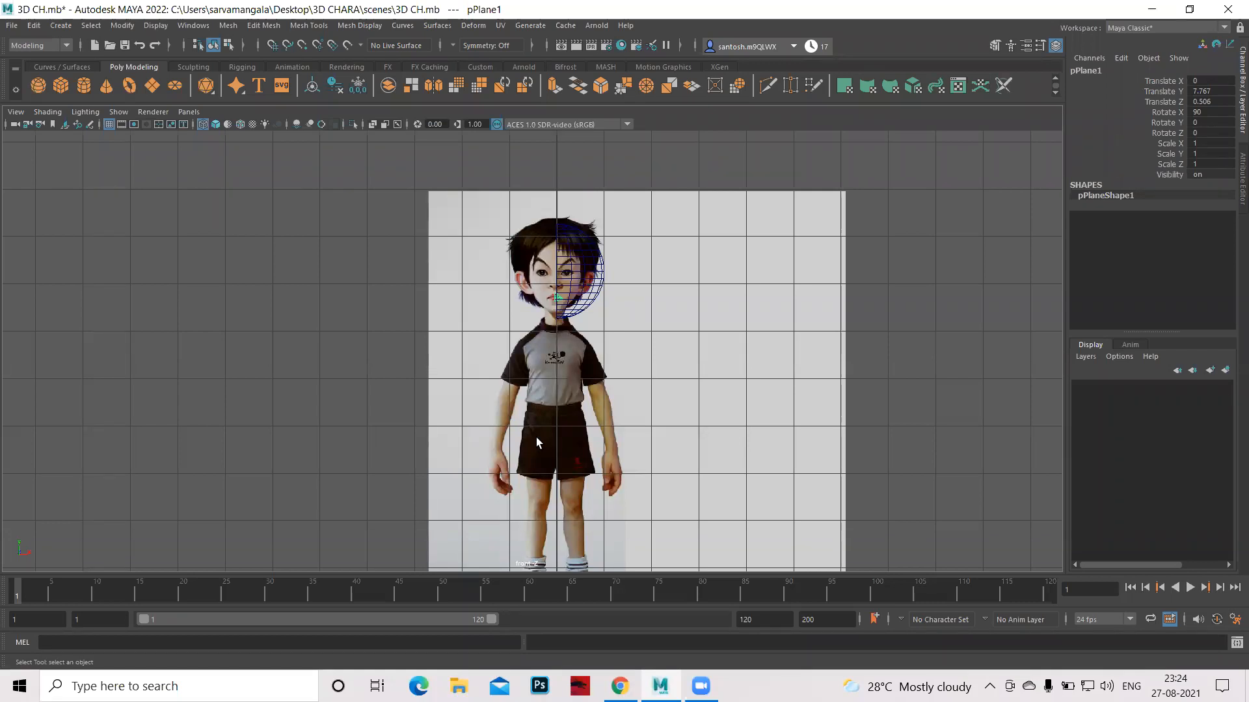
# Delete the half sphere and the mouth plane together.
pyautogui.press('space')
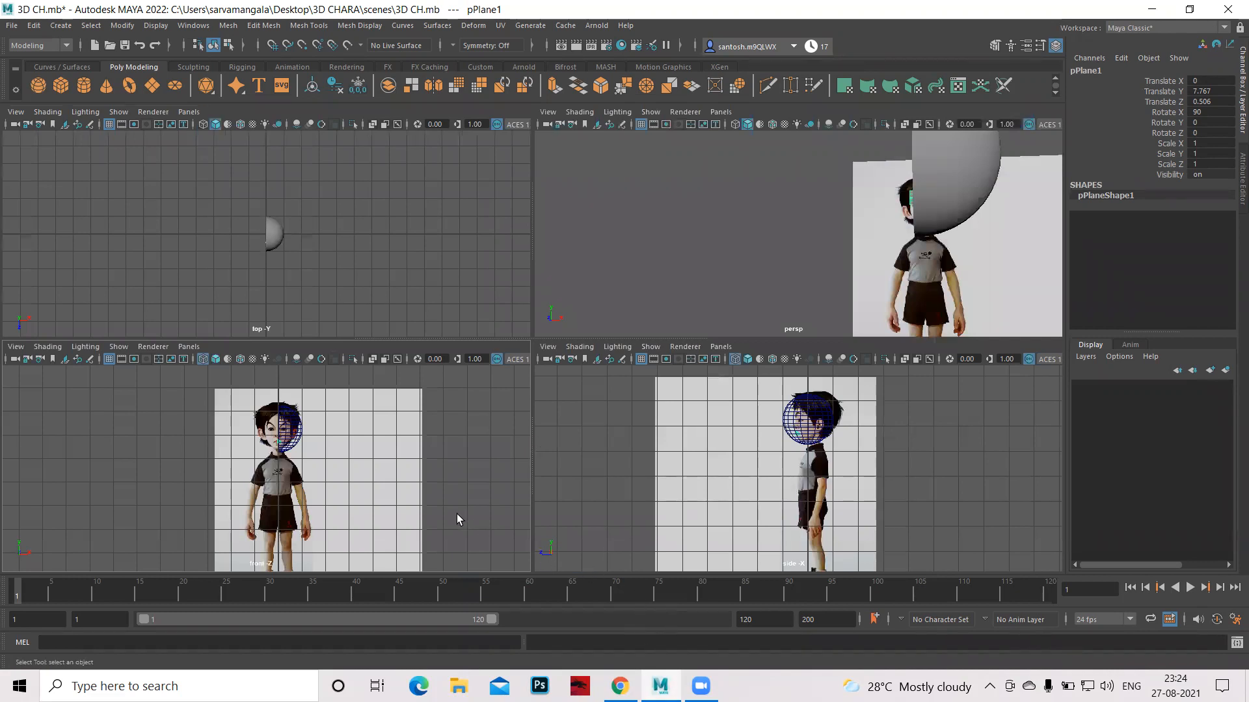
pyautogui.press('space')
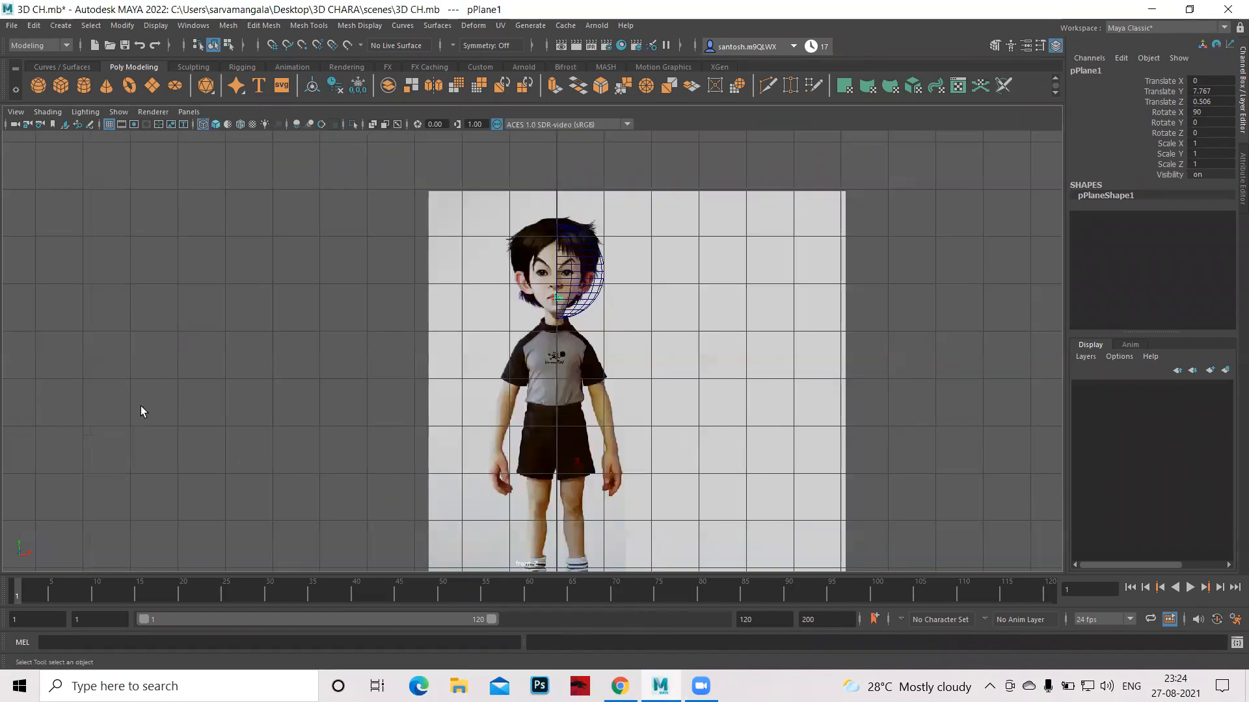
pyautogui.press('space')
pyautogui.moveTo(153, 383); pyautogui.dragTo(408, 502)
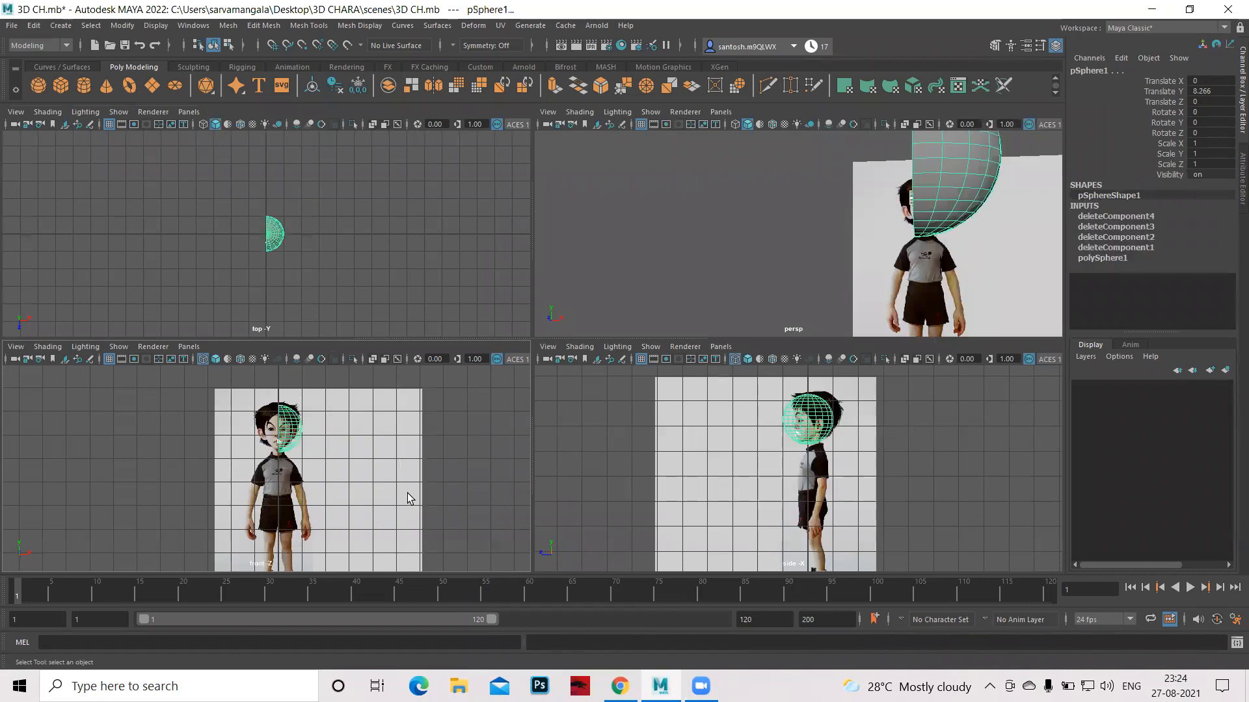
pyautogui.press('Delete')
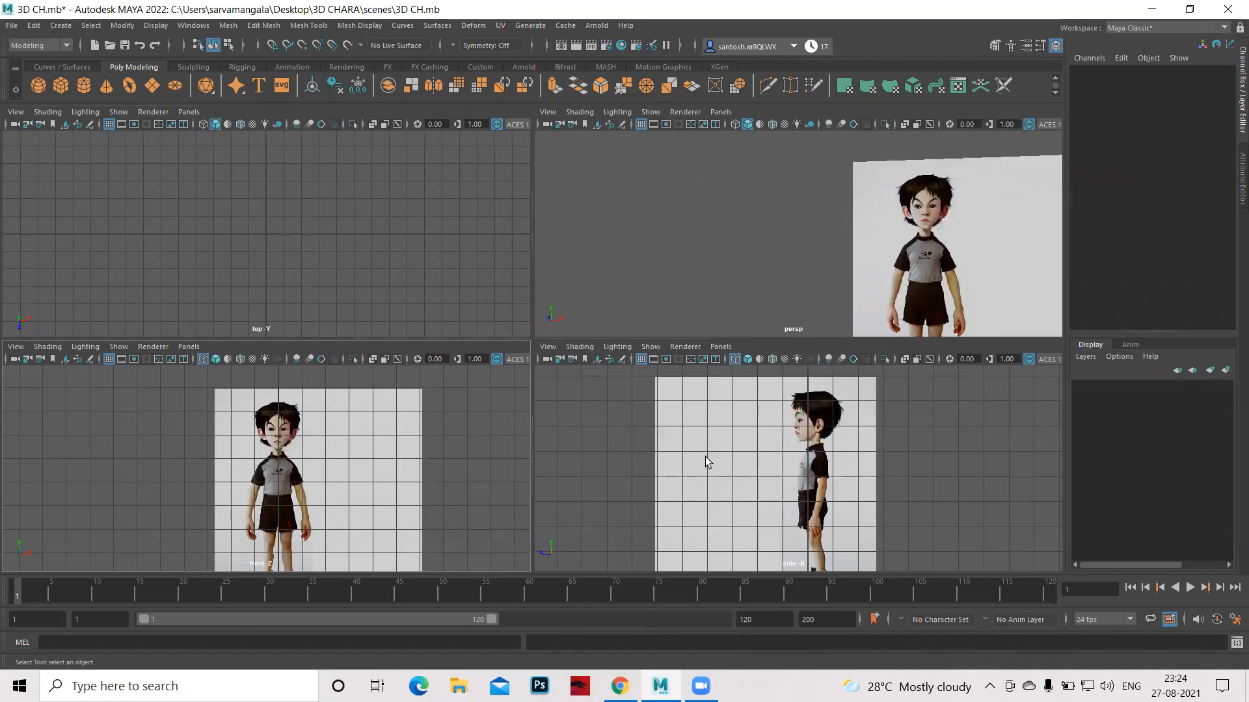
# Delete the front and side reference image planes.
pyautogui.click(937, 247)
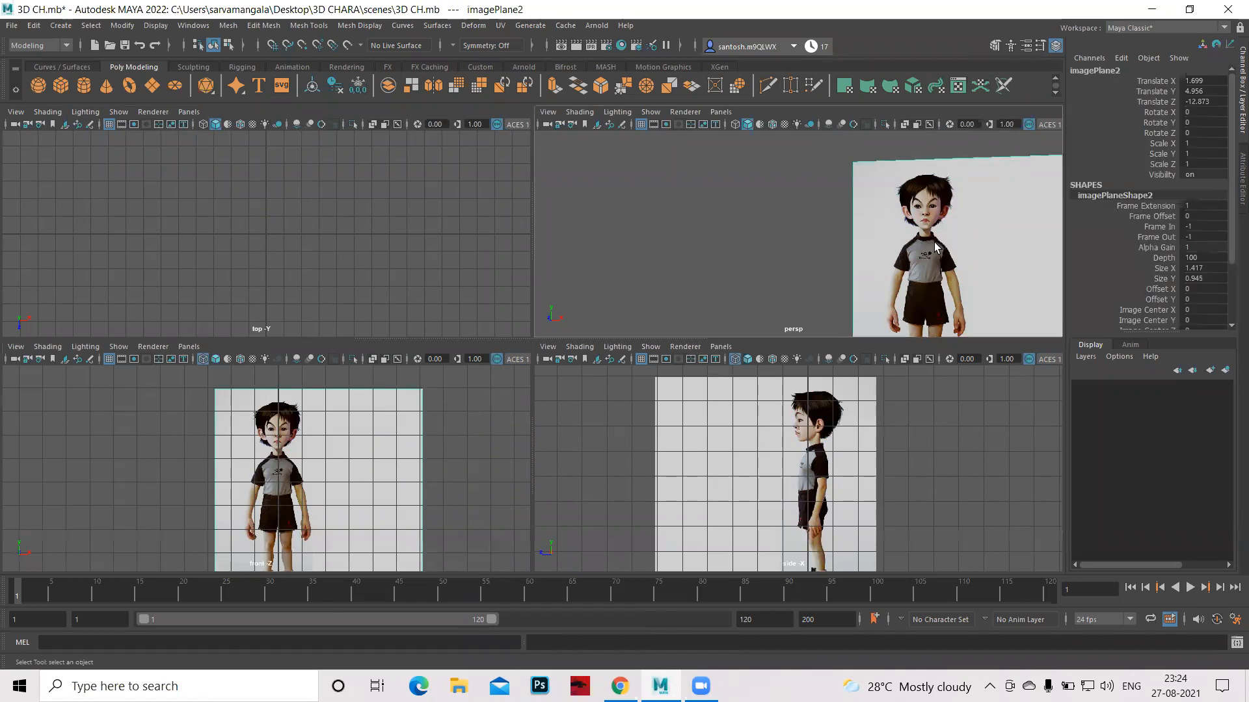
pyautogui.press('Delete')
pyautogui.click(744, 447)
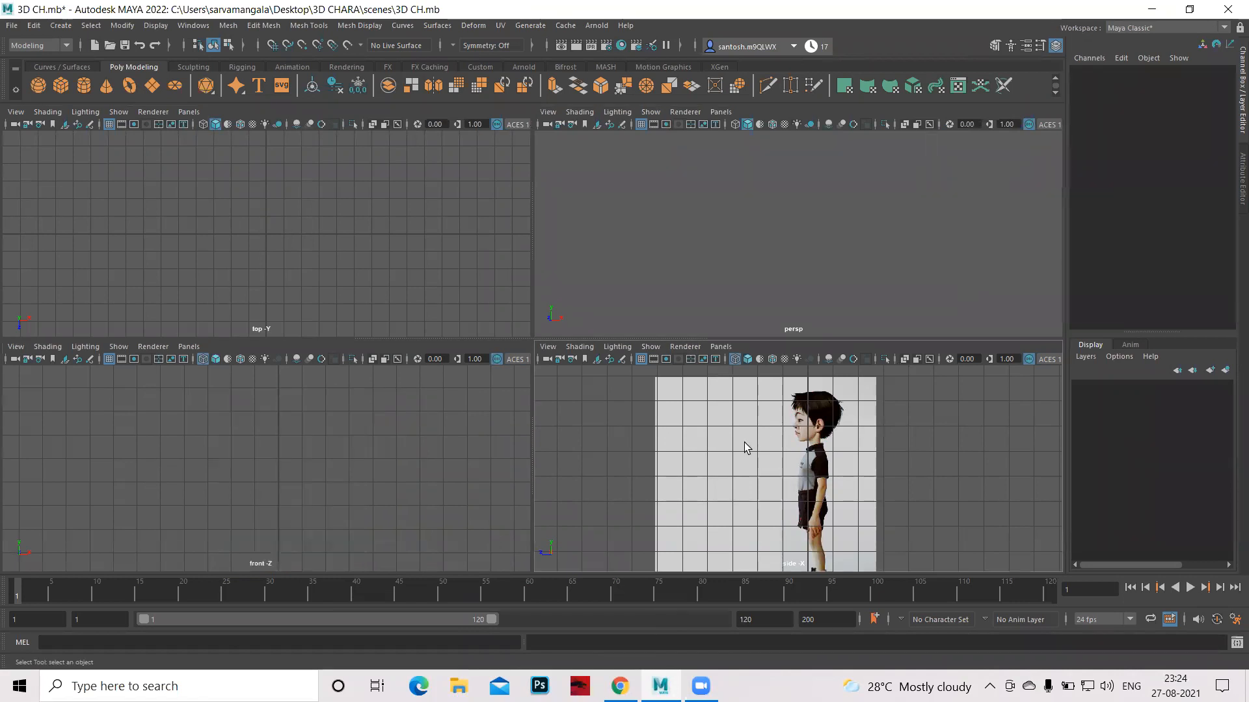
pyautogui.press('Delete')
pyautogui.keyDown('alt'); pyautogui.moveTo(856, 210); pyautogui.dragTo(842, 258, button='right'); pyautogui.keyUp('alt')
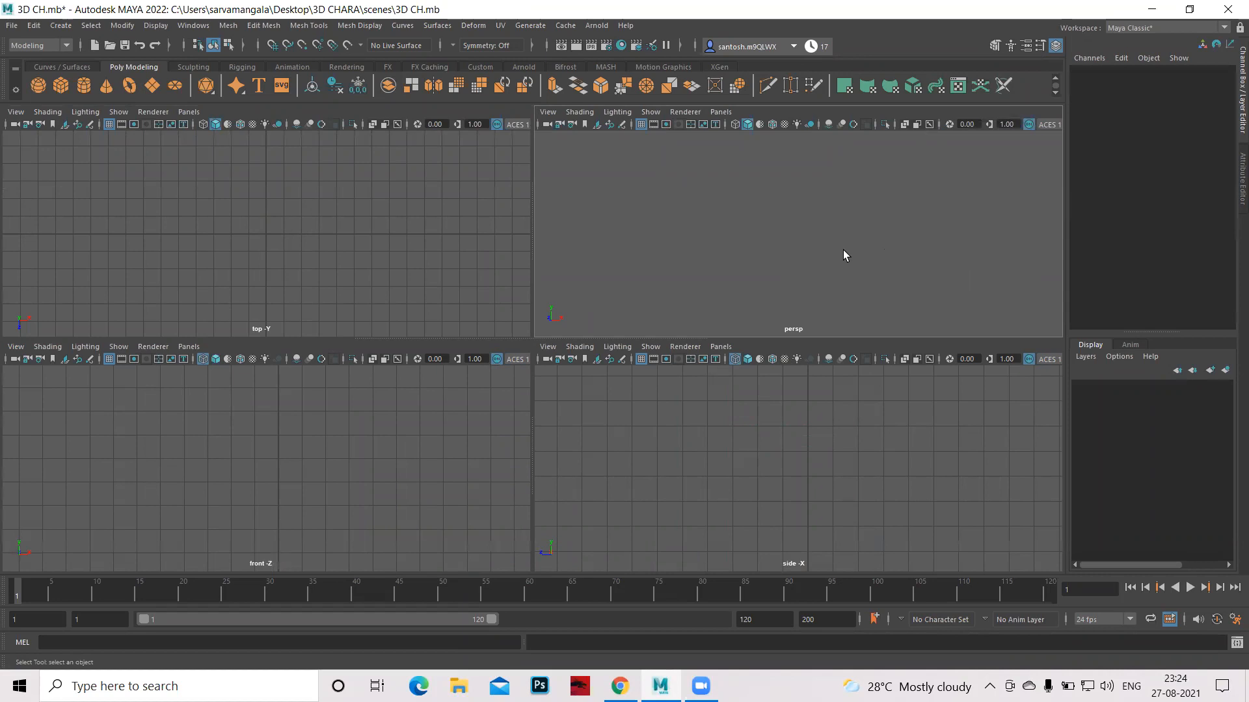
pyautogui.press('space')
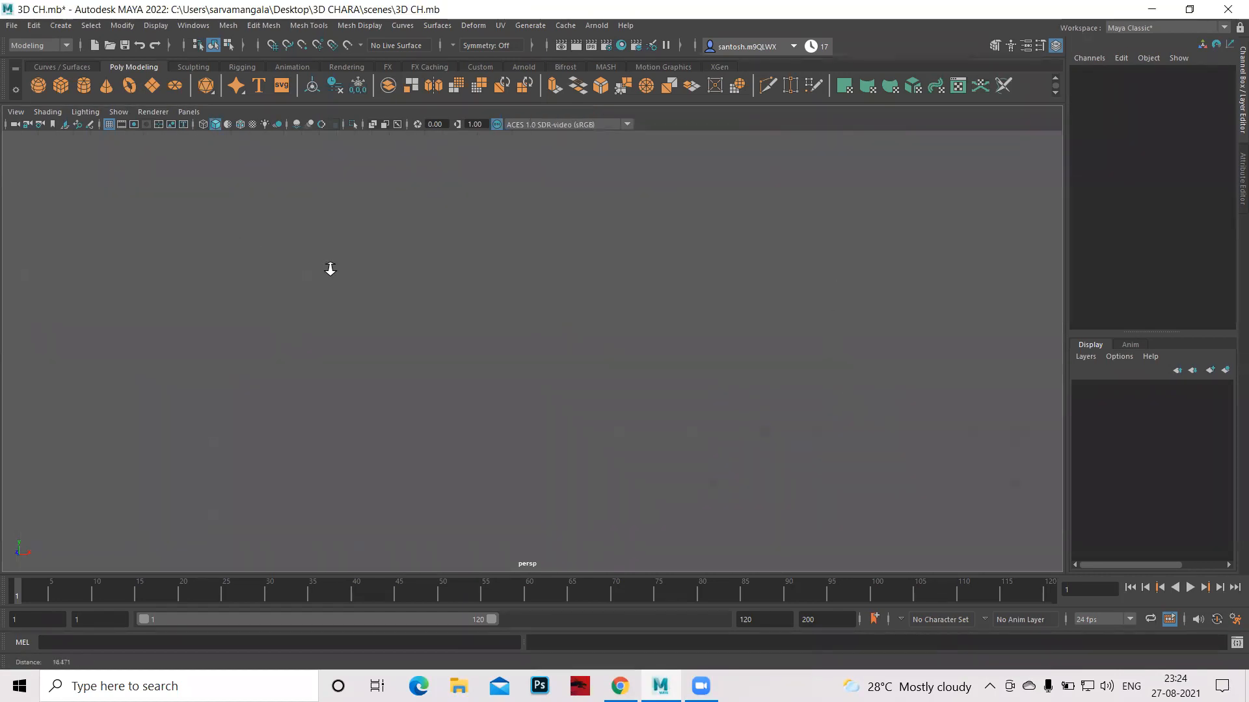
pyautogui.press('space')
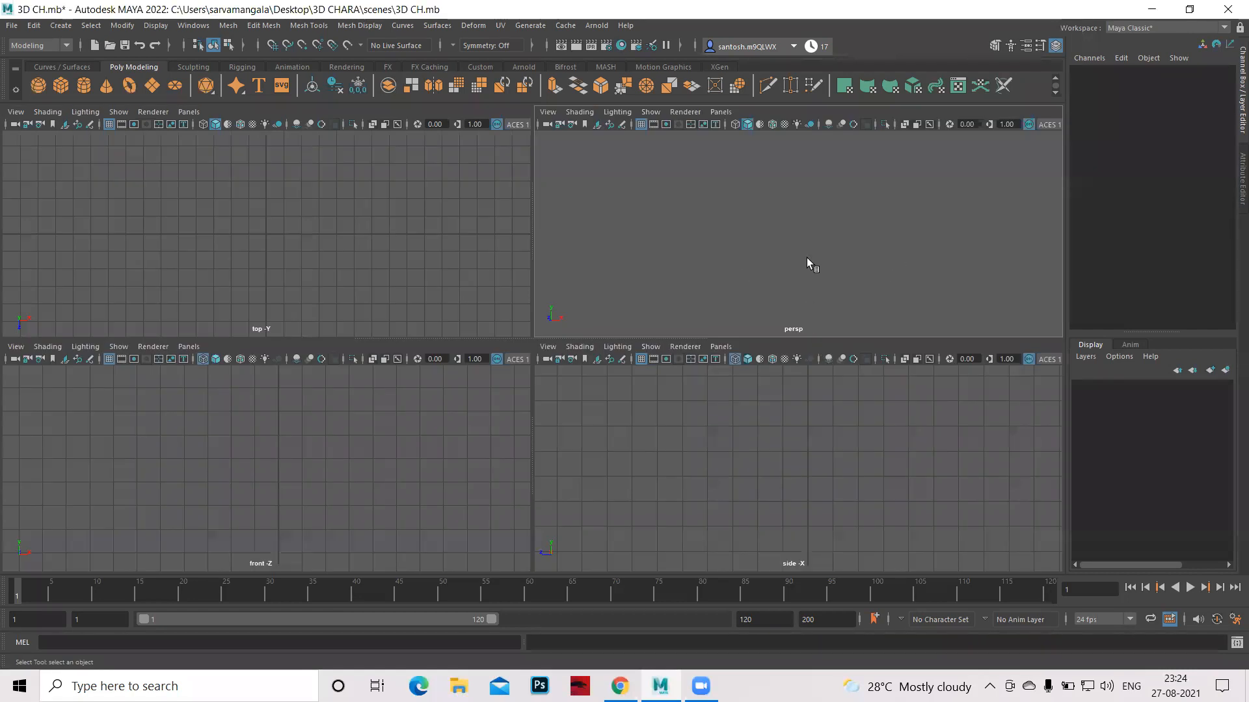
pyautogui.press('alt')
pyautogui.press('Down')
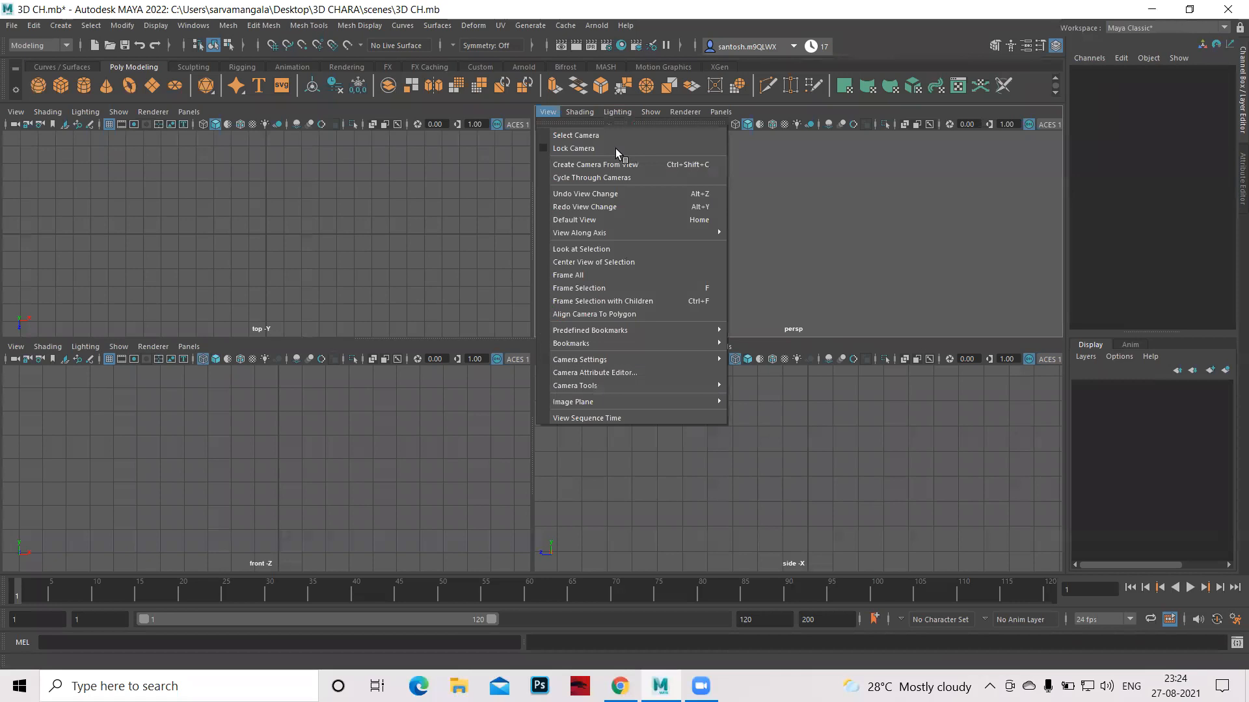
pyautogui.click(890, 251)
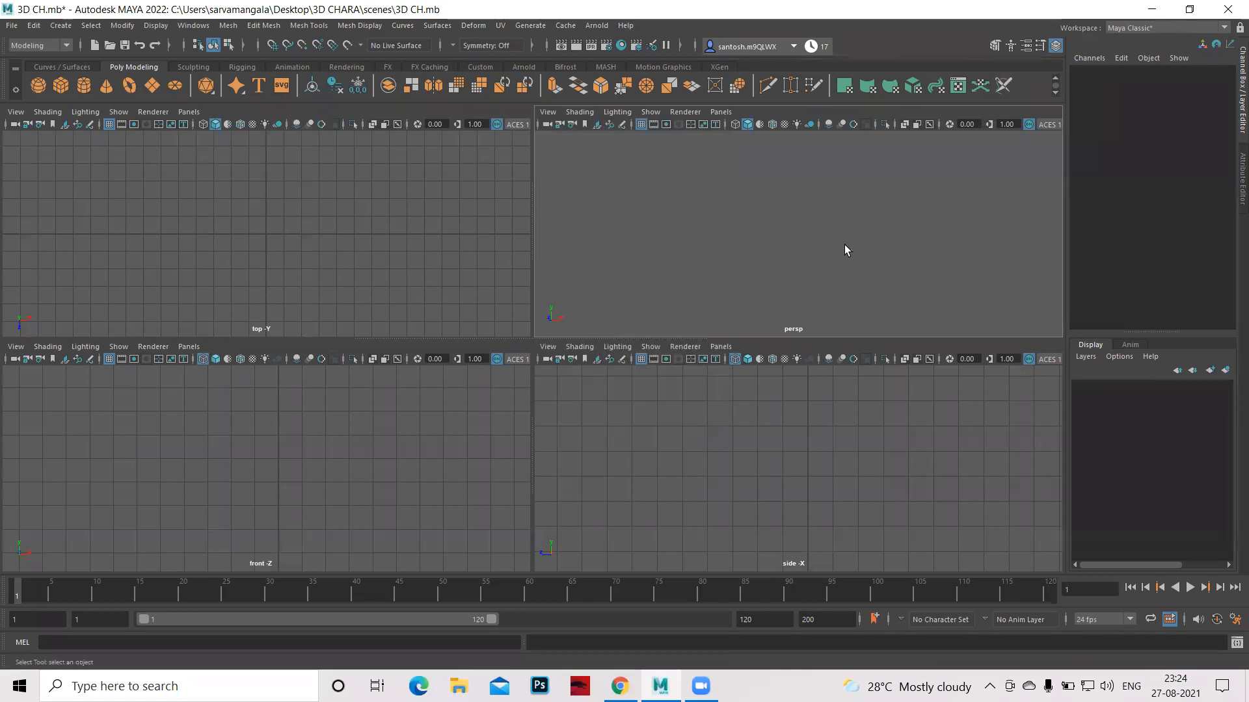
# Reframe the perspective view around a temporary polygon sphere raised to about Y 7, and delete that sphere.
pyautogui.click(39, 85)
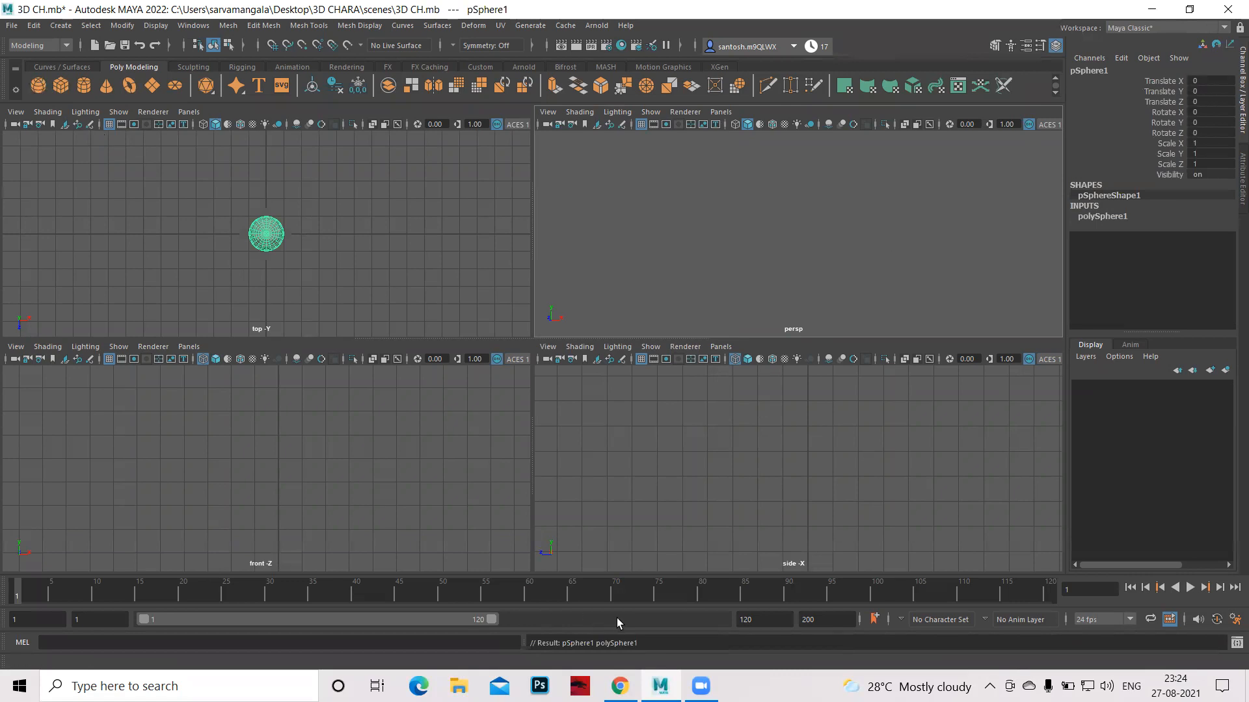
pyautogui.press('w')
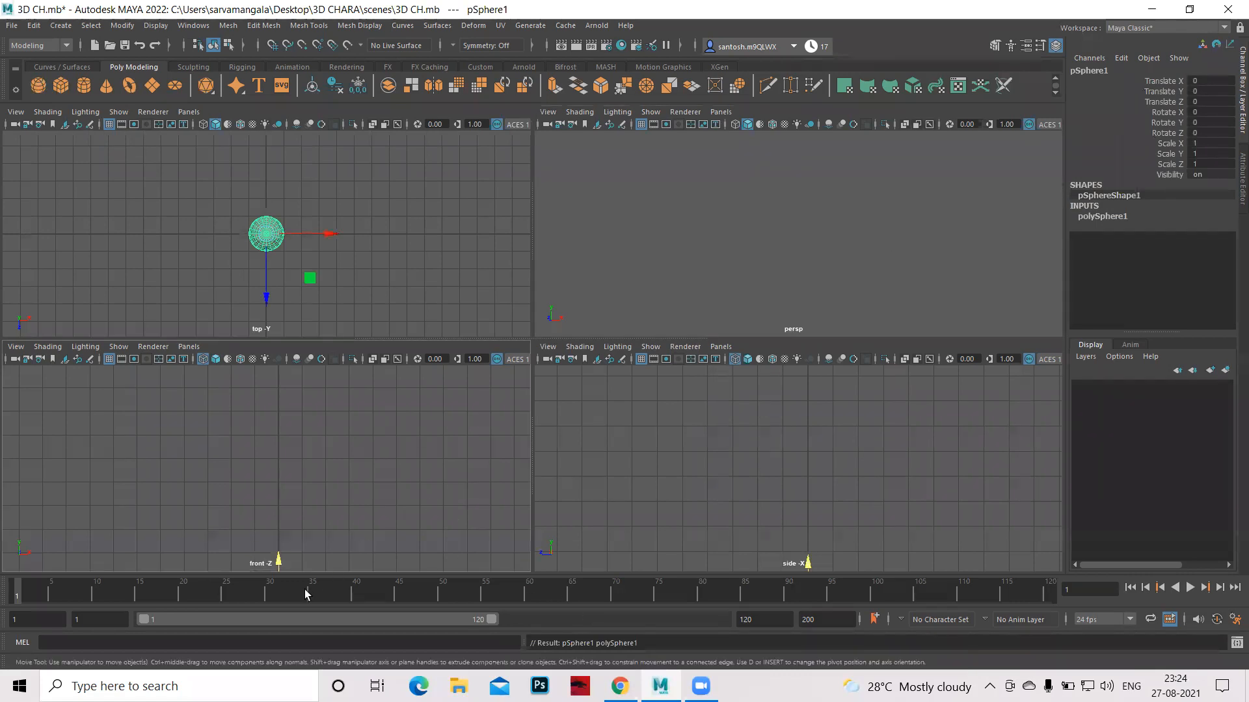
pyautogui.moveTo(276, 561); pyautogui.dragTo(306, 399)
pyautogui.press('f')
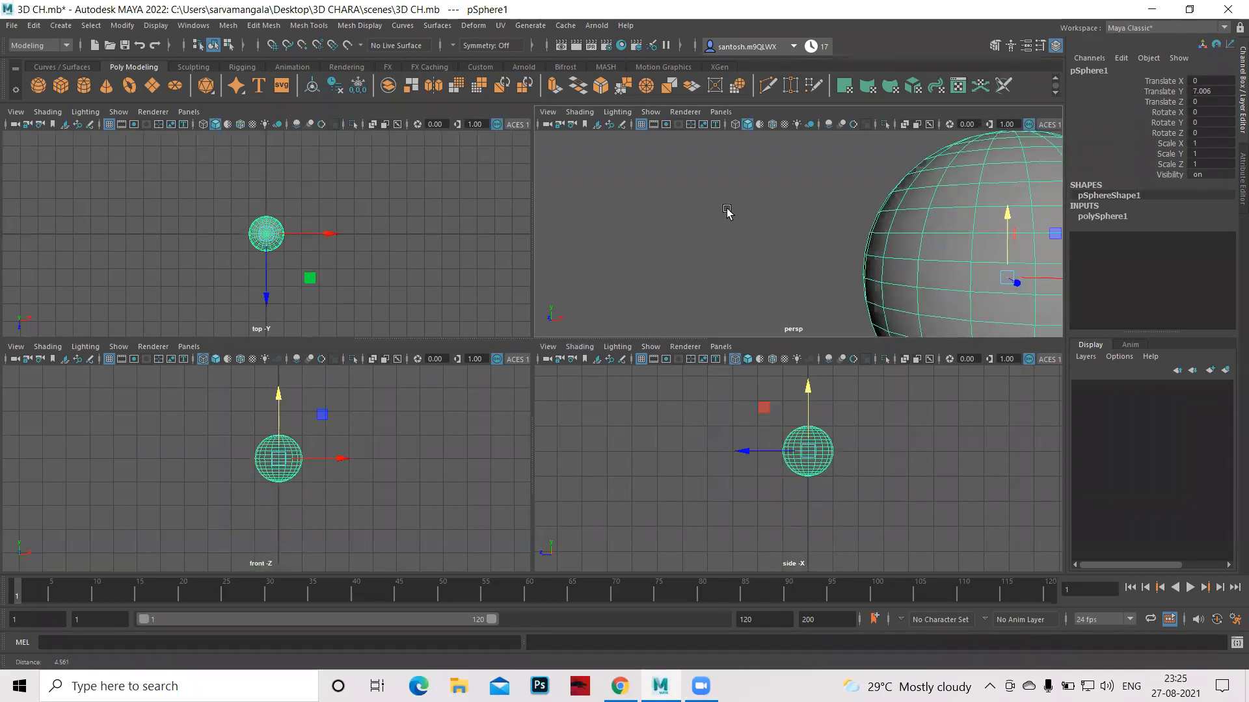
pyautogui.keyDown('alt'); pyautogui.moveTo(885, 243); pyautogui.dragTo(829, 262); pyautogui.keyUp('alt')
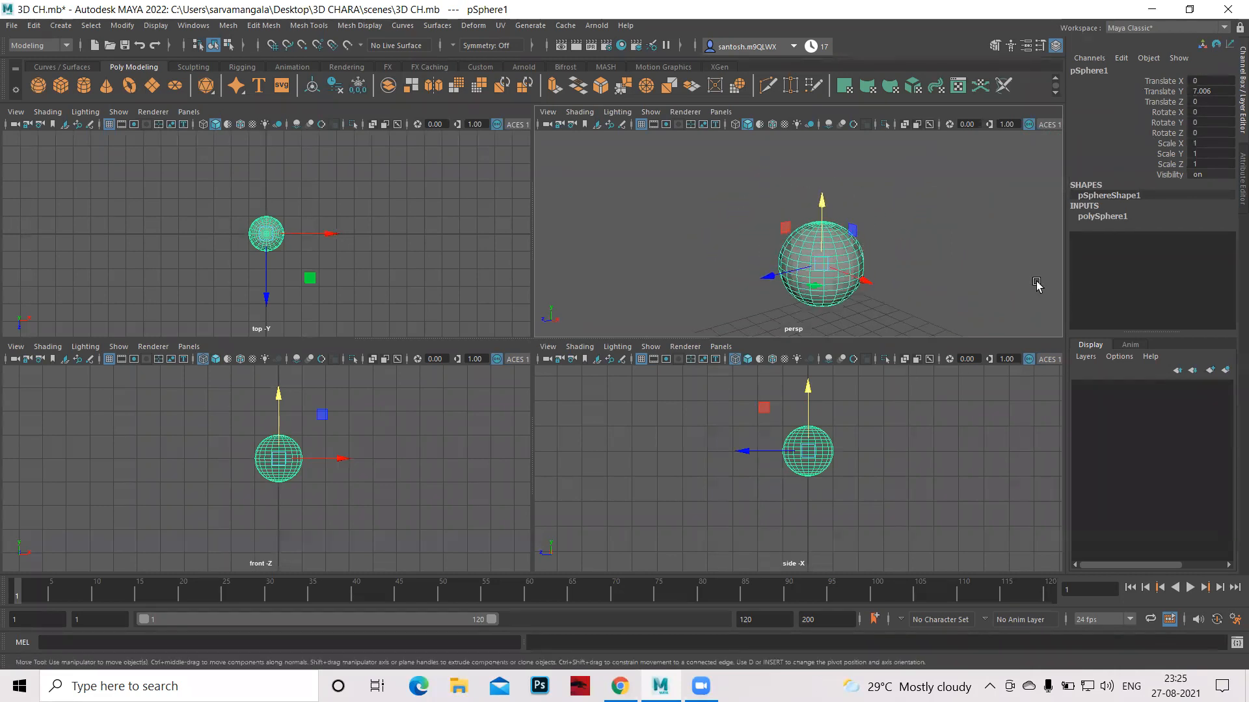
pyautogui.keyDown('alt'); pyautogui.moveTo(978, 277); pyautogui.dragTo(971, 216, button='middle'); pyautogui.keyUp('alt')
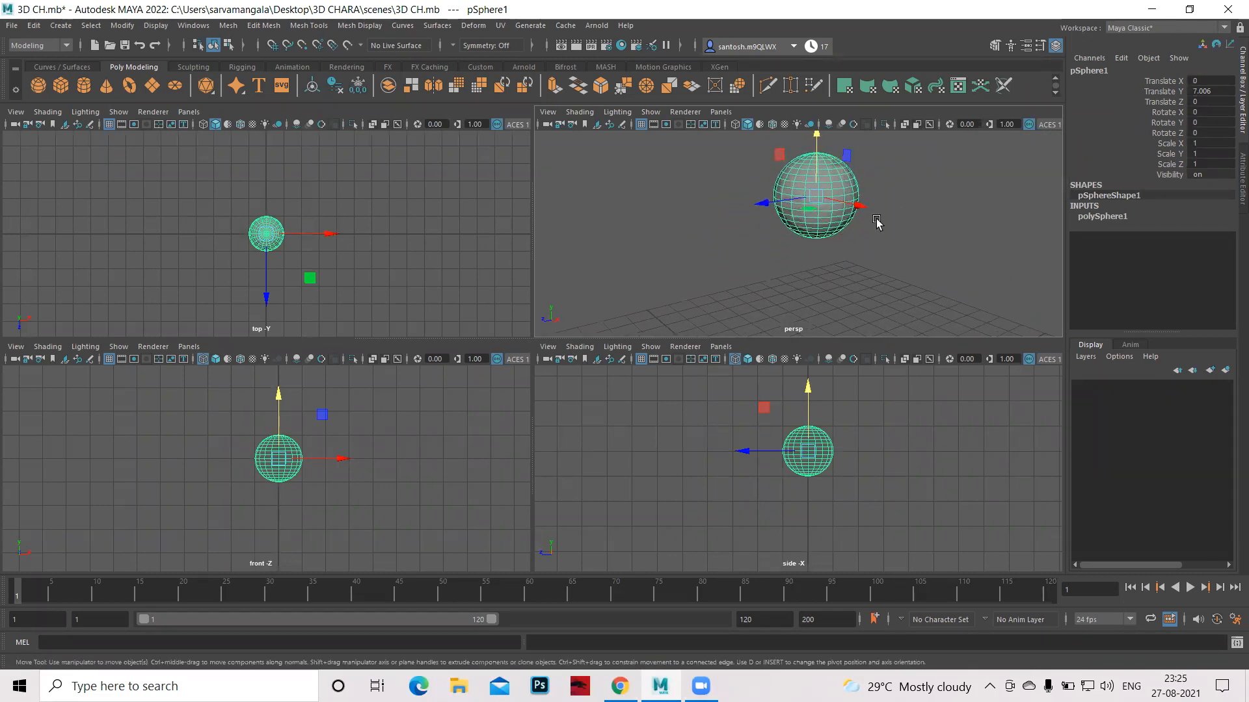
pyautogui.press('Delete')
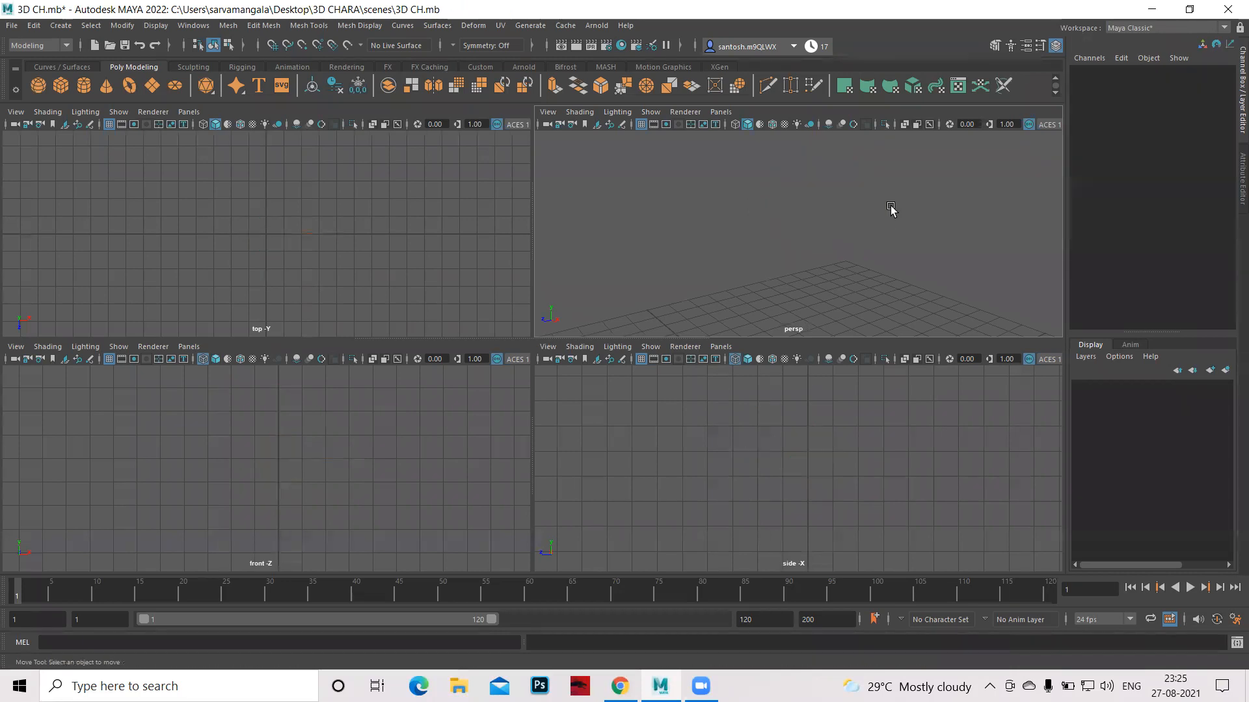
# Create a polygon cube for the head and raise it to about Y 9.24 above the grid.
pyautogui.keyDown('alt'); pyautogui.moveTo(897, 322); pyautogui.dragTo(903, 198, button='middle'); pyautogui.keyUp('alt')
pyautogui.keyDown('alt'); pyautogui.moveTo(853, 302); pyautogui.dragTo(787, 218, button='right'); pyautogui.keyUp('alt')
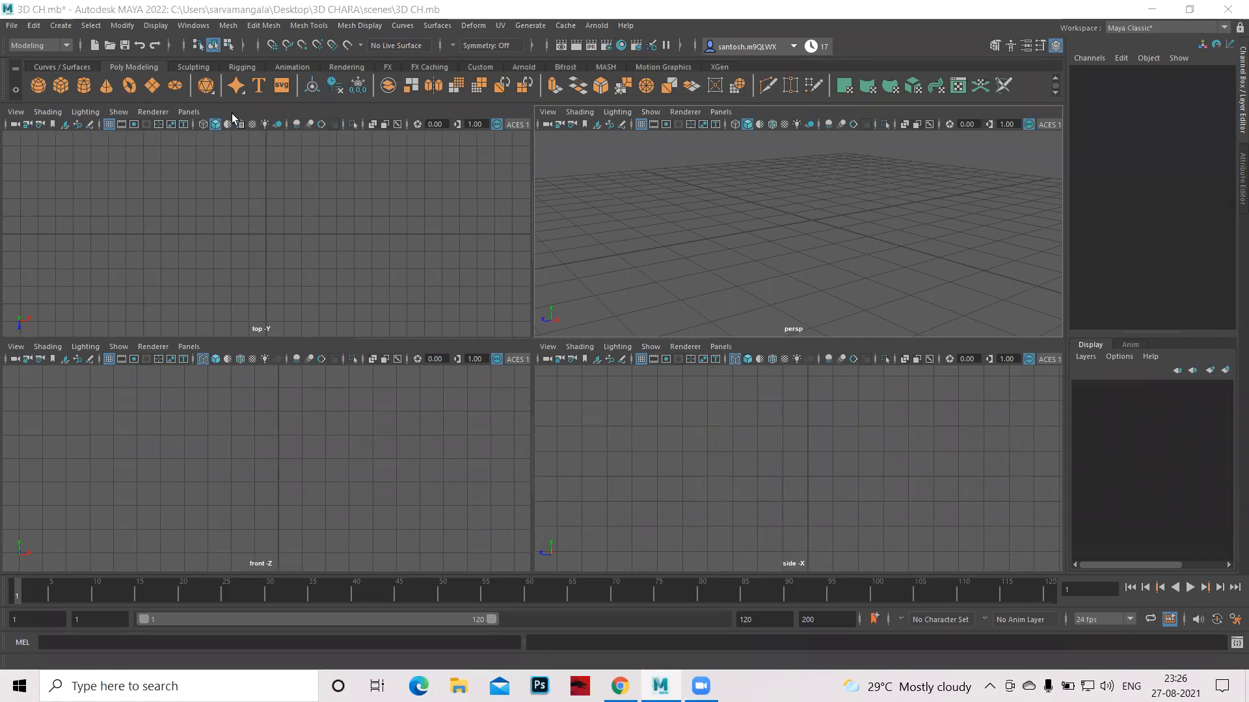
pyautogui.click(60, 88)
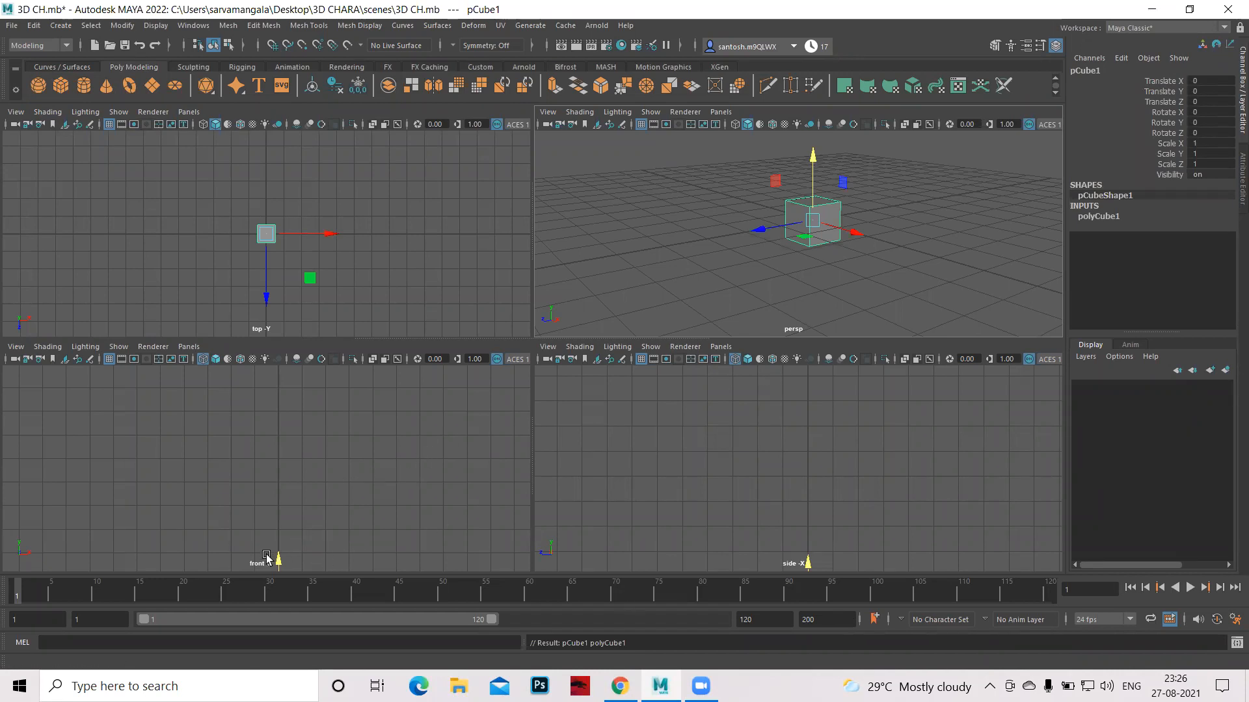
pyautogui.moveTo(278, 561); pyautogui.dragTo(299, 341)
pyautogui.moveTo(467, 326); pyautogui.dragTo(466, 325)
pyautogui.keyDown('alt'); pyautogui.moveTo(903, 248); pyautogui.dragTo(770, 190); pyautogui.keyUp('alt')
pyautogui.keyDown('alt'); pyautogui.moveTo(770, 190); pyautogui.dragTo(851, 274, button='middle'); pyautogui.keyUp('alt')
pyautogui.scroll(-1, 953, 239)
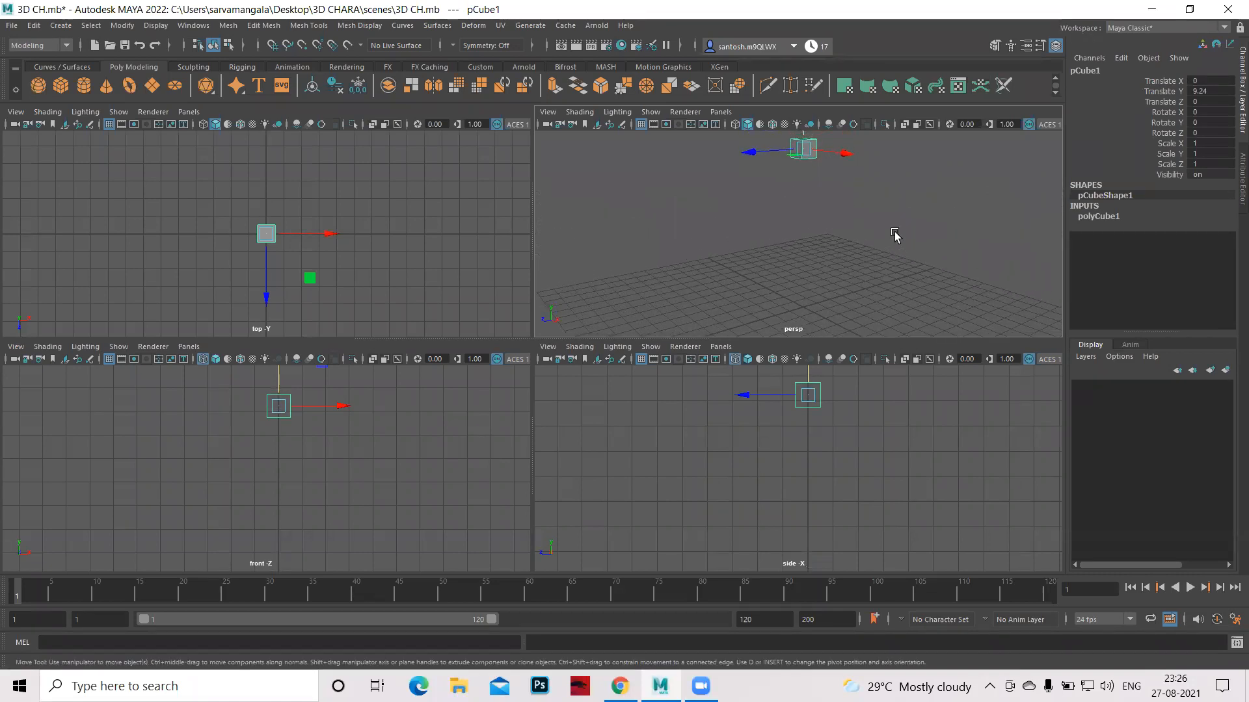
pyautogui.keyDown('alt'); pyautogui.moveTo(872, 240); pyautogui.dragTo(940, 251); pyautogui.keyUp('alt')
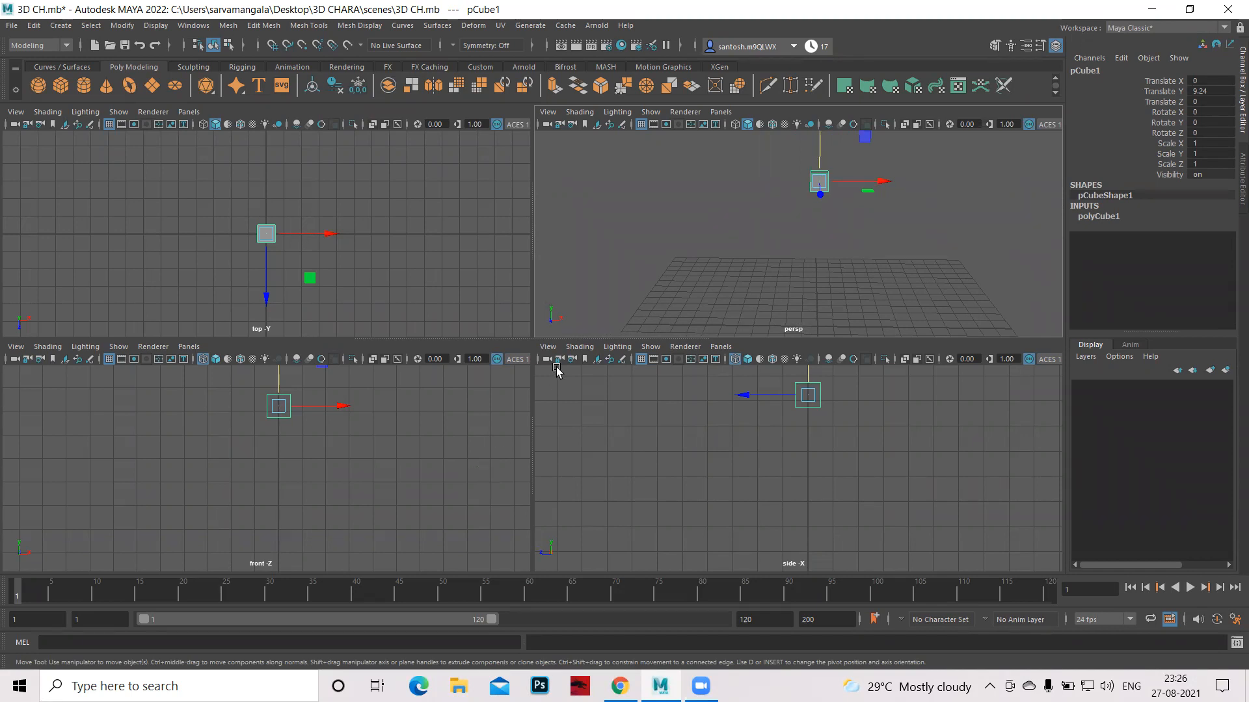
# Enlarge the head cube uniformly to a scale of about 1.617.
pyautogui.moveTo(528, 338); pyautogui.dragTo(534, 289)
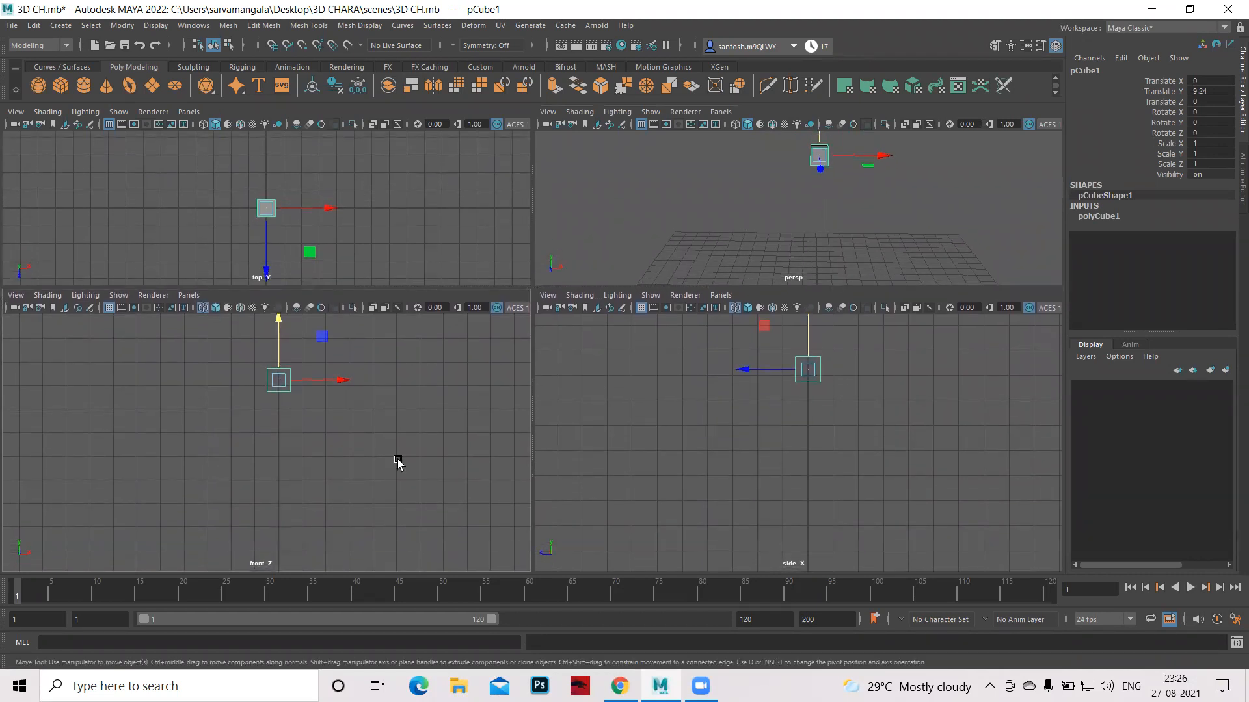
pyautogui.keyDown('alt'); pyautogui.moveTo(309, 464); pyautogui.dragTo(381, 444, button='right'); pyautogui.keyUp('alt')
pyautogui.keyDown('alt'); pyautogui.moveTo(381, 443); pyautogui.dragTo(396, 510, button='middle'); pyautogui.keyUp('alt')
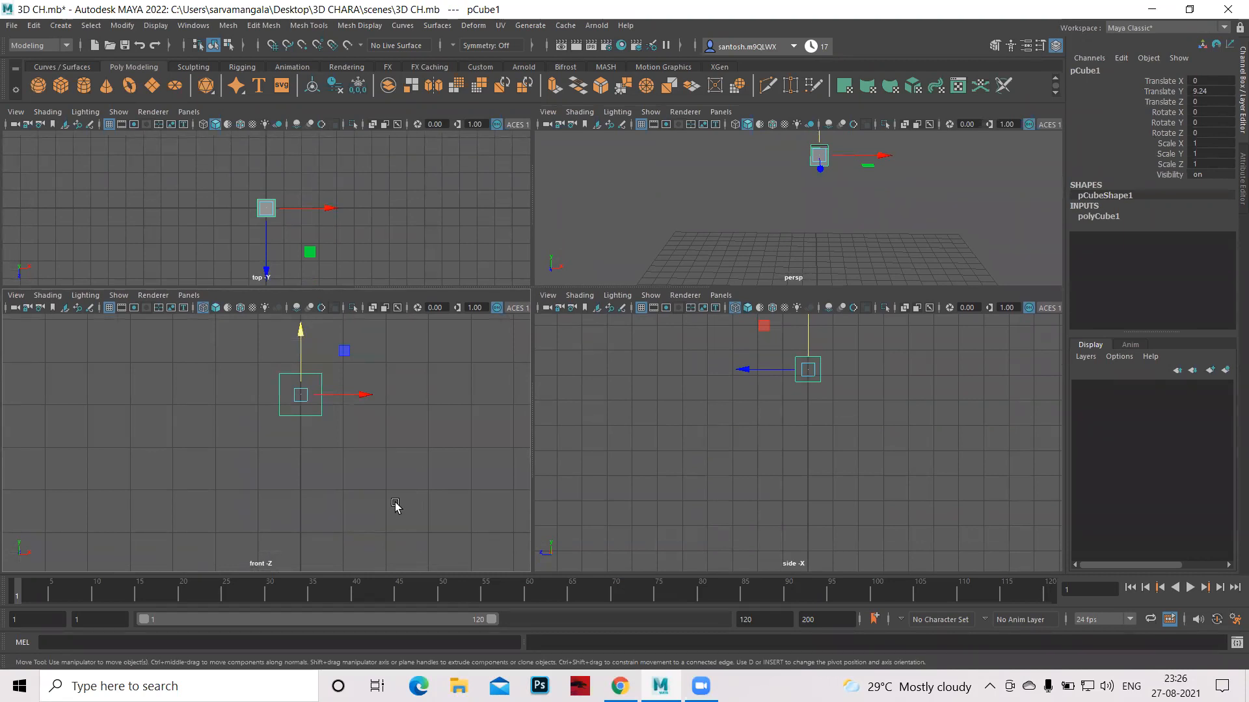
pyautogui.press('r')
pyautogui.moveTo(299, 395); pyautogui.dragTo(327, 406)
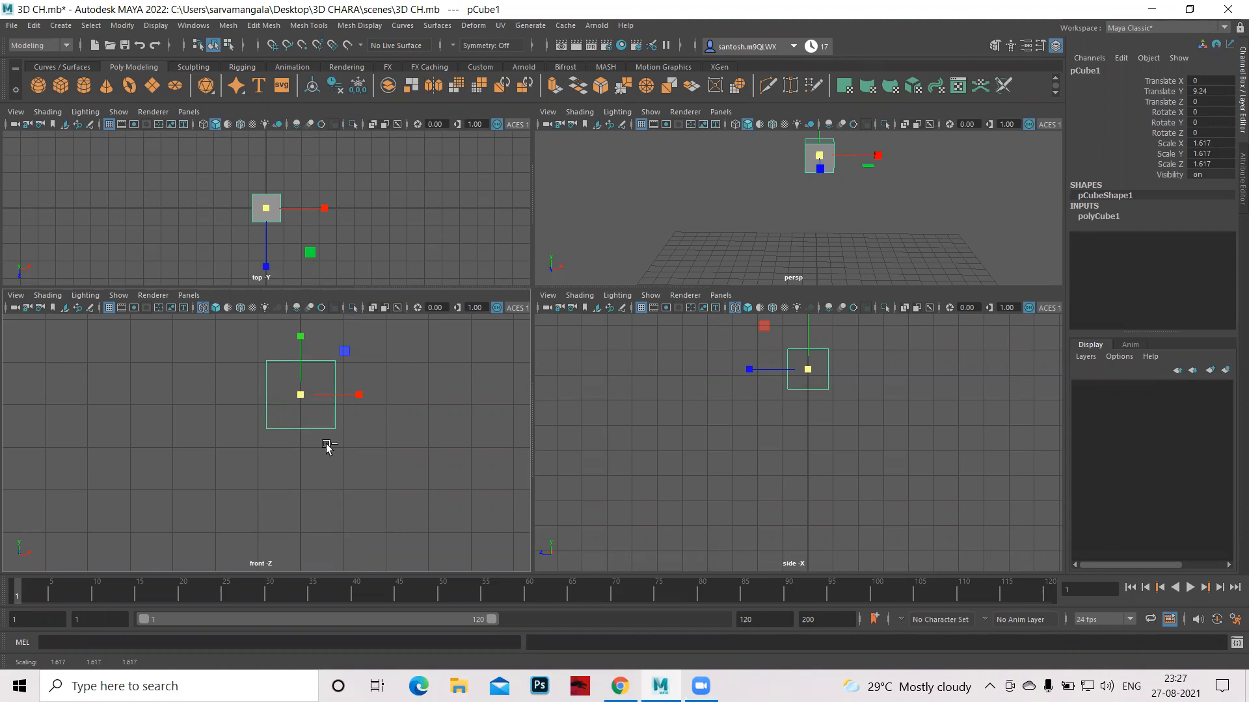
# Duplicate the head cube and lower the copy beneath it to about Y 7.331.
pyautogui.hotkey('ctrl', 'd')
pyautogui.press('w')
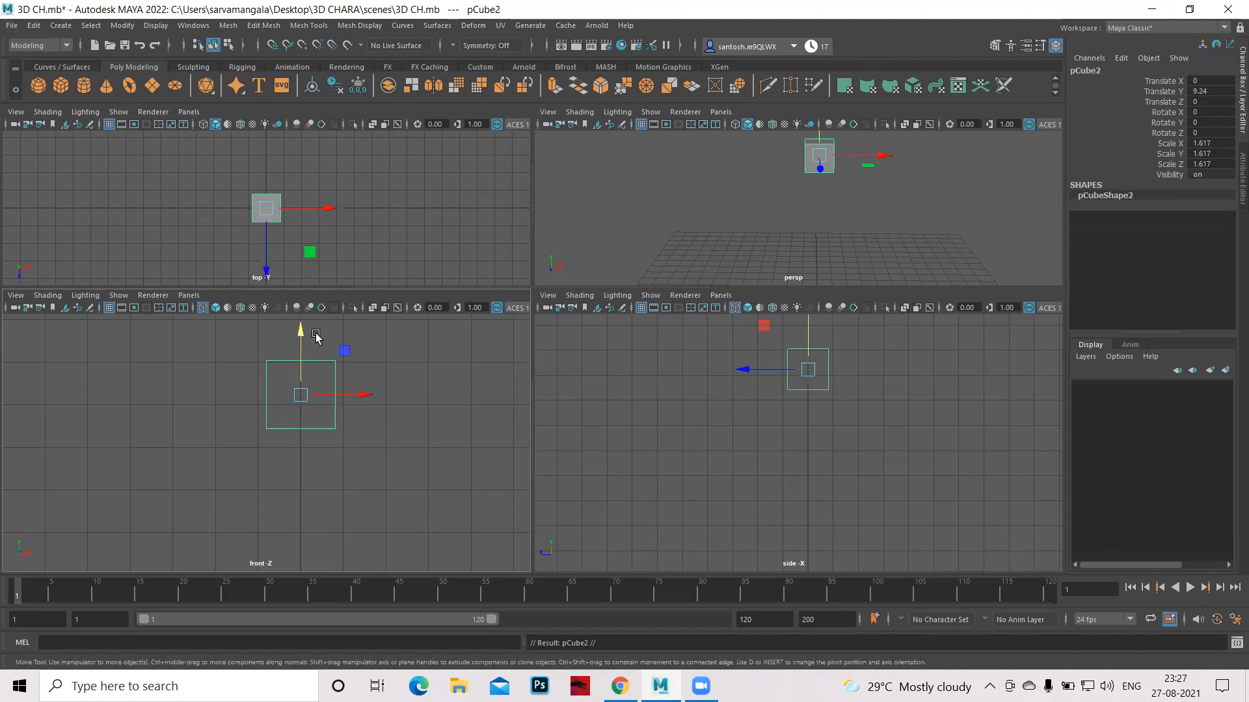
pyautogui.moveTo(298, 333); pyautogui.dragTo(306, 414)
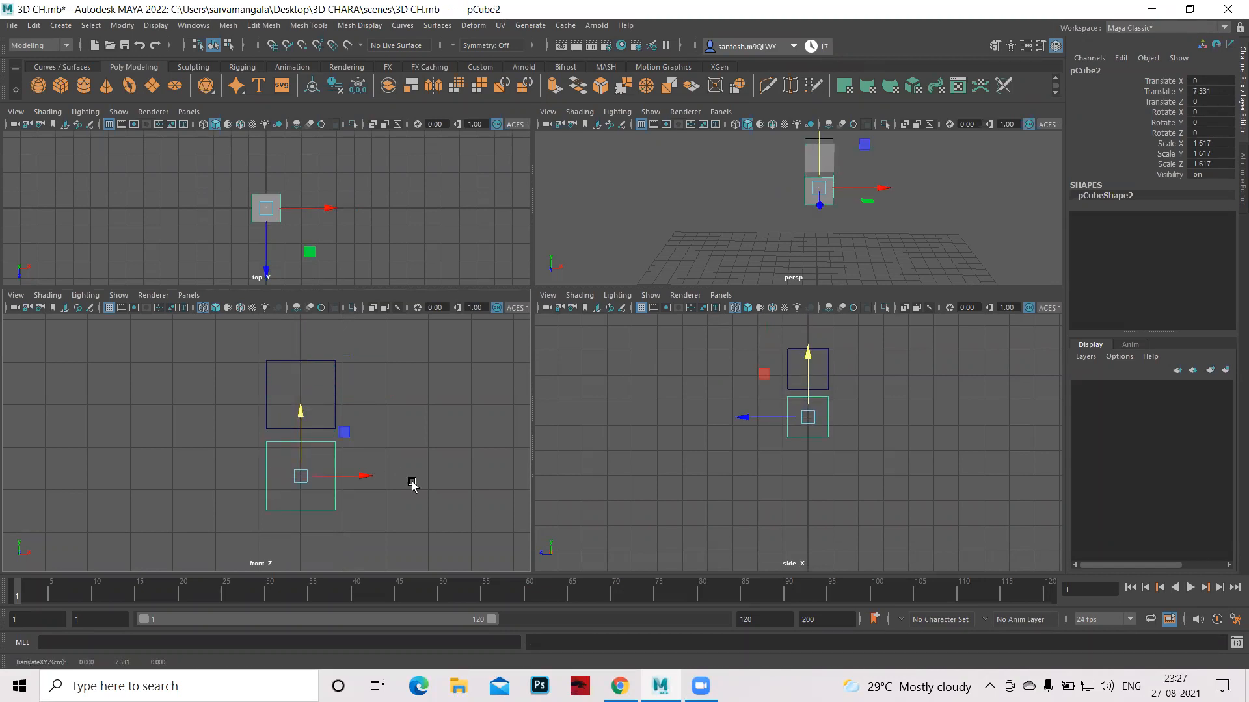
pyautogui.keyDown('alt'); pyautogui.moveTo(412, 486); pyautogui.dragTo(409, 455, button='middle'); pyautogui.keyUp('alt')
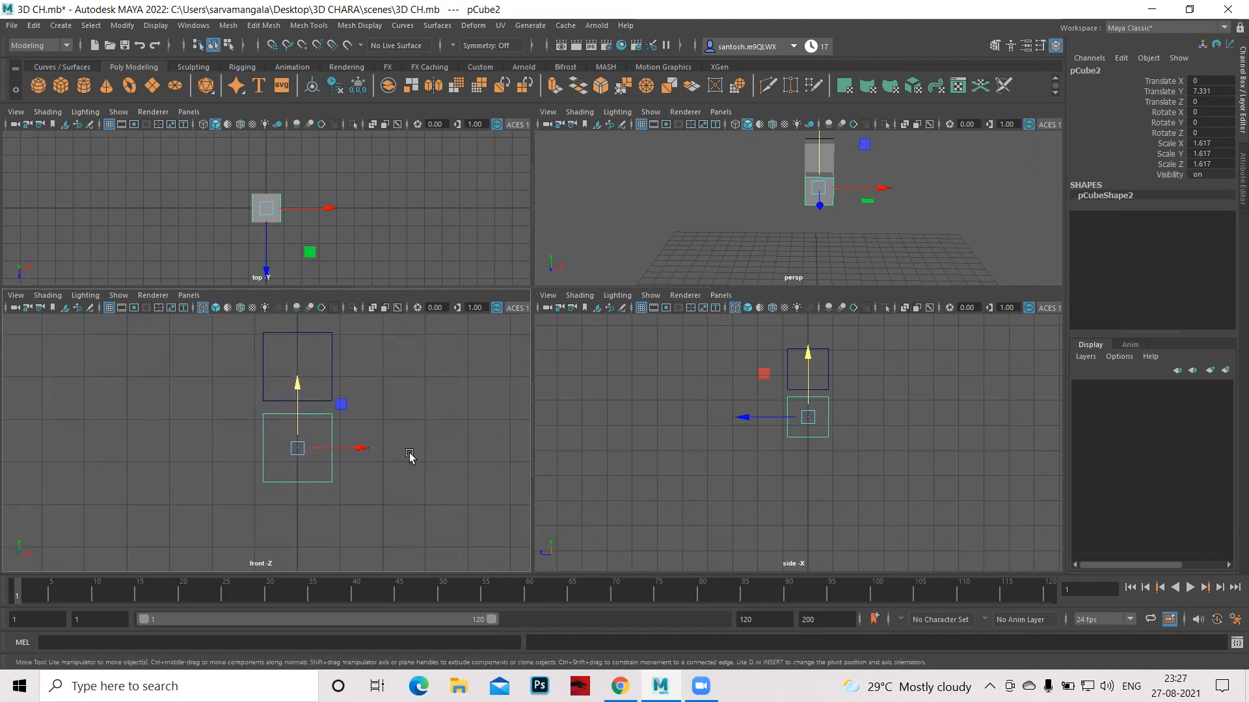
# Enlarge the lower cube uniformly to a scale of about 2.834 and lower it to about Y 6.507.
pyautogui.press('r')
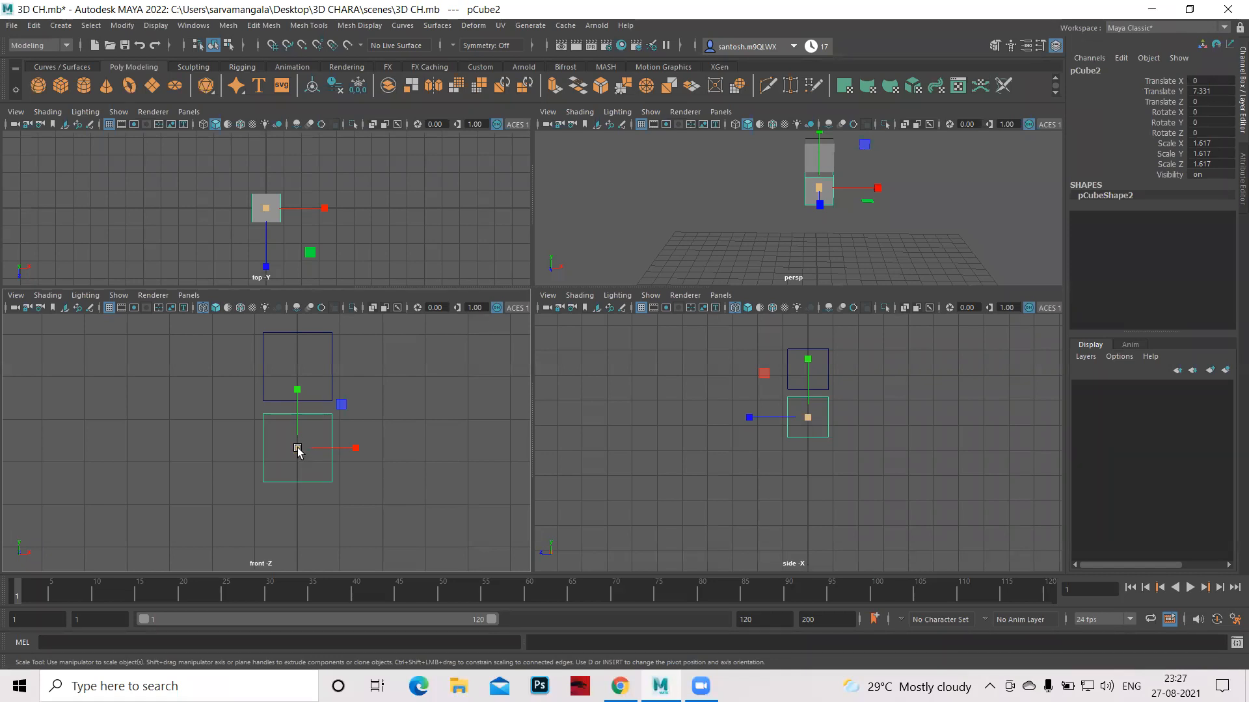
pyautogui.moveTo(296, 452); pyautogui.dragTo(343, 468)
pyautogui.press('w')
pyautogui.moveTo(297, 389); pyautogui.dragTo(302, 422)
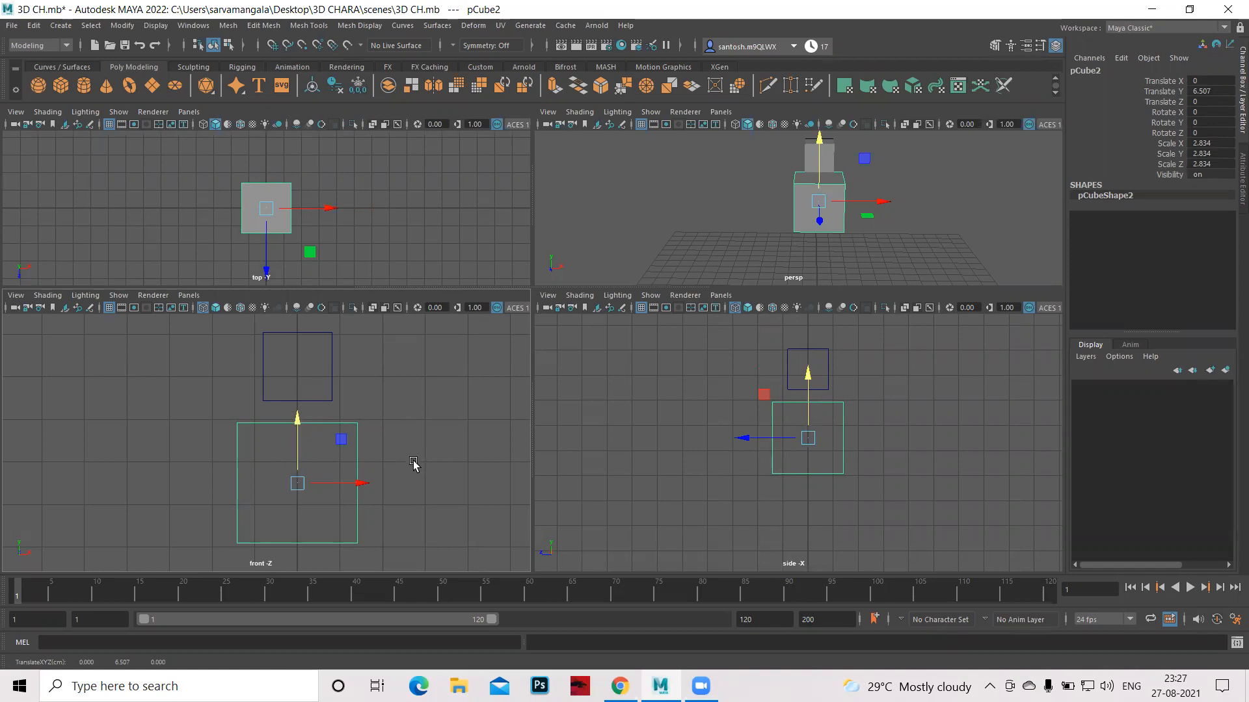
# Duplicate the torso cube and lower the copy beneath it to about Y 3.3.
pyautogui.keyDown('alt'); pyautogui.moveTo(414, 467); pyautogui.dragTo(416, 437, button='middle'); pyautogui.keyUp('alt')
pyautogui.scroll(-3, 431, 407)
pyautogui.hotkey('ctrl', 'd')
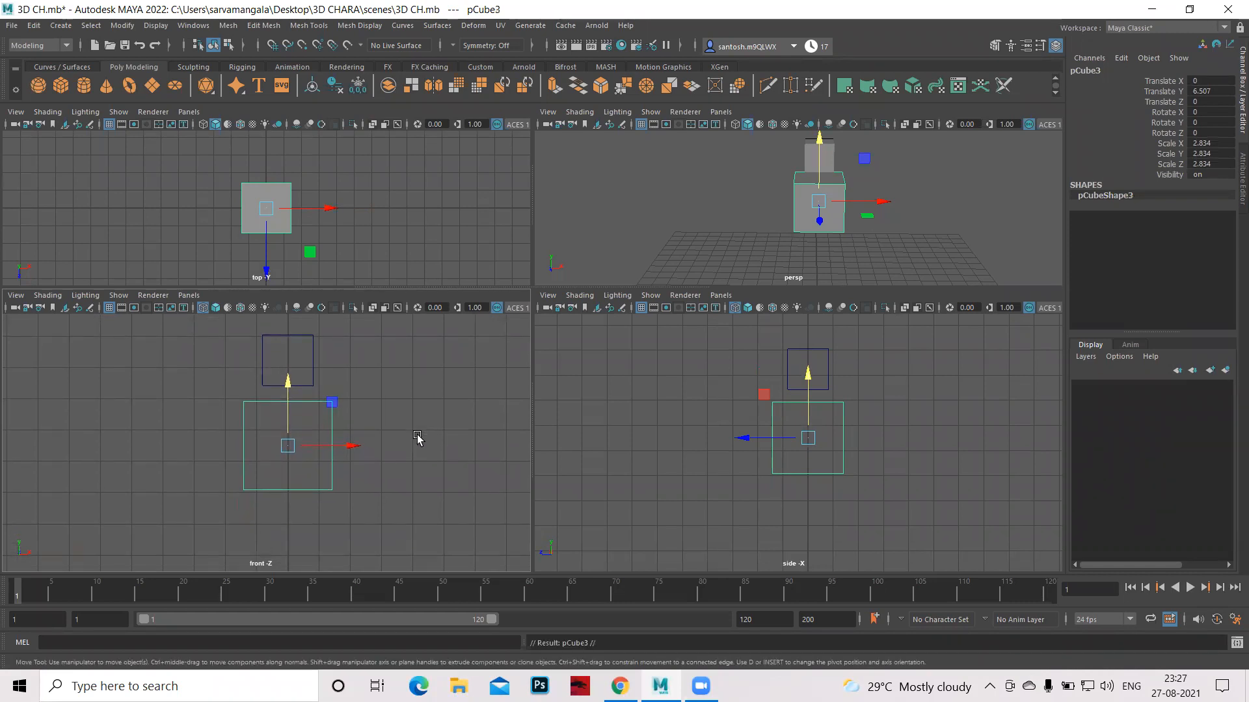
pyautogui.moveTo(284, 384); pyautogui.dragTo(292, 485)
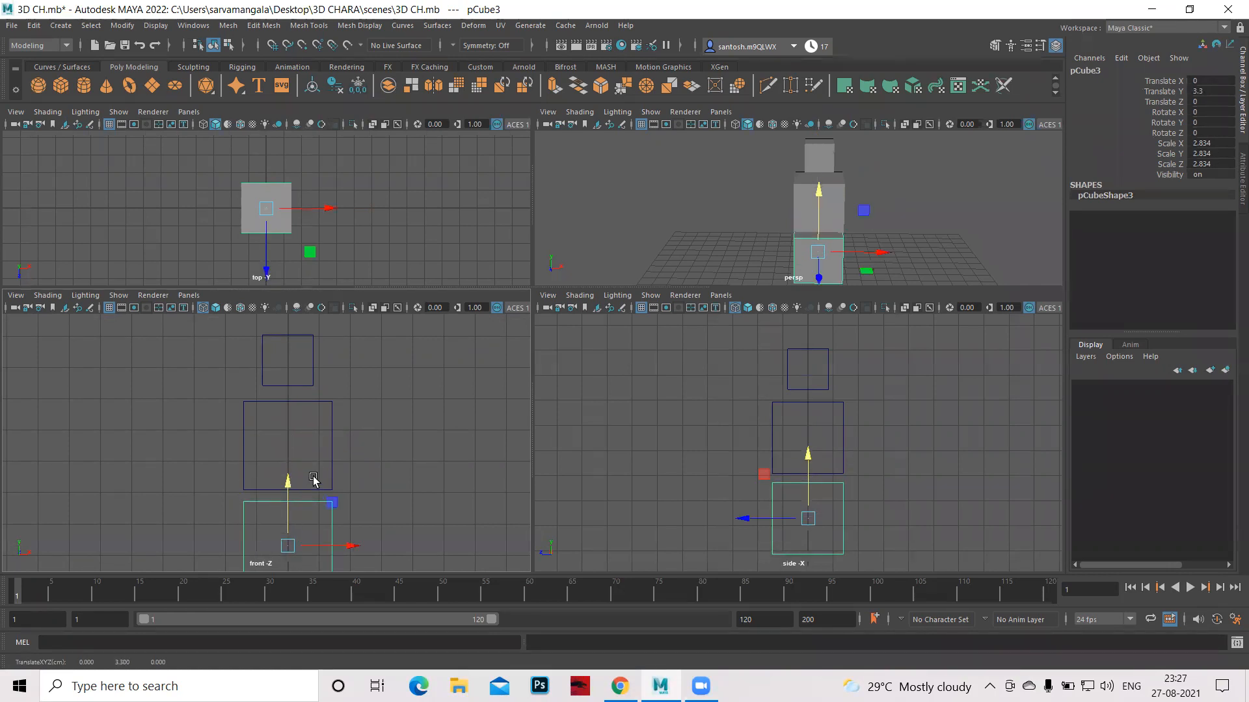
# Reduce the lowest cube to about 0.913 in Y and 2.299 in X, and raise it under the torso to about Y 4.459.
pyautogui.scroll(-2, 386, 483)
pyautogui.press('r')
pyautogui.scroll(-1, 383, 481)
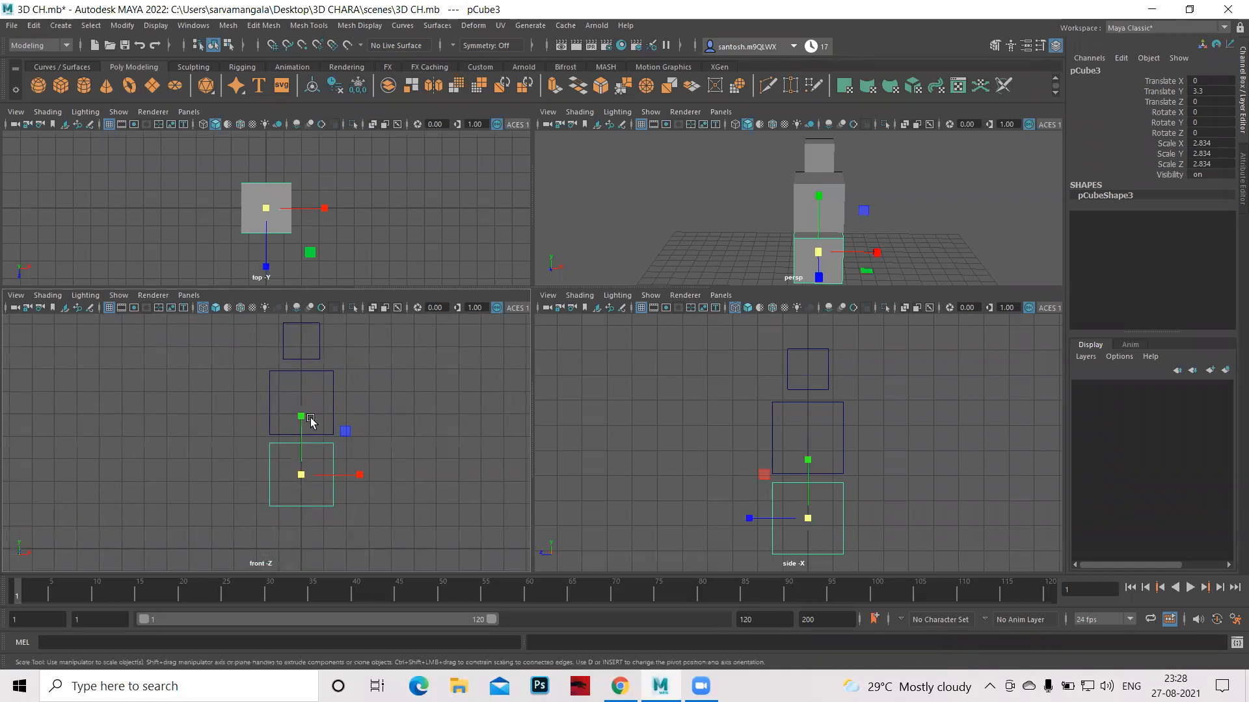
pyautogui.moveTo(301, 417); pyautogui.dragTo(315, 458)
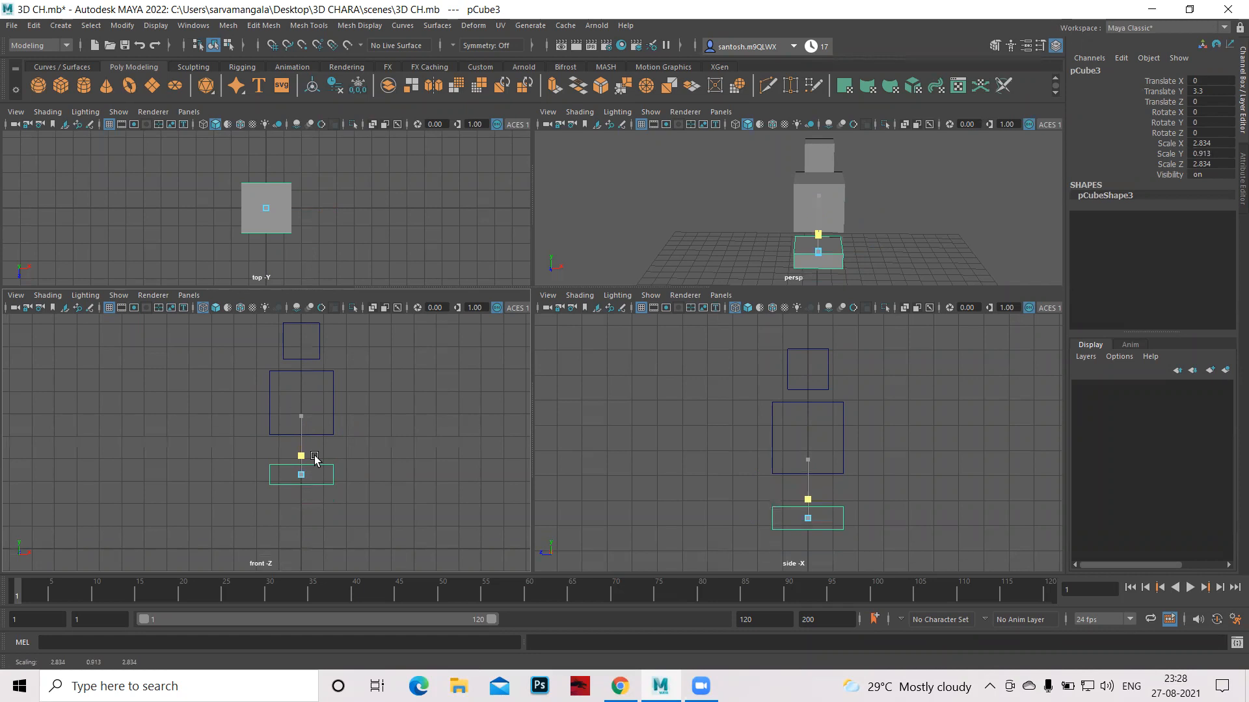
pyautogui.moveTo(315, 458); pyautogui.dragTo(346, 476)
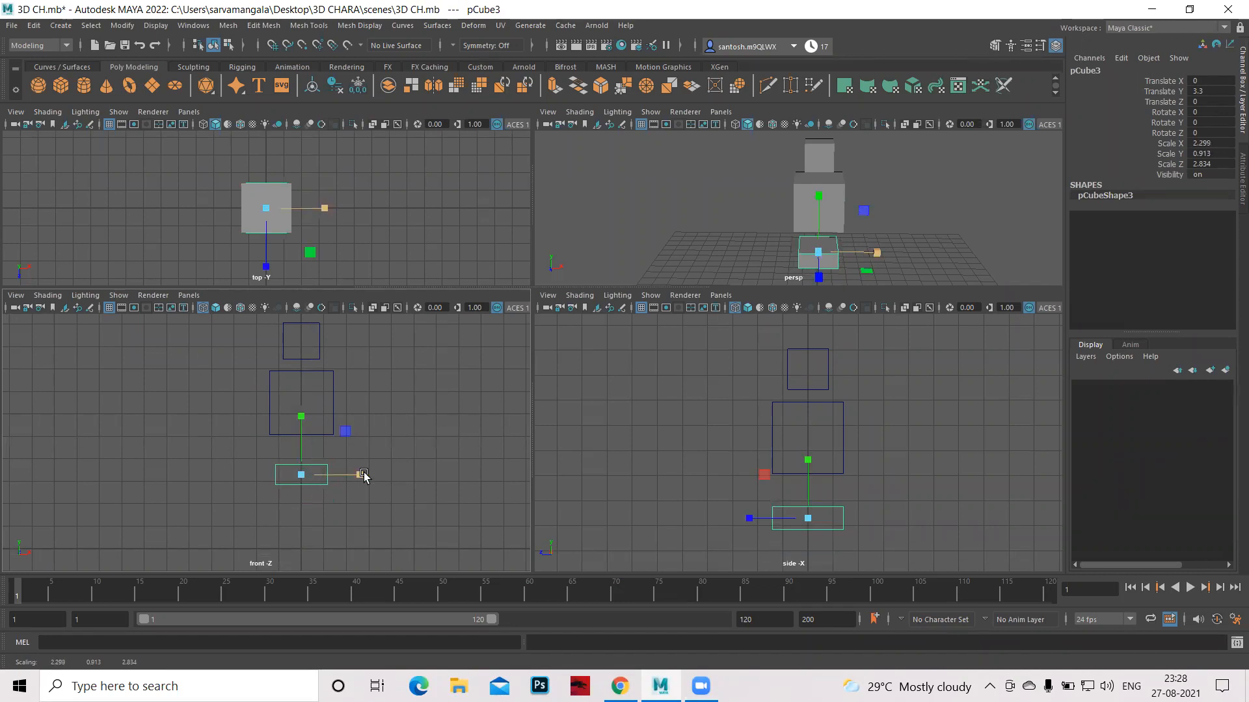
pyautogui.press('w')
pyautogui.moveTo(302, 415); pyautogui.dragTo(308, 390)
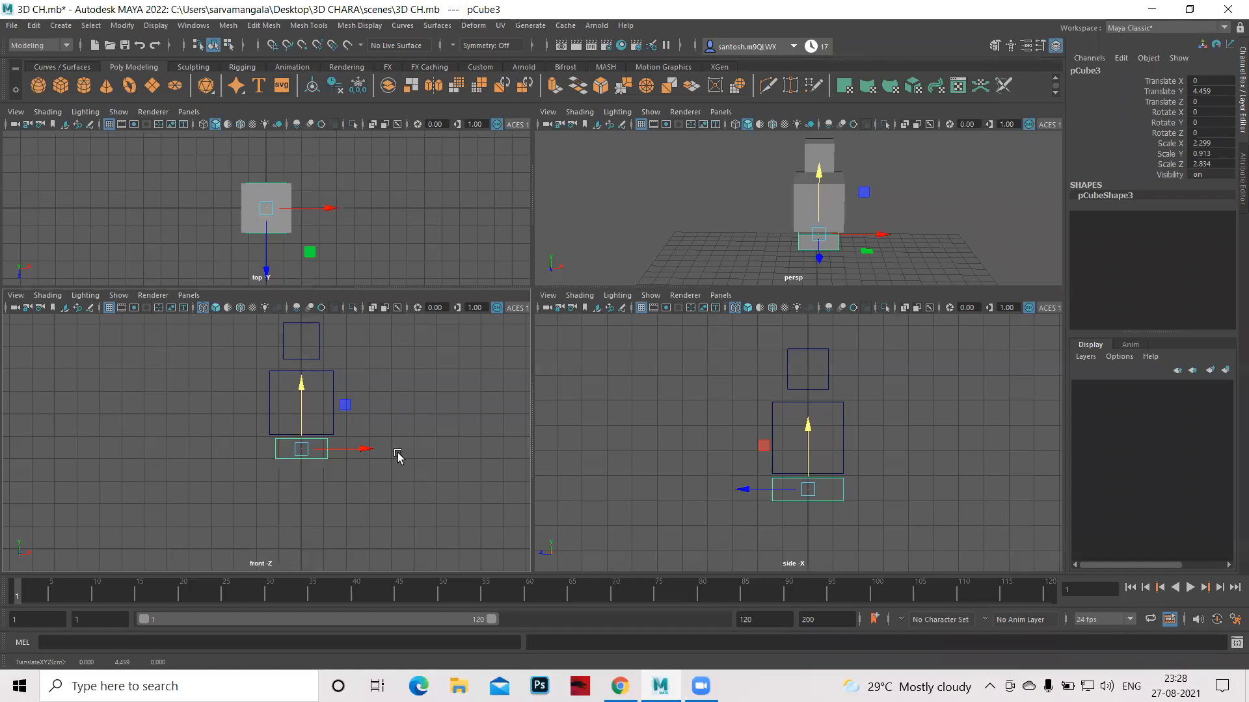
# Widen the torso cube to a scale of about 3.715 in X.
pyautogui.moveTo(239, 375); pyautogui.dragTo(290, 429)
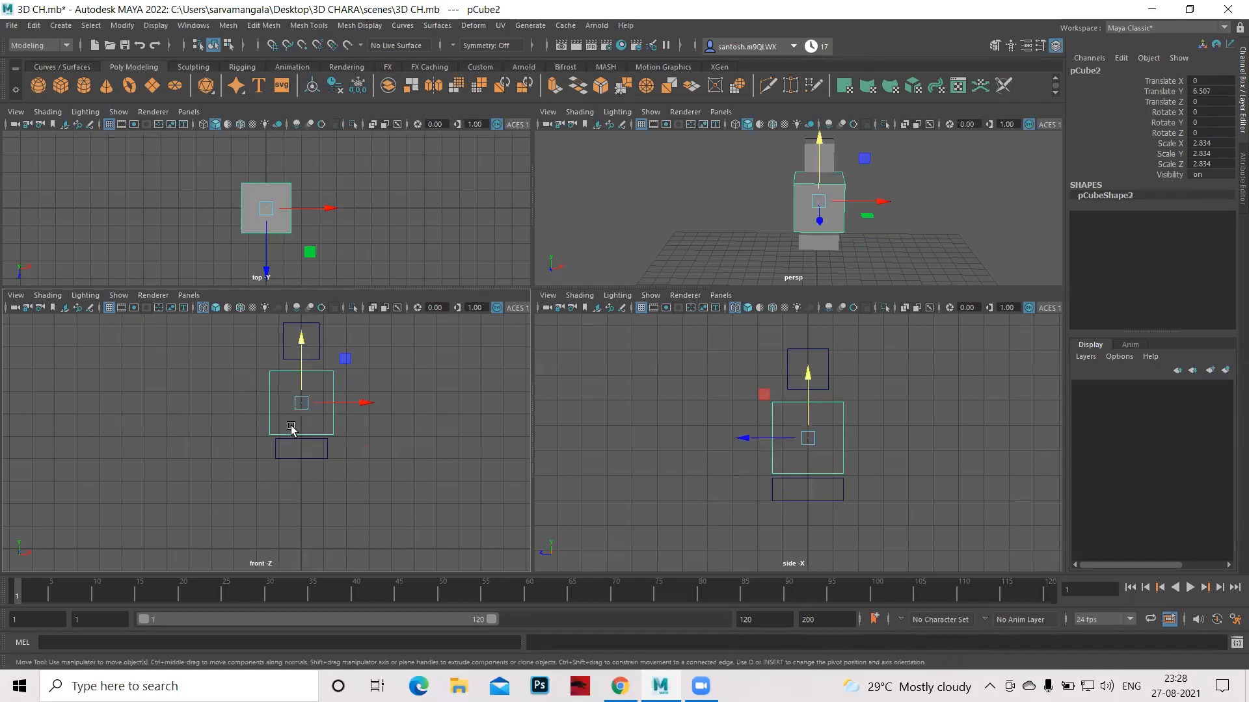
pyautogui.press('r')
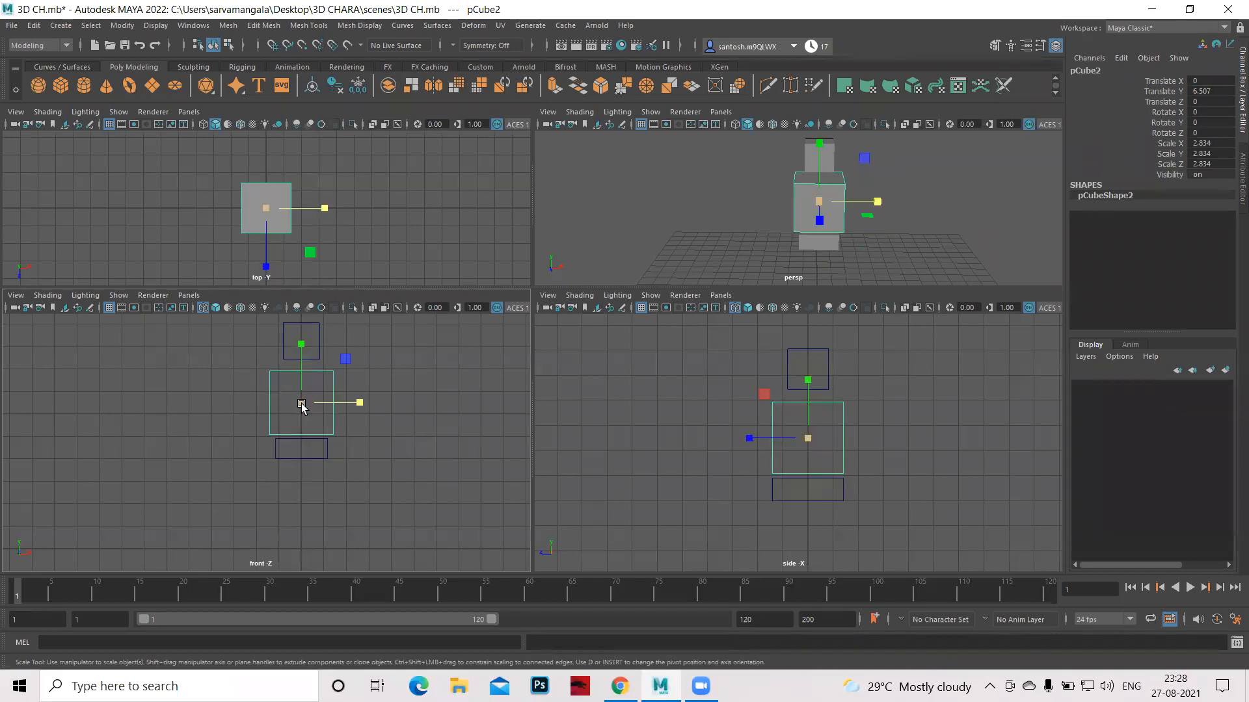
pyautogui.moveTo(359, 406); pyautogui.dragTo(380, 406)
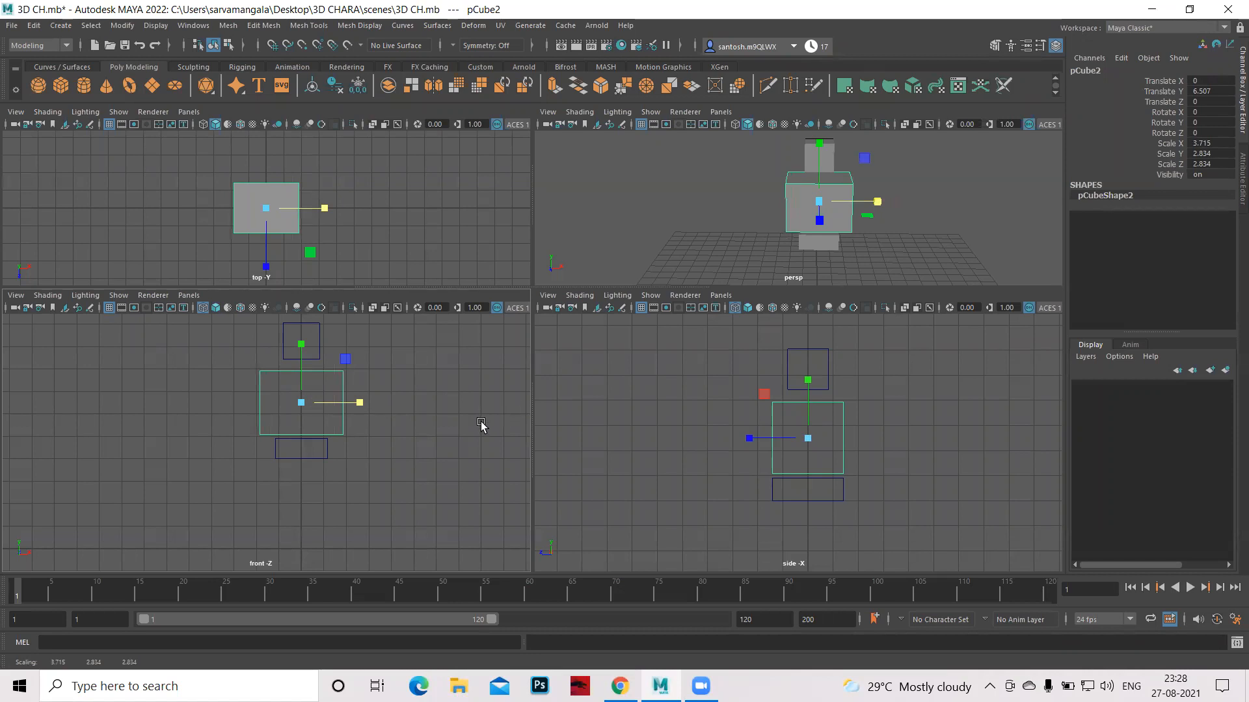
# Create a polygon cylinder and move it in front of the head to about Y 8.948 and Z 3.419.
pyautogui.keyDown('alt'); pyautogui.moveTo(442, 459); pyautogui.dragTo(448, 472, button='middle'); pyautogui.keyUp('alt')
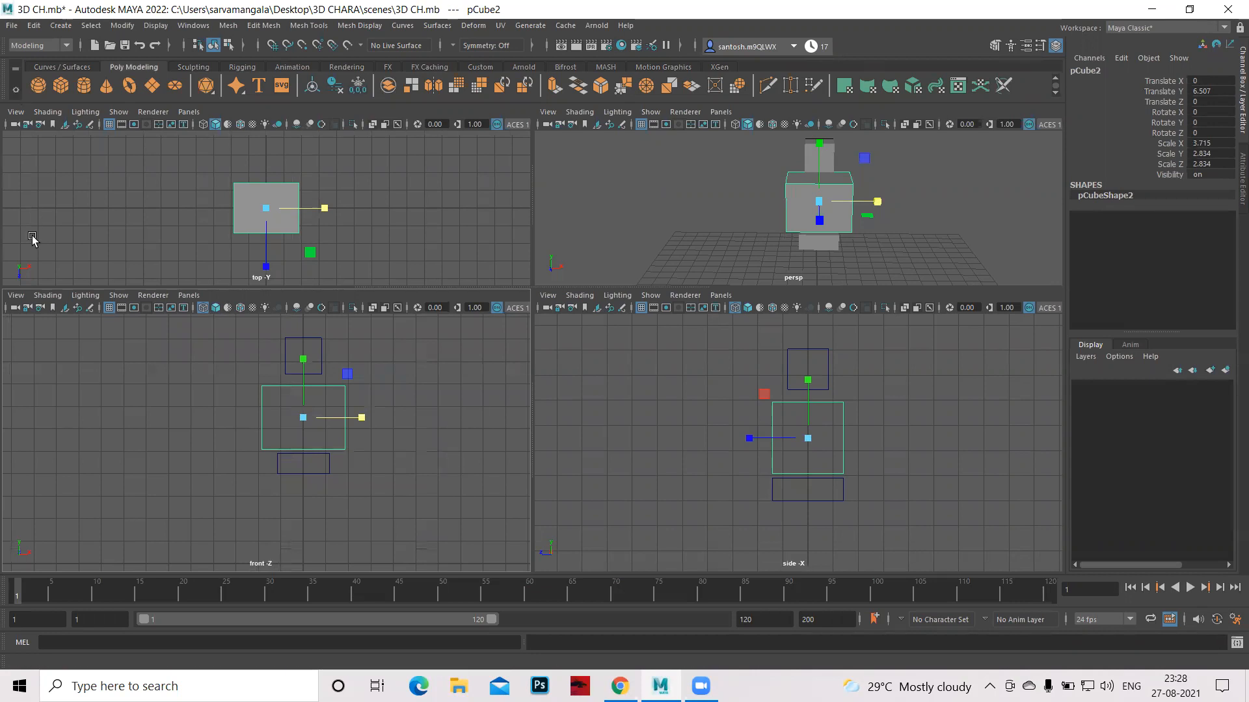
pyautogui.click(85, 88)
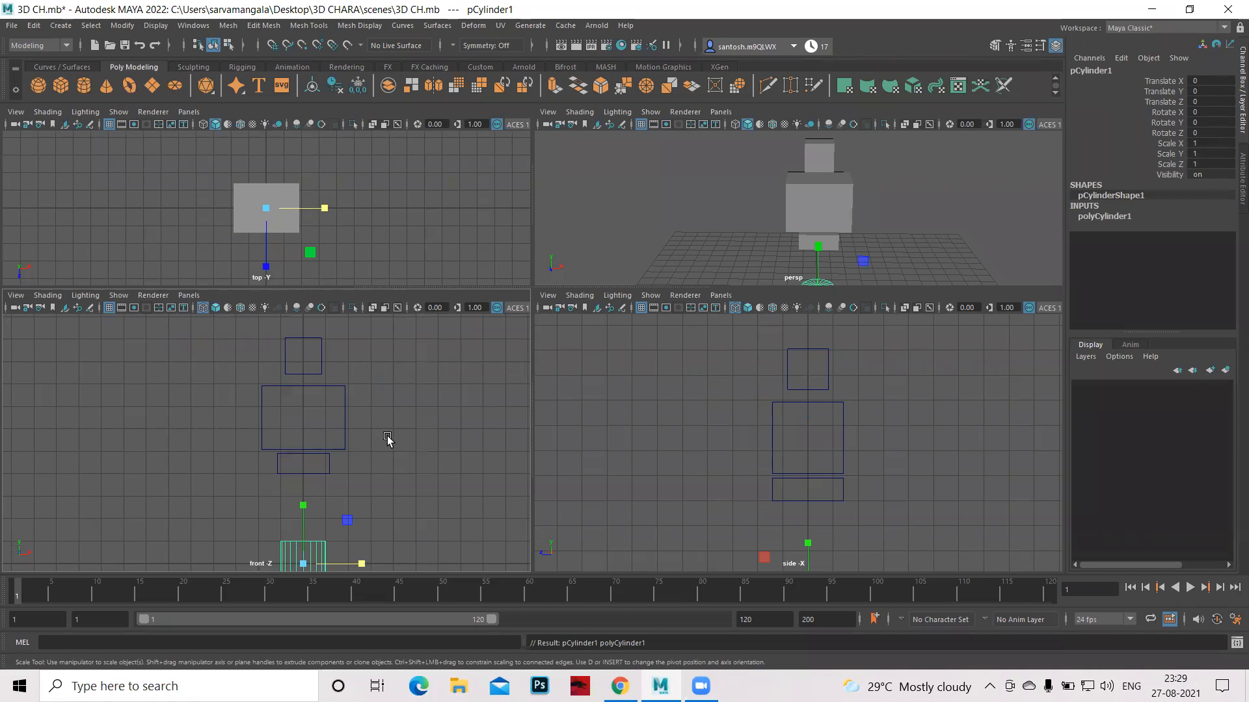
pyautogui.keyDown('alt'); pyautogui.moveTo(411, 461); pyautogui.dragTo(410, 429, button='middle'); pyautogui.keyUp('alt')
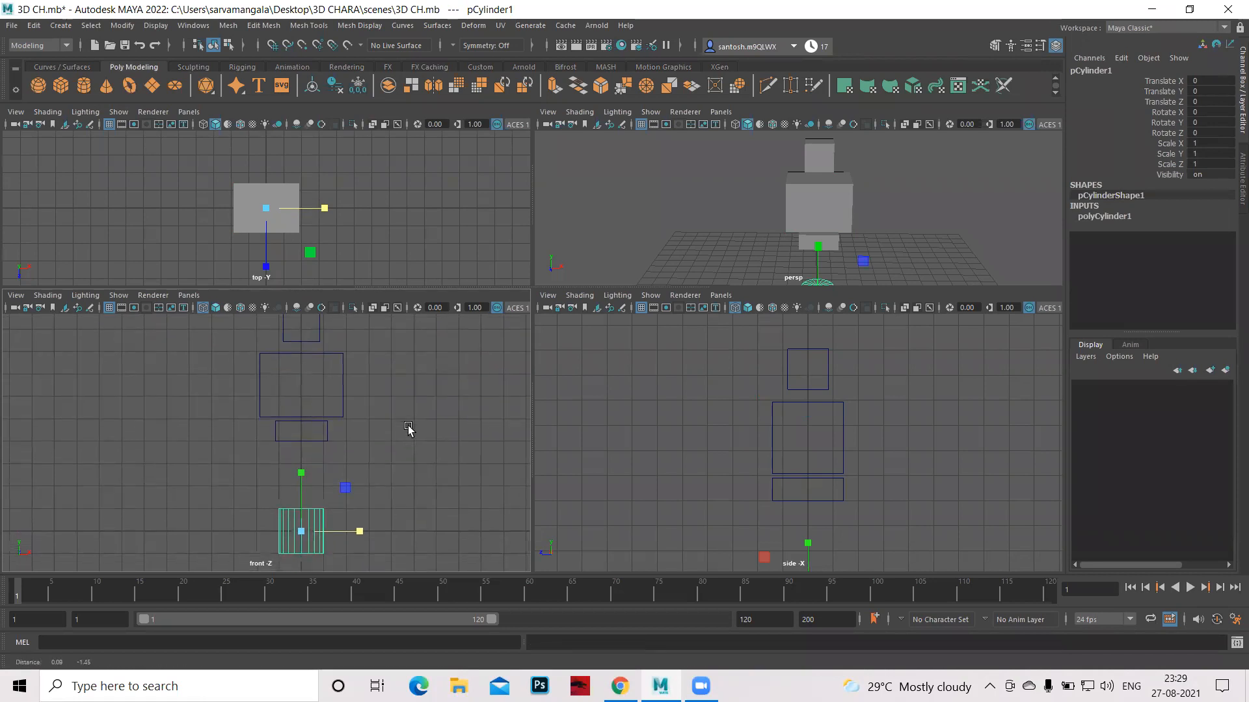
pyautogui.press('w')
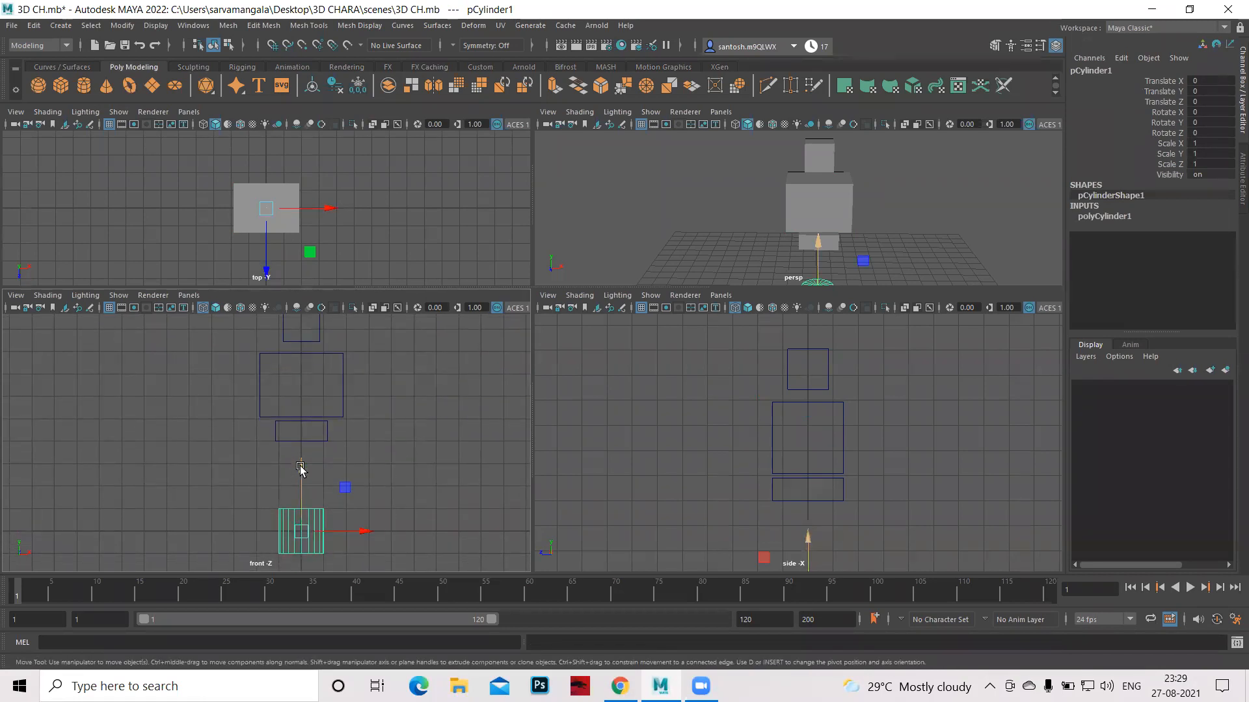
pyautogui.moveTo(300, 466); pyautogui.dragTo(292, 273)
pyautogui.moveTo(746, 376); pyautogui.dragTo(659, 384)
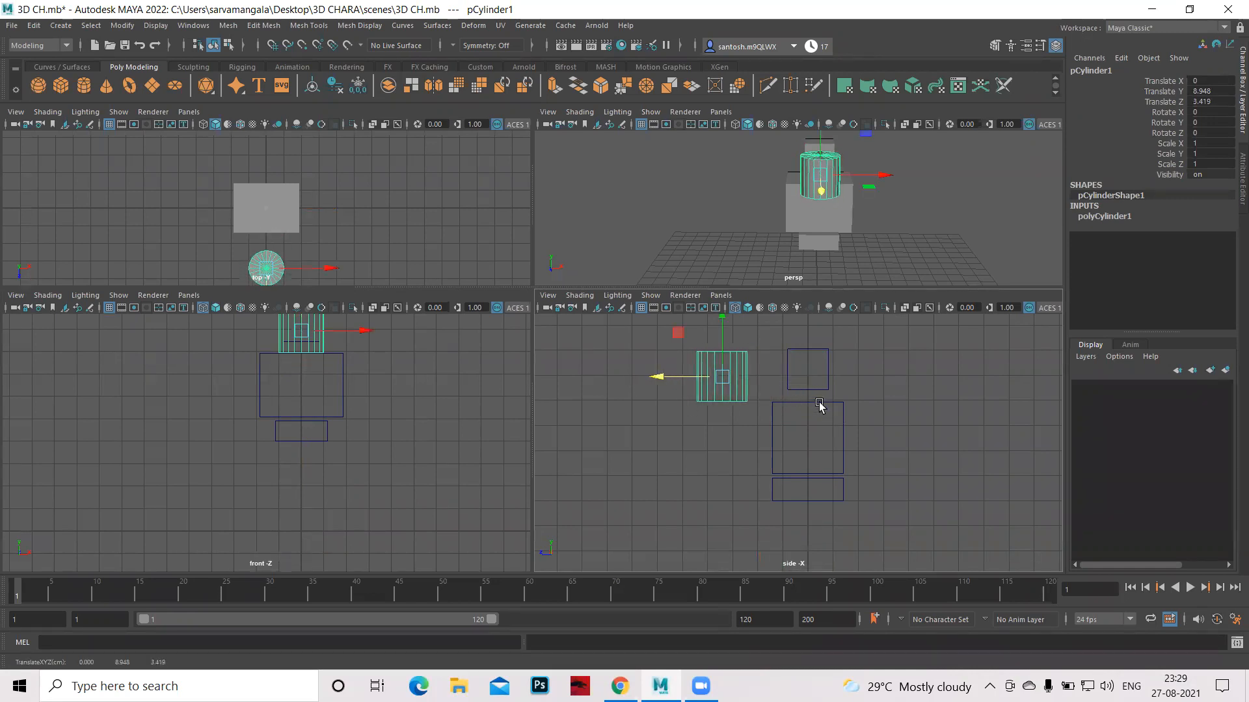
# Rotate the cylinder to exactly 90 degrees about X so that it points forward.
pyautogui.press('space')
pyautogui.scroll(1, 787, 407)
pyautogui.keyDown('alt'); pyautogui.moveTo(786, 407); pyautogui.dragTo(787, 424, button='middle'); pyautogui.keyUp('alt')
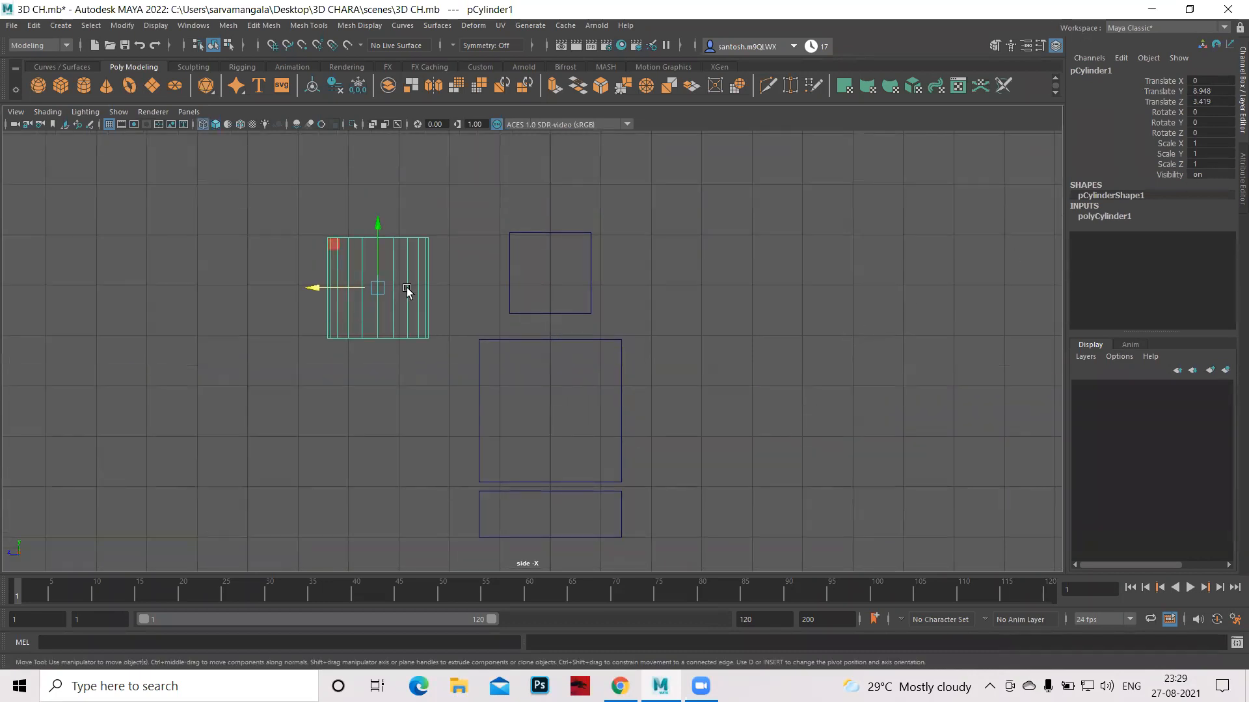
pyautogui.press('e')
pyautogui.moveTo(321, 252); pyautogui.dragTo(309, 364)
pyautogui.click(1210, 111)
pyautogui.click(1220, 112)
pyautogui.press('BackSpace')
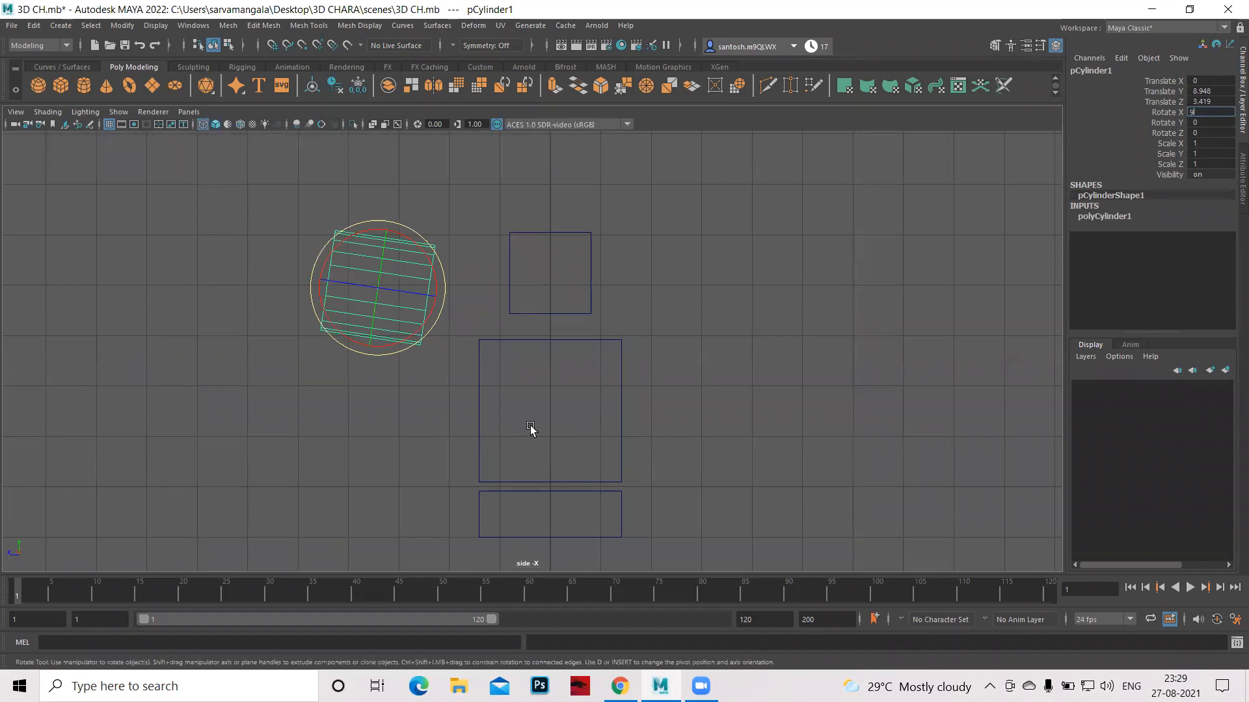
pyautogui.press('Return')
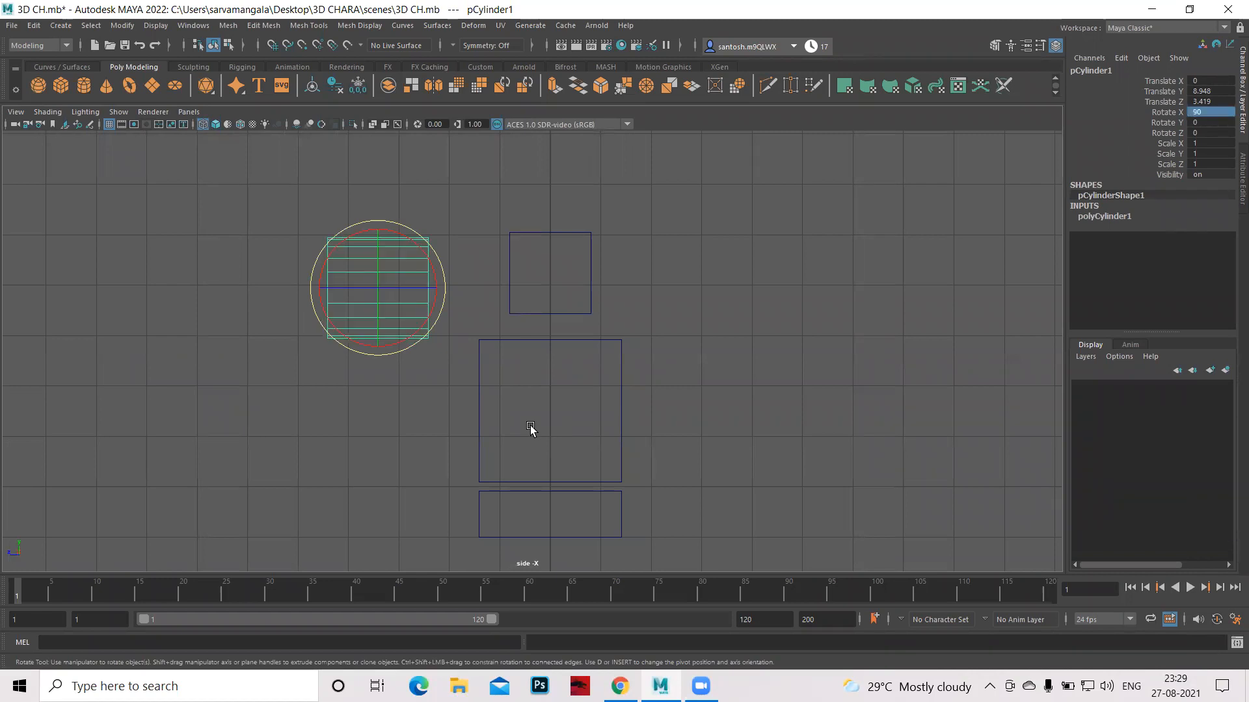
# Preview the cylinder smoothed in the perspective view, and restore its unsmoothed display.
pyautogui.press('r')
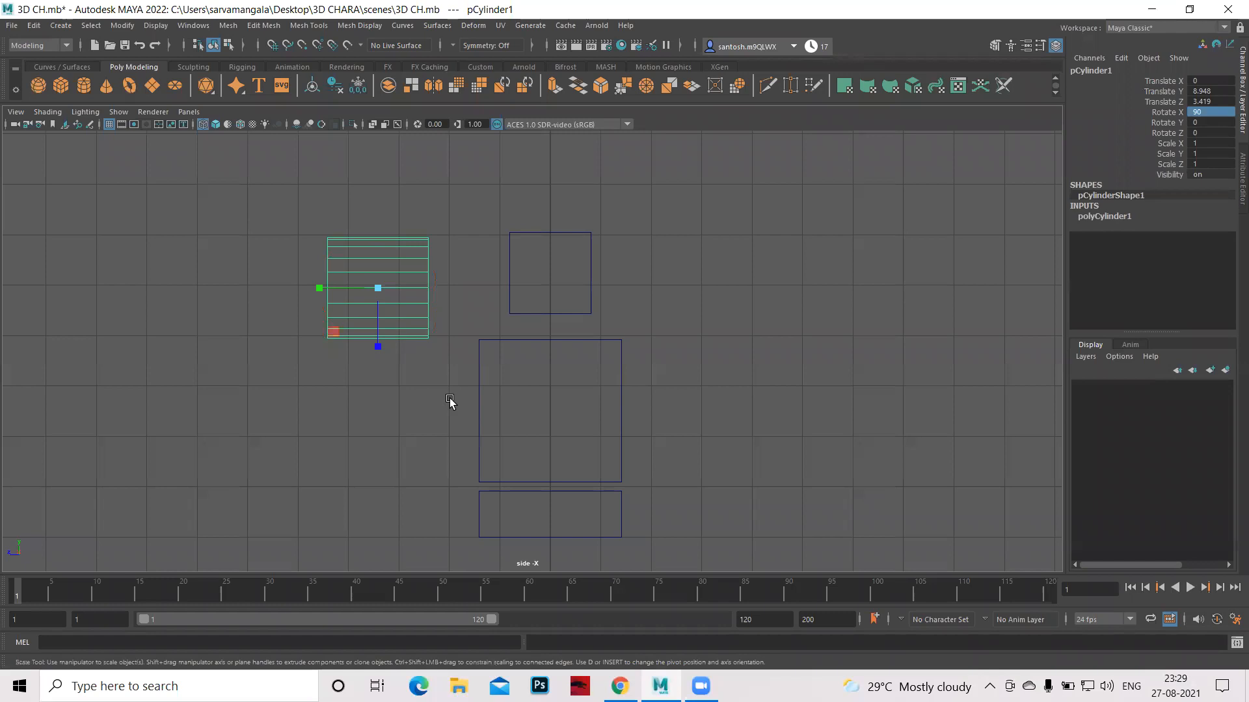
pyautogui.press('space')
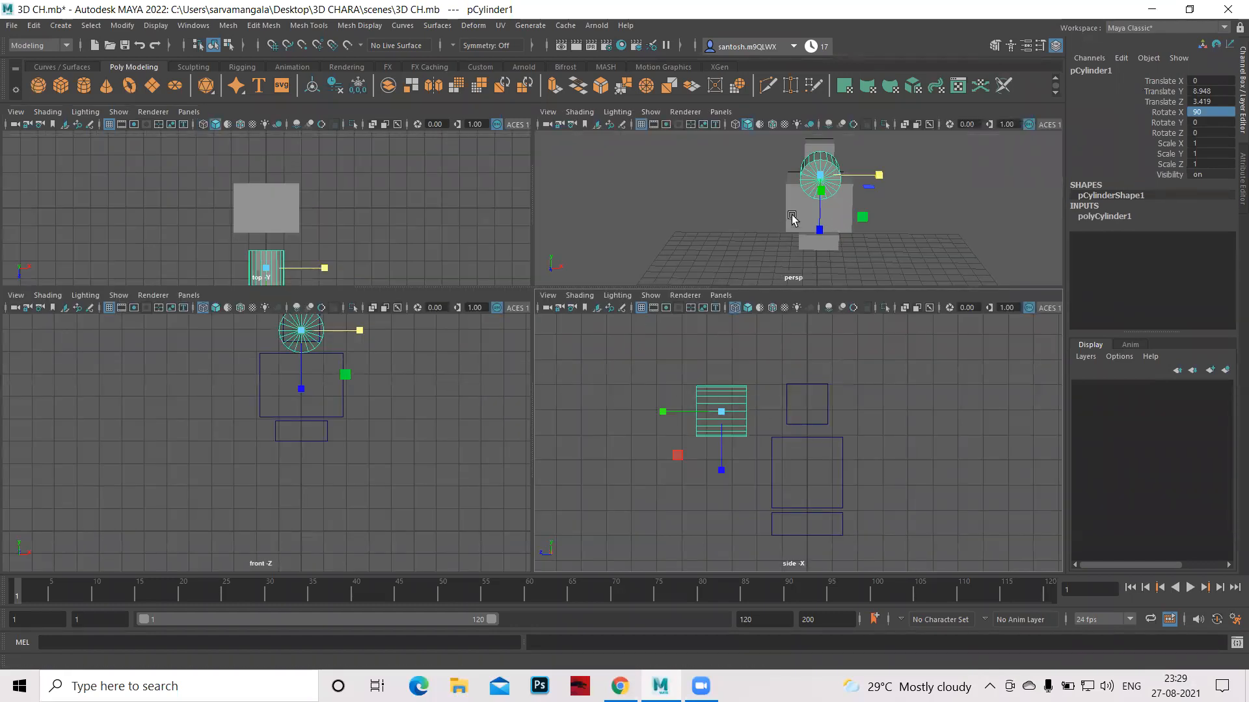
pyautogui.press('space')
pyautogui.press('3')
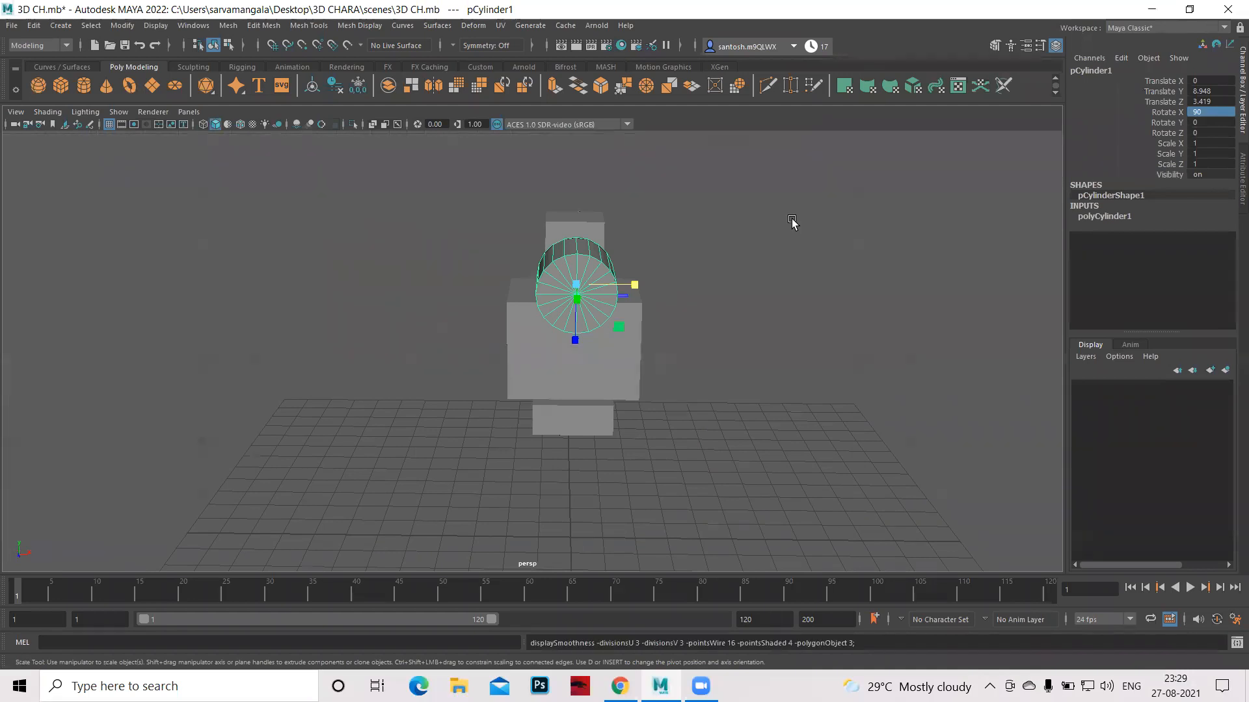
pyautogui.press('1')
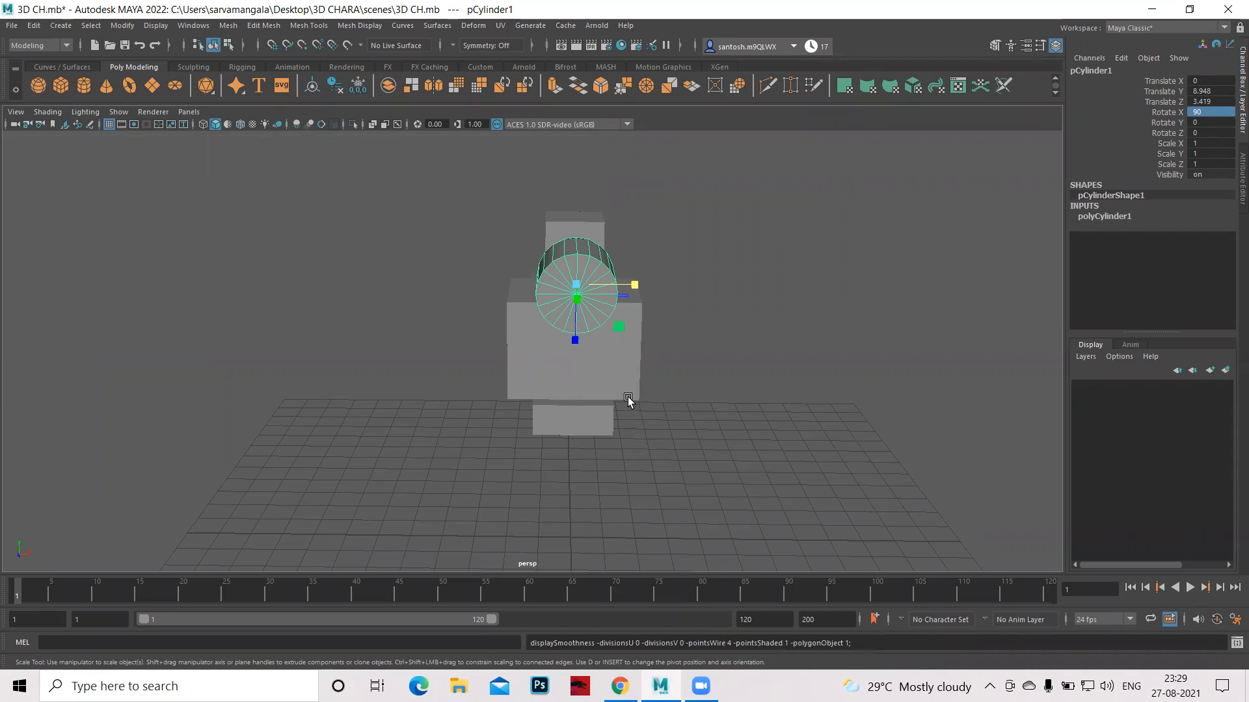
pyautogui.press('space')
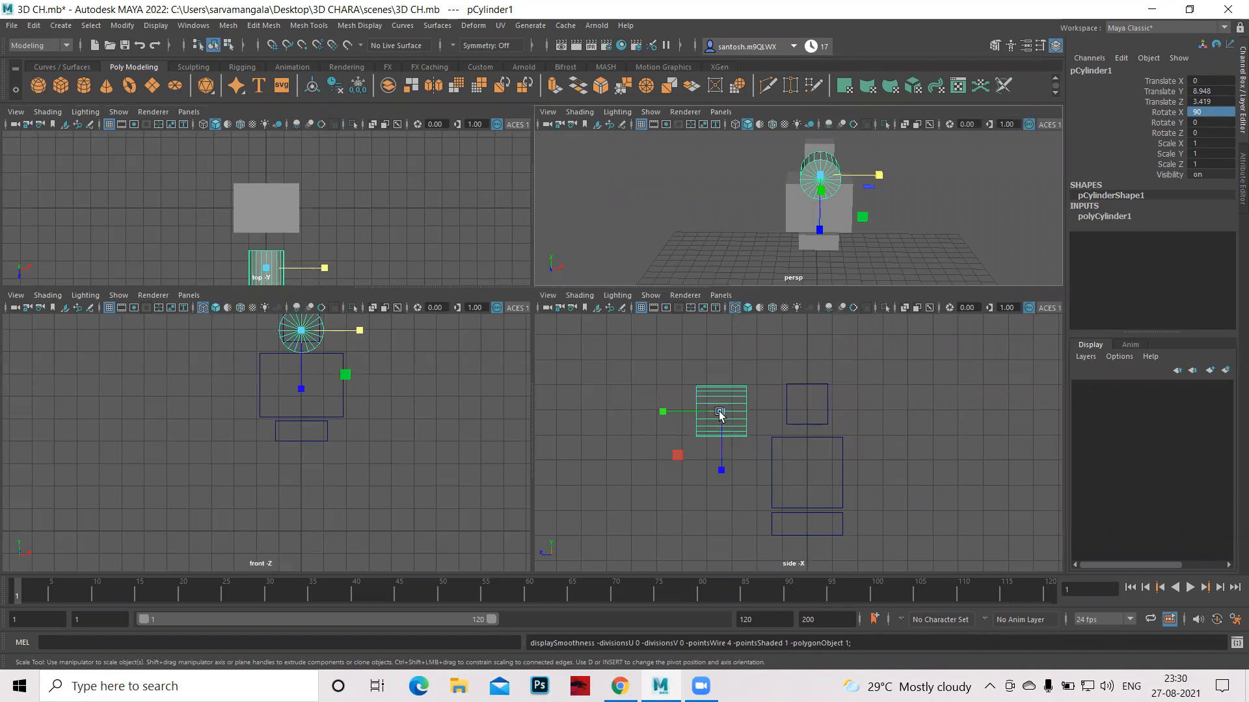
# Shrink the cylinder uniformly to a scale of about 0.297.
pyautogui.moveTo(719, 413); pyautogui.dragTo(686, 434)
pyautogui.scroll(5, 661, 413)
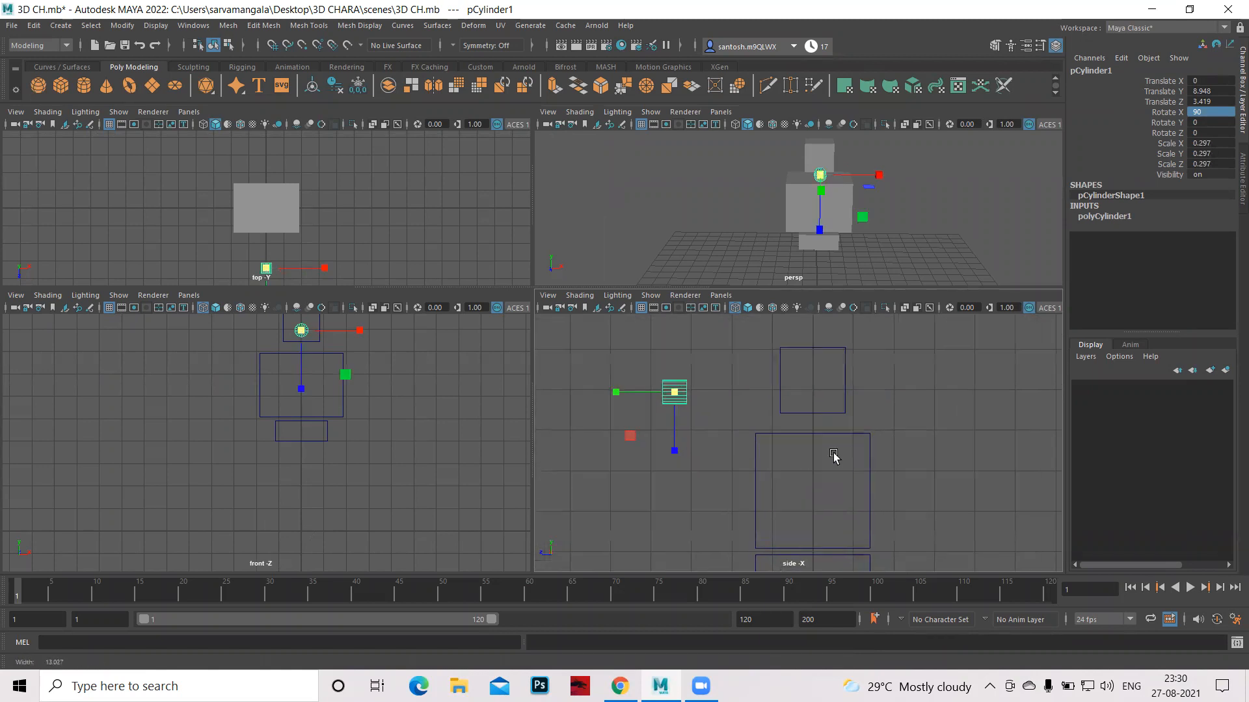
# Shrink the cylinder in front of the head further to a uniform scale of about 0.146.
pyautogui.scroll(1, 677, 429)
pyautogui.keyDown('alt'); pyautogui.moveTo(716, 440); pyautogui.dragTo(844, 460, button='middle'); pyautogui.keyUp('alt')
pyautogui.scroll(2, 791, 404)
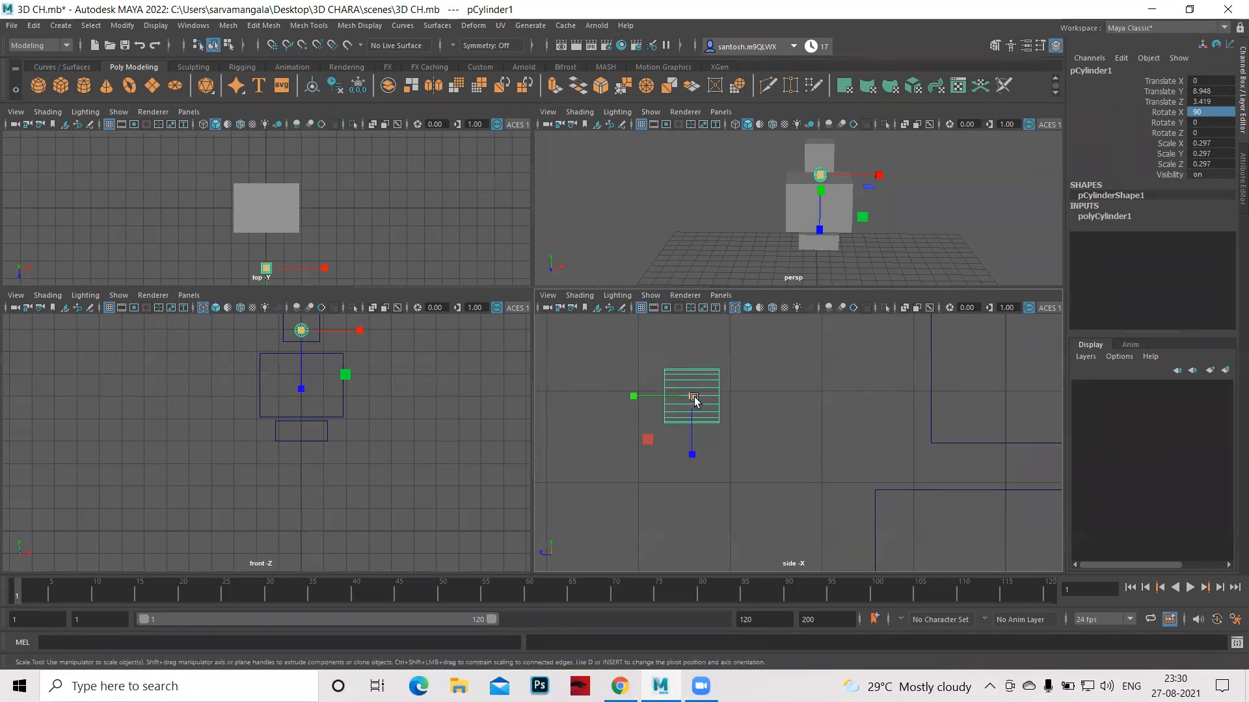
pyautogui.moveTo(694, 399); pyautogui.dragTo(670, 402)
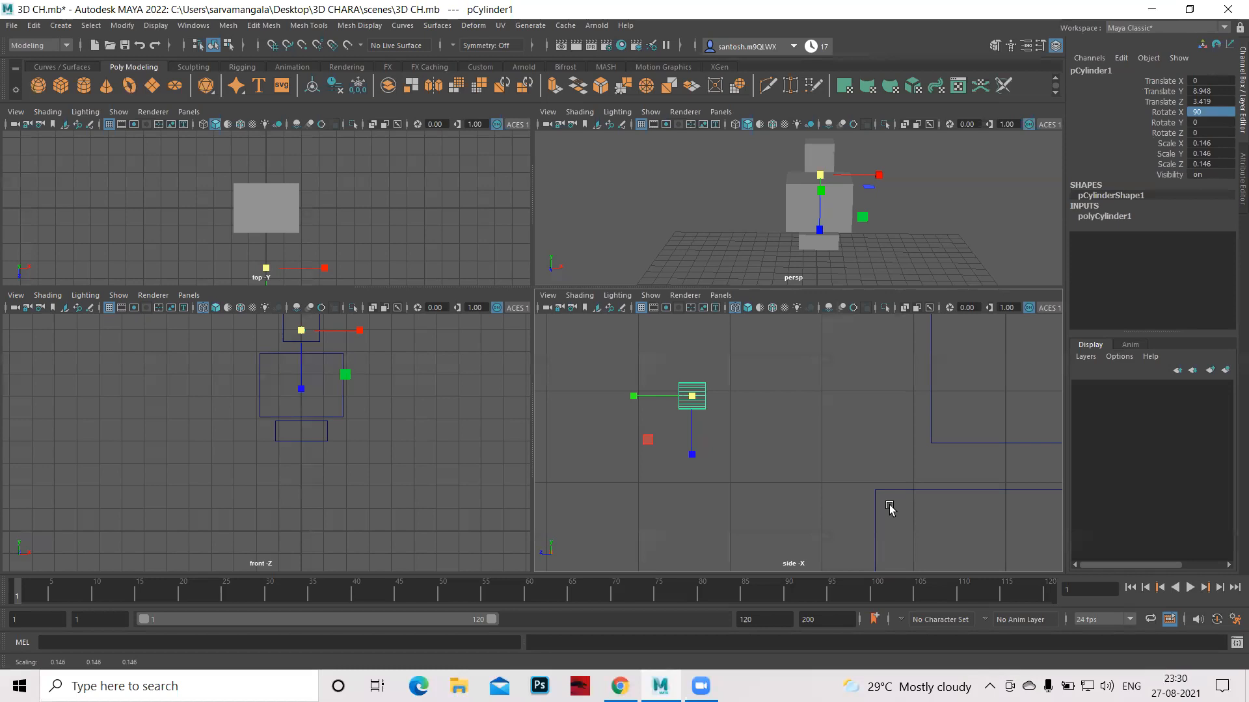
# Move the small cylinder to one eye position on the head's upper half, at about X -0.437 and Y 9.553.
pyautogui.press('w')
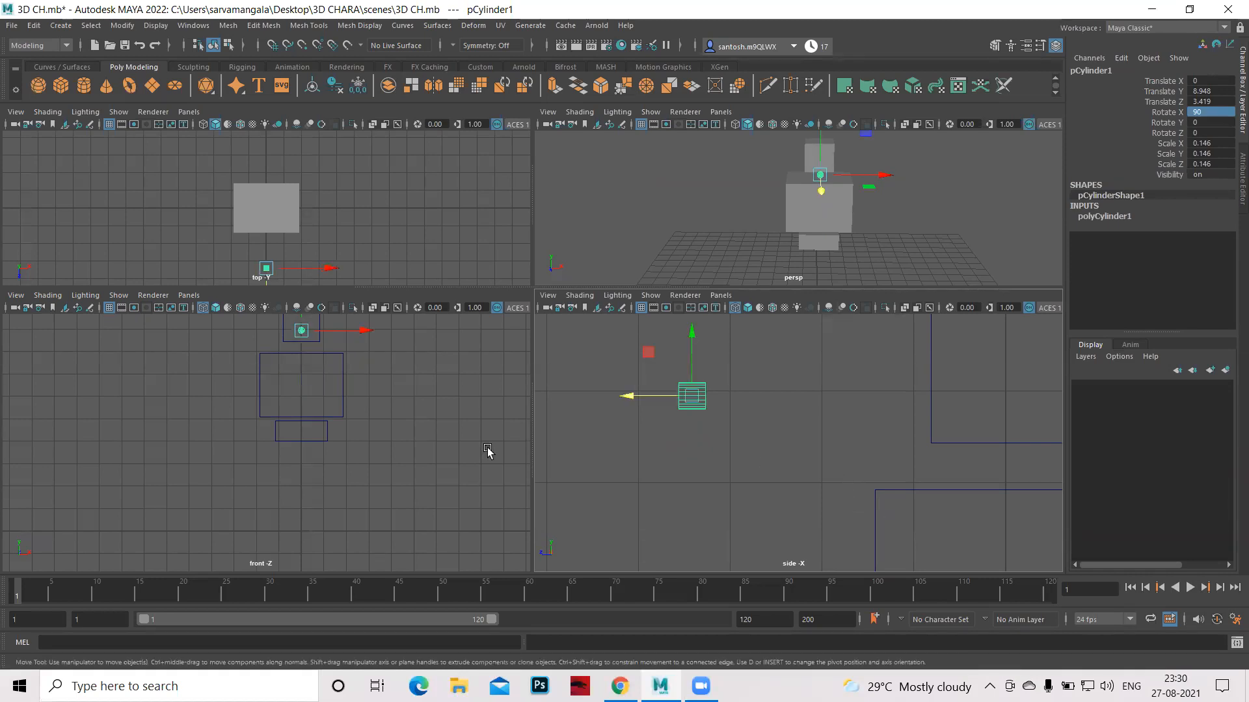
pyautogui.keyDown('alt'); pyautogui.moveTo(399, 411); pyautogui.dragTo(401, 471, button='middle'); pyautogui.keyUp('alt')
pyautogui.scroll(2, 452, 480)
pyautogui.scroll(4, 420, 419)
pyautogui.scroll(2, 506, 466)
pyautogui.keyDown('alt'); pyautogui.moveTo(499, 434); pyautogui.dragTo(490, 476, button='middle'); pyautogui.keyUp('alt')
pyautogui.moveTo(342, 394); pyautogui.dragTo(343, 350)
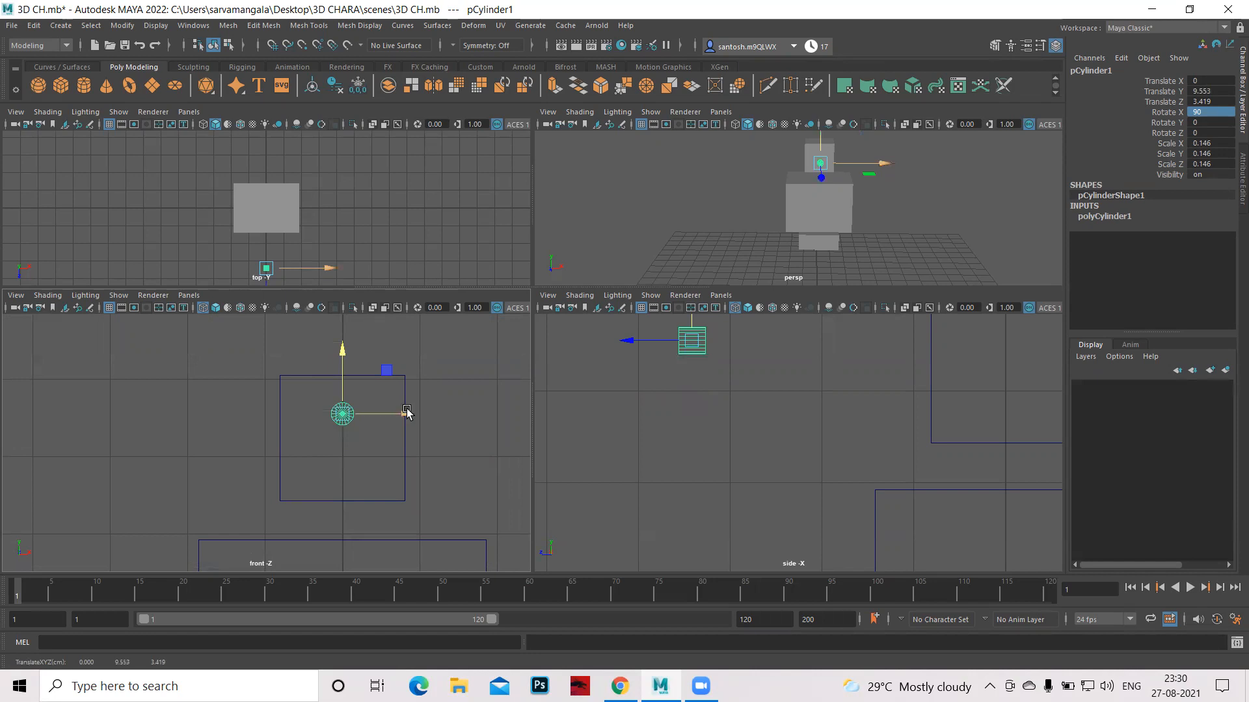
pyautogui.moveTo(403, 414); pyautogui.dragTo(374, 417)
# Push the eye cylinder back into the head's front face at about Z 0.793 and raise it slightly to about Y 9.624.
pyautogui.keyDown('alt'); pyautogui.moveTo(766, 390); pyautogui.dragTo(698, 476, button='middle'); pyautogui.keyUp('alt')
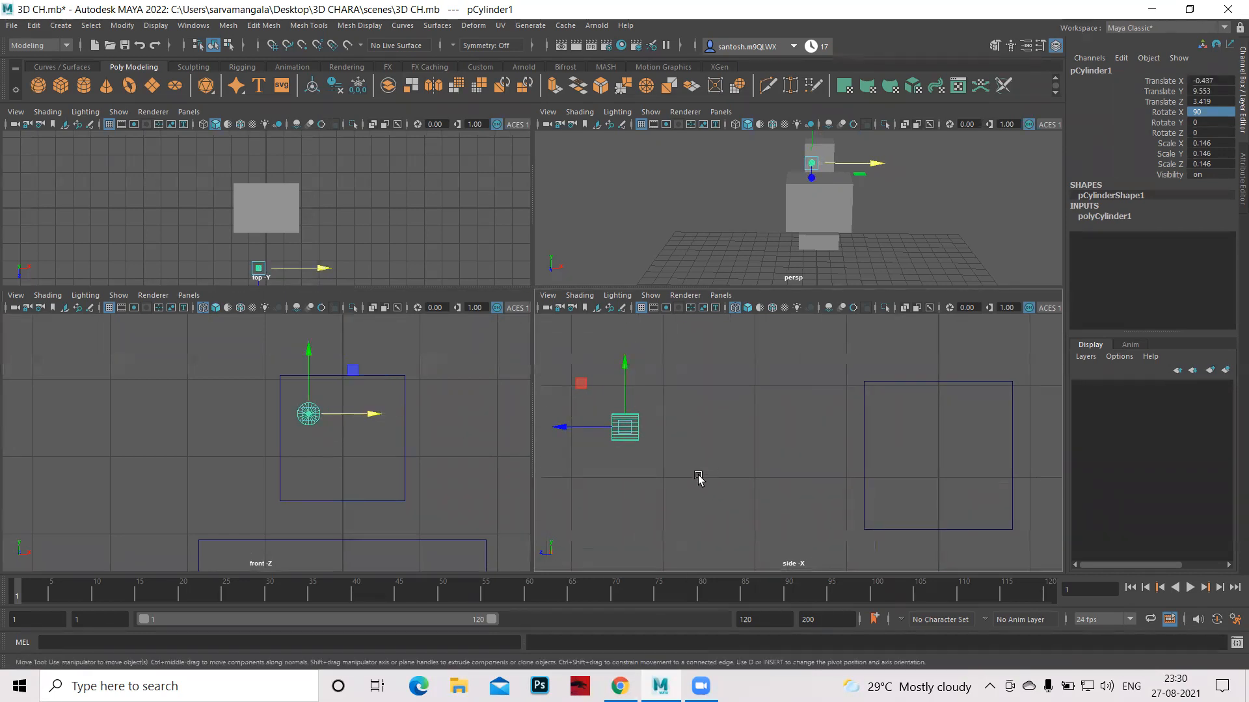
pyautogui.moveTo(560, 429); pyautogui.dragTo(803, 439)
pyautogui.moveTo(865, 364); pyautogui.dragTo(865, 358)
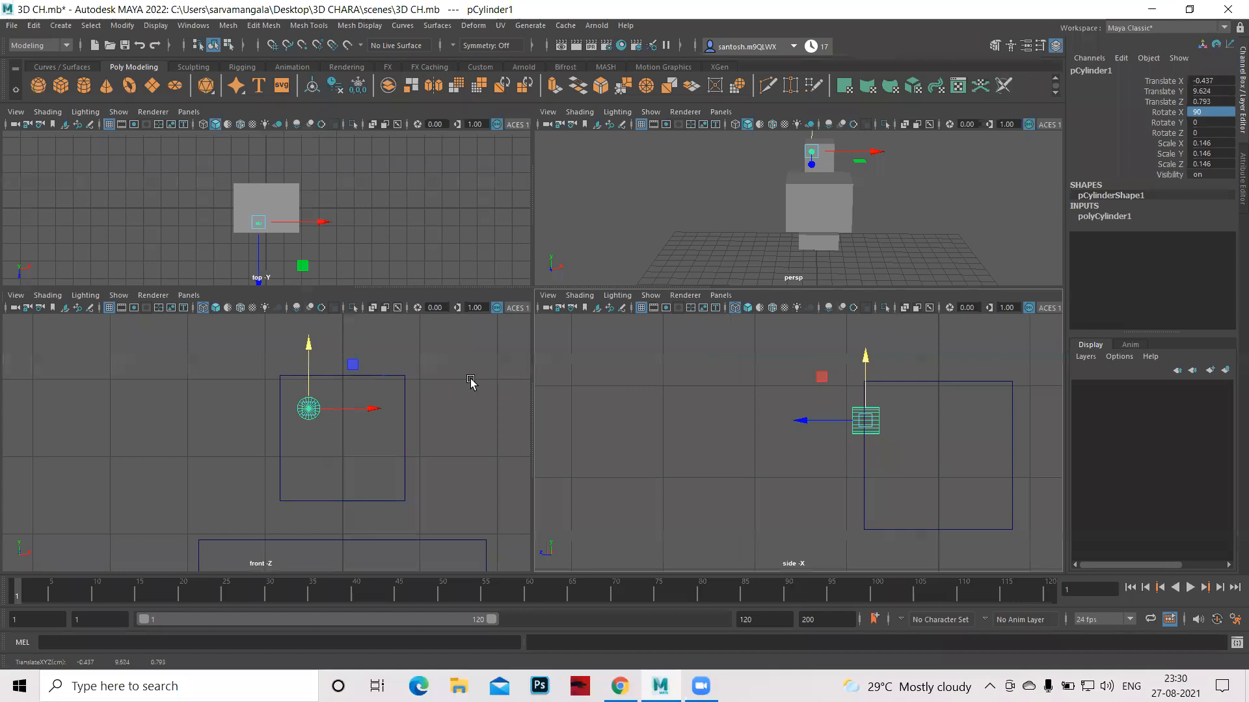
# Duplicate the eye cylinder and move the copy to the other eye position at about X 0.437.
pyautogui.hotkey('ctrl', 'd')
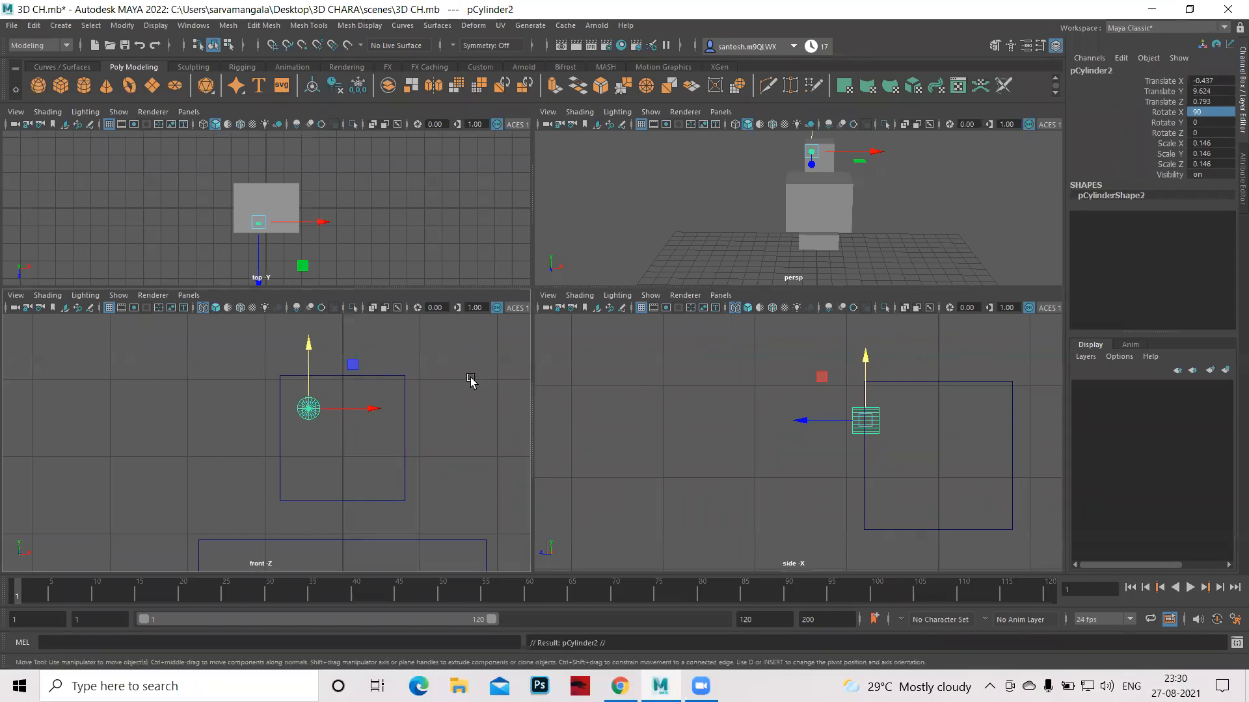
pyautogui.moveTo(372, 411); pyautogui.dragTo(441, 411)
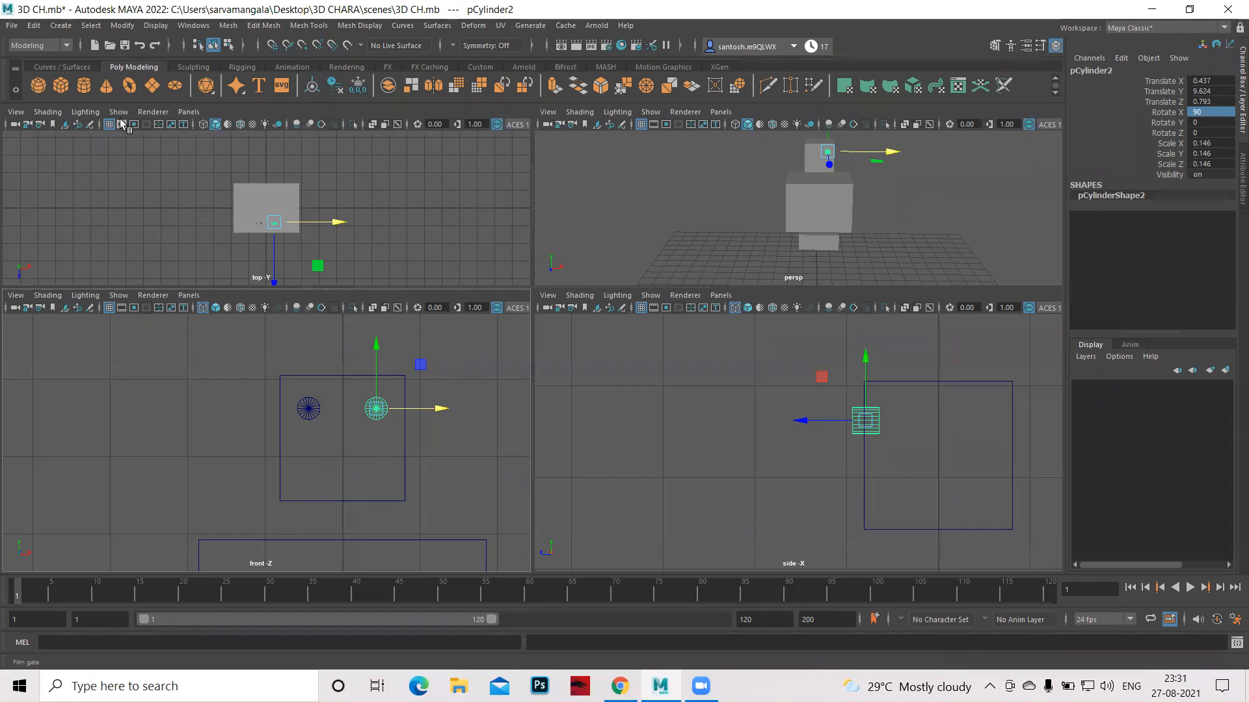
# Create another polygon cylinder and raise it to head height at about Y 9.237.
pyautogui.click(83, 88)
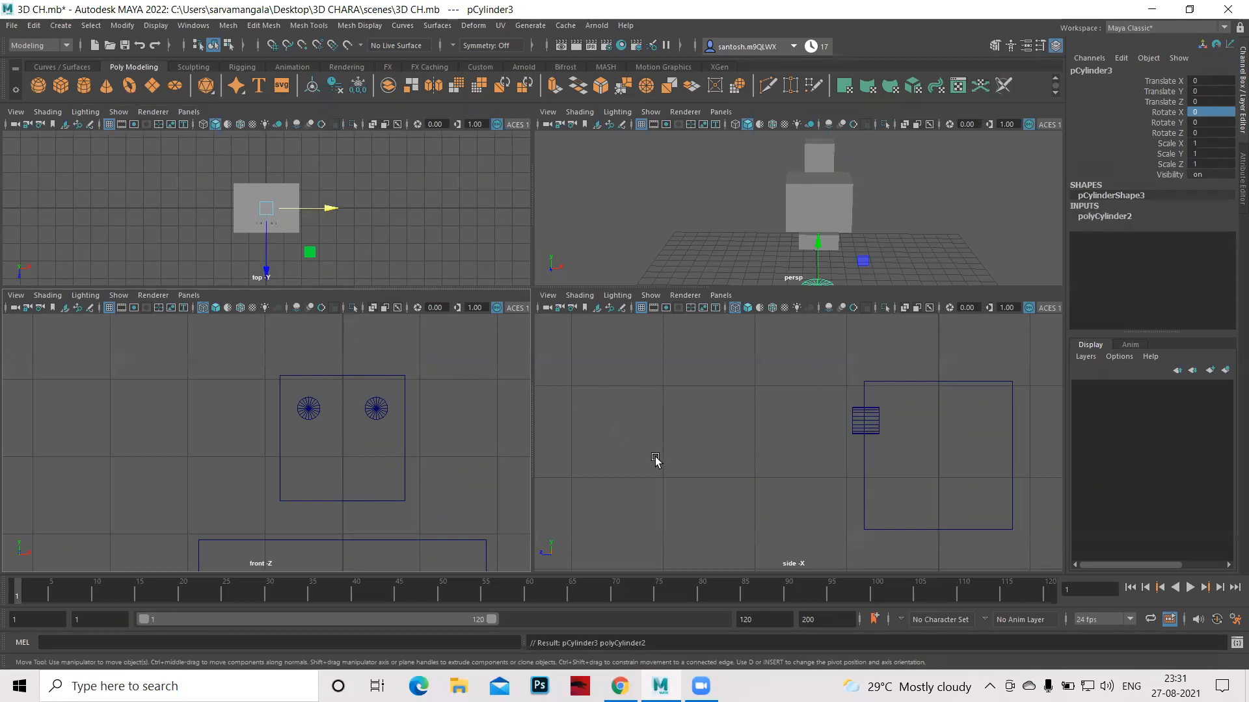
pyautogui.scroll(-5, 471, 431)
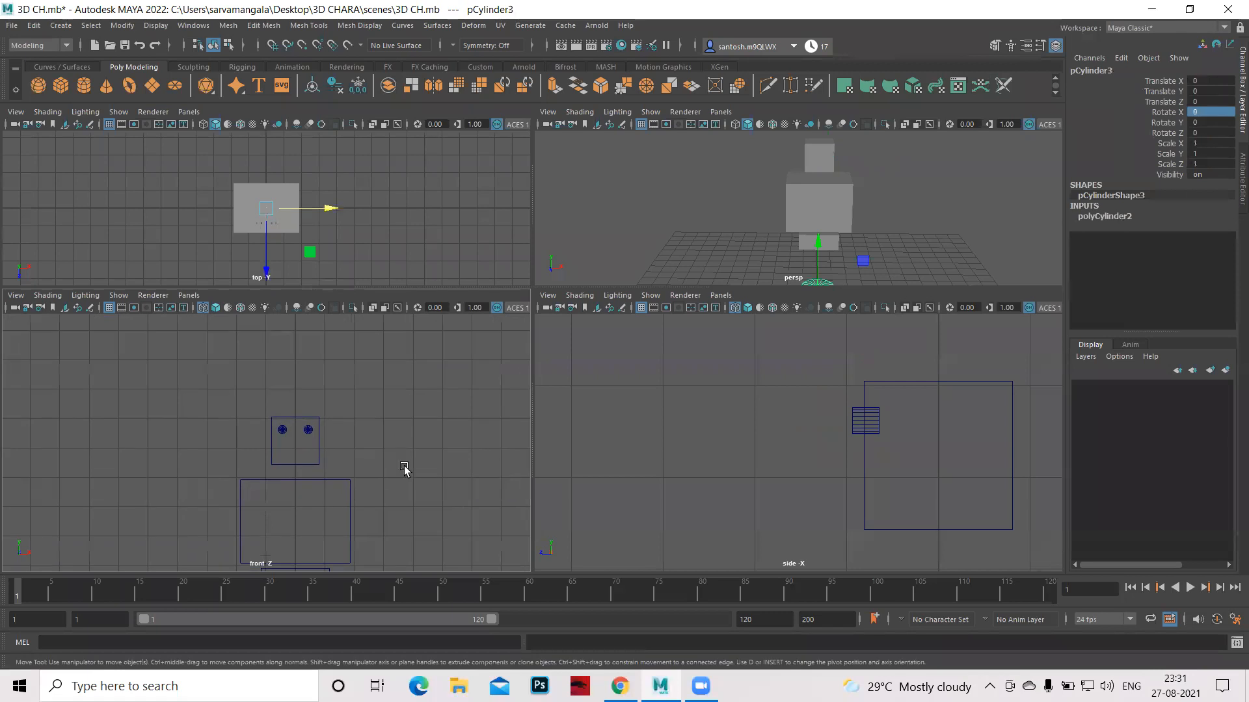
pyautogui.keyDown('alt'); pyautogui.moveTo(448, 517); pyautogui.dragTo(443, 421, button='middle'); pyautogui.keyUp('alt')
pyautogui.scroll(-5, 372, 441)
pyautogui.moveTo(285, 492); pyautogui.dragTo(292, 323)
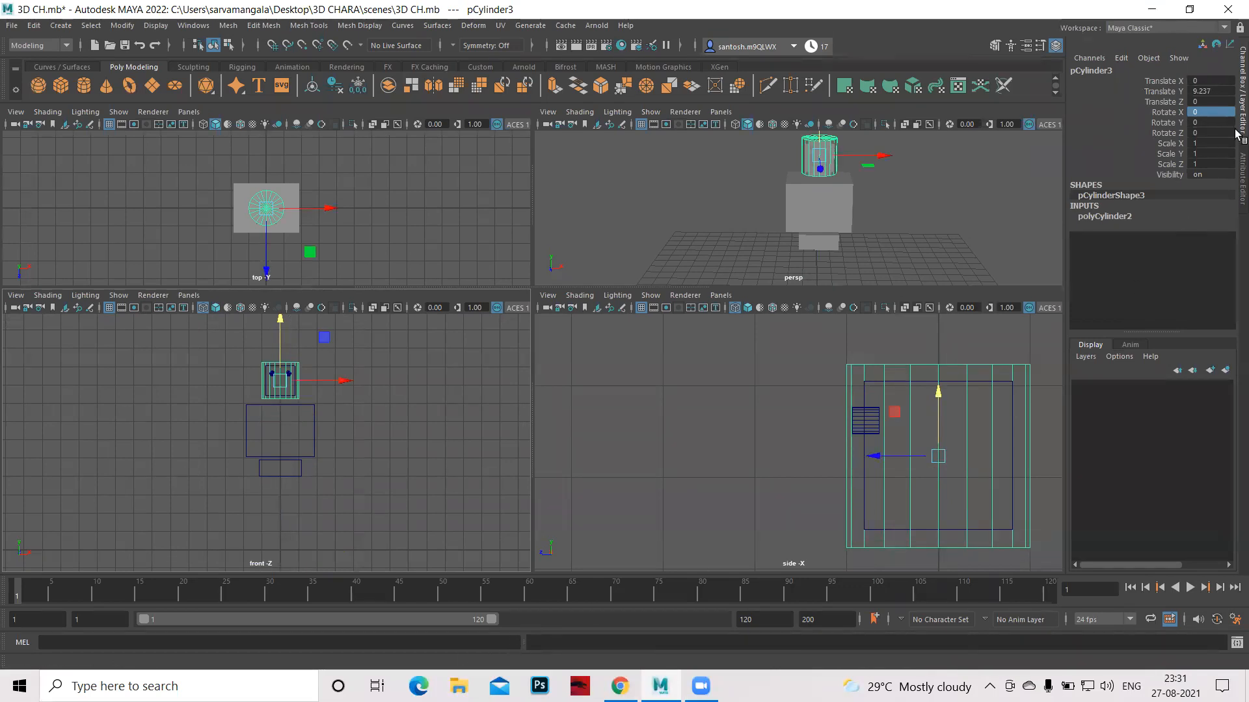
# Rotate the new cylinder to exactly 90 degrees about X and -90 degrees about Y so that it lies sideways.
pyautogui.click(1209, 110)
pyautogui.press('Return')
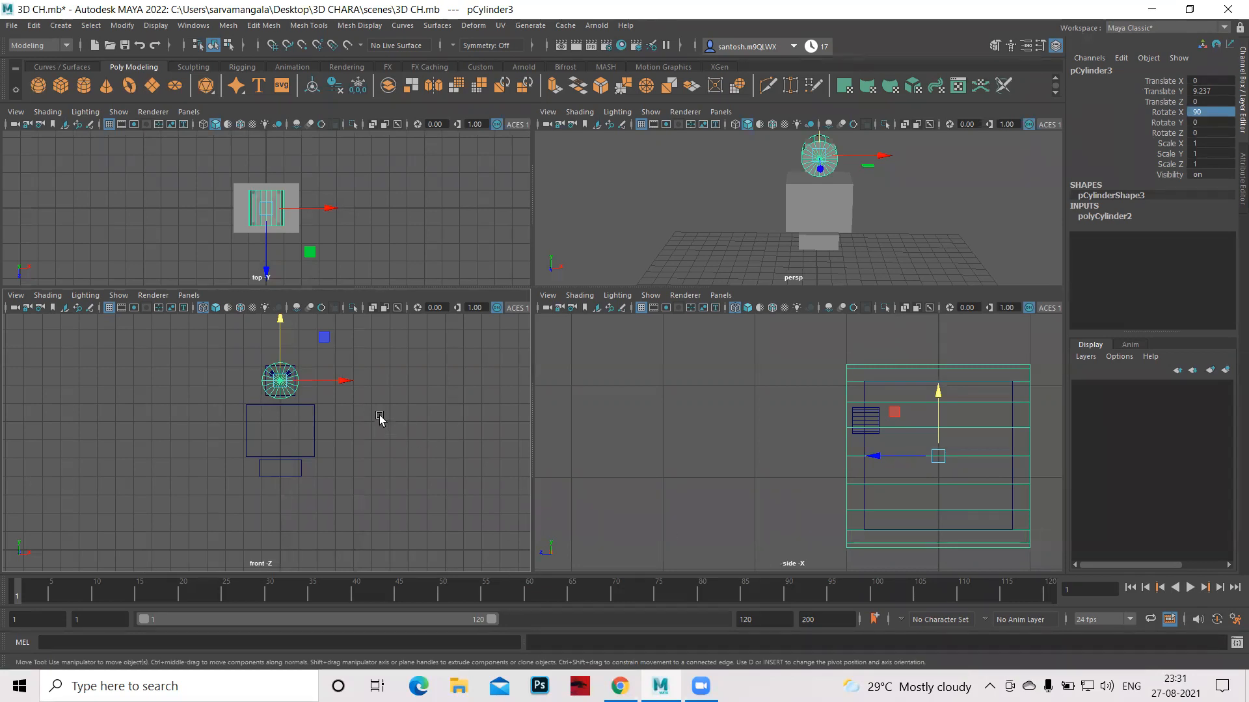
pyautogui.scroll(3, 380, 415)
pyautogui.scroll(2, 388, 470)
pyautogui.press('e')
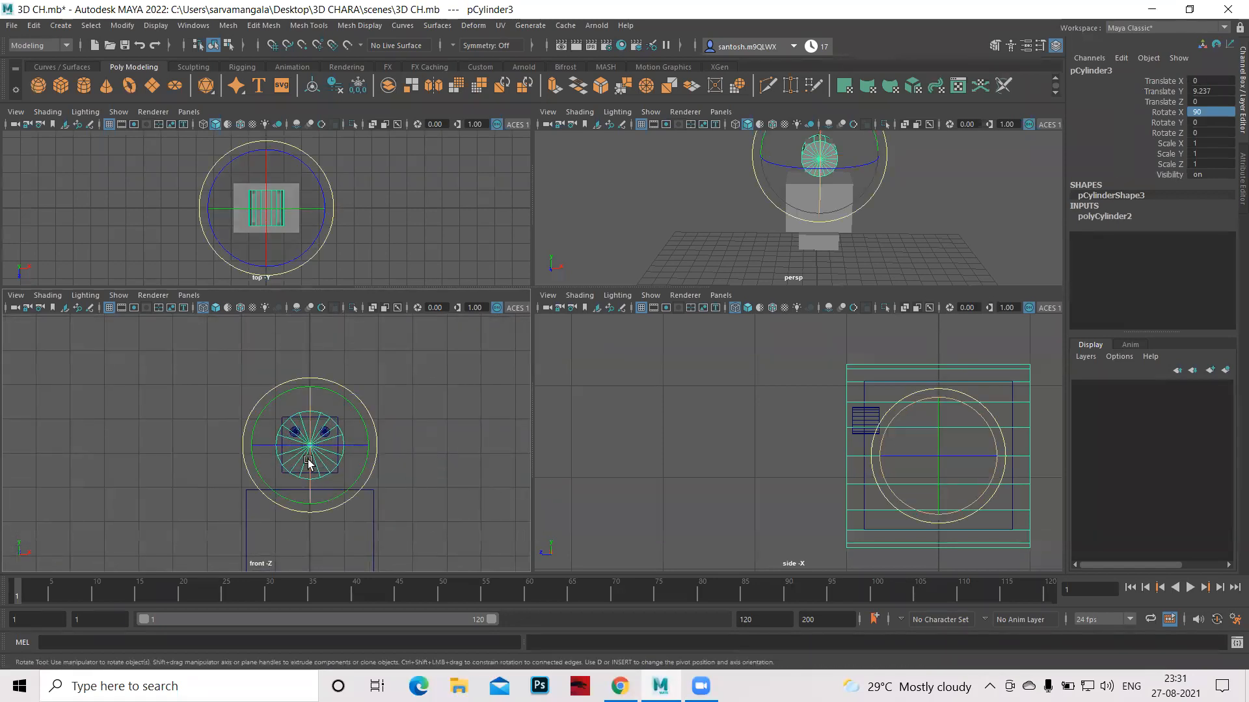
pyautogui.moveTo(354, 446); pyautogui.dragTo(259, 449)
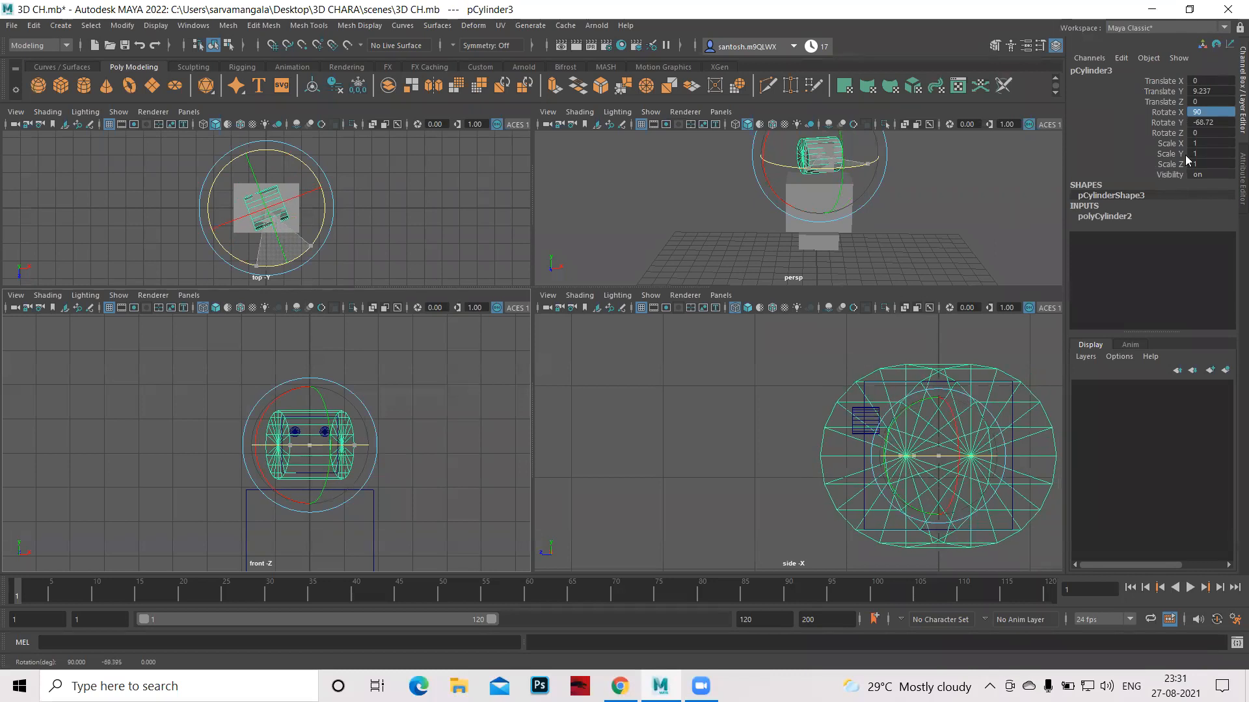
pyautogui.press('Tab')
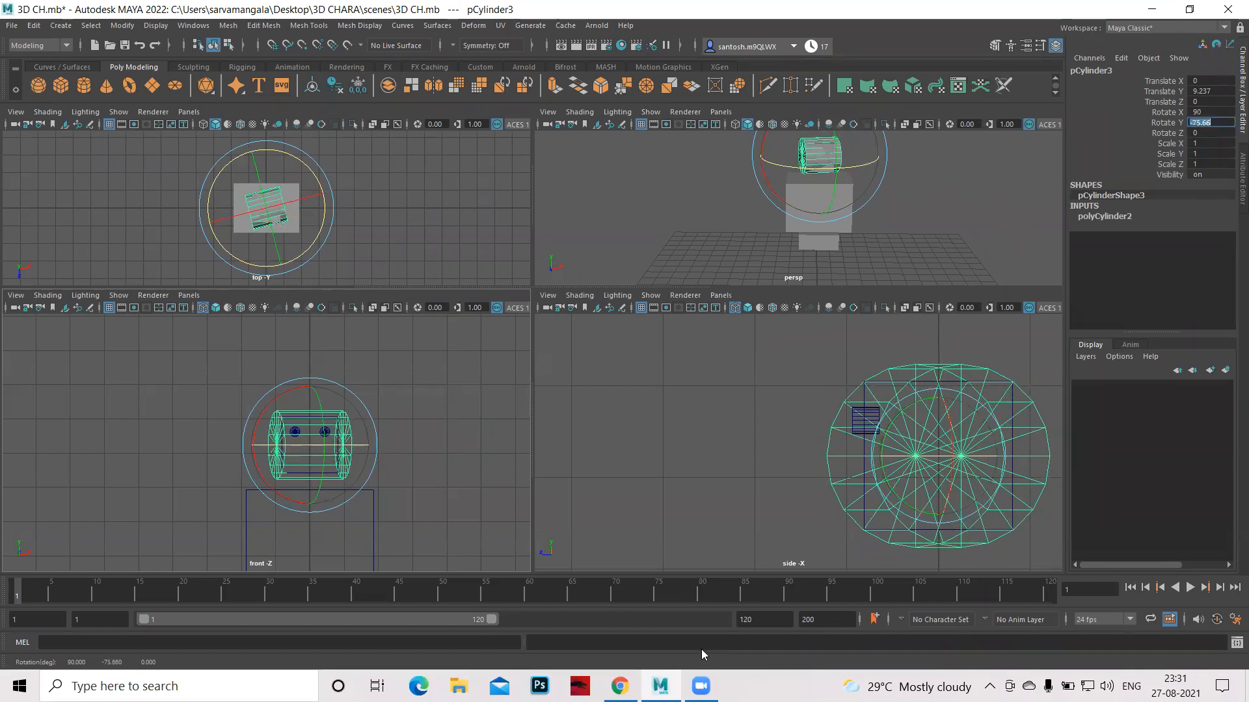
pyautogui.write('-90')
pyautogui.press('Return')
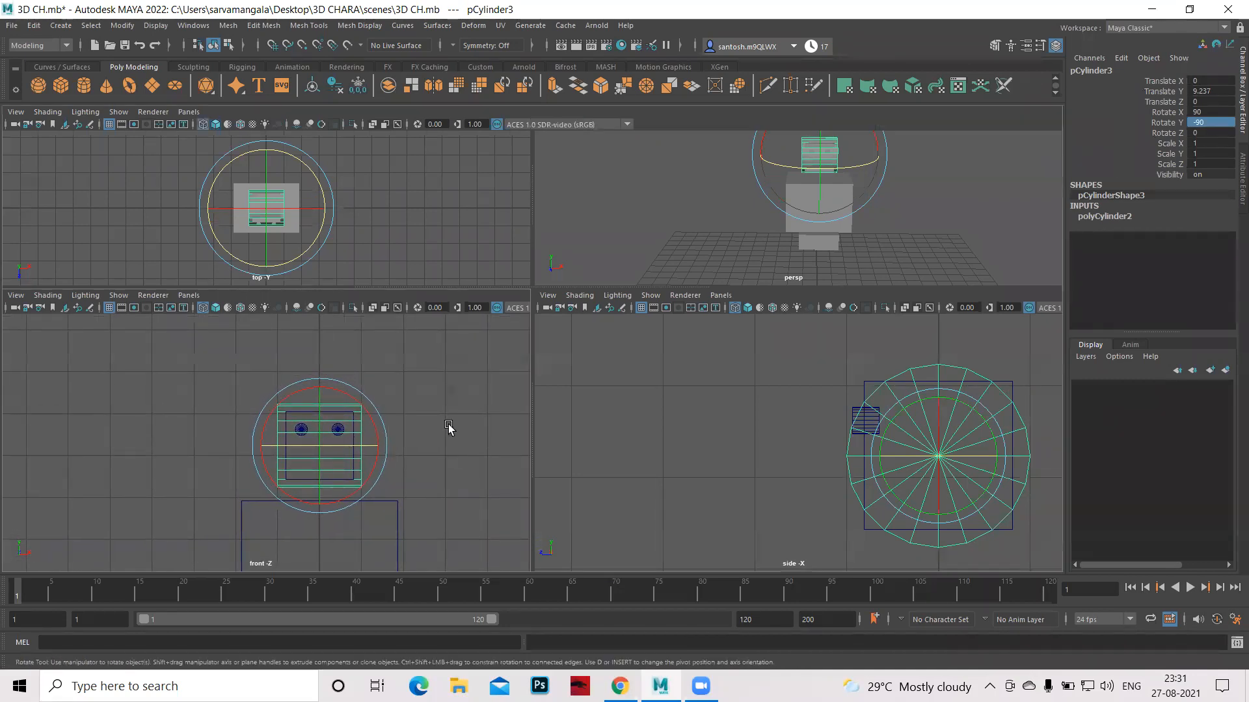
# Move the sideways cylinder clear of the head to about X -2.148 and shrink it uniformly to a scale of about 0.165.
pyautogui.press('space')
pyautogui.scroll(4, 669, 446)
pyautogui.press('w')
pyautogui.moveTo(770, 363); pyautogui.dragTo(482, 339)
pyautogui.press('r')
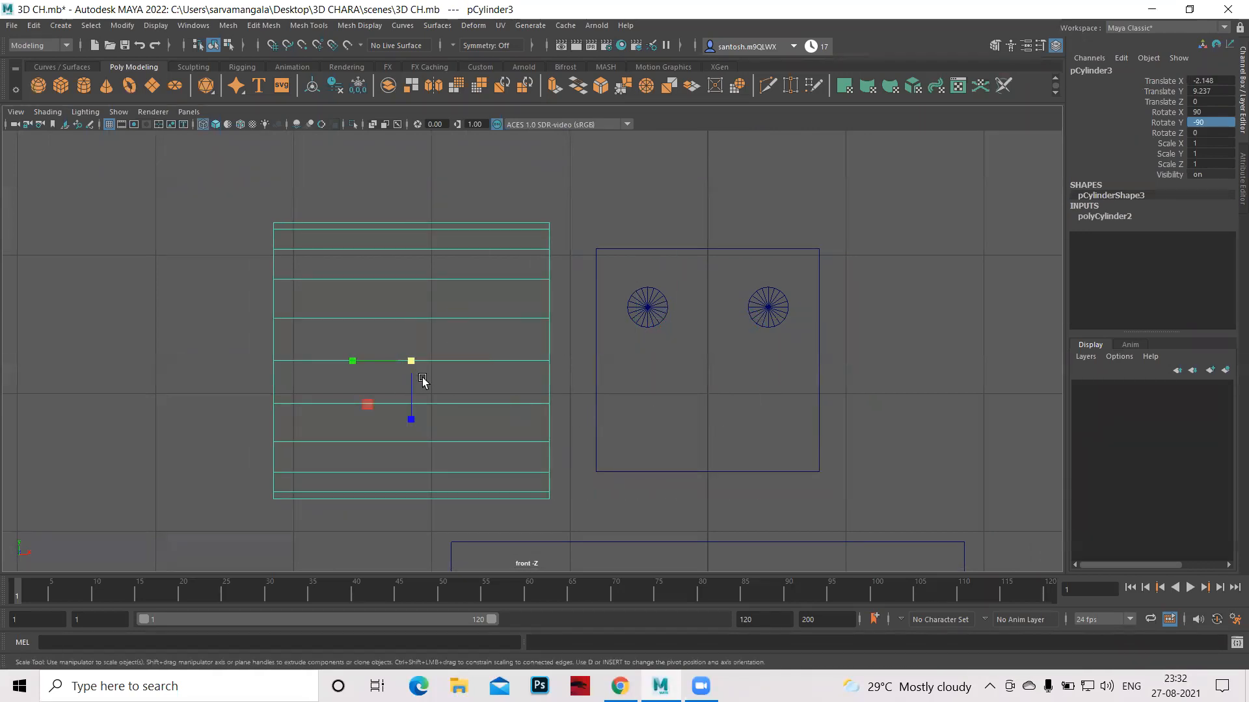
pyautogui.moveTo(400, 359); pyautogui.dragTo(413, 334, button='right')
pyautogui.moveTo(411, 364); pyautogui.dragTo(212, 327)
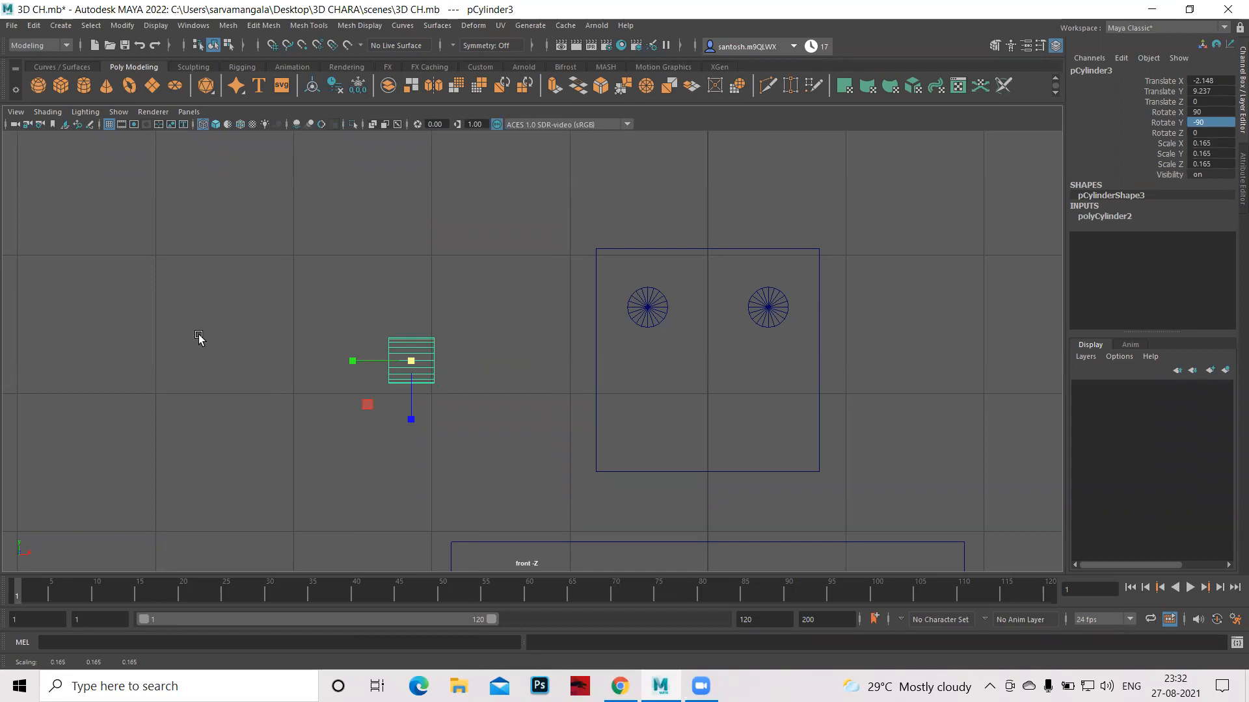
# Duplicate the small sideways cylinder, shift the copy toward the head to about X -1.879, and enlarge it to a uniform scale of about 0.247.
pyautogui.hotkey('ctrl', 'd')
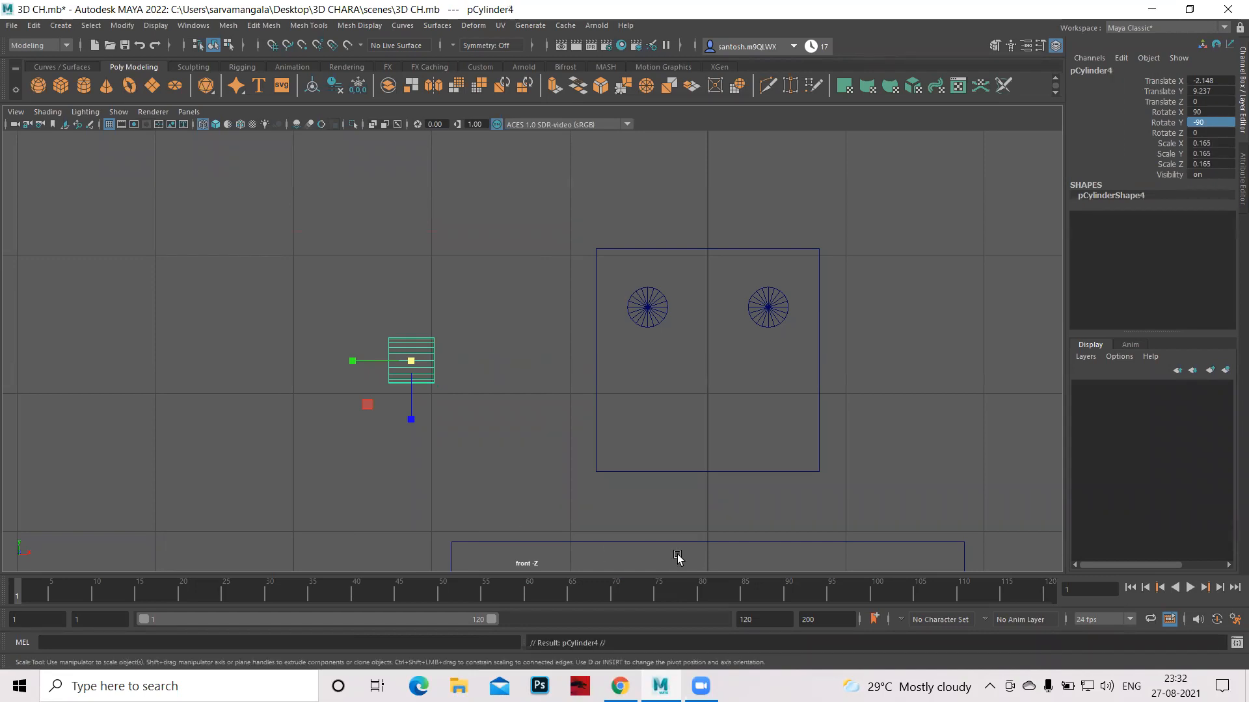
pyautogui.press('w')
pyautogui.moveTo(474, 363); pyautogui.dragTo(523, 362)
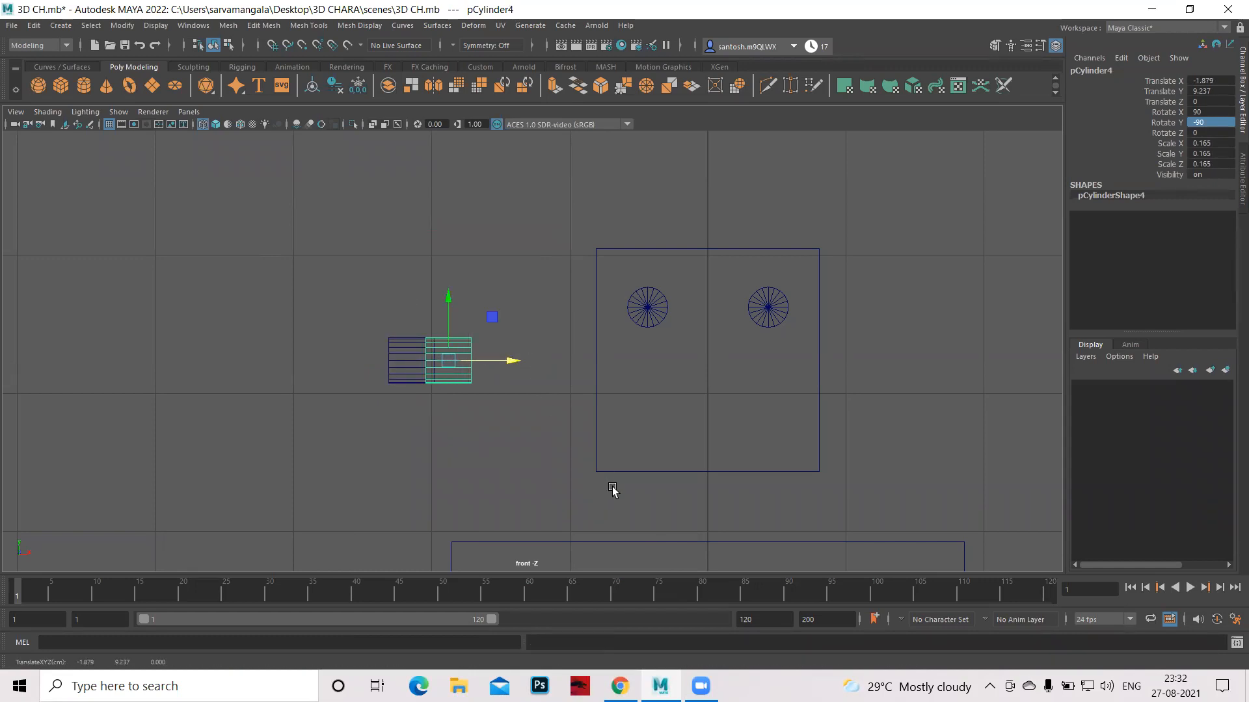
pyautogui.press('r')
pyautogui.moveTo(448, 362); pyautogui.dragTo(468, 385)
pyautogui.press('space')
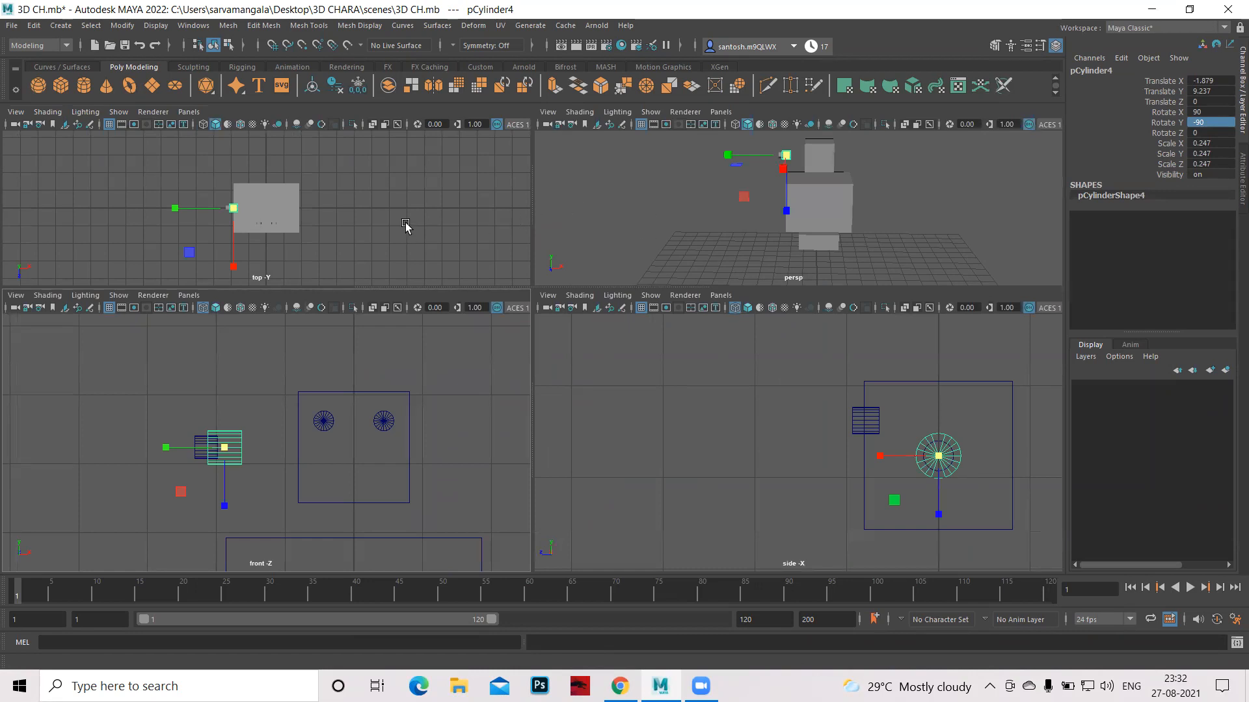
pyautogui.press('space')
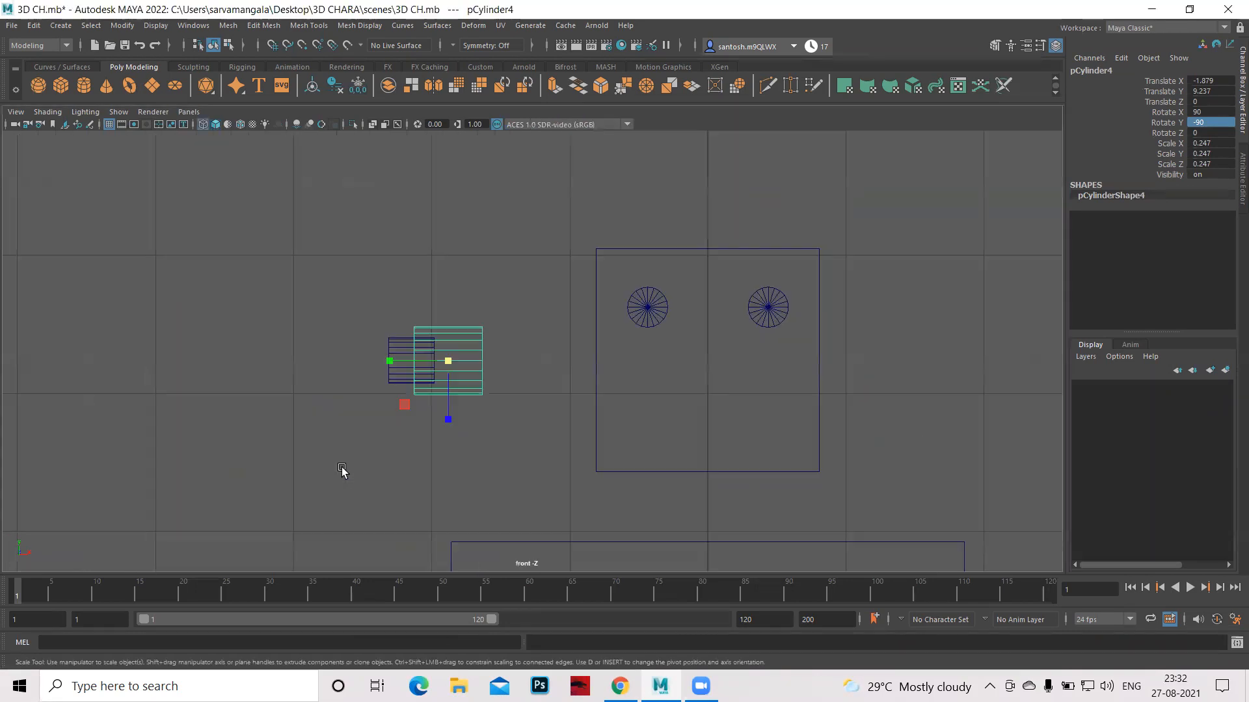
# Move both ear cylinders together against the head's side, with the smaller one at about X -1.281, and check them in perspective.
pyautogui.moveTo(312, 280); pyautogui.dragTo(530, 498)
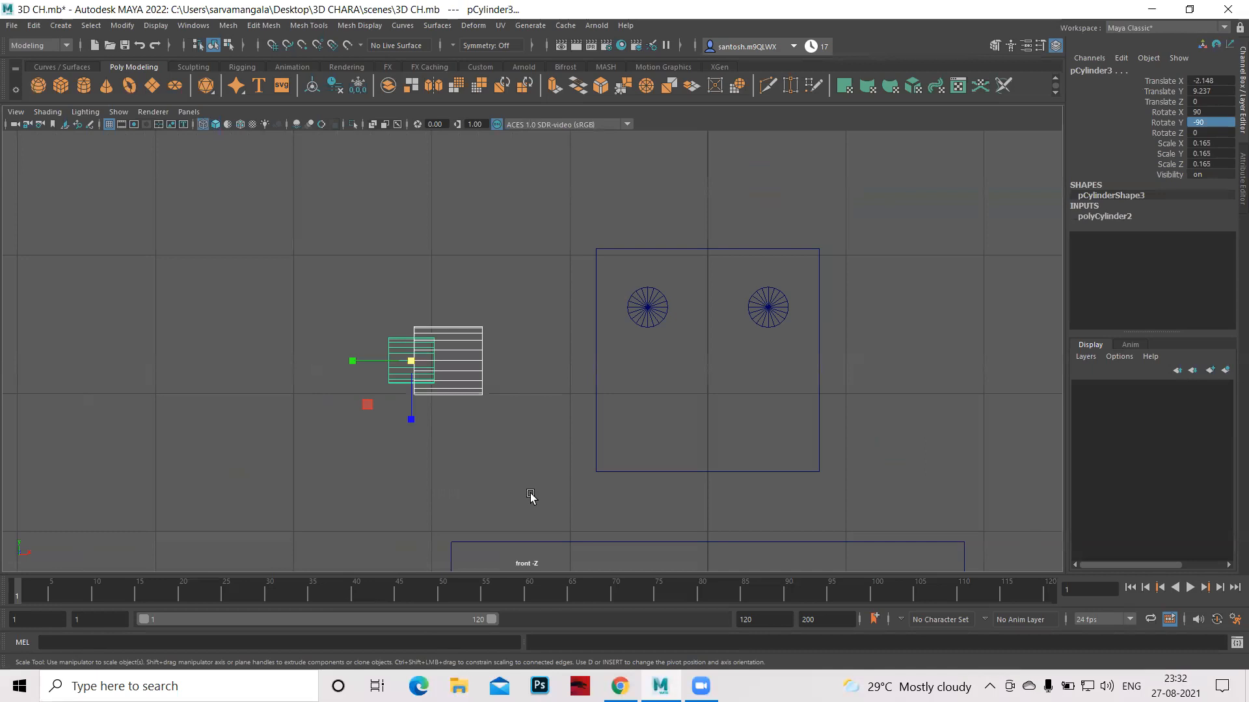
pyautogui.press('w')
pyautogui.moveTo(474, 363); pyautogui.dragTo(591, 366)
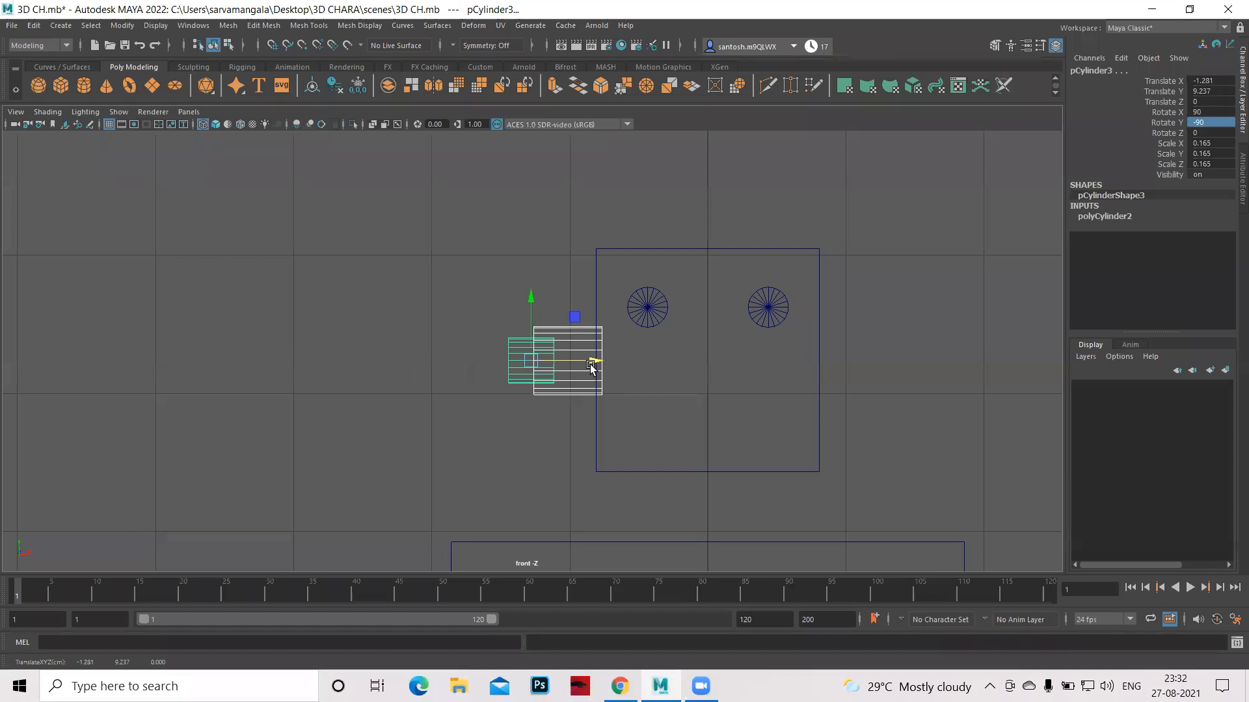
pyautogui.press('space')
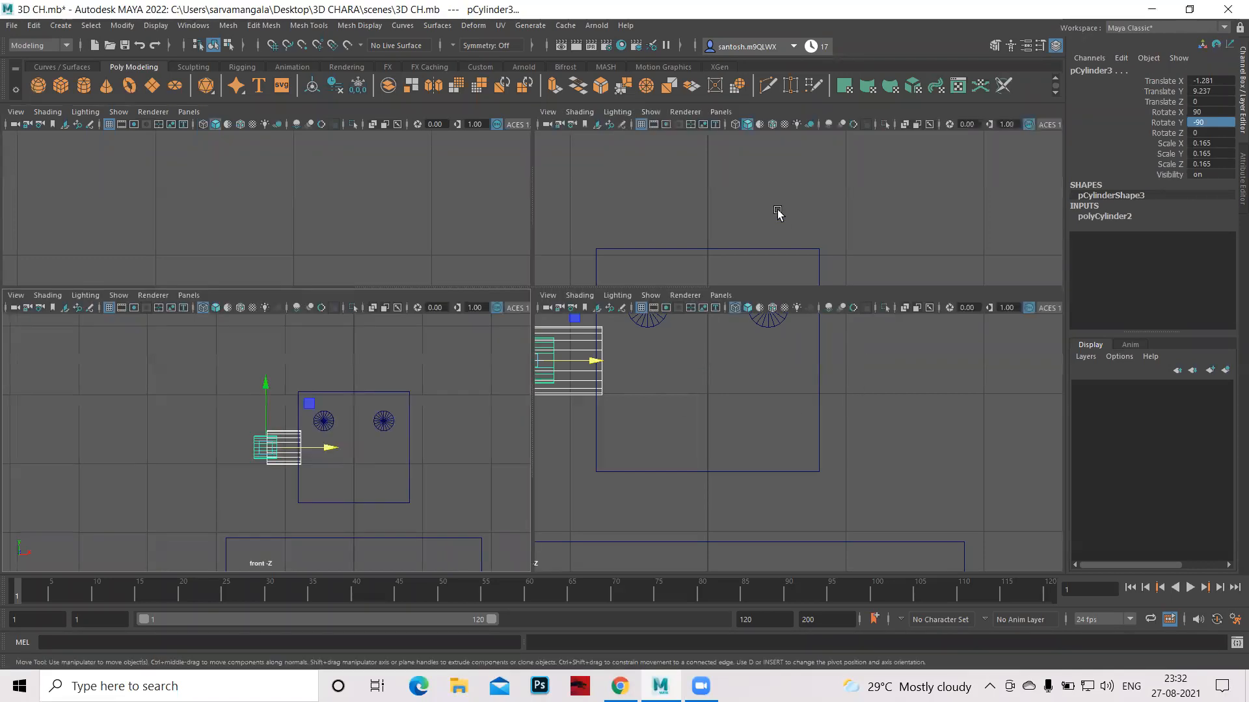
pyautogui.press('space')
pyautogui.moveTo(701, 437)
pyautogui.keyDown('alt'); pyautogui.mouseDown()
pyautogui.moveTo(683, 424)
pyautogui.moveTo(730, 427)
pyautogui.moveTo(711, 432)
pyautogui.moveTo(709, 420)
pyautogui.mouseUp(); pyautogui.keyUp('alt')
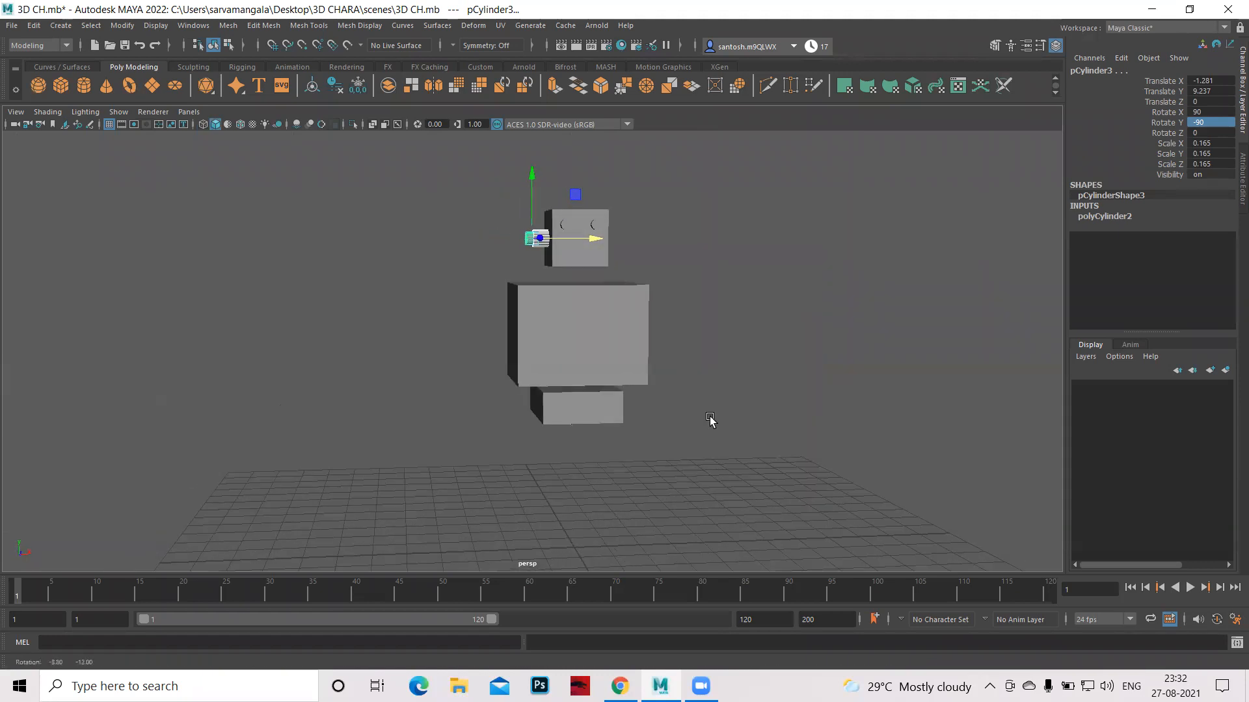
pyautogui.press('space')
pyautogui.press('space')
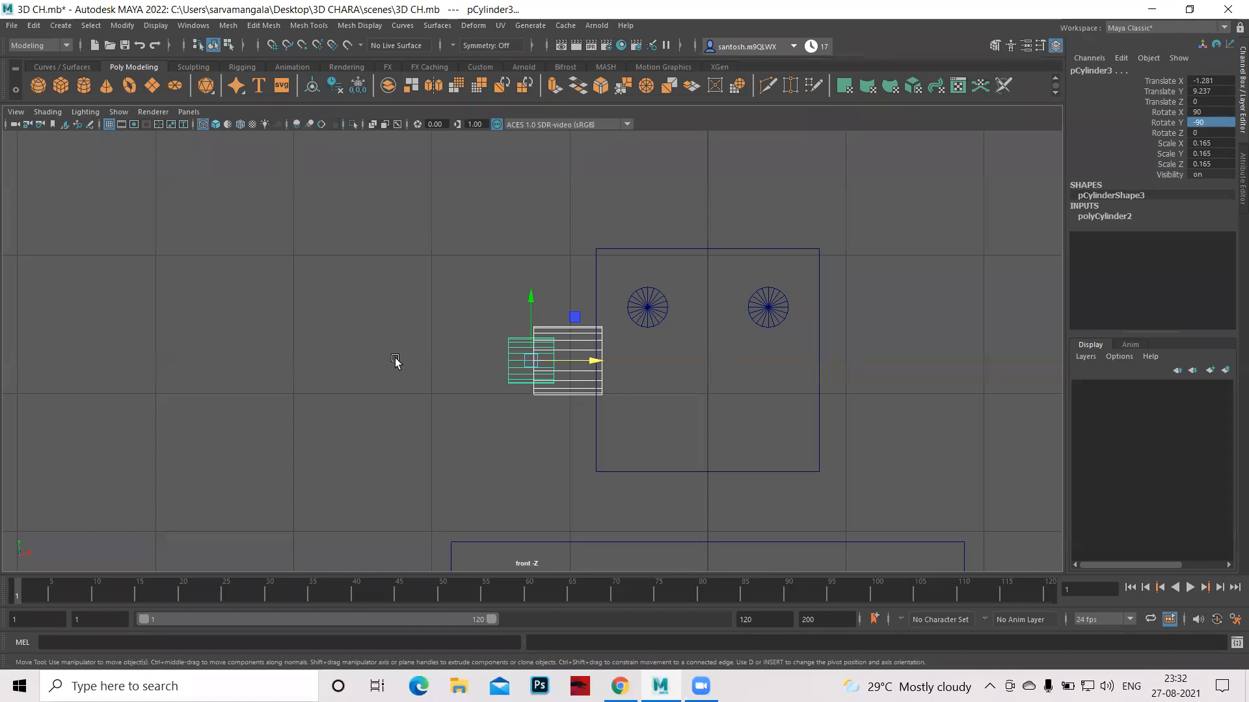
# Group the two ear cylinders and center the group's pivot.
pyautogui.hotkey('ctrl', 'g')
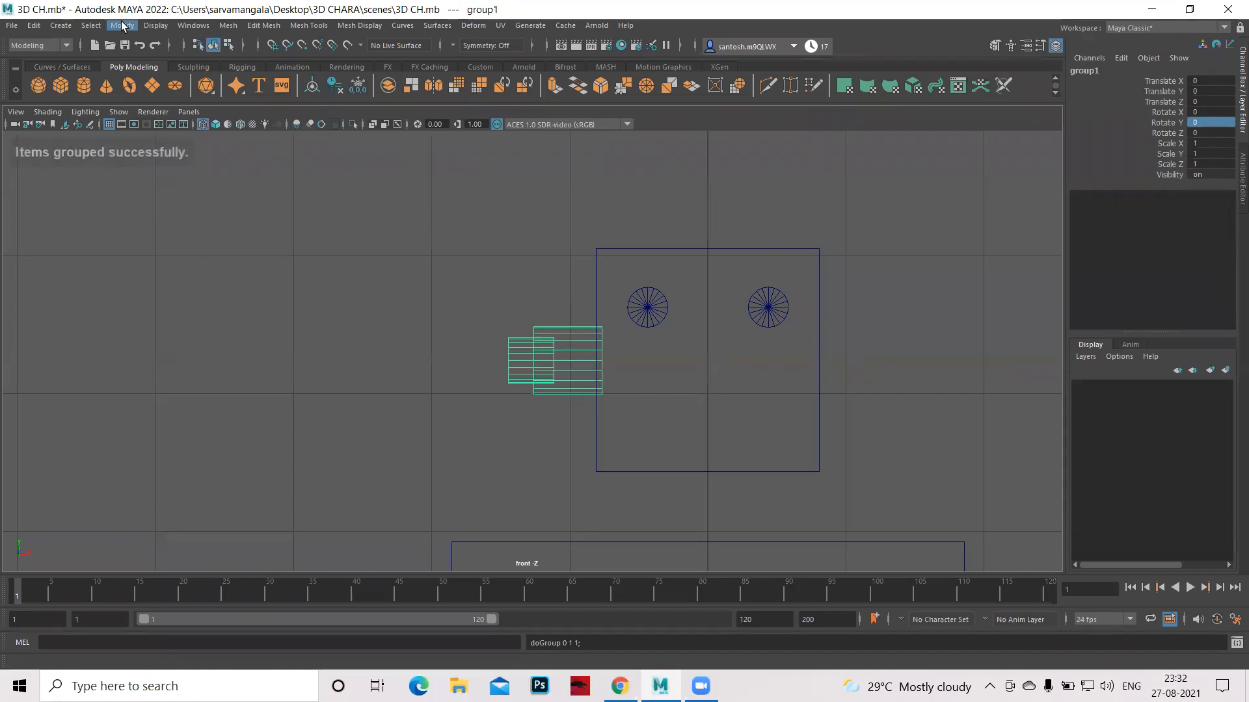
pyautogui.click(123, 26)
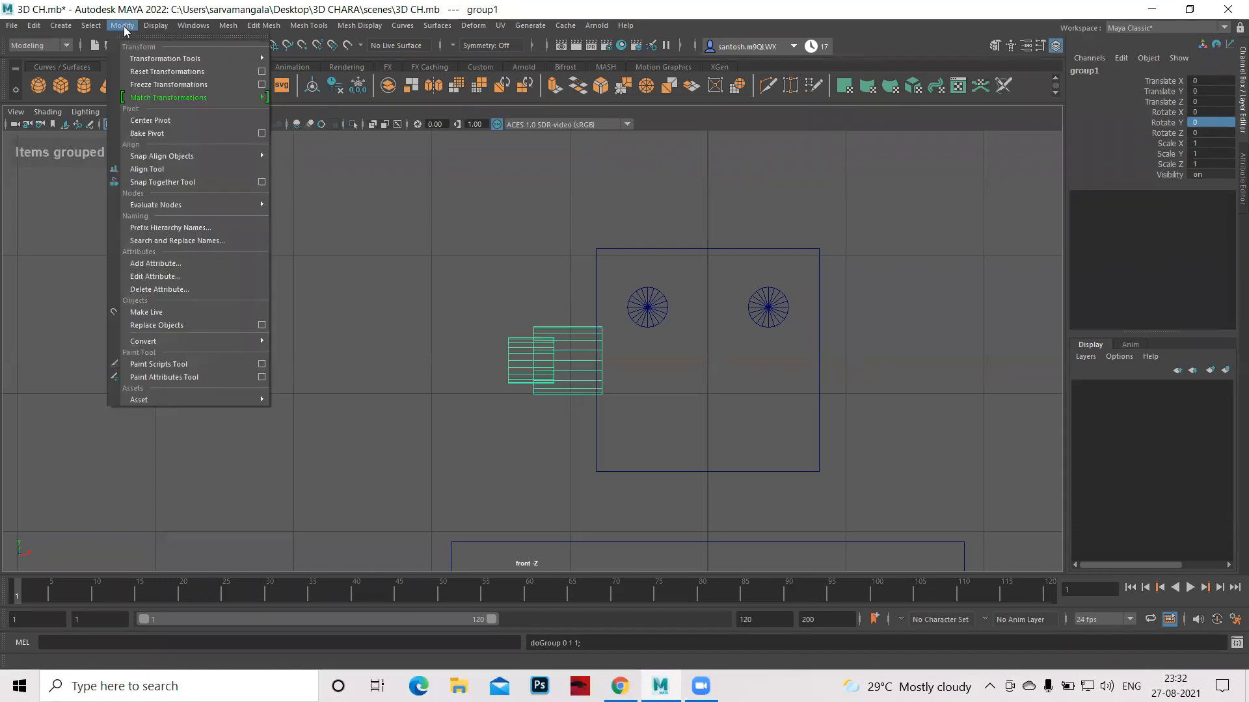
pyautogui.click(152, 115)
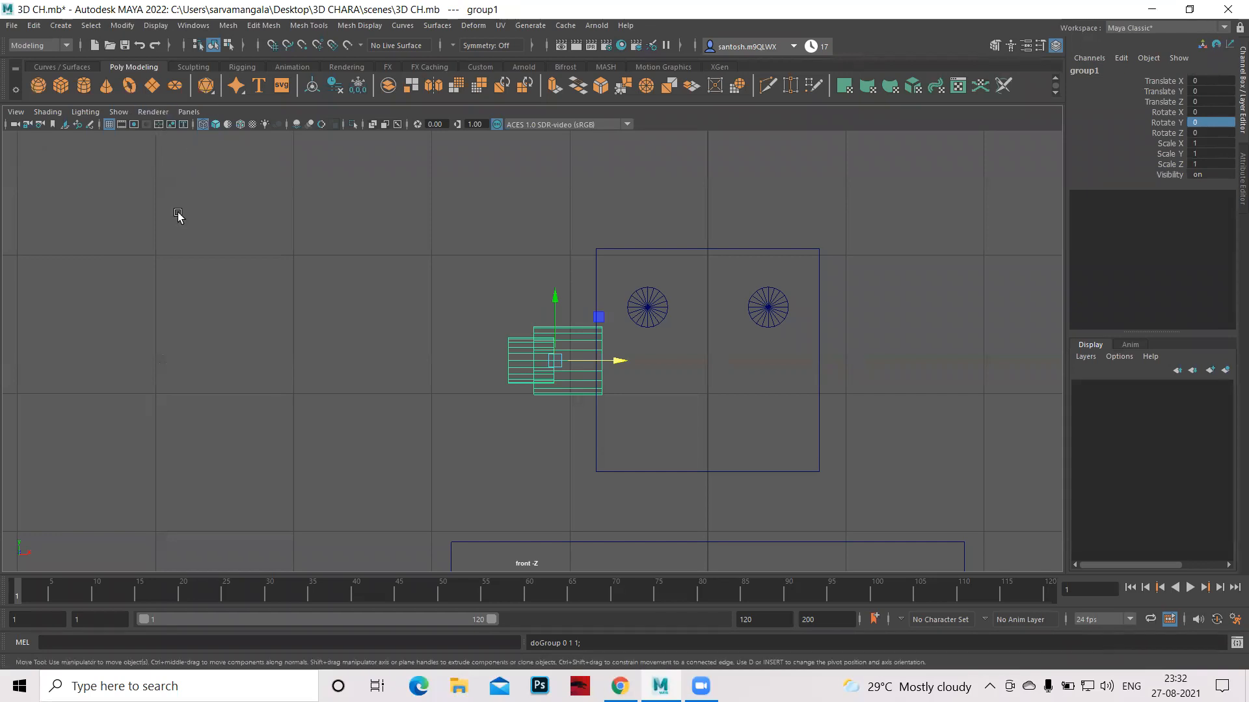
# Duplicate the ear group and move the copy to the opposite side of the head at about Translate X 2.252.
pyautogui.hotkey('ctrl', 'g')
pyautogui.moveTo(620, 362); pyautogui.dragTo(928, 359)
# Rotate the duplicated ear group to exactly 180 degrees about Y so that it points outward, and view it in perspective.
pyautogui.press('e')
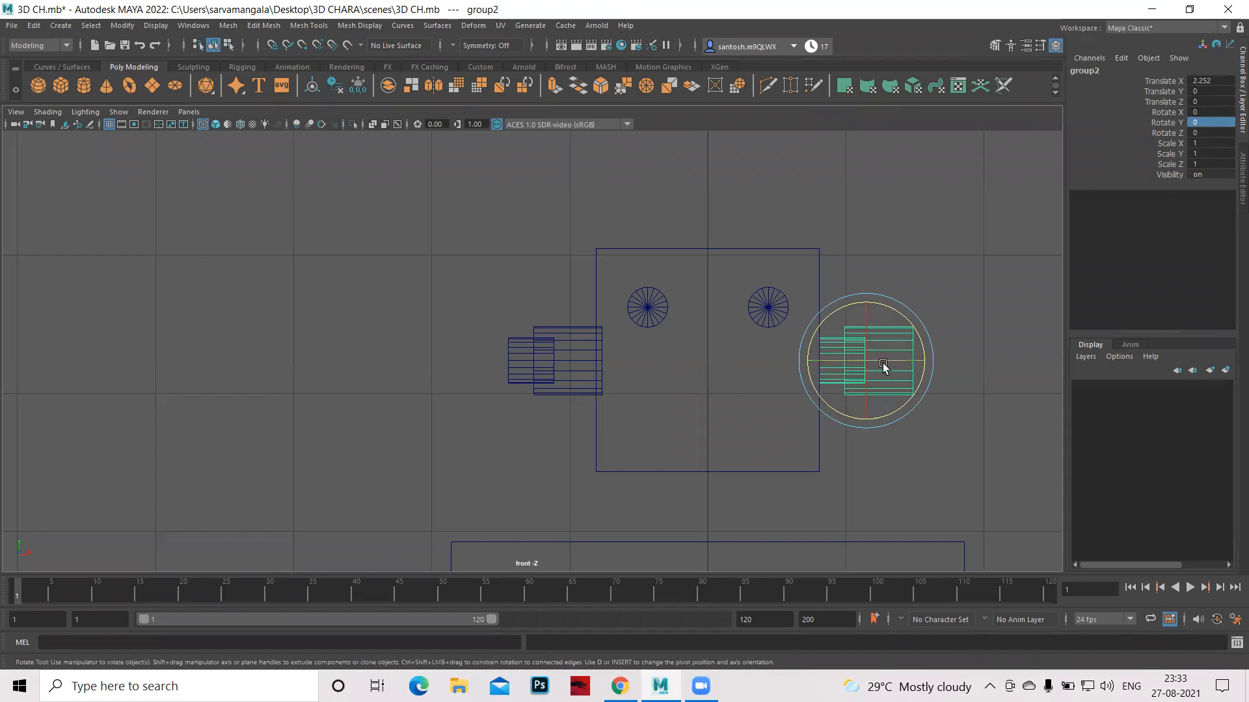
pyautogui.moveTo(883, 366); pyautogui.dragTo(950, 365)
pyautogui.moveTo(911, 368); pyautogui.dragTo(913, 368)
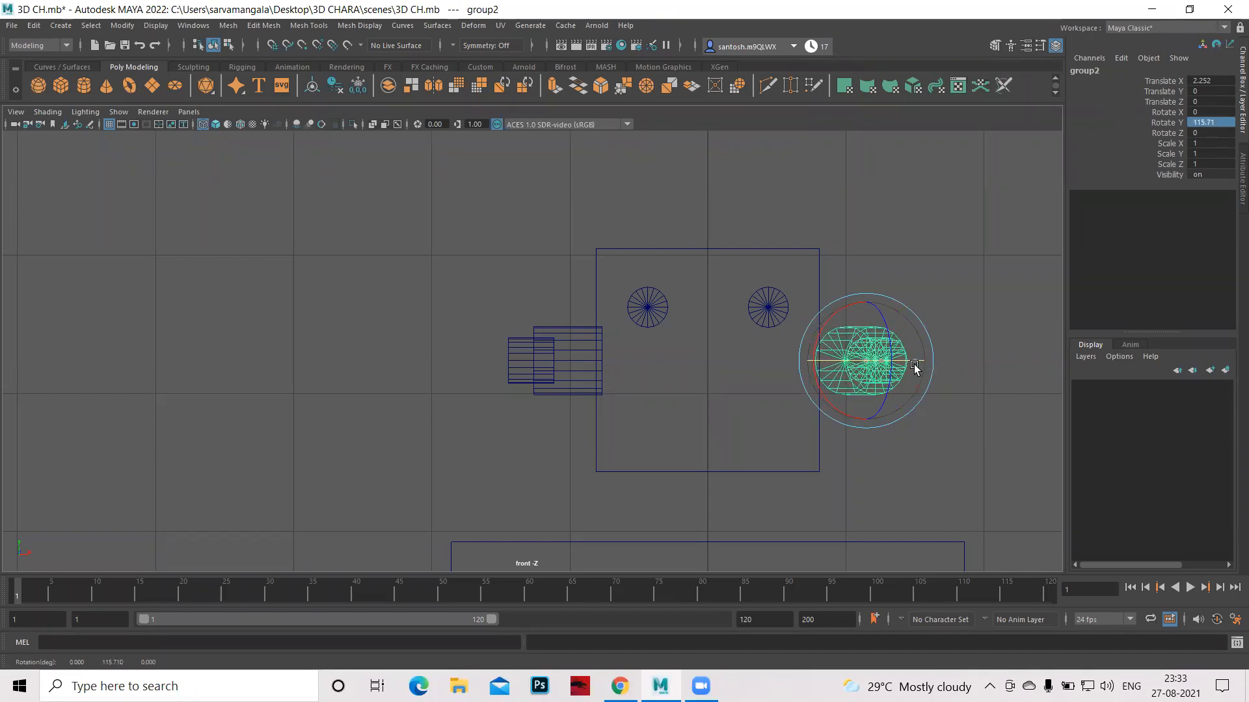
pyautogui.click(1218, 122)
pyautogui.press('Return')
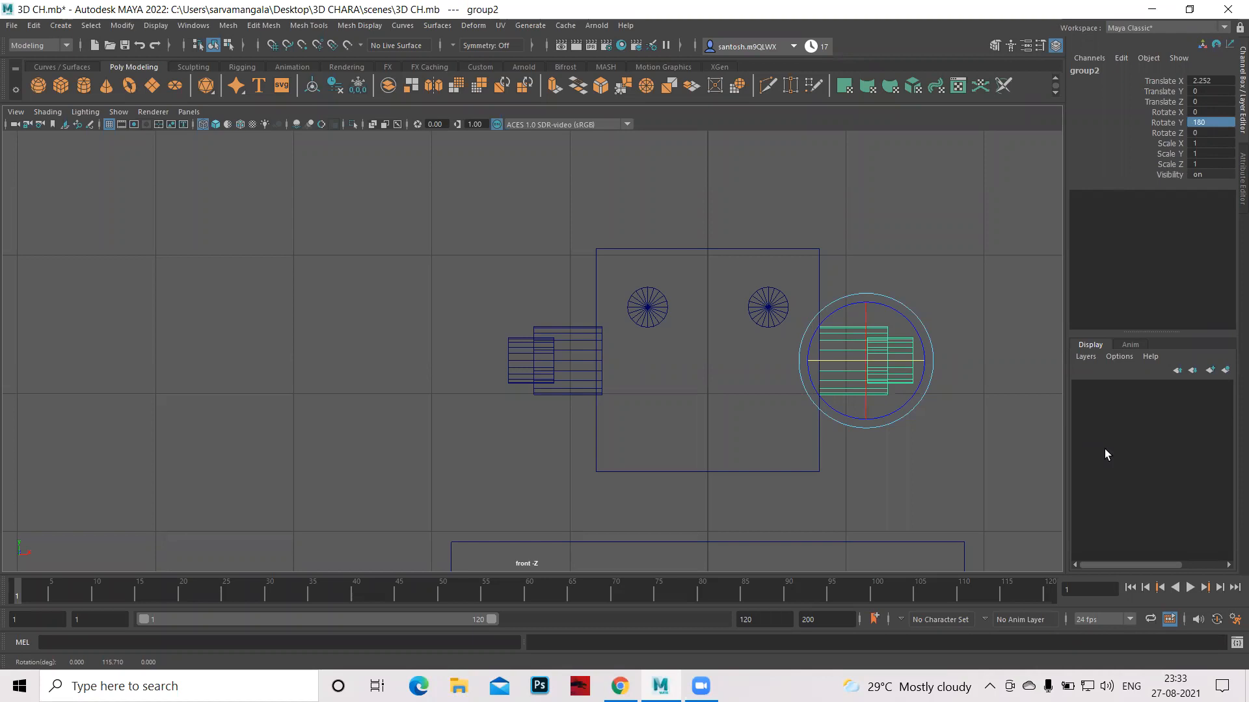
pyautogui.press('space')
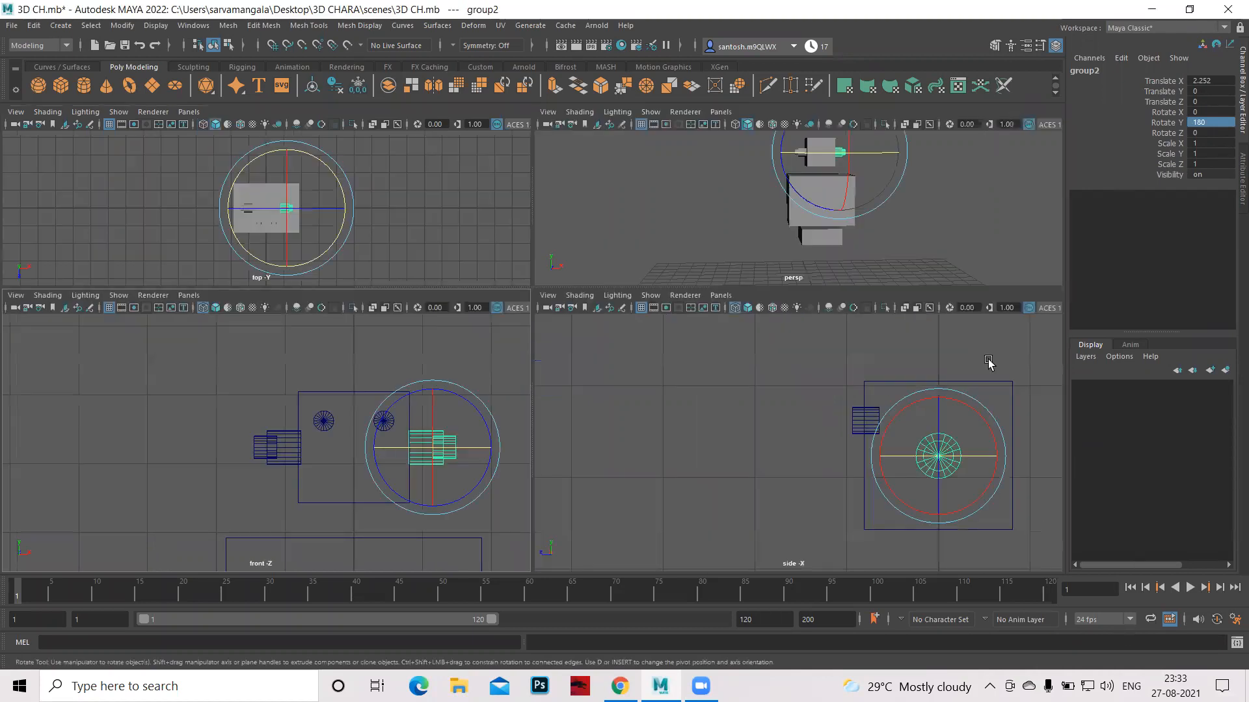
pyautogui.press('space')
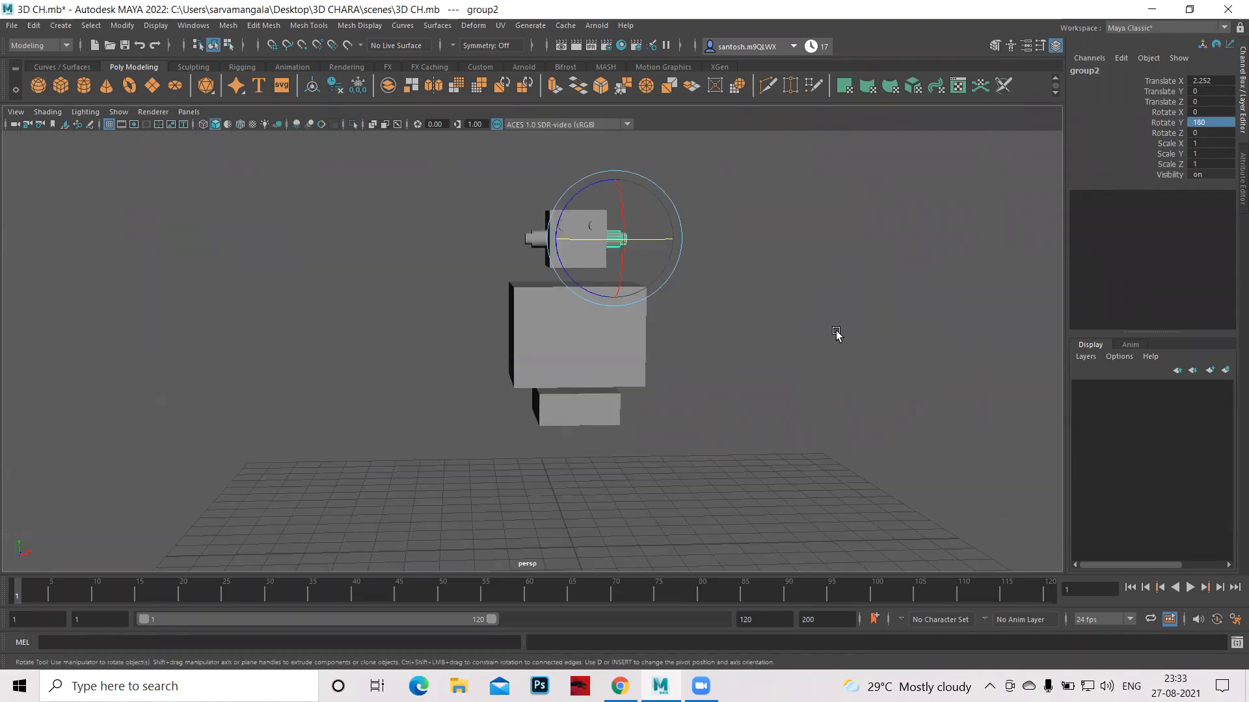
# Add a polygon cylinder and raise it above the head to about Translate Y 11.541 in the front view.
pyautogui.keyDown('alt'); pyautogui.moveTo(829, 345); pyautogui.dragTo(447, 403); pyautogui.keyUp('alt')
pyautogui.press('space')
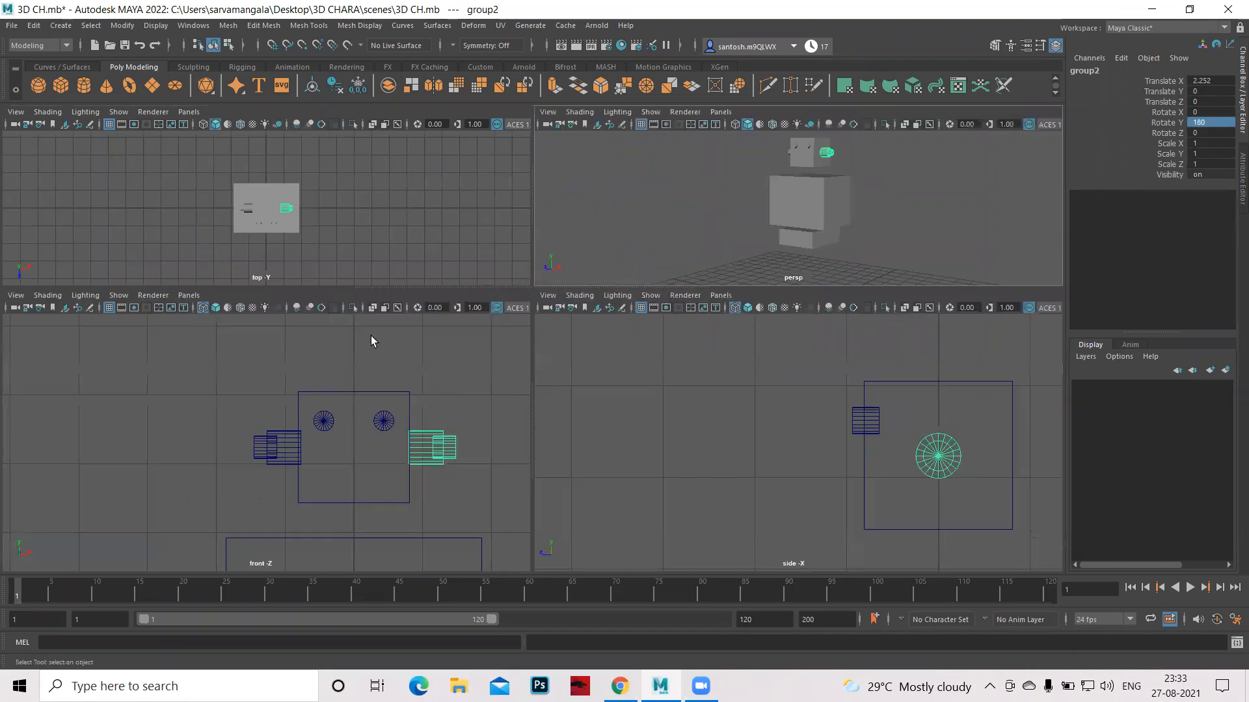
pyautogui.press('space')
pyautogui.click(346, 321)
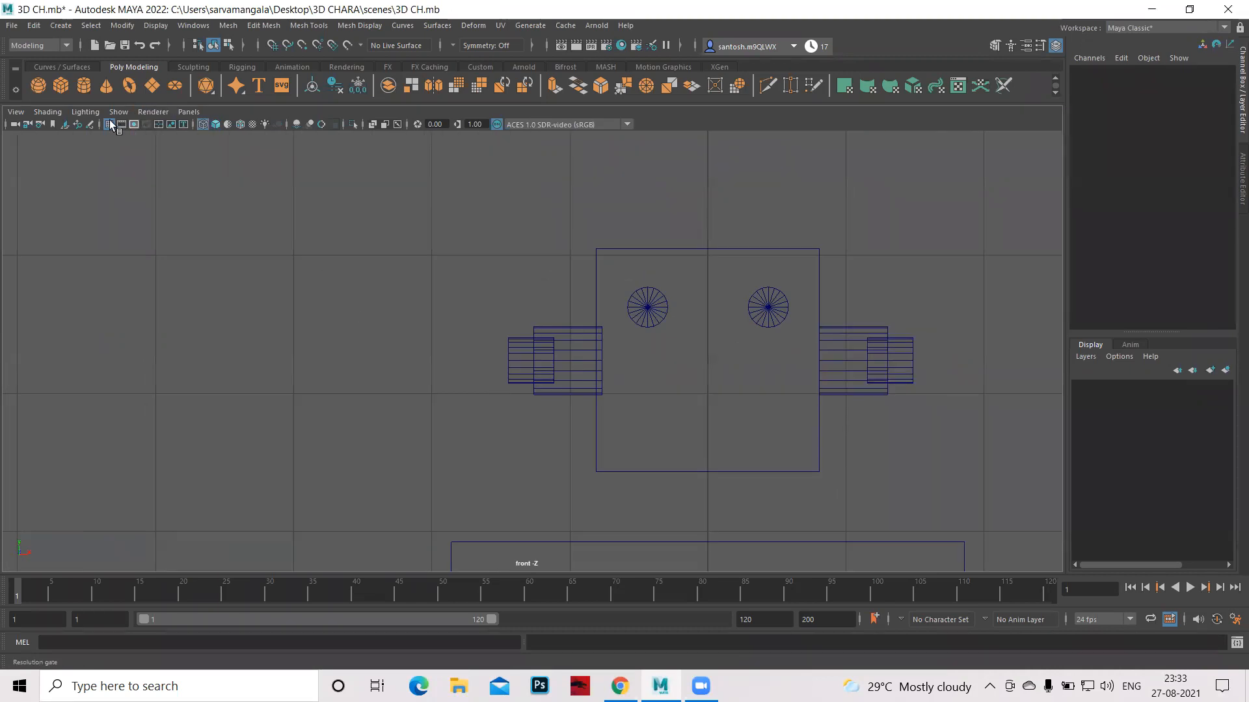
pyautogui.click(84, 85)
pyautogui.keyDown('alt'); pyautogui.moveTo(394, 403); pyautogui.dragTo(557, 465, button='right'); pyautogui.keyUp('alt')
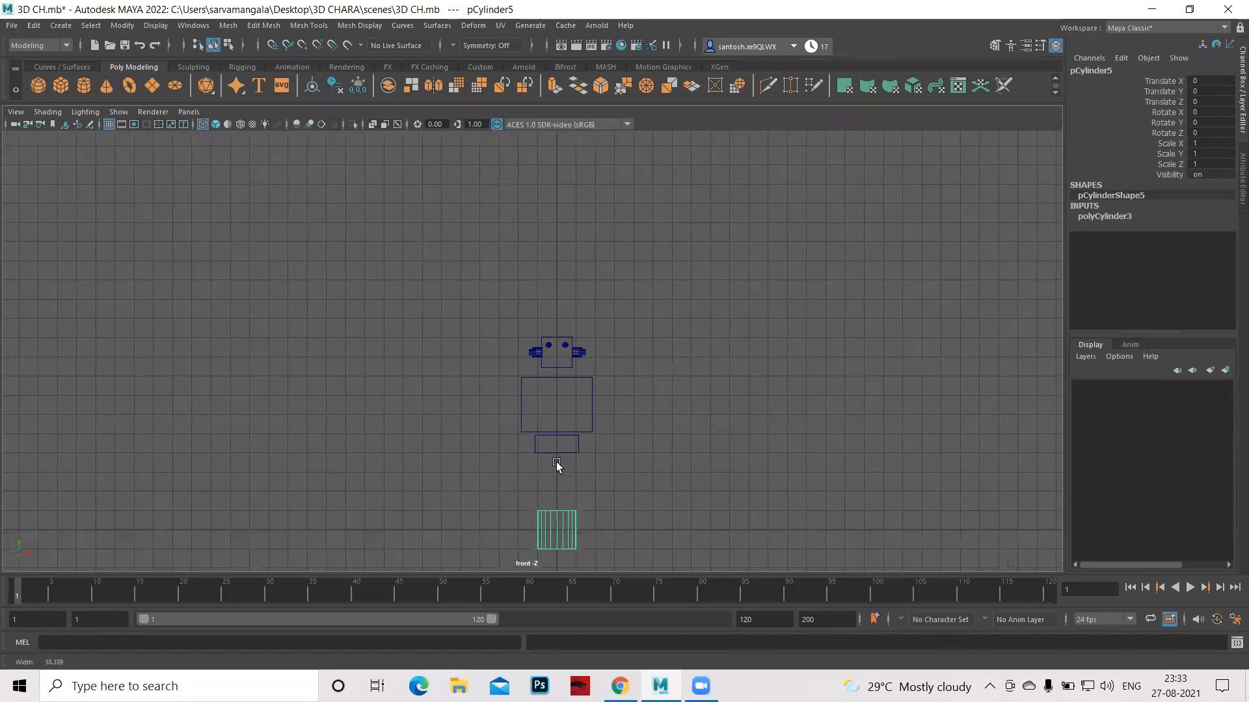
pyautogui.press('w')
pyautogui.moveTo(556, 460); pyautogui.dragTo(556, 244)
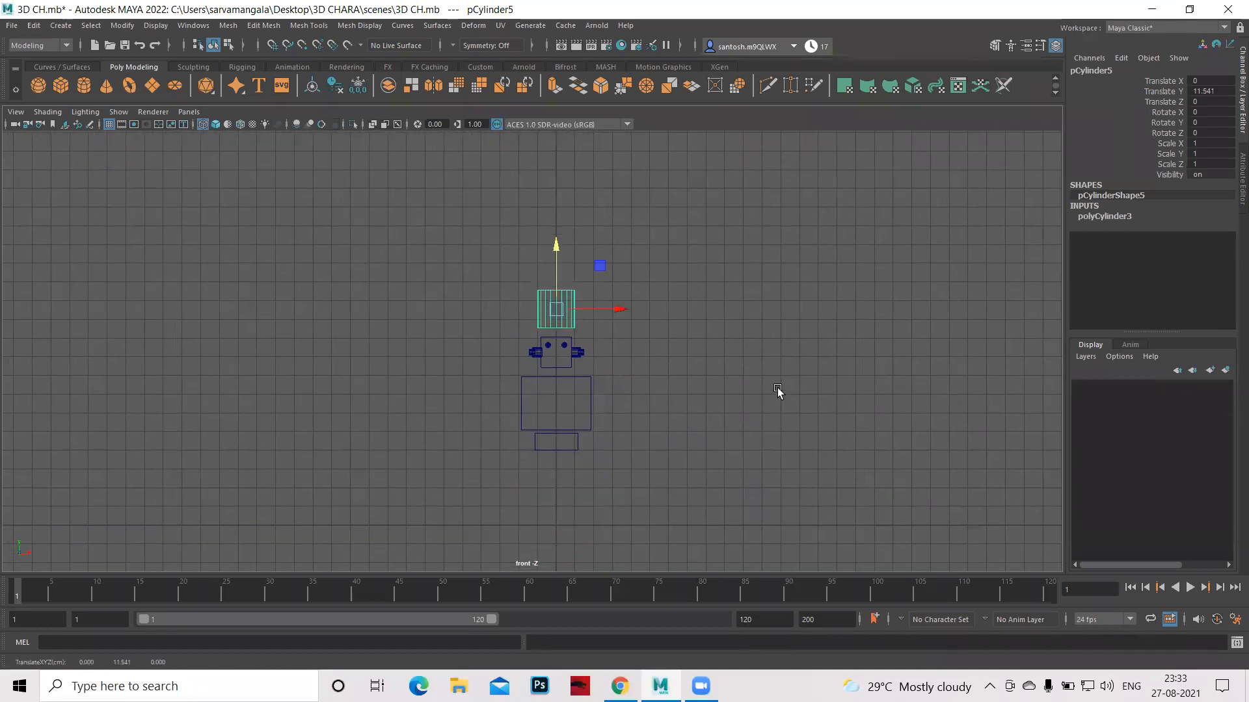
pyautogui.press('space')
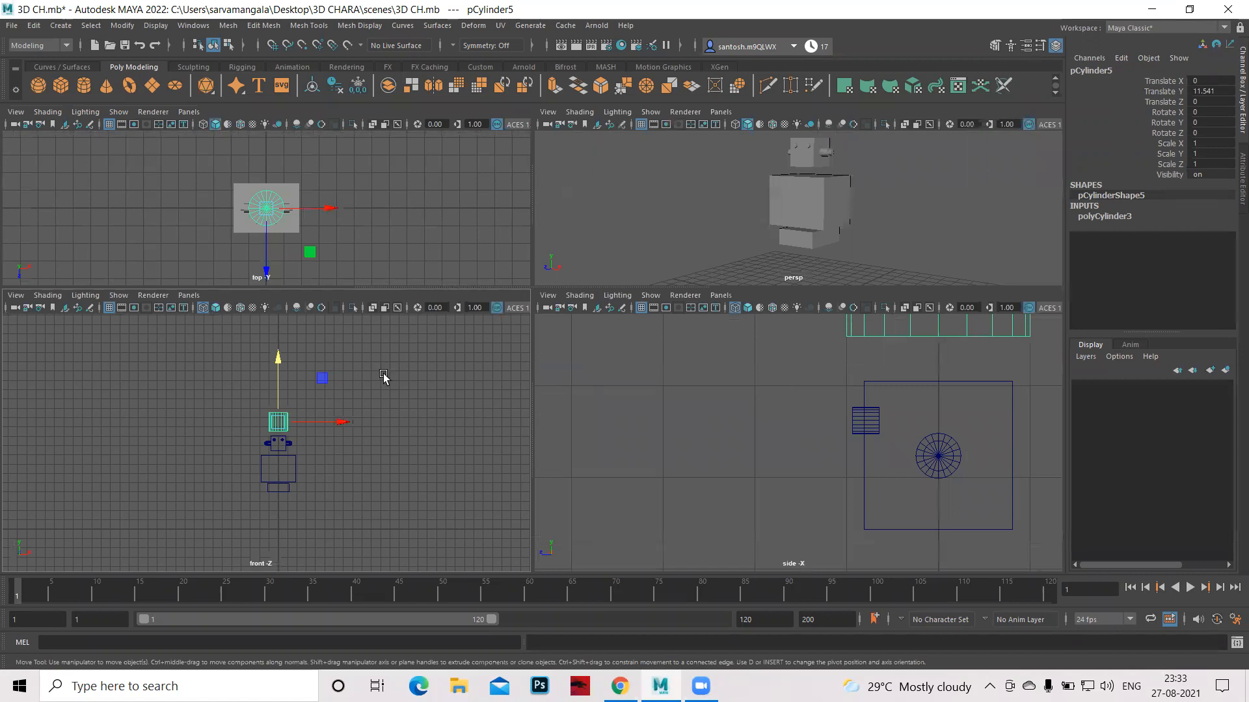
pyautogui.press('space')
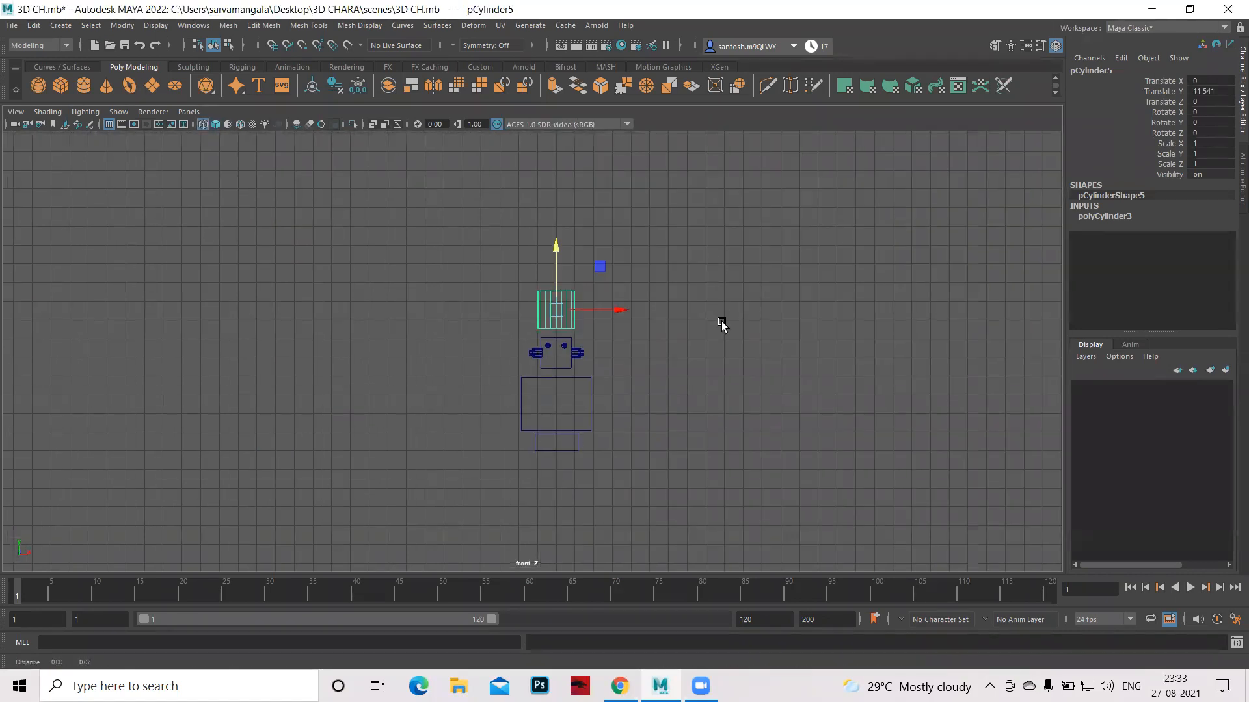
# Scale the new cylinder above the head down uniformly to about 0.127.
pyautogui.keyDown('alt'); pyautogui.moveTo(721, 322); pyautogui.dragTo(730, 346, button='middle'); pyautogui.keyUp('alt')
pyautogui.keyDown('alt'); pyautogui.moveTo(443, 268); pyautogui.dragTo(454, 304, button='middle'); pyautogui.keyUp('alt')
pyautogui.keyDown('alt'); pyautogui.moveTo(390, 201); pyautogui.dragTo(867, 388, button='right'); pyautogui.keyUp('alt')
pyautogui.keyDown('alt'); pyautogui.moveTo(778, 346); pyautogui.dragTo(653, 225, button='middle'); pyautogui.keyUp('alt')
pyautogui.press('r')
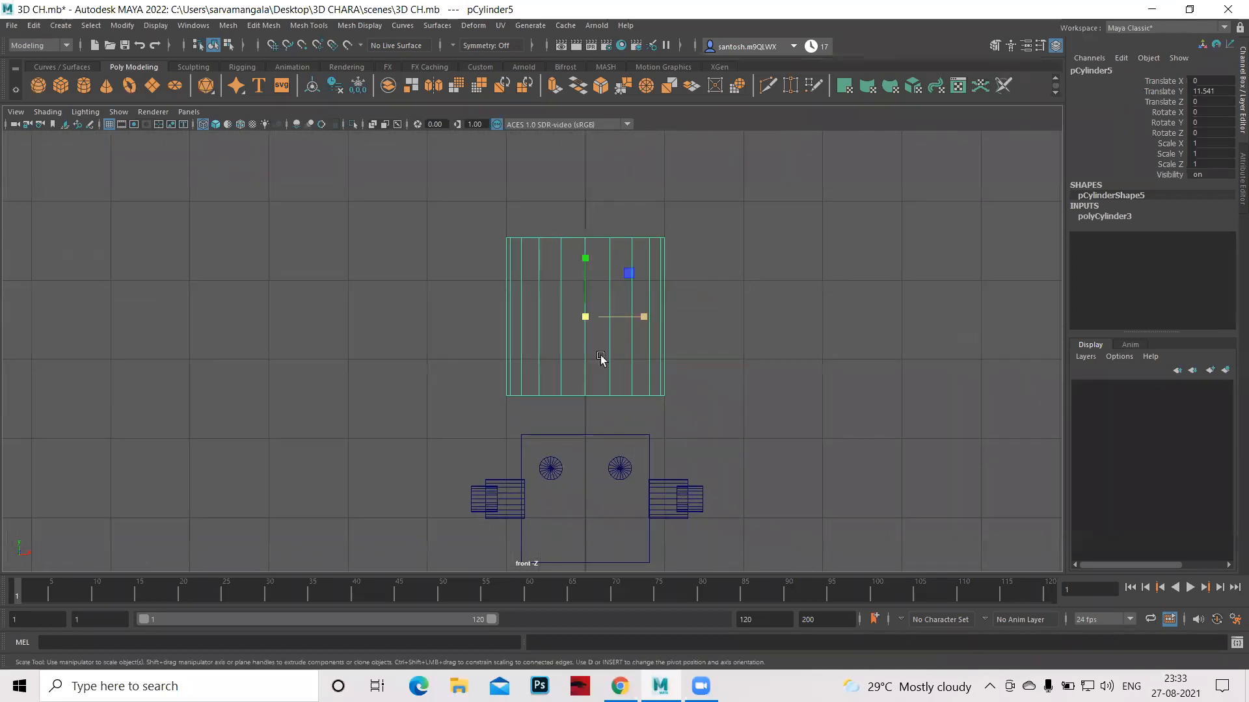
pyautogui.moveTo(585, 318); pyautogui.dragTo(468, 309)
pyautogui.scroll(3, 656, 303)
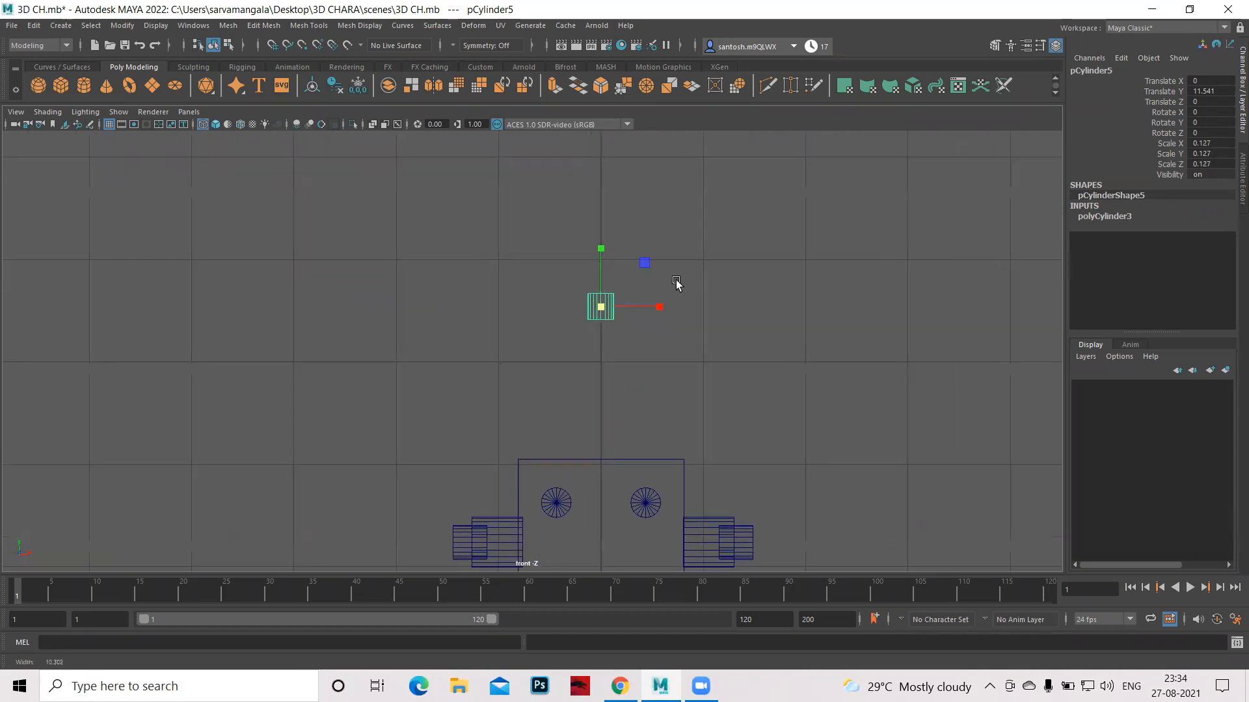
# Shape the small cylinder into a thin upright antenna rod, with Scale X and Z about 0.023 and Scale Y about 0.396.
pyautogui.moveTo(601, 230); pyautogui.dragTo(613, 140)
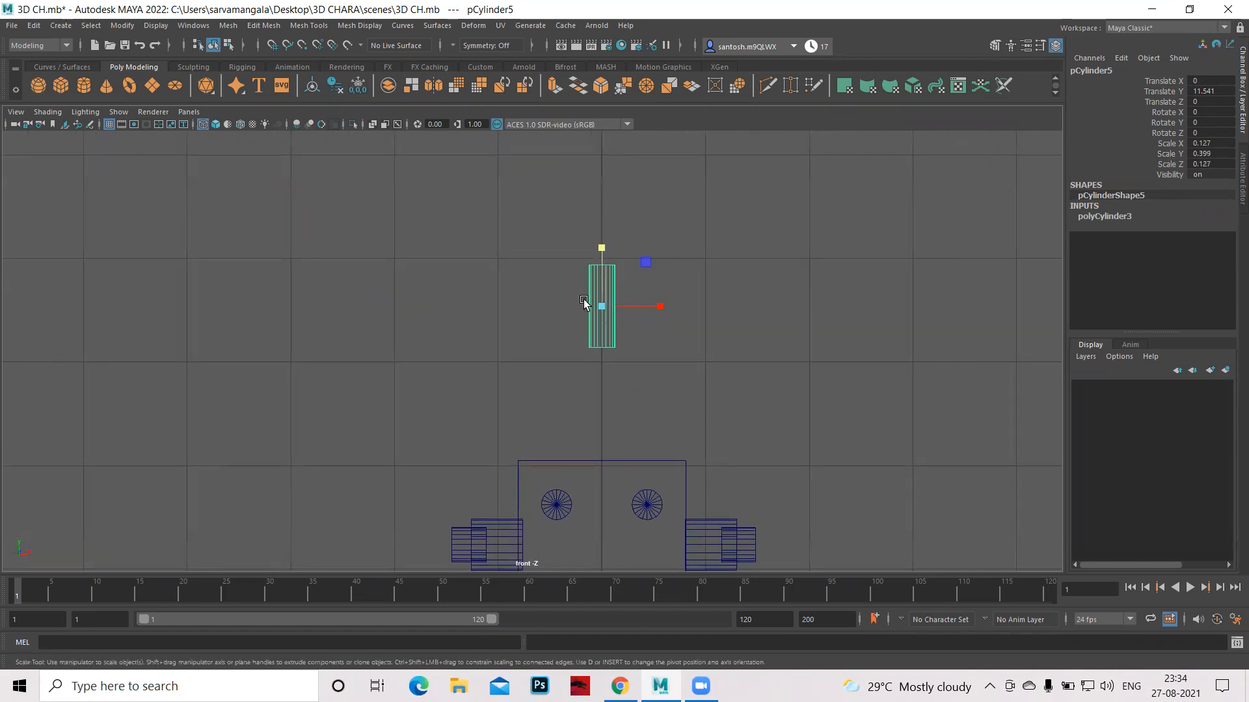
pyautogui.moveTo(601, 307); pyautogui.dragTo(568, 306)
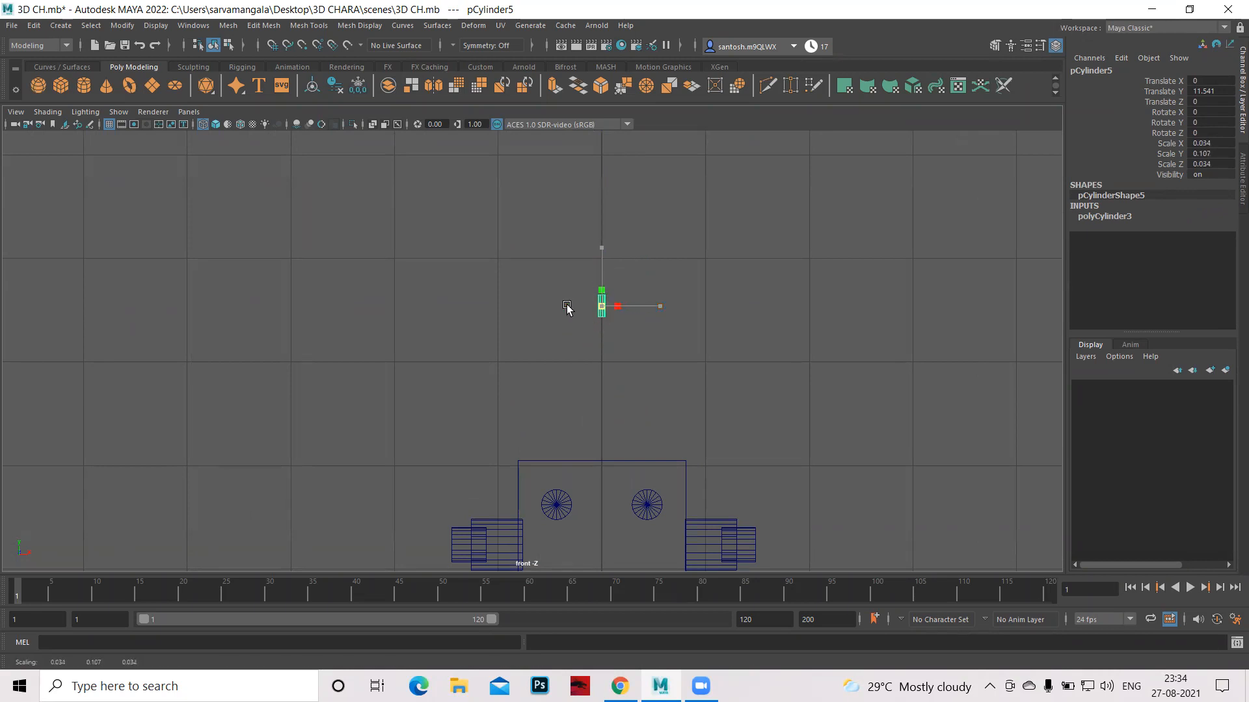
pyautogui.moveTo(601, 250); pyautogui.dragTo(602, 152)
pyautogui.moveTo(601, 308); pyautogui.dragTo(587, 308)
pyautogui.moveTo(601, 249); pyautogui.dragTo(601, 189)
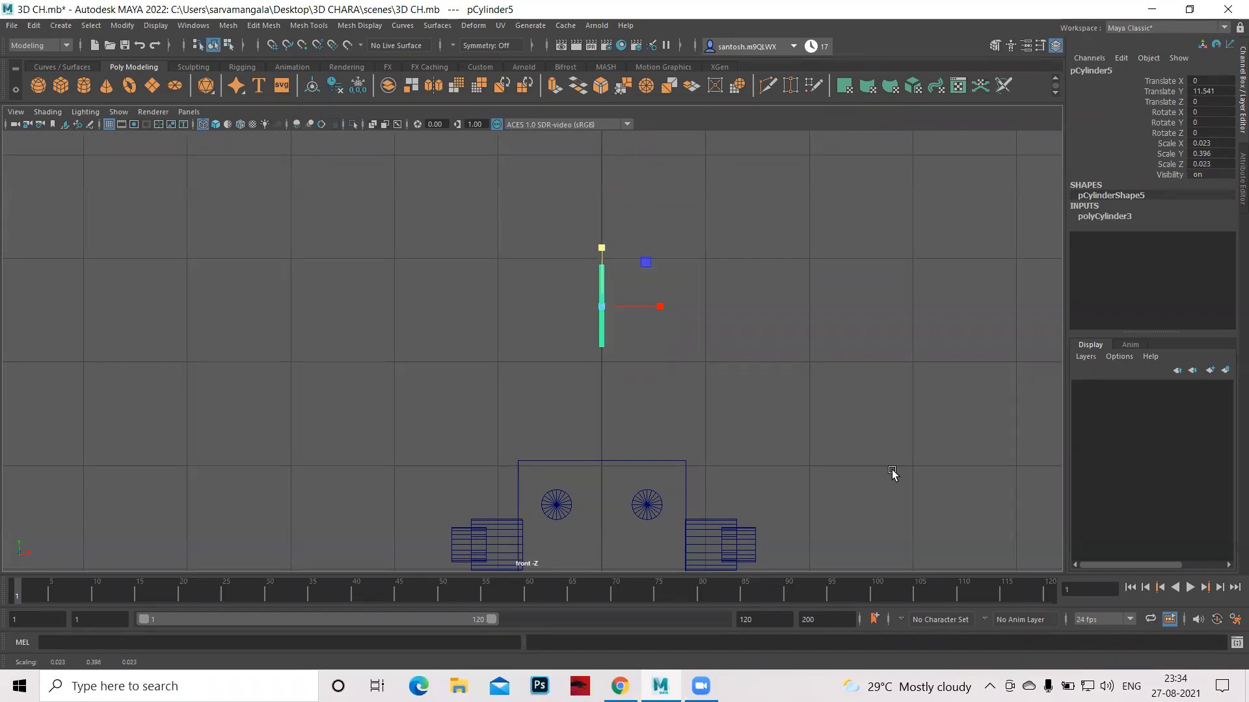
# Move the antenna rod onto the head's top near one edge, at about Translate X -0.59 and Y 10.399, and check it in perspective.
pyautogui.press('w')
pyautogui.moveTo(663, 306); pyautogui.dragTo(607, 318)
pyautogui.moveTo(540, 242); pyautogui.dragTo(549, 359)
pyautogui.press('space')
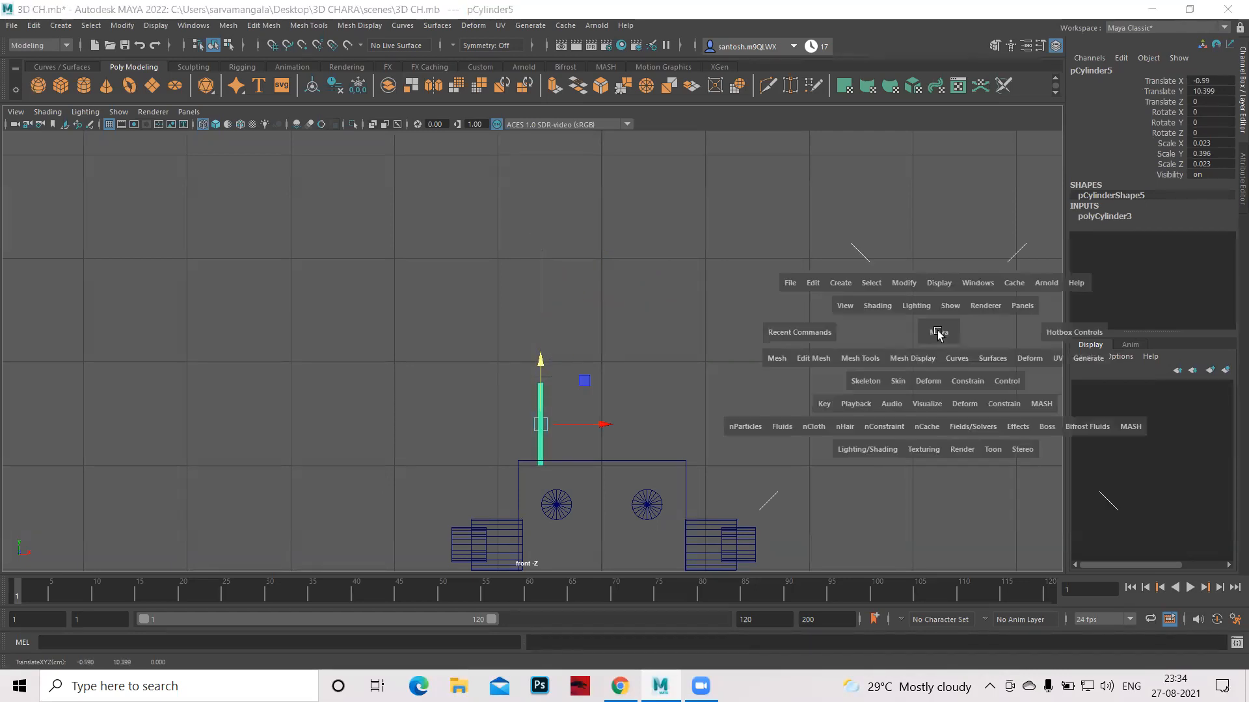
pyautogui.press('space')
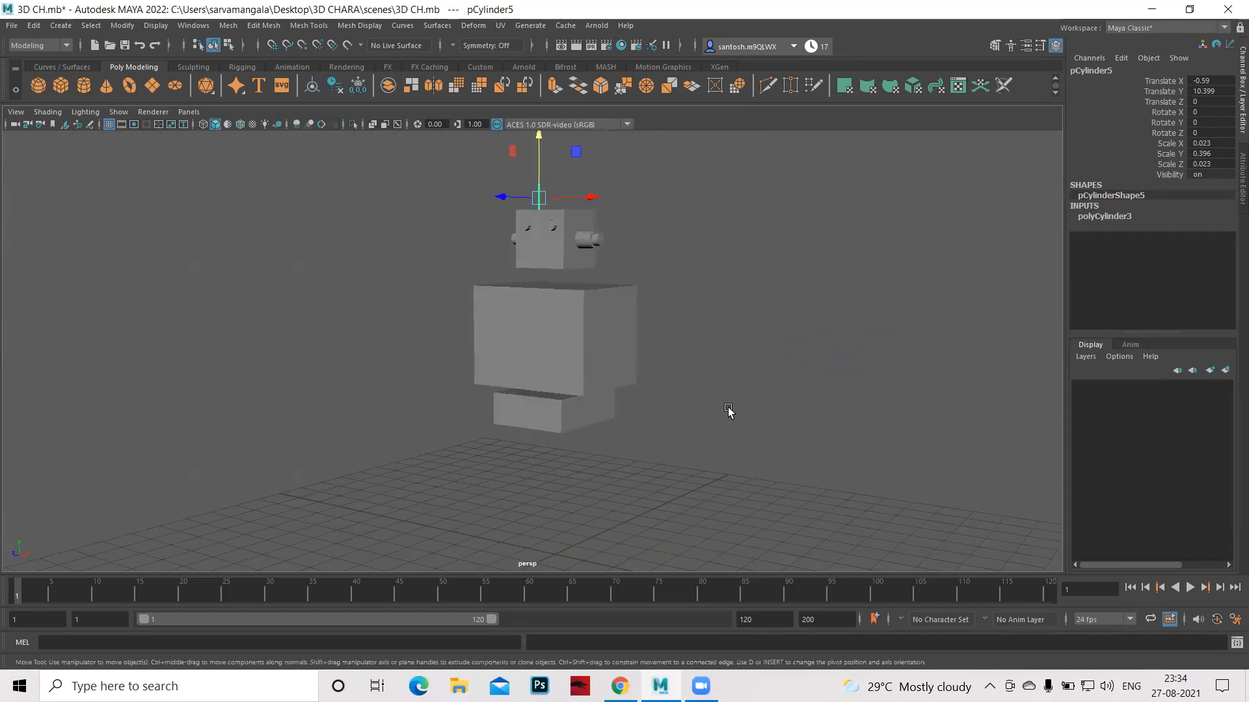
pyautogui.click(670, 460)
pyautogui.moveTo(670, 459)
pyautogui.keyDown('alt'); pyautogui.mouseDown()
pyautogui.moveTo(726, 452)
pyautogui.moveTo(658, 460)
pyautogui.moveTo(716, 454)
pyautogui.moveTo(671, 457)
pyautogui.mouseUp(); pyautogui.keyUp('alt')
# Add a polygon cube for the neck, raise it between head and torso to about Translate Y 8.217, and check it from the side.
pyautogui.press('space')
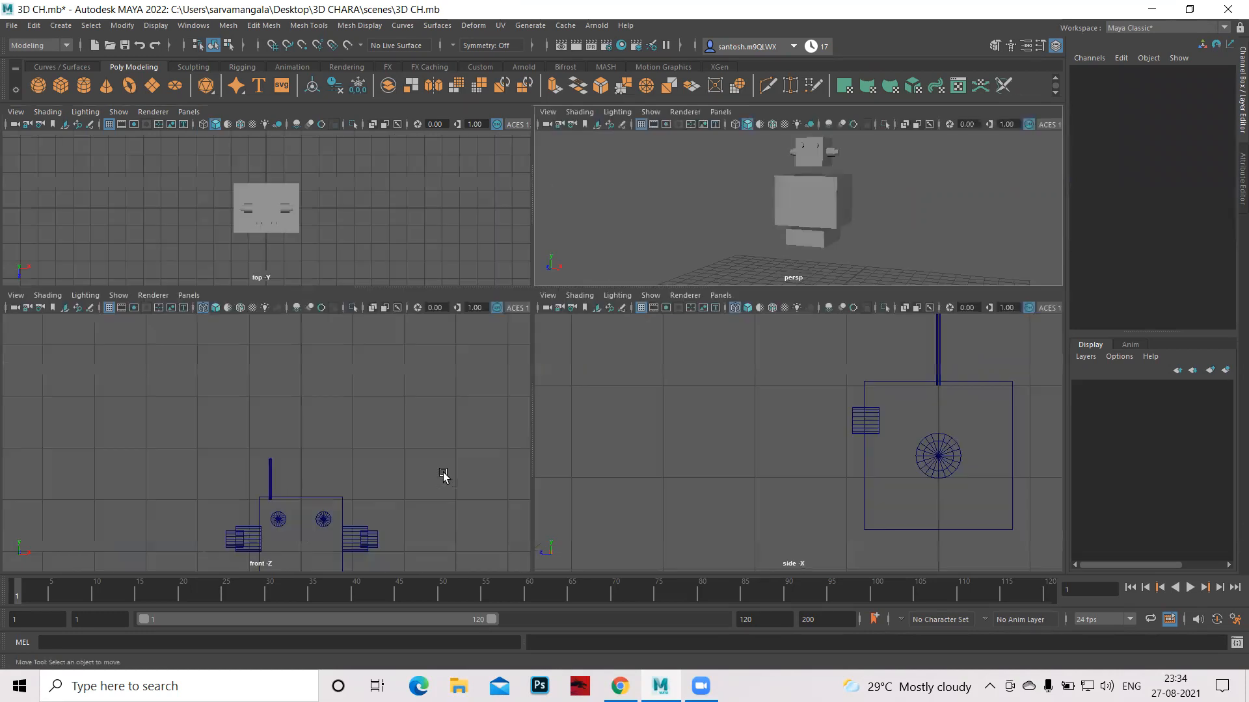
pyautogui.press('space')
pyautogui.scroll(-10, 811, 412)
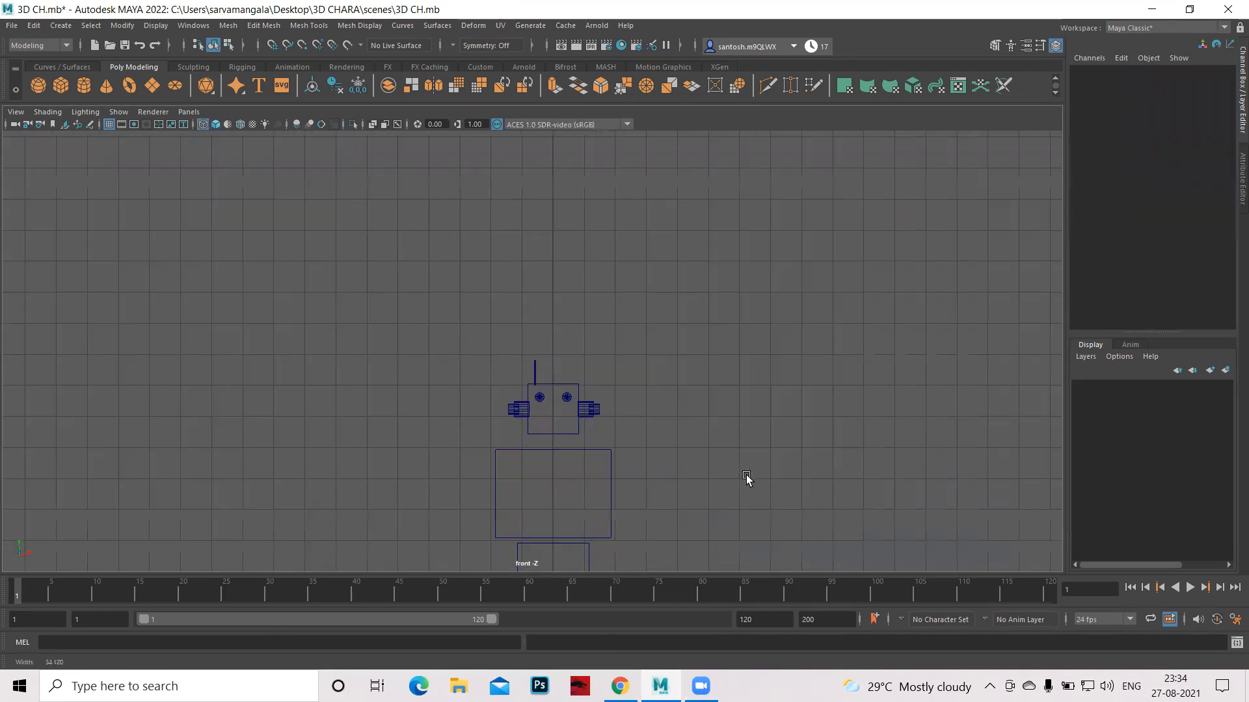
pyautogui.keyDown('alt'); pyautogui.moveTo(783, 451); pyautogui.dragTo(747, 362, button='middle'); pyautogui.keyUp('alt')
pyautogui.scroll(5, 733, 285)
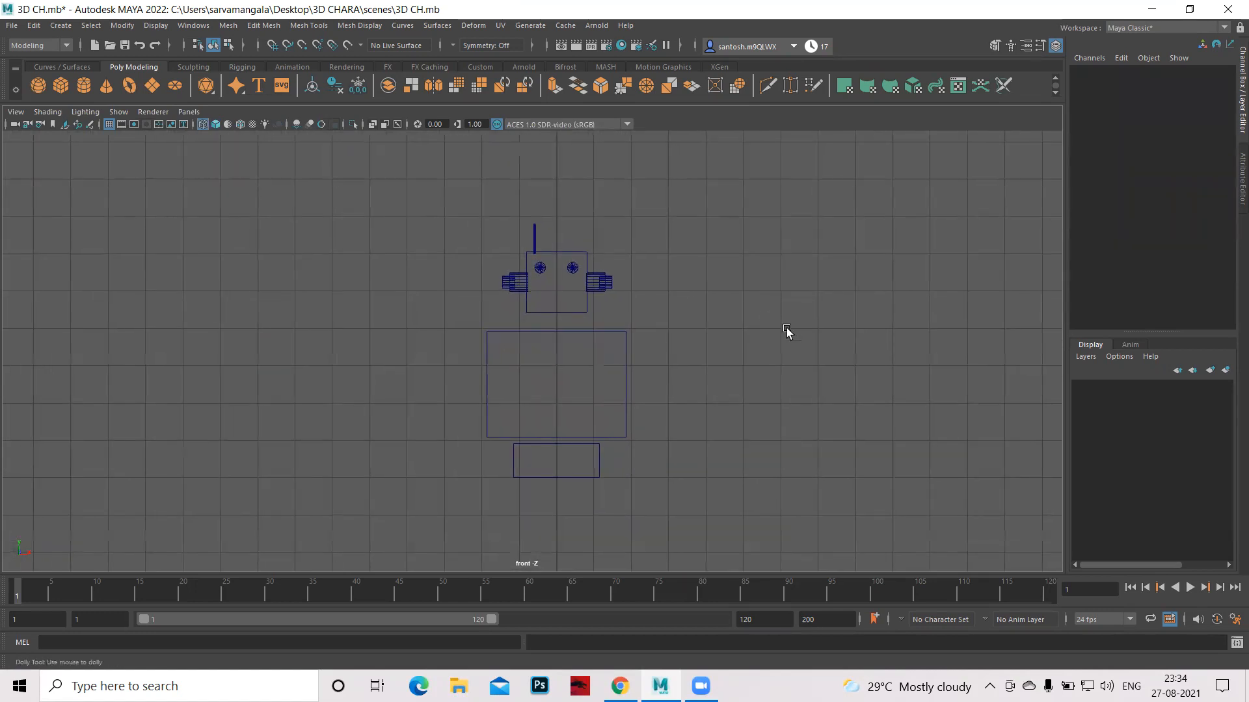
pyautogui.click(61, 88)
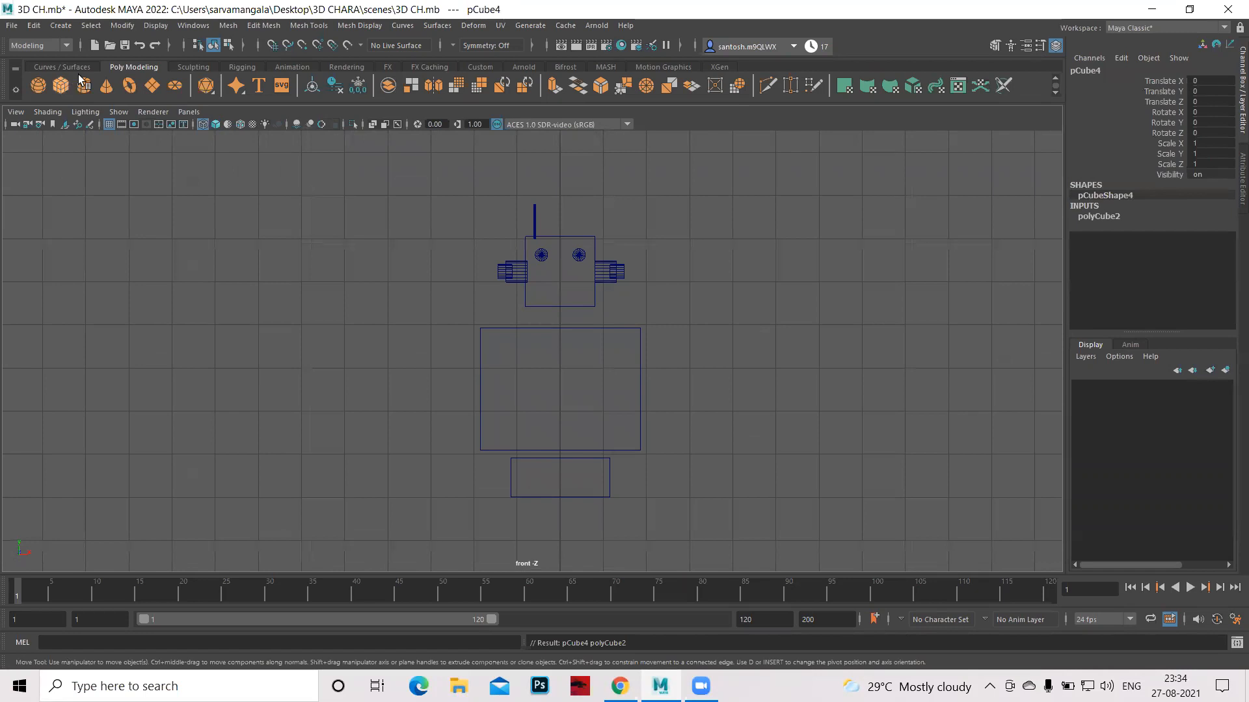
pyautogui.scroll(-3, 798, 394)
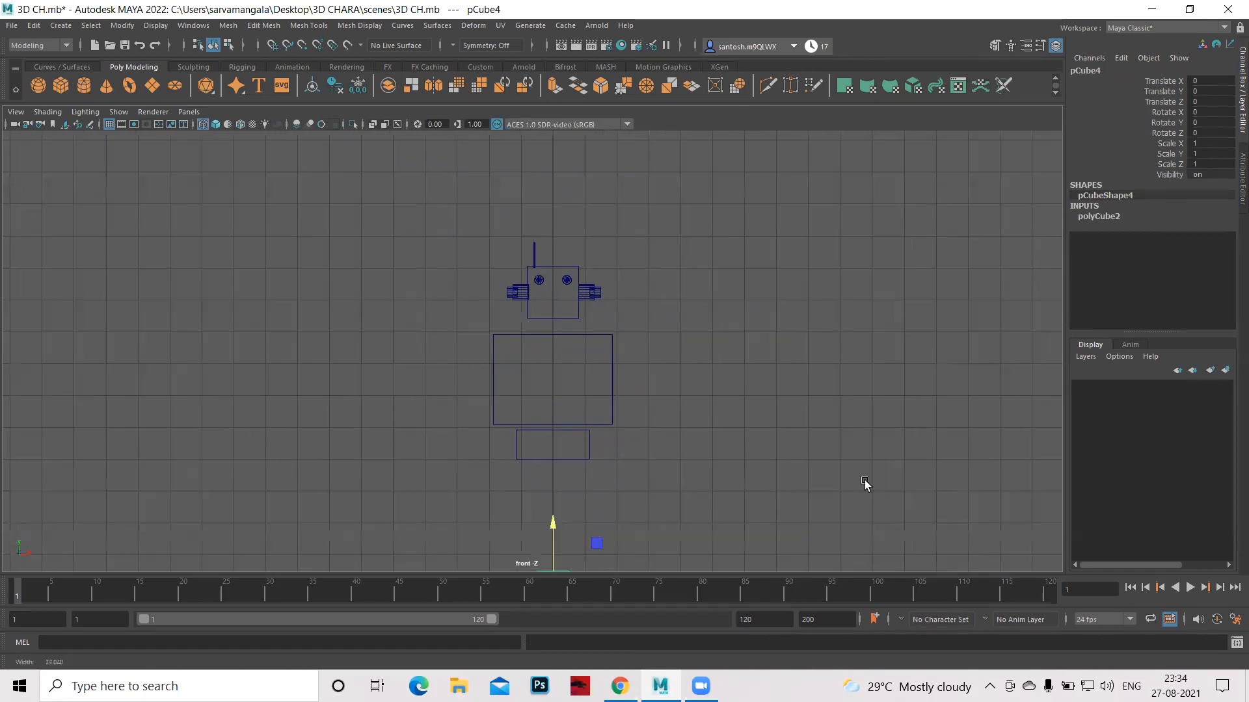
pyautogui.keyDown('alt'); pyautogui.moveTo(775, 514); pyautogui.dragTo(778, 460, button='middle'); pyautogui.keyUp('alt')
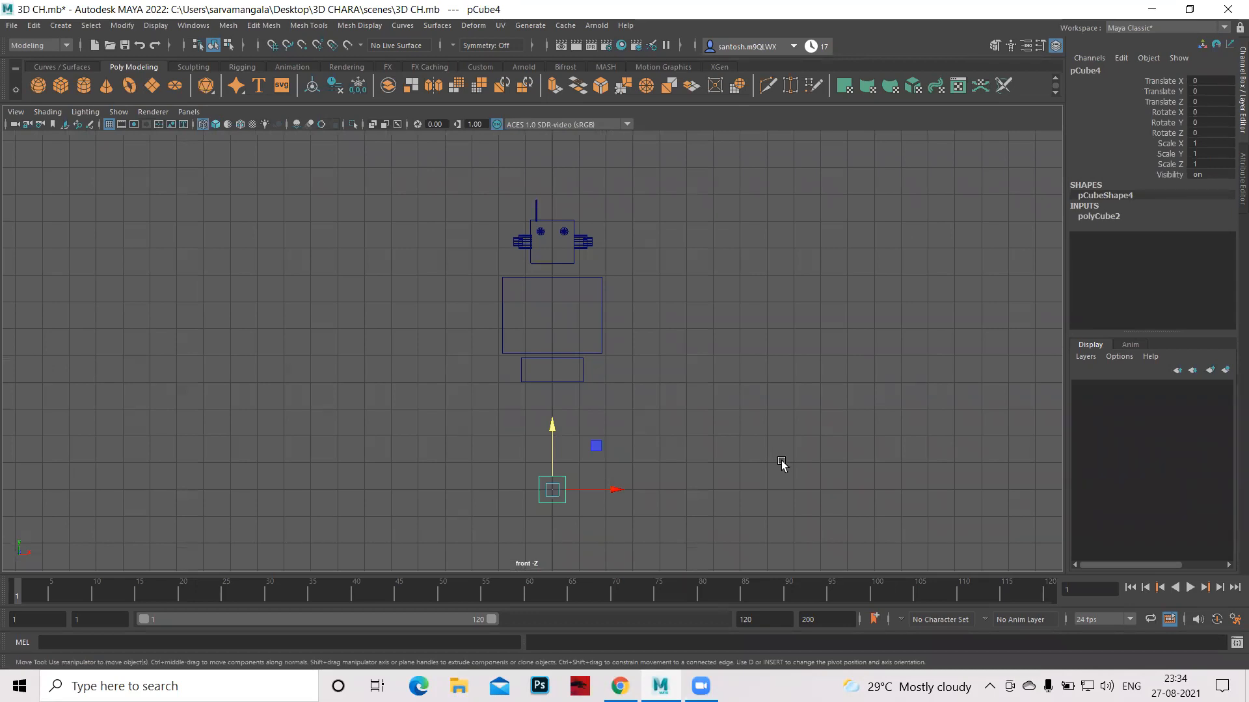
pyautogui.moveTo(552, 427); pyautogui.dragTo(557, 198)
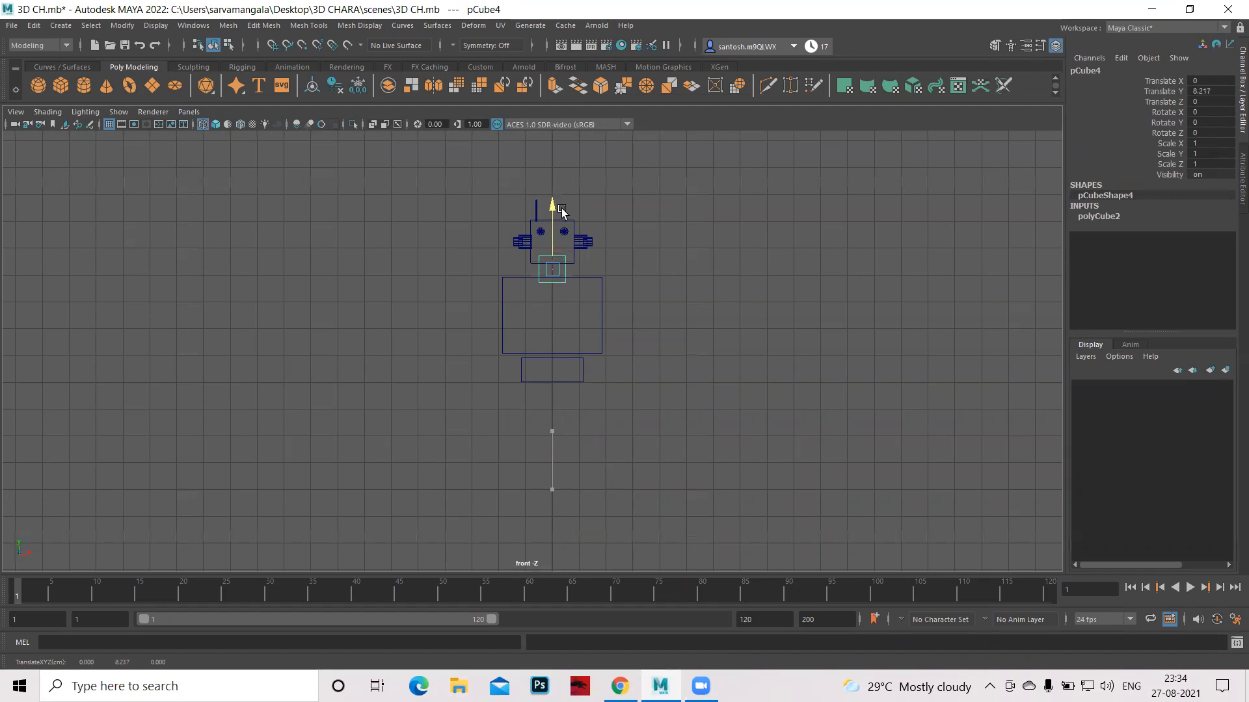
pyautogui.press('space')
pyautogui.press('space')
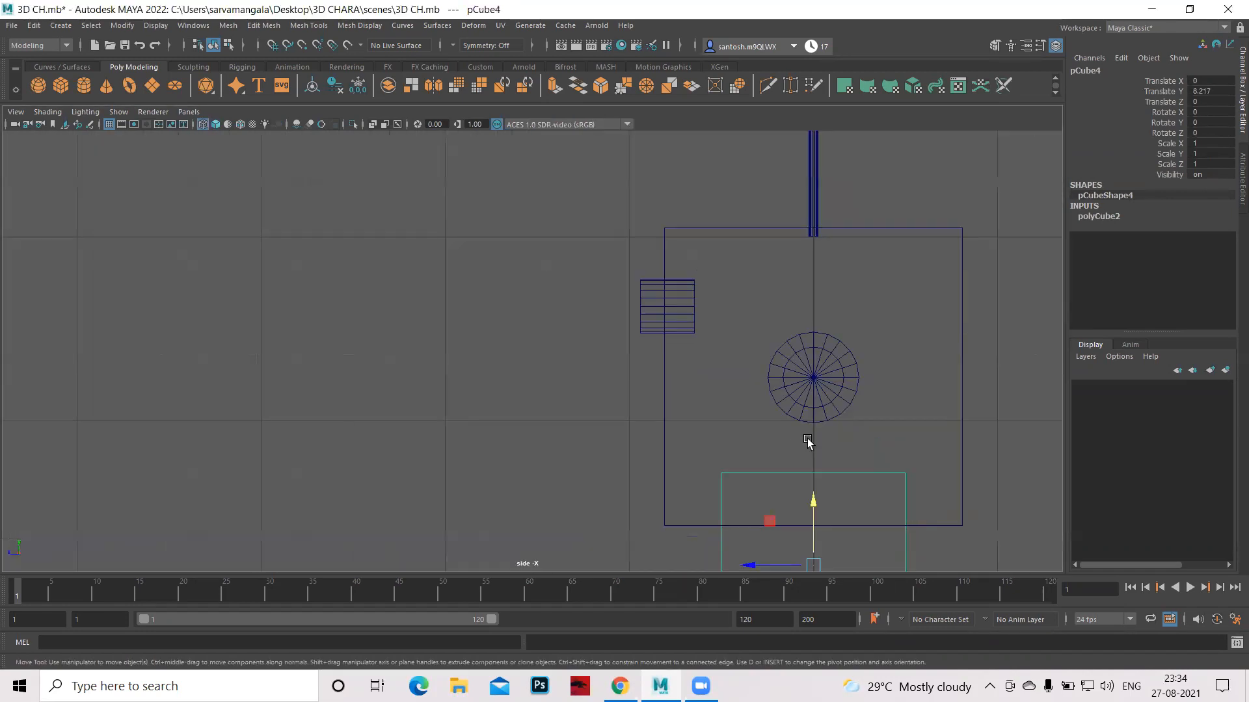
pyautogui.keyDown('alt'); pyautogui.moveTo(911, 463); pyautogui.dragTo(669, 326, button='right'); pyautogui.keyUp('alt')
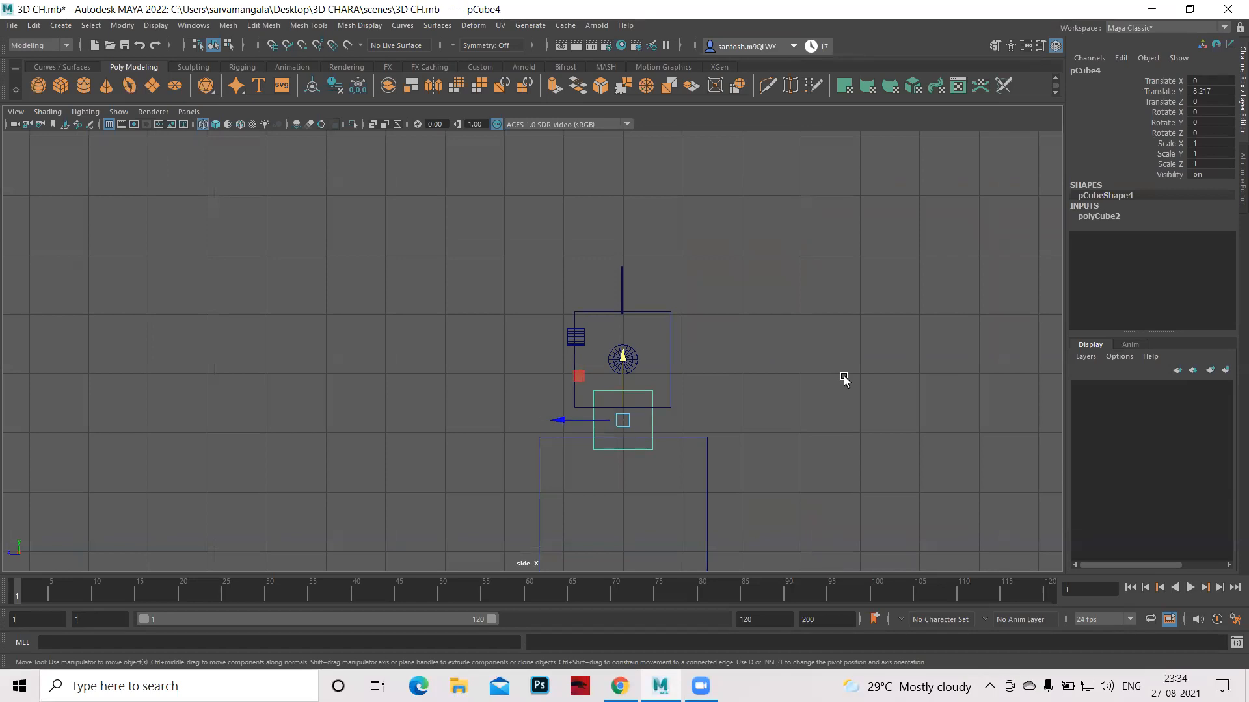
# Scale the neck cube down uniformly to about 0.858 and inspect the character in perspective.
pyautogui.press('space')
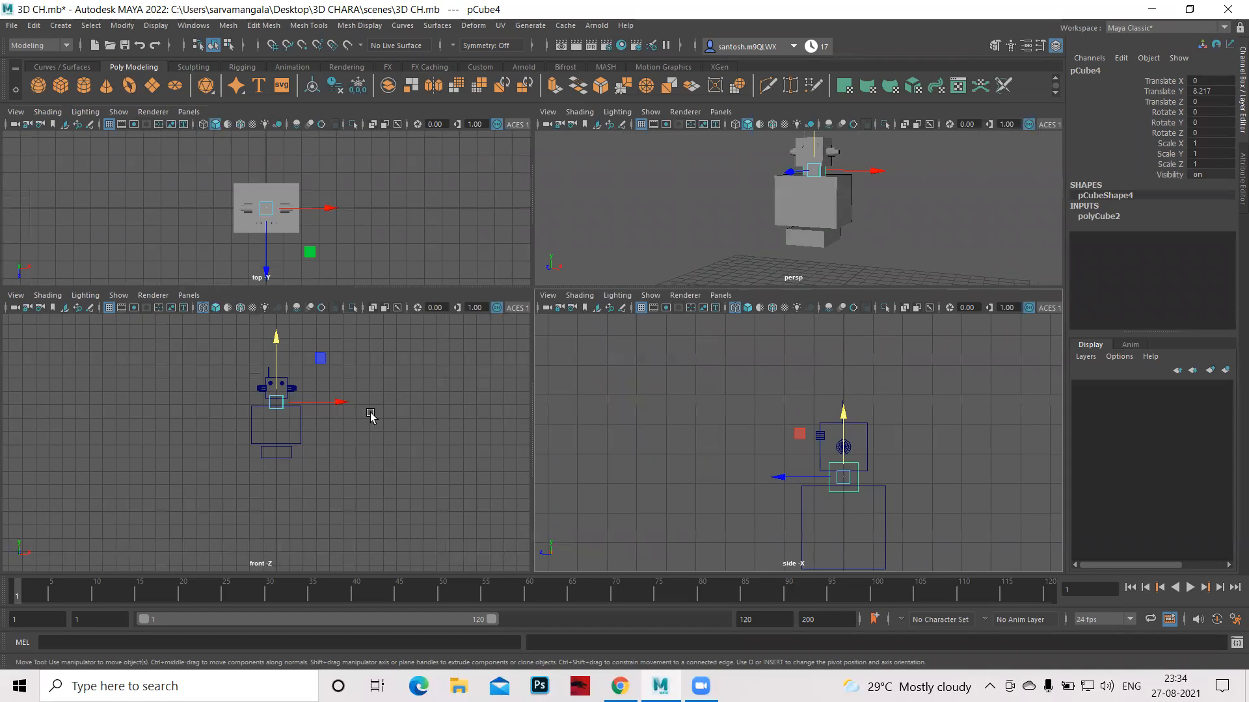
pyautogui.press('space')
pyautogui.keyDown('alt'); pyautogui.moveTo(538, 329); pyautogui.dragTo(823, 445, button='right'); pyautogui.keyUp('alt')
pyautogui.keyDown('alt'); pyautogui.moveTo(478, 263); pyautogui.dragTo(746, 342, button='right'); pyautogui.keyUp('alt')
pyautogui.keyDown('alt'); pyautogui.moveTo(745, 342); pyautogui.dragTo(741, 468, button='middle'); pyautogui.keyUp('alt')
pyautogui.press('r')
pyautogui.moveTo(573, 271); pyautogui.dragTo(425, 239)
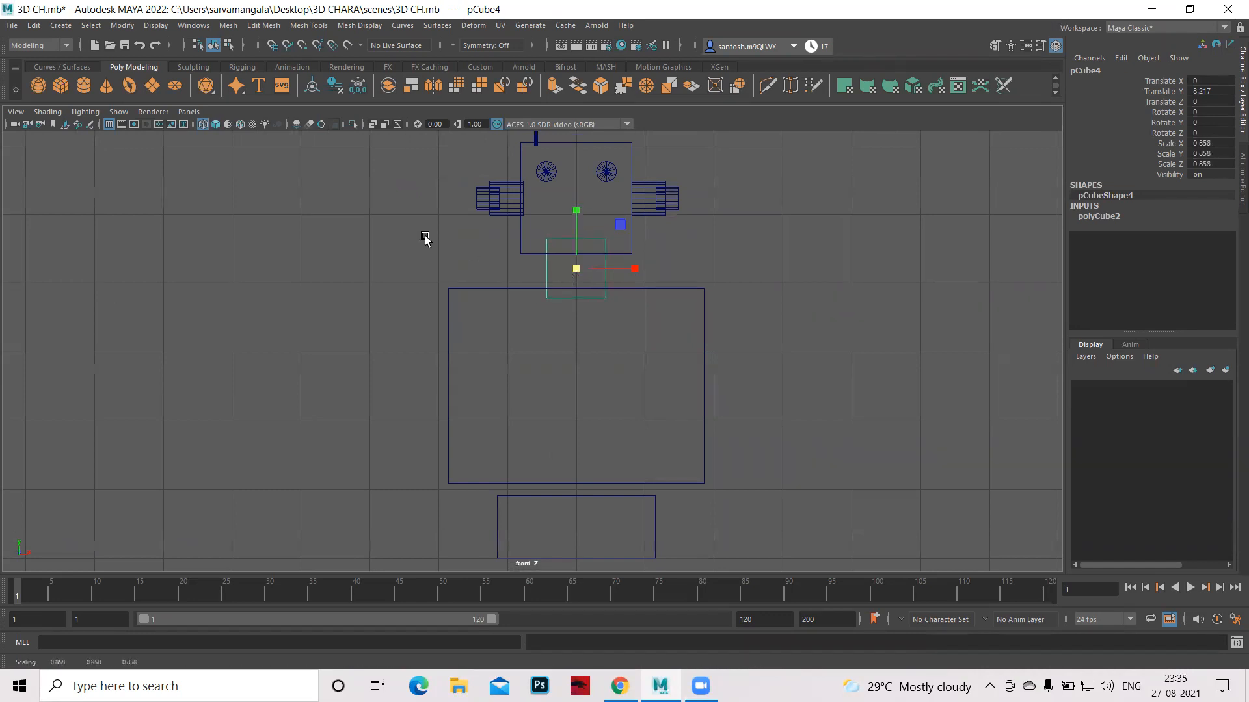
pyautogui.click(421, 239)
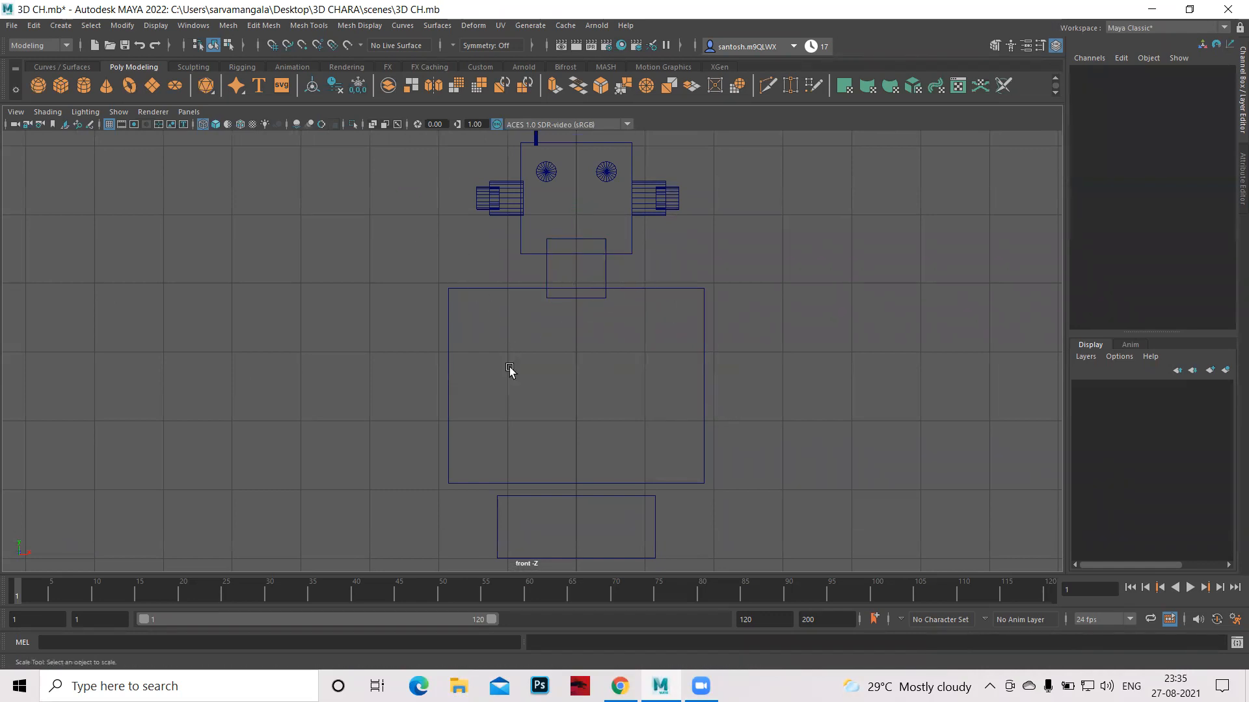
pyautogui.press('space')
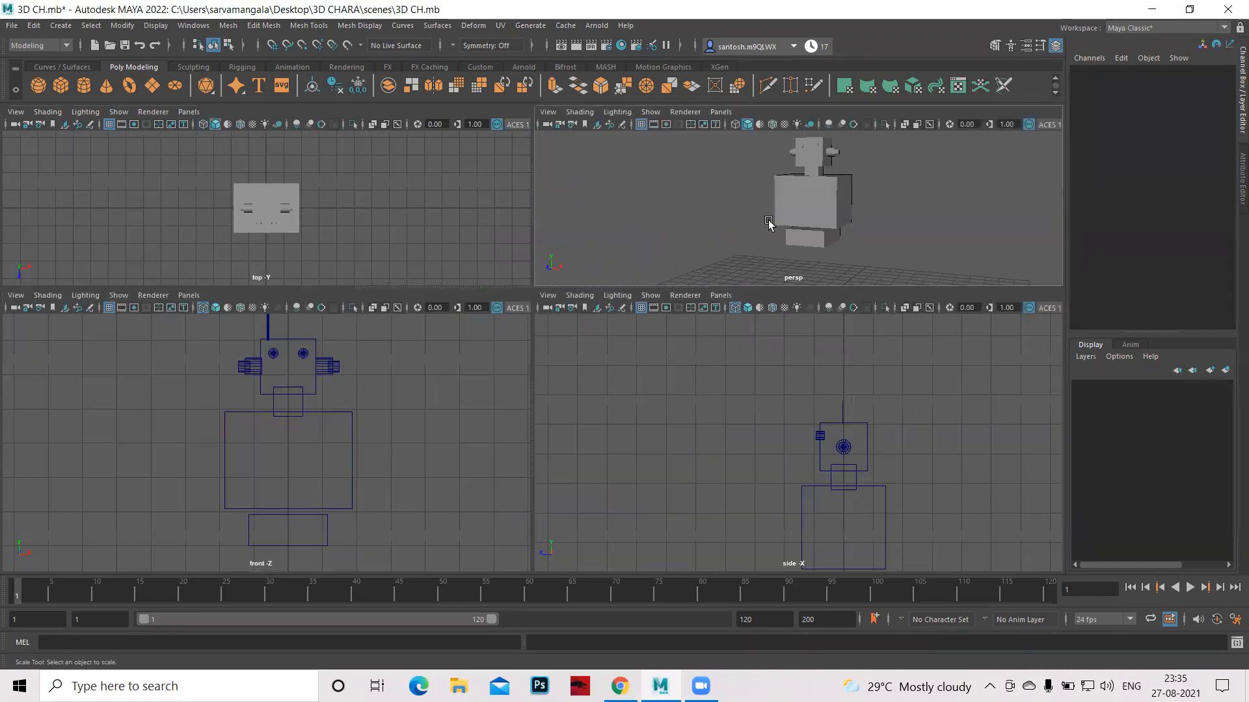
pyautogui.press('space')
pyautogui.moveTo(629, 403)
pyautogui.keyDown('alt'); pyautogui.mouseDown()
pyautogui.moveTo(767, 399)
pyautogui.moveTo(617, 400)
pyautogui.moveTo(845, 396)
pyautogui.moveTo(635, 395)
pyautogui.mouseUp(); pyautogui.keyUp('alt')
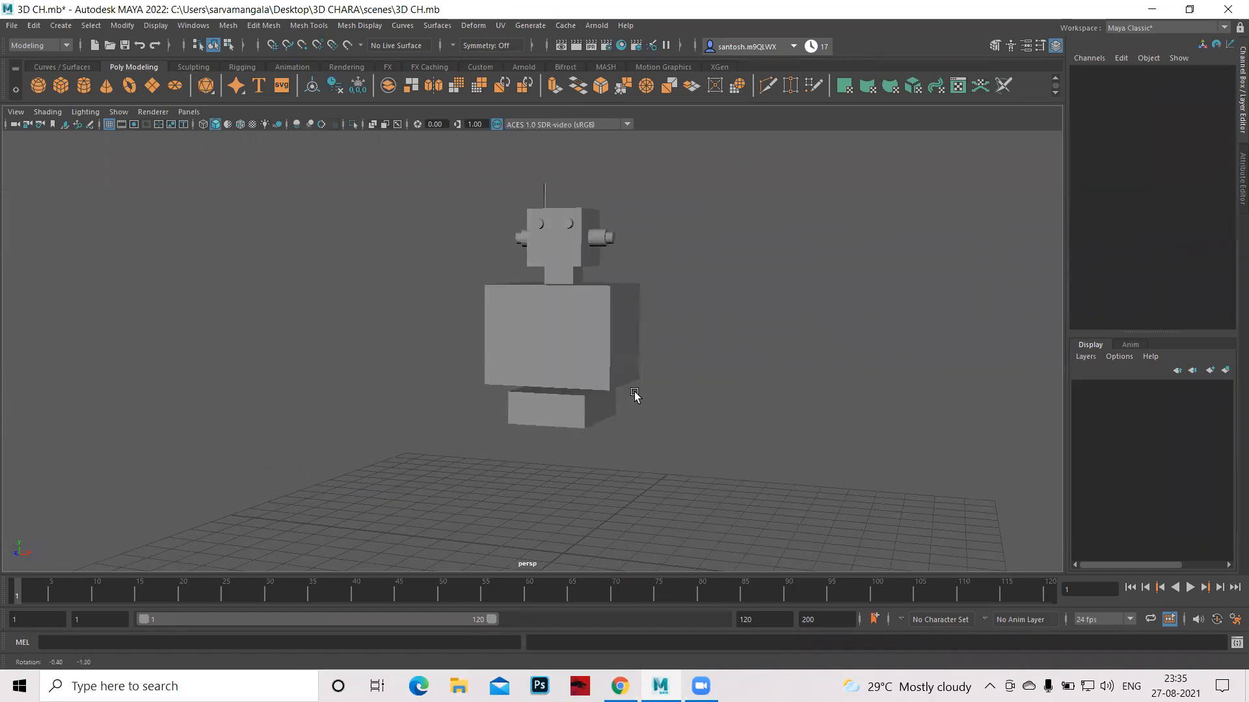
# Add another polygon cylinder, raise it into the torso to about Translate Y 6.4, and check its position from the side.
pyautogui.press('space')
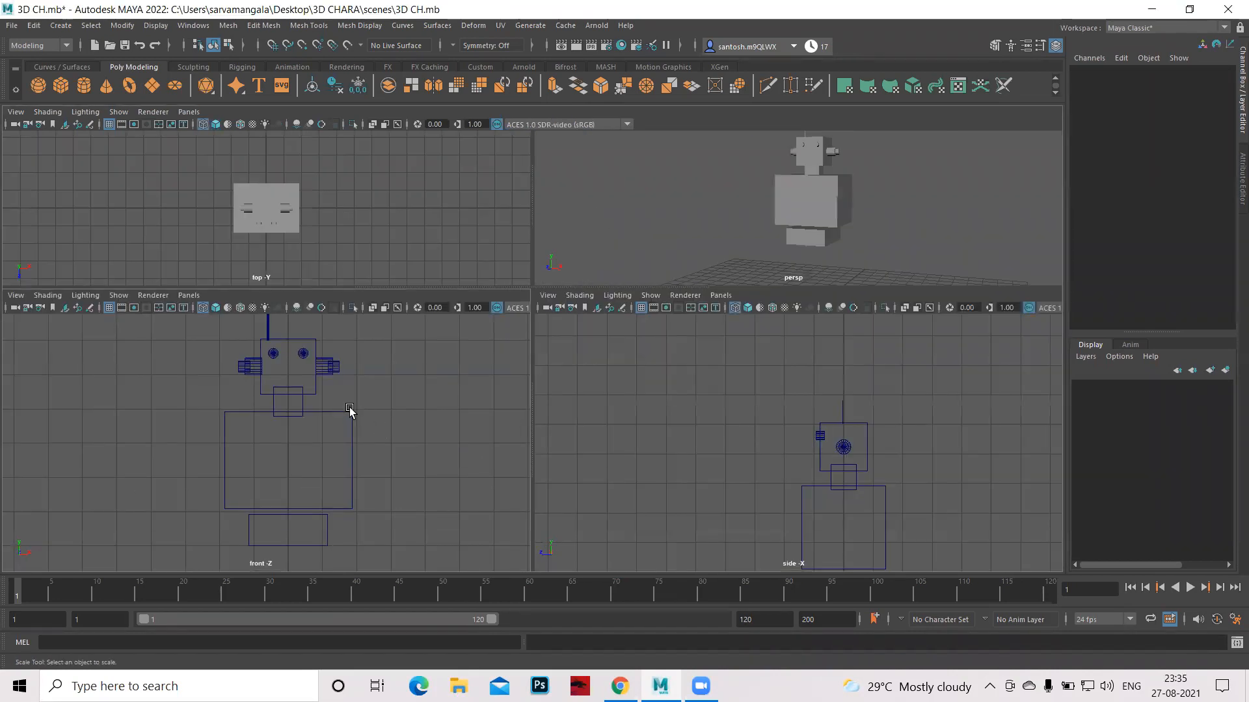
pyautogui.press('space')
pyautogui.scroll(-5, 775, 462)
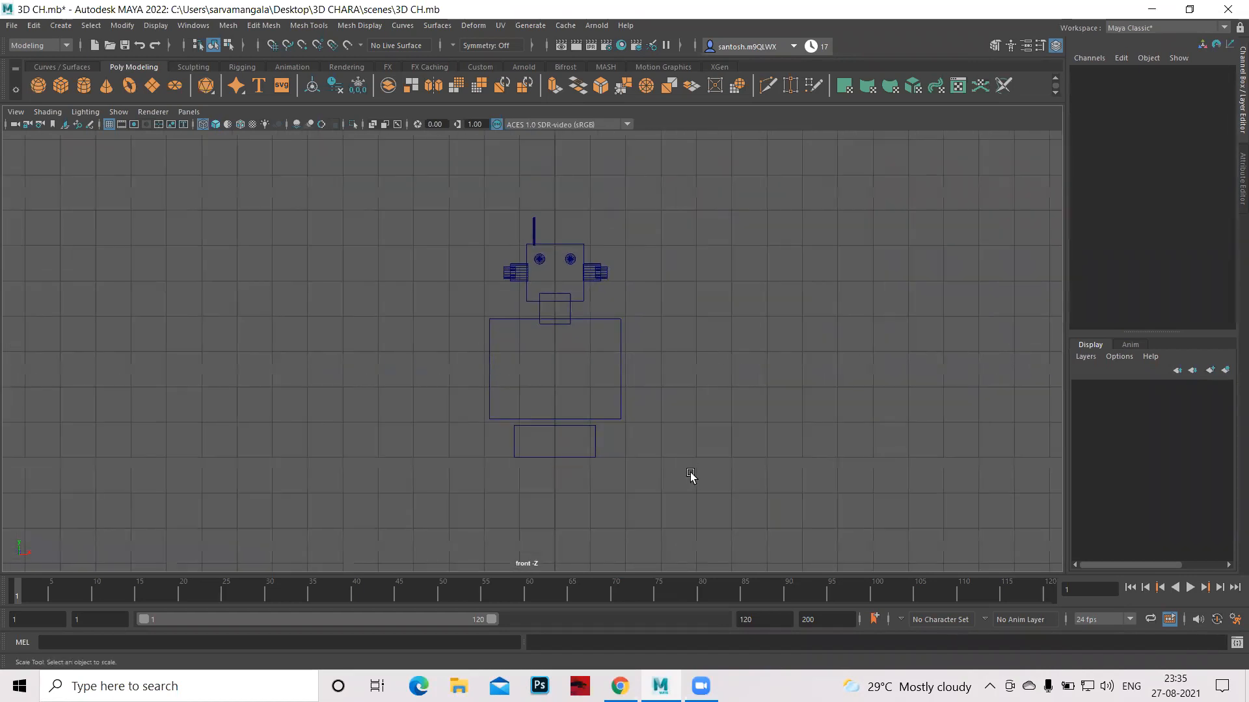
pyautogui.keyDown('alt'); pyautogui.moveTo(711, 427); pyautogui.dragTo(722, 408, button='middle'); pyautogui.keyUp('alt')
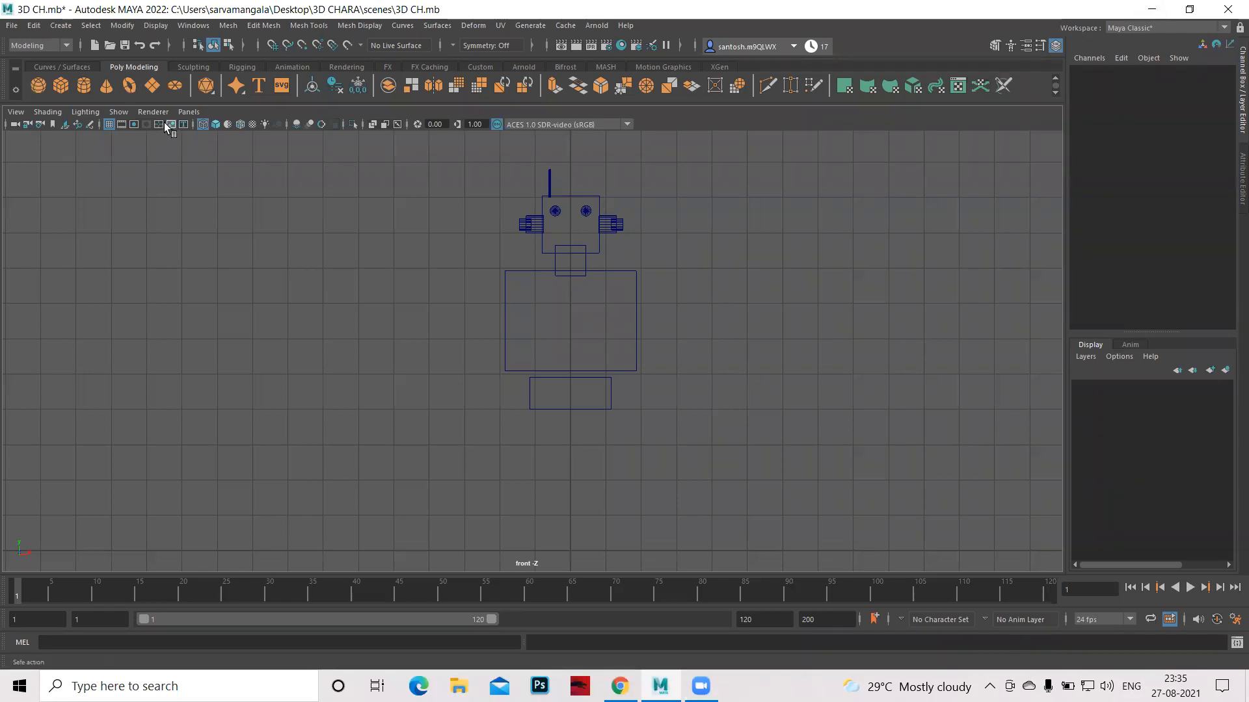
pyautogui.click(88, 86)
pyautogui.scroll(-3, 673, 397)
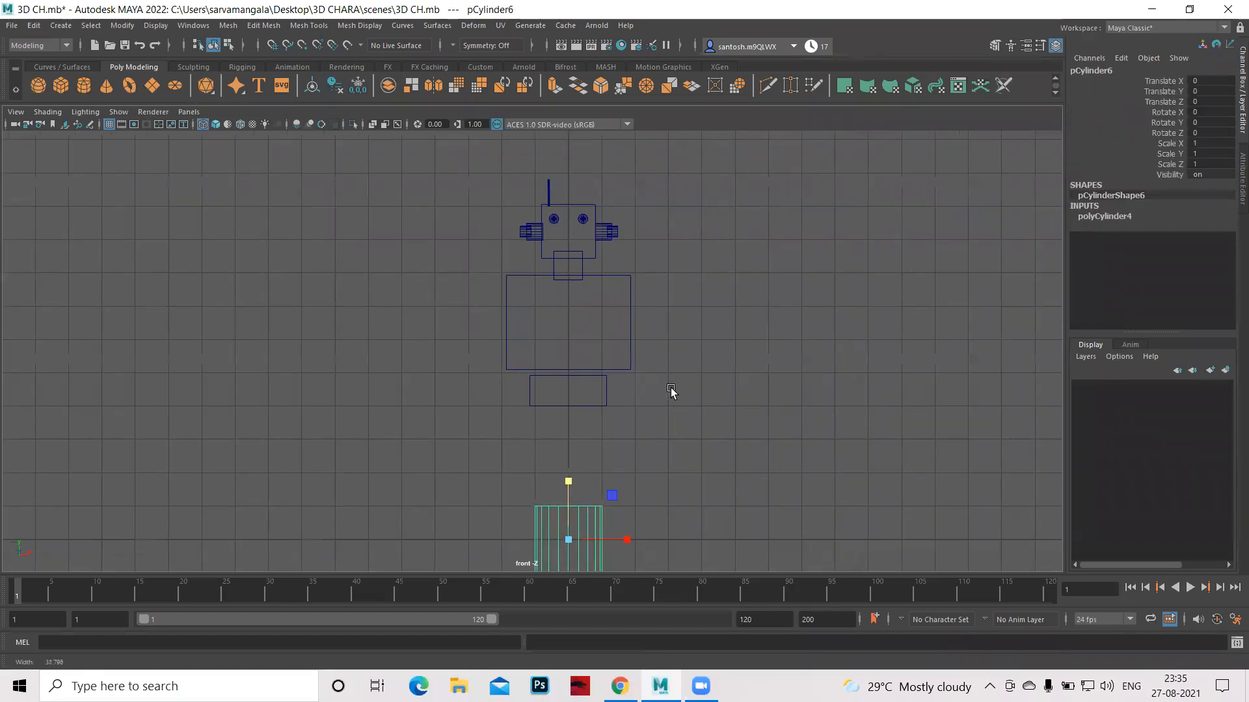
pyautogui.keyDown('alt'); pyautogui.moveTo(725, 396); pyautogui.dragTo(712, 350, button='middle'); pyautogui.keyUp('alt')
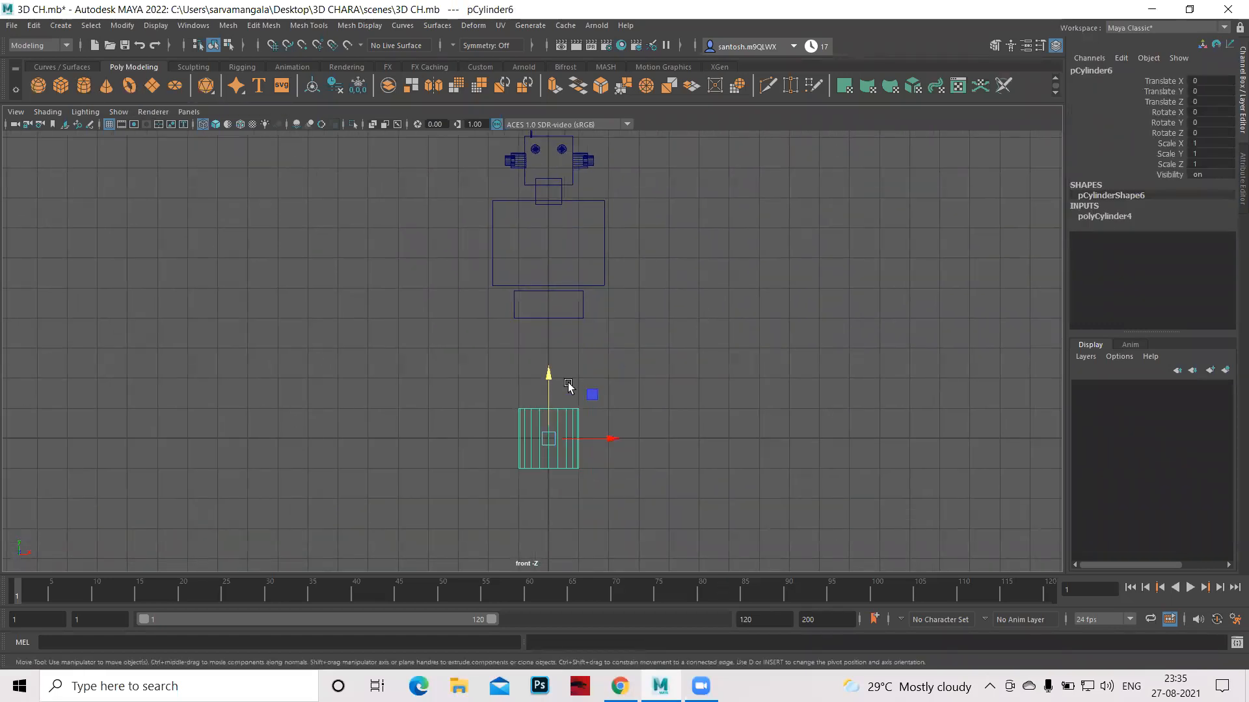
pyautogui.moveTo(549, 380); pyautogui.dragTo(562, 195)
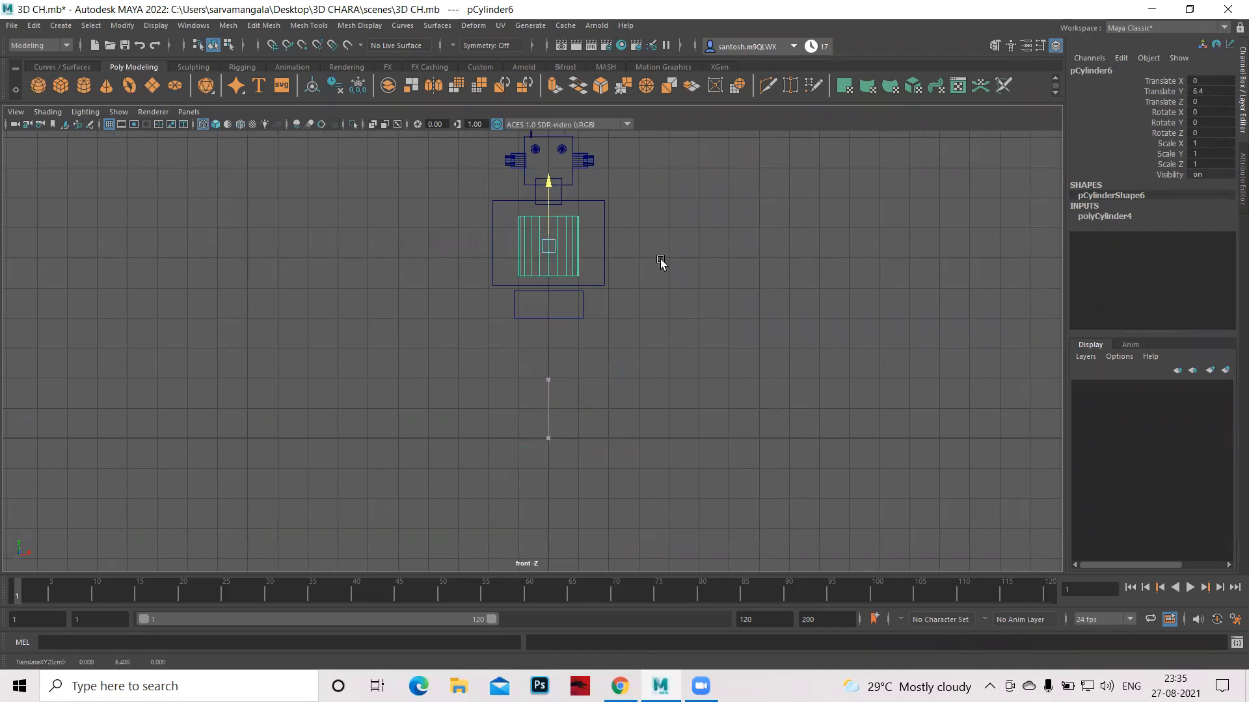
pyautogui.press('space')
pyautogui.press('space')
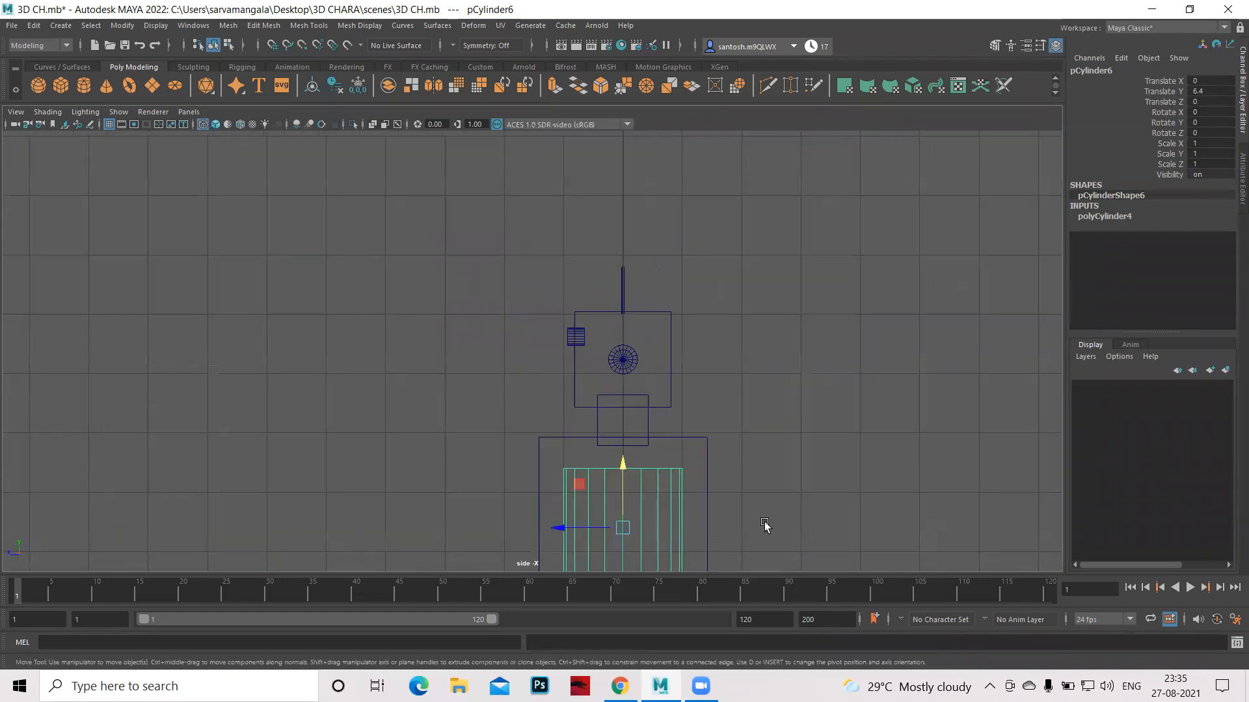
pyautogui.scroll(-3, 762, 530)
pyautogui.press('space')
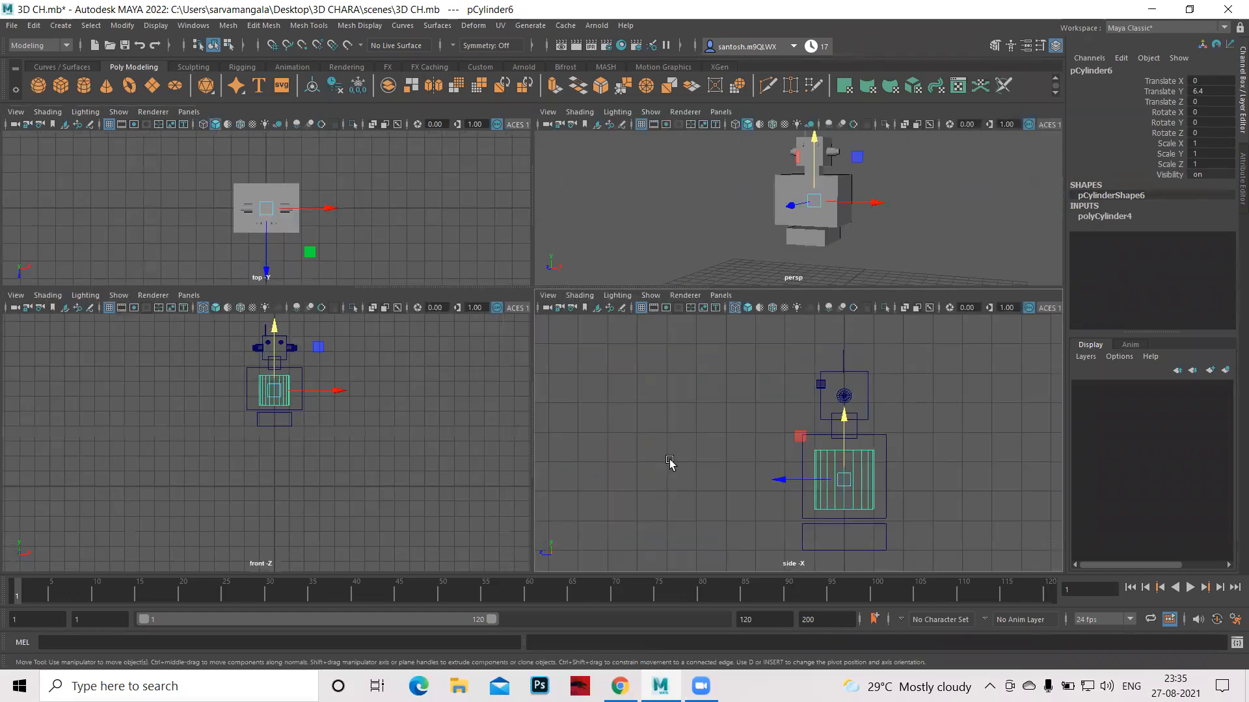
# Set the new cylinder's Rotate X to 90 and move it out in front of the torso to about Translate Z 3.236.
pyautogui.press('e')
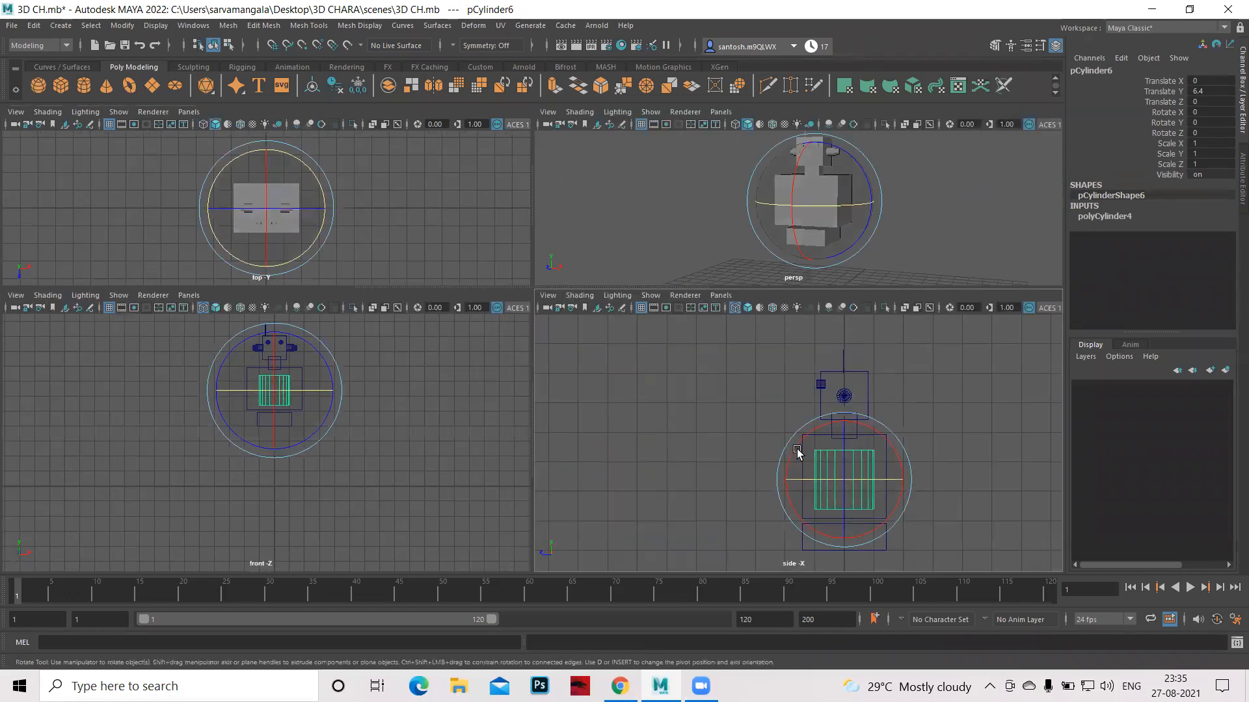
pyautogui.moveTo(784, 449); pyautogui.dragTo(807, 548)
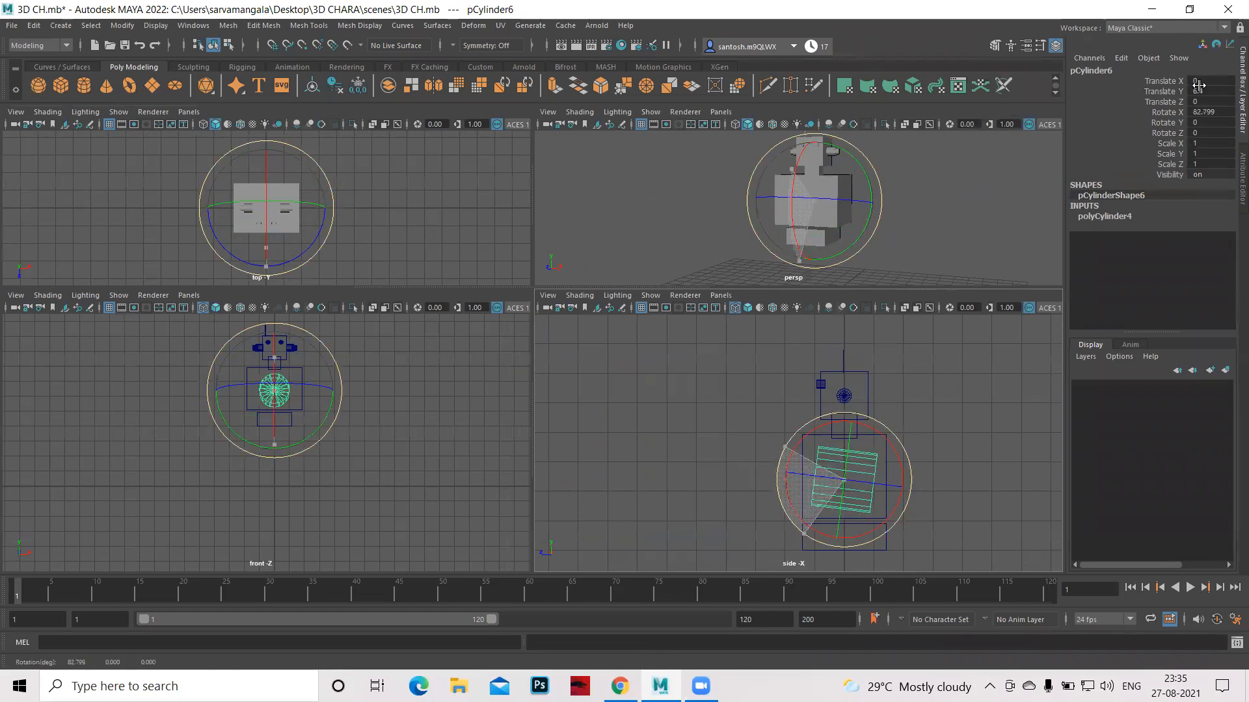
pyautogui.click(1221, 114)
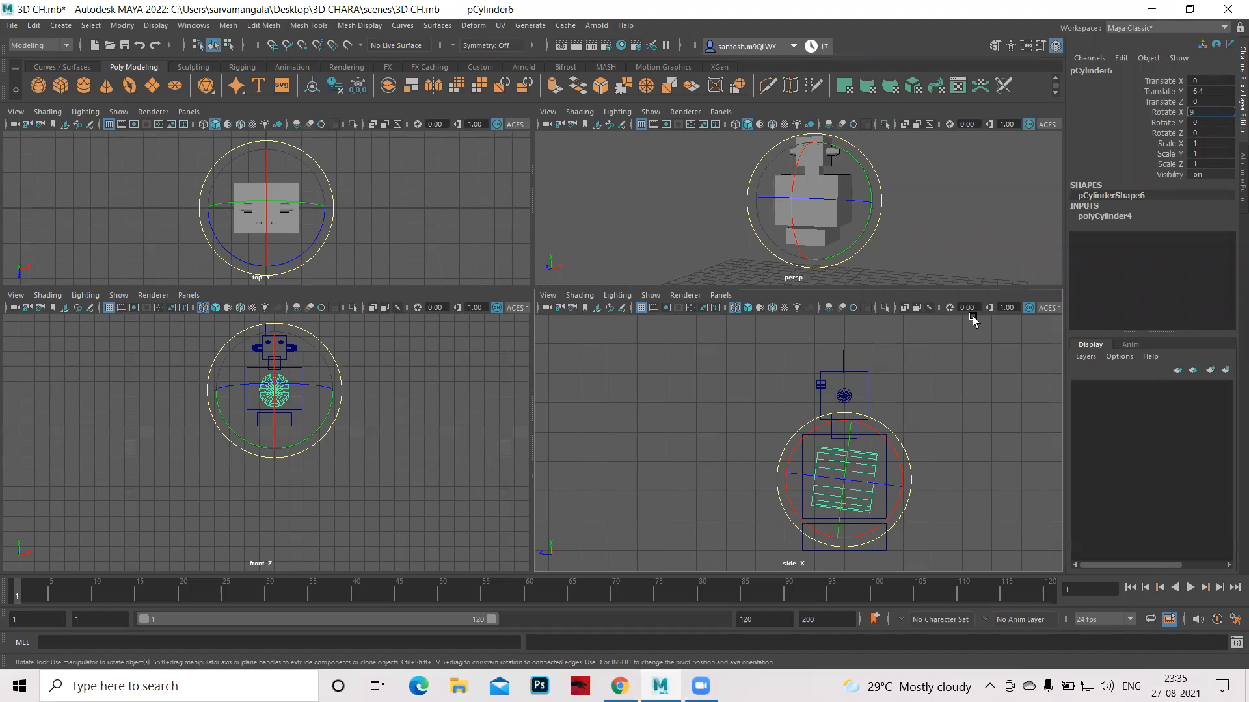
pyautogui.write('90')
pyautogui.press('Return')
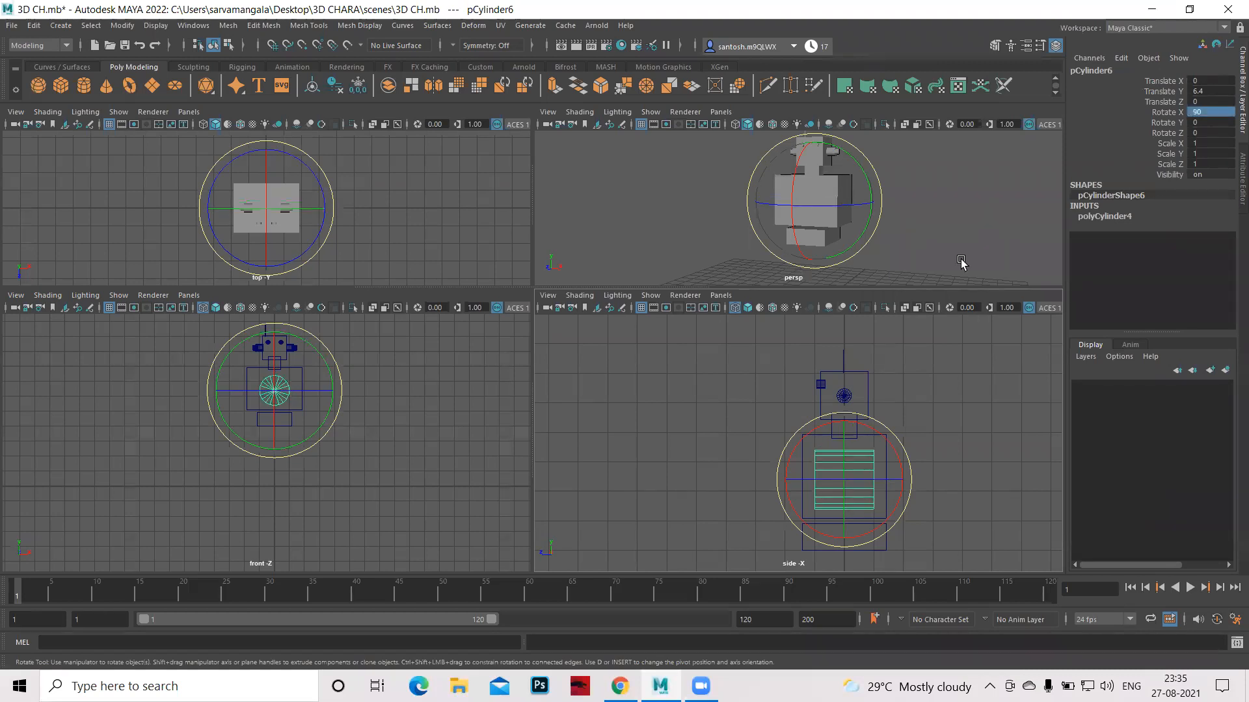
pyautogui.press('w')
pyautogui.moveTo(780, 480); pyautogui.dragTo(684, 471)
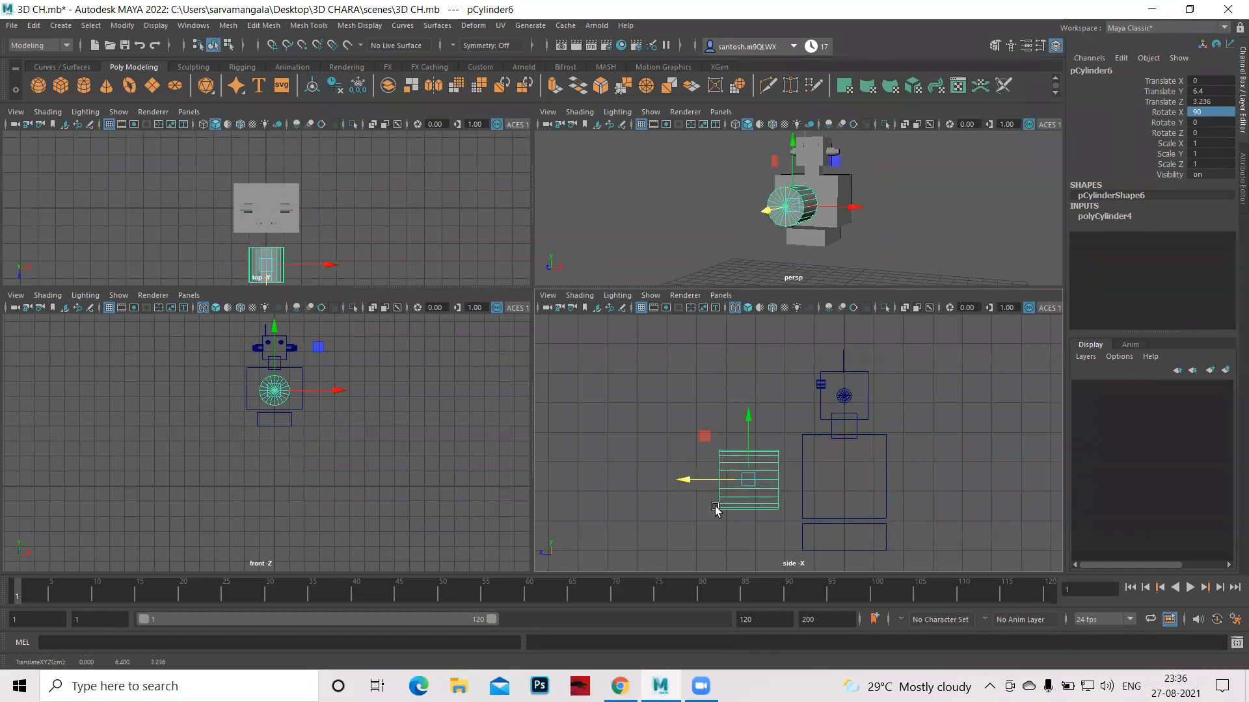
# Scale the cylinder up uniformly to about 1.104 and reduce its depth to about Scale Y 0.601.
pyautogui.press('r')
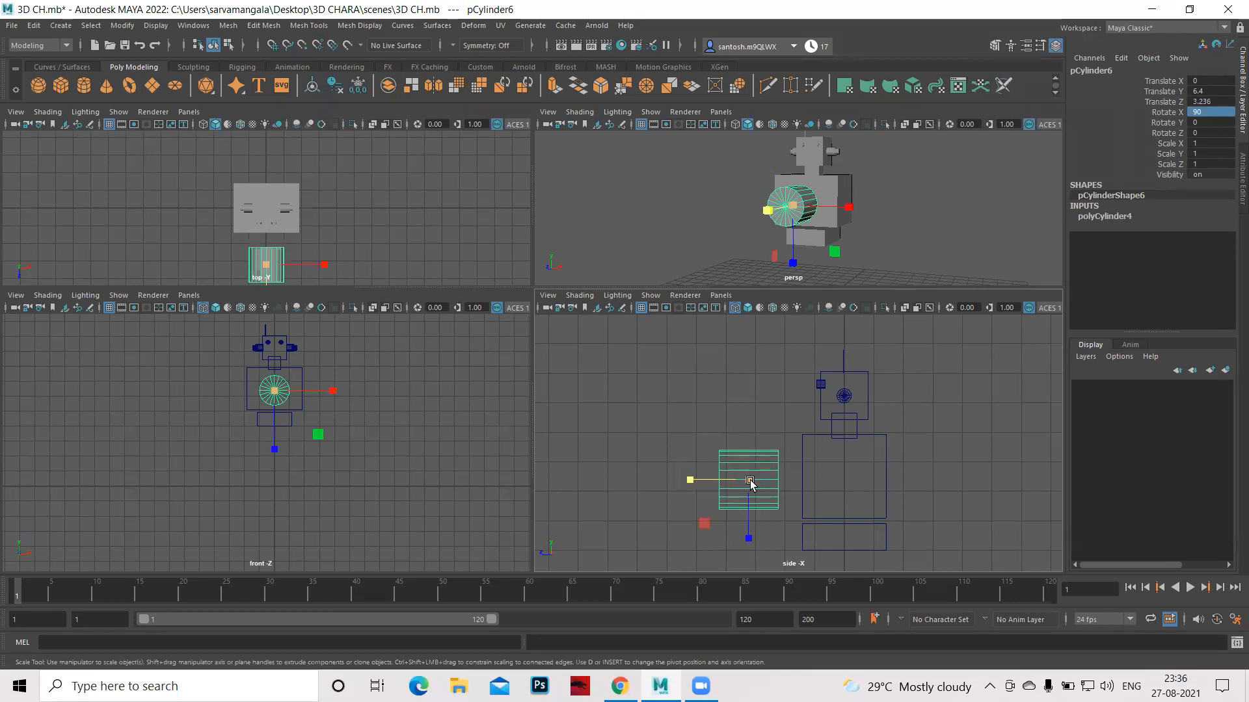
pyautogui.scroll(4, 424, 473)
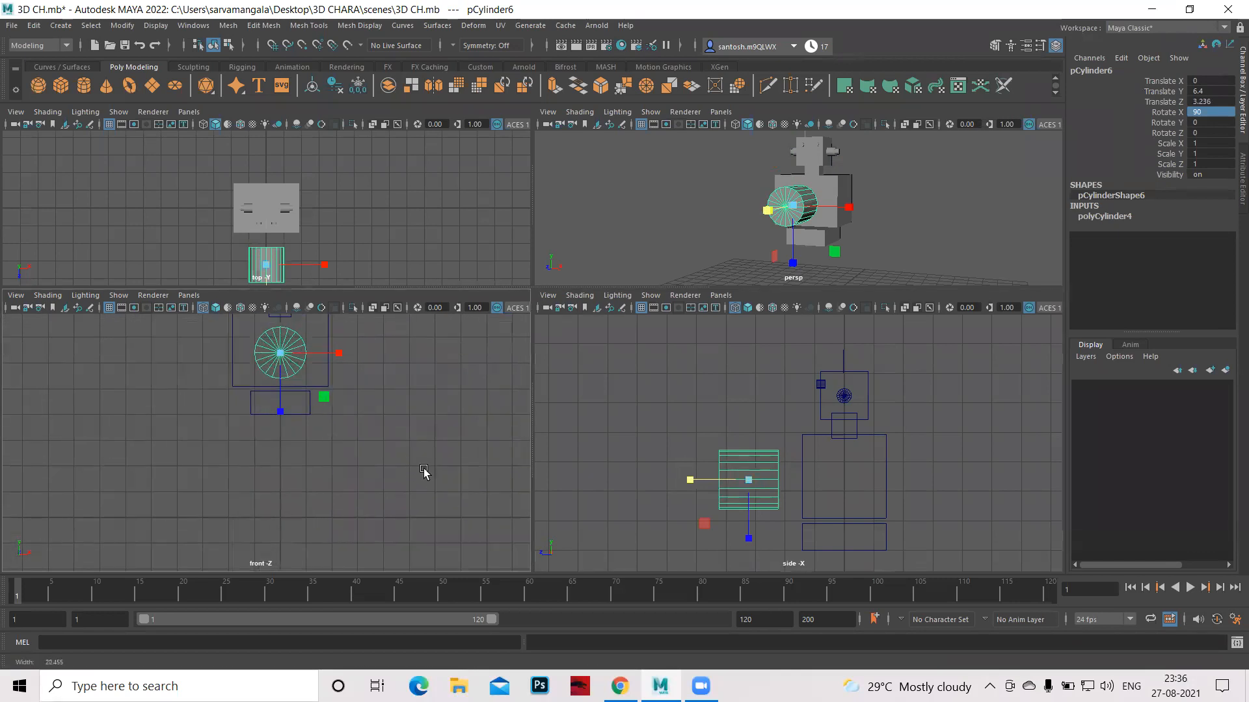
pyautogui.scroll(2, 447, 456)
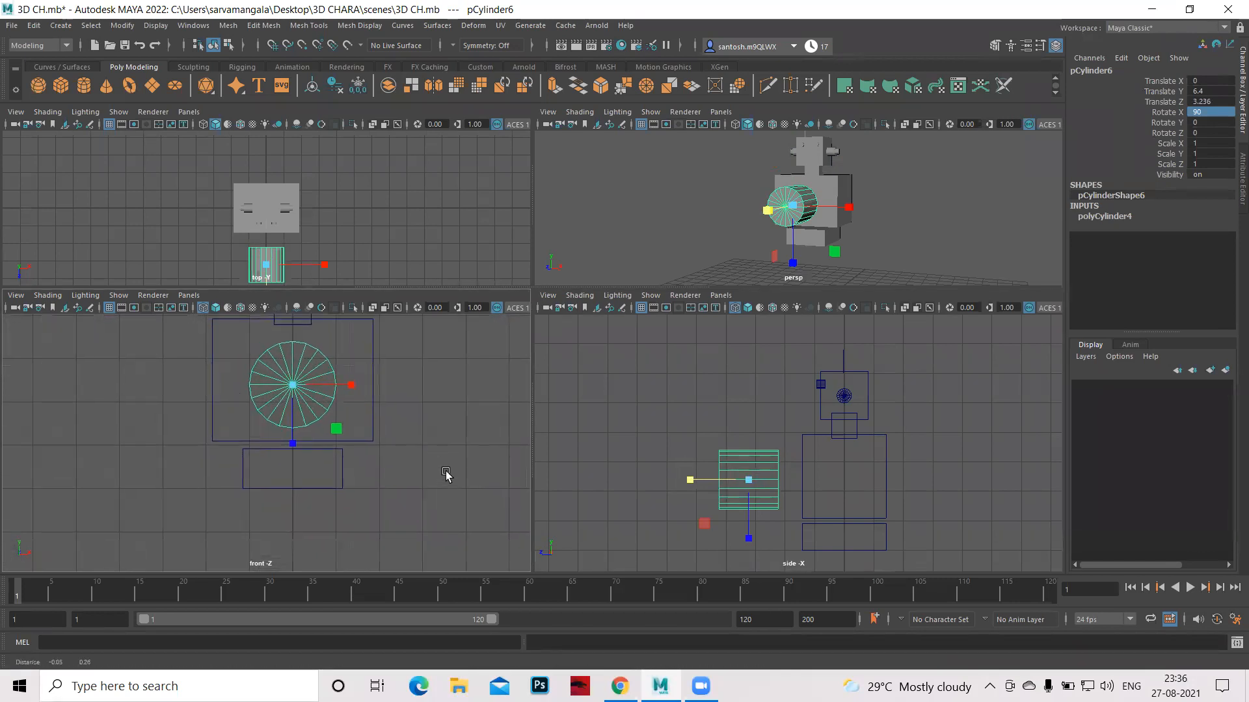
pyautogui.moveTo(293, 398); pyautogui.dragTo(301, 400)
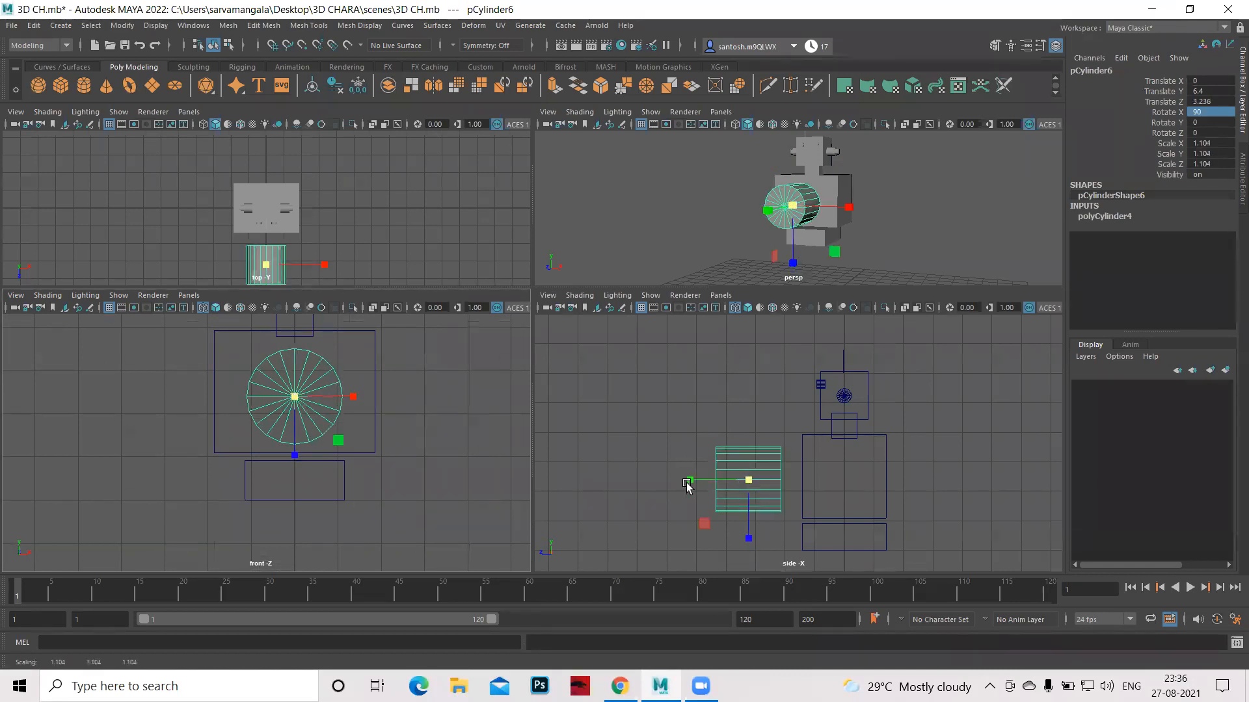
pyautogui.moveTo(689, 482); pyautogui.dragTo(718, 480)
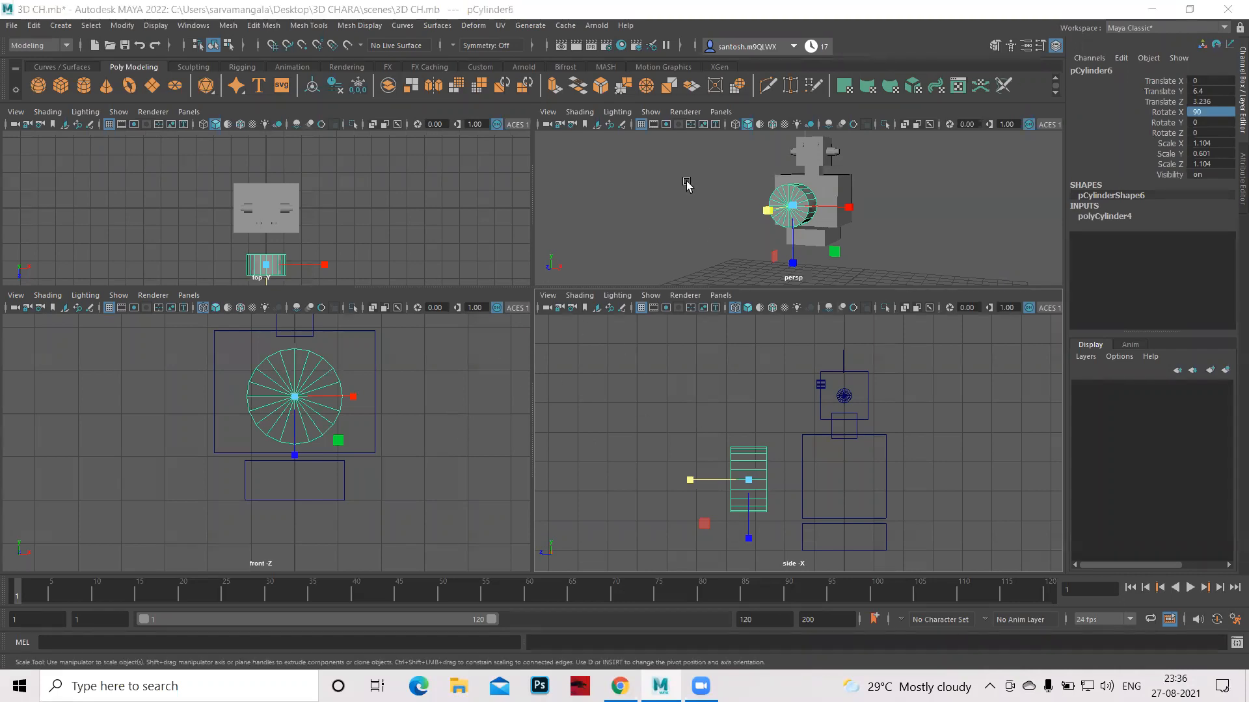
# Add offset edge loops inside the front rim of the chest cylinder with the Offset Edge Loop Tool.
pyautogui.press('space')
pyautogui.scroll(6, 697, 469)
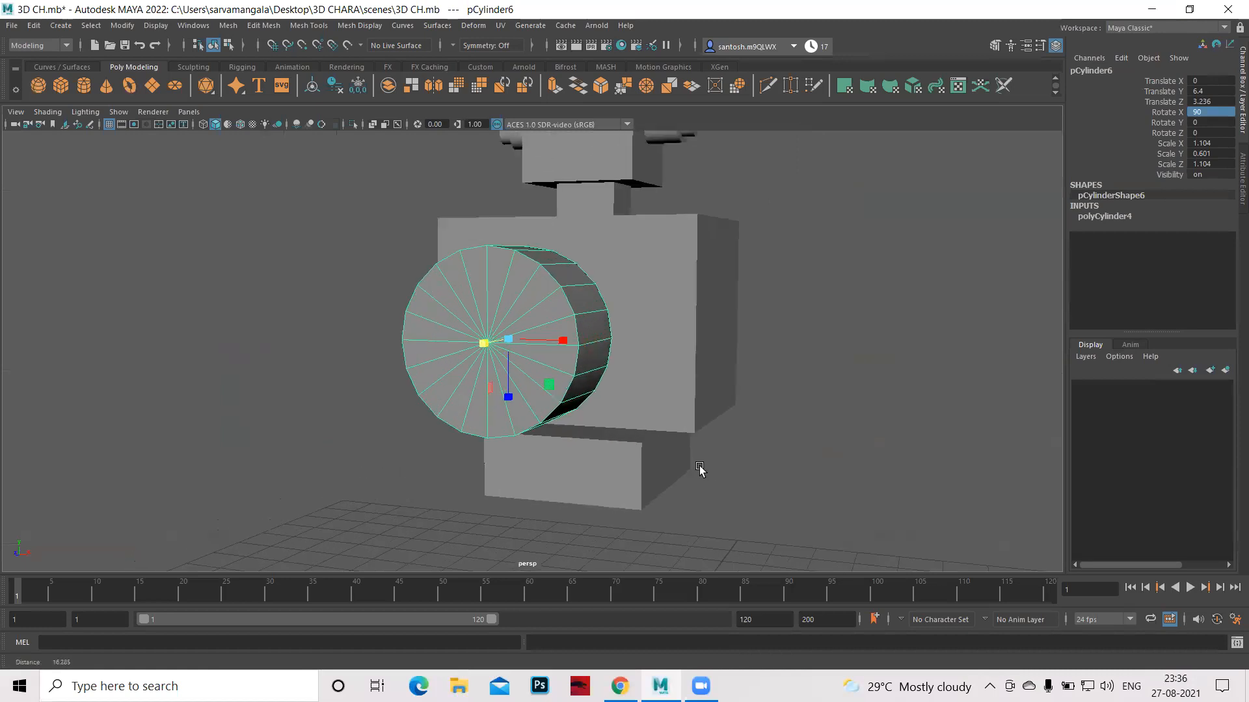
pyautogui.keyDown('shift'); pyautogui.rightClick(513, 303); pyautogui.keyUp('shift')
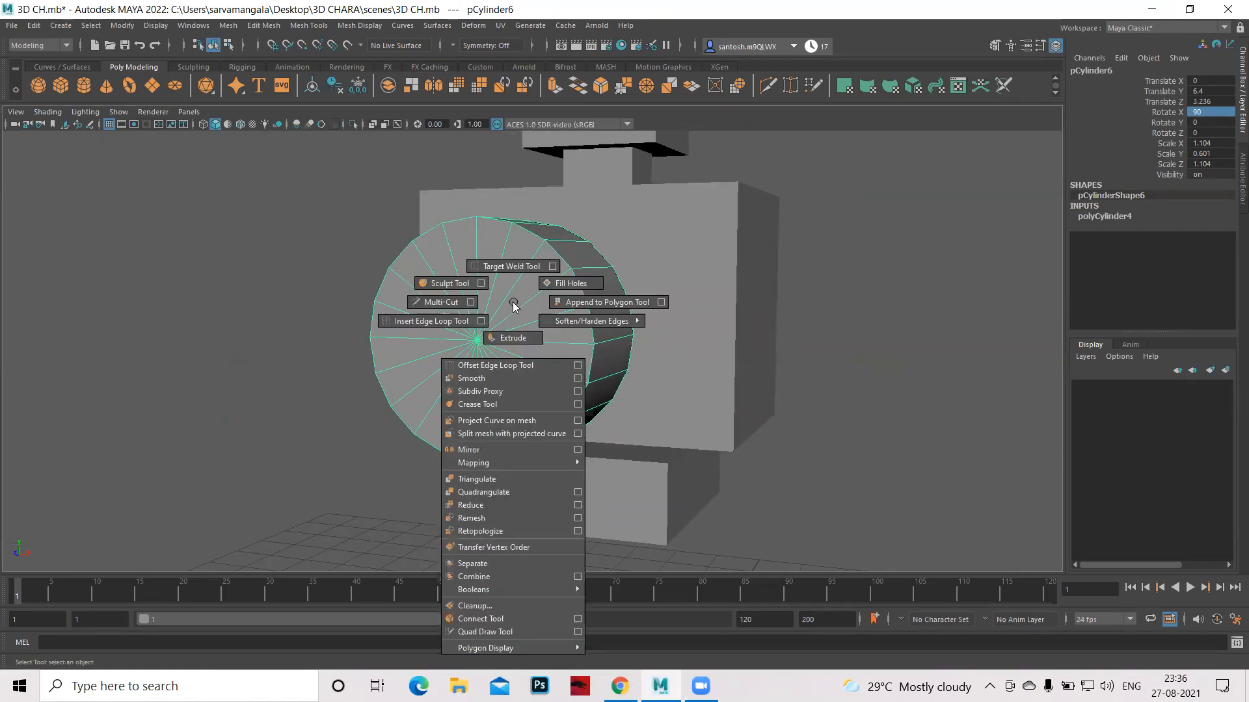
pyautogui.click(506, 366)
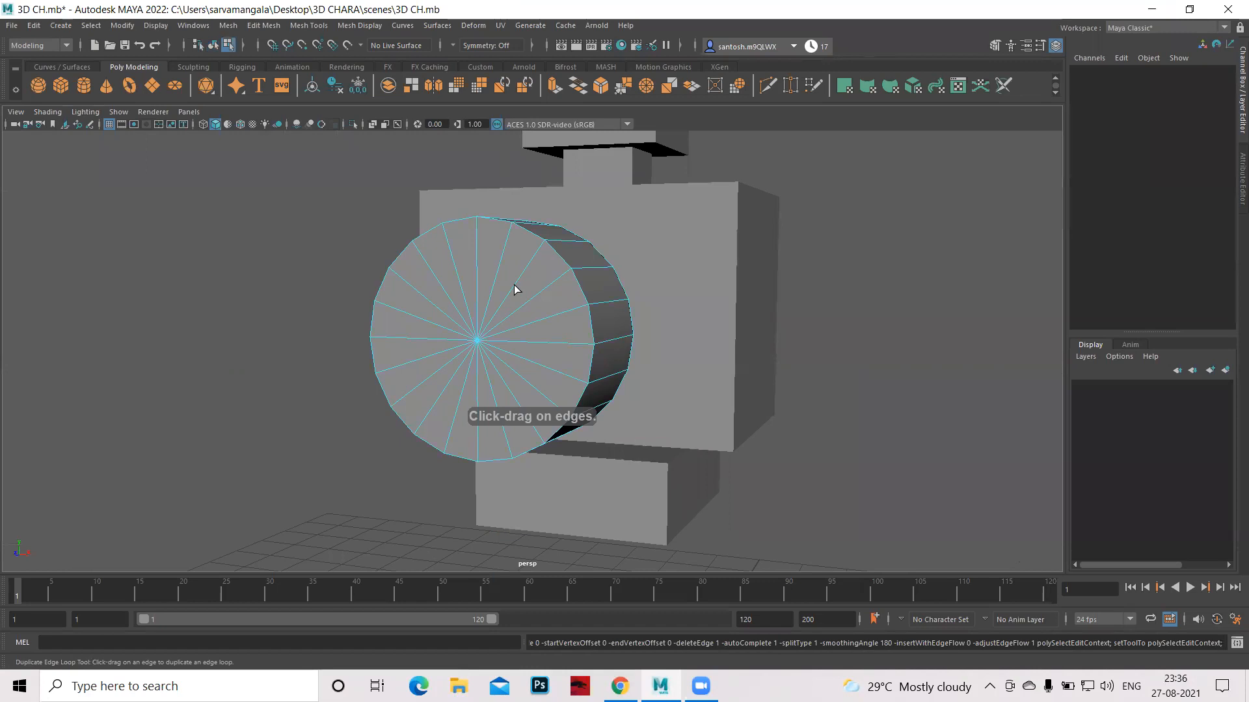
pyautogui.click(516, 288)
pyautogui.hotkey('ctrl', 'z')
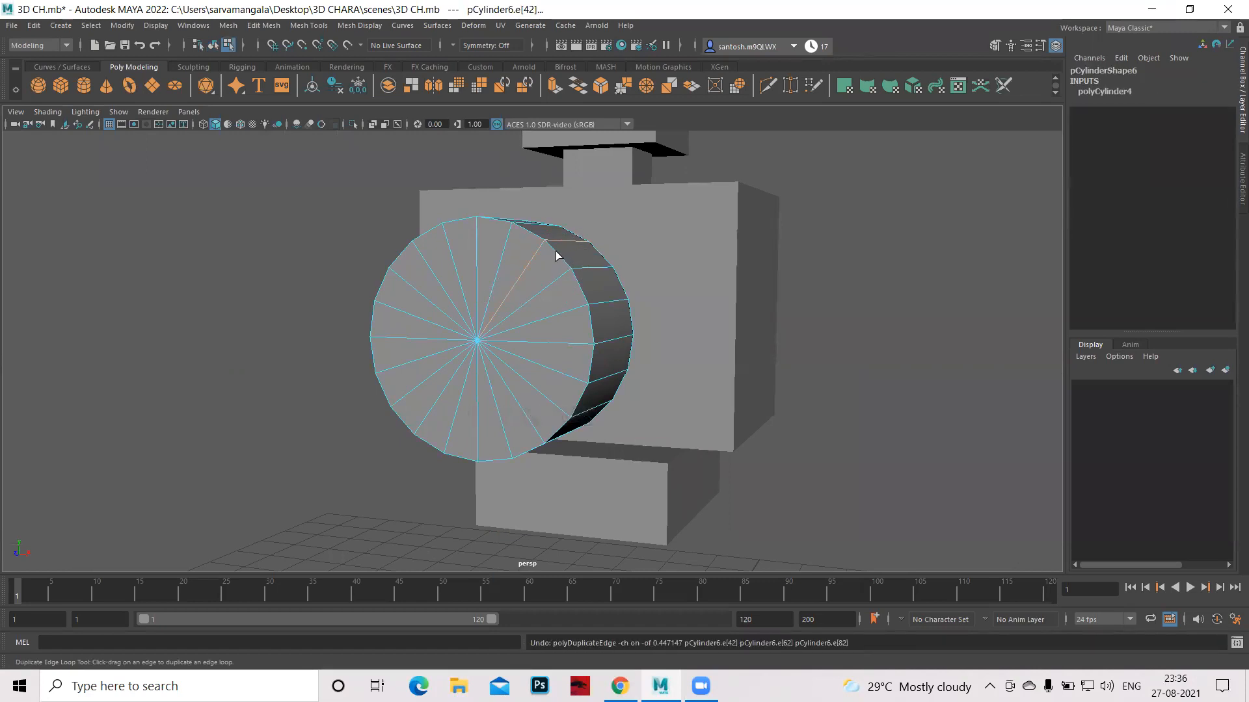
pyautogui.moveTo(554, 252); pyautogui.dragTo(562, 266)
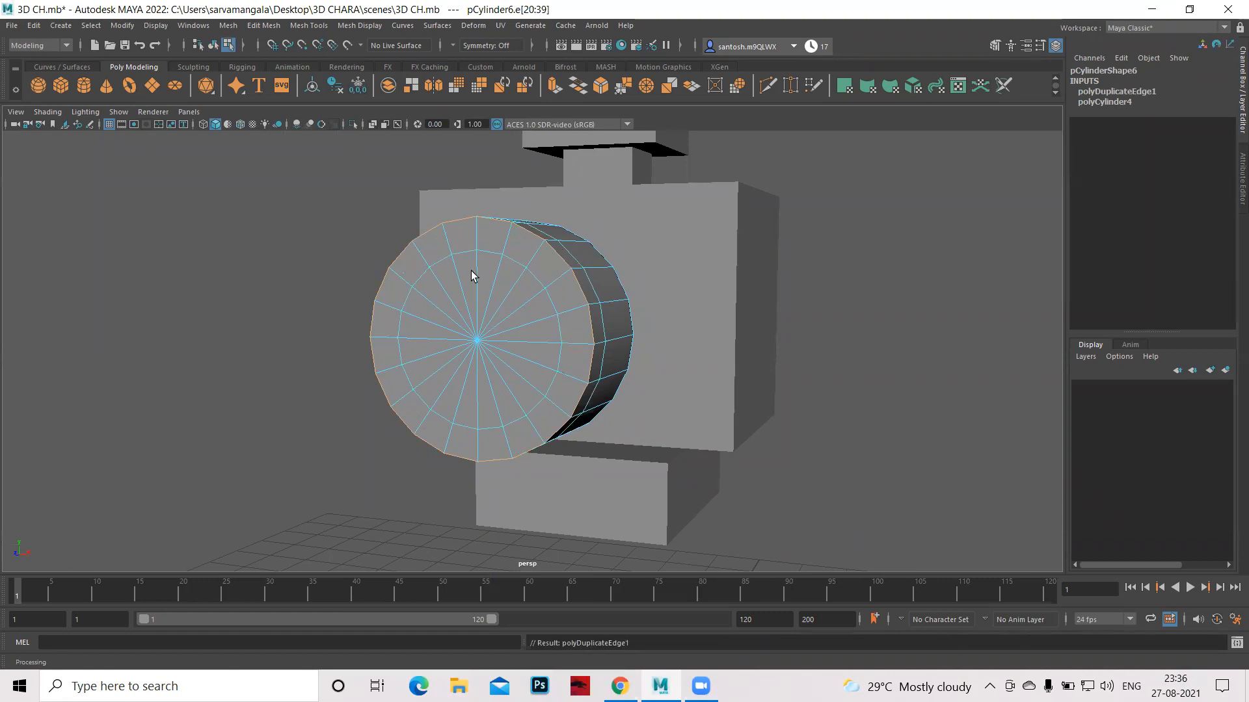
pyautogui.moveTo(471, 270); pyautogui.dragTo(473, 306, button='right')
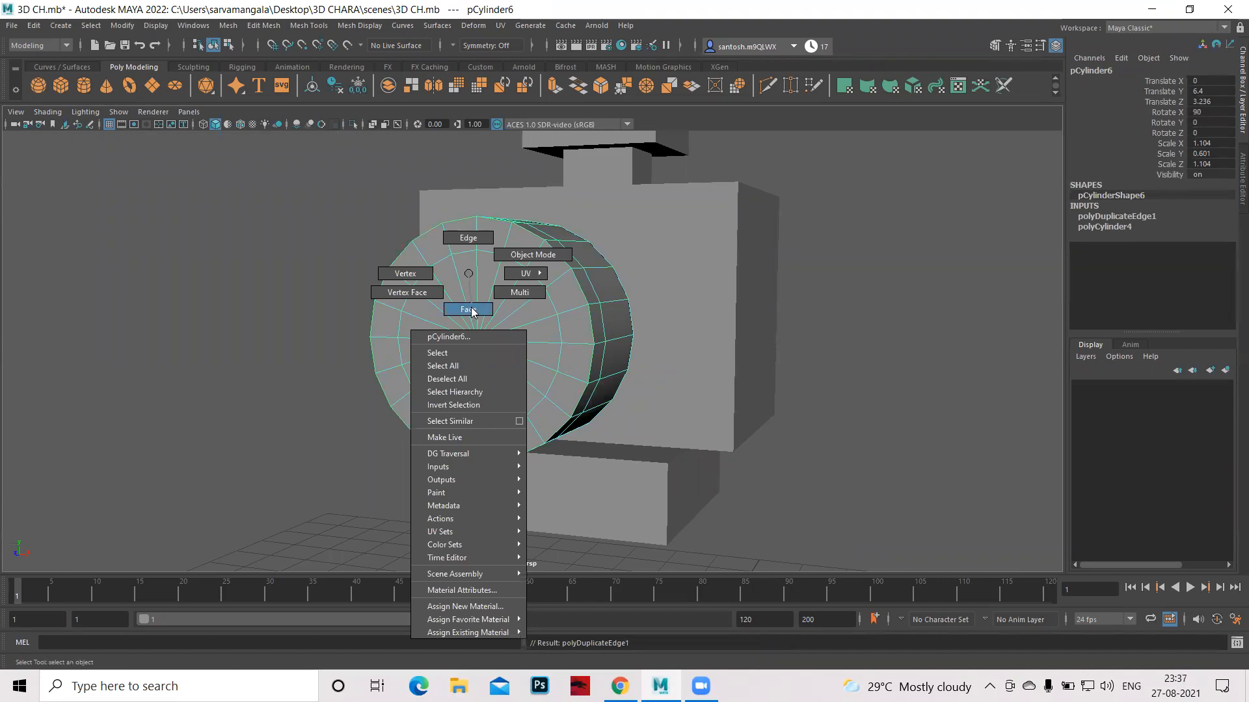
pyautogui.moveTo(471, 309); pyautogui.dragTo(472, 310, button='right')
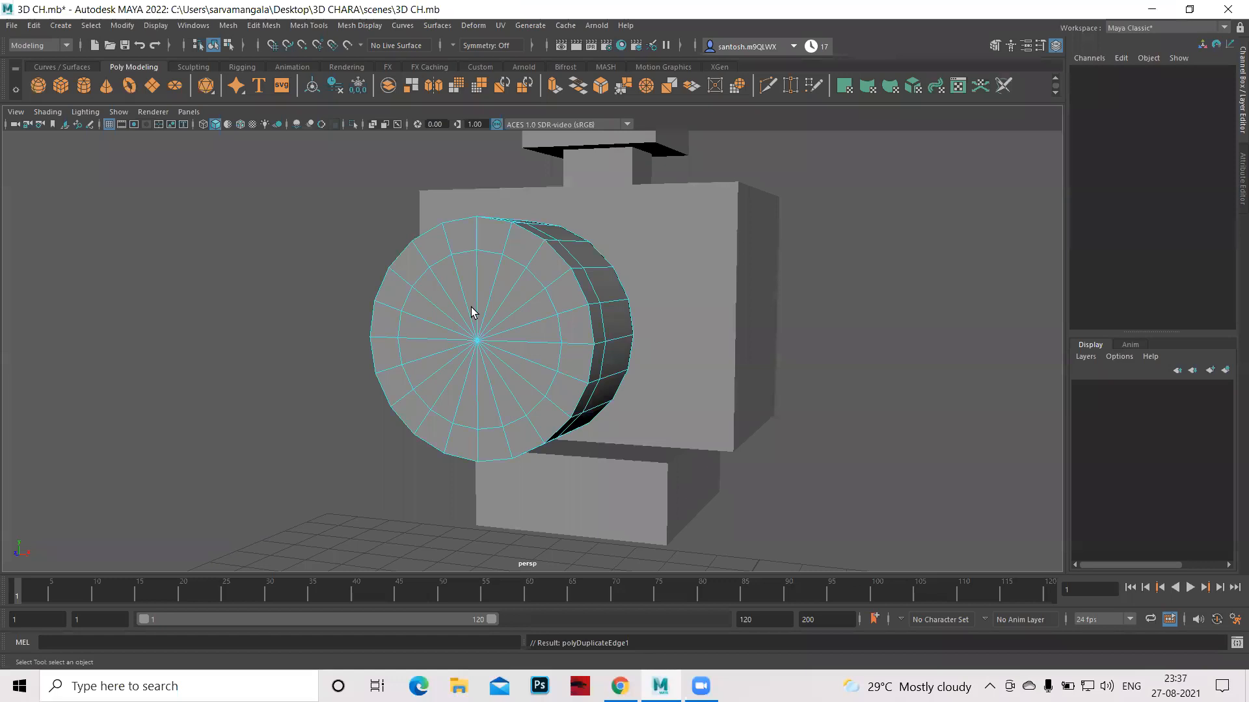
pyautogui.hotkey('ctrl', 'z')
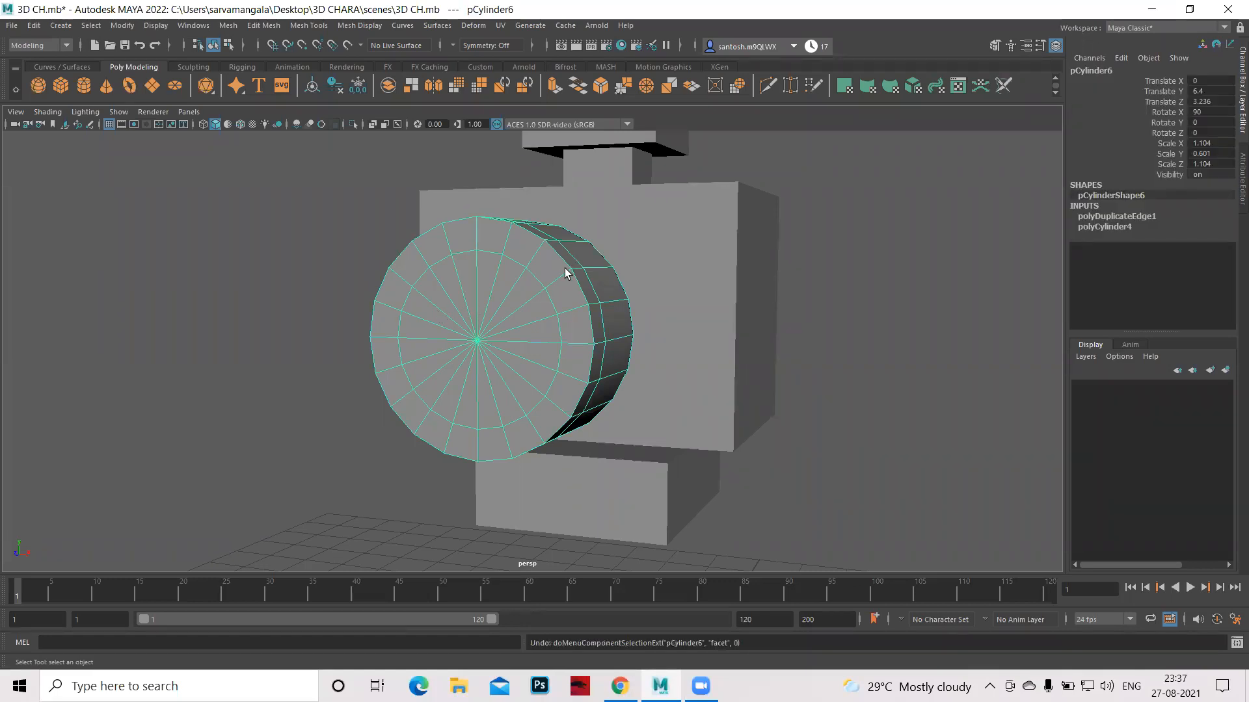
# Add a second offset edge loop on the cylinder's front cap, just outside the existing inner ring.
pyautogui.keyDown('shift'); pyautogui.moveTo(565, 268); pyautogui.dragTo(567, 334, button='right'); pyautogui.keyUp('shift')
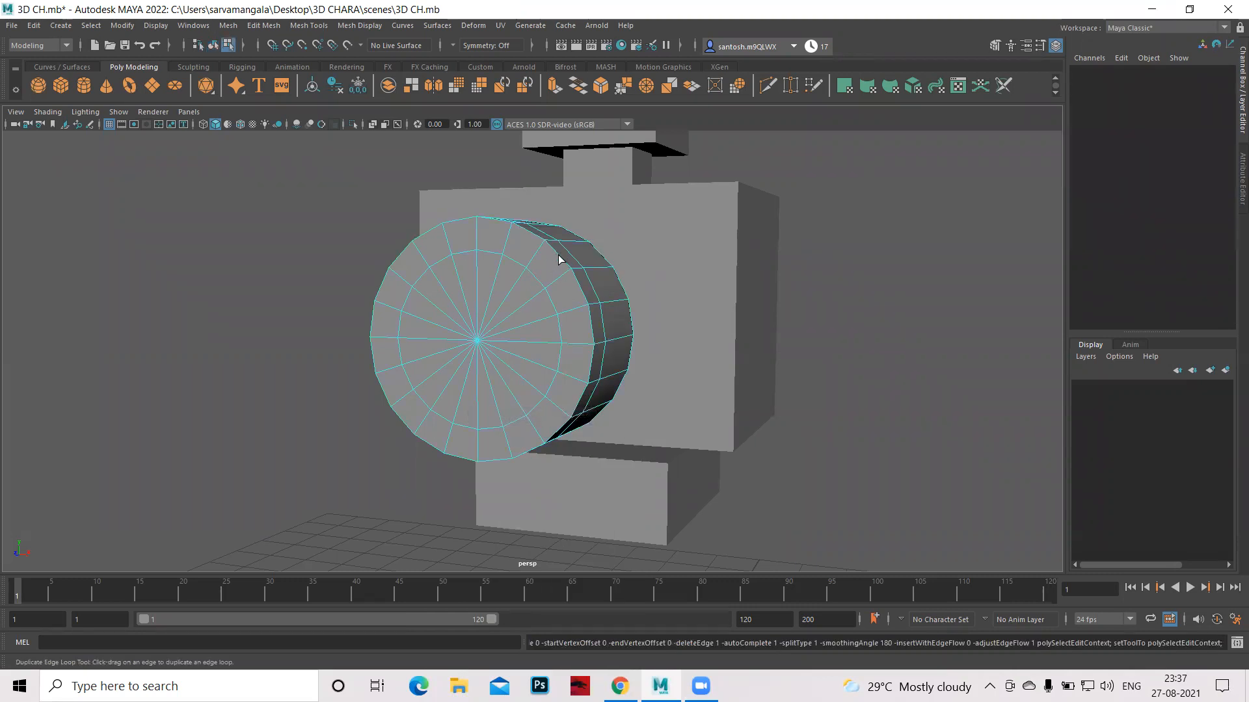
pyautogui.click(558, 256)
pyautogui.moveTo(563, 262); pyautogui.dragTo(547, 248)
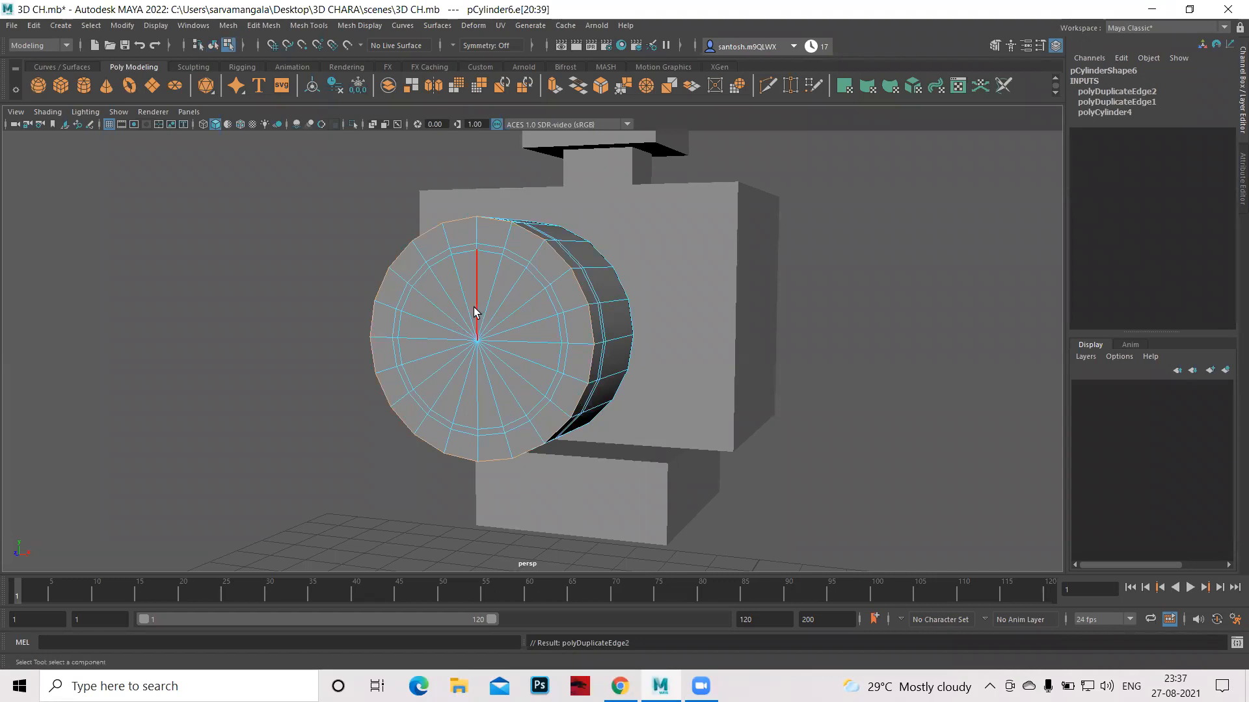
# Extrude all the wedge faces inside the innermost ring of the cylinder's front cap and push them slightly inward to form a recess.
pyautogui.moveTo(473, 307)
pyautogui.mouseDown(button='right')
pyautogui.moveTo(538, 293)
pyautogui.moveTo(469, 323)
pyautogui.mouseUp(button='right')
pyautogui.click(434, 290)
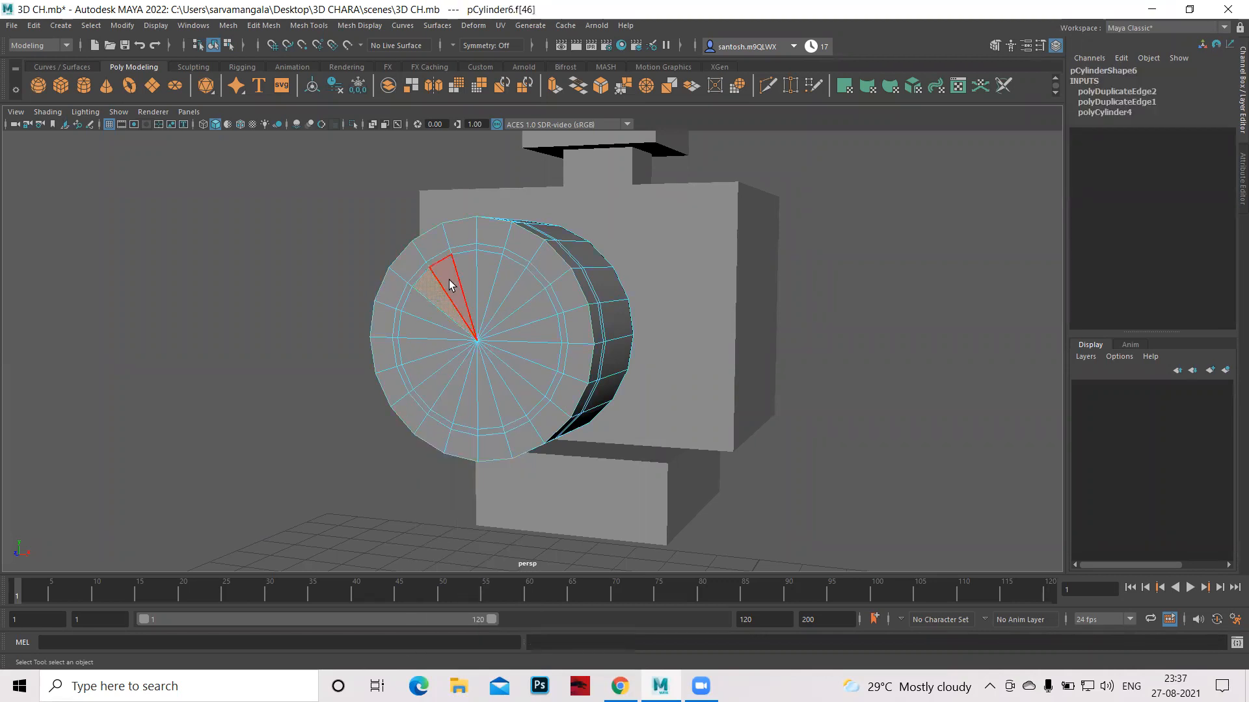
pyautogui.keyDown('shift'); pyautogui.click(453, 284); pyautogui.keyUp('shift')
pyautogui.keyDown('shift'); pyautogui.click(471, 278); pyautogui.keyUp('shift')
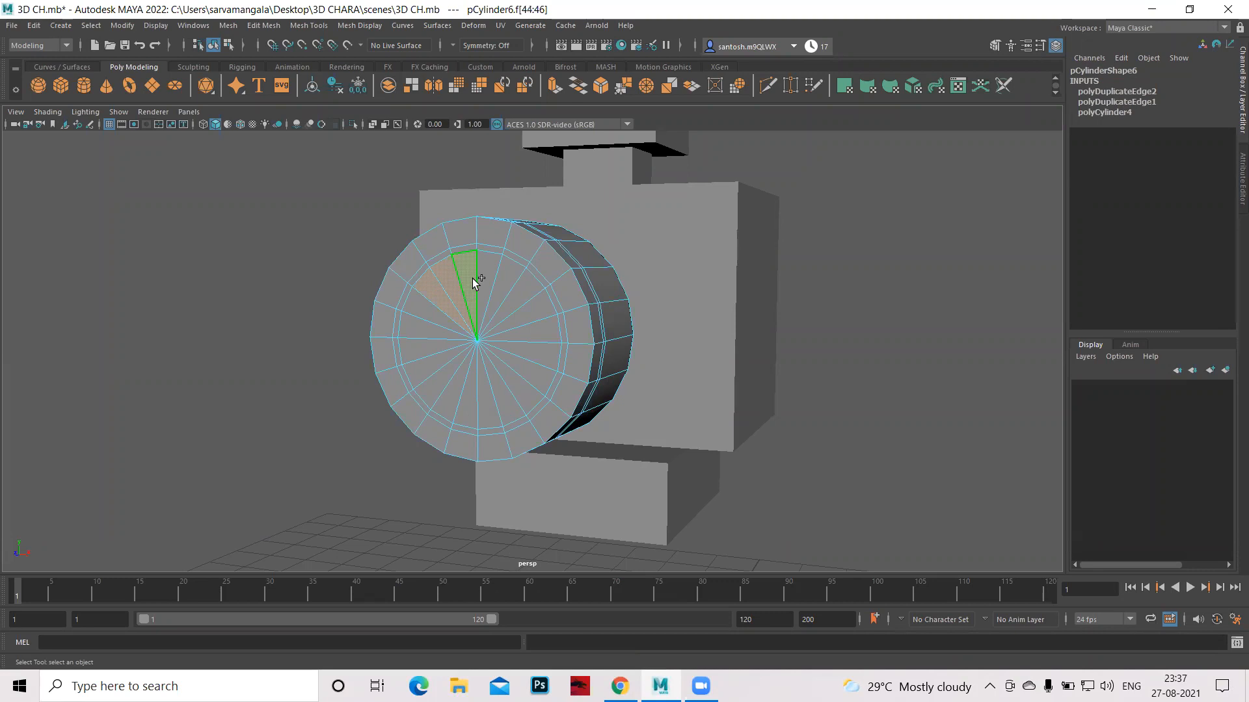
pyautogui.keyDown('shift'); pyautogui.click(488, 280); pyautogui.keyUp('shift')
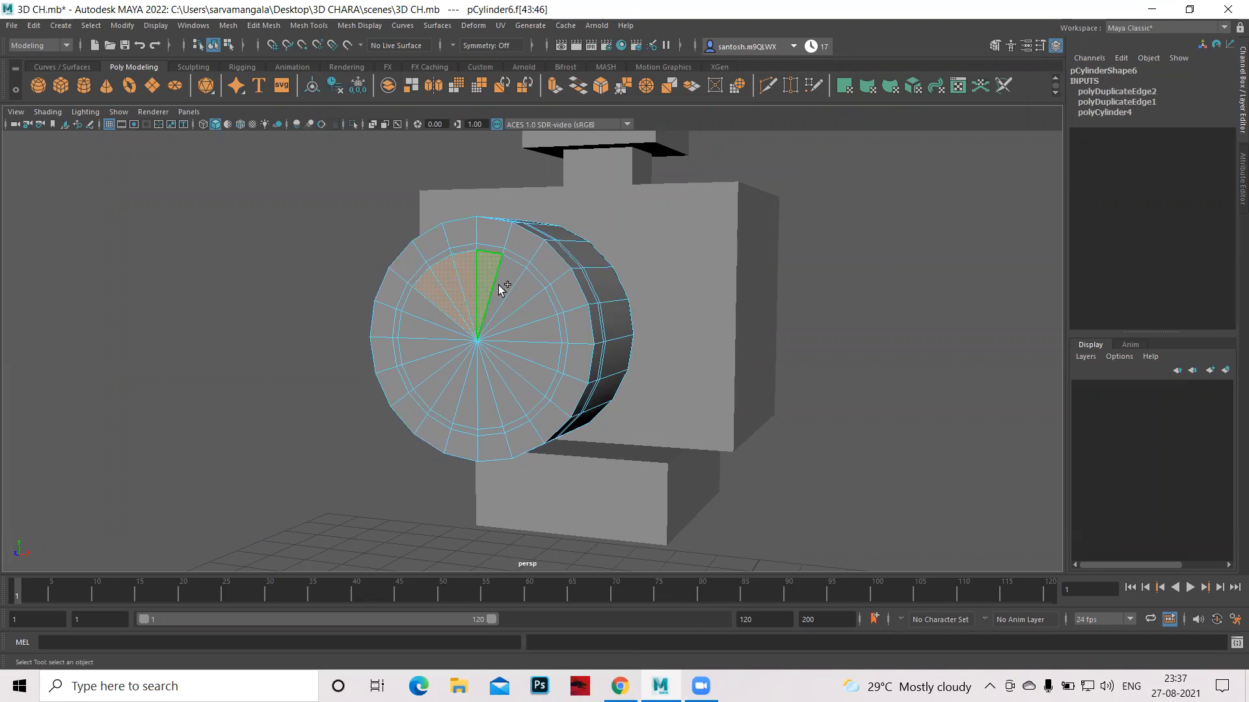
pyautogui.keyDown('shift'); pyautogui.doubleClick(531, 311); pyautogui.keyUp('shift')
pyautogui.hotkey('ctrl', 'z')
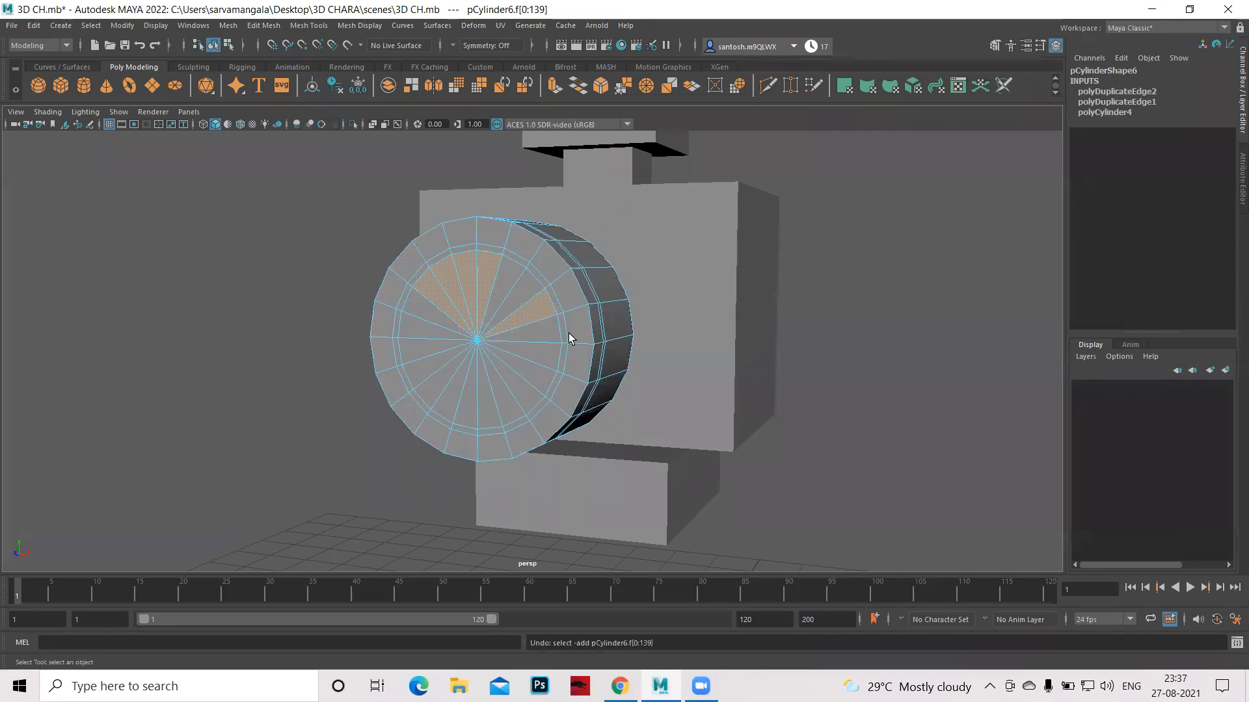
pyautogui.keyDown('shift'); pyautogui.click(526, 295); pyautogui.keyUp('shift')
pyautogui.keyDown('shift'); pyautogui.click(498, 280); pyautogui.keyUp('shift')
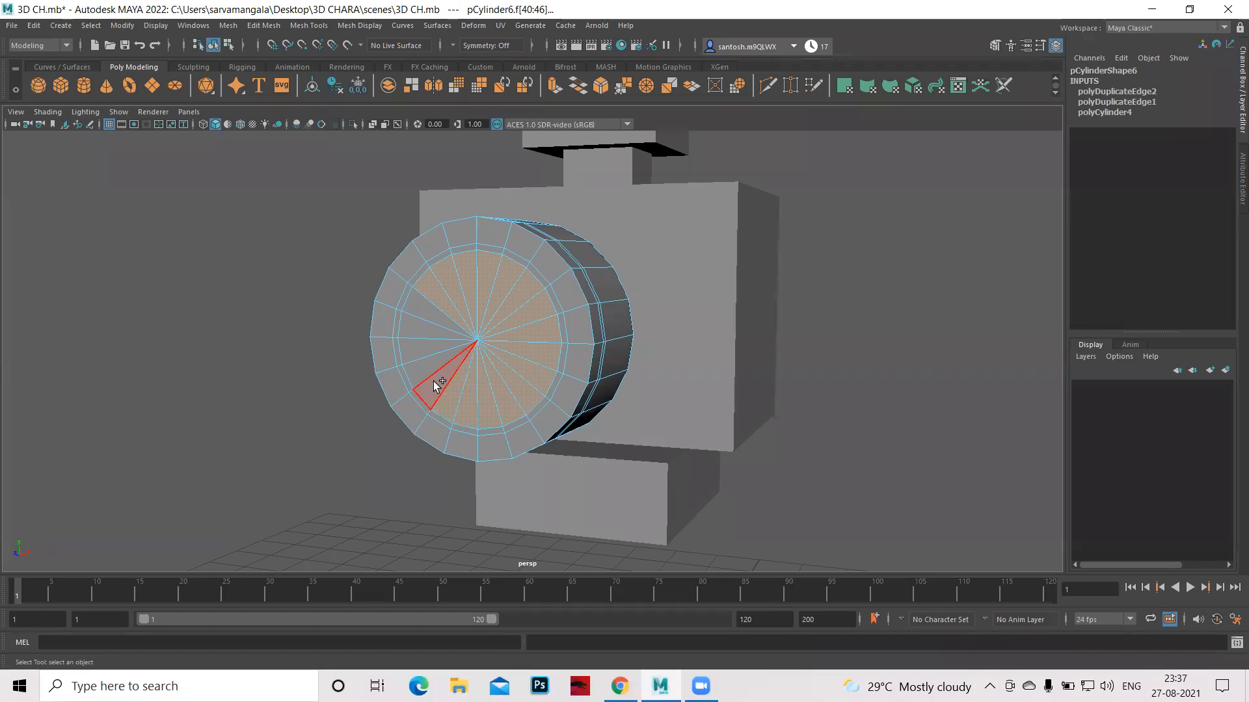
pyautogui.keyDown('shift'); pyautogui.click(421, 351); pyautogui.keyUp('shift')
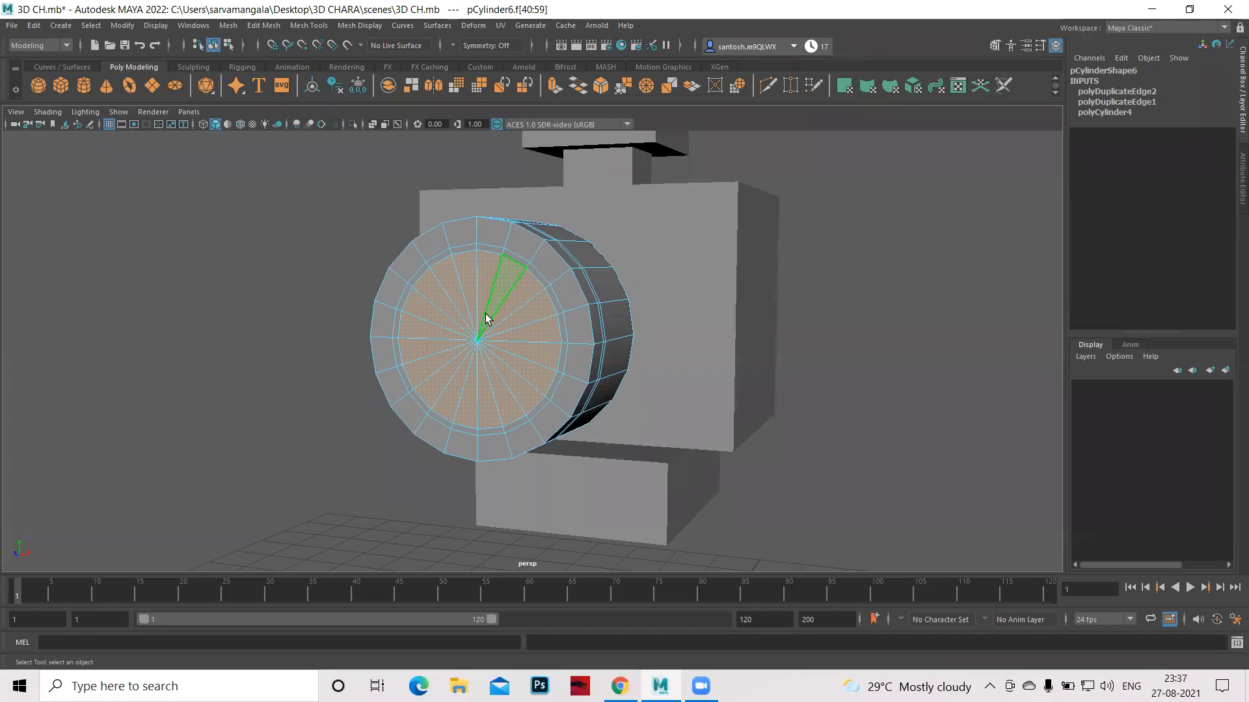
pyautogui.keyDown('shift'); pyautogui.moveTo(486, 315); pyautogui.dragTo(490, 350, button='right'); pyautogui.keyUp('shift')
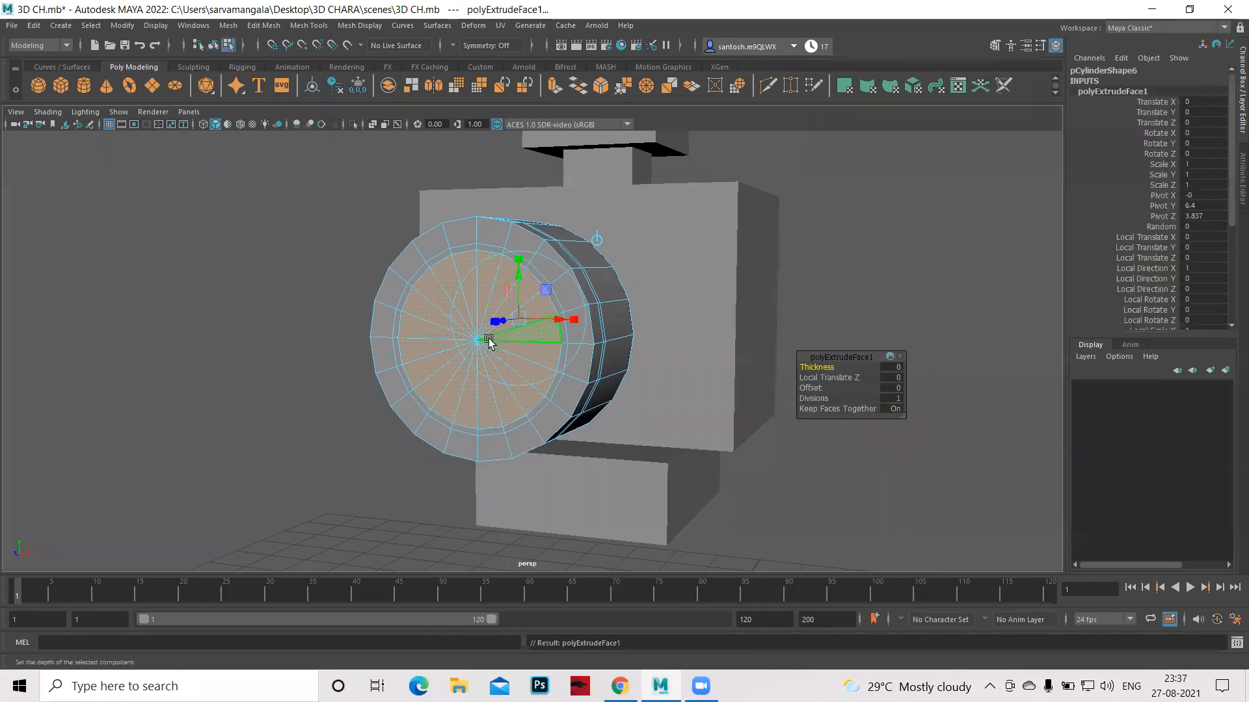
pyautogui.press('w')
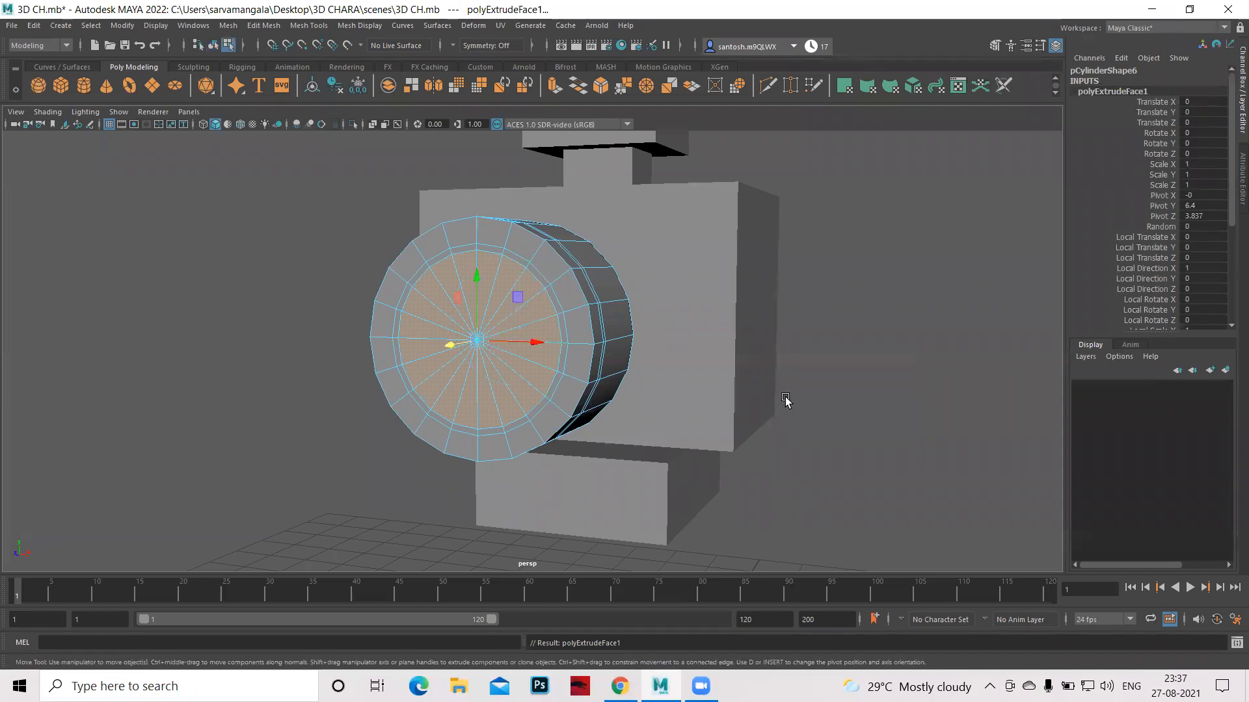
pyautogui.press('space')
pyautogui.press('space')
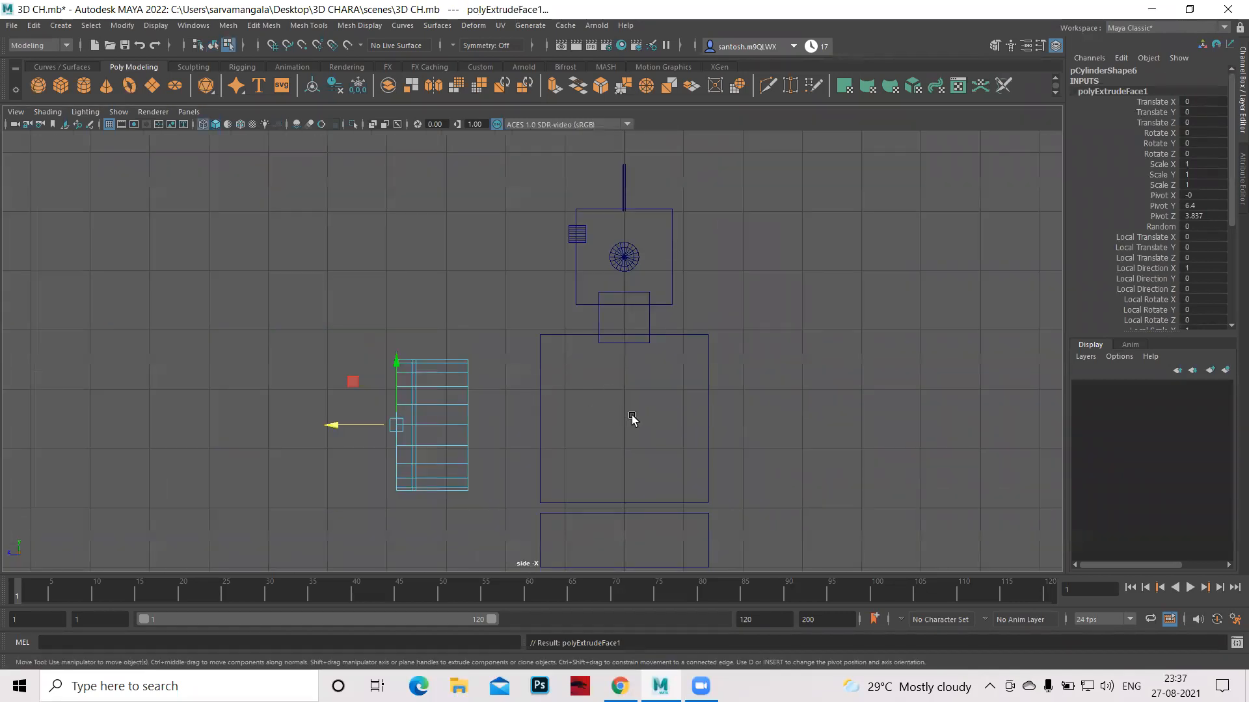
pyautogui.press('space')
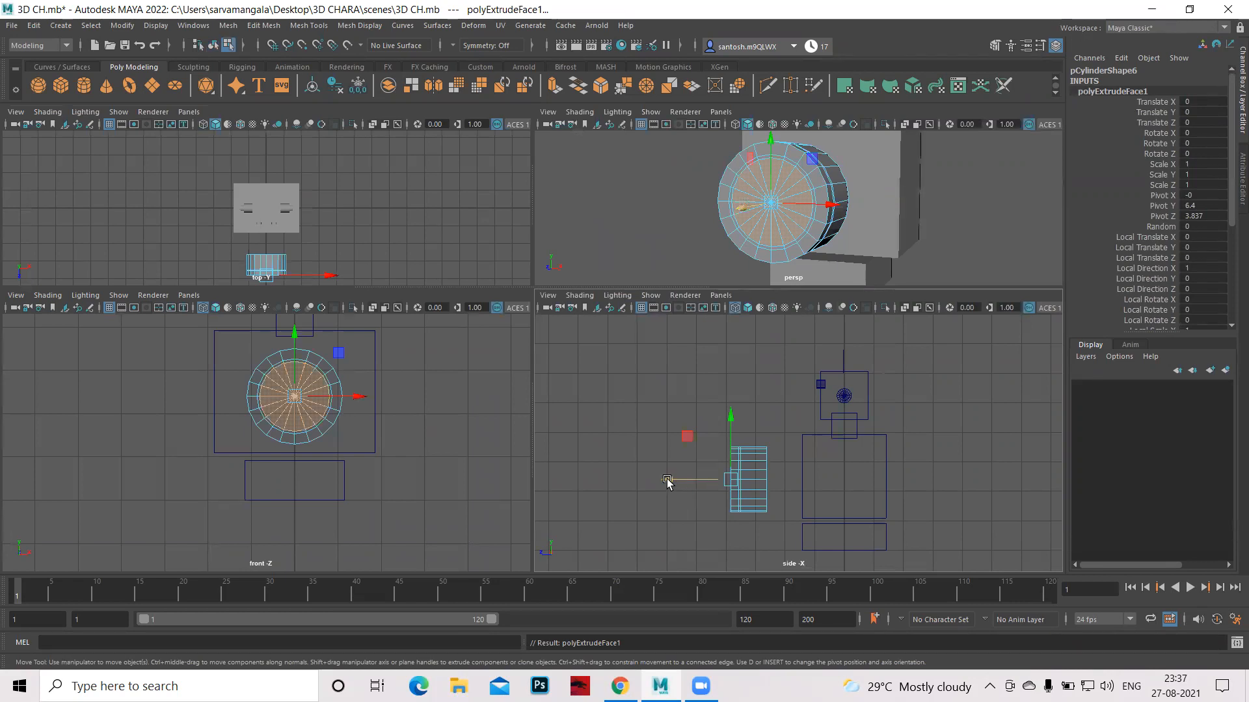
pyautogui.moveTo(667, 482); pyautogui.dragTo(673, 483)
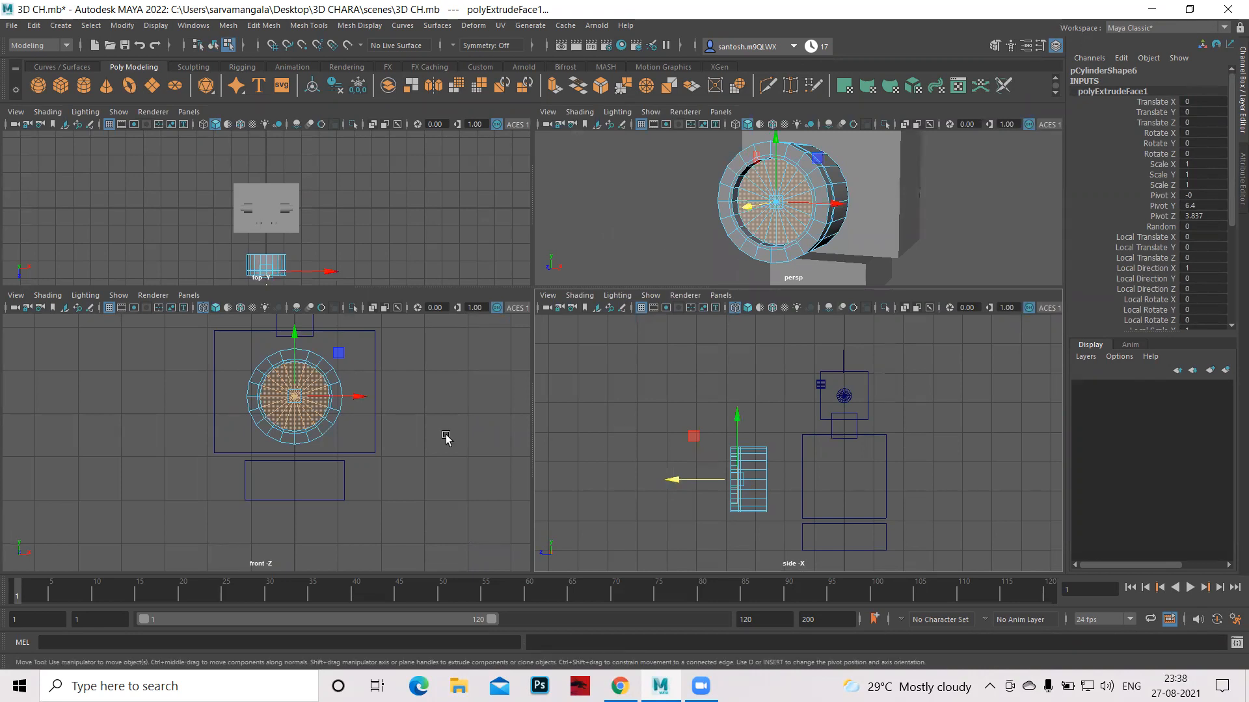
# Return to object mode and move the whole cylinder back into the torso's front to about Translate Z 1.585.
pyautogui.press('space')
pyautogui.moveTo(729, 226); pyautogui.dragTo(600, 223, button='right')
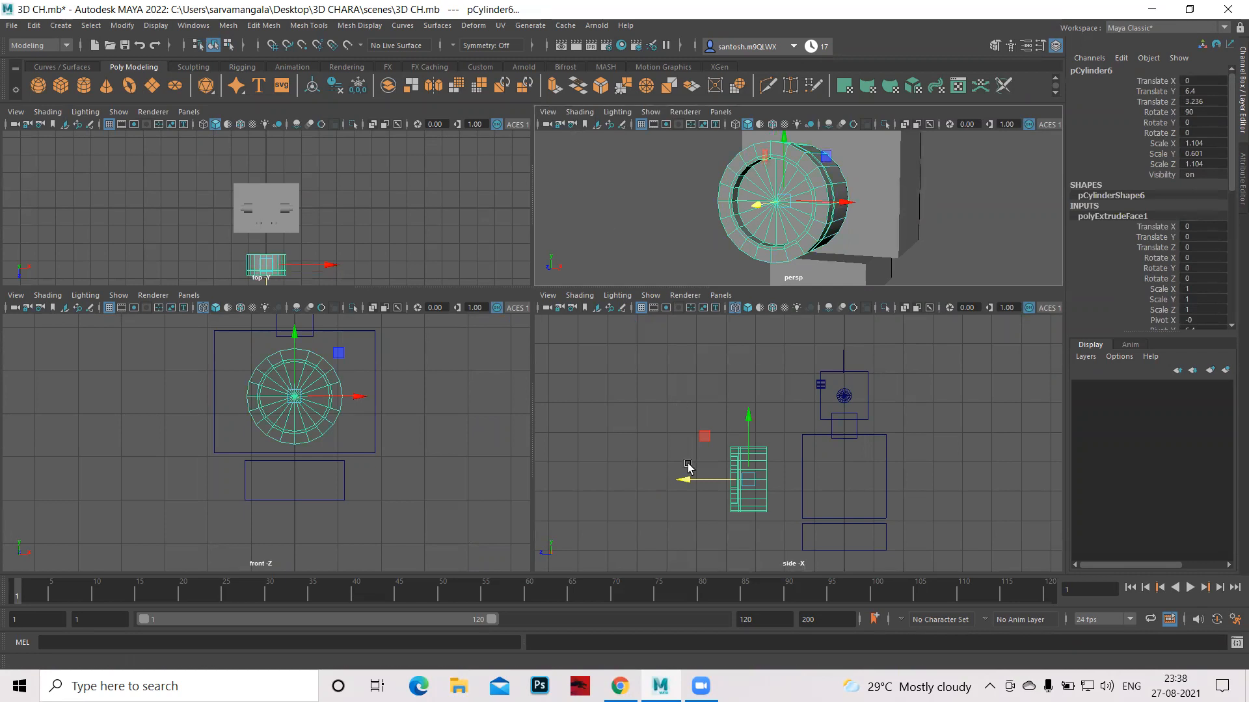
pyautogui.moveTo(683, 480); pyautogui.dragTo(732, 479)
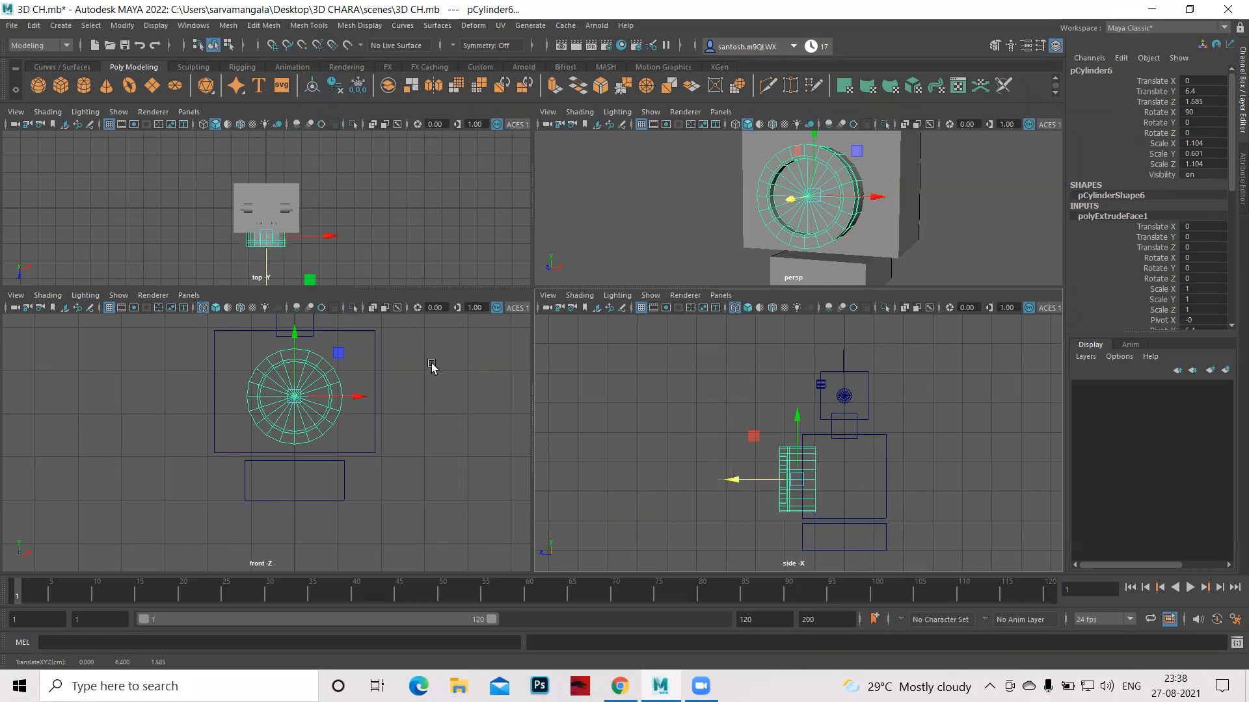
pyautogui.click(431, 363)
# Add a new polygon cube and raise it to the chest in the front view, at about Translate Y 6.678.
pyautogui.press('space')
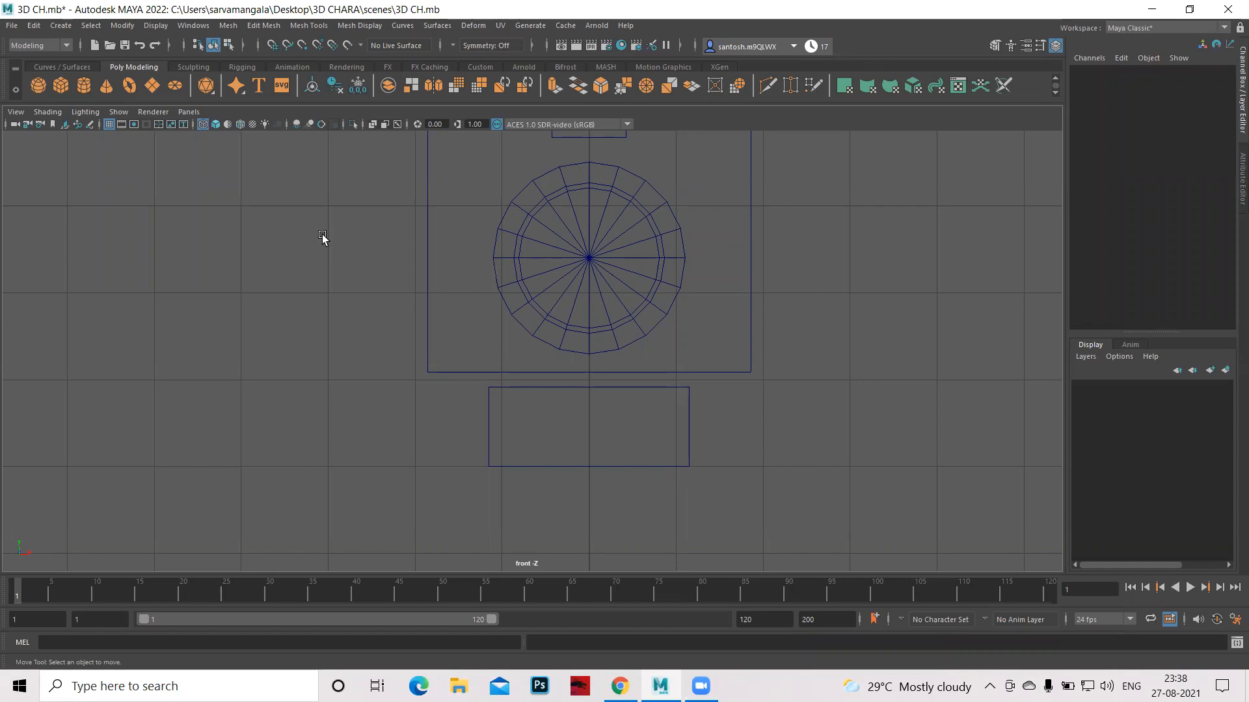
pyautogui.click(62, 82)
pyautogui.click(60, 80)
pyautogui.keyDown('alt'); pyautogui.moveTo(799, 424); pyautogui.dragTo(661, 438, button='right'); pyautogui.keyUp('alt')
pyautogui.moveTo(550, 437); pyautogui.dragTo(549, 269)
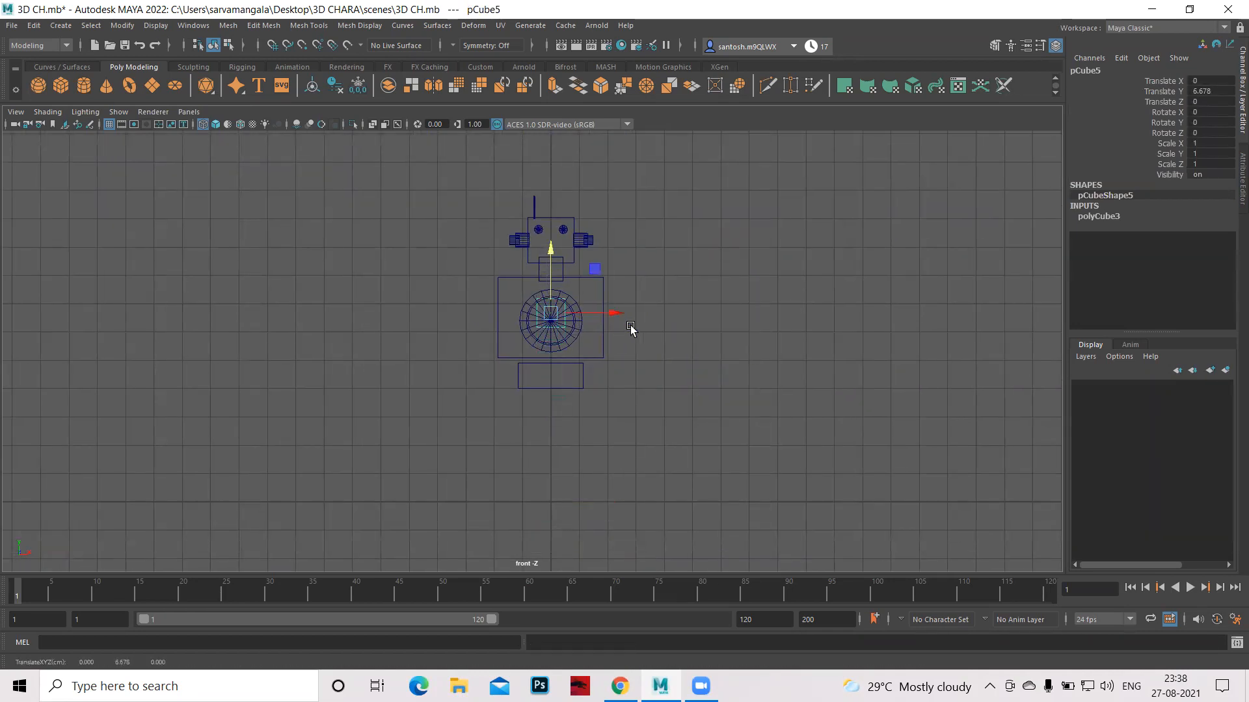
# Move the new cube to the chest's left side and out in front of the torso, at about Translate X -1.262, Z 3.192.
pyautogui.moveTo(618, 316); pyautogui.dragTo(583, 315)
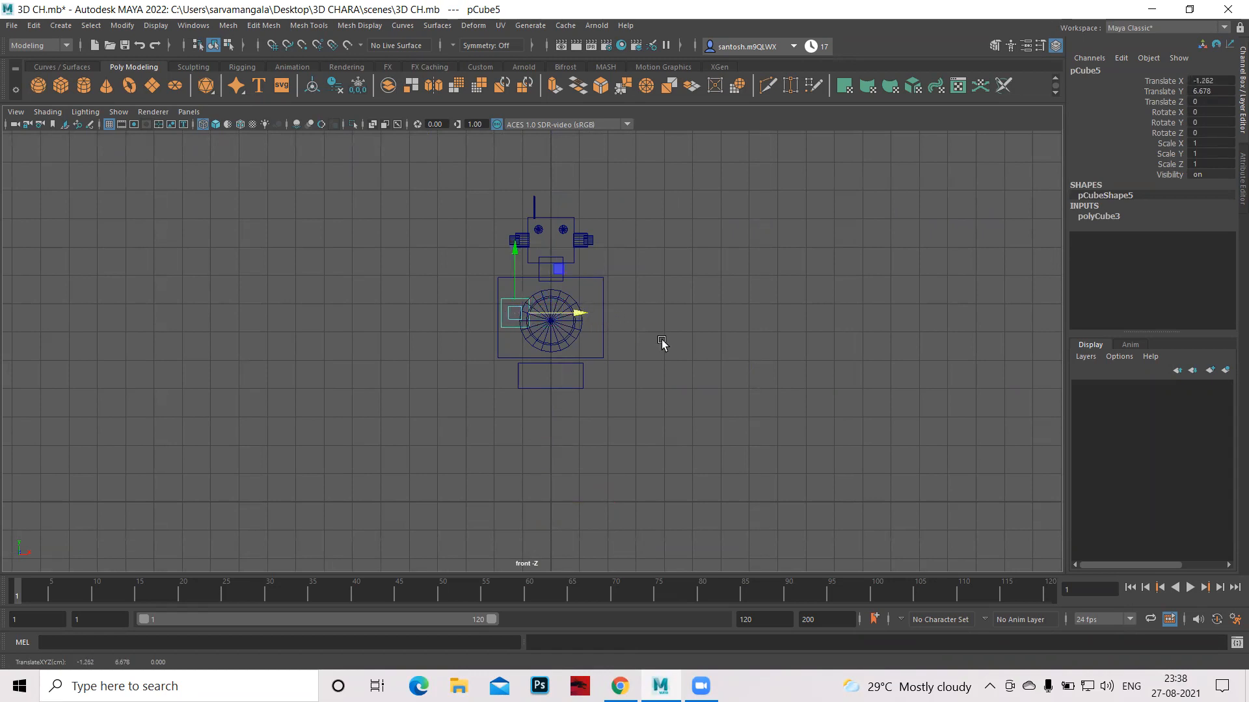
pyautogui.press('space')
pyautogui.moveTo(783, 472); pyautogui.dragTo(683, 467)
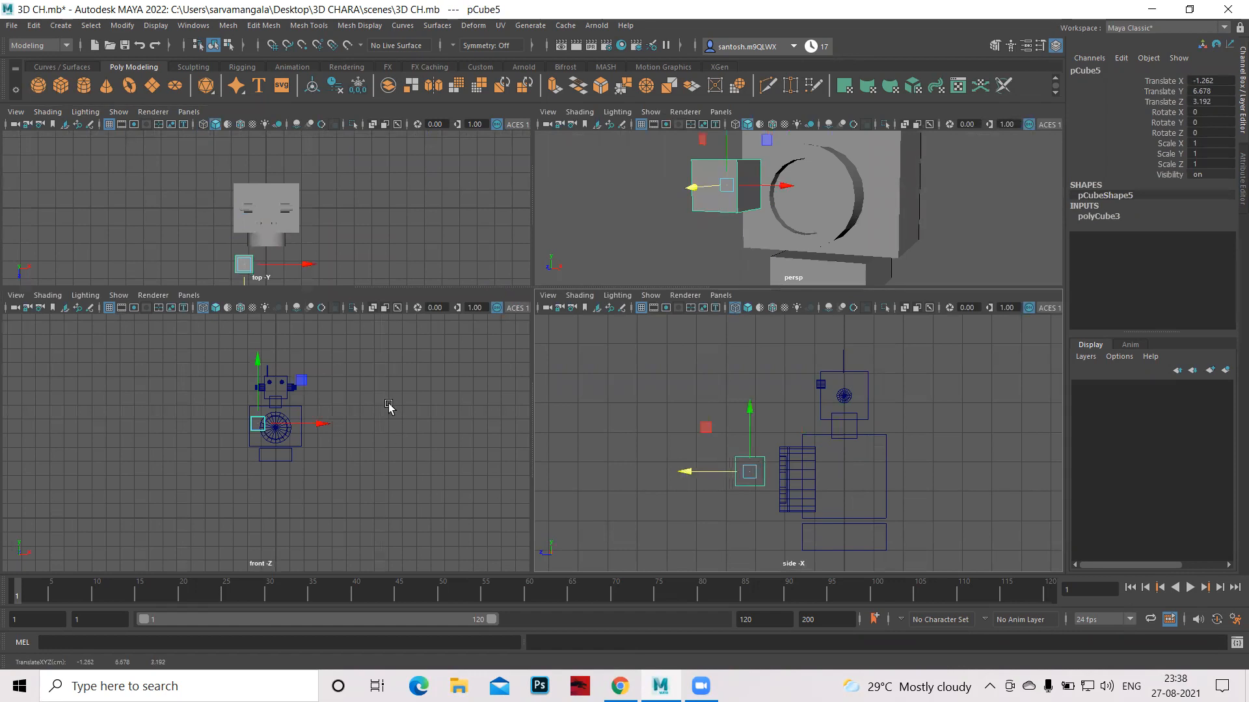
# Flatten the cube to about Scale Y 0.456 and align it with the torso's left edge at about Translate X -1.347, Y 6.272.
pyautogui.press('space')
pyautogui.scroll(5, 808, 454)
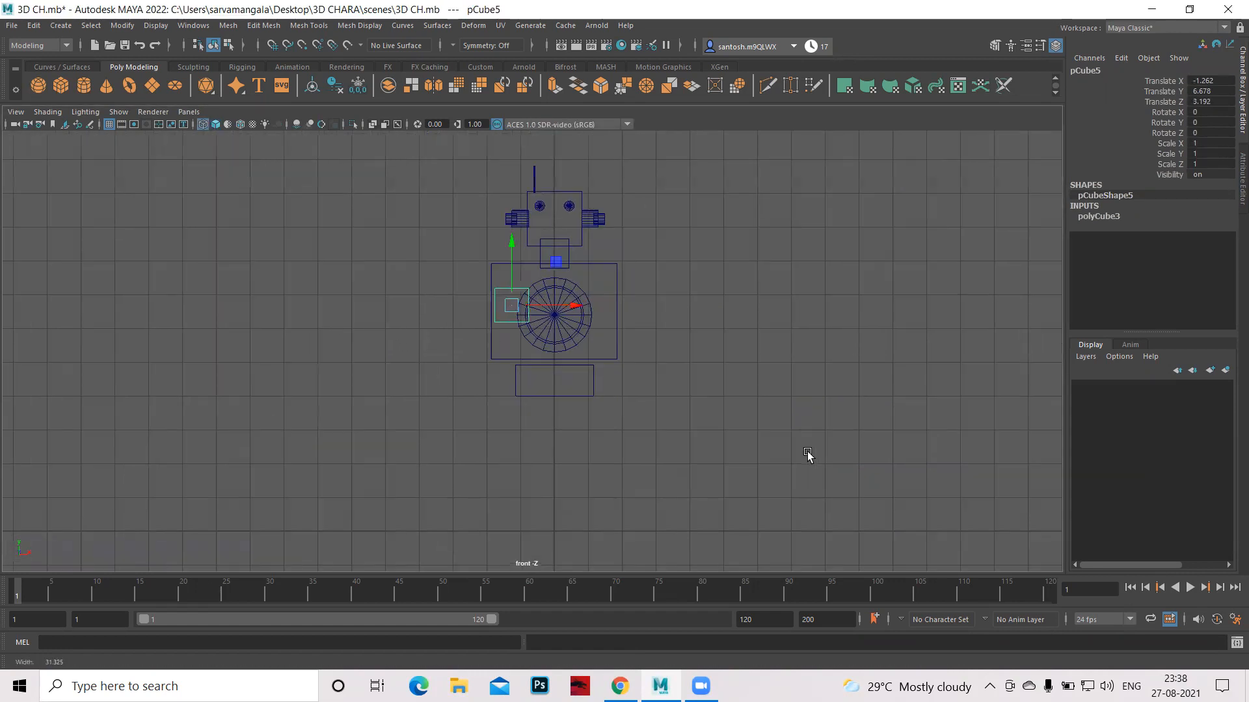
pyautogui.scroll(5, 714, 349)
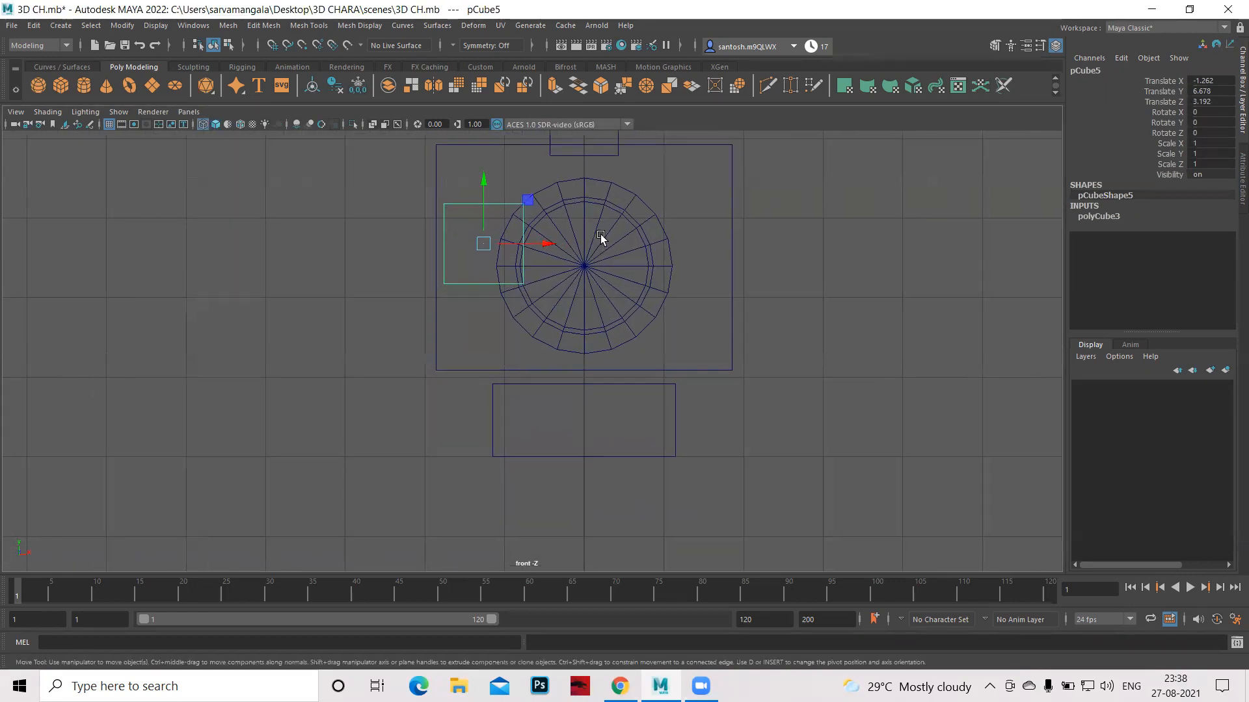
pyautogui.scroll(4, 718, 366)
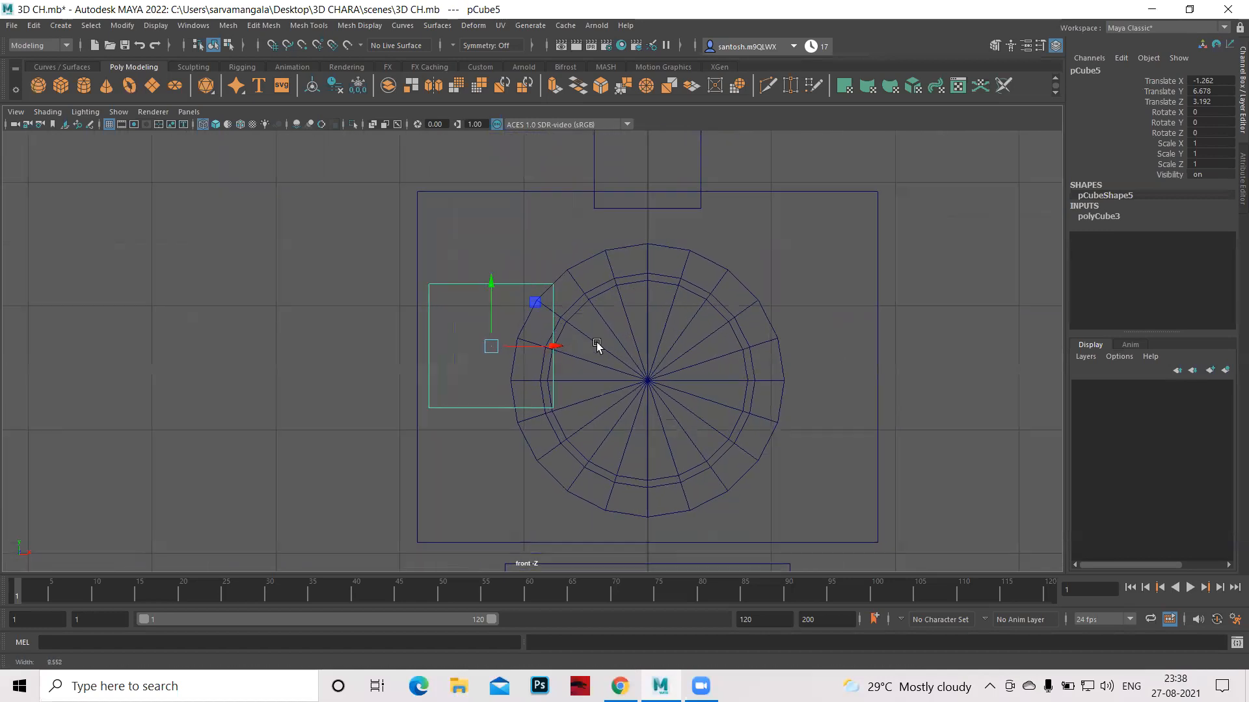
pyautogui.press('r')
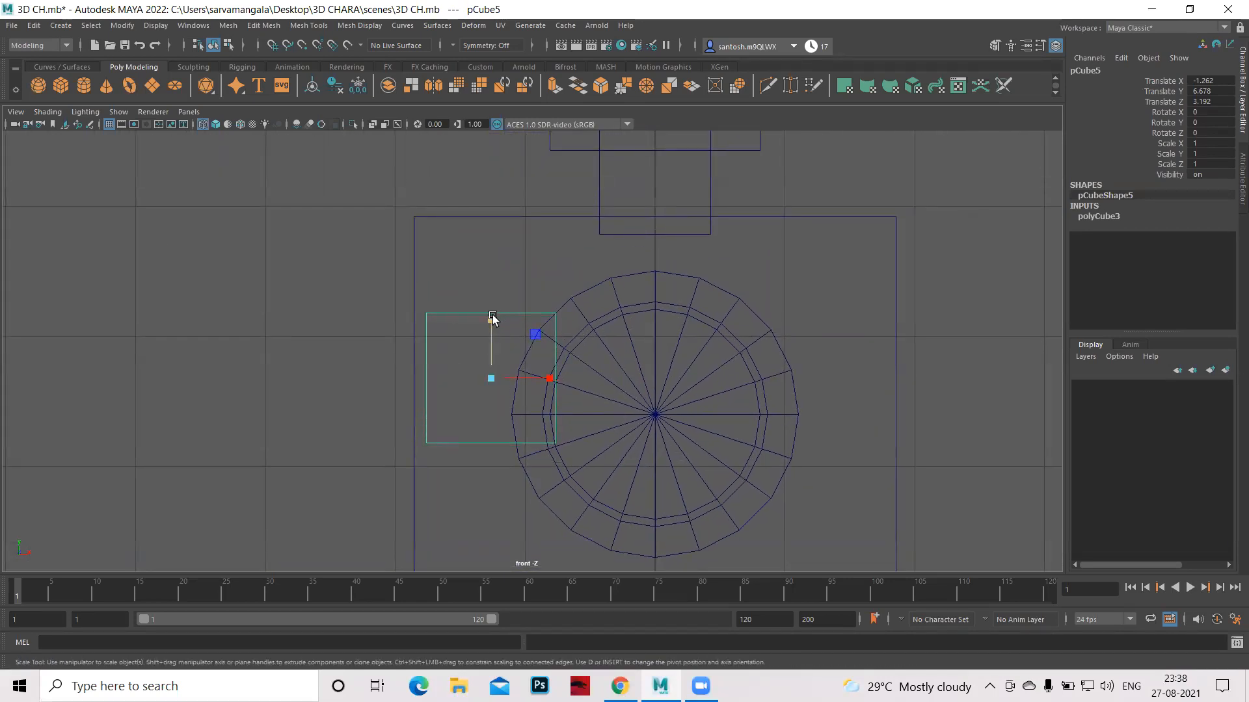
pyautogui.moveTo(491, 321); pyautogui.dragTo(496, 353)
pyautogui.press('w')
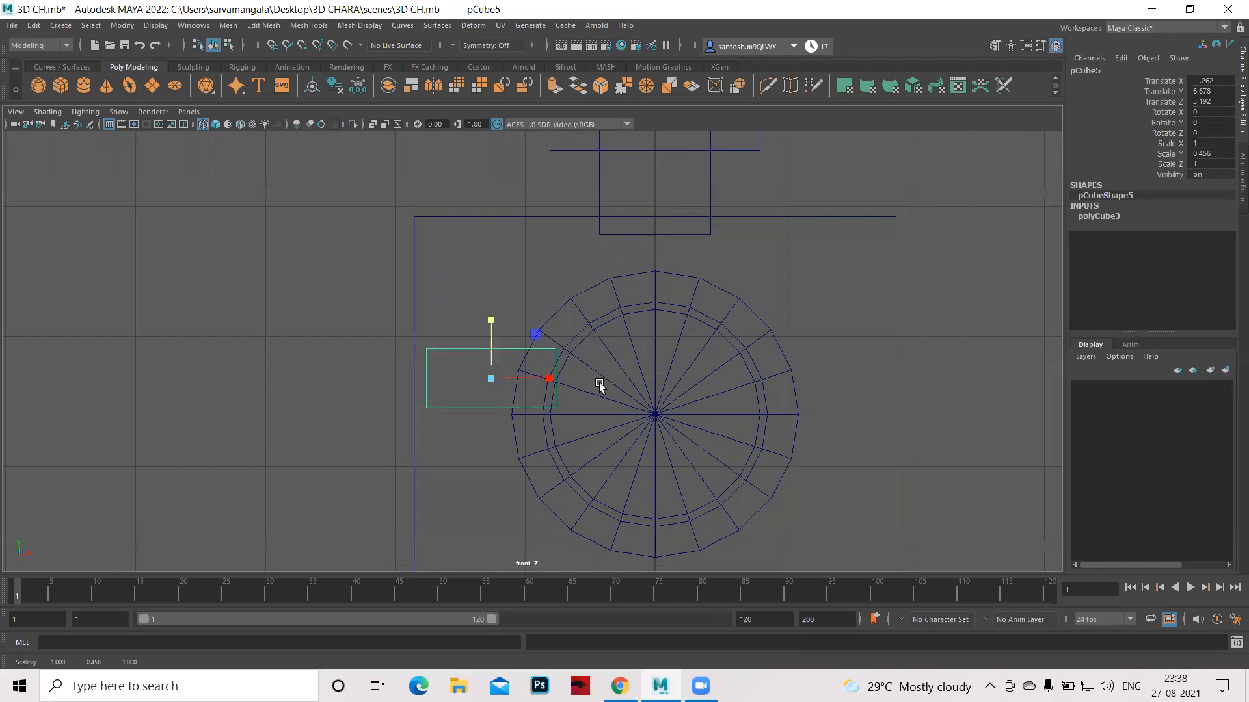
pyautogui.moveTo(491, 318); pyautogui.dragTo(492, 370)
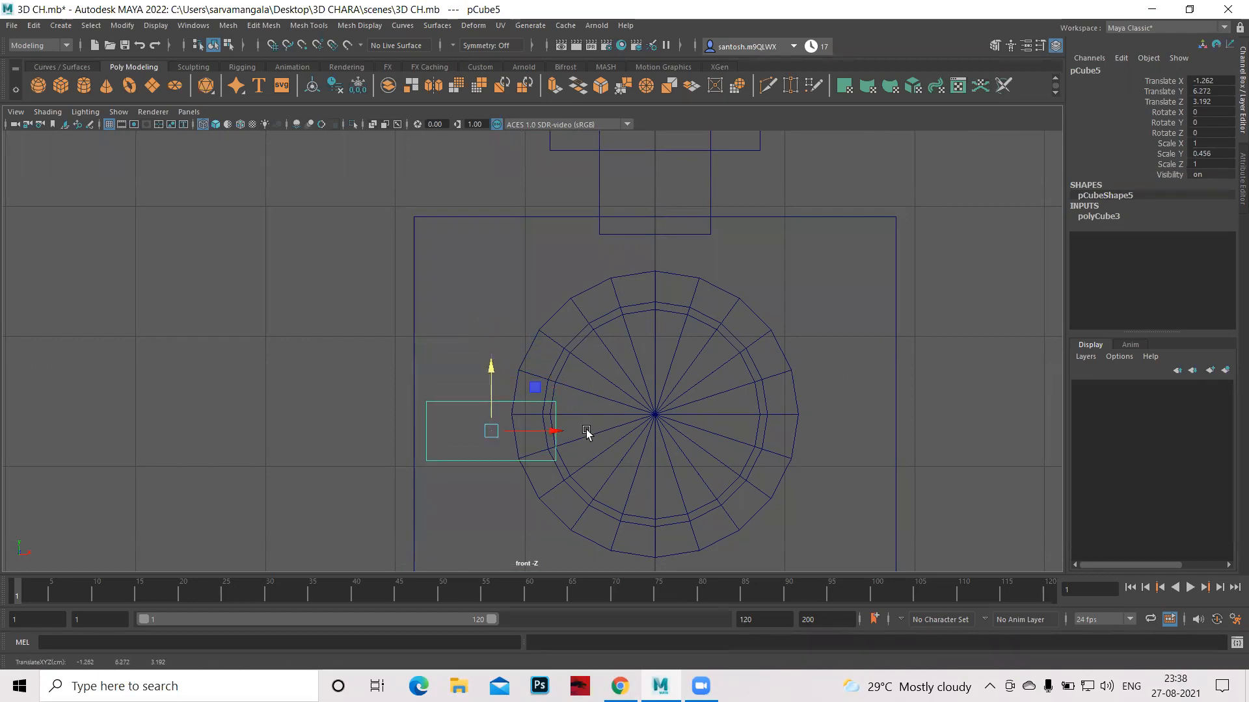
pyautogui.moveTo(552, 432); pyautogui.dragTo(542, 434)
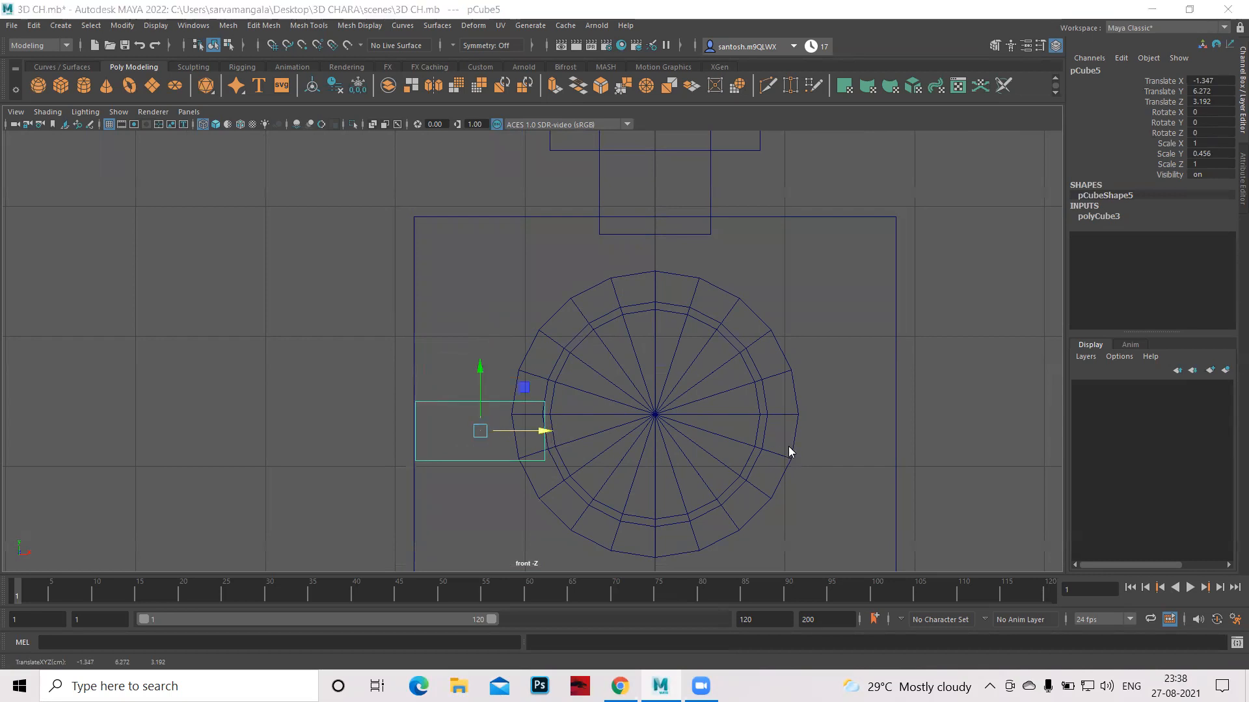
# Reduce the flattened cube's depth in the side view to about Scale Z 0.567.
pyautogui.press('space')
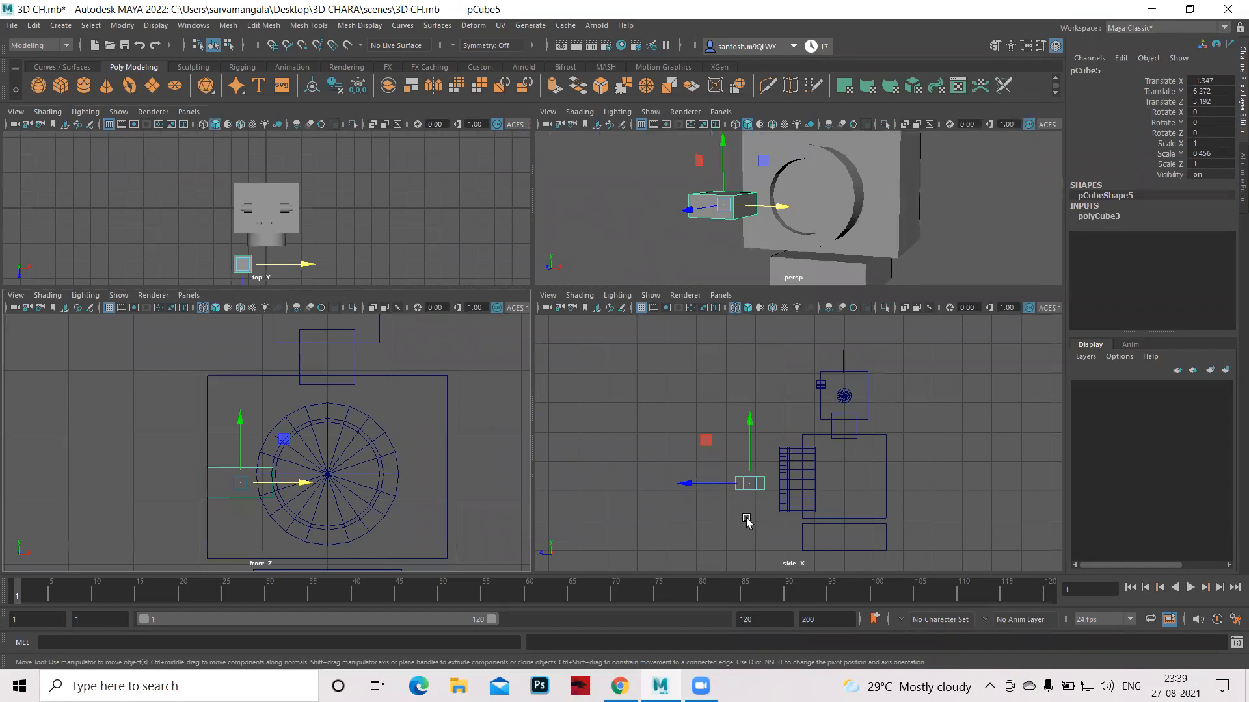
pyautogui.scroll(5, 853, 518)
pyautogui.scroll(3, 828, 471)
pyautogui.press('r')
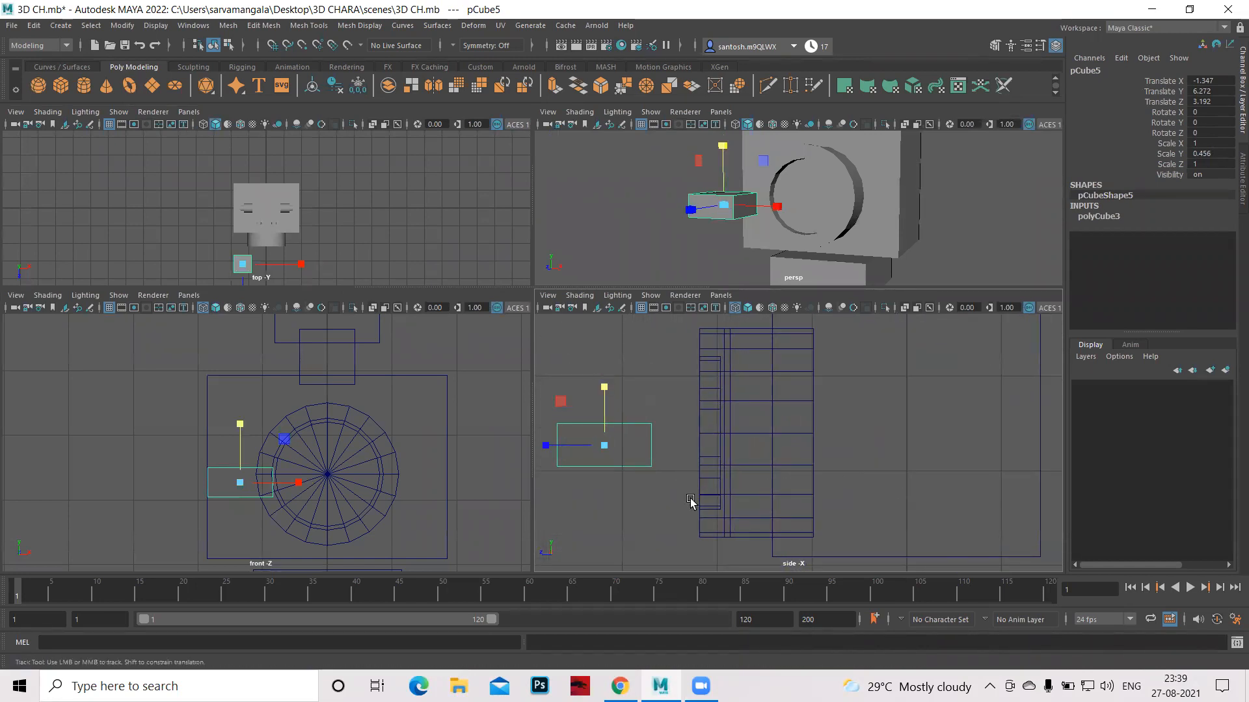
pyautogui.keyDown('alt'); pyautogui.moveTo(690, 501); pyautogui.dragTo(761, 439, button='middle'); pyautogui.keyUp('alt')
pyautogui.moveTo(618, 384); pyautogui.dragTo(649, 386)
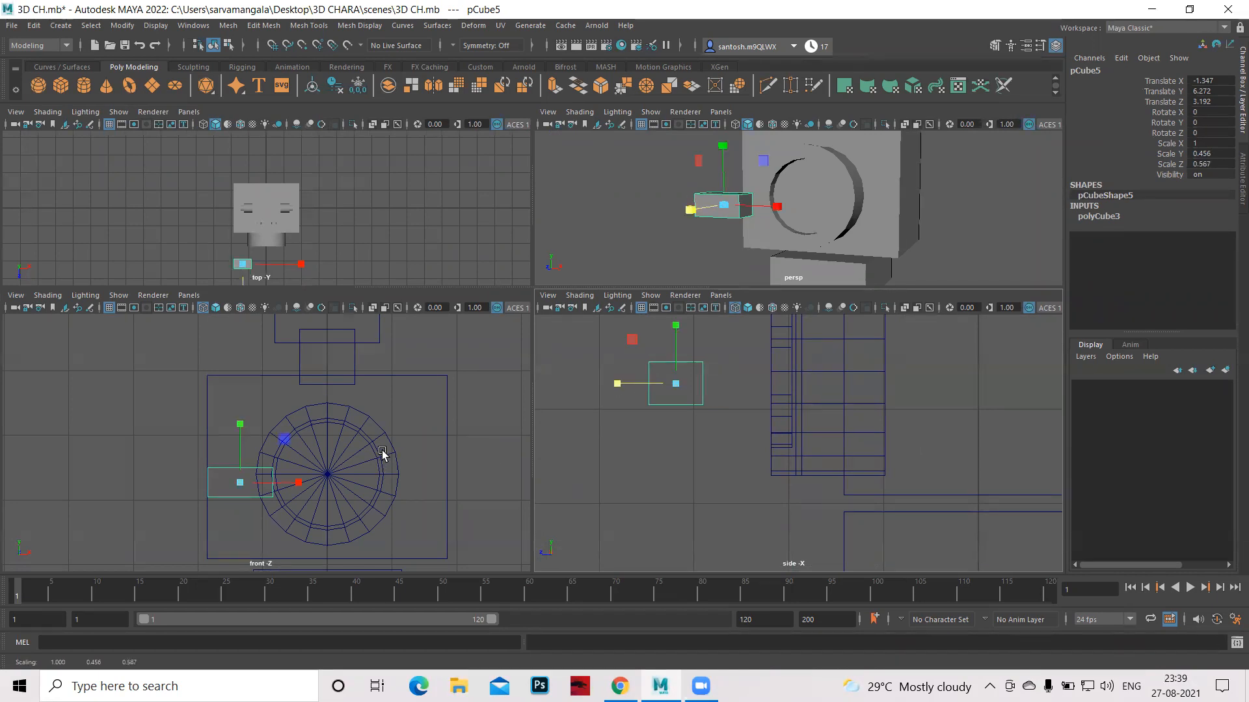
# Duplicate the bar and move the copy to the torso's opposite edge, at about Translate X 1.348.
pyautogui.press('space')
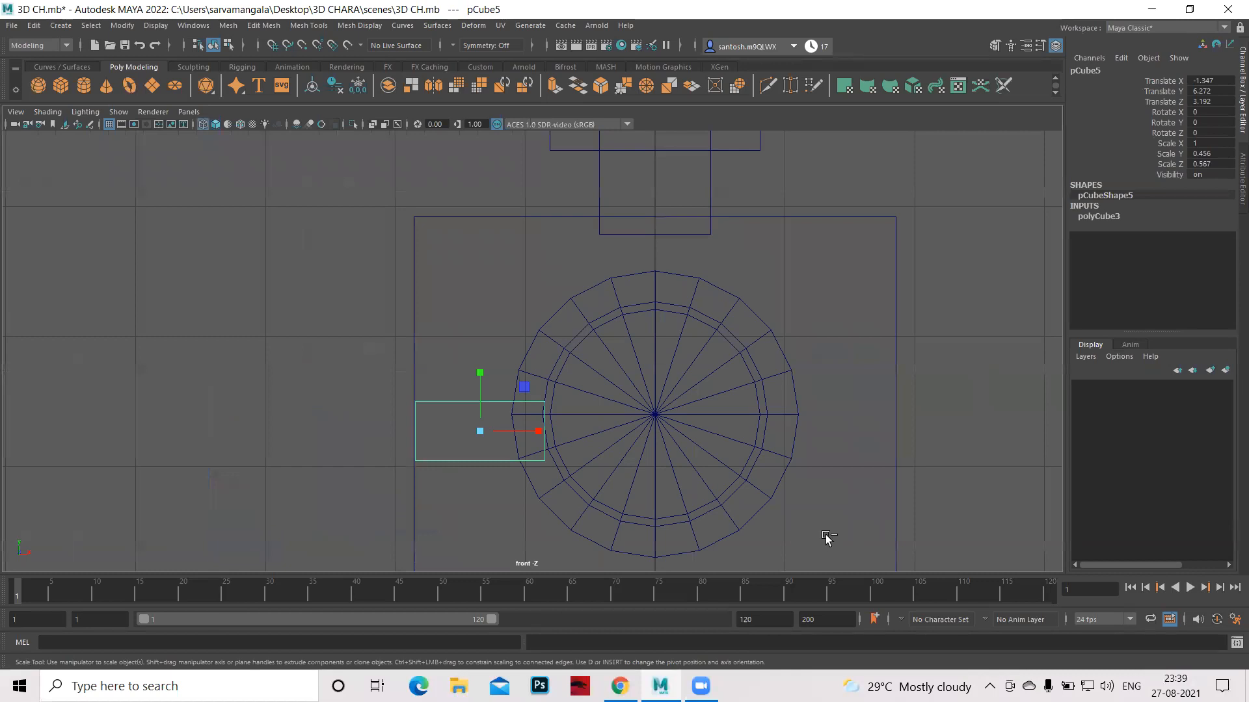
pyautogui.hotkey('ctrl', 'd')
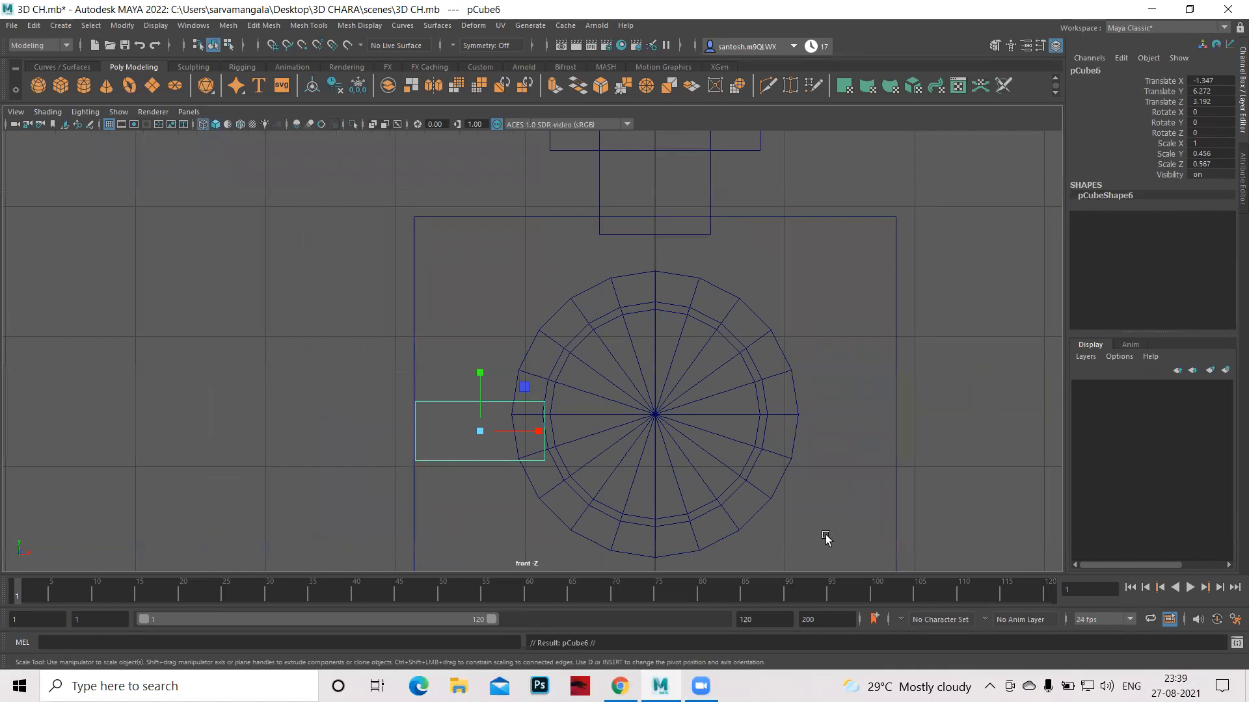
pyautogui.press('w')
pyautogui.moveTo(543, 432); pyautogui.dragTo(895, 457)
pyautogui.keyDown('alt'); pyautogui.moveTo(965, 455); pyautogui.dragTo(898, 447, button='right'); pyautogui.keyUp('alt')
pyautogui.scroll(-3, 897, 445)
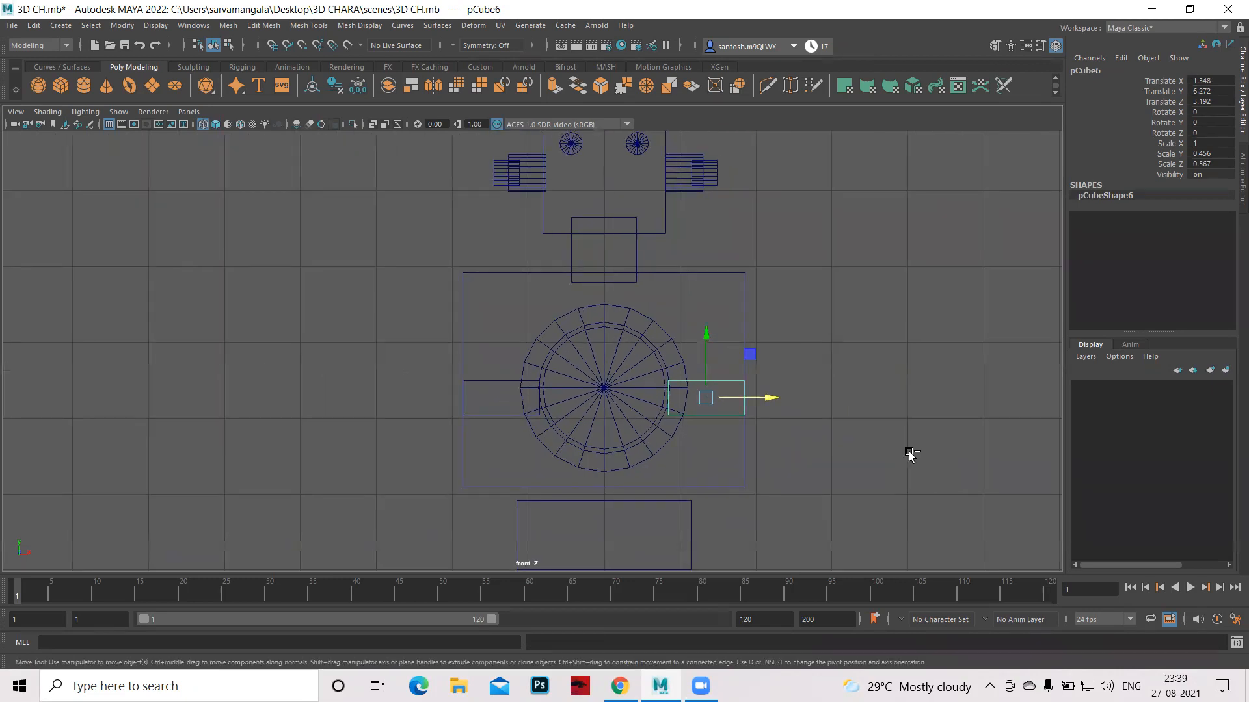
# Copy the bar to the top centre of the disc, at about Translate X 0.045, Y 7.446, and set its Rotate Z to 90.
pyautogui.keyDown('shift'); pyautogui.moveTo(706, 337); pyautogui.dragTo(707, 248); pyautogui.keyUp('shift')
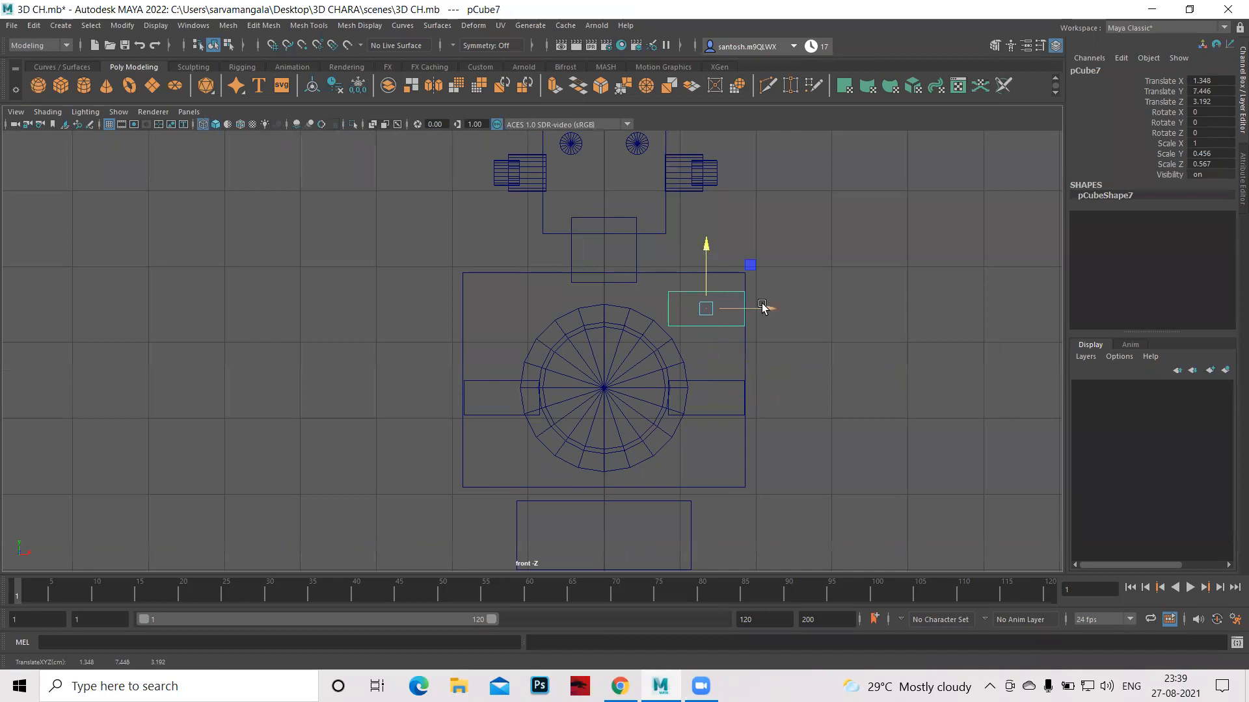
pyautogui.moveTo(773, 310); pyautogui.dragTo(671, 310)
pyautogui.press('e')
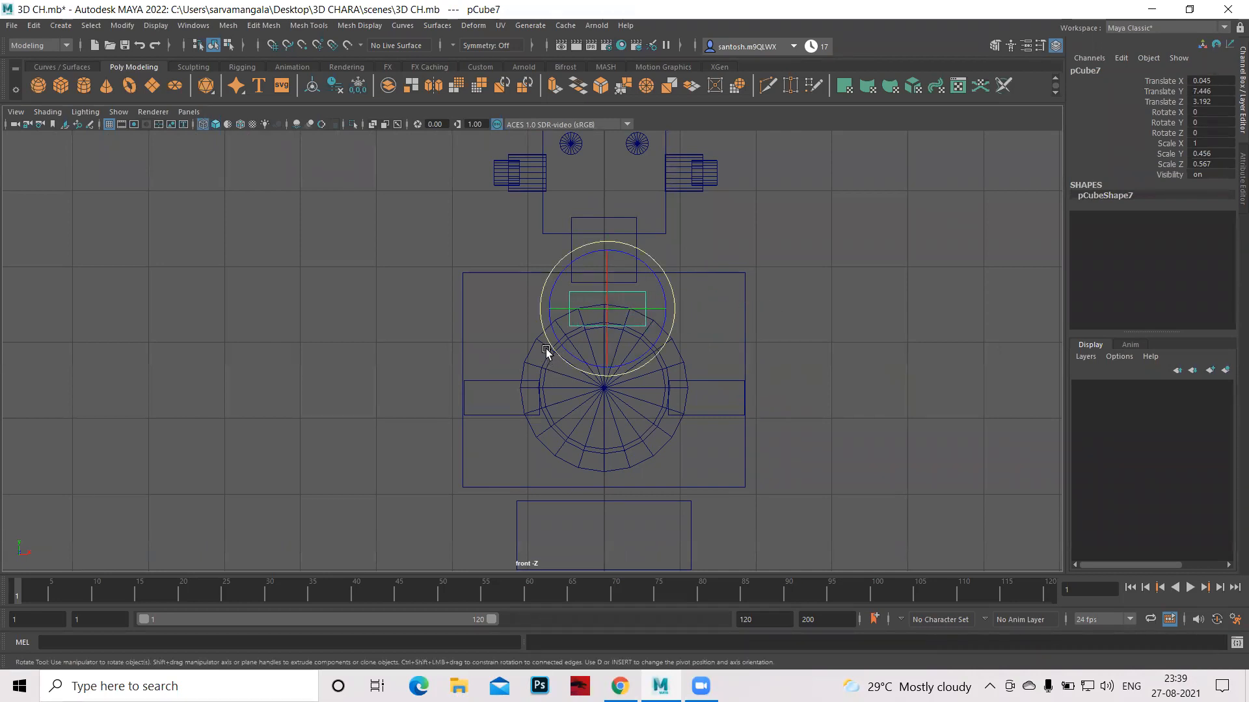
pyautogui.moveTo(544, 334); pyautogui.dragTo(683, 349)
pyautogui.doubleClick(1223, 133)
pyautogui.press('BackSpace')
pyautogui.press('Return')
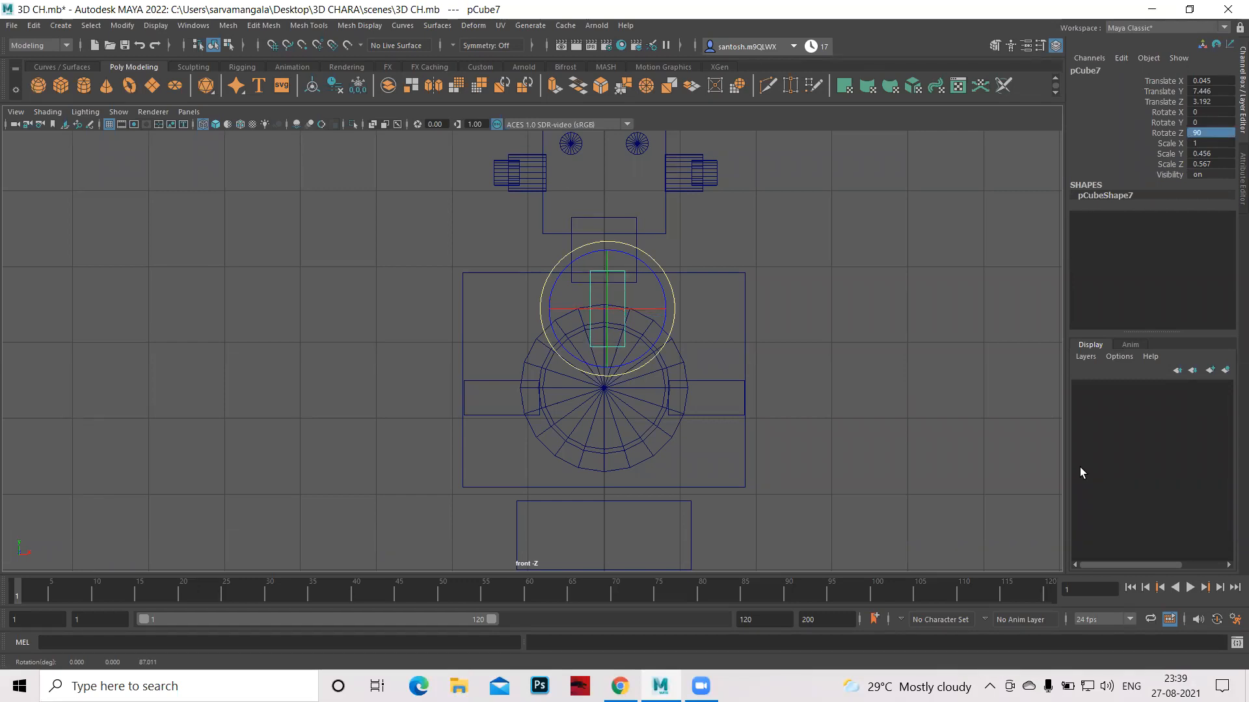
# Duplicate the vertical bar and lower the copy to the disc's bottom edge, at about Translate Y 5.612.
pyautogui.hotkey('ctrl', 'd')
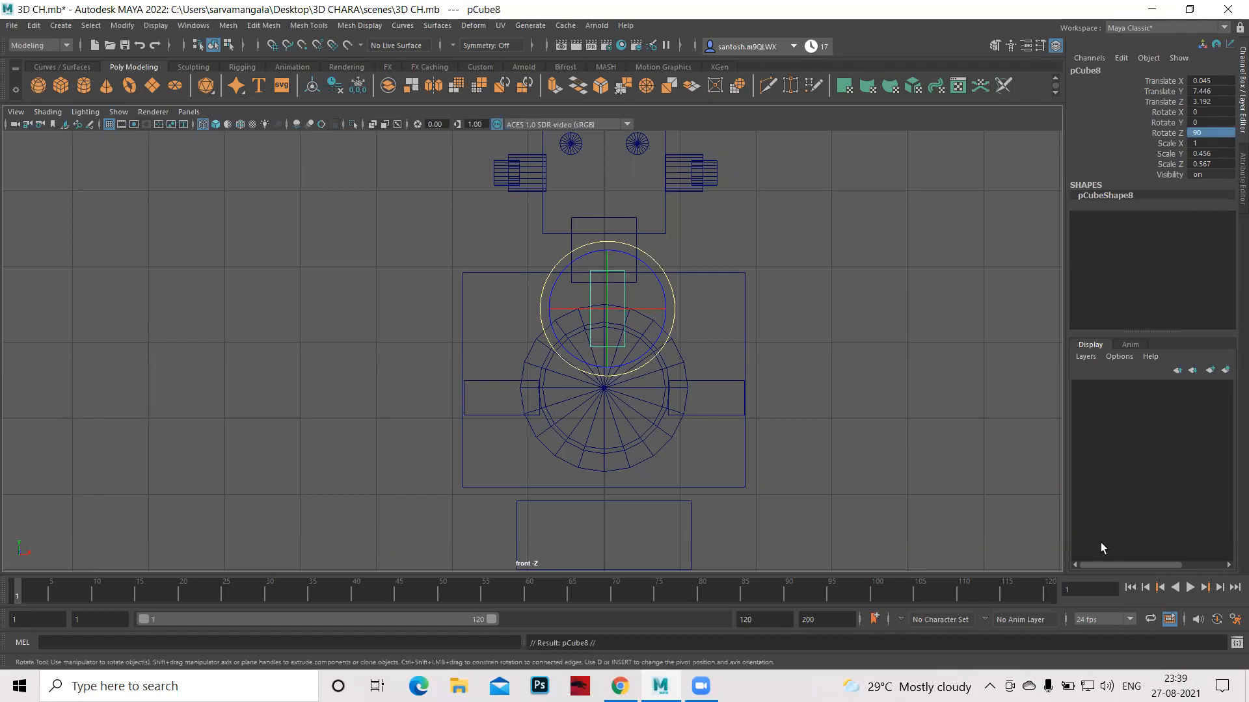
pyautogui.press('w')
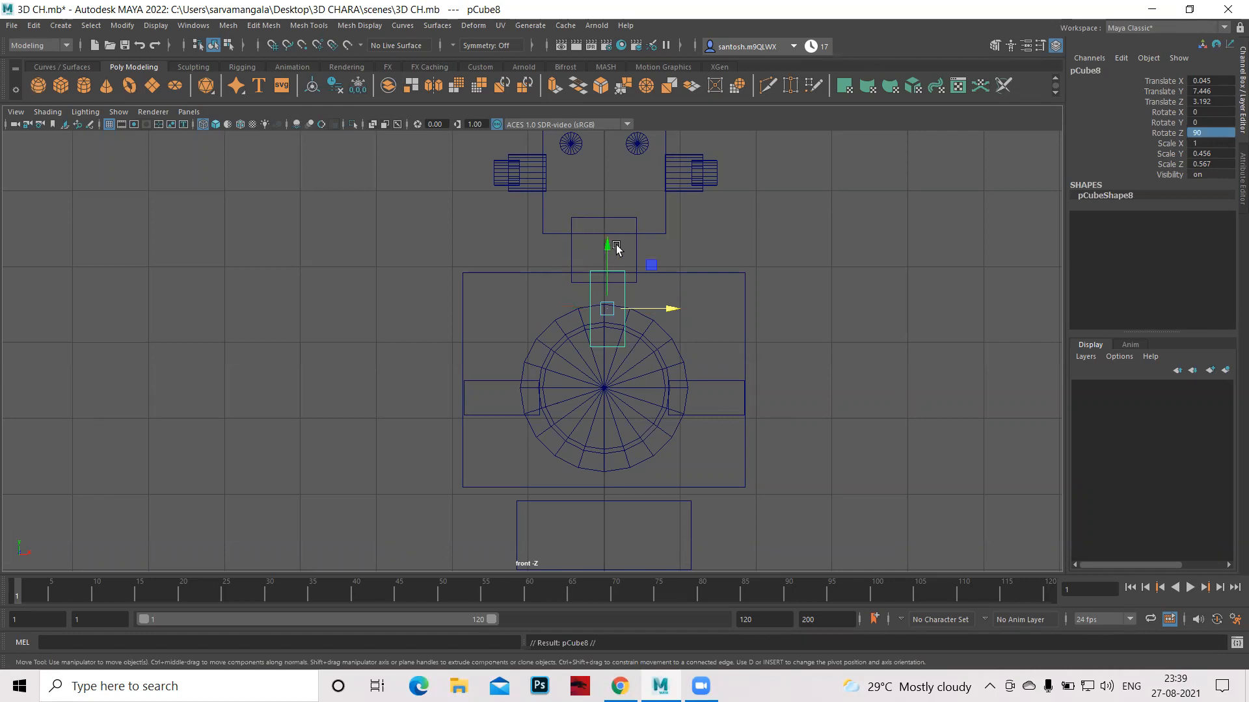
pyautogui.moveTo(607, 248); pyautogui.dragTo(618, 389)
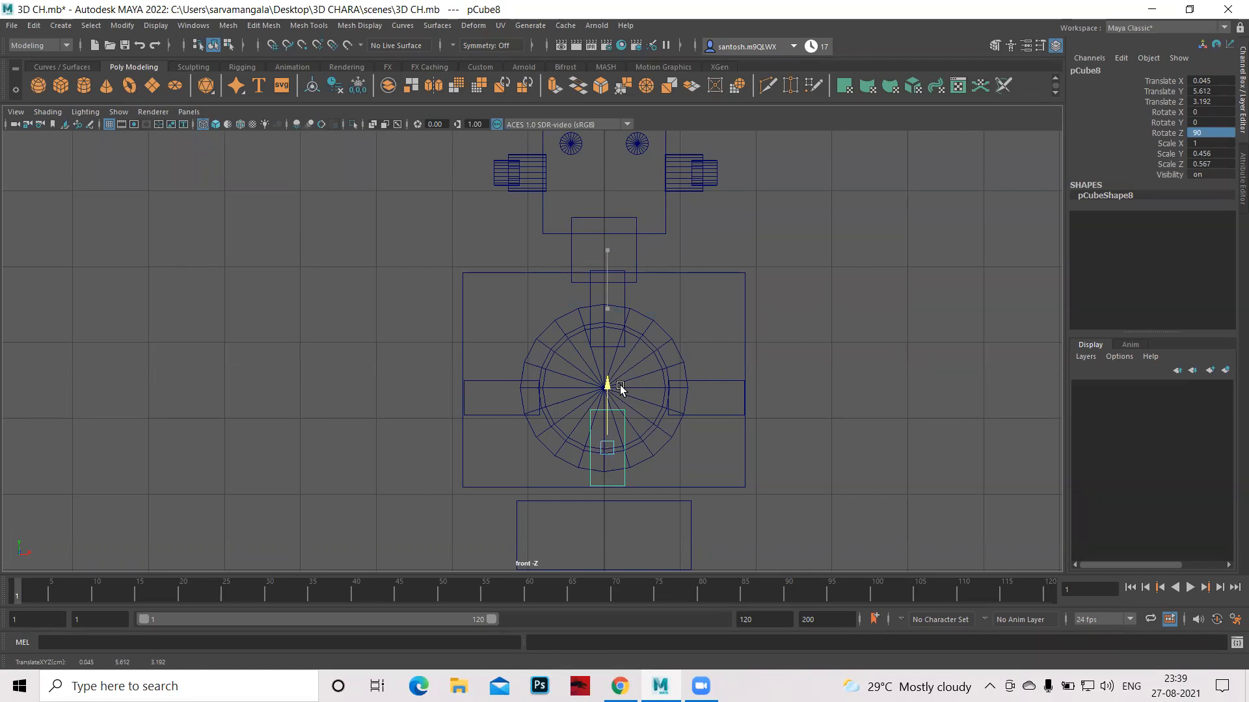
# Group the four bars around the chest disc and center the group's pivot.
pyautogui.click(487, 393)
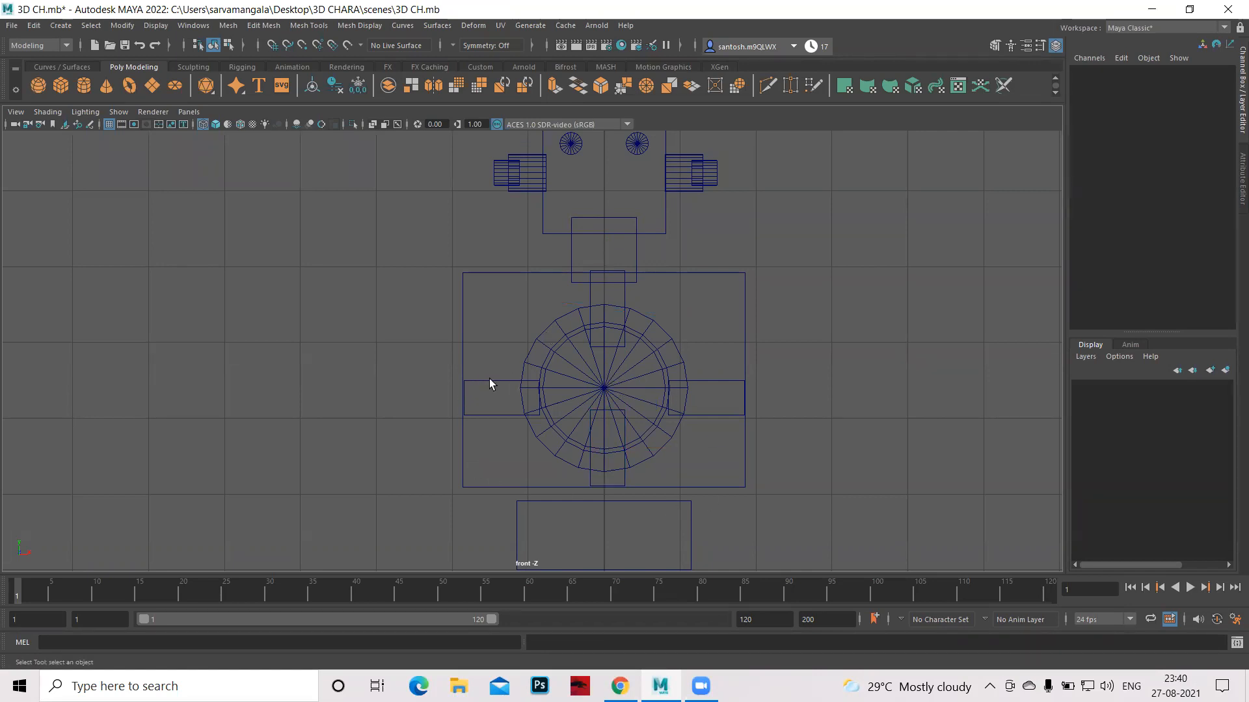
pyautogui.click(489, 386)
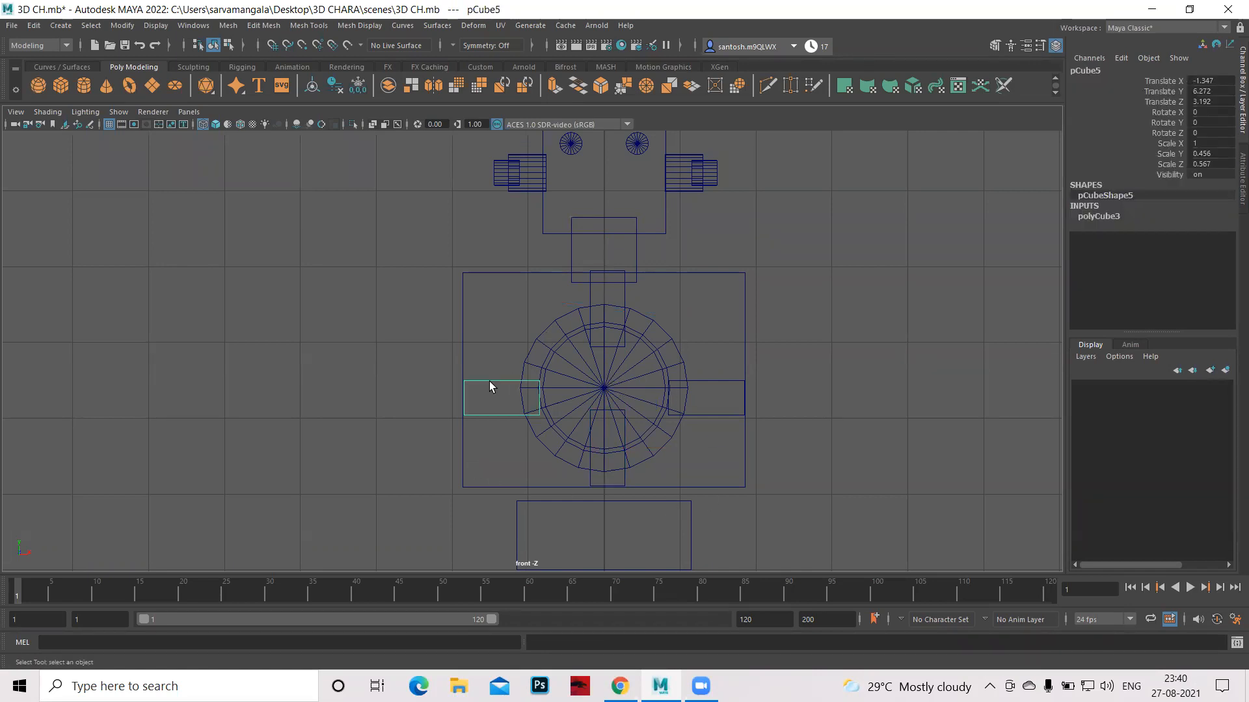
pyautogui.keyDown('shift'); pyautogui.click(589, 291); pyautogui.keyUp('shift')
pyautogui.keyDown('shift'); pyautogui.click(716, 381); pyautogui.keyUp('shift')
pyautogui.keyDown('shift'); pyautogui.click(623, 479); pyautogui.keyUp('shift')
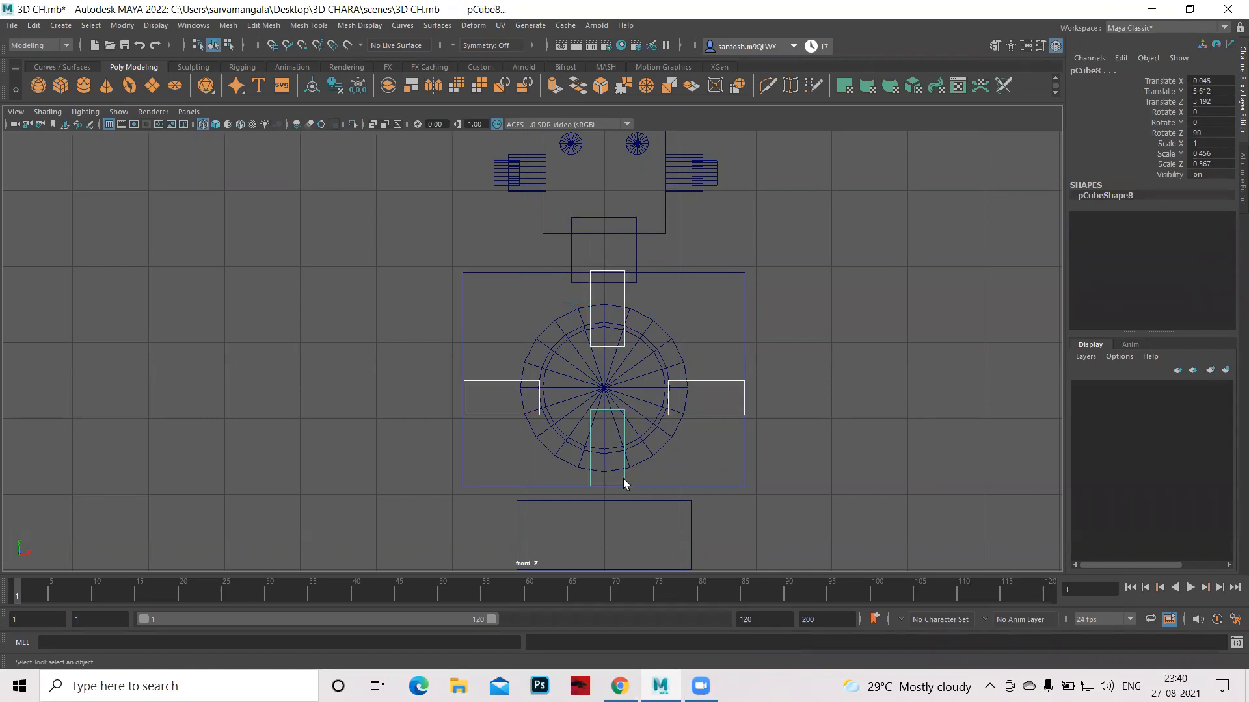
pyautogui.hotkey('ctrl', 'g')
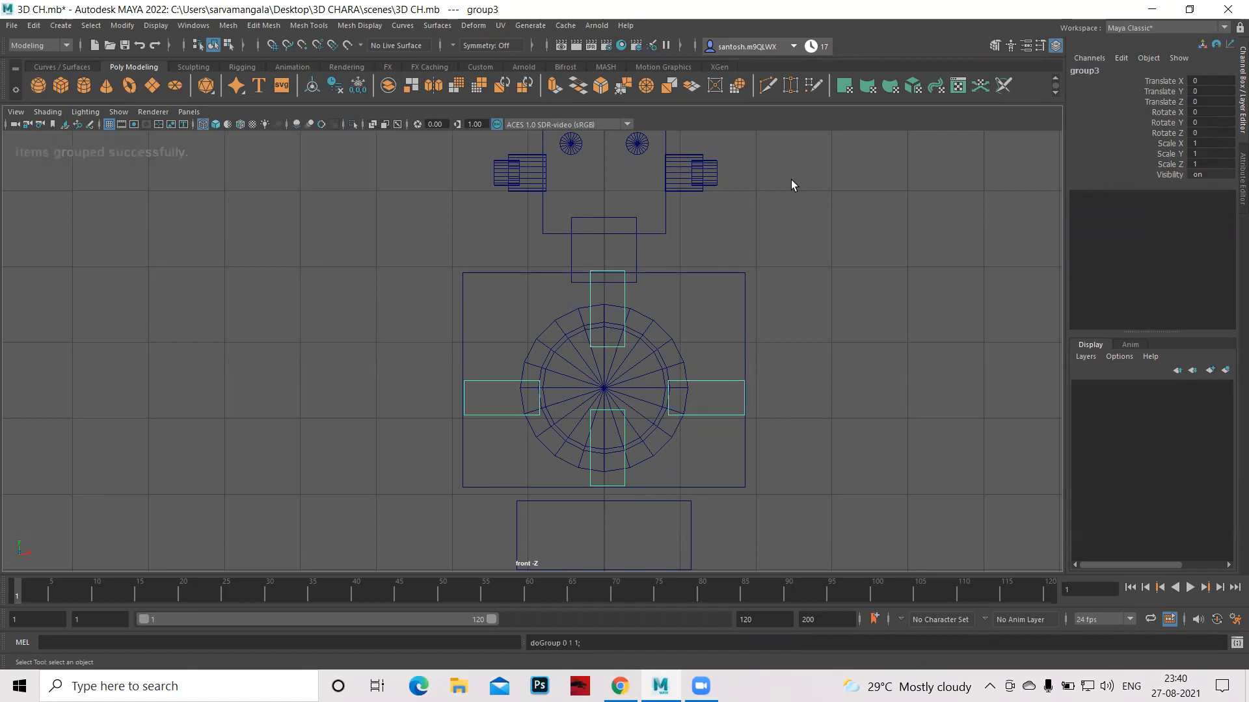
pyautogui.press('w')
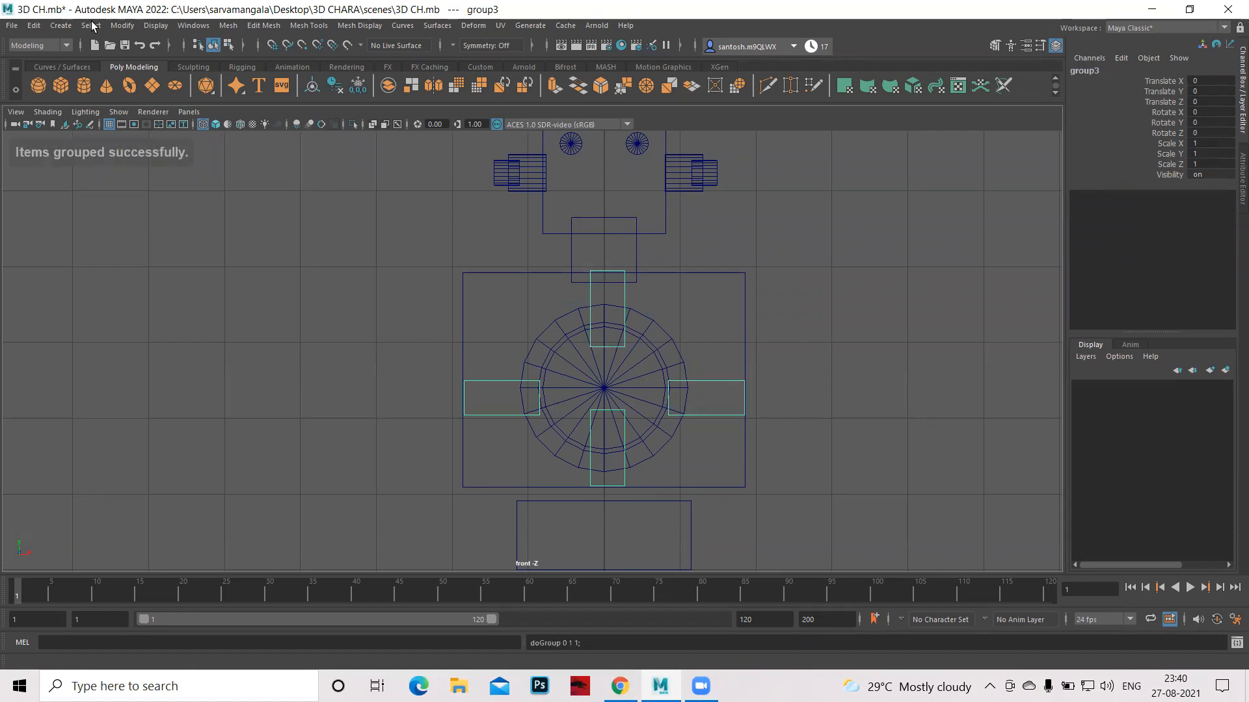
pyautogui.click(122, 26)
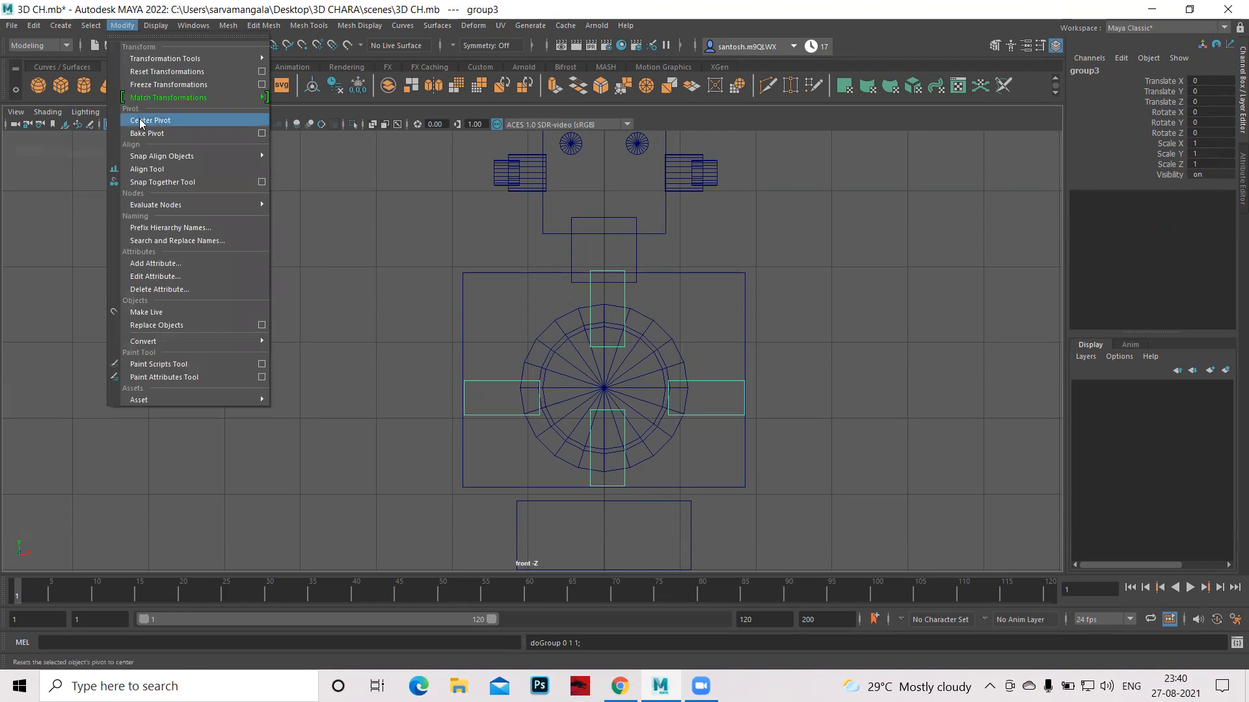
pyautogui.click(148, 121)
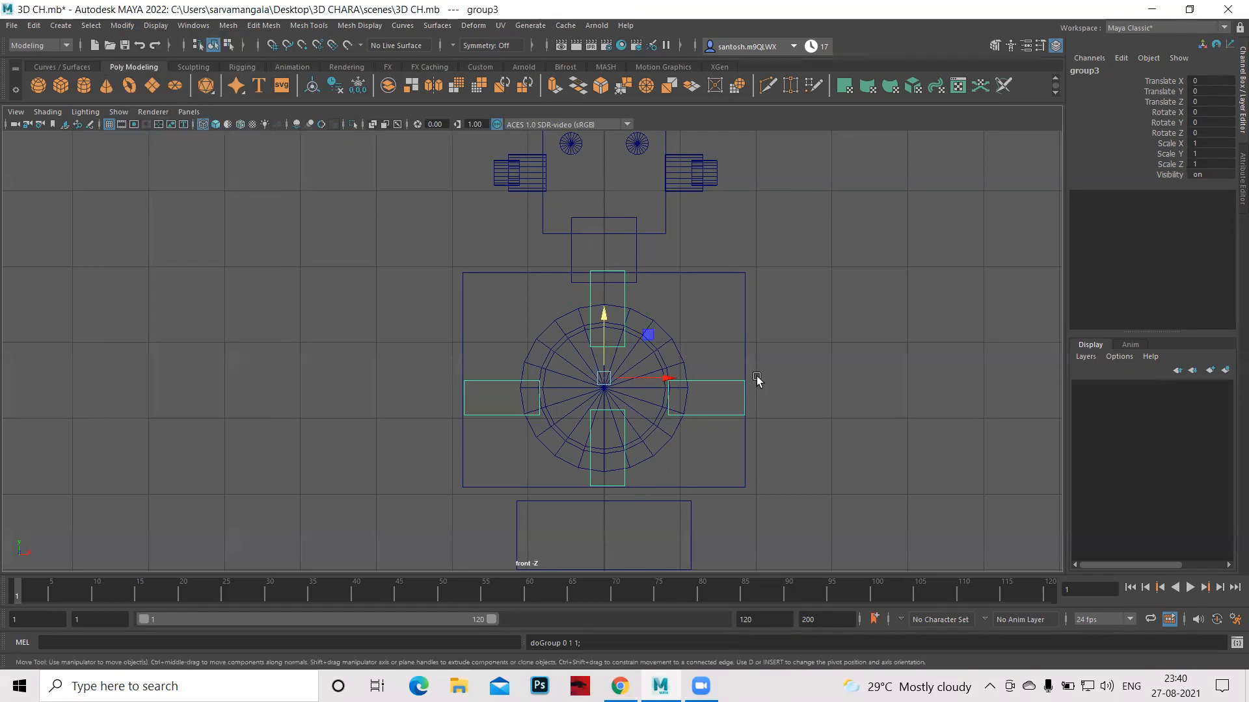
# Move the group of bars back into the torso's front in the side view, to about Translate Z -1.591, and deselect it.
pyautogui.press('space')
pyautogui.press('space')
pyautogui.press('a')
pyautogui.press('space')
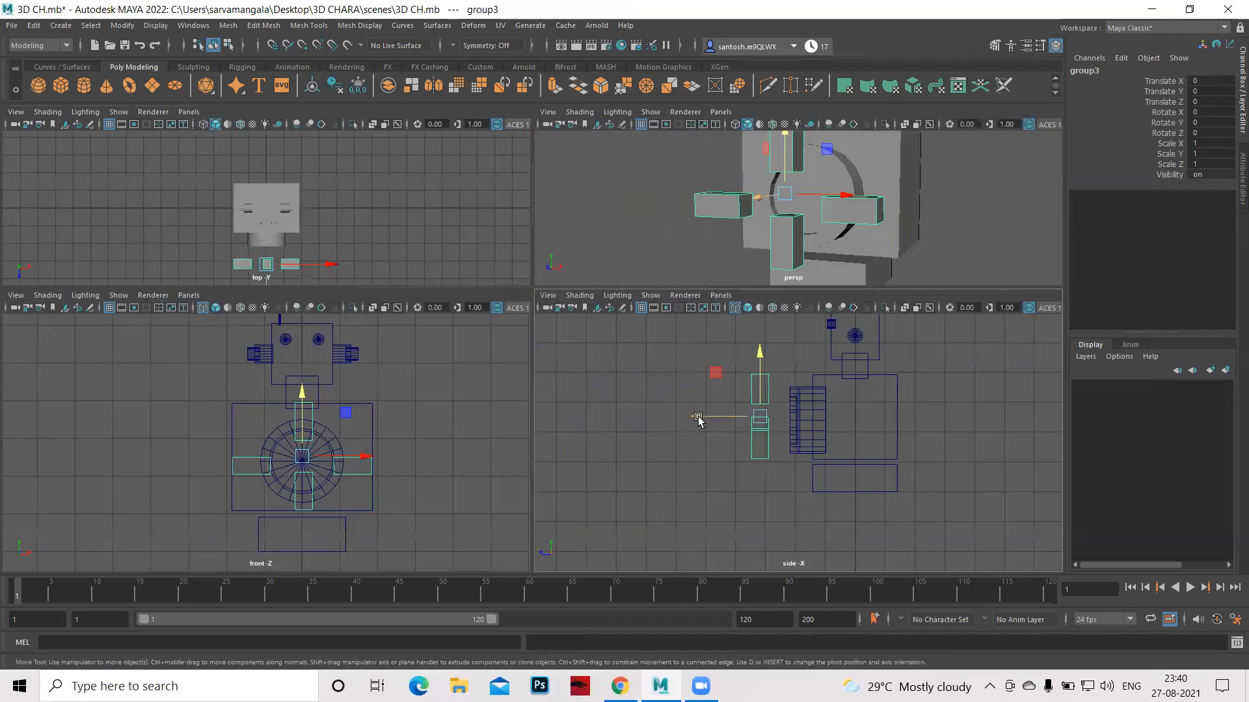
pyautogui.moveTo(701, 420); pyautogui.dragTo(747, 424)
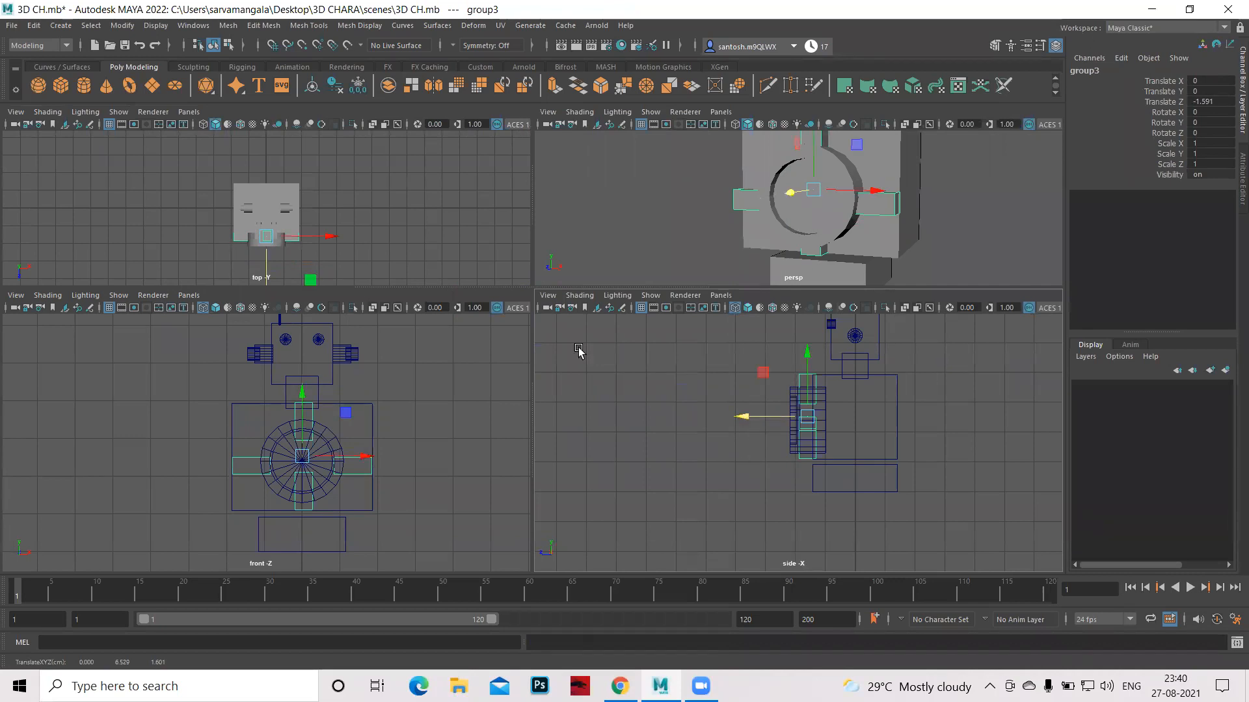
pyautogui.click(591, 213)
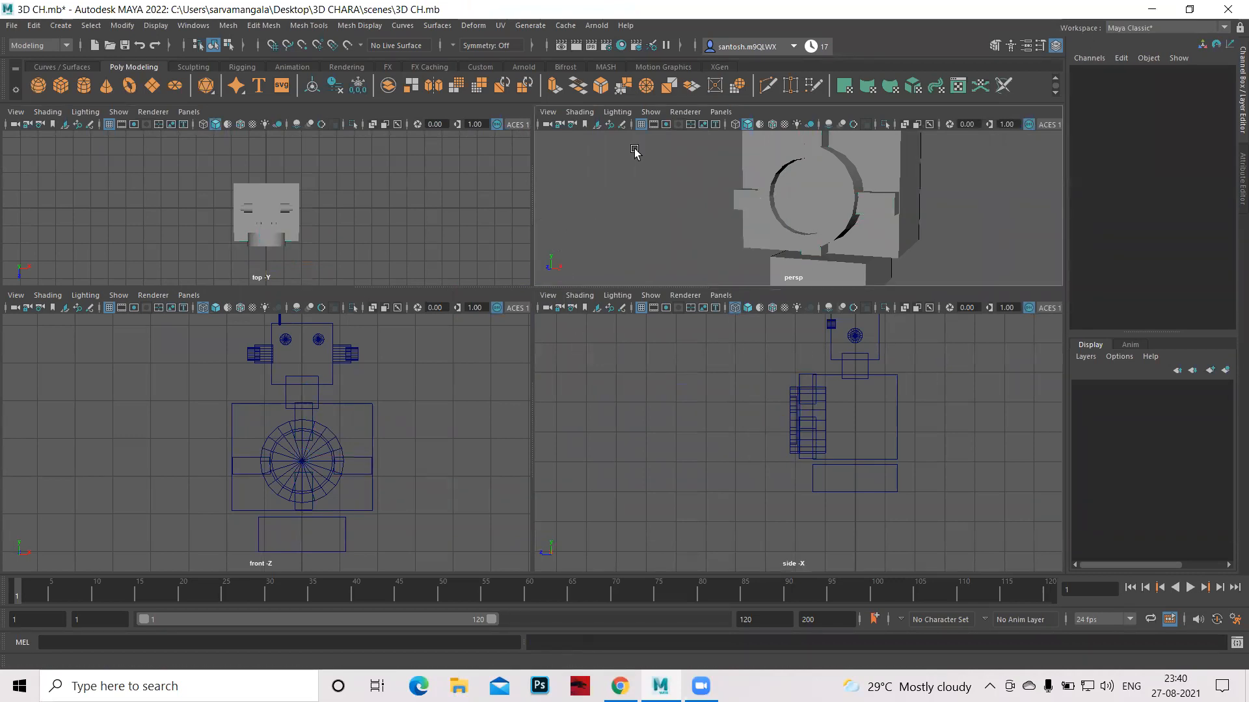
# Add another polygon cube at the origin, below the hips in the front view.
pyautogui.press('space')
pyautogui.scroll(-4, 684, 387)
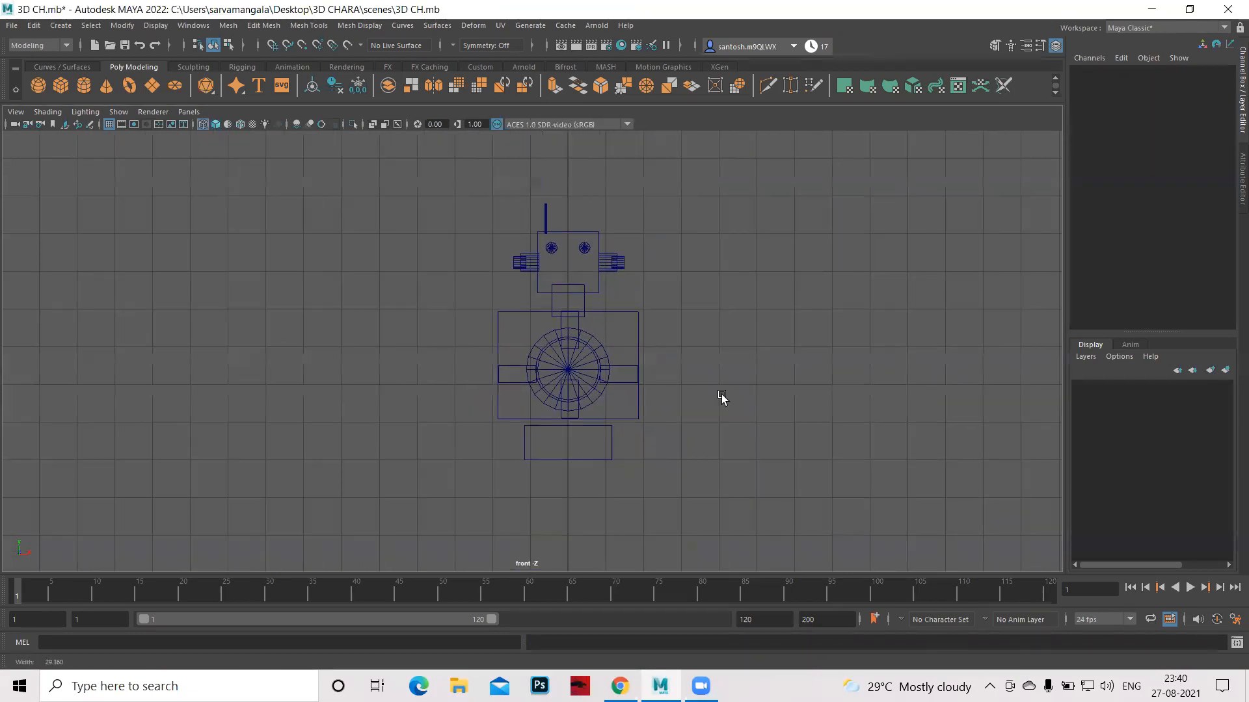
pyautogui.scroll(4, 830, 423)
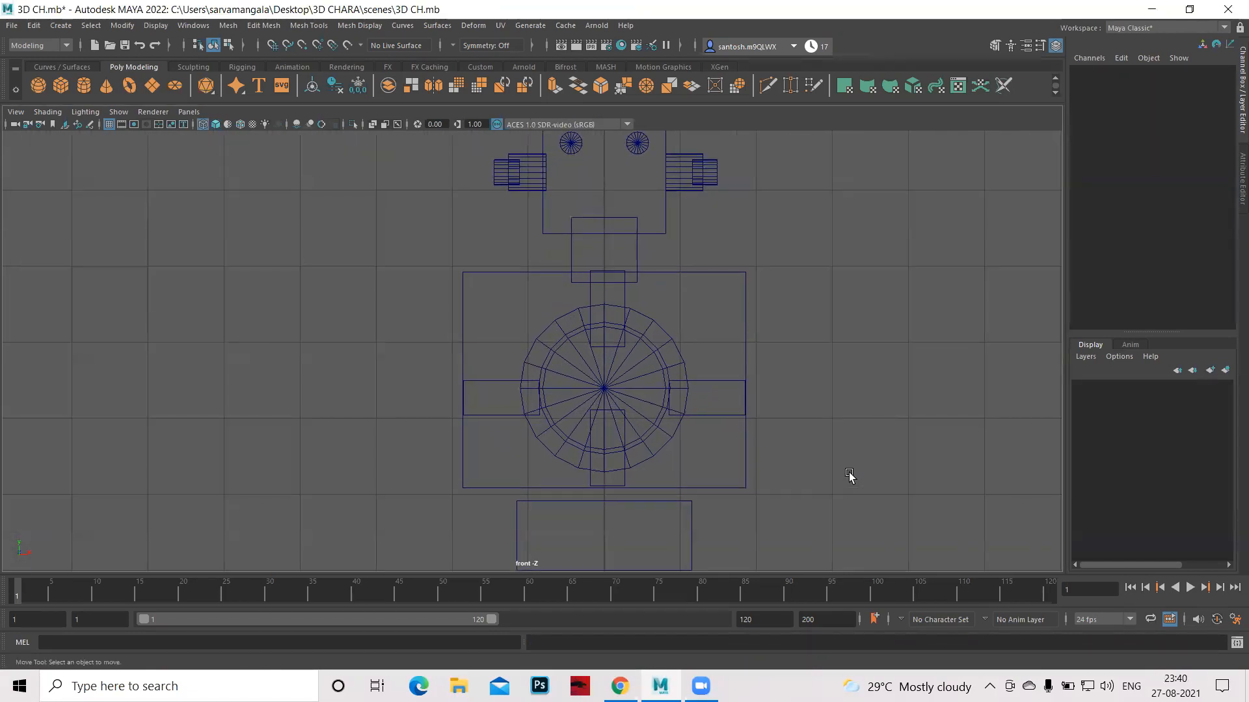
pyautogui.click(64, 88)
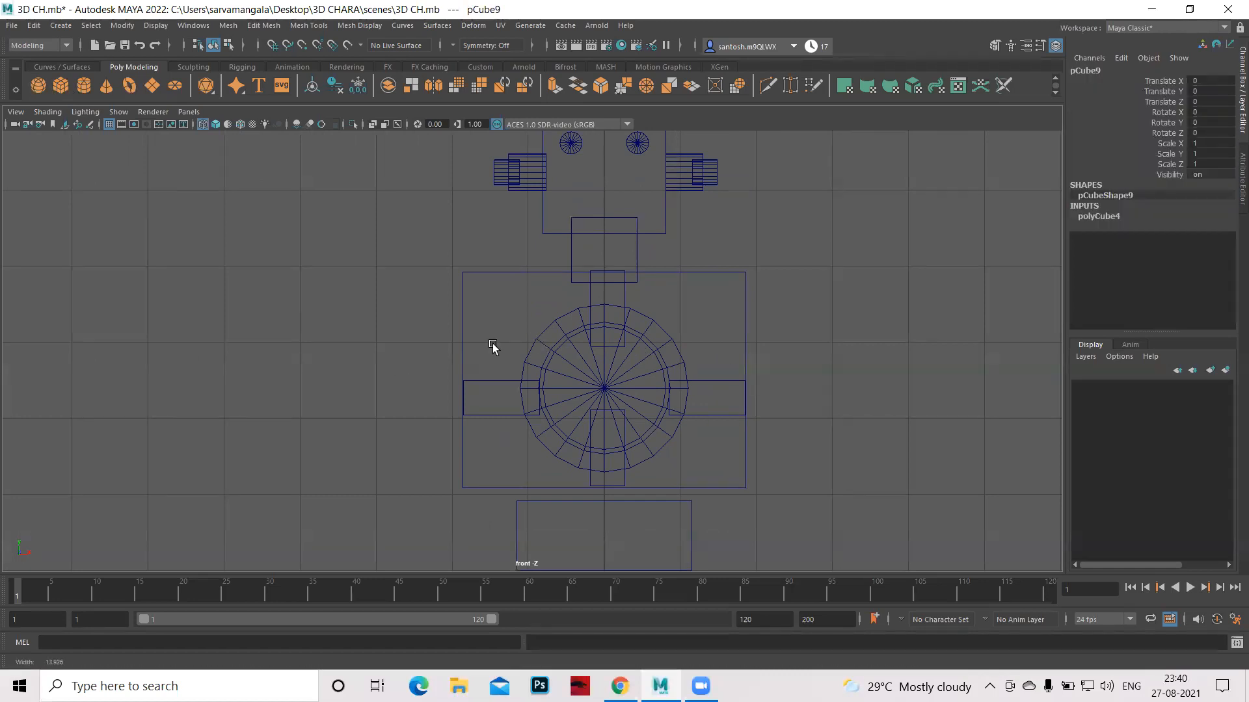
pyautogui.scroll(-4, 507, 349)
pyautogui.scroll(-3, 648, 475)
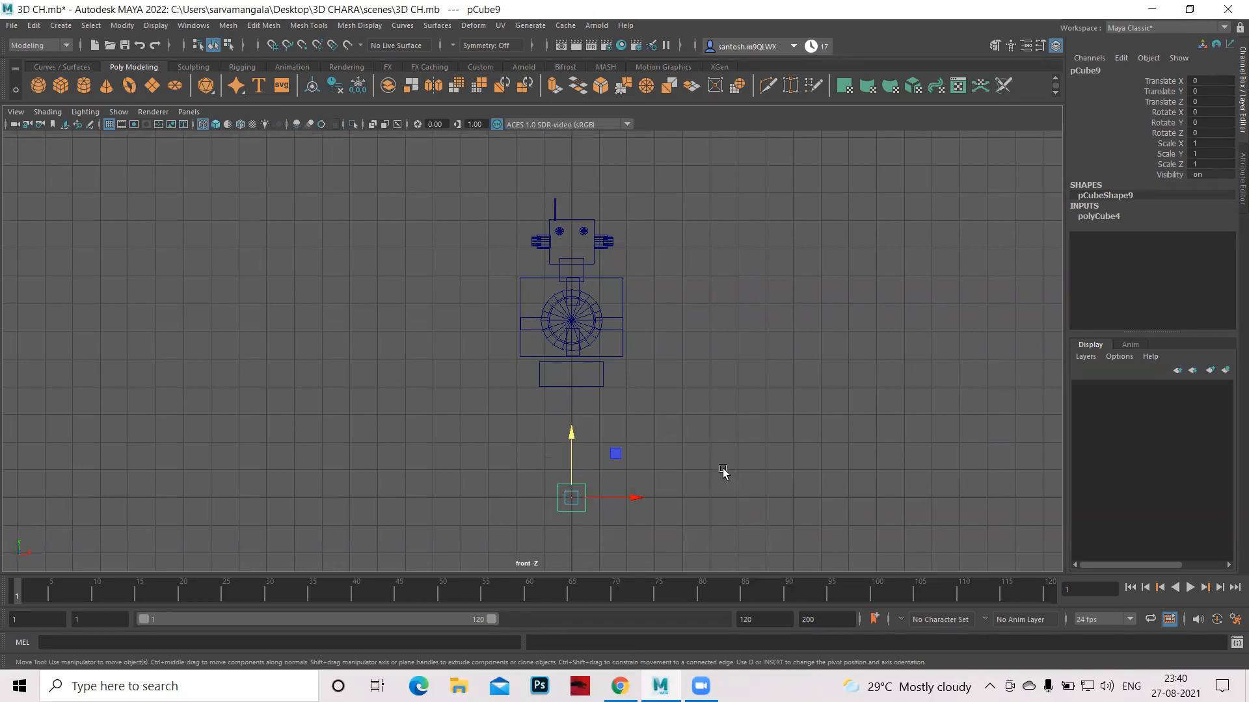
# Flatten and widen the new cube at the origin to about Scale X 1.289 and Scale Y 0.7.
pyautogui.press('space')
pyautogui.keyDown('alt'); pyautogui.moveTo(899, 430); pyautogui.dragTo(900, 407, button='middle'); pyautogui.keyUp('alt')
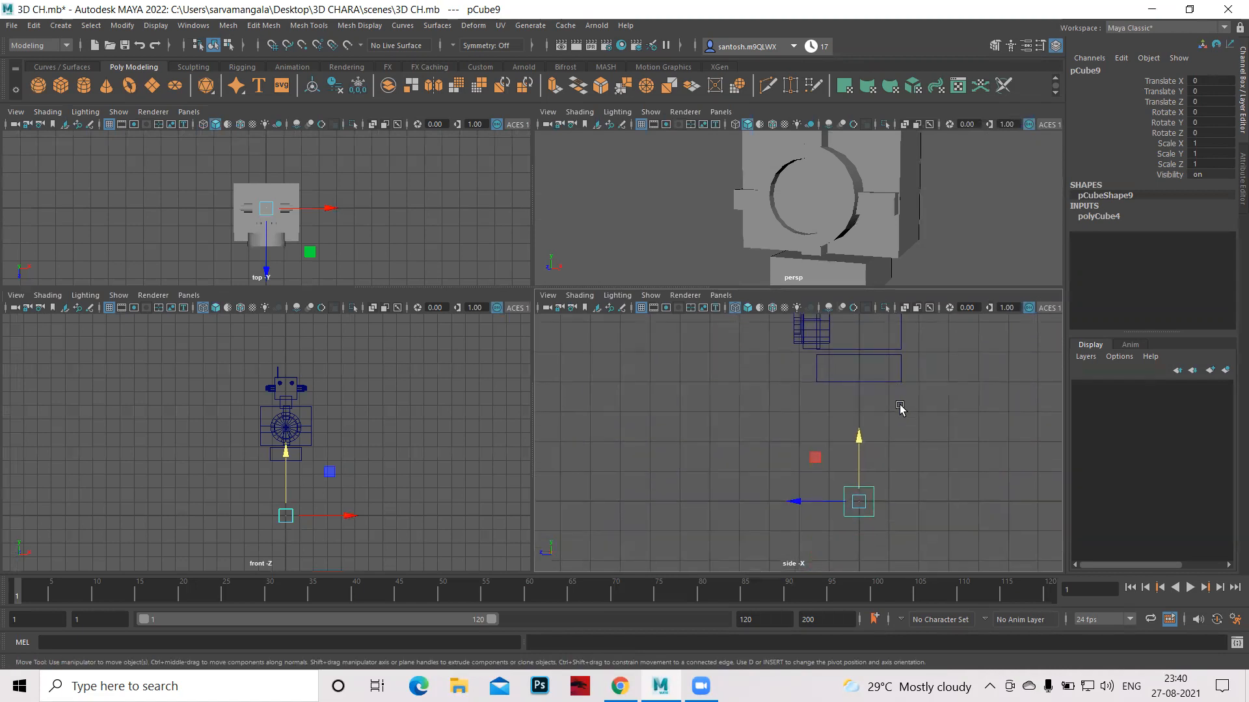
pyautogui.scroll(4, 482, 504)
pyautogui.keyDown('alt'); pyautogui.moveTo(468, 530); pyautogui.dragTo(455, 431, button='middle'); pyautogui.keyUp('alt')
pyautogui.scroll(5, 437, 493)
pyautogui.press('r')
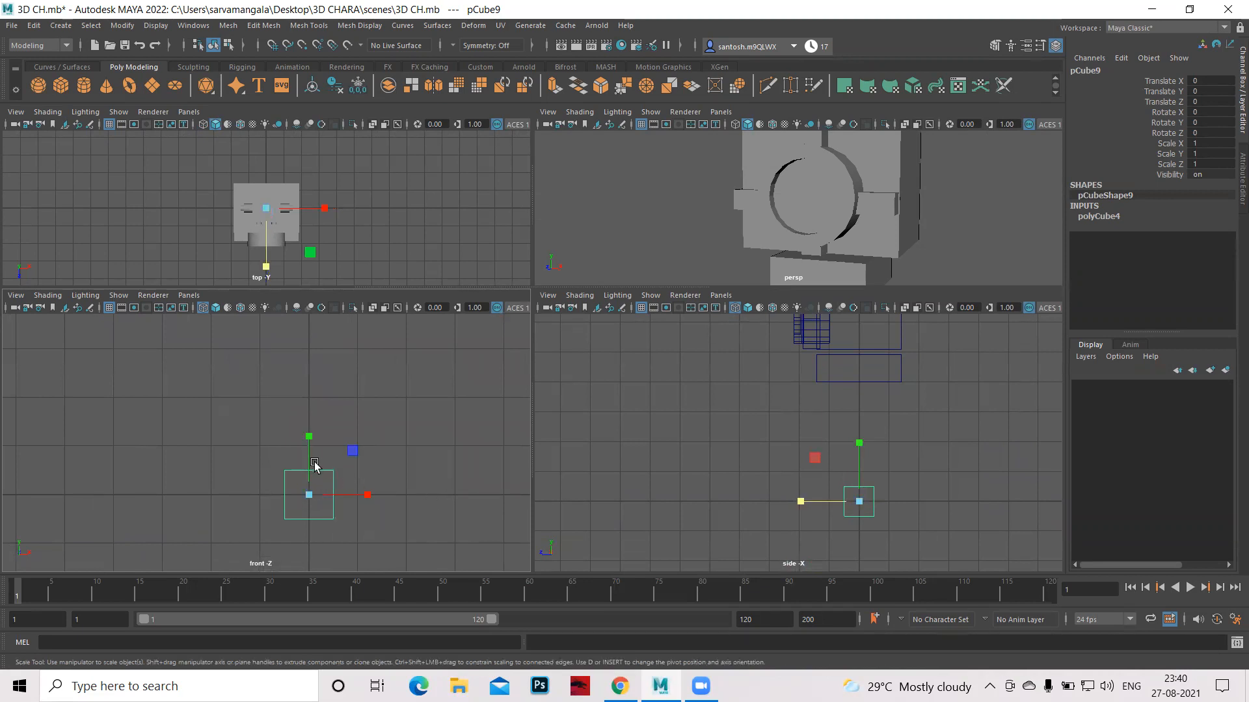
pyautogui.moveTo(309, 437); pyautogui.dragTo(307, 449)
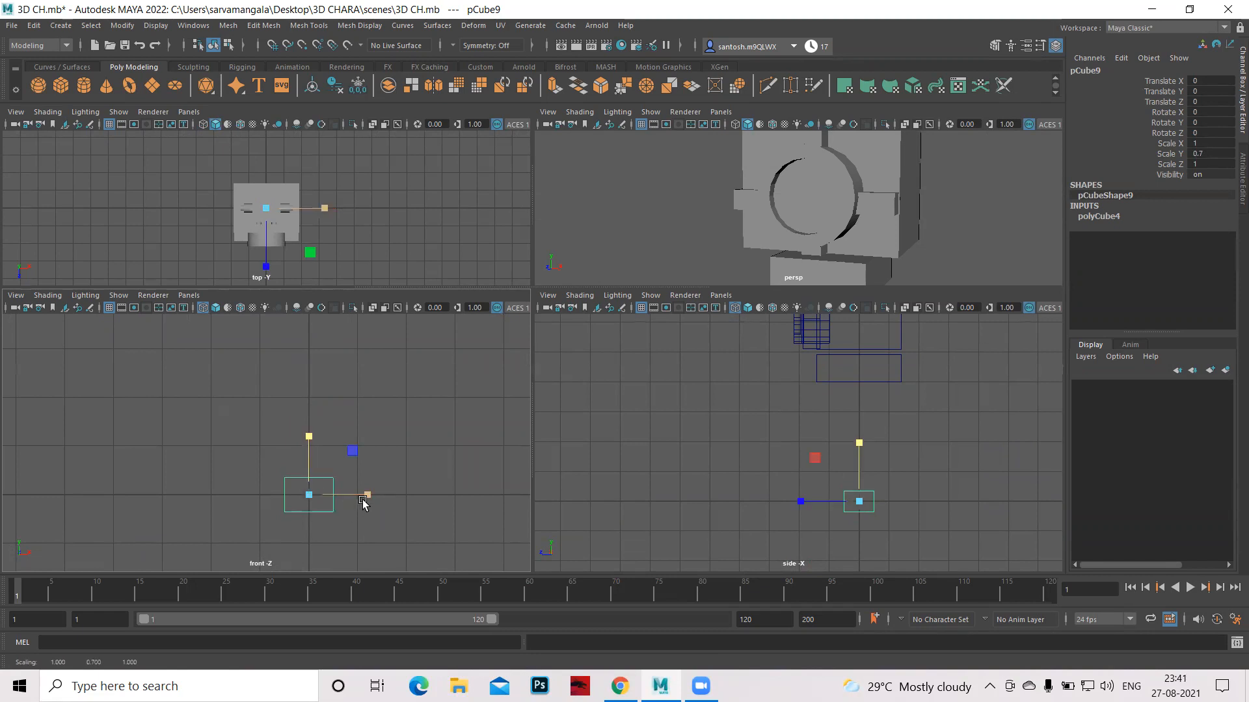
pyautogui.moveTo(370, 495); pyautogui.dragTo(386, 496)
# Raise the cube to join the torso and hips as a waist, at about Translate Y 4.813, and deselect it.
pyautogui.scroll(-3, 420, 478)
pyautogui.scroll(-3, 400, 451)
pyautogui.scroll(-1, 432, 429)
pyautogui.keyDown('alt'); pyautogui.moveTo(452, 471); pyautogui.dragTo(469, 506, button='middle'); pyautogui.keyUp('alt')
pyautogui.keyDown('alt'); pyautogui.moveTo(419, 450); pyautogui.dragTo(438, 489, button='middle'); pyautogui.keyUp('alt')
pyautogui.scroll(3, 502, 529)
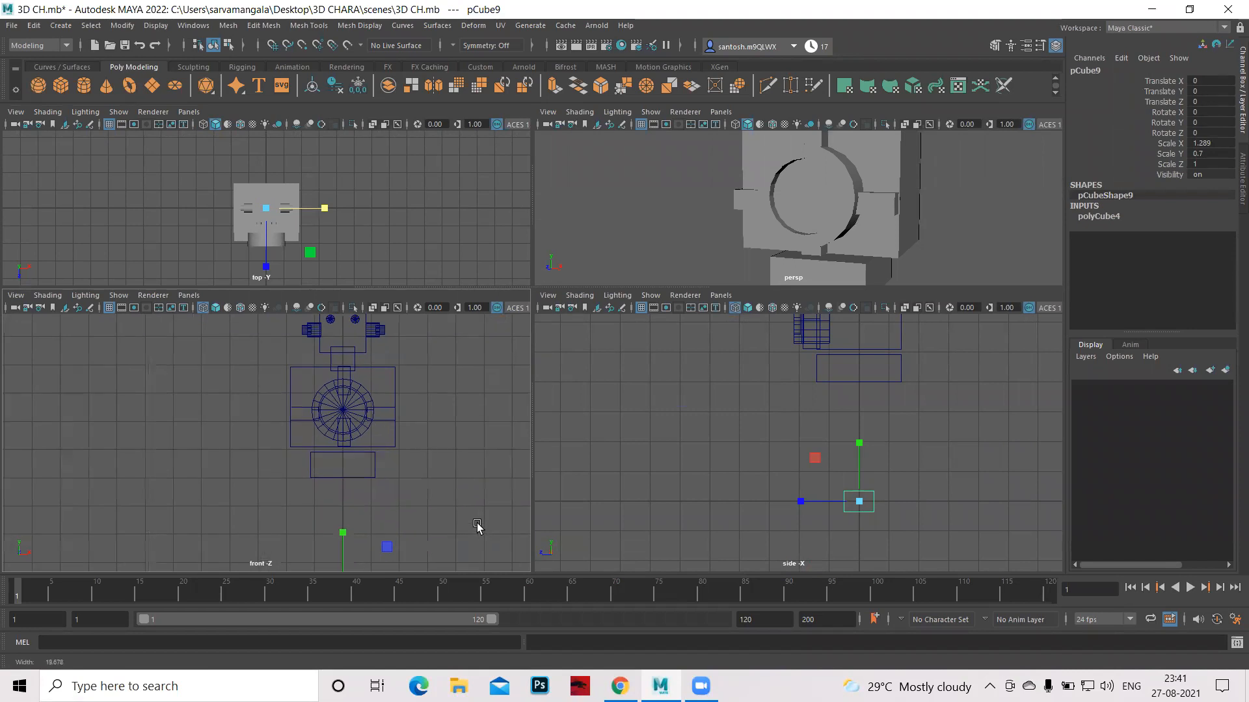
pyautogui.press('w')
pyautogui.moveTo(340, 528); pyautogui.dragTo(351, 394)
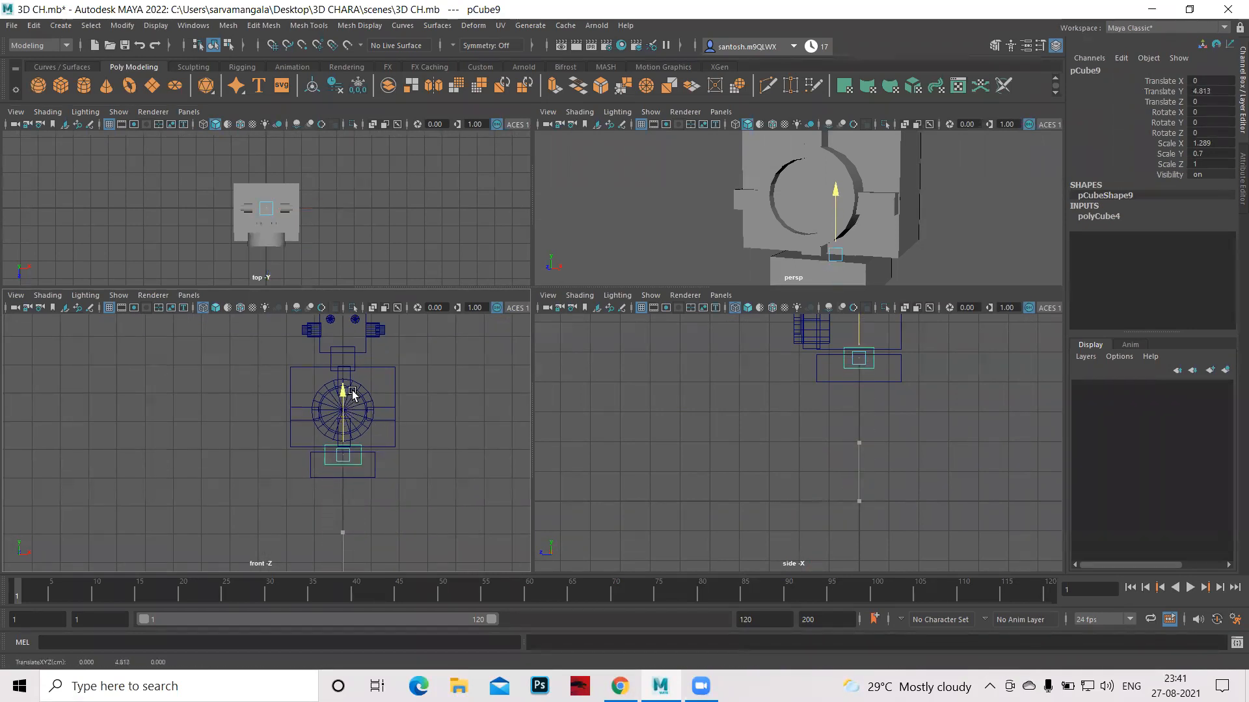
pyautogui.click(473, 507)
# Examine the blocked-out robot from several angles in perspective, checking the eye, ear, neck, torso, chest disc, bars and hips.
pyautogui.press('space')
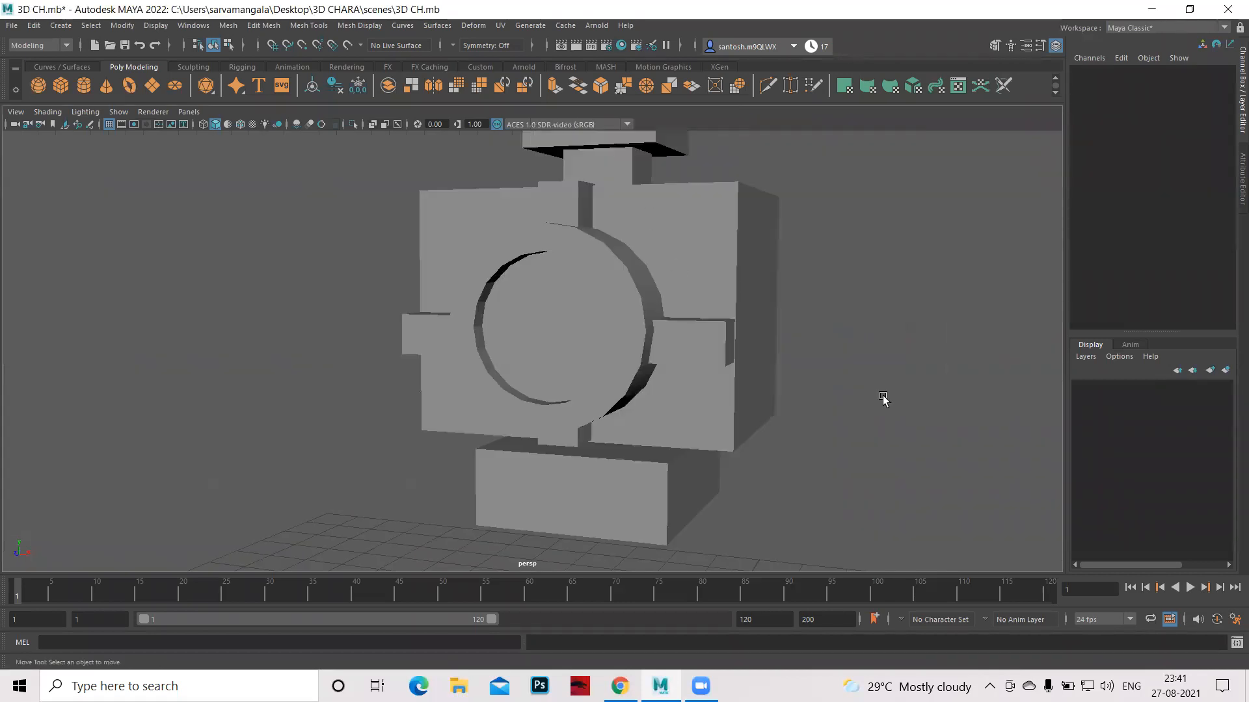
pyautogui.keyDown('alt'); pyautogui.moveTo(778, 505); pyautogui.dragTo(556, 250); pyautogui.keyUp('alt')
pyautogui.click(557, 250)
pyautogui.click(554, 210)
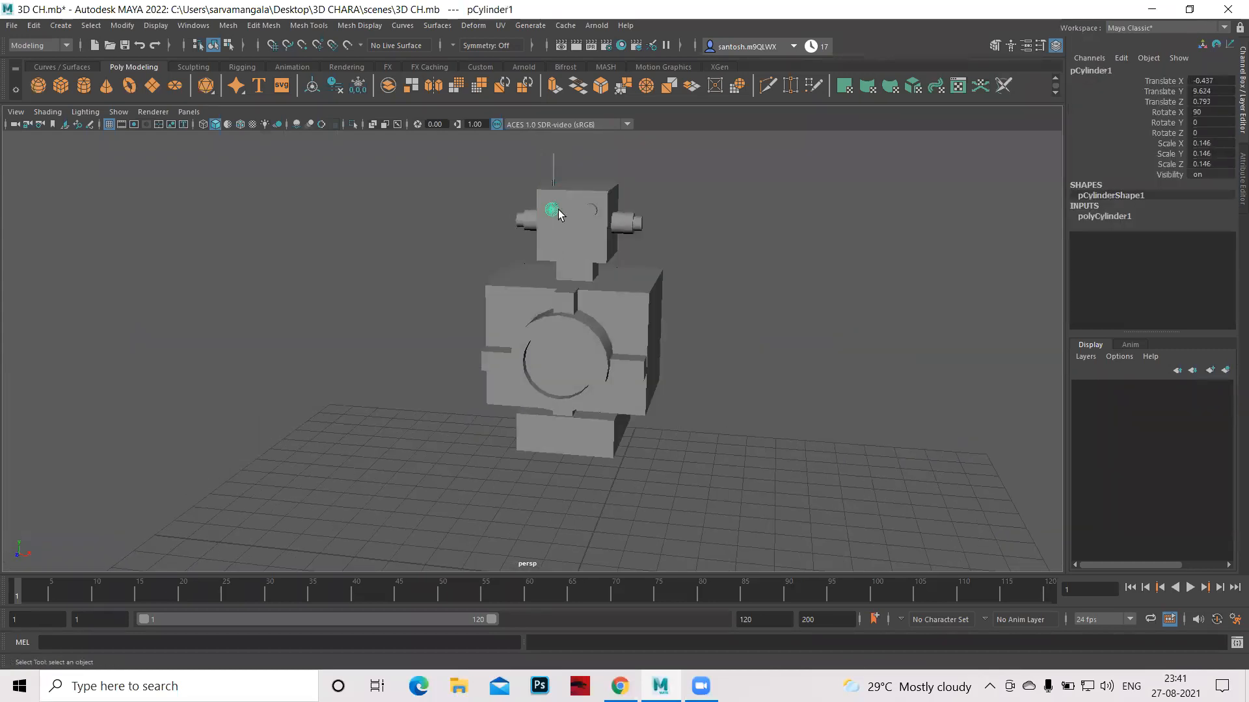
pyautogui.click(625, 224)
pyautogui.click(603, 304)
pyautogui.click(571, 272)
pyautogui.click(575, 326)
pyautogui.click(523, 345)
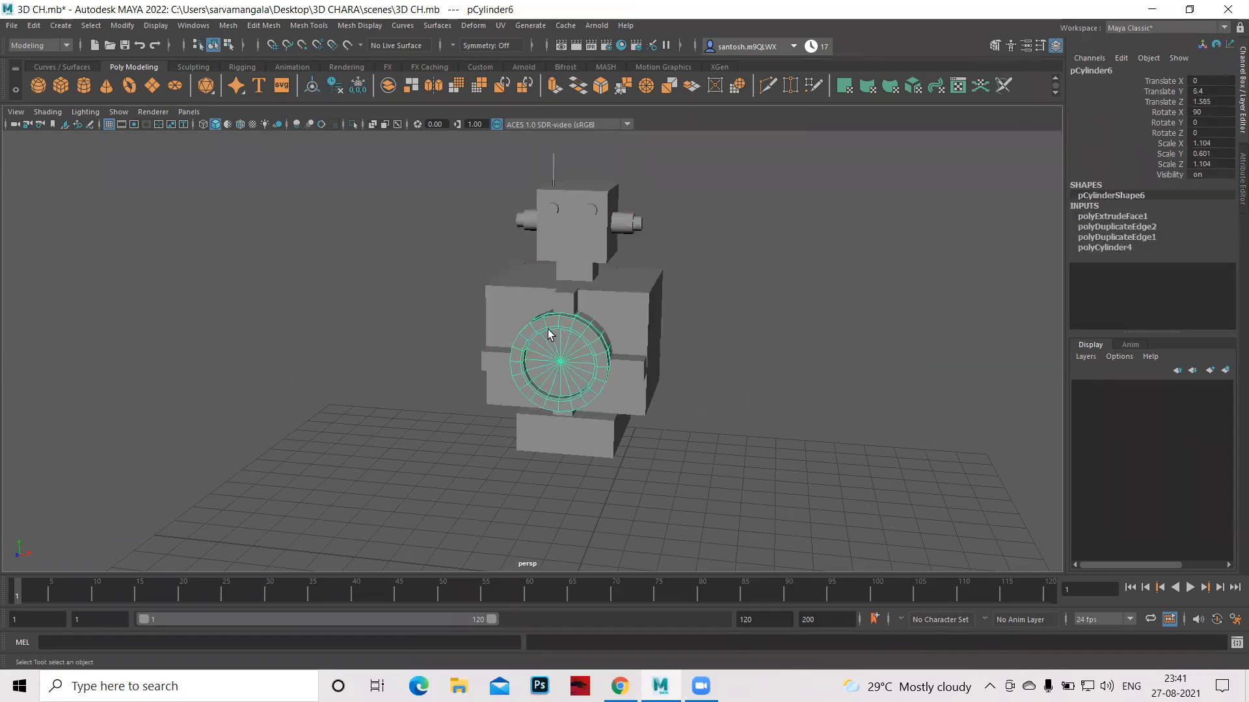
pyautogui.click(497, 355)
pyautogui.click(597, 441)
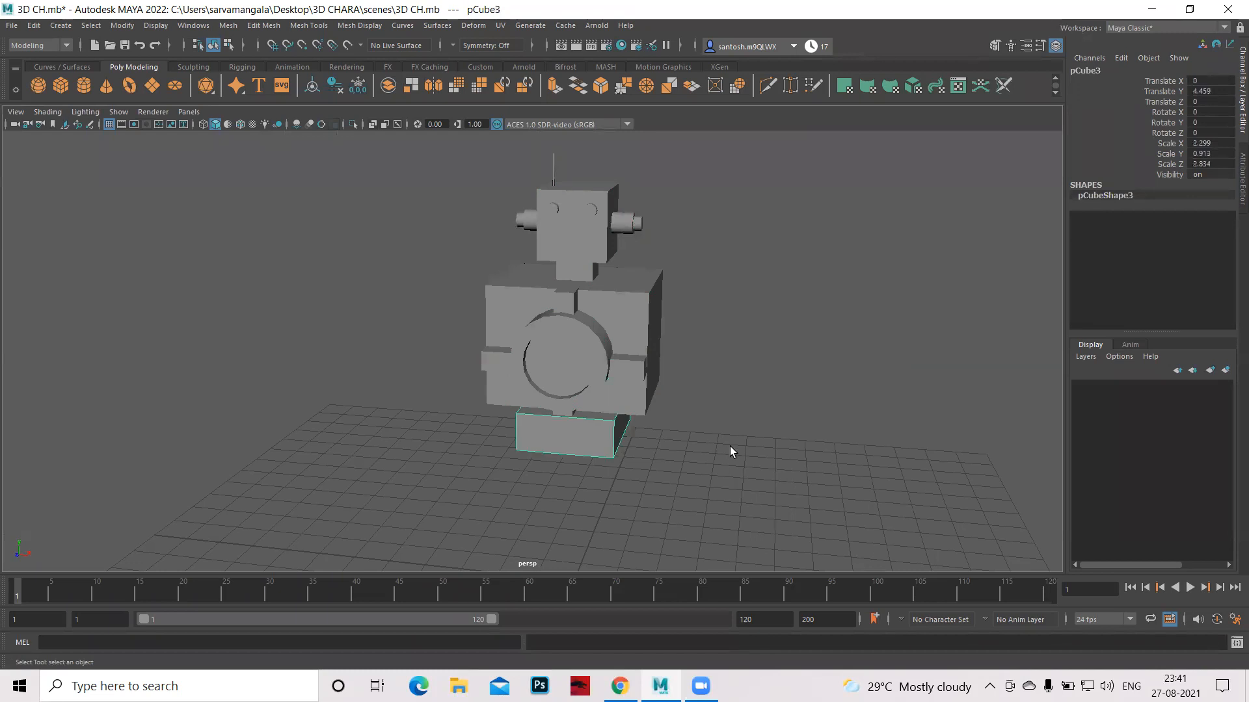
pyautogui.click(776, 451)
pyautogui.scroll(-4, 695, 449)
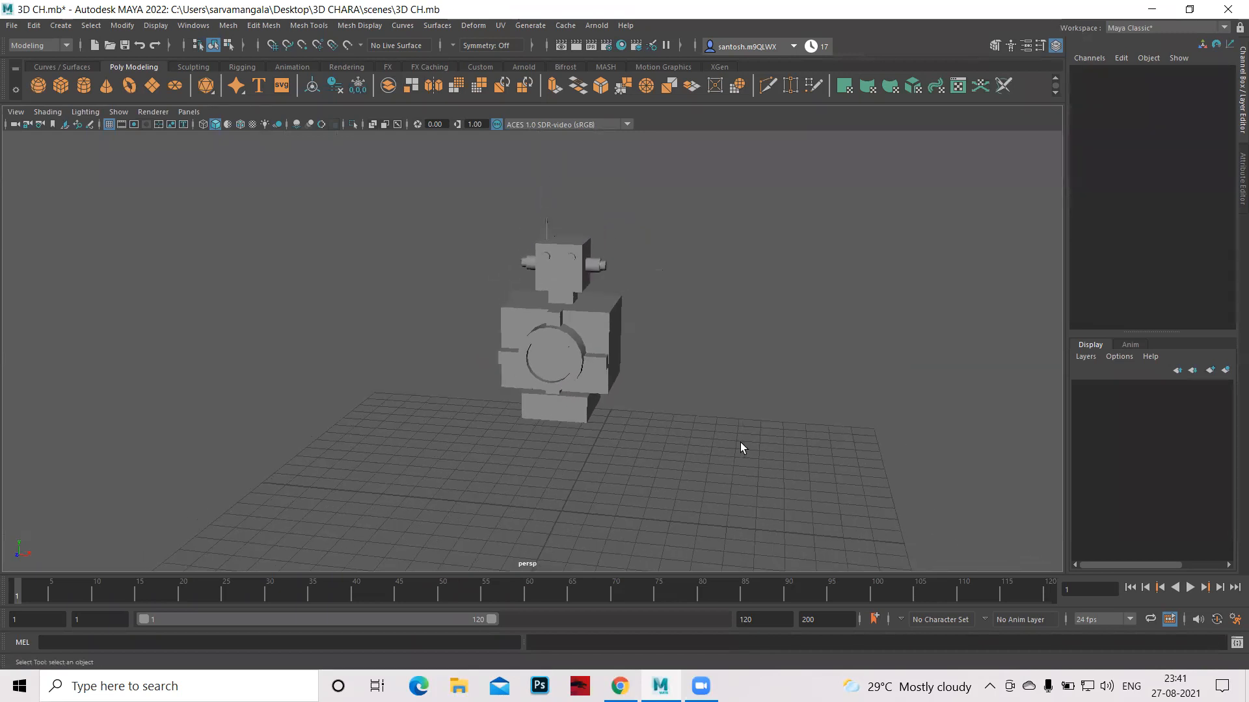
pyautogui.keyDown('alt'); pyautogui.moveTo(614, 432); pyautogui.dragTo(509, 388); pyautogui.keyUp('alt')
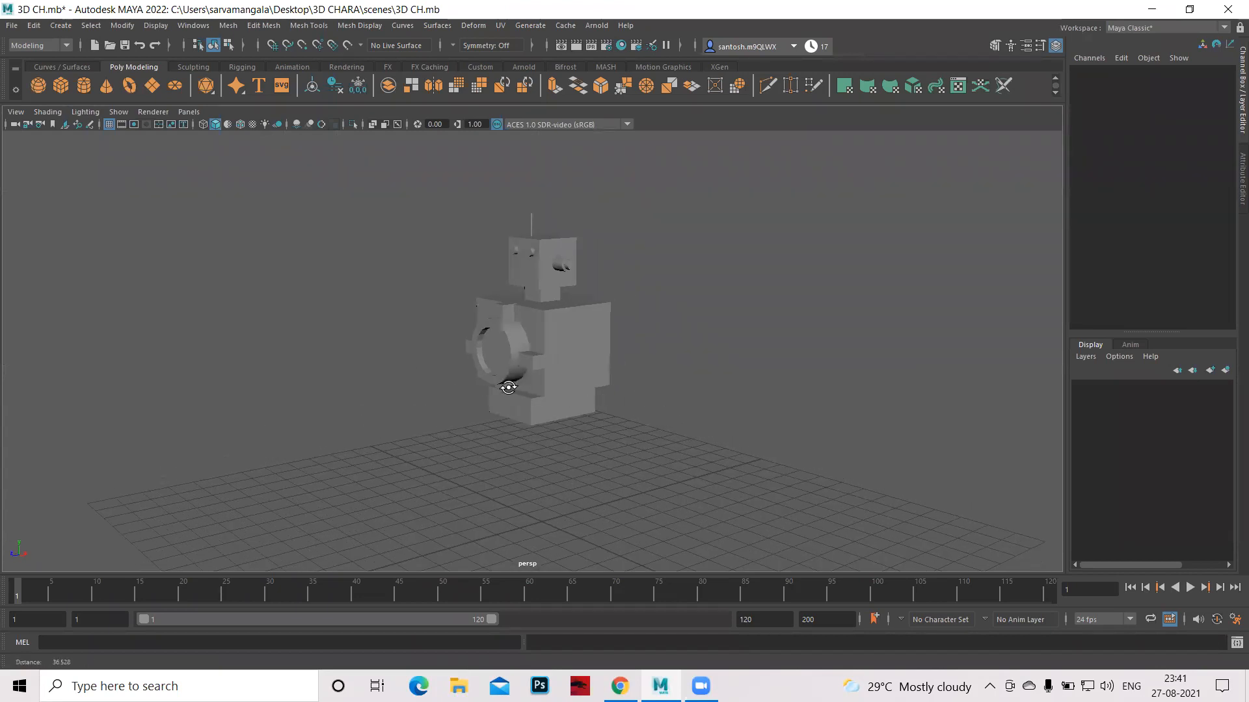
pyautogui.scroll(3, 346, 373)
pyautogui.keyDown('alt'); pyautogui.moveTo(345, 372); pyautogui.dragTo(527, 410); pyautogui.keyUp('alt')
# Add a polygon cylinder in the front view and place it left of the torso, at about Translate X -3.648, Y 5.993.
pyautogui.press('space')
pyautogui.press('space')
pyautogui.scroll(-5, 679, 400)
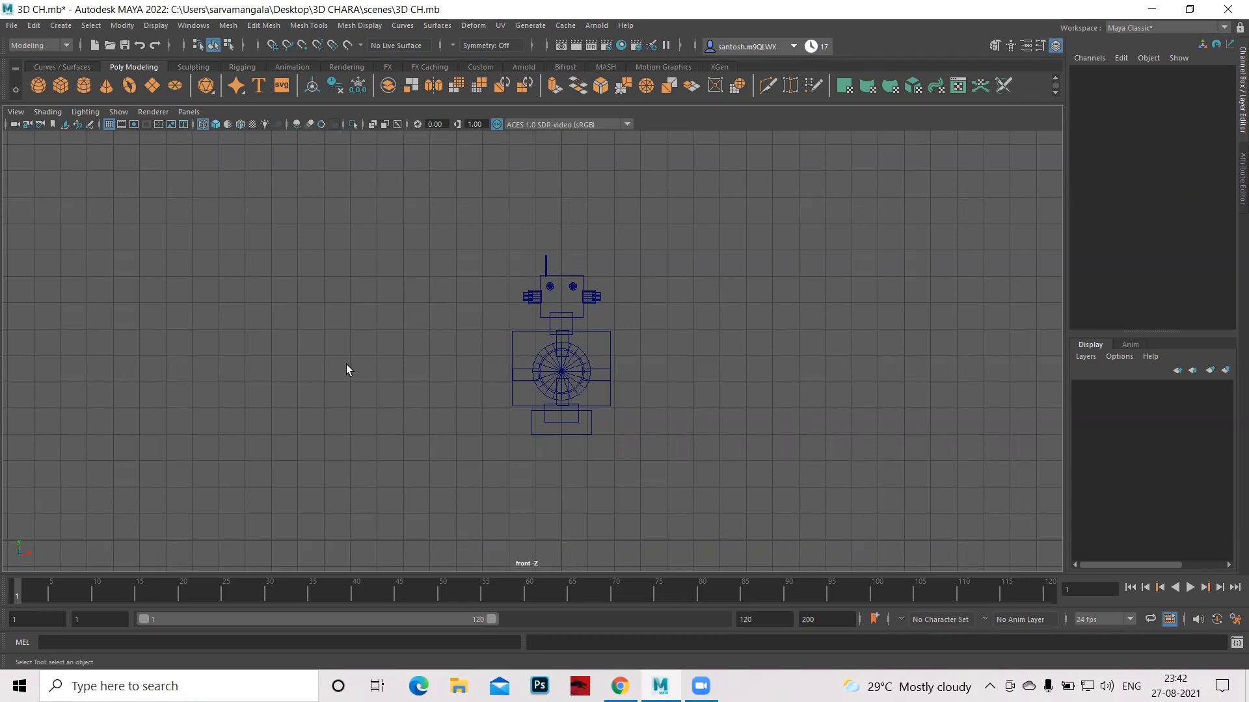
pyautogui.click(81, 87)
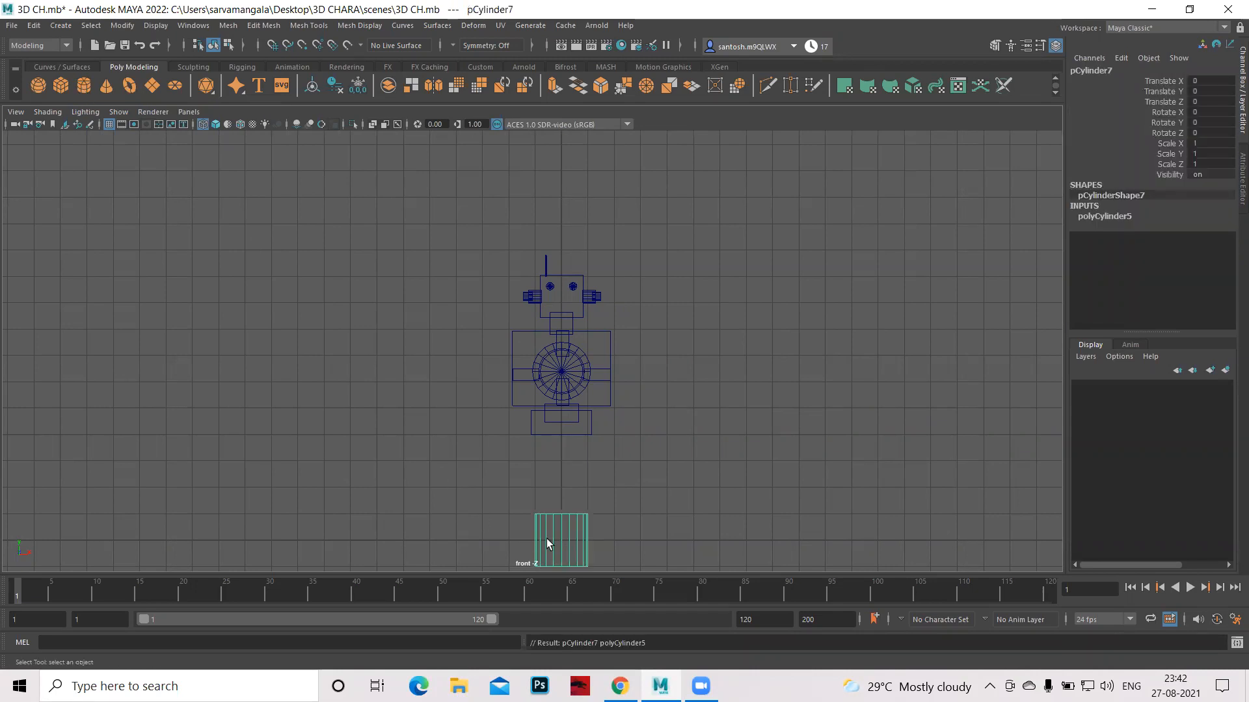
pyautogui.press('w')
pyautogui.moveTo(607, 539); pyautogui.dragTo(454, 323)
pyautogui.scroll(4, 748, 513)
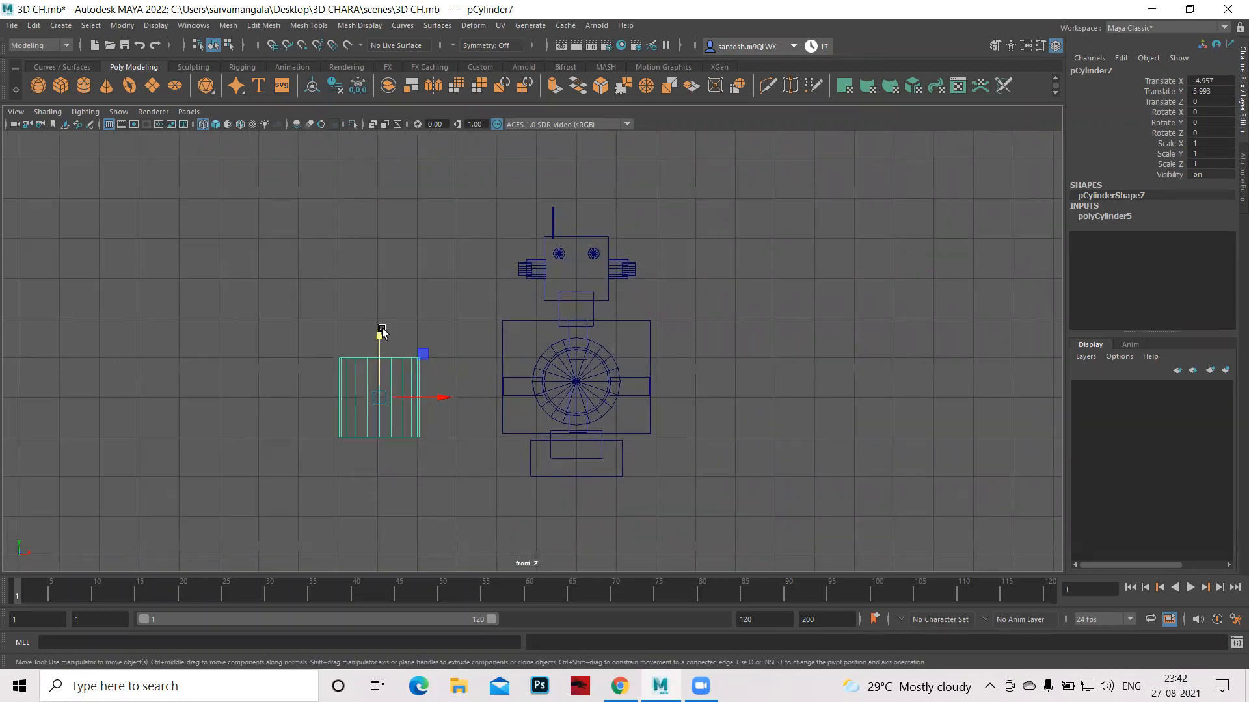
pyautogui.keyDown('alt'); pyautogui.moveTo(382, 332); pyautogui.dragTo(481, 316, button='middle'); pyautogui.keyUp('alt')
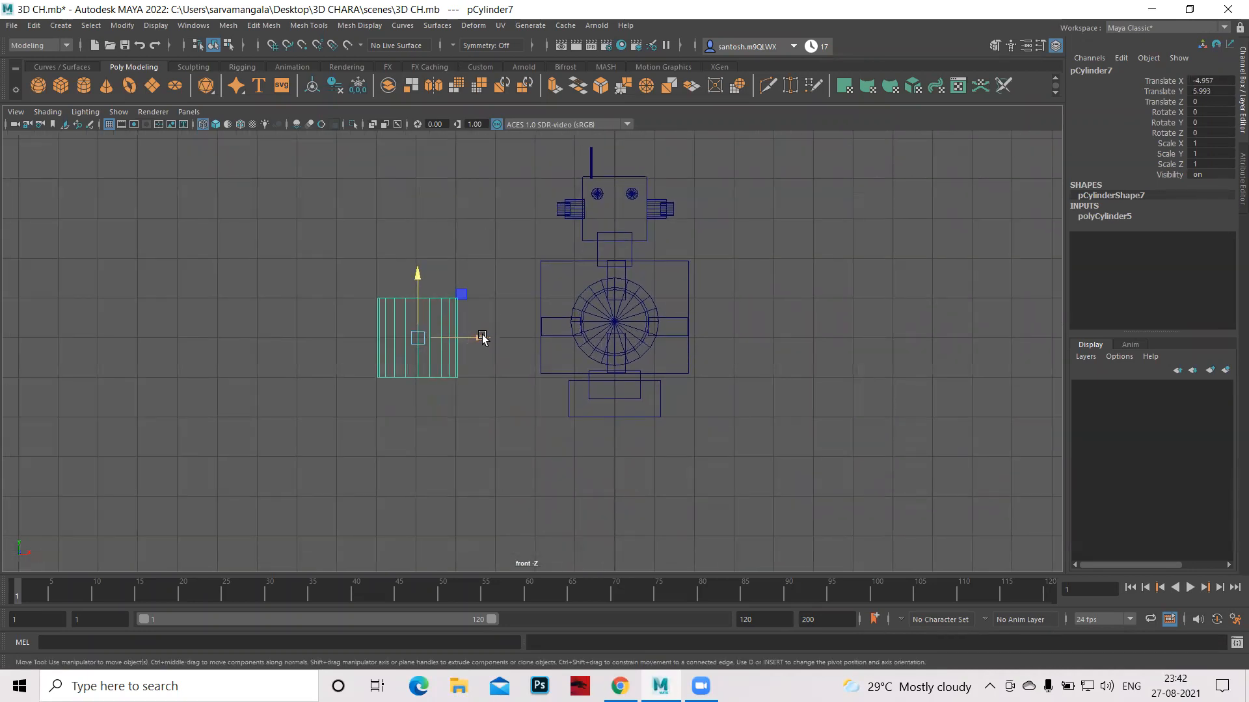
pyautogui.moveTo(483, 337); pyautogui.dragTo(548, 332)
# Scale the cylinder to about 0.405 with Scale Y 0.647, and move it beside the torso to about Translate X -2.552, Y 6.566.
pyautogui.press('r')
pyautogui.moveTo(469, 339); pyautogui.dragTo(433, 343)
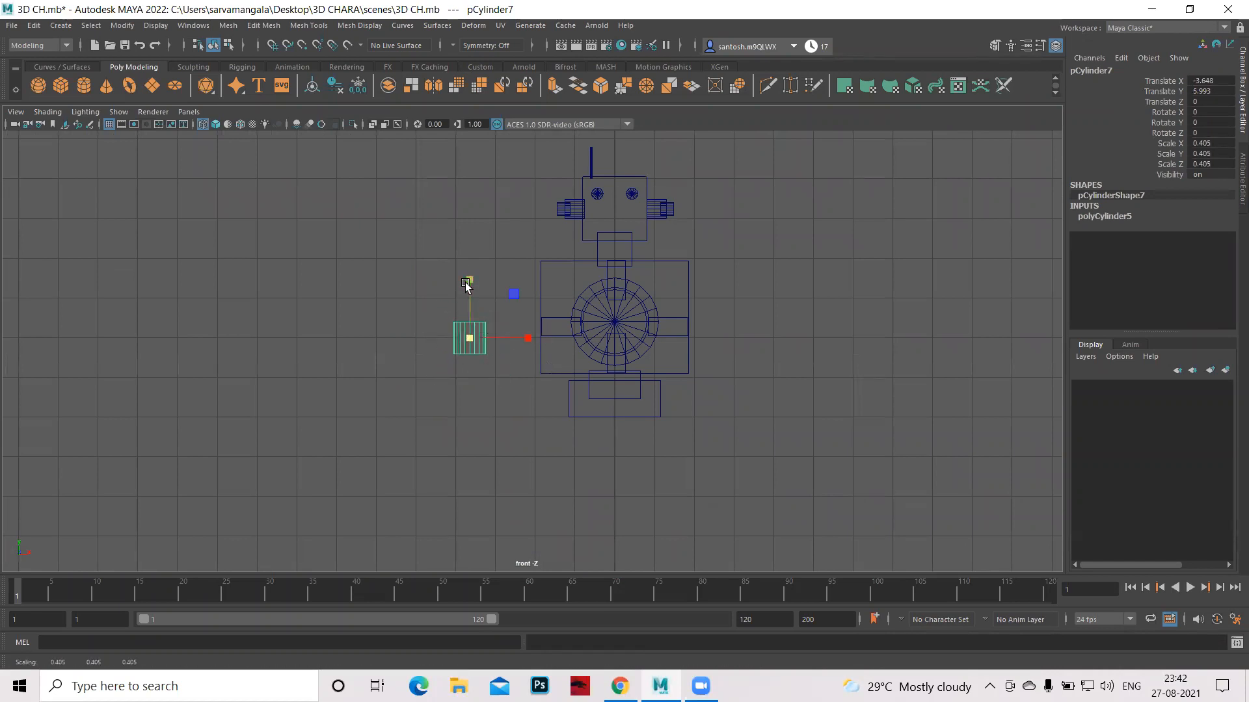
pyautogui.moveTo(470, 280); pyautogui.dragTo(475, 242)
pyautogui.press('w')
pyautogui.moveTo(530, 343); pyautogui.dragTo(573, 338)
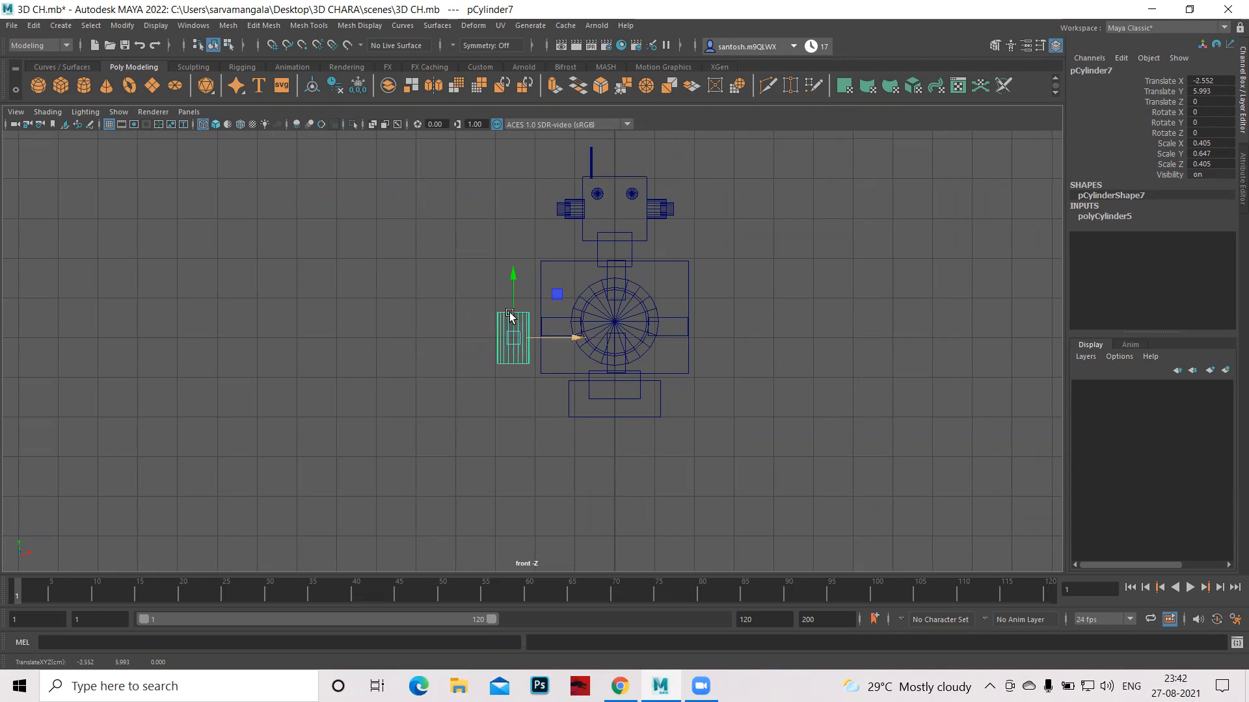
pyautogui.moveTo(510, 274); pyautogui.dragTo(510, 251)
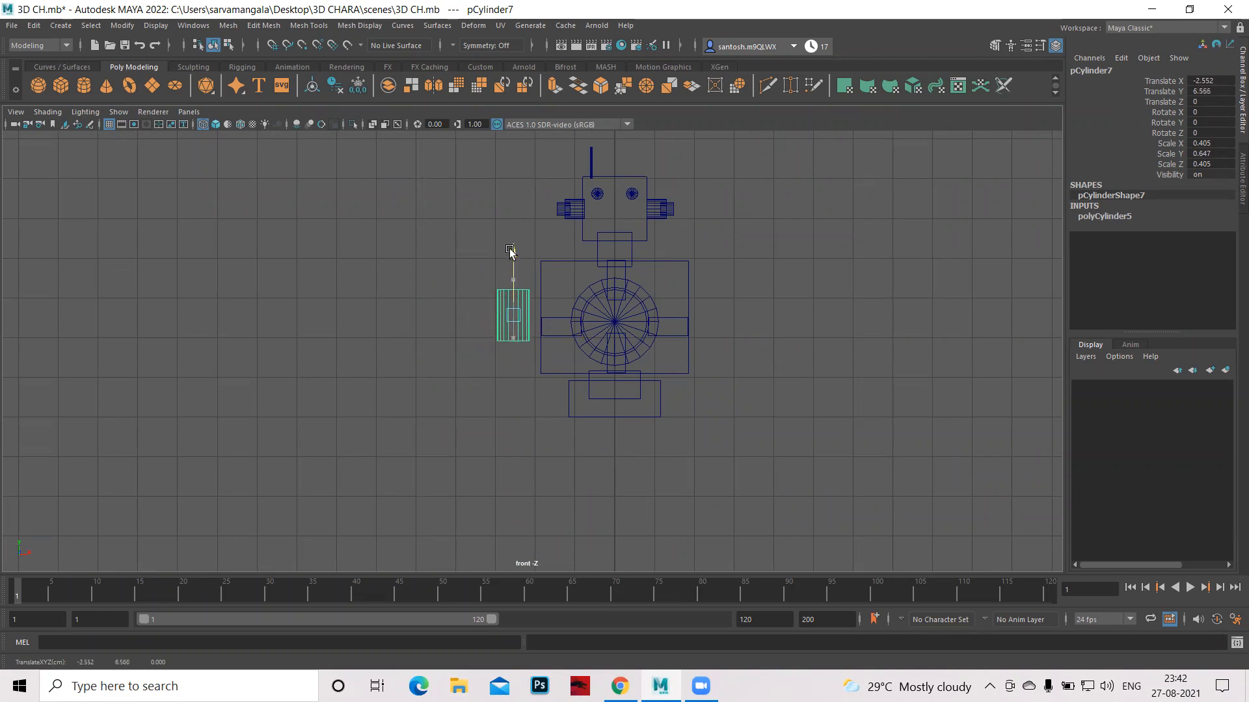
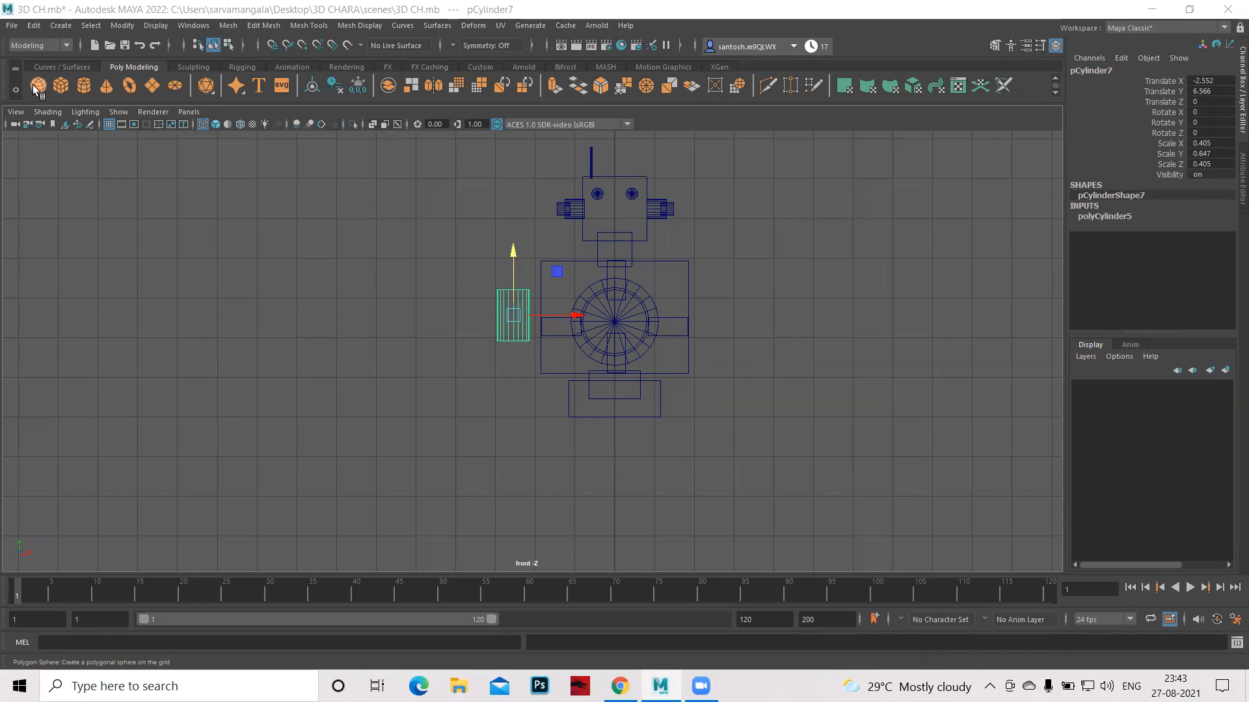
# Add a polygon sphere and move it to the torso's upper left side, at about Translate X -1.997, Y 7.169.
pyautogui.click(38, 88)
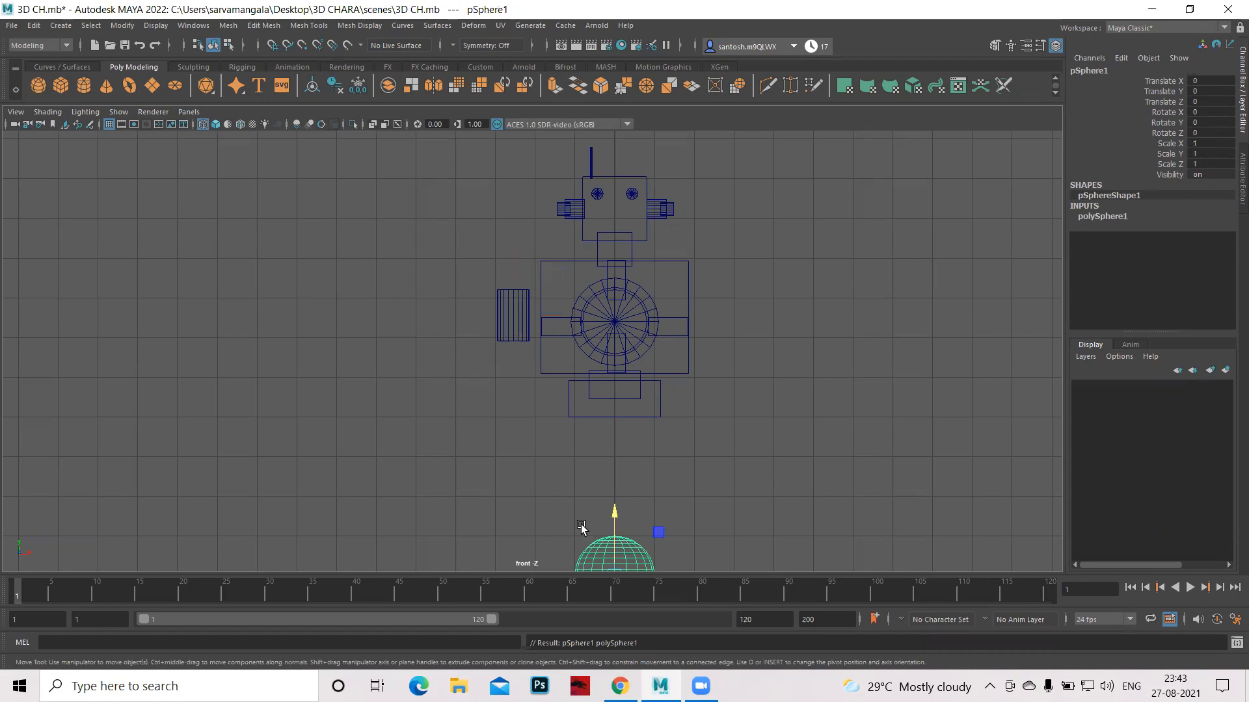
pyautogui.moveTo(614, 516); pyautogui.dragTo(602, 232)
pyautogui.moveTo(635, 284); pyautogui.dragTo(597, 274)
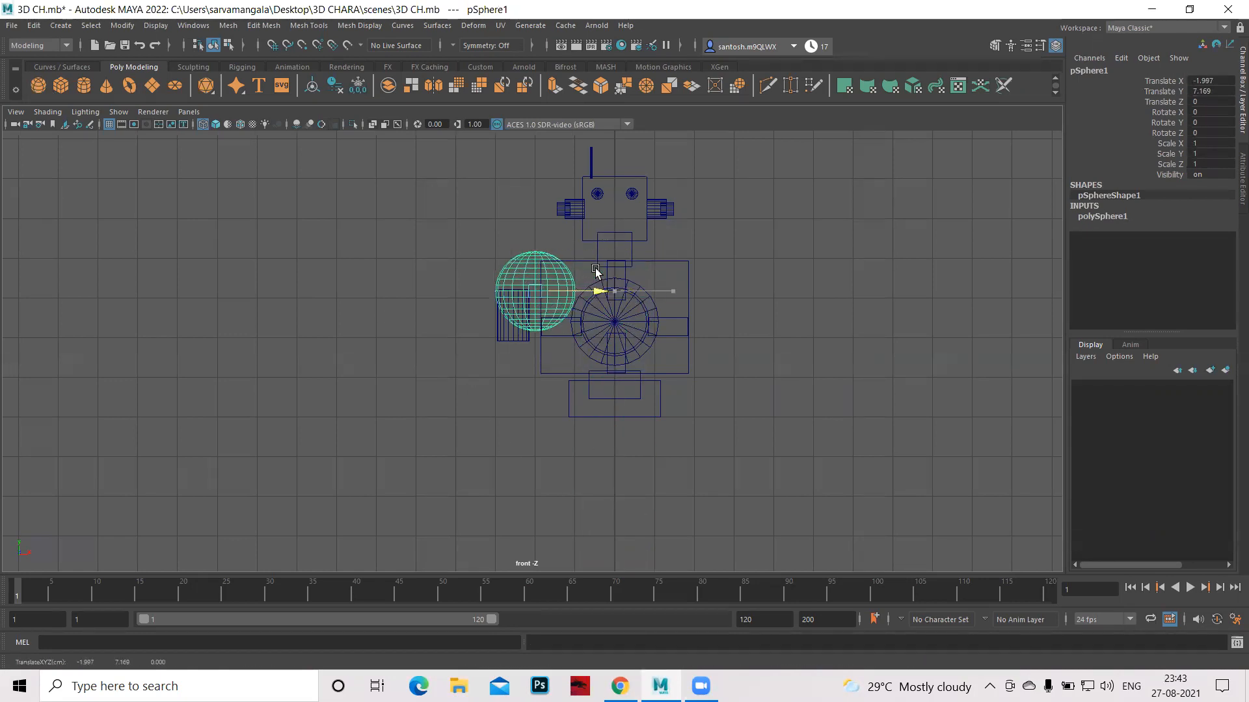
# Activate the Scale tool on the sphere at the torso's upper left side in the front view.
pyautogui.press('space')
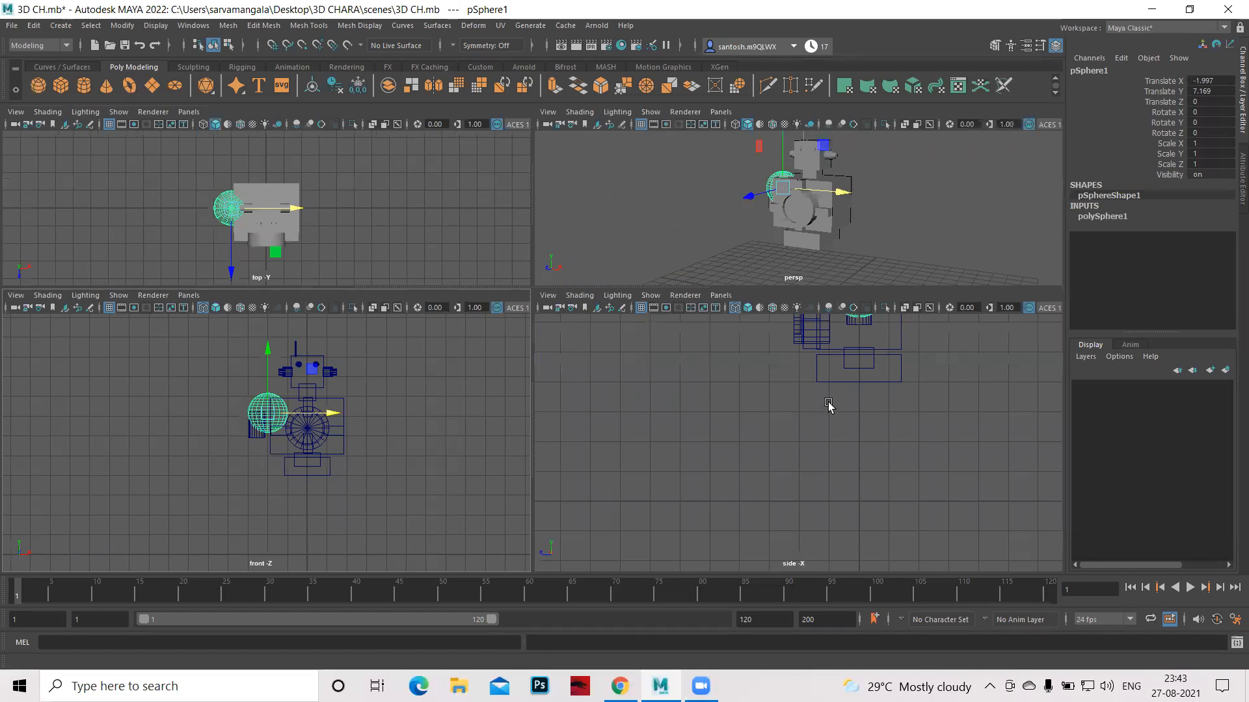
pyautogui.keyDown('alt'); pyautogui.moveTo(828, 404); pyautogui.dragTo(744, 499, button='middle'); pyautogui.keyUp('alt')
pyautogui.keyDown('alt'); pyautogui.moveTo(739, 438); pyautogui.dragTo(868, 515, button='right'); pyautogui.keyUp('alt')
pyautogui.keyDown('alt'); pyautogui.moveTo(232, 377); pyautogui.dragTo(437, 441, button='right'); pyautogui.keyUp('alt')
pyautogui.keyDown('alt'); pyautogui.moveTo(437, 440); pyautogui.dragTo(433, 443, button='right'); pyautogui.keyUp('alt')
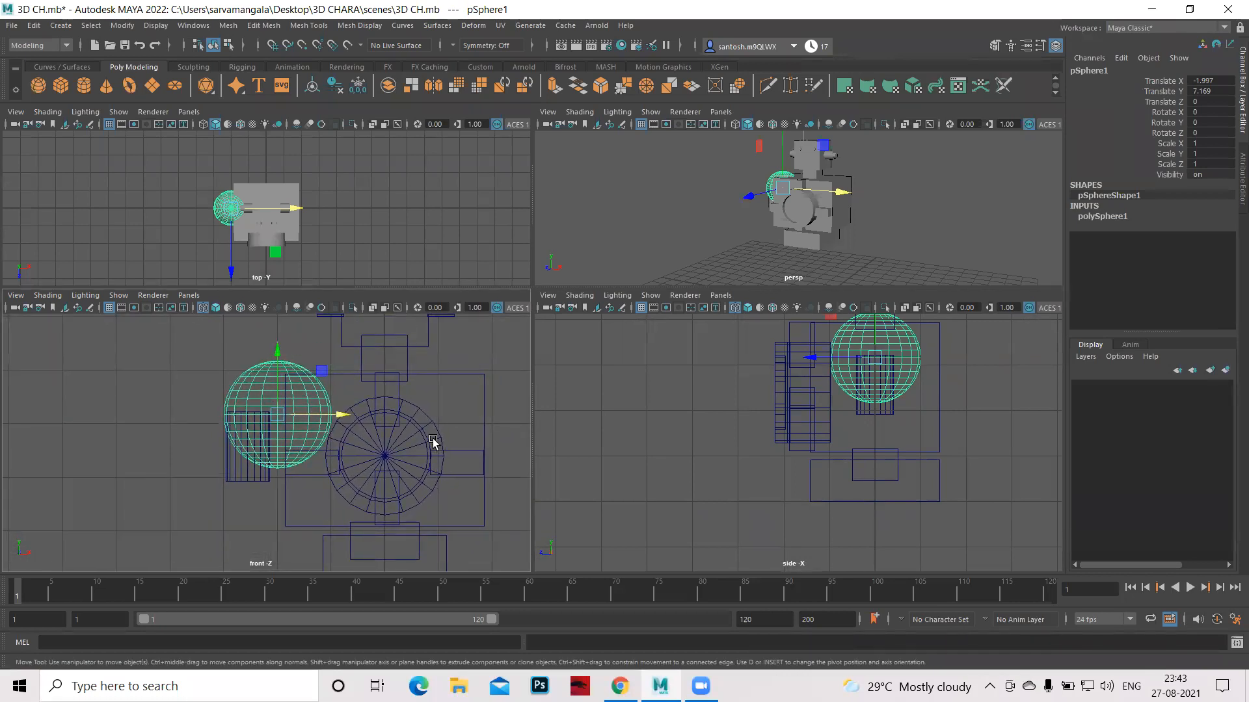
pyautogui.click(285, 417)
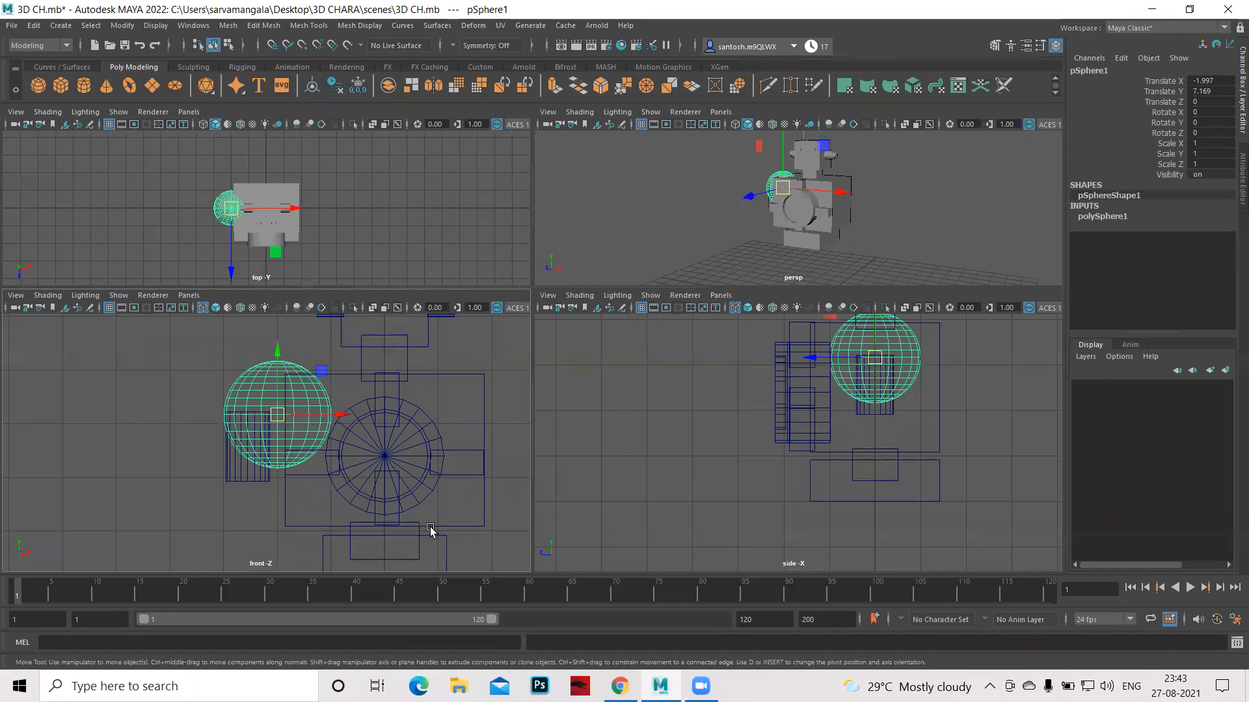
pyautogui.press('r')
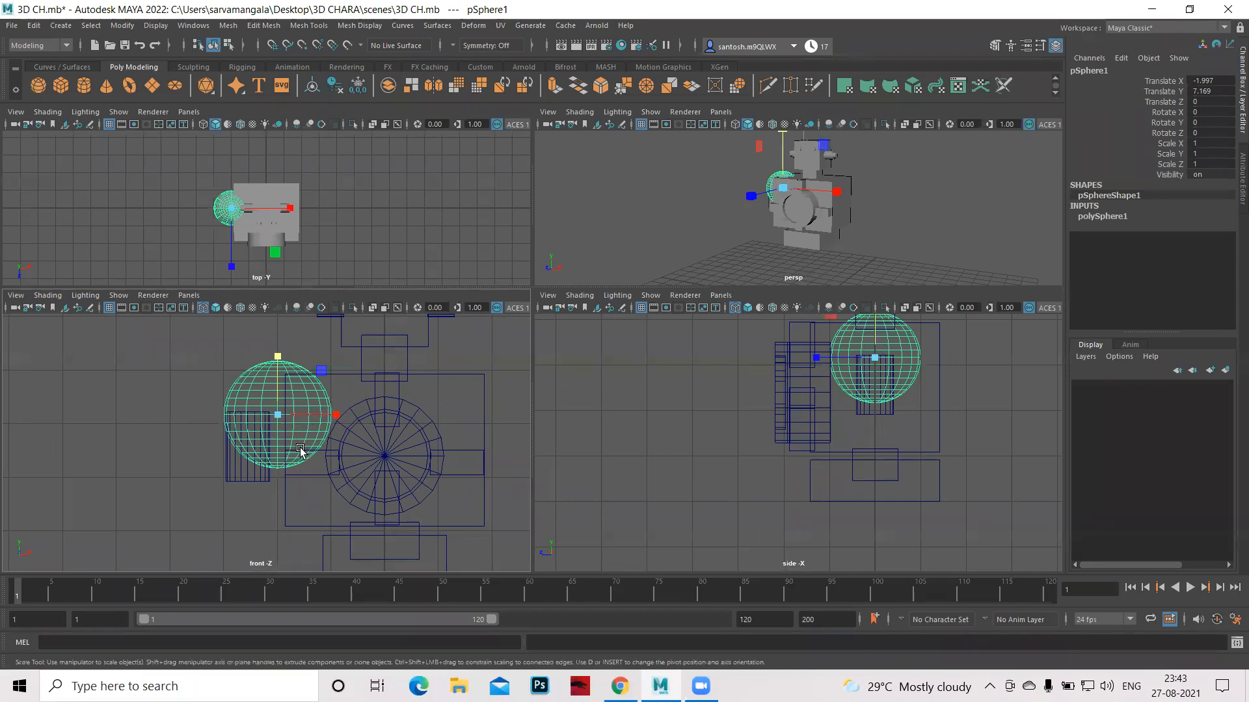
# Scale the sphere uniformly to about 0.447 and shift it to X about -2.15, at the top of the upper-arm cylinder.
pyautogui.moveTo(280, 417); pyautogui.dragTo(230, 402)
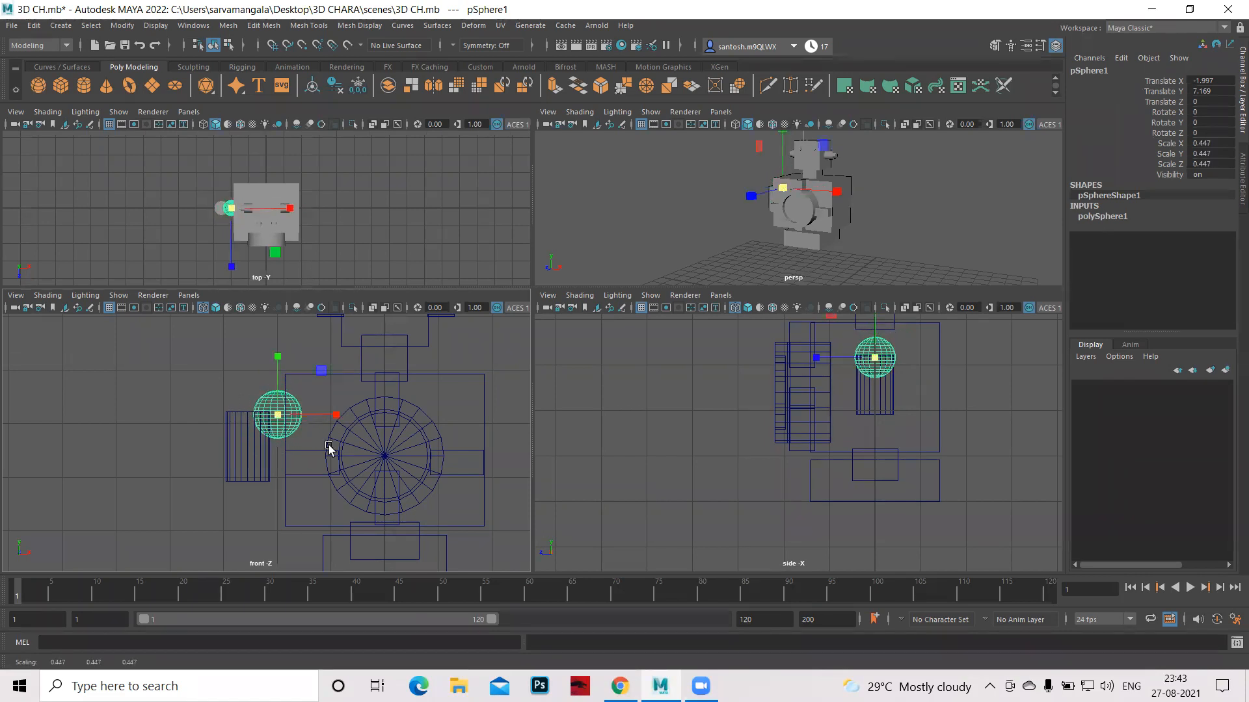
pyautogui.press('w')
pyautogui.moveTo(341, 415); pyautogui.dragTo(333, 417)
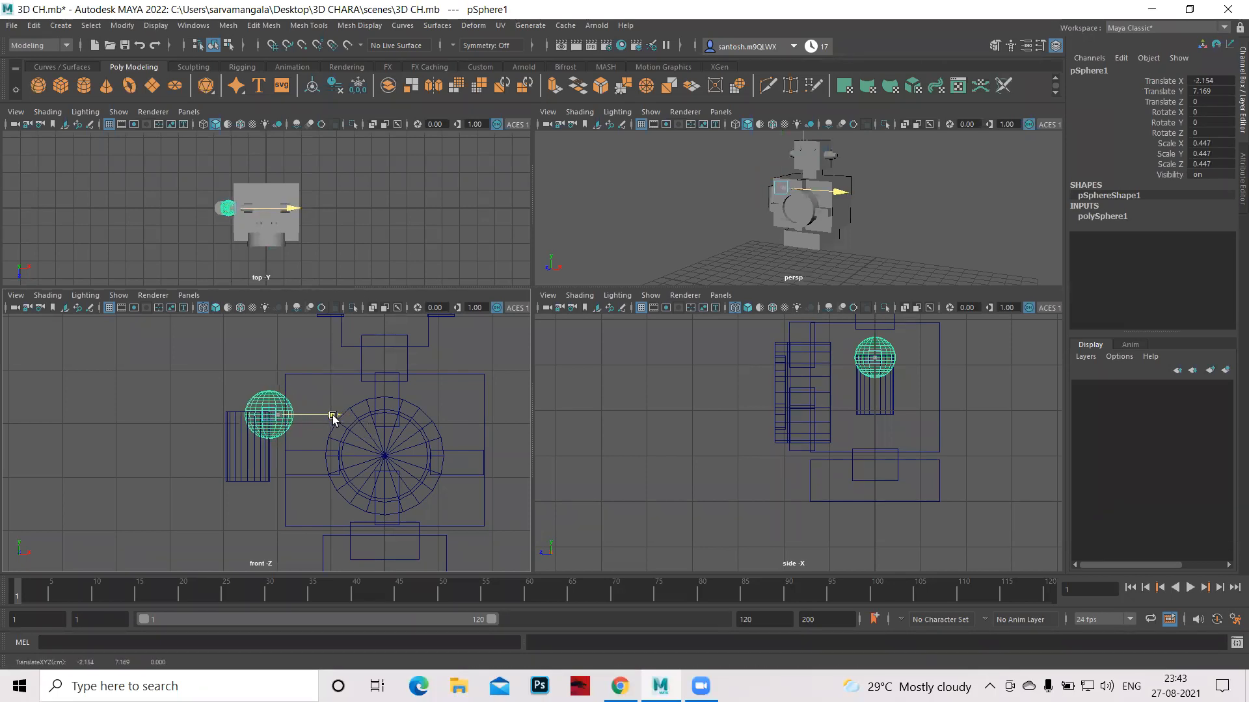
# Duplicate the shoulder sphere and place the copy under the upper-arm cylinder as the elbow, at about X -2.54, Y 5.62.
pyautogui.hotkey('ctrl', 'd')
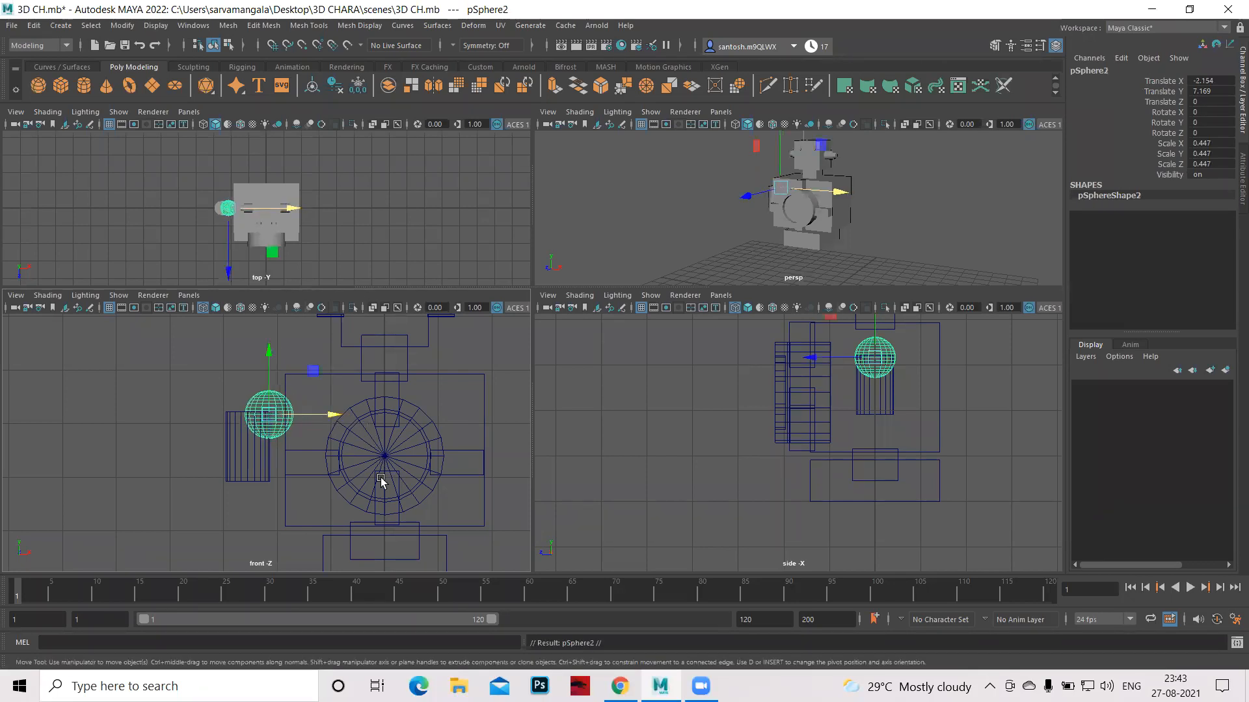
pyautogui.keyDown('alt'); pyautogui.moveTo(370, 512); pyautogui.dragTo(408, 489, button='middle'); pyautogui.keyUp('alt')
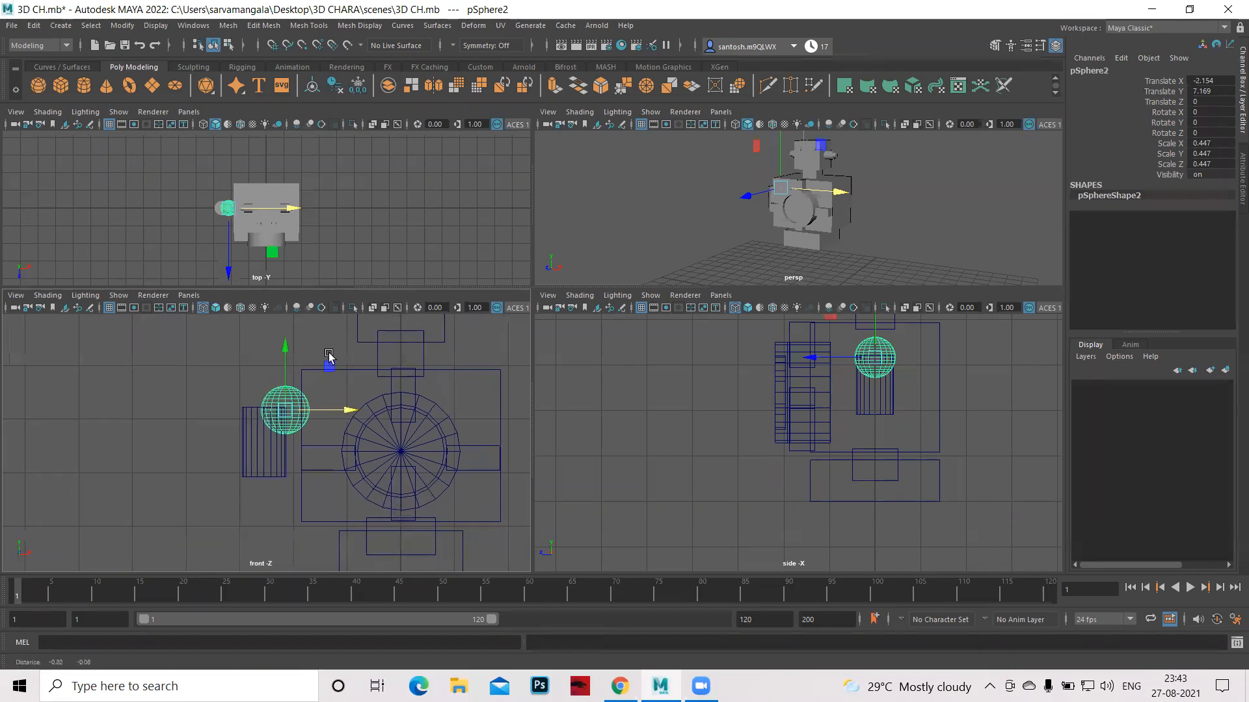
pyautogui.moveTo(306, 376); pyautogui.dragTo(328, 476)
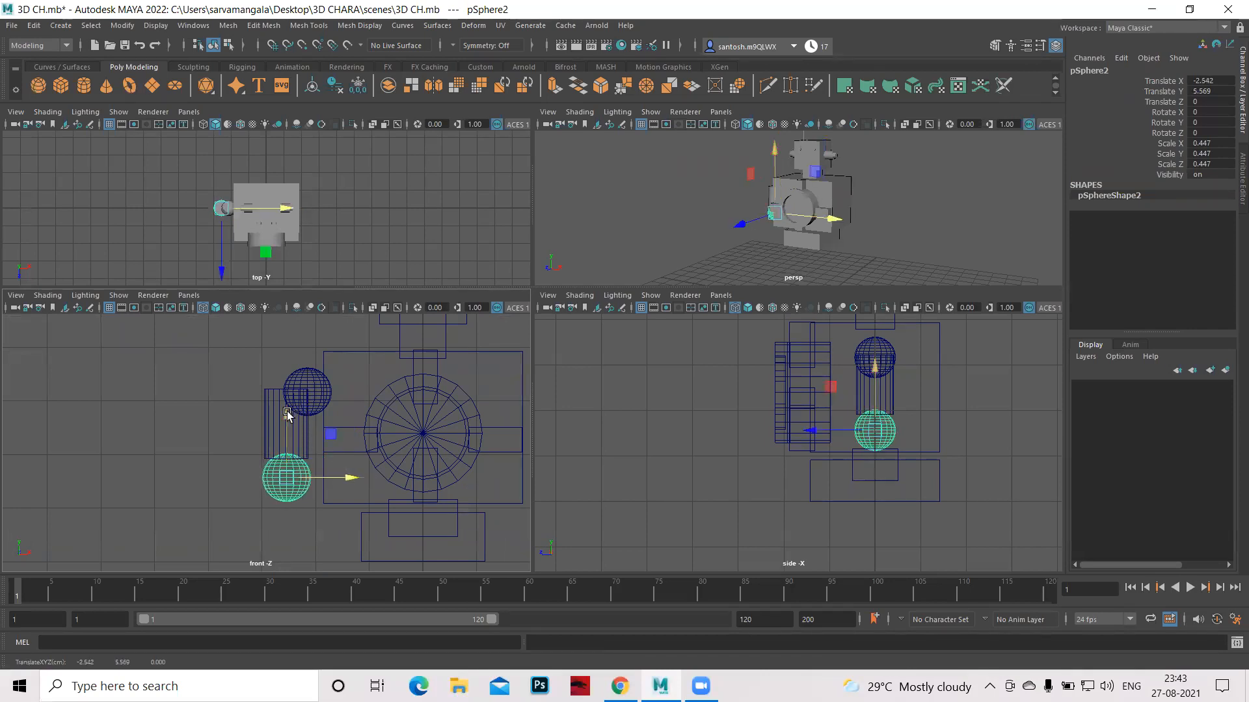
pyautogui.moveTo(285, 419); pyautogui.dragTo(285, 415)
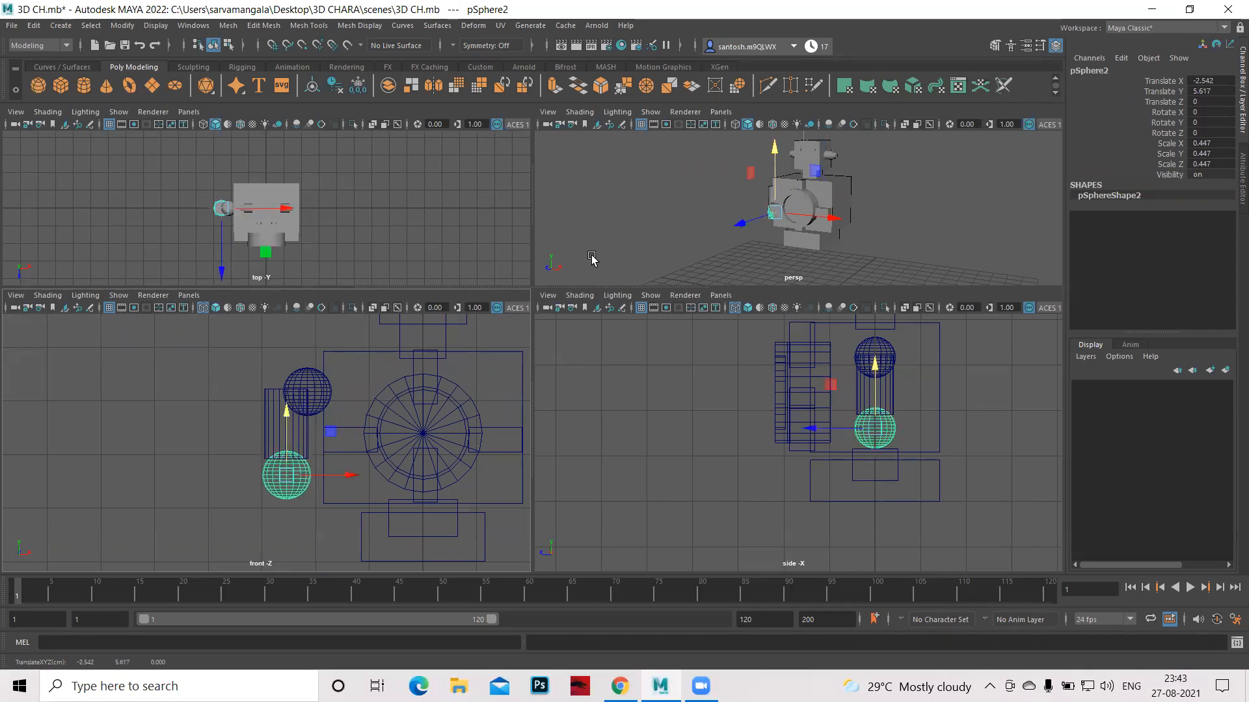
pyautogui.keyDown('alt'); pyautogui.moveTo(599, 253); pyautogui.dragTo(653, 257); pyautogui.keyUp('alt')
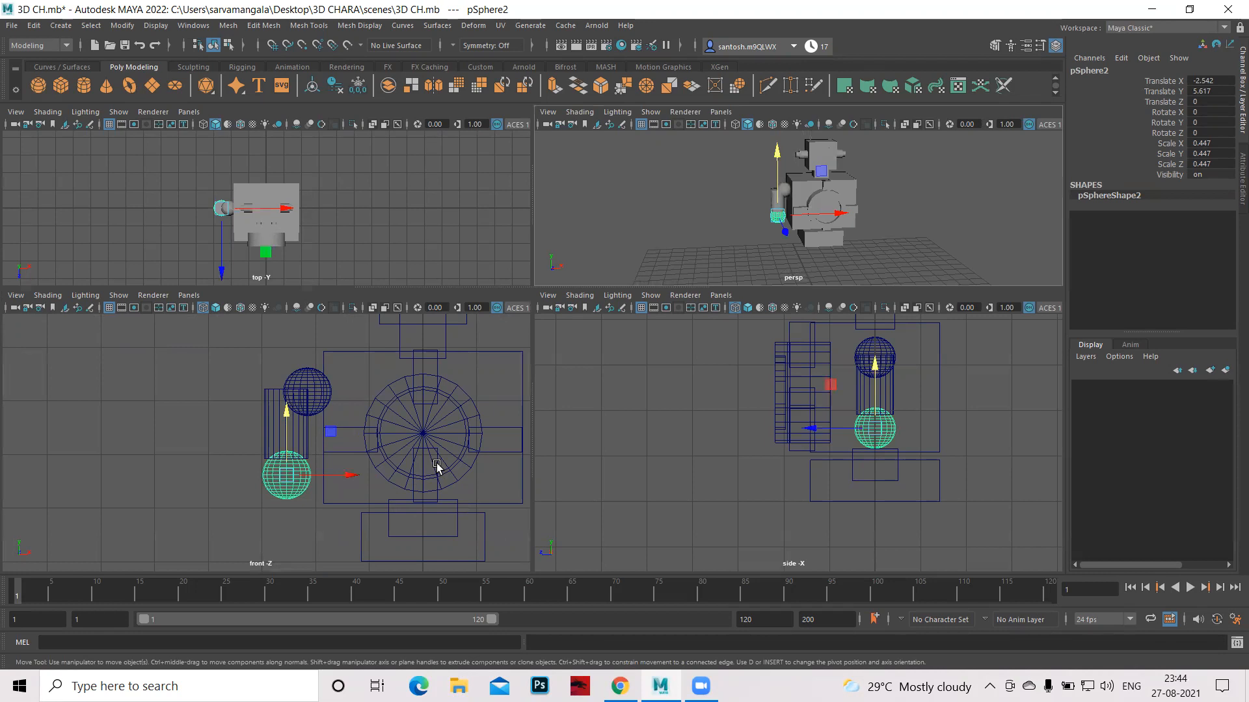
# Duplicate the upper-arm cylinder and move the copy straight down beneath the elbow sphere as the forearm, at Y about 4.6.
pyautogui.press('space')
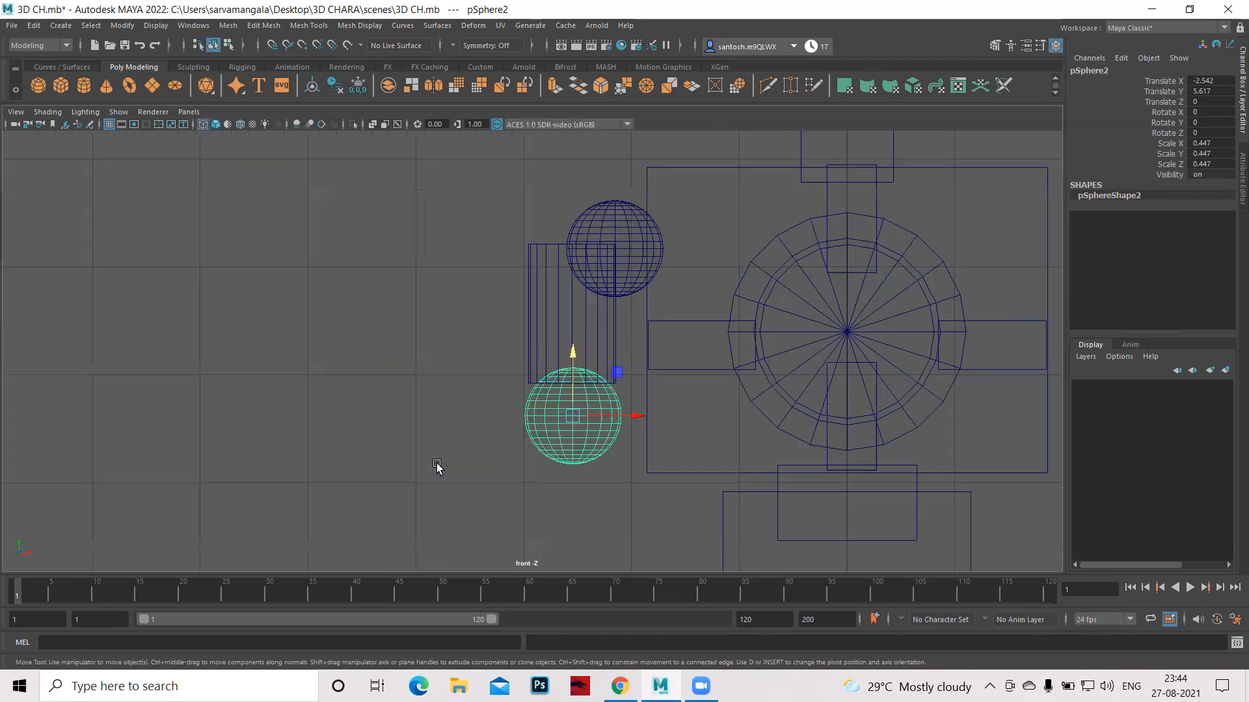
pyautogui.click(589, 503)
pyautogui.scroll(-6, 636, 468)
pyautogui.scroll(-5, 646, 423)
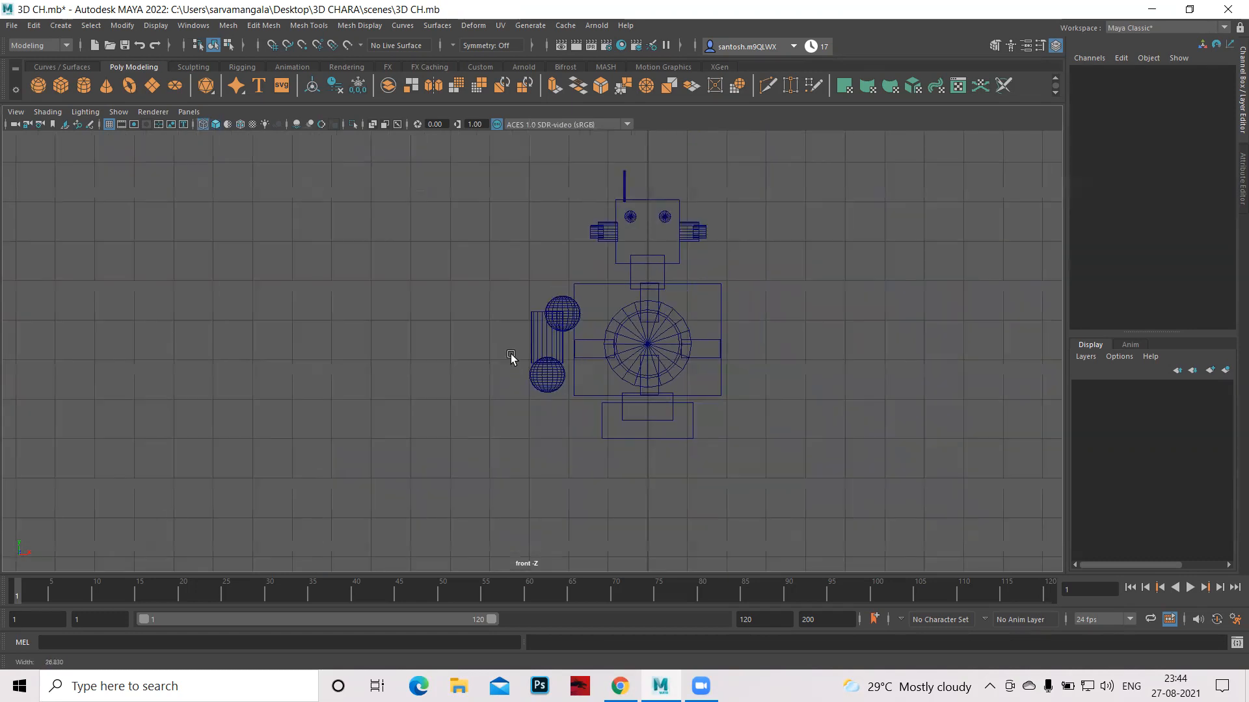
pyautogui.keyDown('alt'); pyautogui.moveTo(796, 489); pyautogui.dragTo(800, 464, button='middle'); pyautogui.keyUp('alt')
pyautogui.scroll(2, 828, 469)
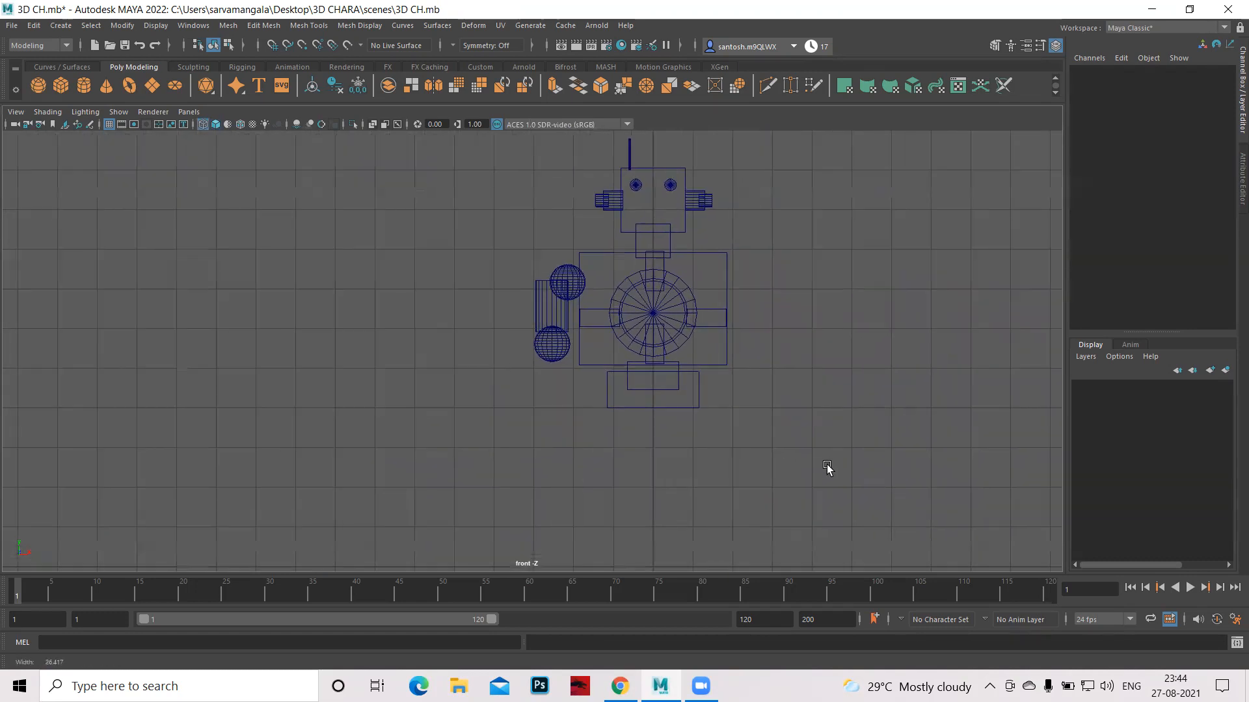
pyautogui.scroll(3, 588, 303)
pyautogui.scroll(5, 563, 291)
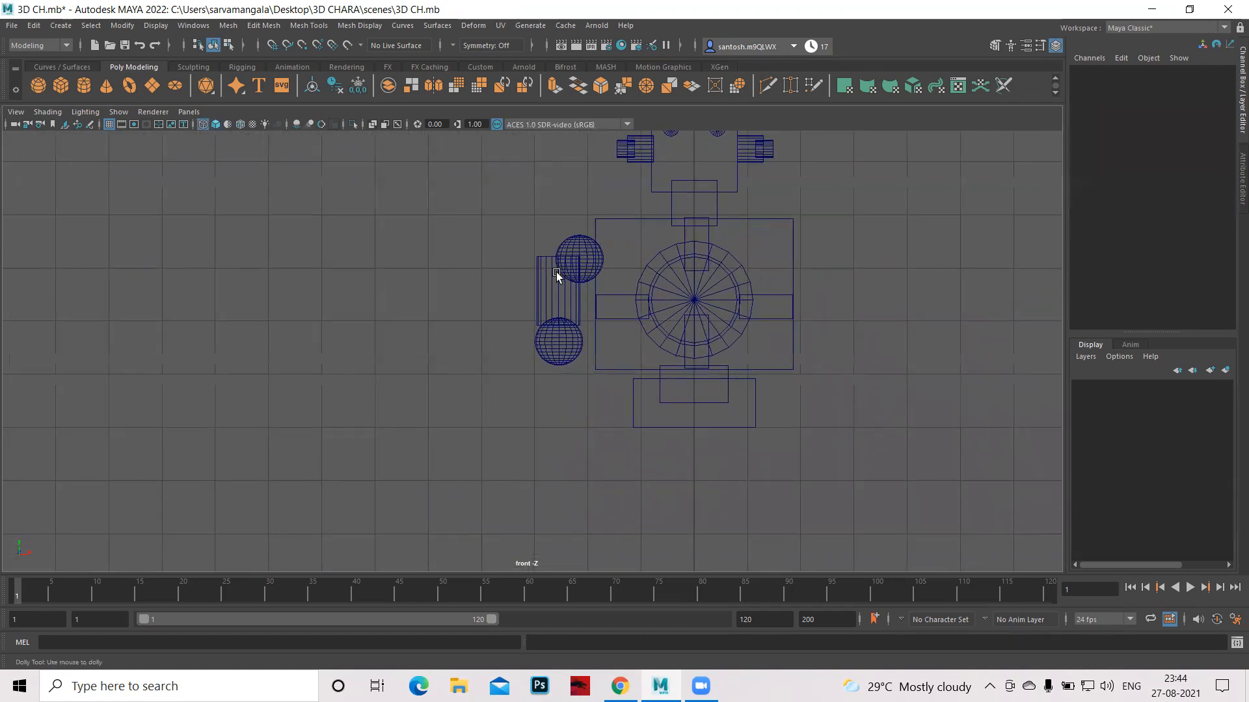
pyautogui.scroll(2, 547, 278)
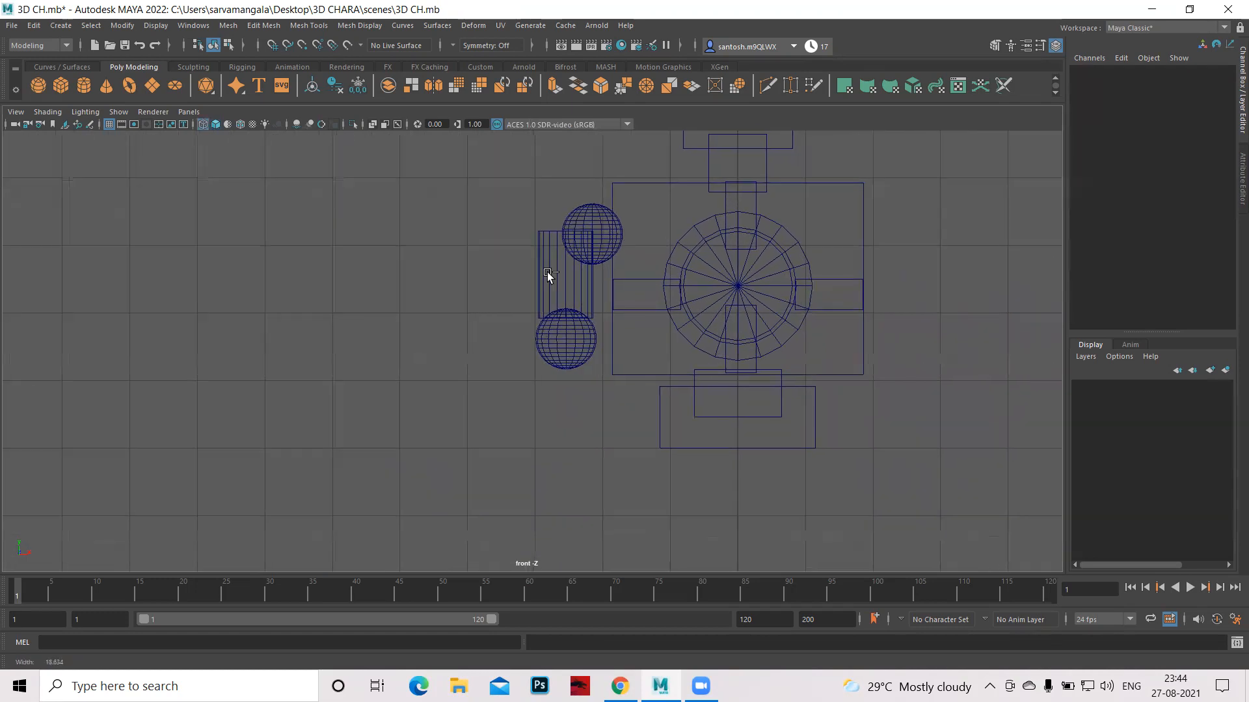
pyautogui.click(573, 228)
pyautogui.moveTo(568, 207); pyautogui.dragTo(587, 350)
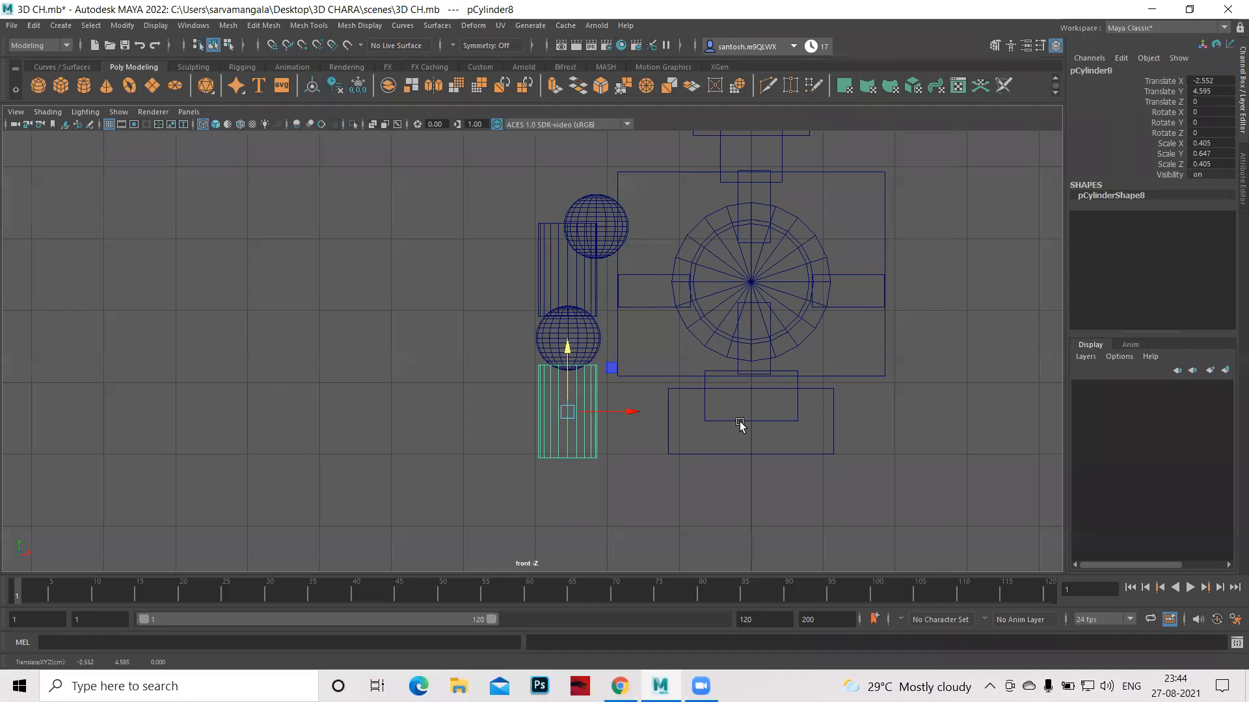
# Duplicate the elbow sphere and move the copy straight down below the forearm cylinder, to Y about 3.54.
pyautogui.click(582, 332)
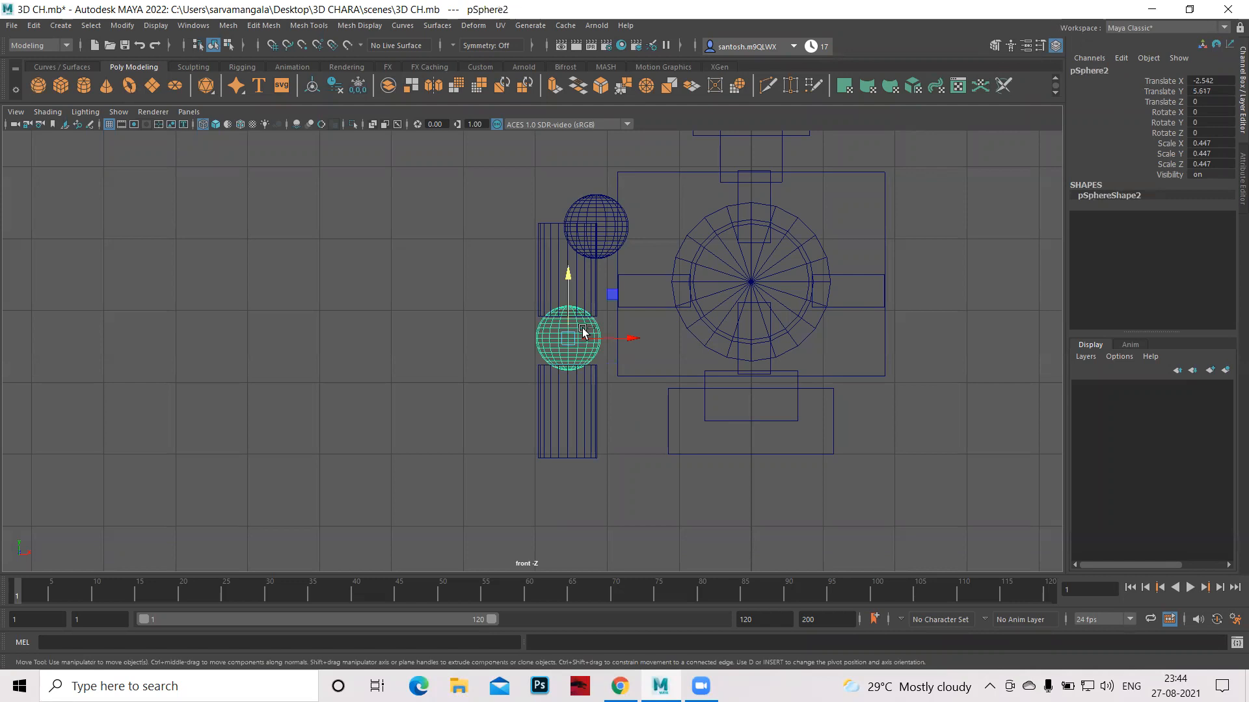
pyautogui.hotkey('ctrl', 'd')
pyautogui.moveTo(573, 421); pyautogui.dragTo(710, 463, button='middle')
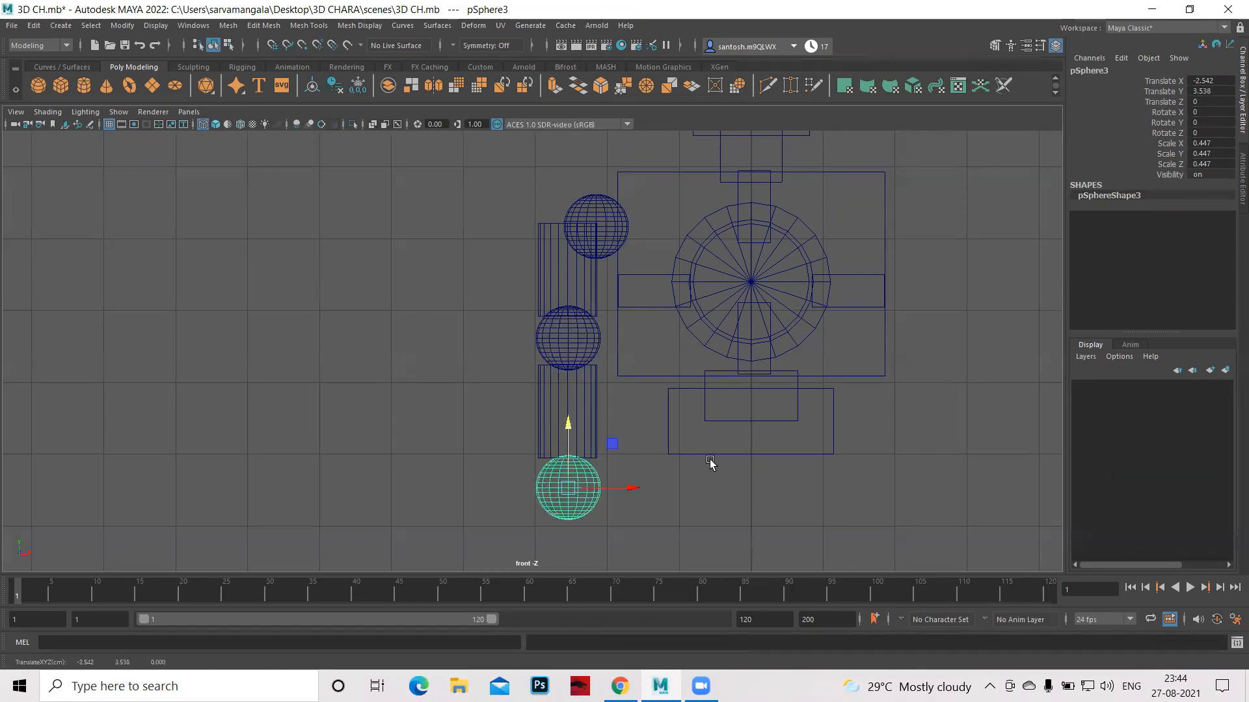
# Scale the wrist sphere uniformly to about 0.244 and raise it to Y about 3.81, against the forearm's lower end.
pyautogui.press('r')
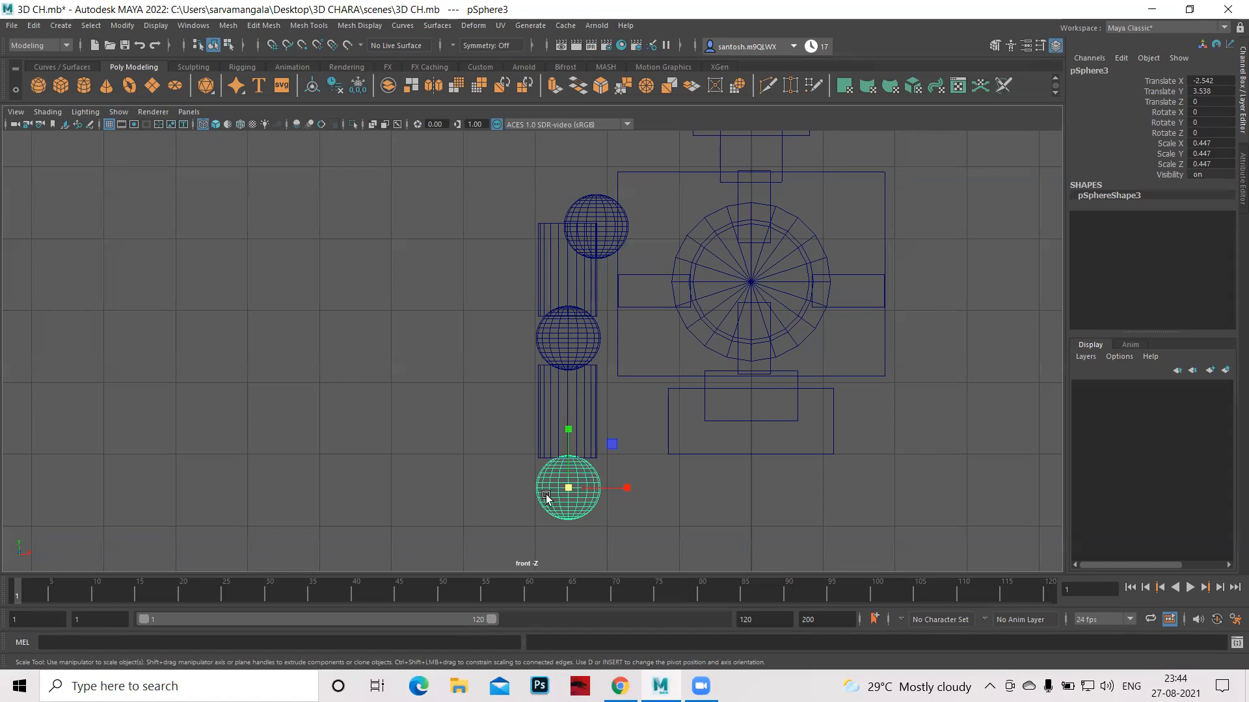
pyautogui.moveTo(570, 492); pyautogui.dragTo(547, 491)
pyautogui.press('w')
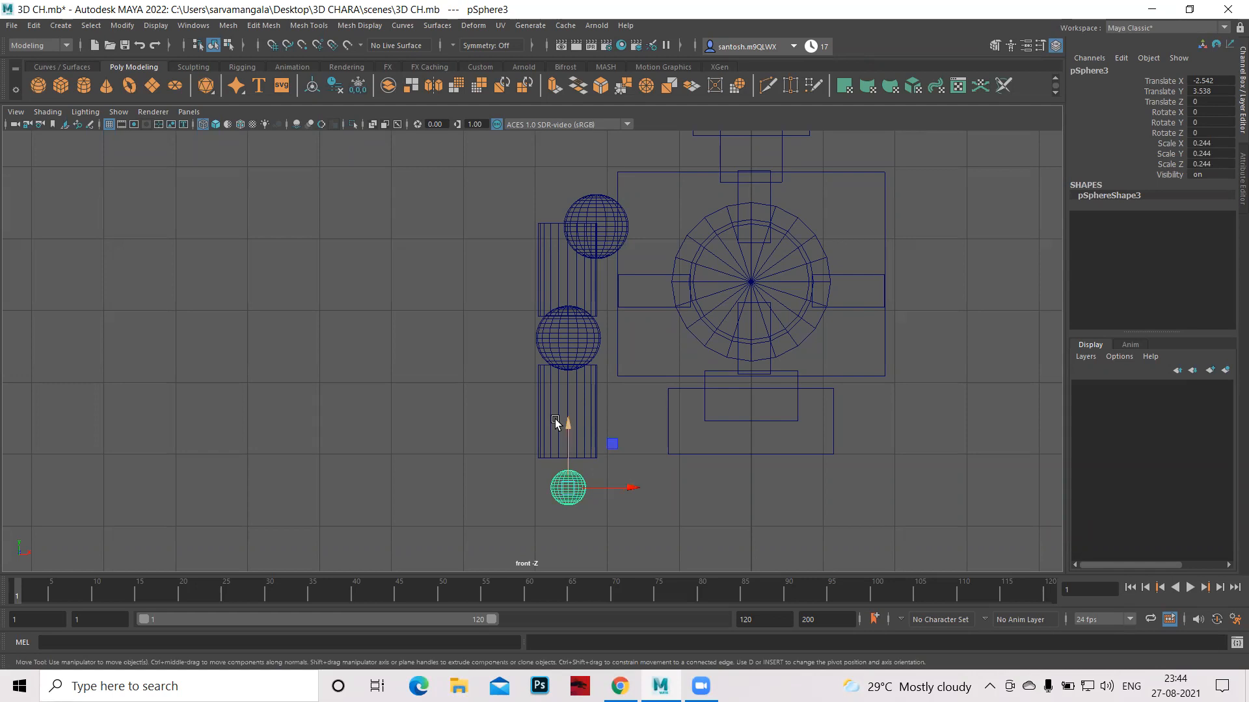
pyautogui.moveTo(563, 427); pyautogui.dragTo(566, 407)
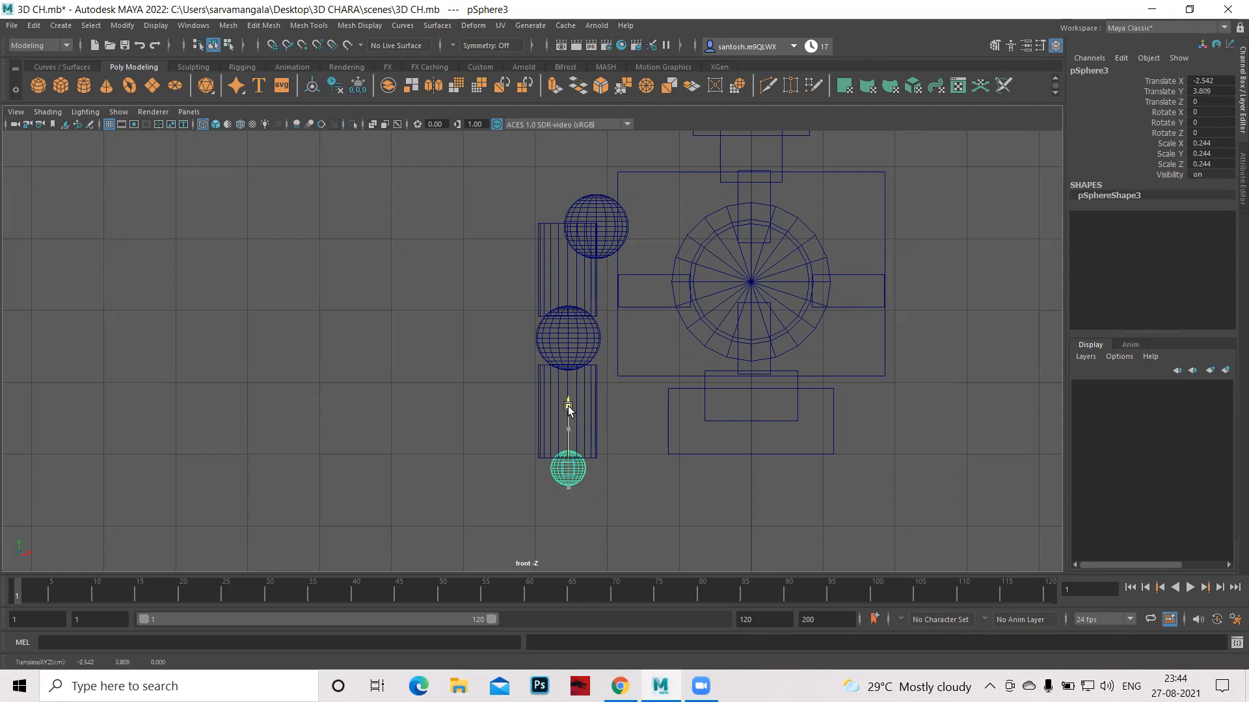
# Duplicate the forearm cylinder and move the copy straight down below the wrist, to Y about 3.12.
pyautogui.click(537, 417)
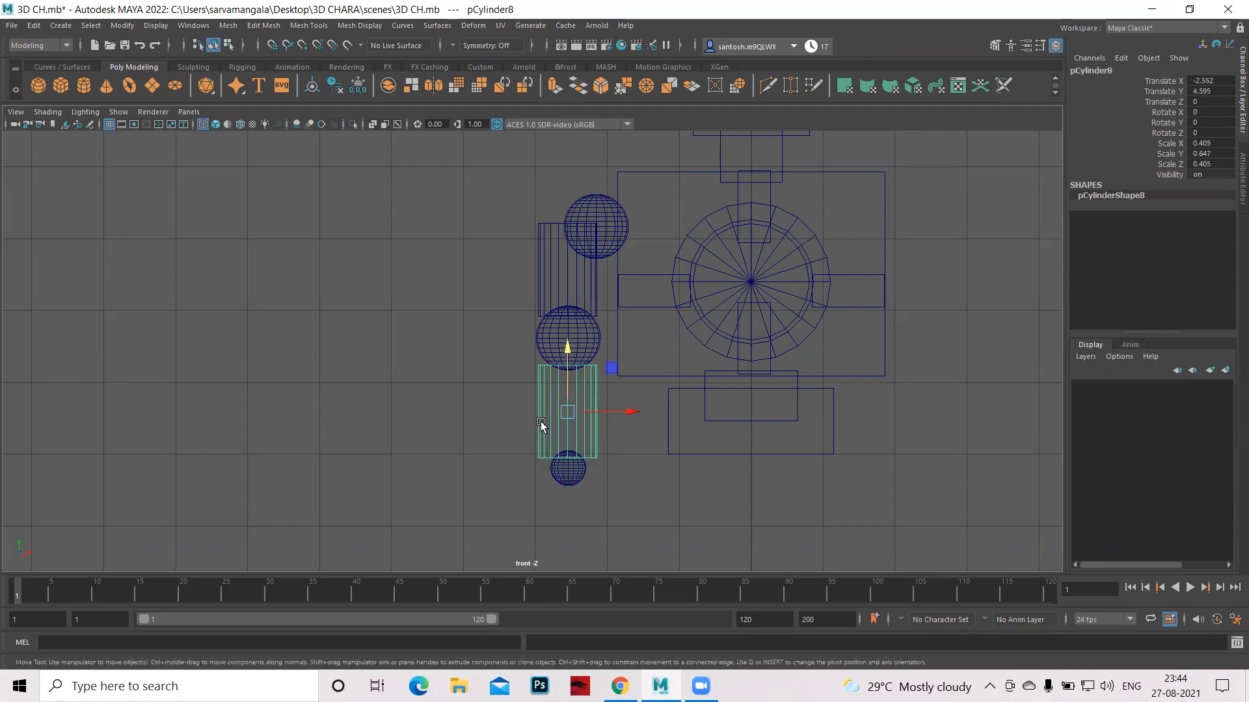
pyautogui.hotkey('ctrl', 'd')
pyautogui.moveTo(565, 348); pyautogui.dragTo(568, 457)
# Shrink the lowest cylinder proportionally to about 0.173 in X and Z and 0.276 in Y, and raise it to Y about 3.36.
pyautogui.scroll(-4, 689, 510)
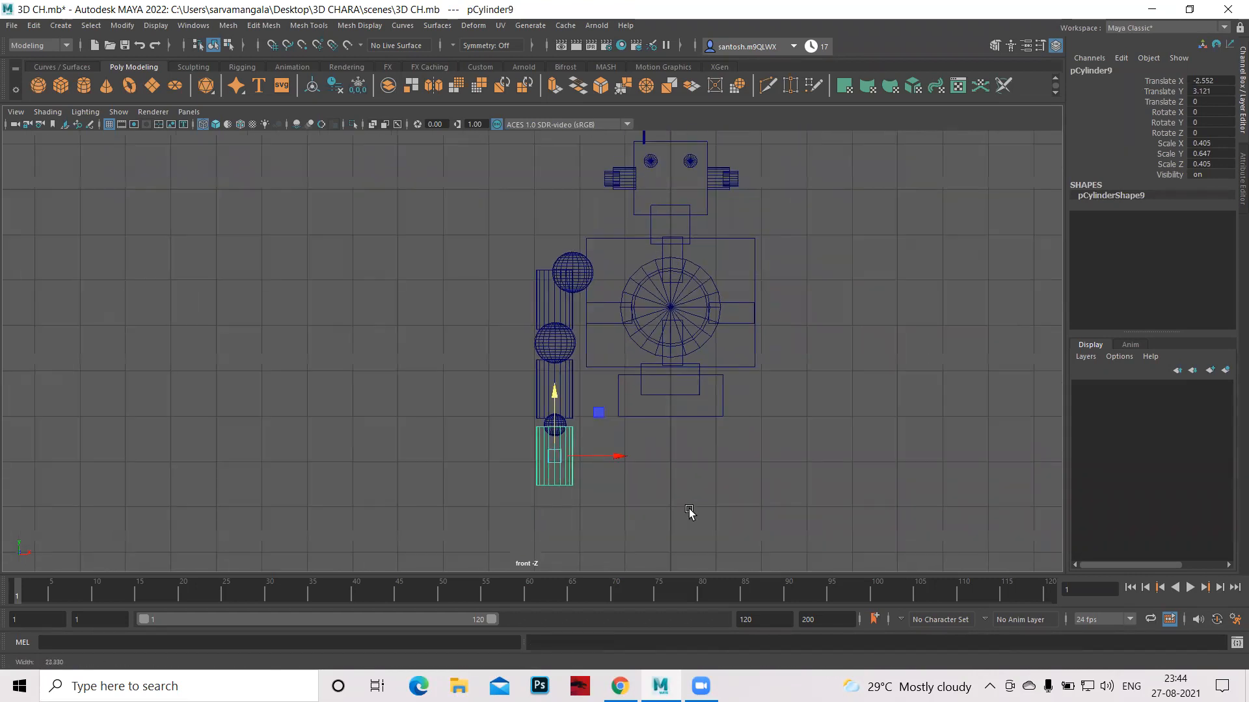
pyautogui.scroll(5, 490, 441)
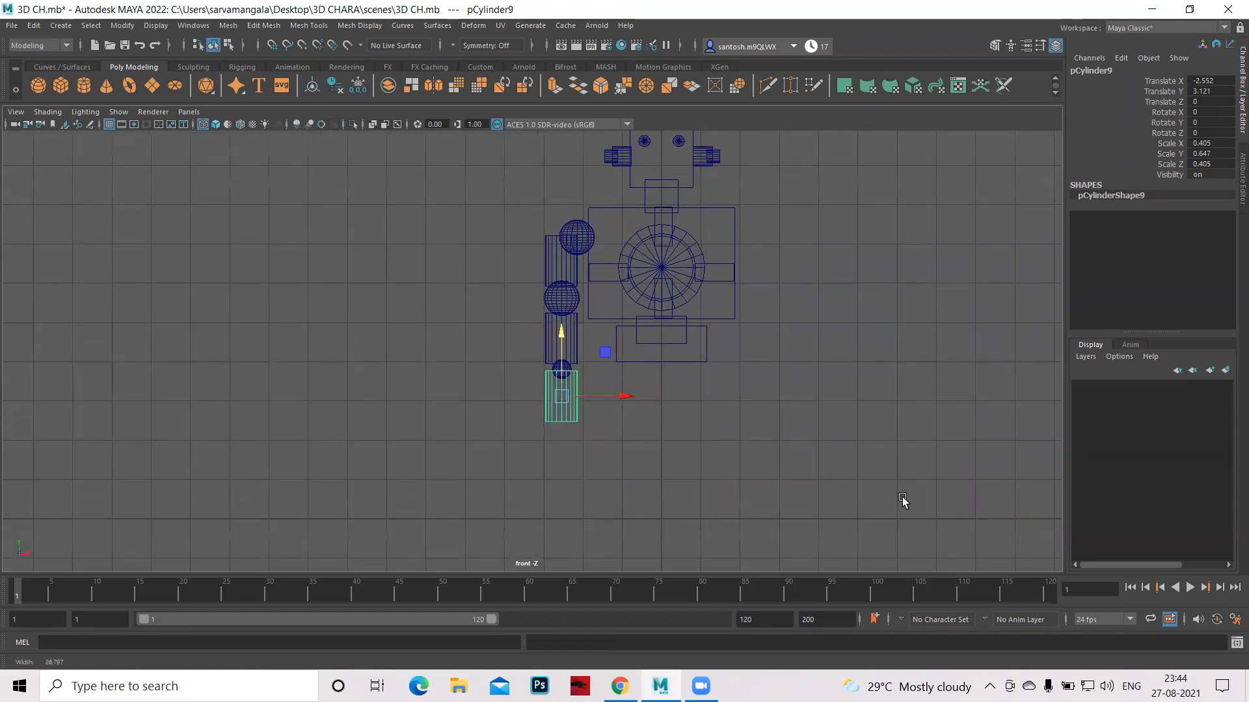
pyautogui.scroll(5, 789, 496)
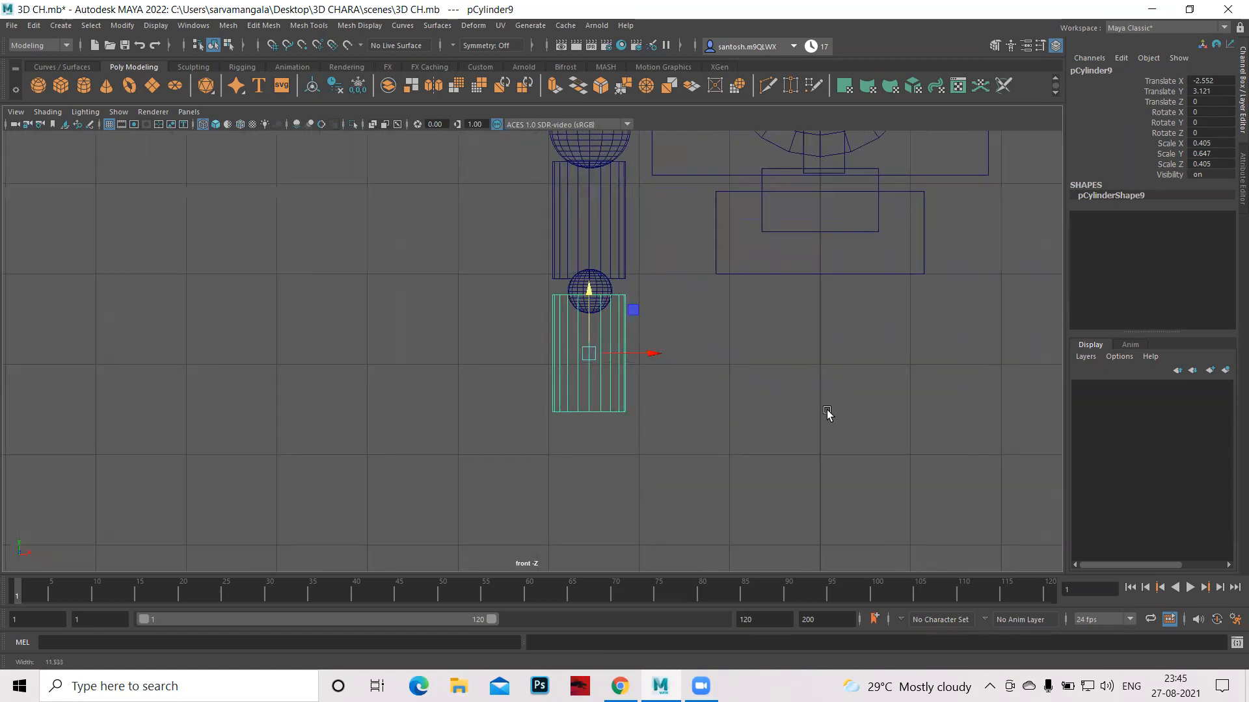
pyautogui.scroll(2, 767, 408)
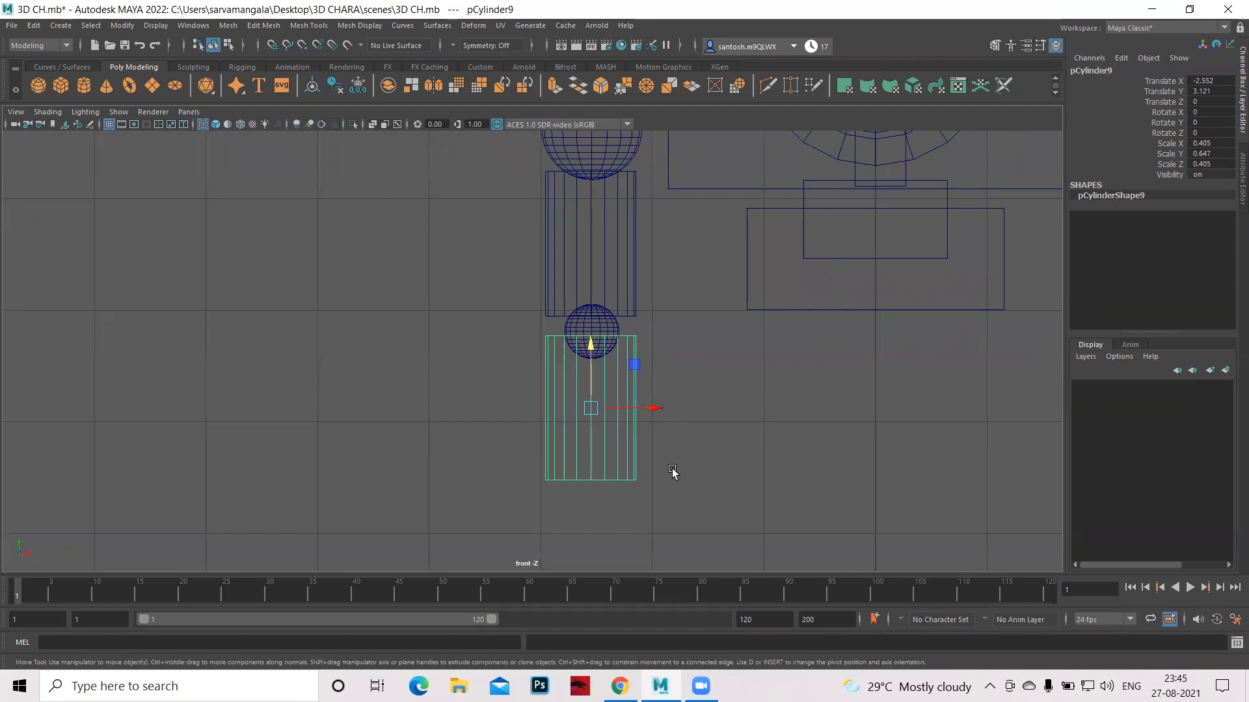
pyautogui.press('r')
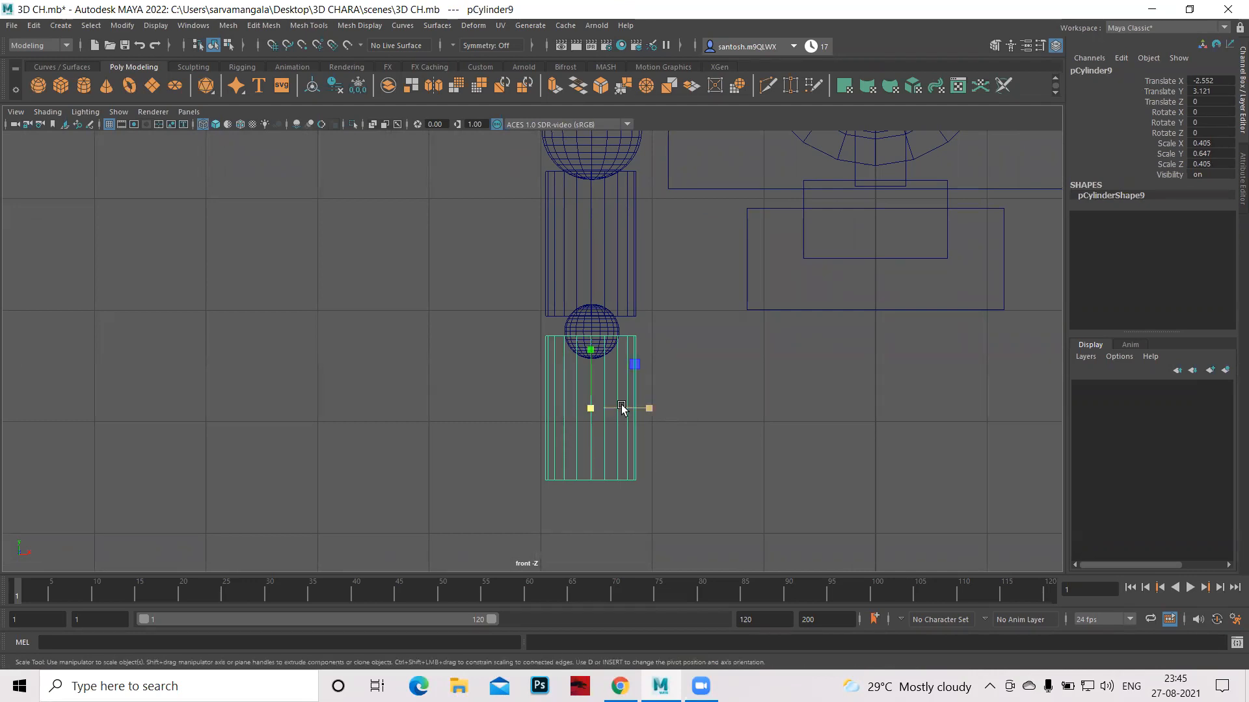
pyautogui.moveTo(589, 409); pyautogui.dragTo(535, 407)
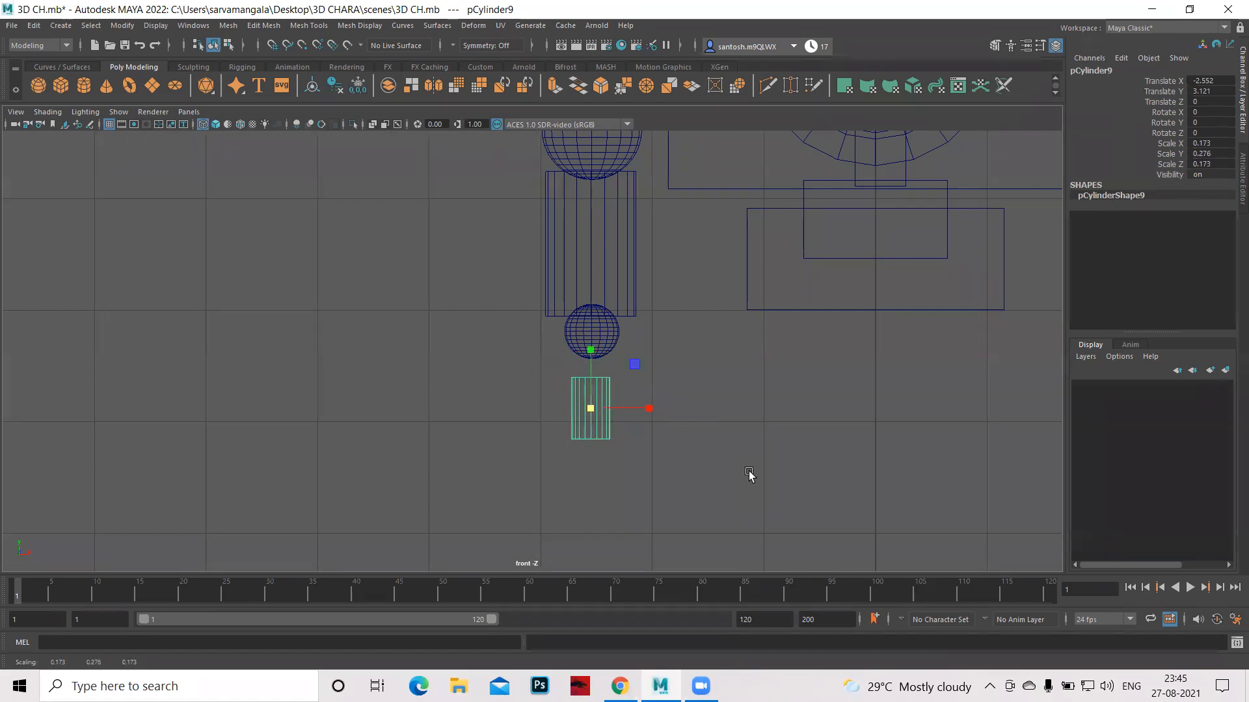
pyautogui.press('w')
pyautogui.moveTo(591, 343); pyautogui.dragTo(591, 319)
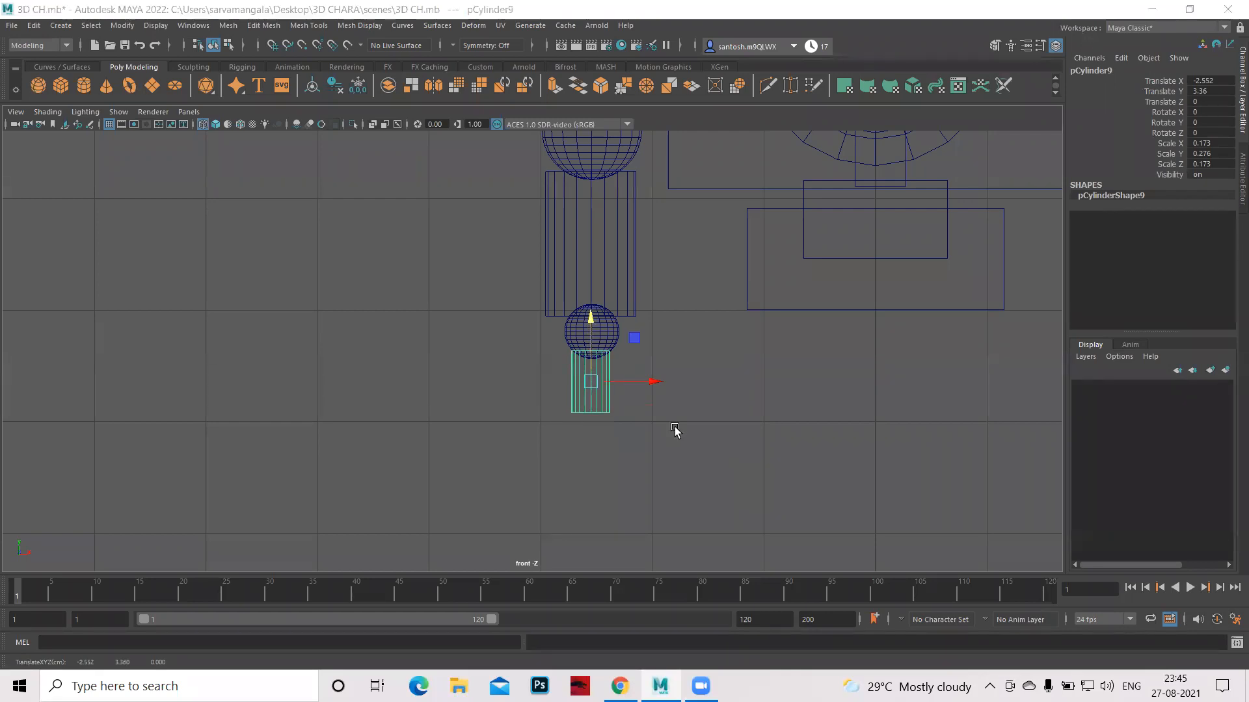
# Shrink the cylinder under the wrist sphere proportionally to about 0.131 in X and Z and 0.21 in Y.
pyautogui.press('space')
pyautogui.press('space')
pyautogui.keyDown('alt'); pyautogui.moveTo(653, 478); pyautogui.dragTo(600, 465); pyautogui.keyUp('alt')
pyautogui.keyDown('alt'); pyautogui.moveTo(580, 494); pyautogui.dragTo(700, 507, button='right'); pyautogui.keyUp('alt')
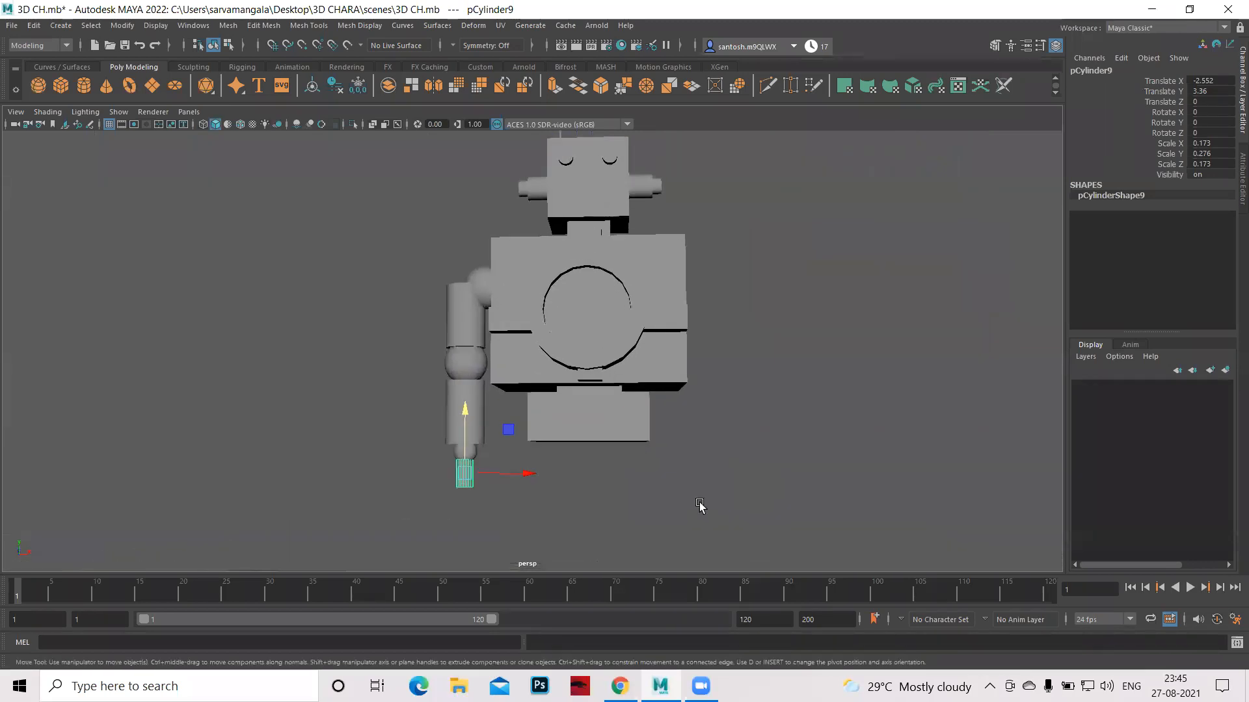
pyautogui.keyDown('alt'); pyautogui.moveTo(722, 524); pyautogui.dragTo(795, 420, button='middle'); pyautogui.keyUp('alt')
pyautogui.press('f')
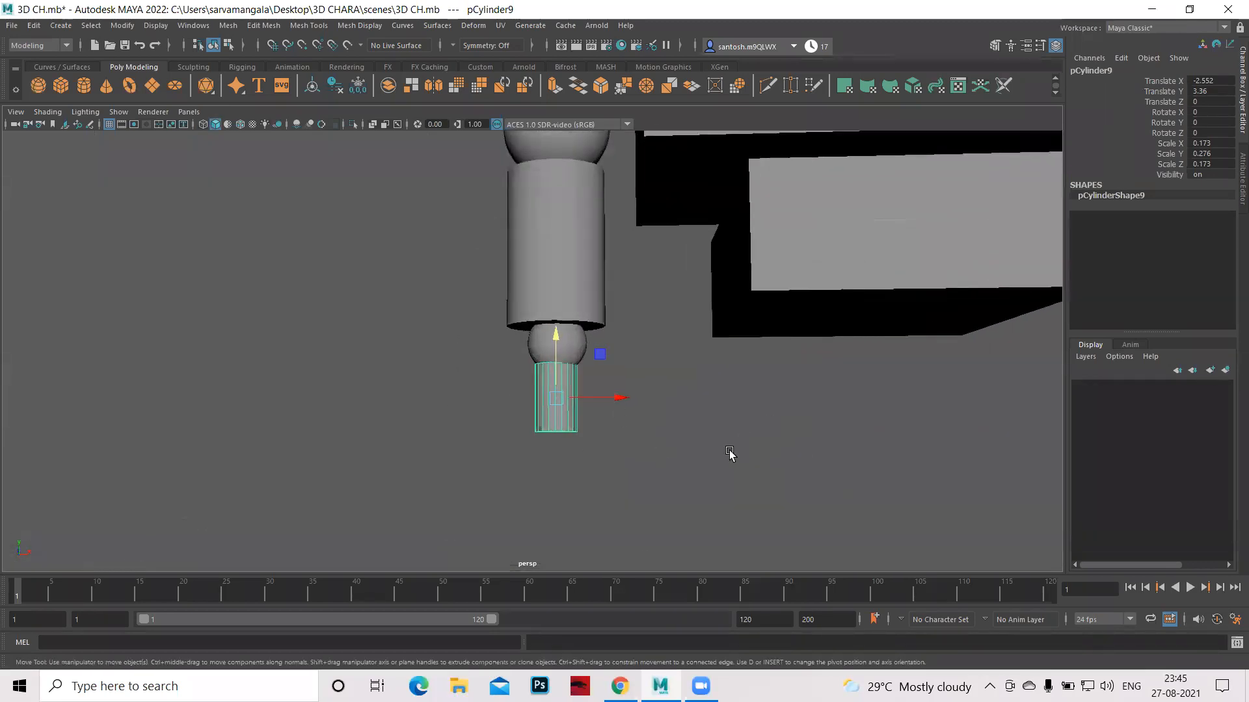
pyautogui.press('r')
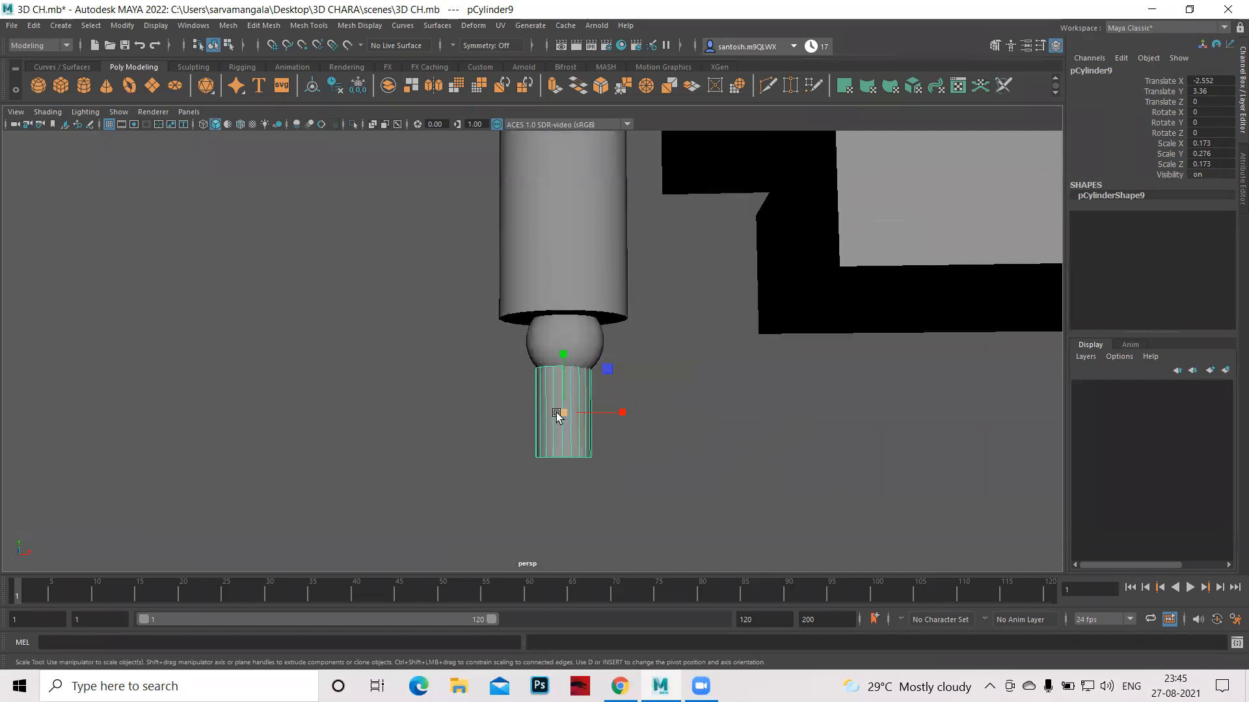
pyautogui.moveTo(564, 413); pyautogui.dragTo(558, 414)
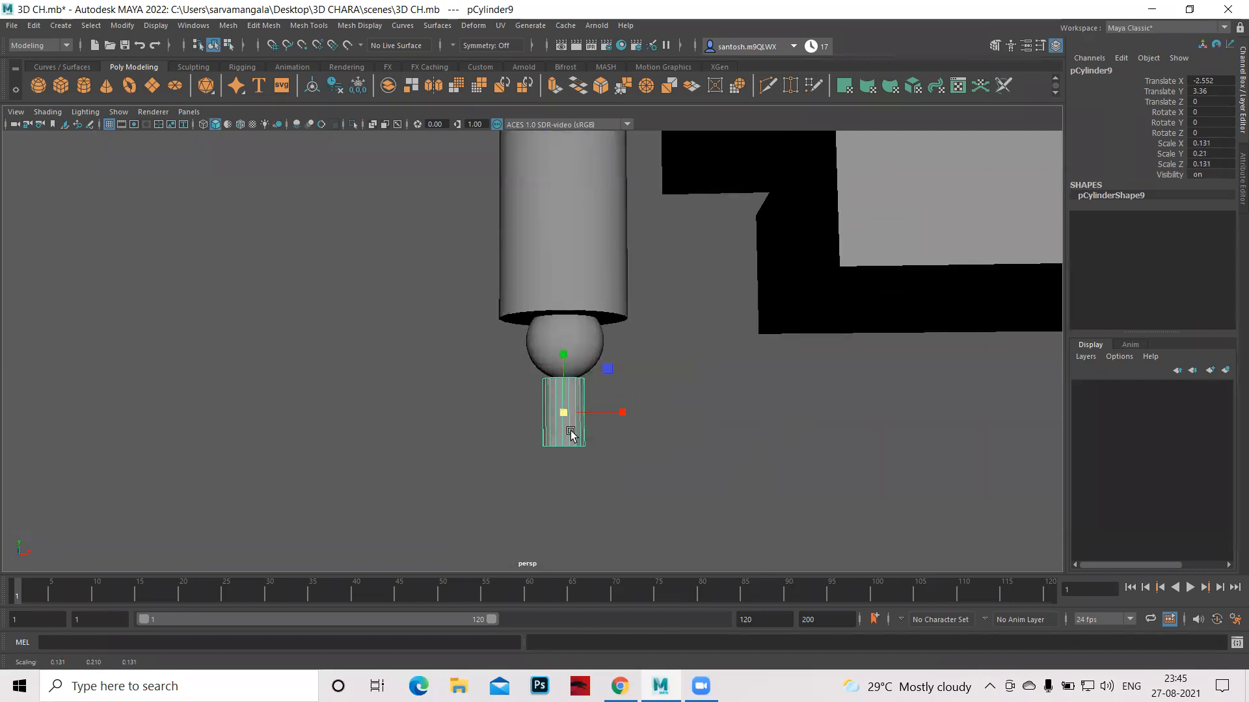
# Reduce the cylinder under the wrist to about 0.115 in X and Z and 0.183 in Y, and raise it to Y about 3.45.
pyautogui.press('space')
pyautogui.press('space')
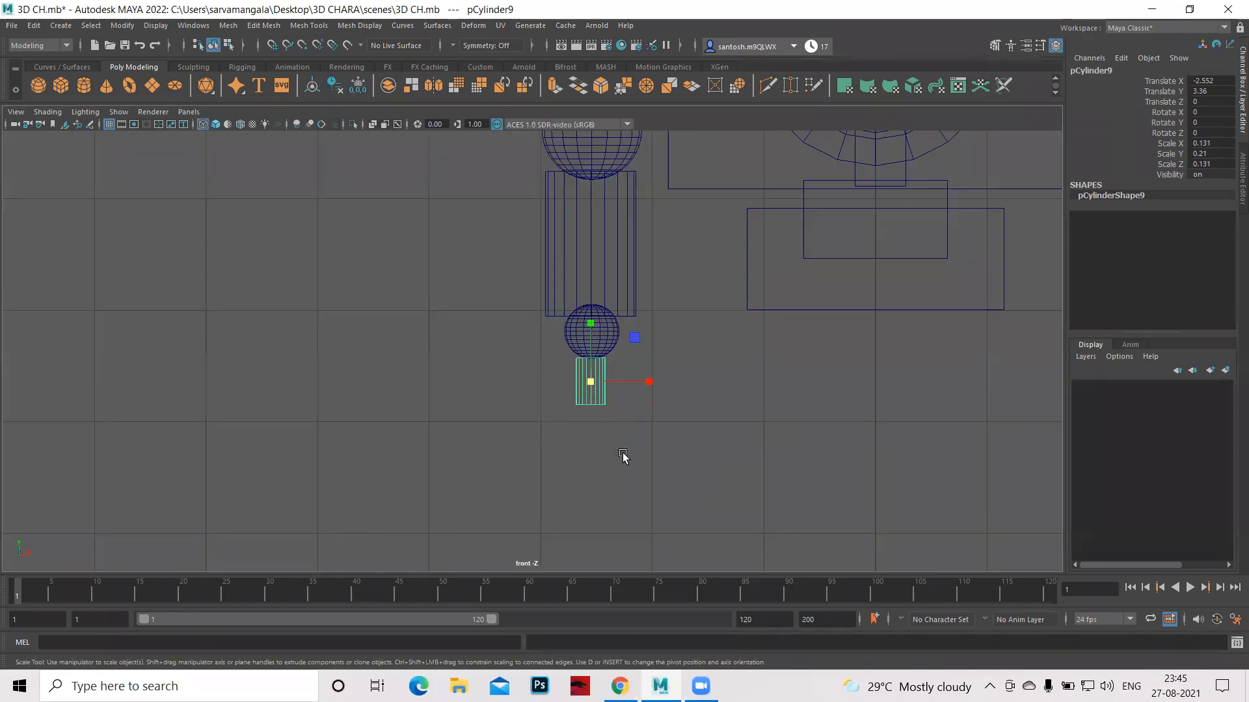
pyautogui.moveTo(590, 382); pyautogui.dragTo(587, 370)
pyautogui.press('w')
pyautogui.moveTo(594, 322); pyautogui.dragTo(591, 312)
# Insert two closely spaced edge loops around the middle of the small cylinder under the wrist sphere, and return to object mode.
pyautogui.press('space')
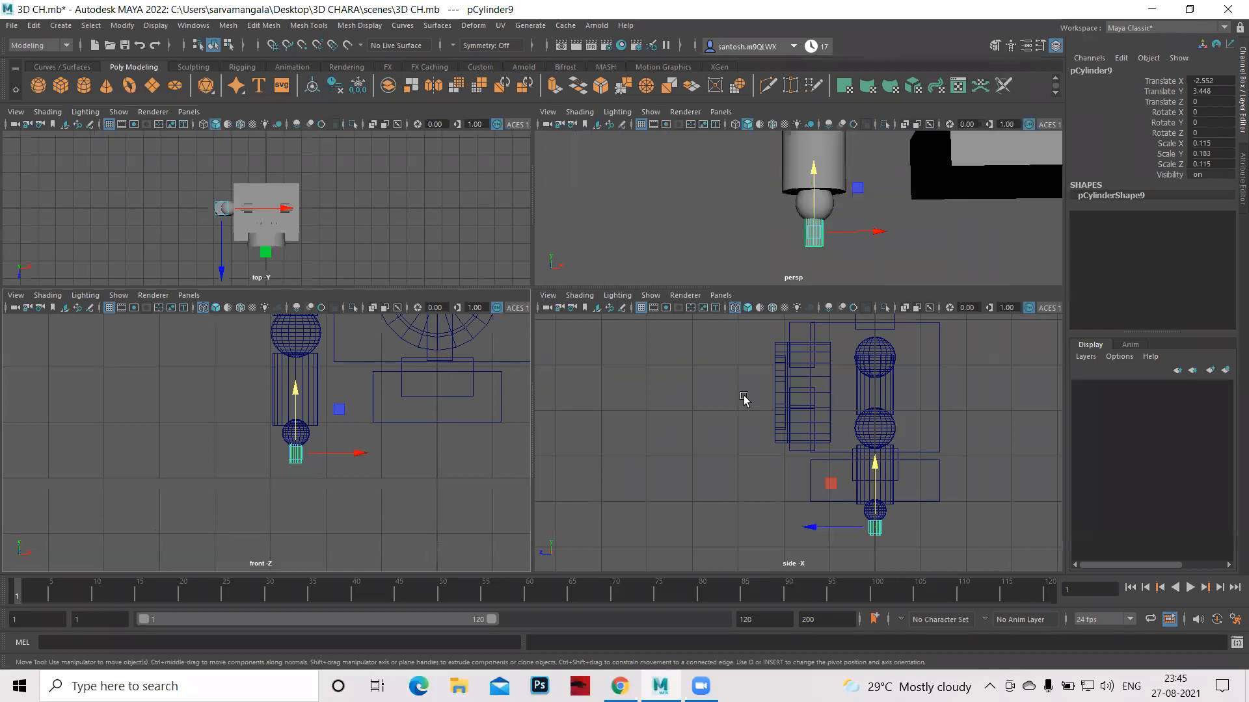
pyautogui.press('space')
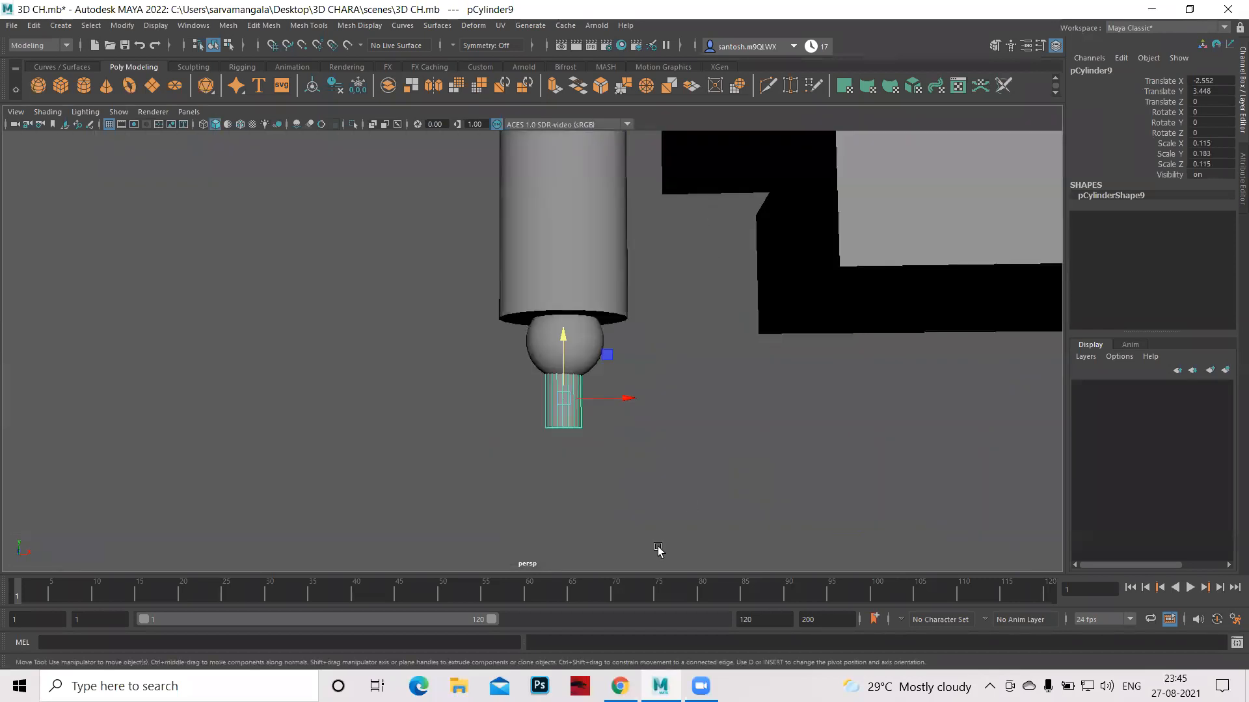
pyautogui.keyDown('alt'); pyautogui.moveTo(563, 462); pyautogui.dragTo(729, 488, button='right'); pyautogui.keyUp('alt')
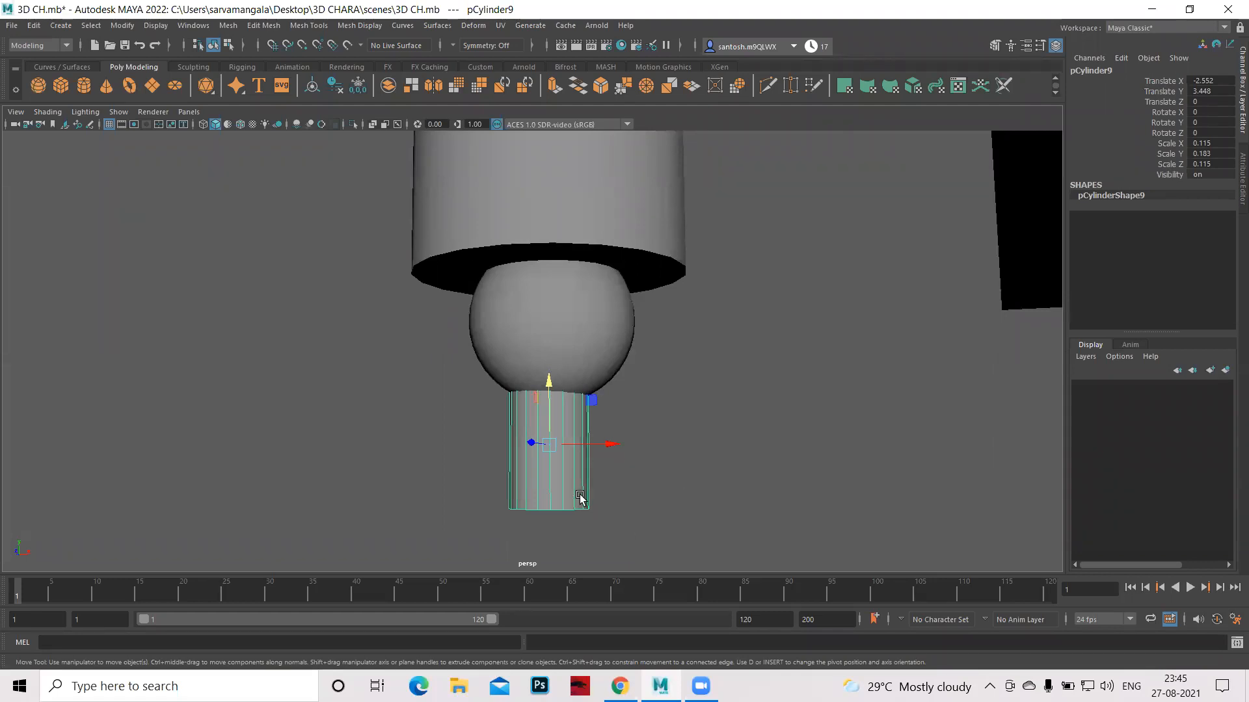
pyautogui.press('q')
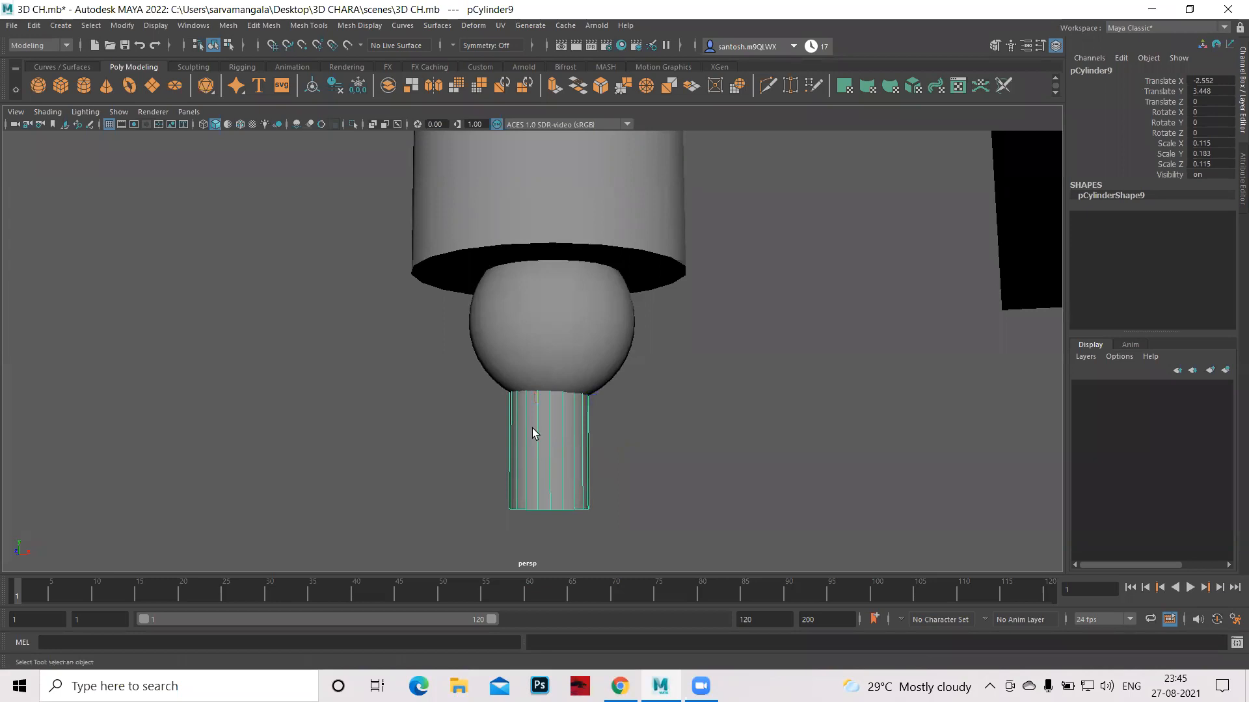
pyautogui.rightClick(572, 440)
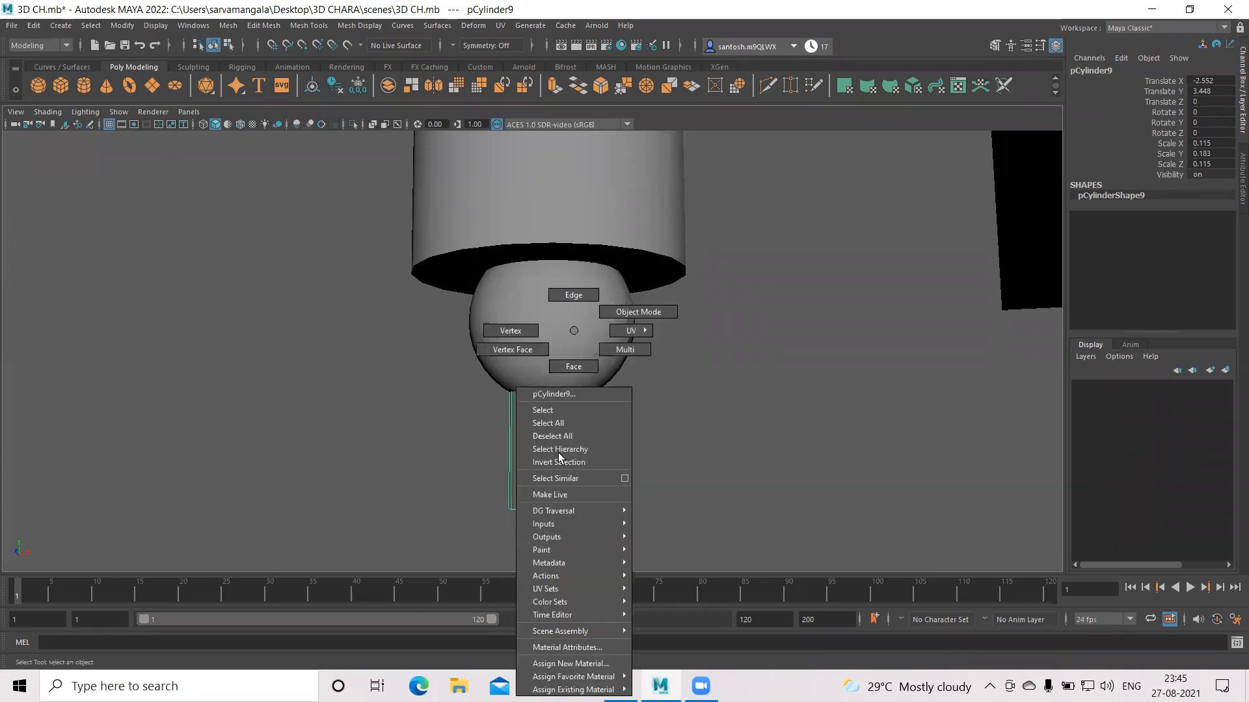
pyautogui.click(558, 450)
pyautogui.keyDown('shift'); pyautogui.moveTo(558, 454); pyautogui.dragTo(462, 363, button='right'); pyautogui.keyUp('shift')
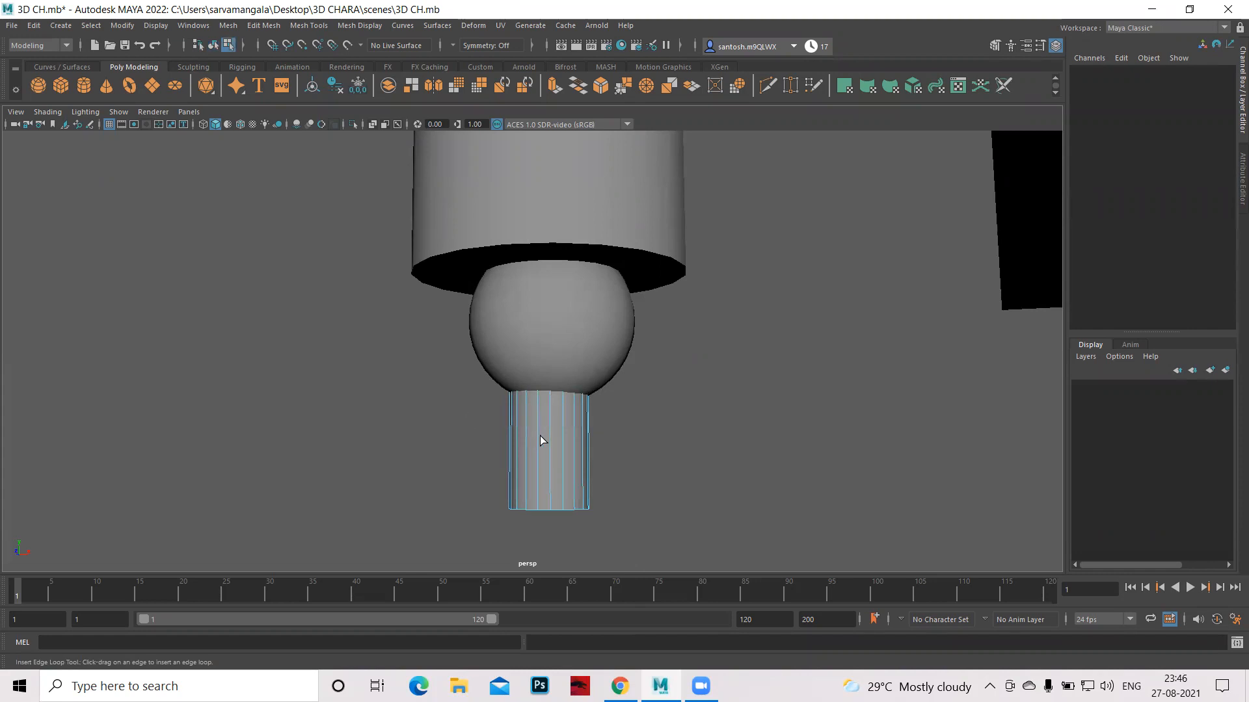
pyautogui.moveTo(536, 442)
pyautogui.mouseDown()
pyautogui.moveTo(538, 466)
pyautogui.moveTo(541, 439)
pyautogui.moveTo(540, 450)
pyautogui.mouseUp()
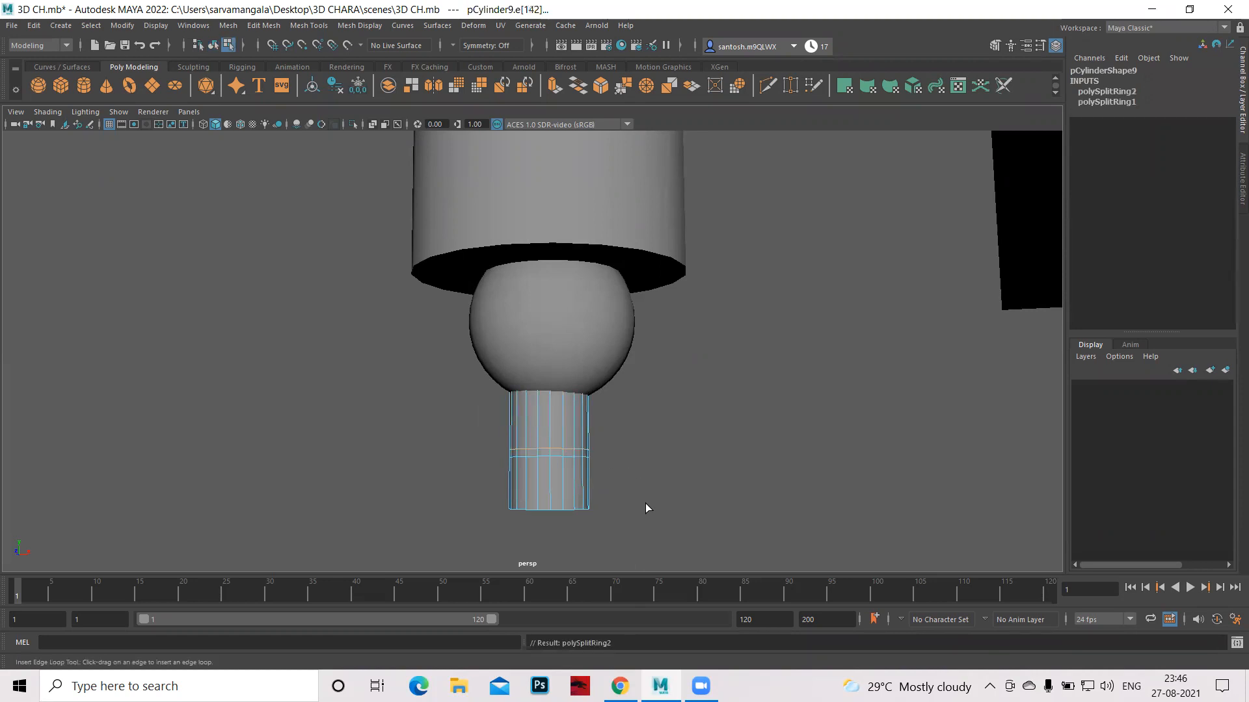
pyautogui.moveTo(565, 473); pyautogui.dragTo(629, 314, button='right')
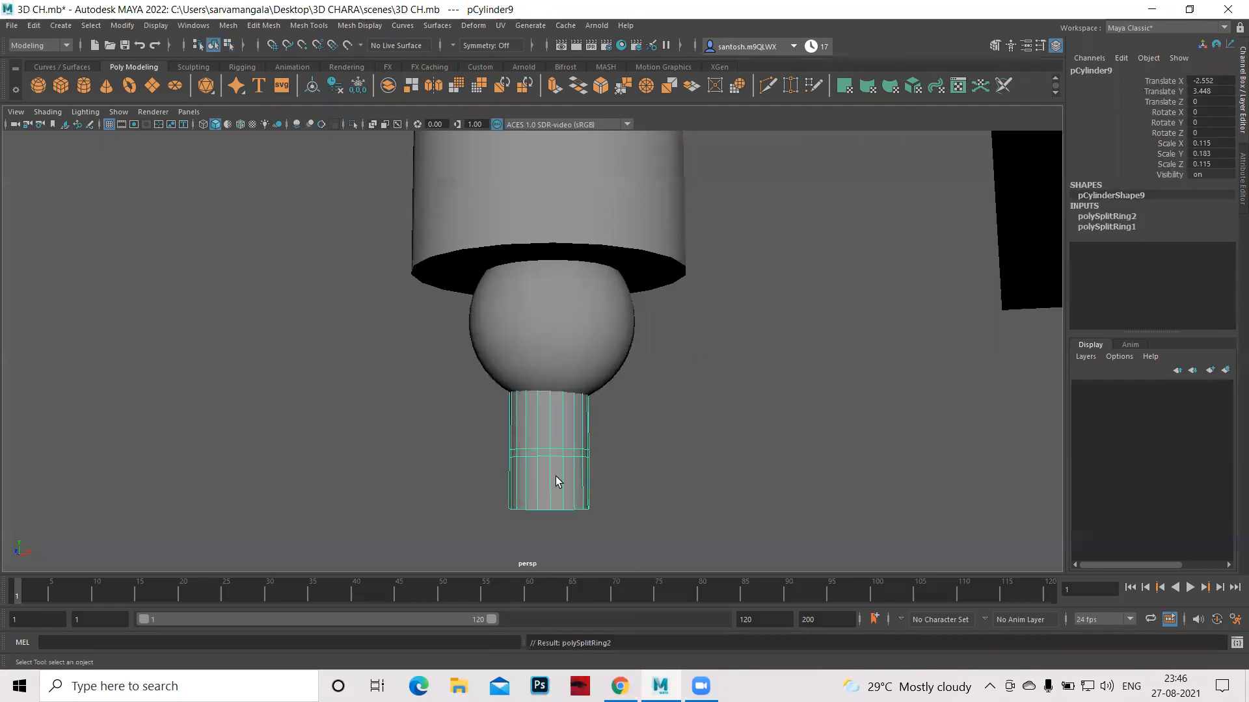
# Extrude the full ring of side faces below the edge loops on the small cylinder.
pyautogui.moveTo(557, 480); pyautogui.dragTo(560, 371, button='right')
pyautogui.click(558, 507)
pyautogui.doubleClick(556, 502)
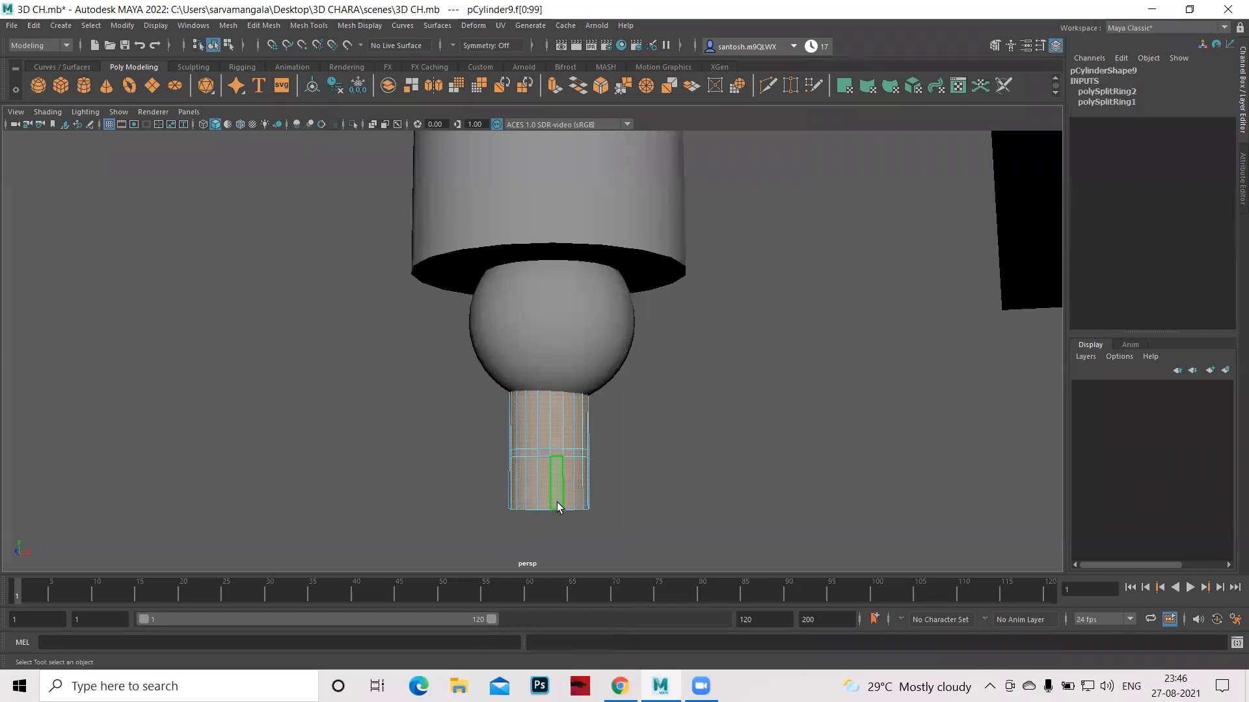
pyautogui.hotkey('ctrl', 'z')
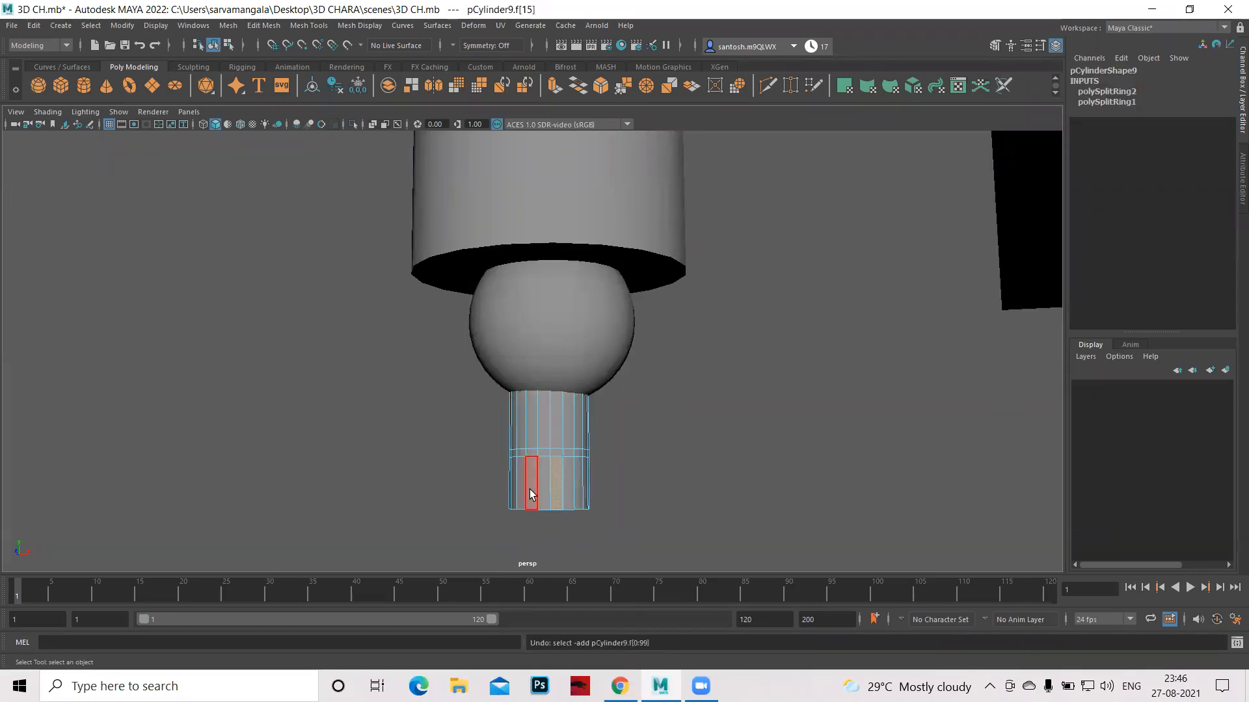
pyautogui.doubleClick(524, 492)
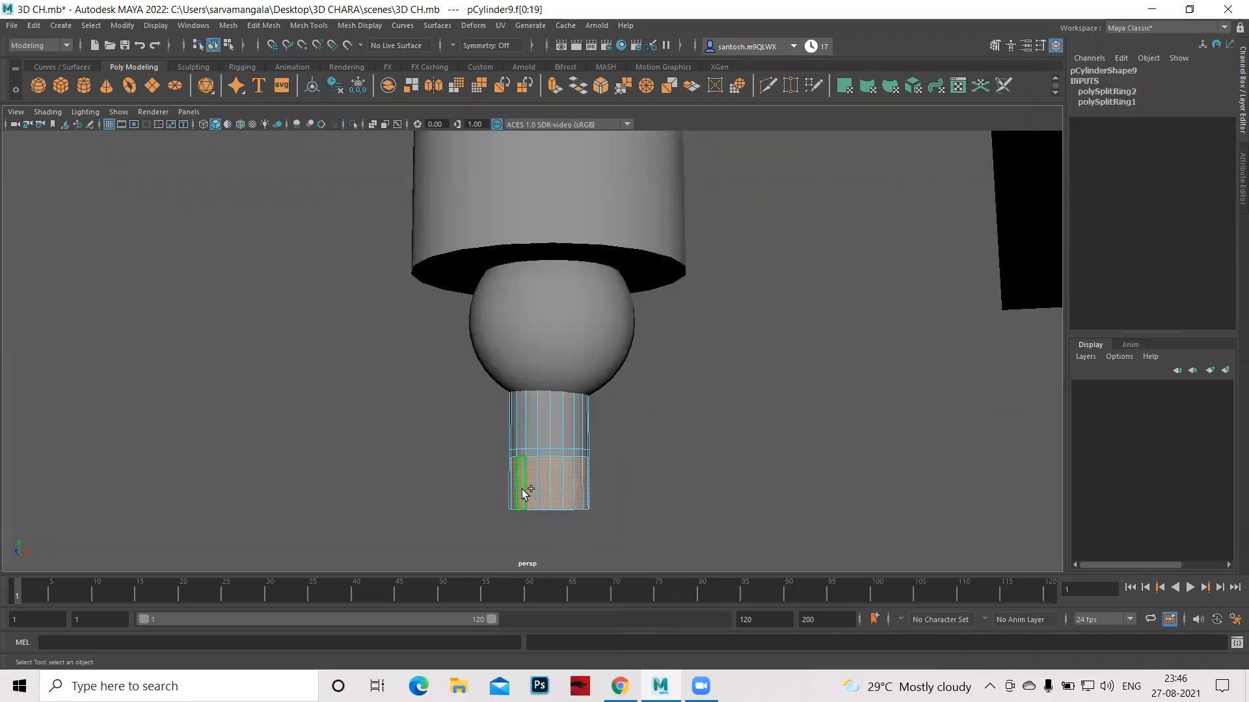
pyautogui.moveTo(750, 496)
pyautogui.keyDown('alt'); pyautogui.mouseDown()
pyautogui.moveTo(652, 499)
pyautogui.moveTo(764, 494)
pyautogui.mouseUp(); pyautogui.keyUp('alt')
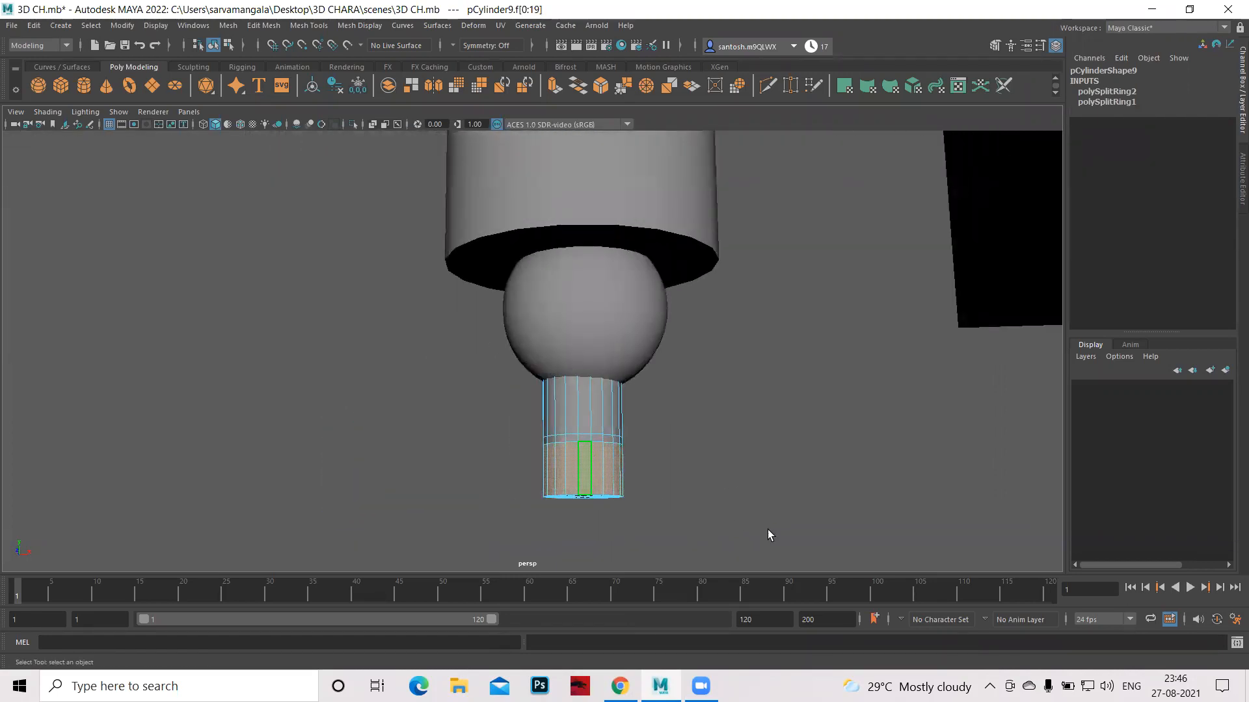
pyautogui.keyDown('shift'); pyautogui.moveTo(600, 467); pyautogui.dragTo(590, 423, button='right'); pyautogui.keyUp('shift')
pyautogui.press('w')
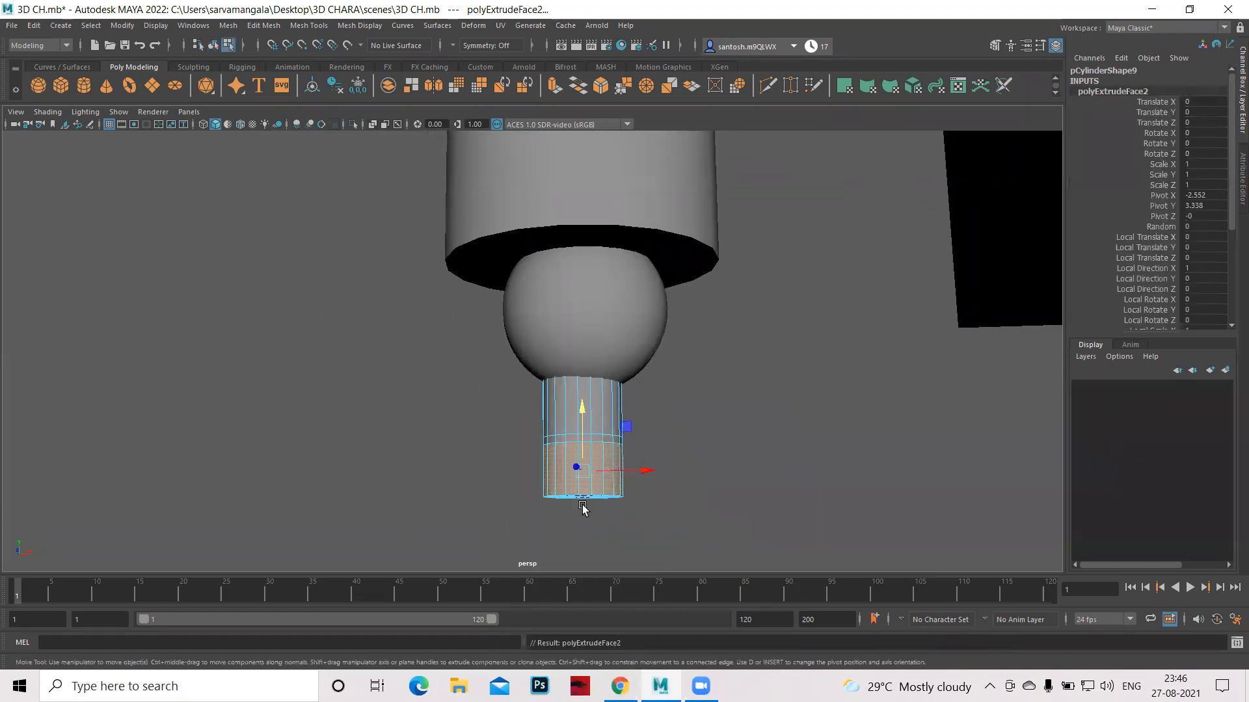
# Scale the extruded faces uniformly inward to form a narrower neck above the cylinder's flared end, and return to object mode.
pyautogui.press('r')
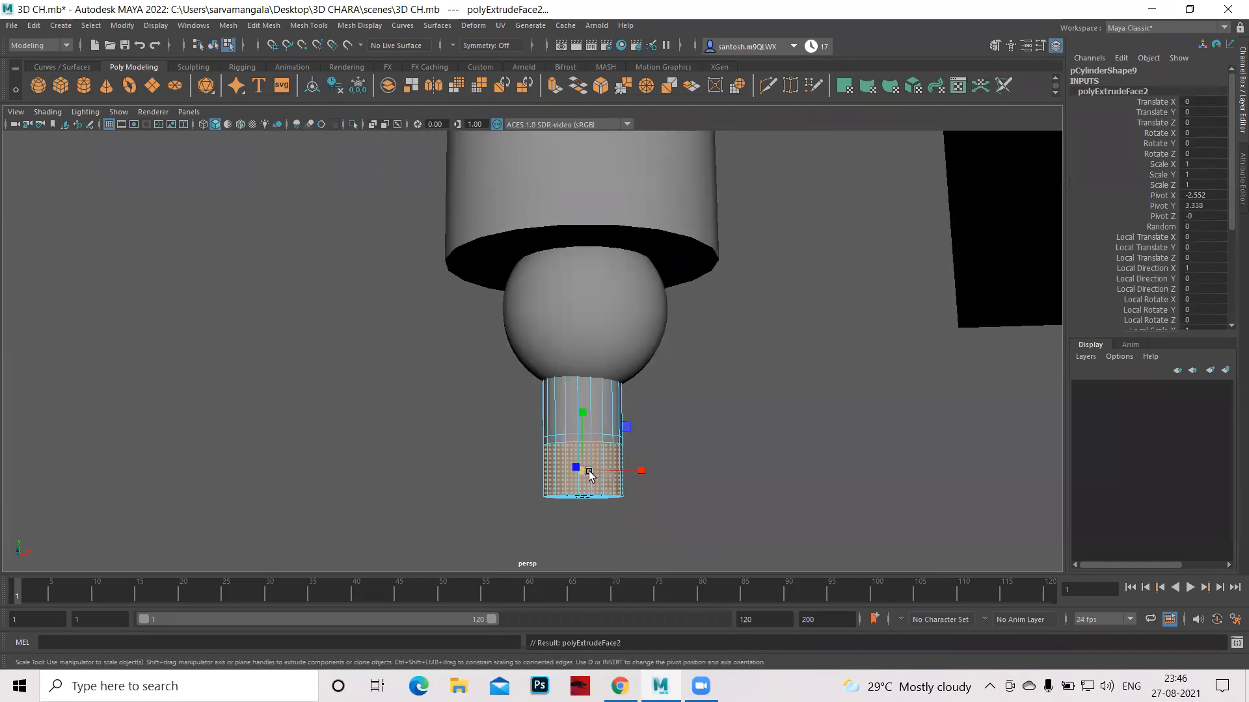
pyautogui.press('space')
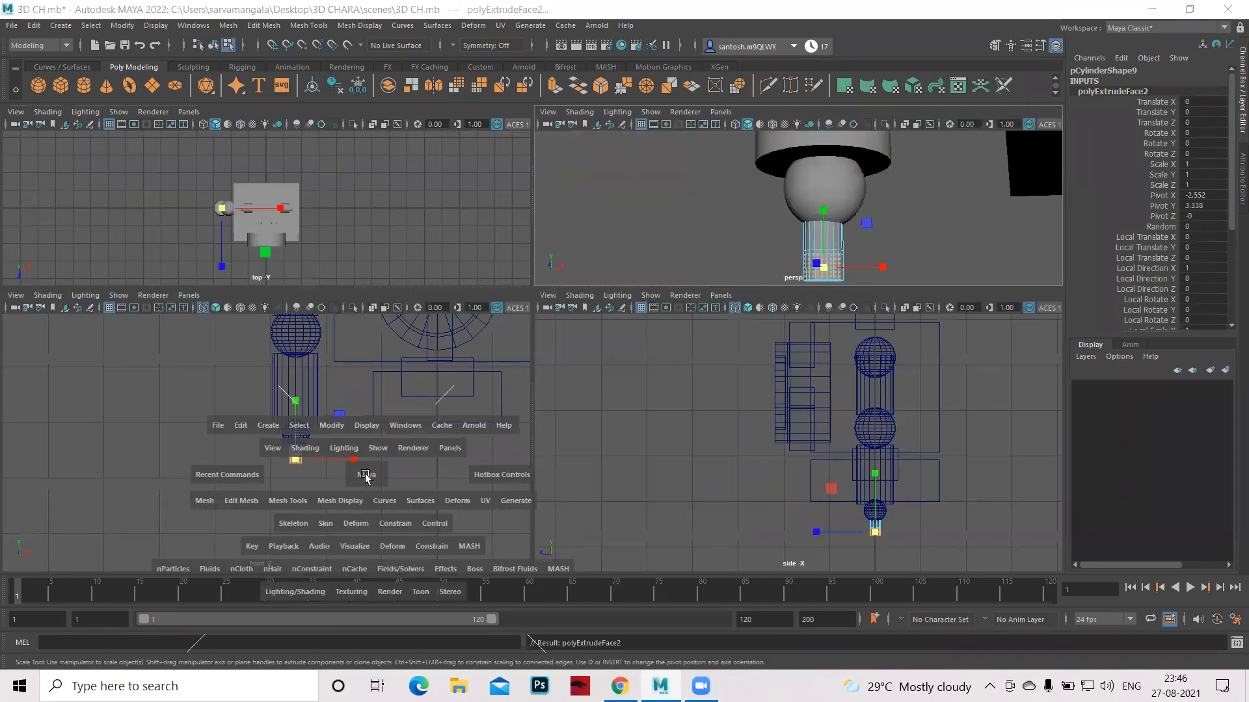
pyautogui.keyDown('alt'); pyautogui.moveTo(299, 375); pyautogui.dragTo(943, 482, button='right'); pyautogui.keyUp('alt')
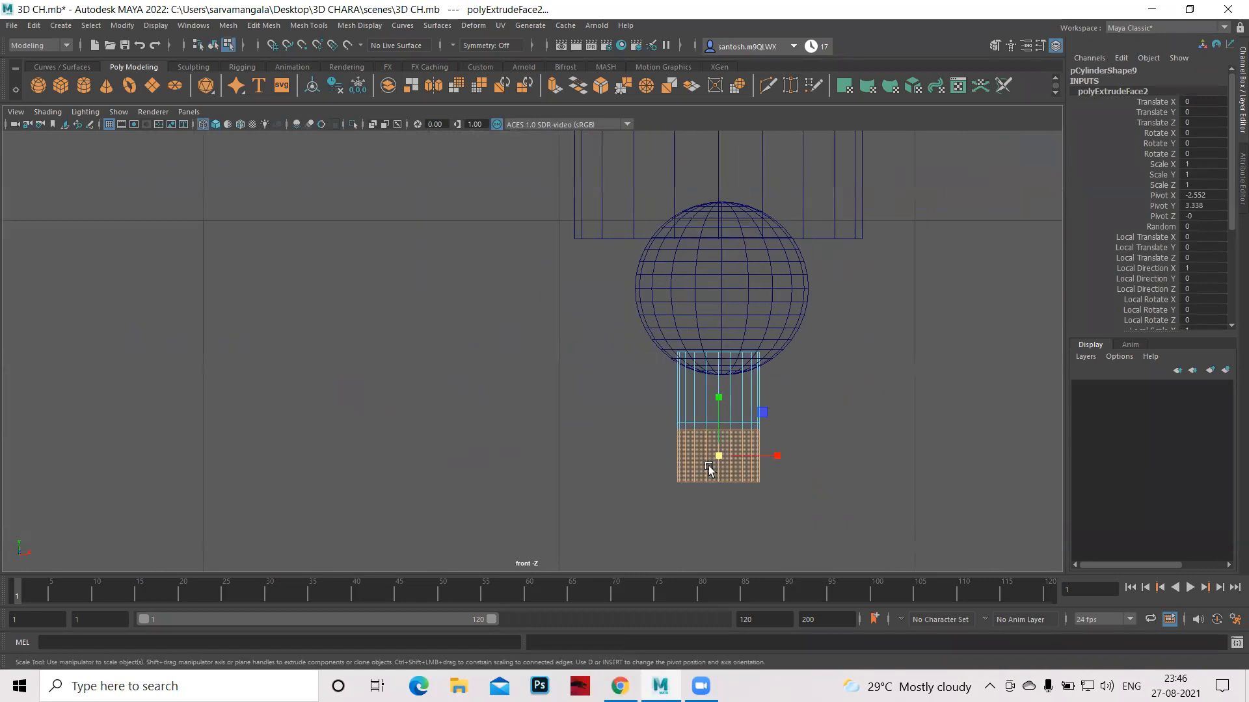
pyautogui.moveTo(718, 455); pyautogui.dragTo(701, 459)
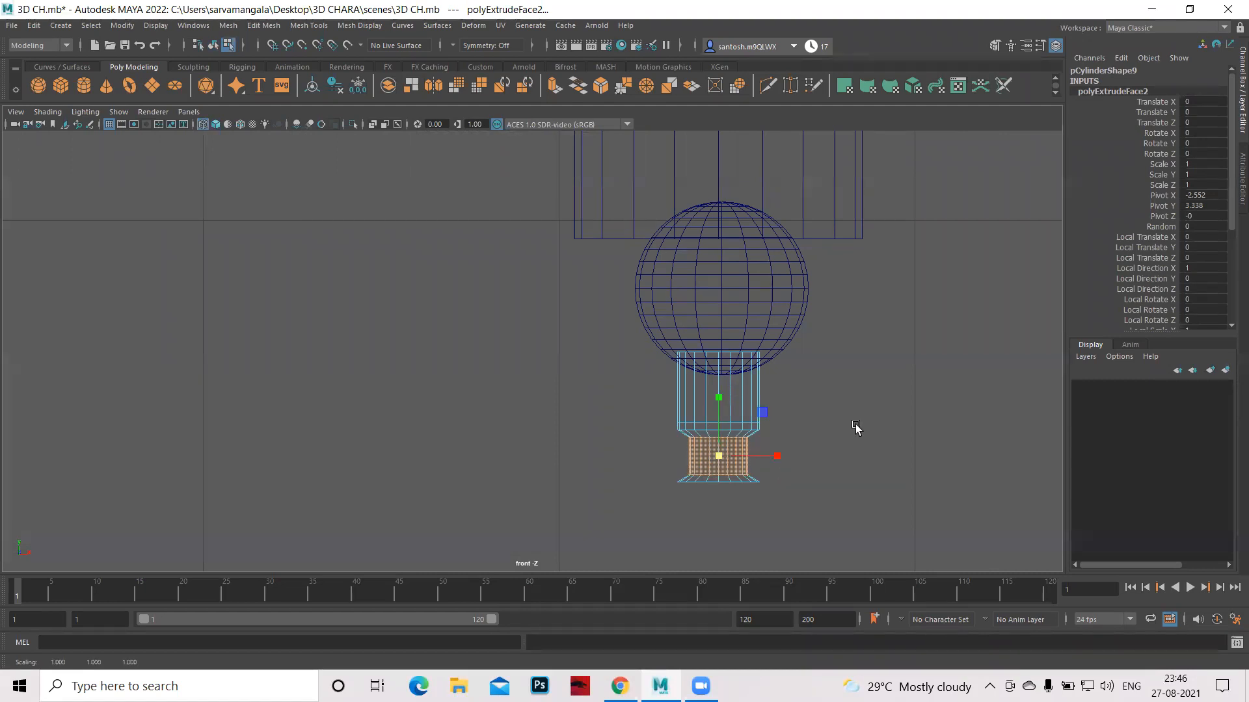
pyautogui.press('space')
pyautogui.press('space')
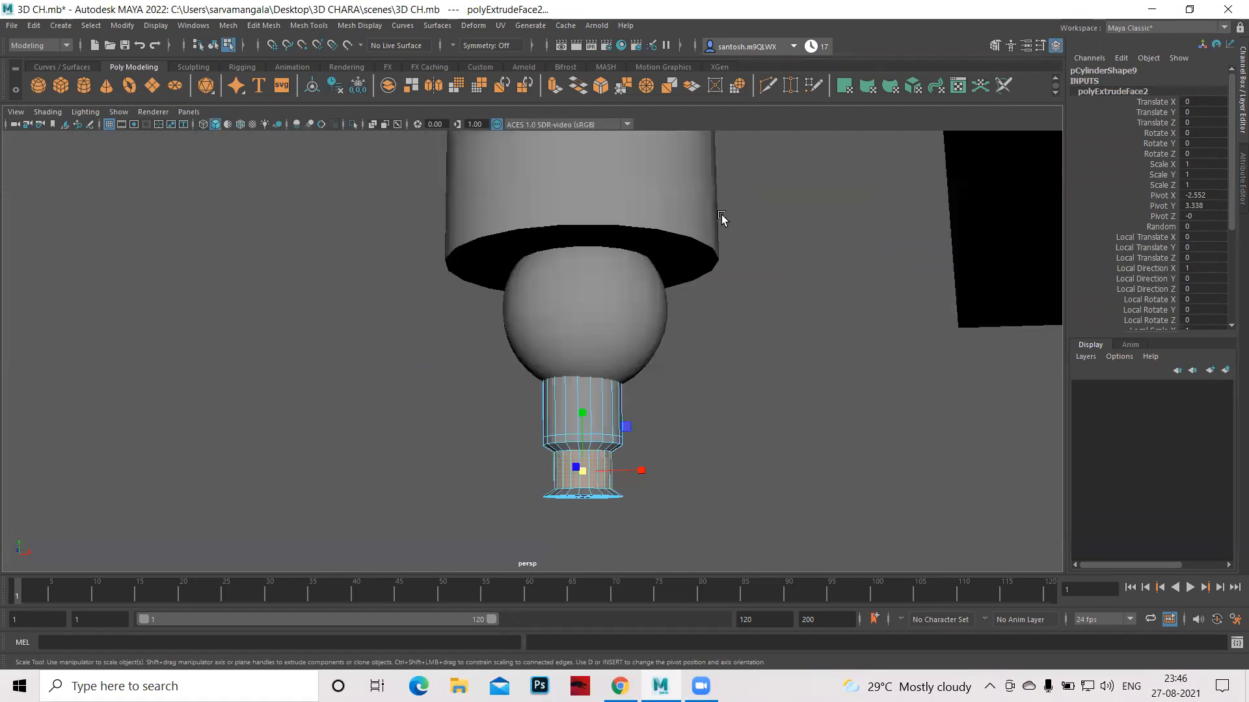
pyautogui.click(788, 466)
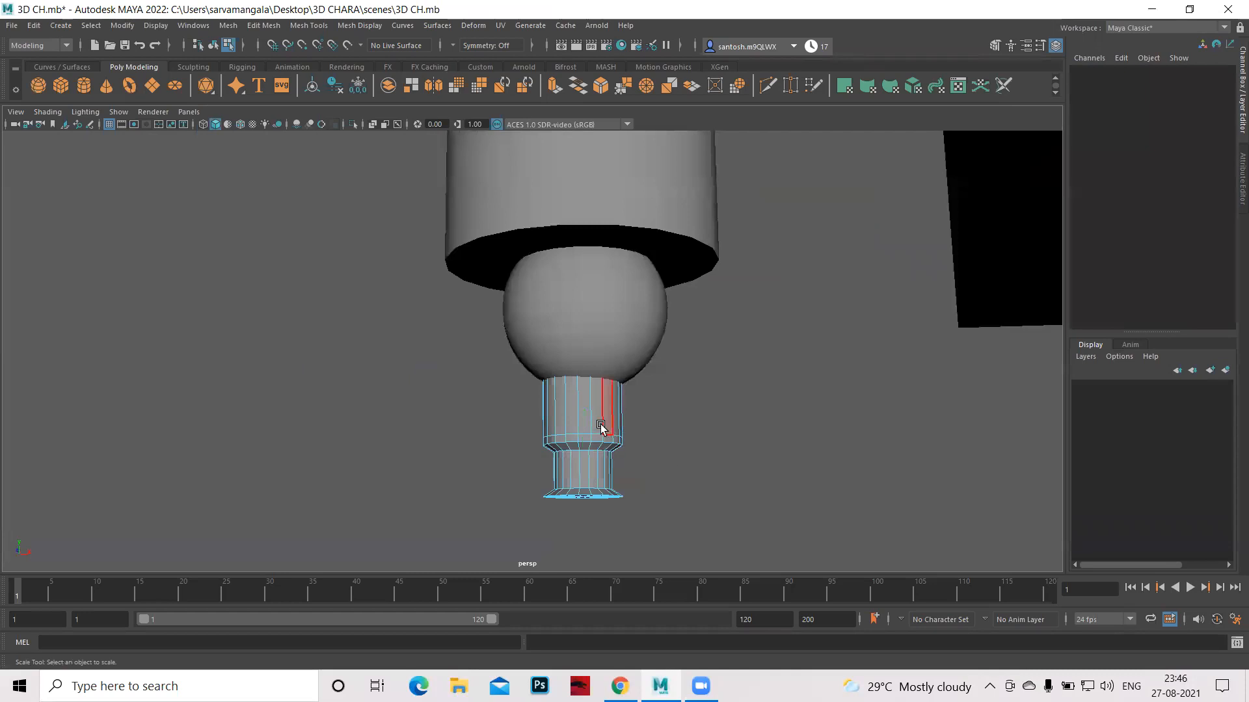
pyautogui.moveTo(600, 332); pyautogui.dragTo(655, 312, button='right')
pyautogui.click(769, 426)
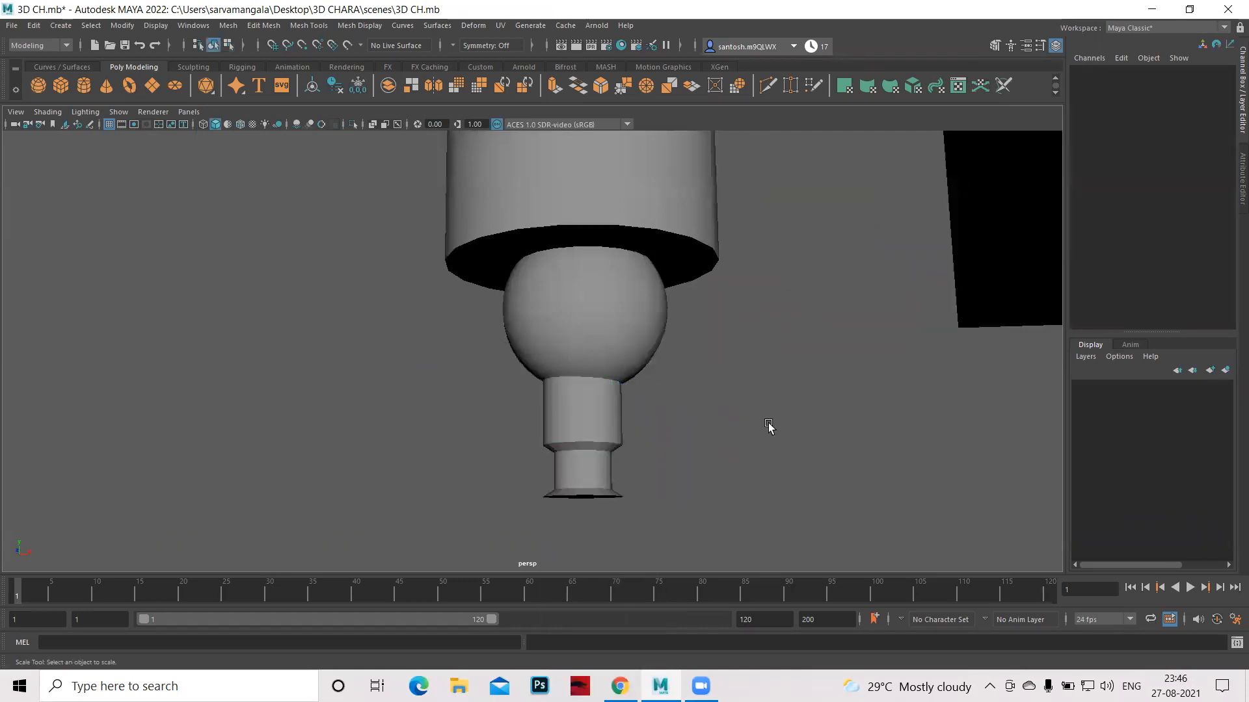
# Group all the arm parts, from the shoulder sphere down to the small connector cylinder under the wrist.
pyautogui.keyDown('alt'); pyautogui.moveTo(850, 427); pyautogui.dragTo(453, 426, button='right'); pyautogui.keyUp('alt')
pyautogui.keyDown('alt'); pyautogui.moveTo(845, 390); pyautogui.dragTo(735, 415); pyautogui.keyUp('alt')
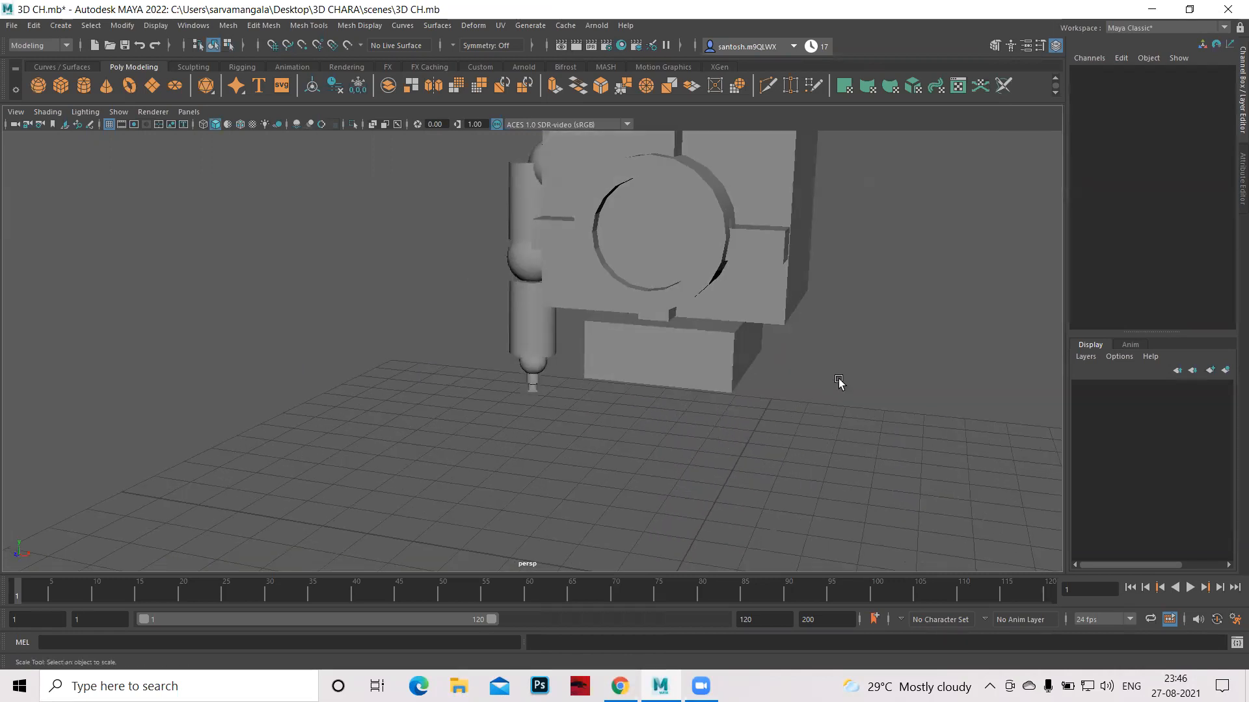
pyautogui.keyDown('alt'); pyautogui.moveTo(619, 352); pyautogui.dragTo(642, 452, button='right'); pyautogui.keyUp('alt')
pyautogui.keyDown('alt'); pyautogui.moveTo(642, 452); pyautogui.dragTo(564, 237); pyautogui.keyUp('alt')
pyautogui.click(564, 237)
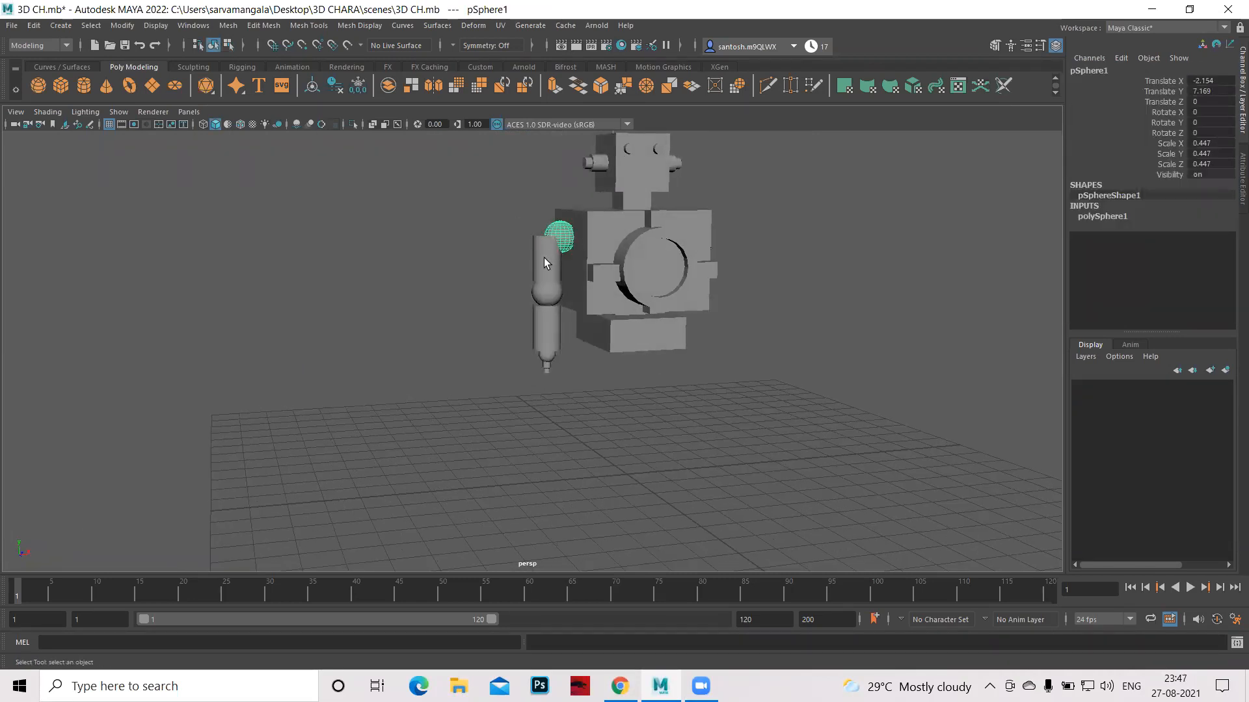
pyautogui.keyDown('shift'); pyautogui.click(544, 258); pyautogui.keyUp('shift')
pyautogui.keyDown('shift'); pyautogui.click(552, 300); pyautogui.keyUp('shift')
pyautogui.keyDown('shift'); pyautogui.click(554, 335); pyautogui.keyUp('shift')
pyautogui.keyDown('shift'); pyautogui.click(548, 357); pyautogui.keyUp('shift')
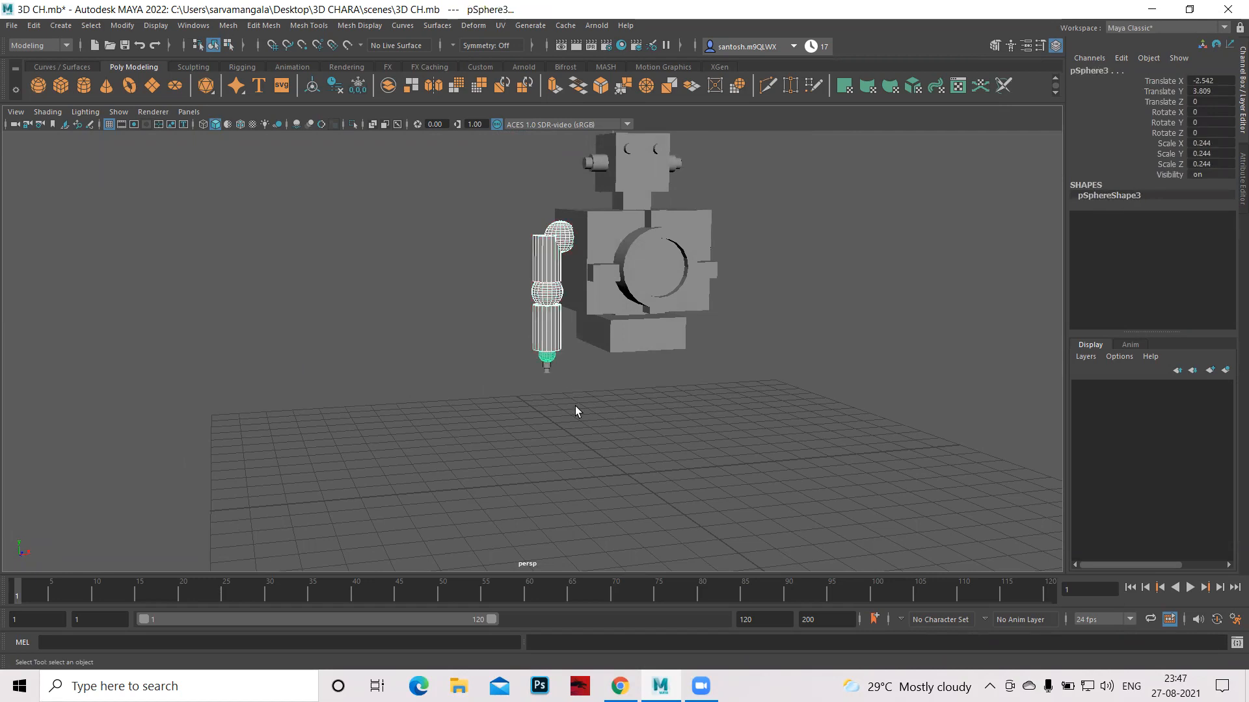
pyautogui.scroll(3, 564, 412)
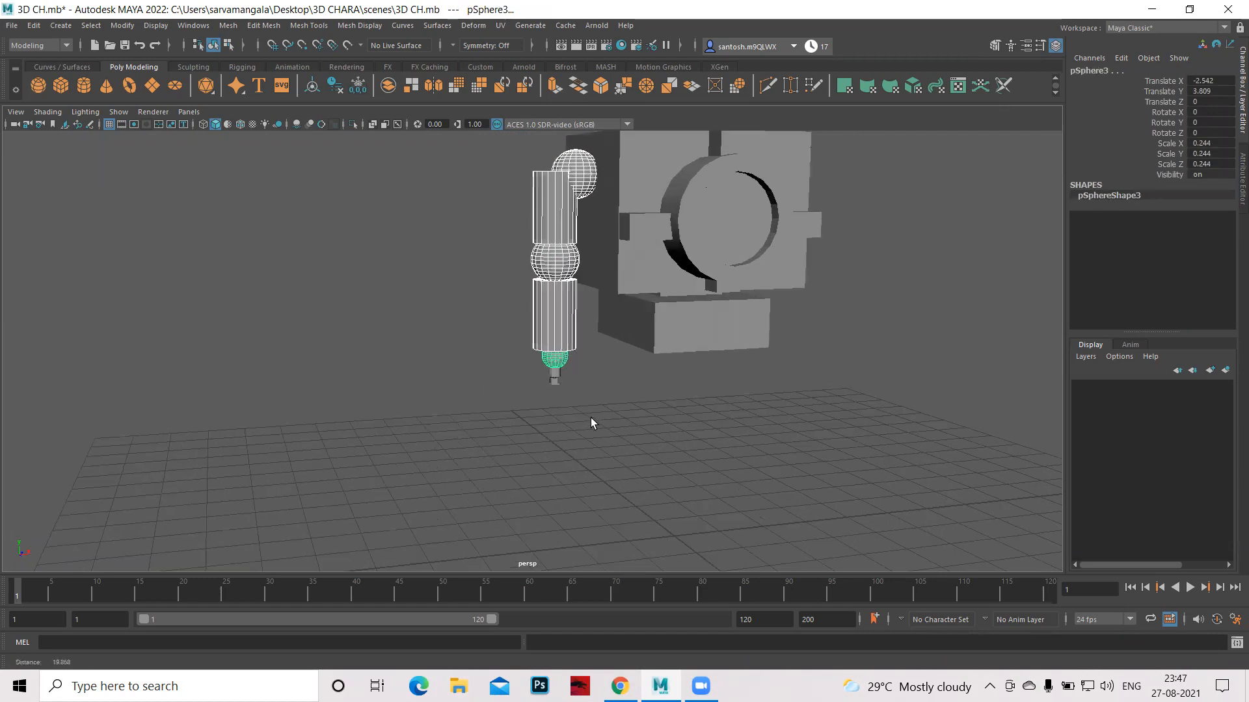
pyautogui.keyDown('shift'); pyautogui.click(552, 381); pyautogui.keyUp('shift')
pyautogui.keyDown('alt'); pyautogui.moveTo(836, 425); pyautogui.dragTo(943, 403); pyautogui.keyUp('alt')
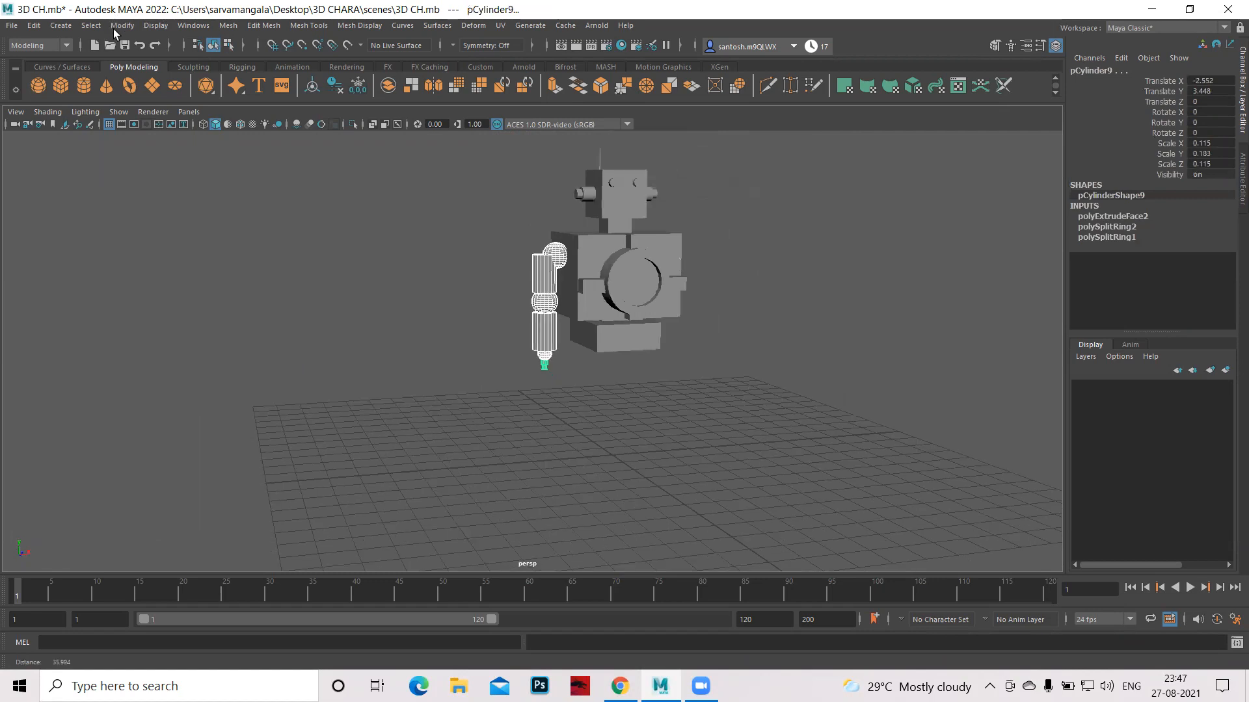
pyautogui.hotkey('ctrl', 'g')
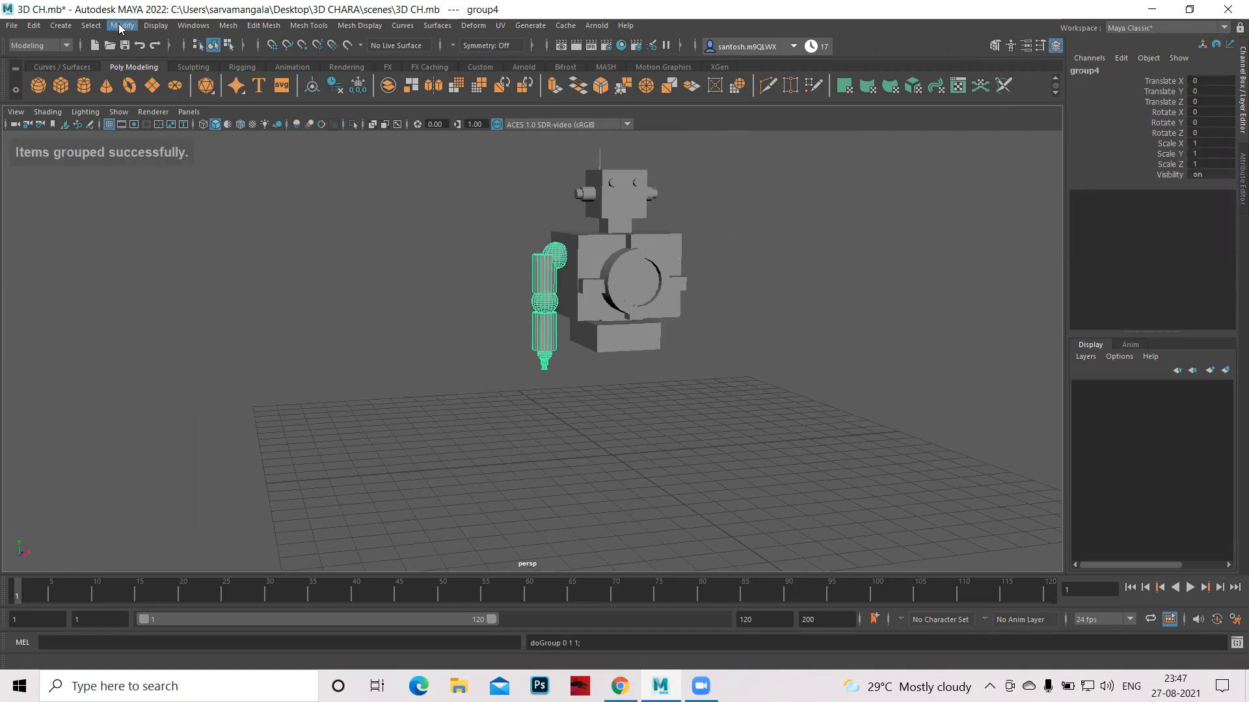
# Center the pivot of the arm group.
pyautogui.press('w')
pyautogui.click(119, 29)
pyautogui.click(144, 123)
# Duplicate the arm group and move the copy across to the other side of the torso, to Translate X about 5.62.
pyautogui.keyDown('alt'); pyautogui.moveTo(524, 404); pyautogui.dragTo(653, 437, button='right'); pyautogui.keyUp('alt')
pyautogui.keyDown('alt'); pyautogui.moveTo(485, 418); pyautogui.dragTo(692, 391); pyautogui.keyUp('alt')
pyautogui.press('space')
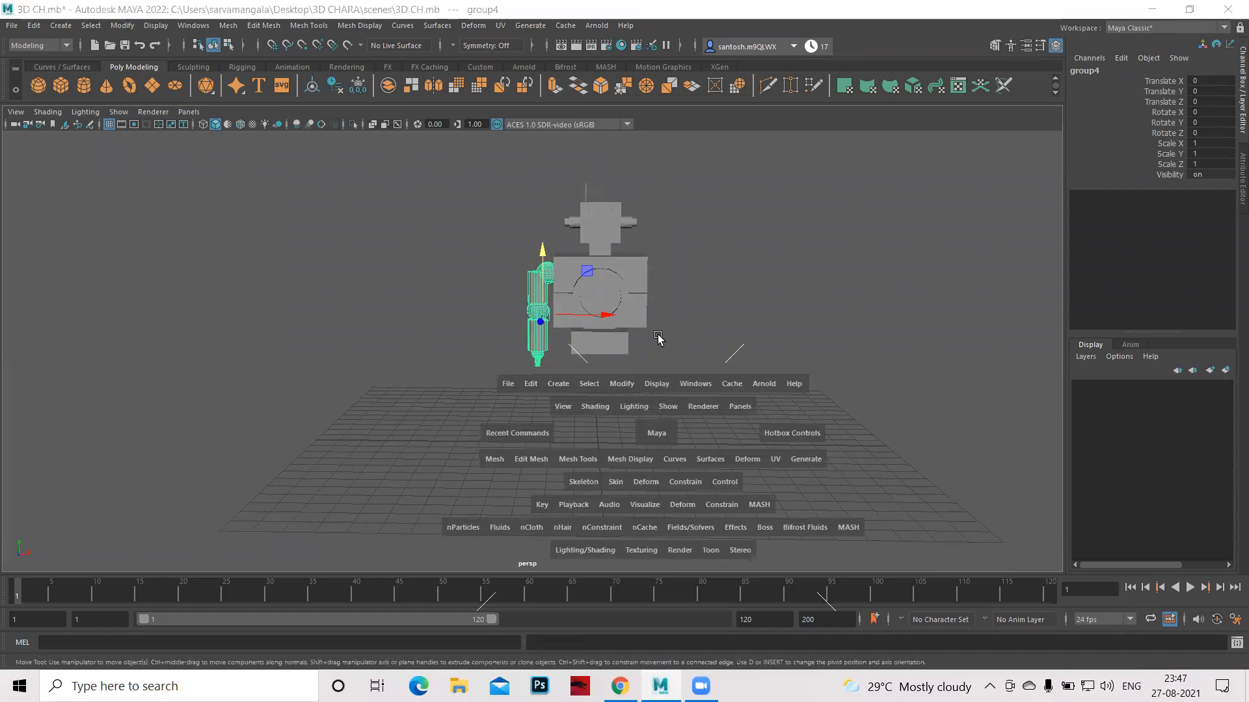
pyautogui.moveTo(666, 339); pyautogui.dragTo(661, 326)
pyautogui.hotkey('ctrl', 'd')
pyautogui.moveTo(627, 279); pyautogui.dragTo(991, 365)
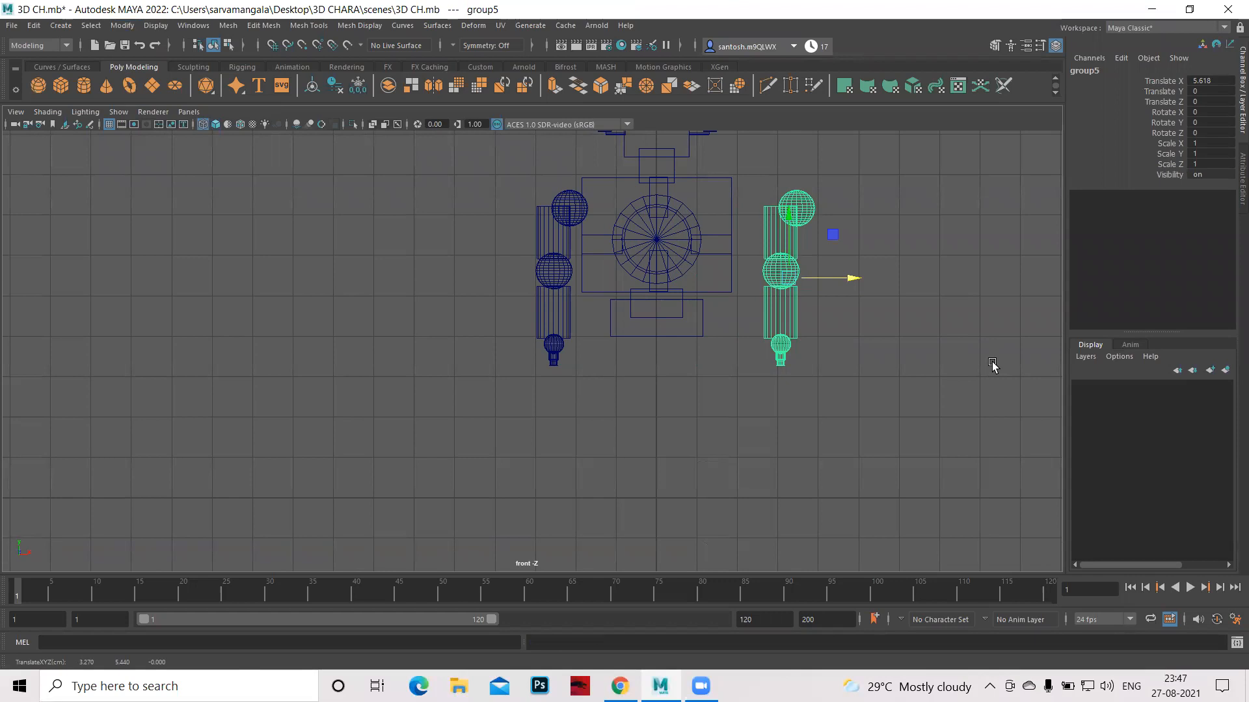
# Rotate the duplicated arm about the vertical axis and set its Rotate Y to 90.
pyautogui.press('e')
pyautogui.moveTo(789, 279); pyautogui.dragTo(864, 273)
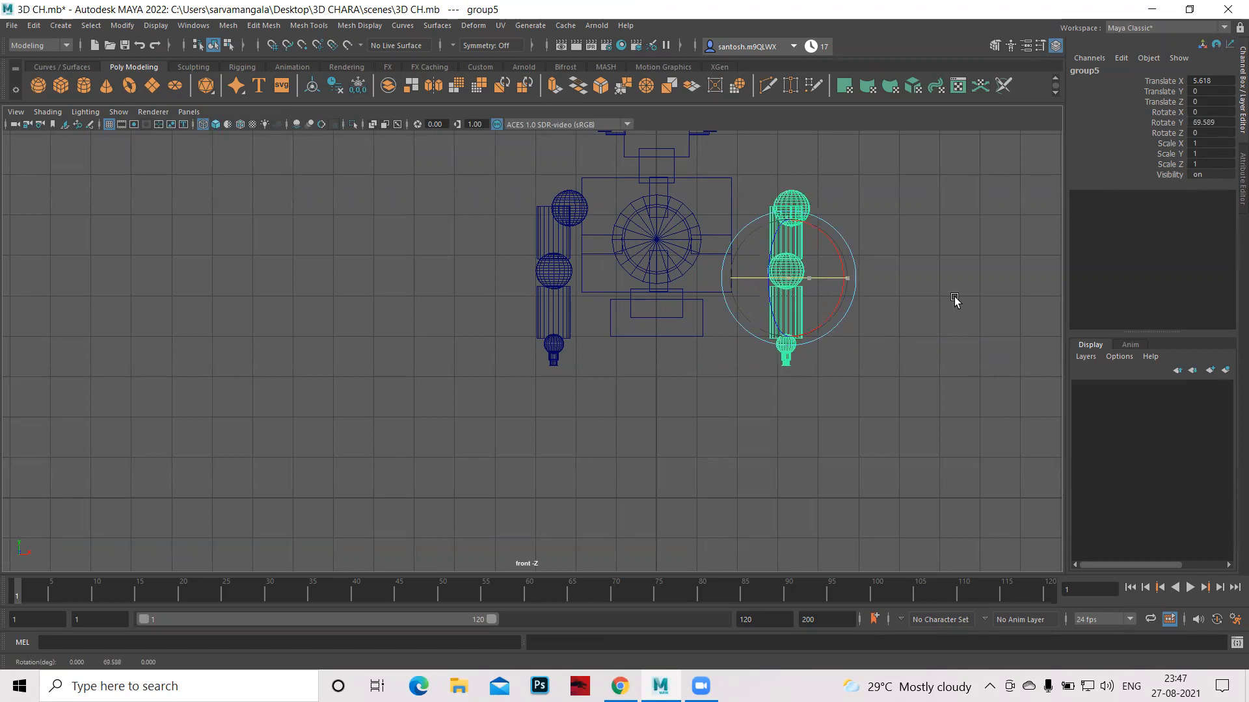
pyautogui.doubleClick(1218, 122)
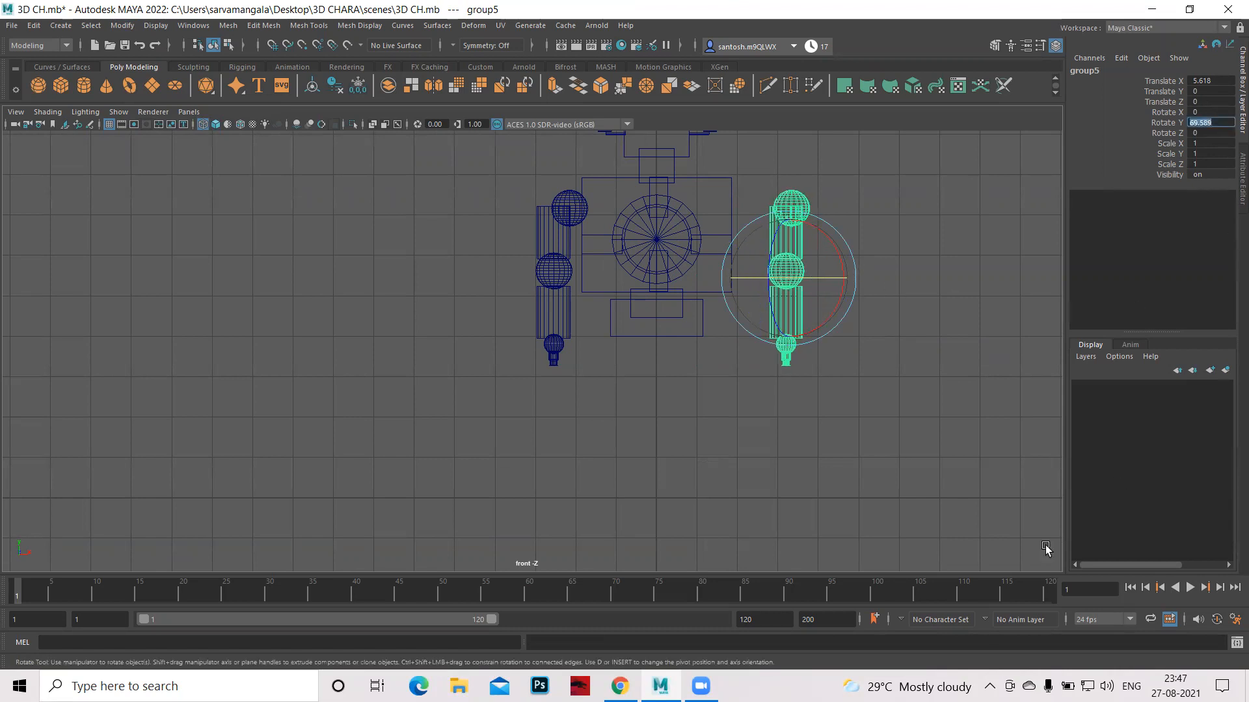
pyautogui.press('Return')
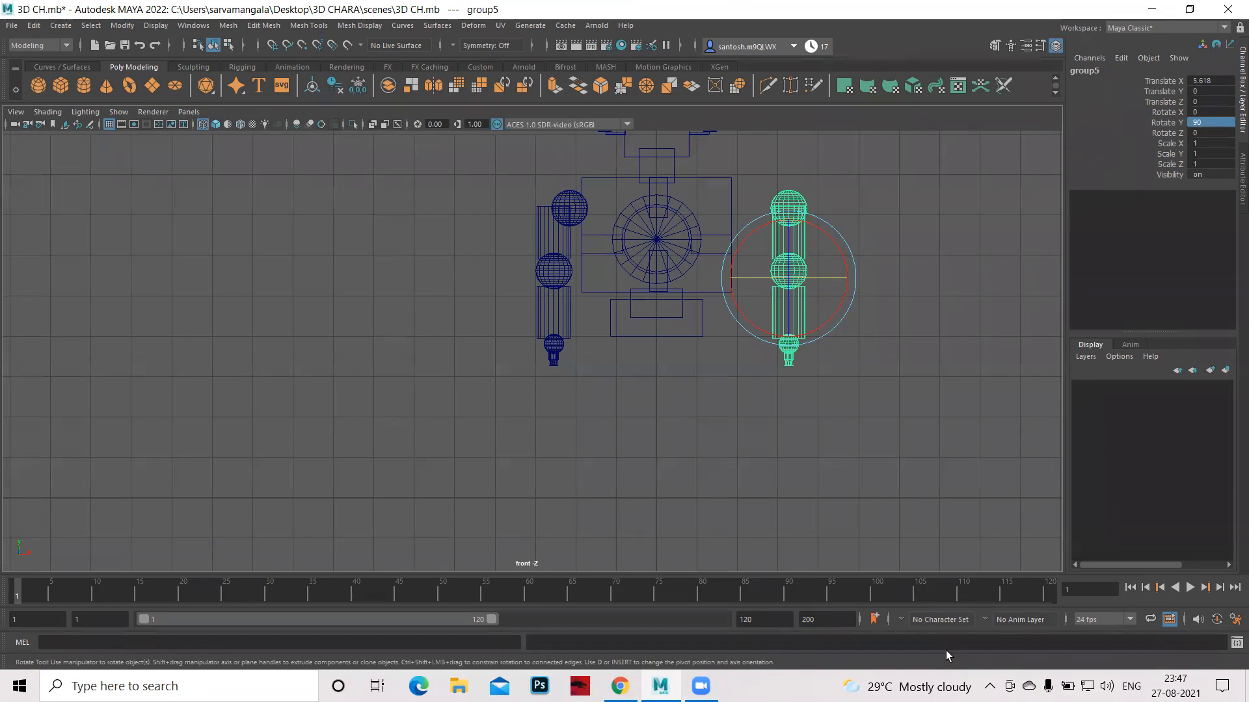
# Set the duplicated arm's Rotate Y to 180 and move it in against the torso, to Translate X about 4.71.
pyautogui.press('space')
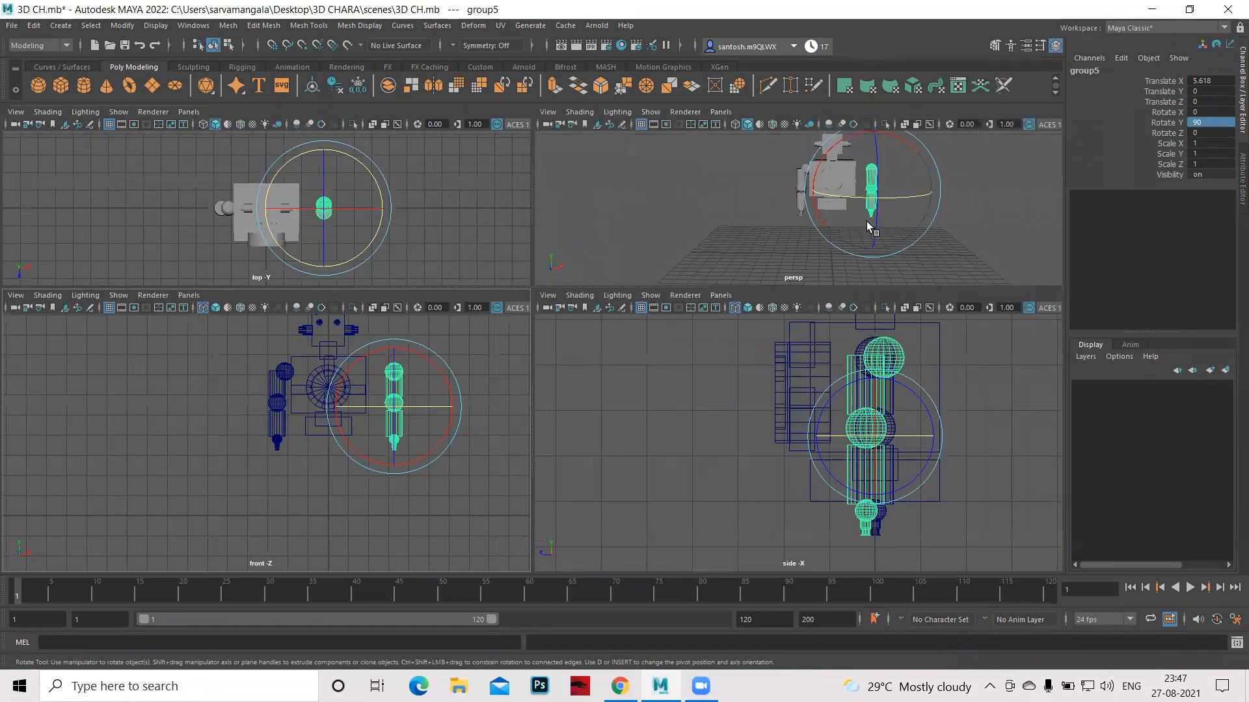
pyautogui.click(1216, 121)
pyautogui.press('Return')
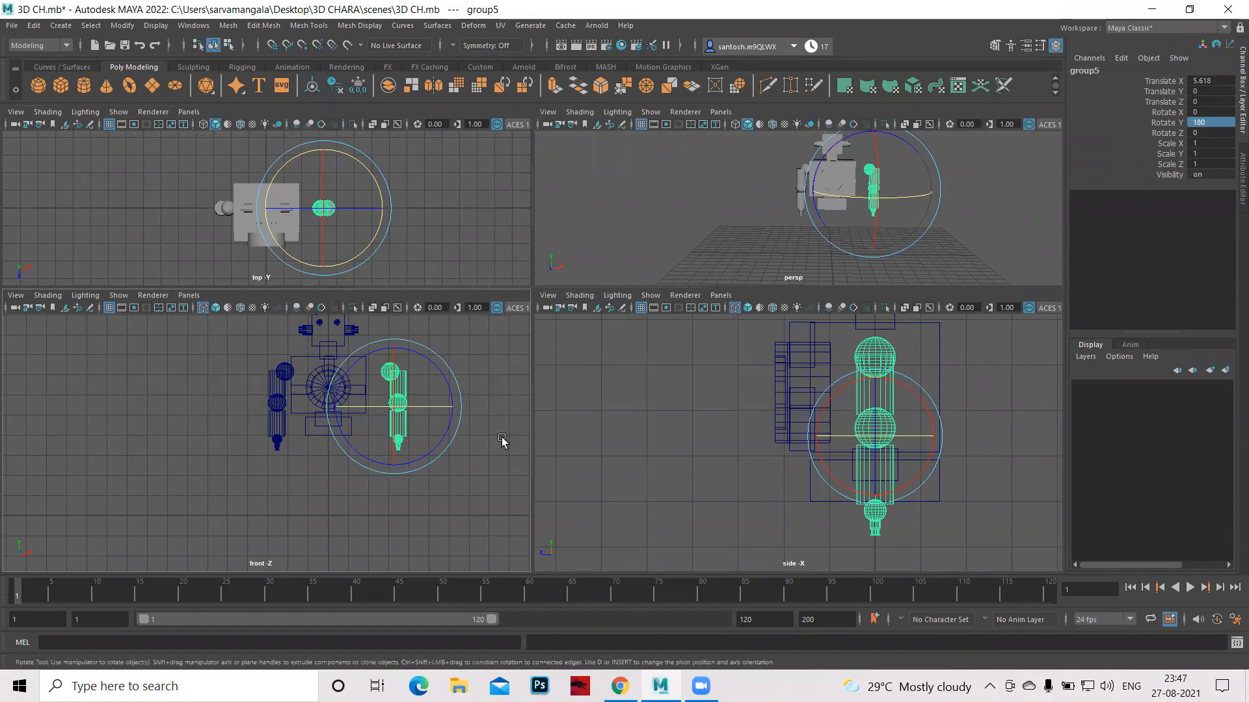
pyautogui.press('w')
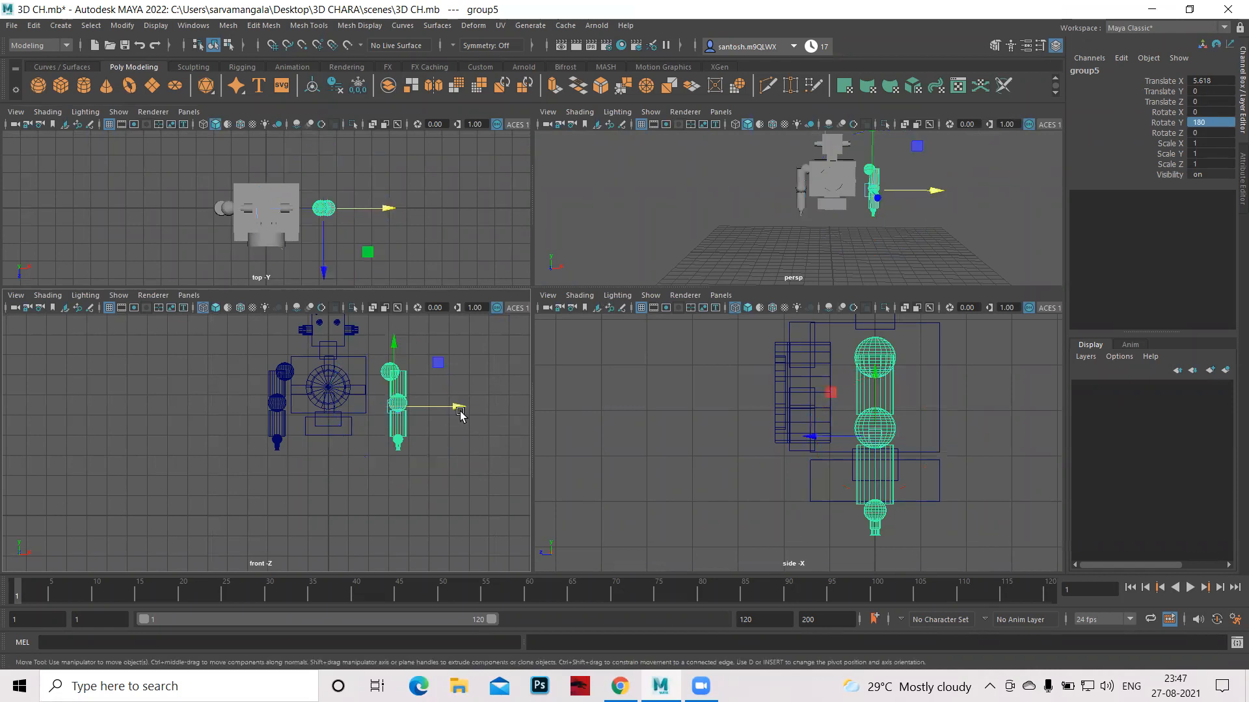
pyautogui.moveTo(452, 410); pyautogui.dragTo(442, 408)
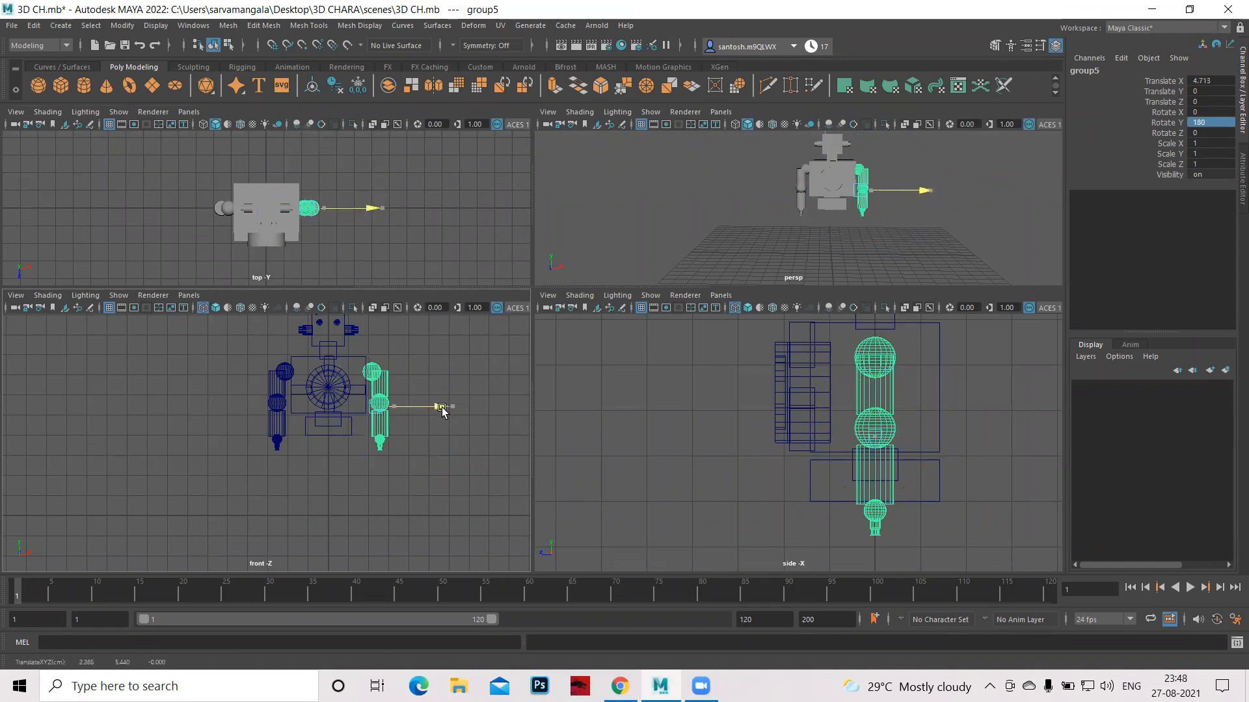
# Move the duplicated arm slightly closer to the torso, to Translate X about 4.67, and deselect it.
pyautogui.press('space')
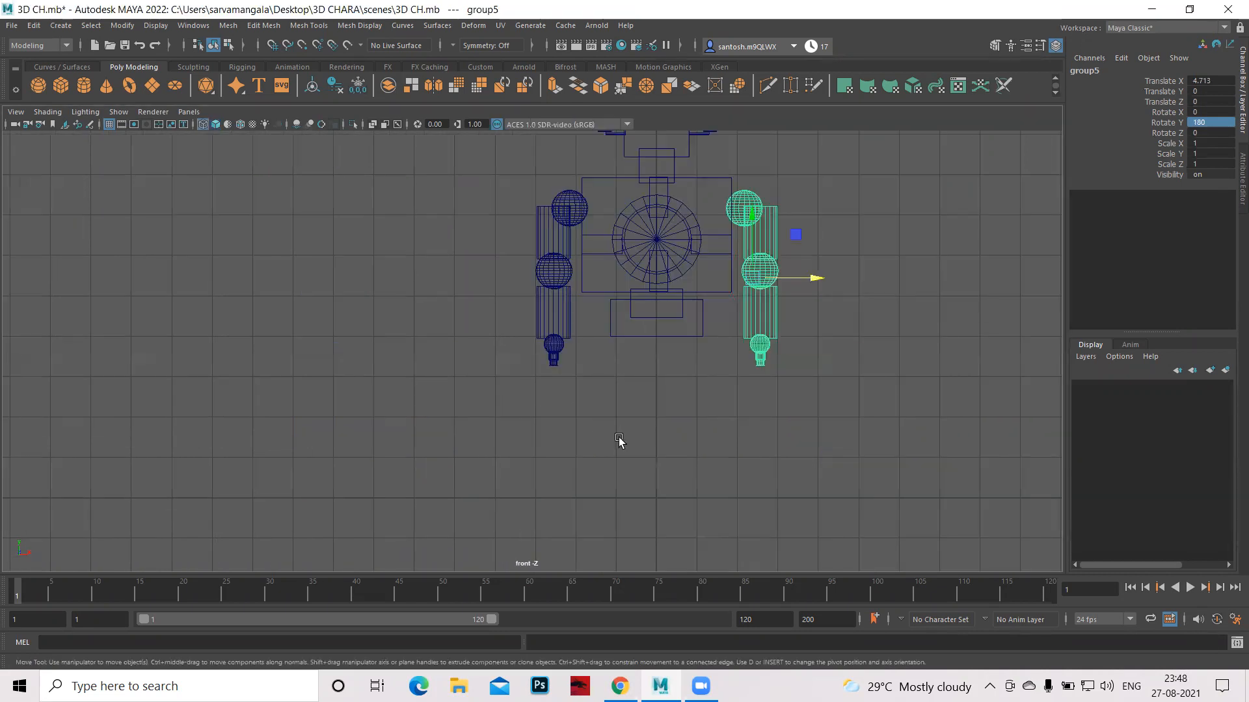
pyautogui.scroll(4, 733, 488)
pyautogui.scroll(1, 743, 527)
pyautogui.keyDown('alt'); pyautogui.moveTo(915, 248); pyautogui.dragTo(846, 332, button='middle'); pyautogui.keyUp('alt')
pyautogui.moveTo(847, 332); pyautogui.dragTo(843, 333)
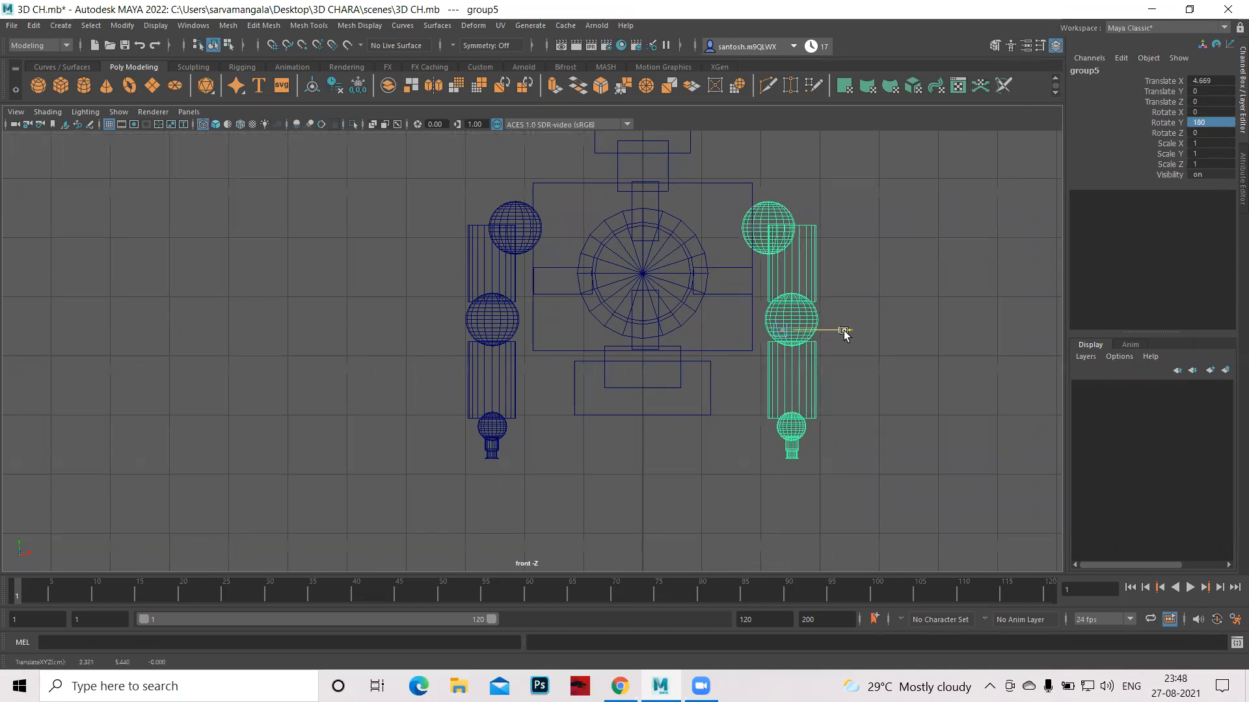
pyautogui.click(919, 305)
# Examine the robot with both arms attached in the perspective view from the front and the side.
pyautogui.press('space')
pyautogui.press('space')
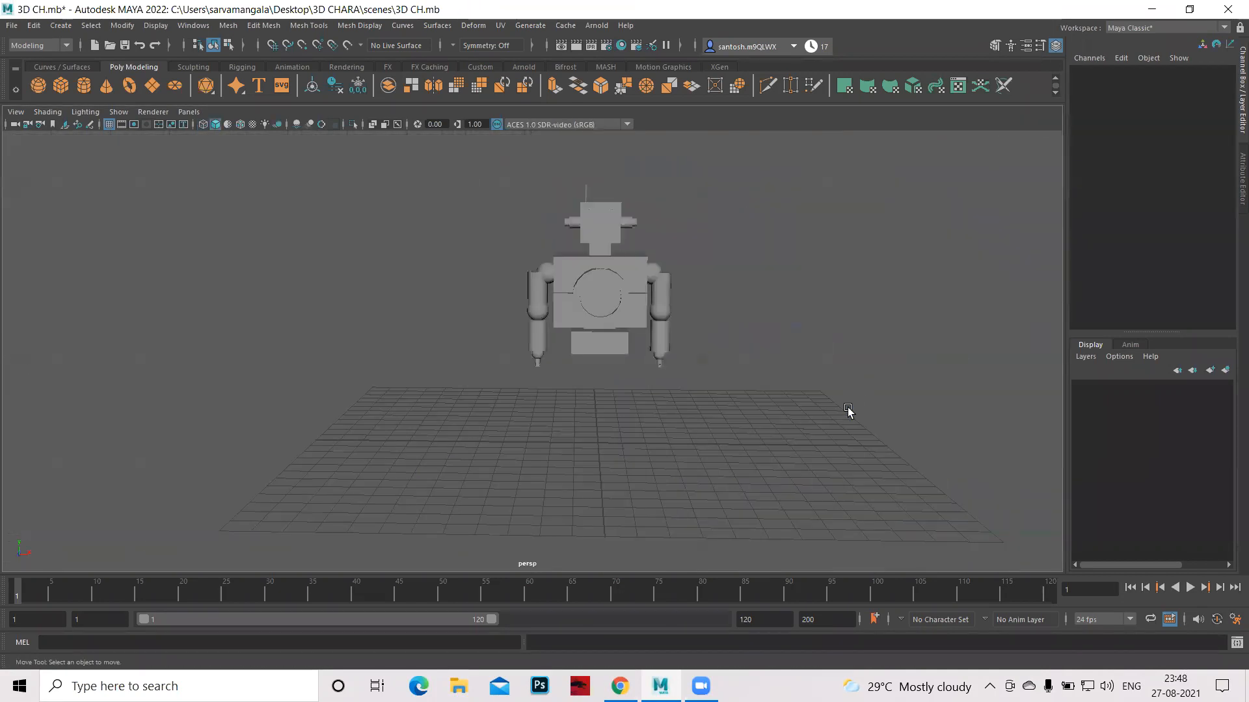
pyautogui.keyDown('alt'); pyautogui.moveTo(800, 407); pyautogui.dragTo(705, 438); pyautogui.keyUp('alt')
pyautogui.keyDown('alt'); pyautogui.moveTo(705, 438); pyautogui.dragTo(729, 454, button='right'); pyautogui.keyUp('alt')
pyautogui.keyDown('alt'); pyautogui.moveTo(730, 454); pyautogui.dragTo(460, 417); pyautogui.keyUp('alt')
pyautogui.press('space')
pyautogui.press('space')
pyautogui.press('space')
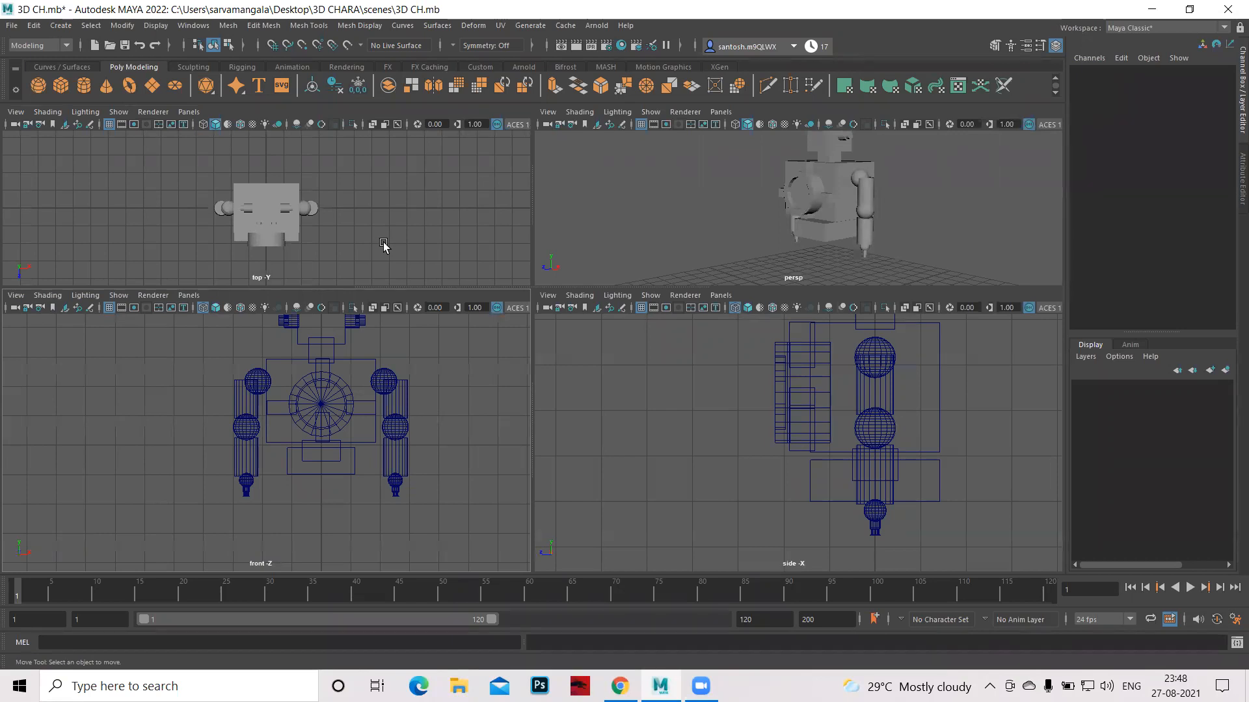
# Create a polygon cube and place it under one side of the hip block, at Translate X about -0.49 and Translate Y about 3.57.
pyautogui.click(61, 86)
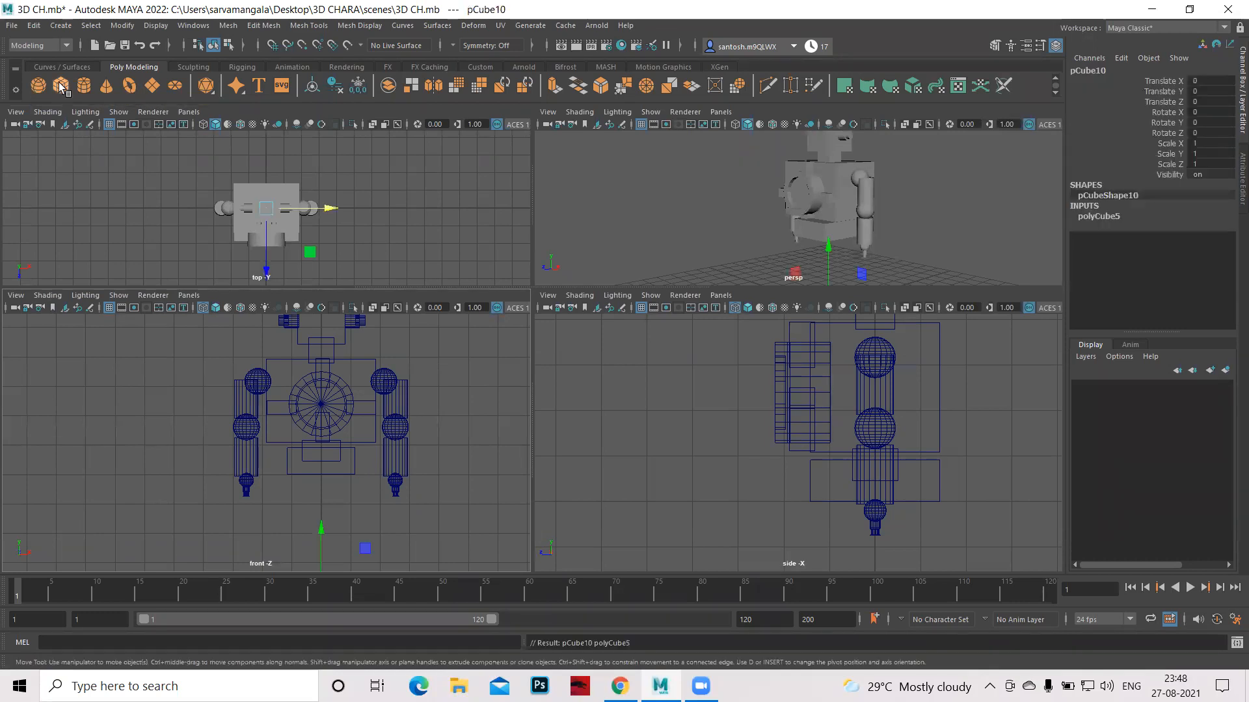
pyautogui.moveTo(321, 528); pyautogui.dragTo(321, 441)
pyautogui.moveTo(387, 508); pyautogui.dragTo(373, 507)
pyautogui.press('space')
pyautogui.scroll(5, 429, 478)
pyautogui.keyDown('alt'); pyautogui.moveTo(748, 514); pyautogui.dragTo(618, 342, button='middle'); pyautogui.keyUp('alt')
pyautogui.moveTo(625, 376); pyautogui.dragTo(624, 332)
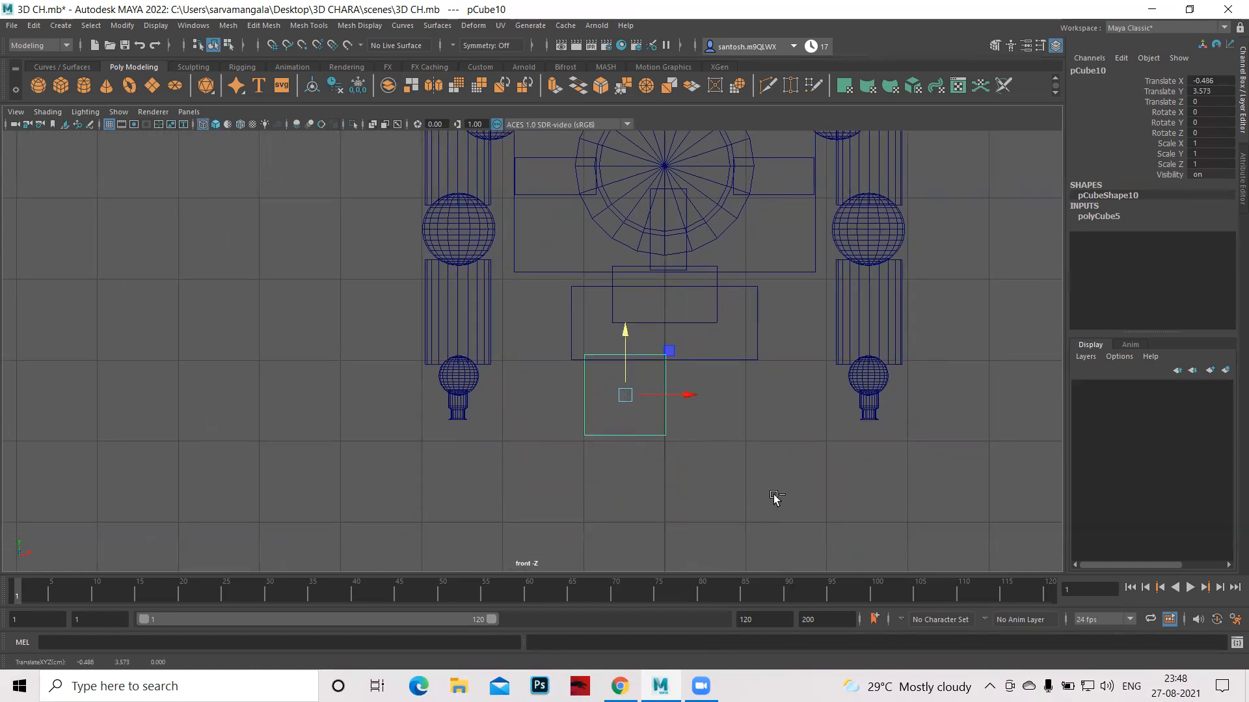
pyautogui.hotkey('ctrl', 'd')
pyautogui.moveTo(691, 395); pyautogui.dragTo(781, 378)
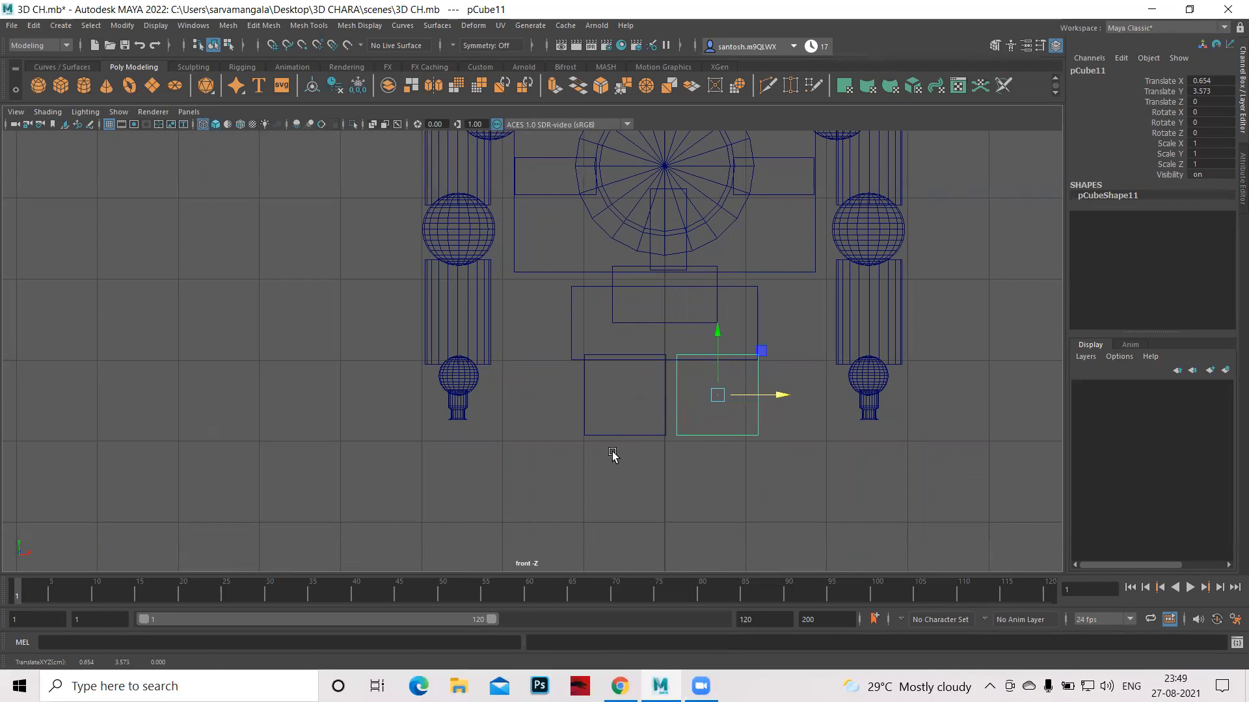
pyautogui.click(613, 456)
pyautogui.moveTo(554, 396); pyautogui.dragTo(695, 465)
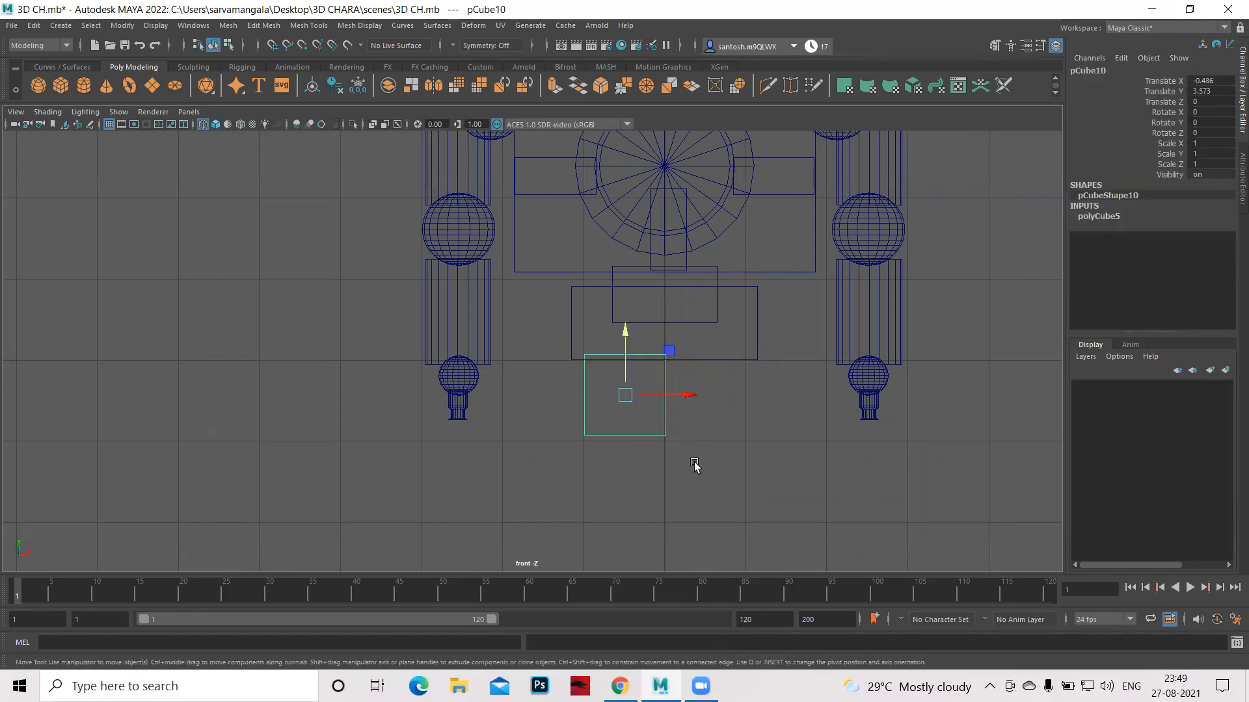
# Scale the upper leg cube to about 0.84, refit it under the hip block, and place a duplicate beside it at Translate X about 0.61.
pyautogui.press('r')
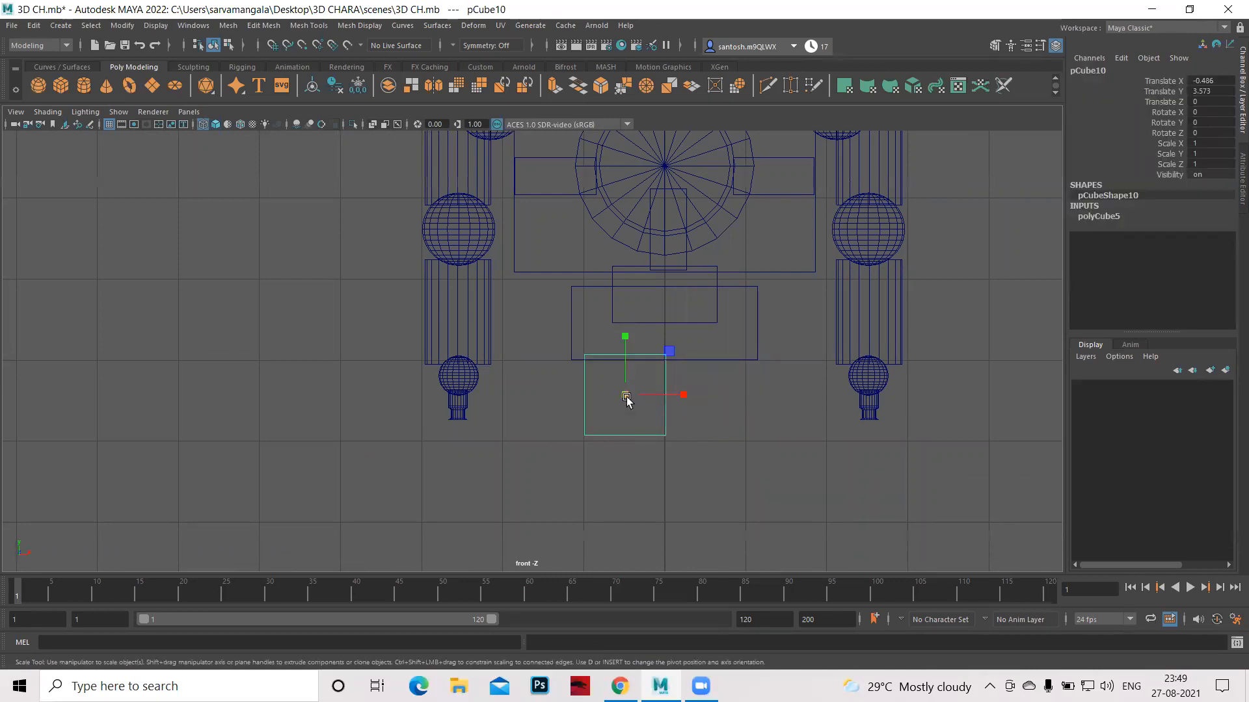
pyautogui.moveTo(624, 397); pyautogui.dragTo(609, 398)
pyautogui.press('w')
pyautogui.moveTo(685, 394); pyautogui.dragTo(680, 394)
pyautogui.moveTo(624, 339); pyautogui.dragTo(620, 329)
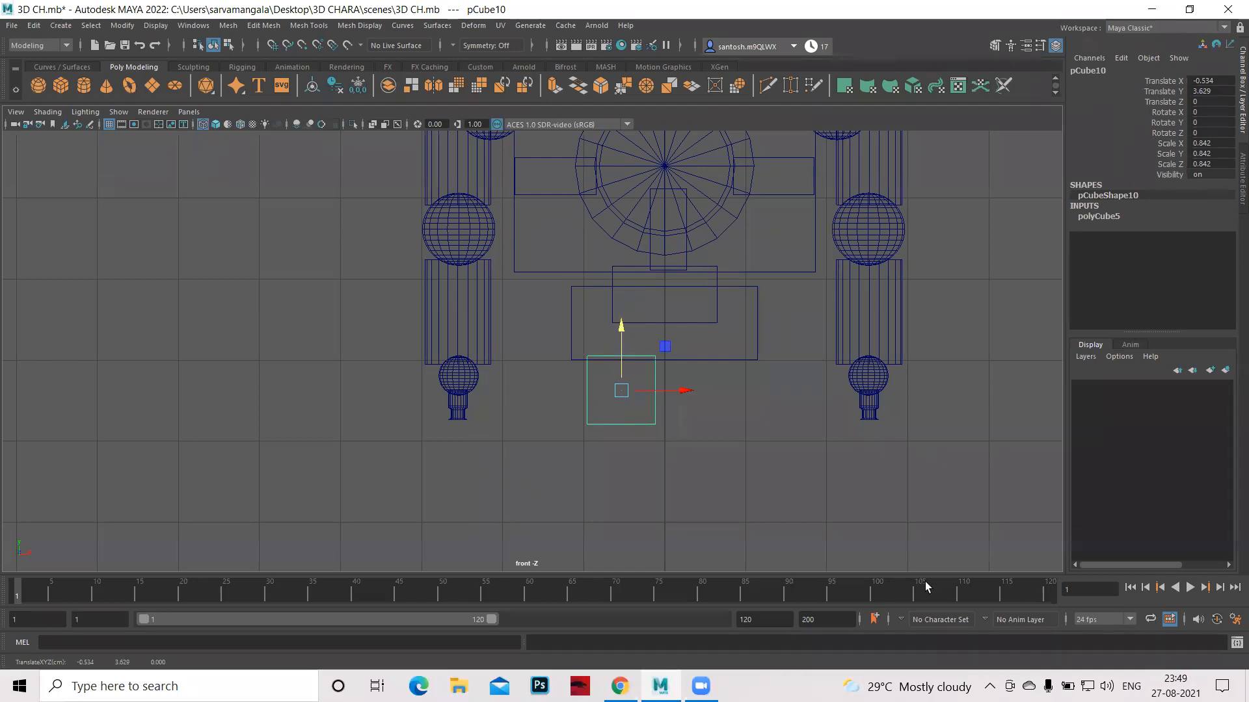
pyautogui.hotkey('ctrl', 'd')
pyautogui.moveTo(683, 390); pyautogui.dragTo(778, 392)
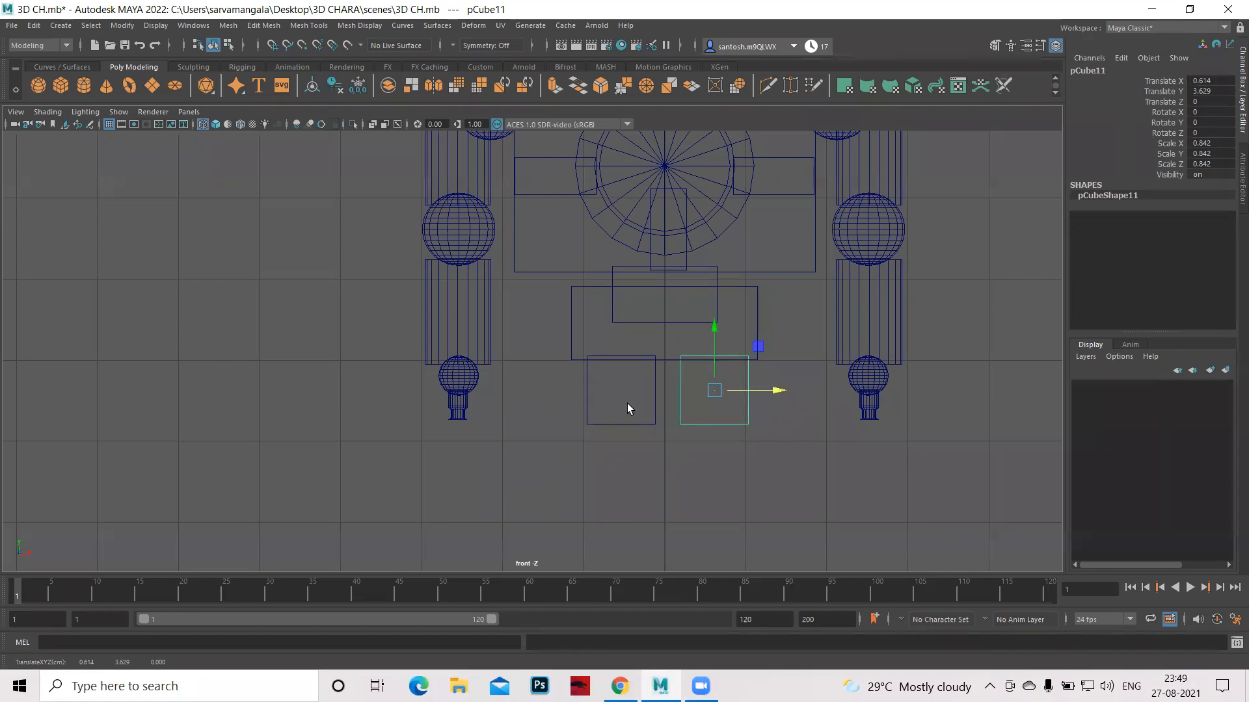
# Duplicate the elbow sphere as a knee under each upper leg cube, at Translate Y about 2.99 and Translate X about -0.54 and 0.63.
pyautogui.click(462, 237)
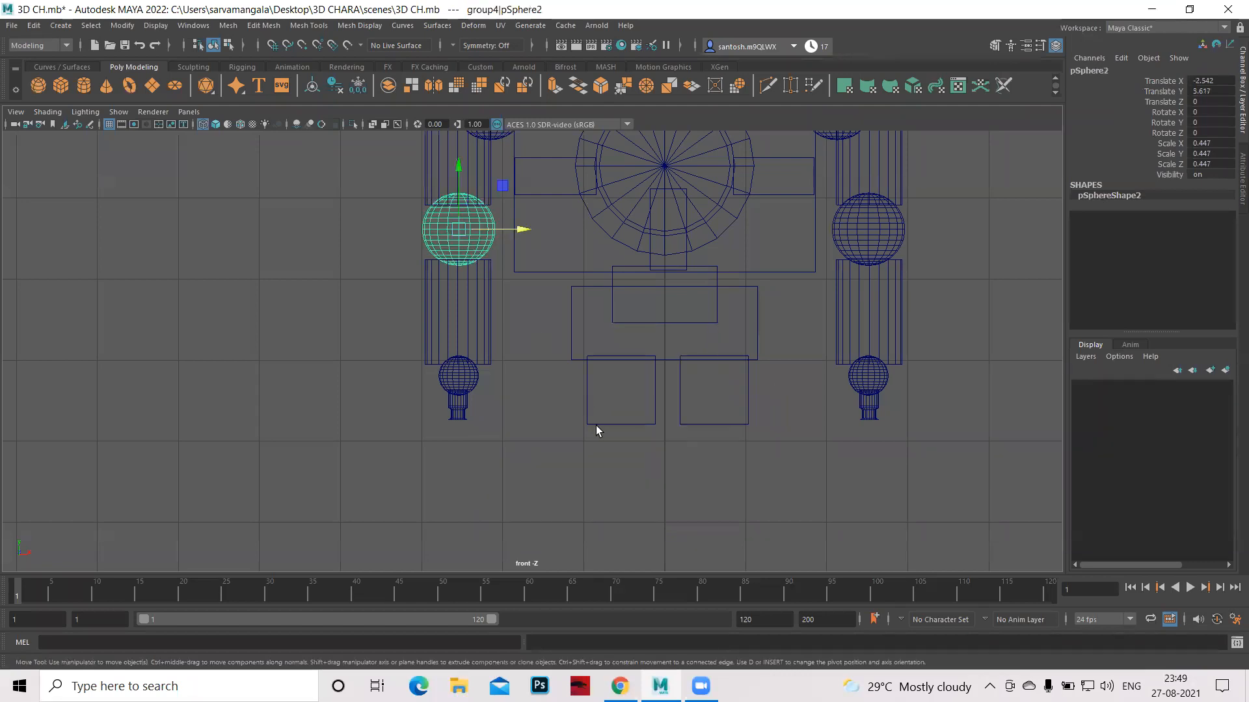
pyautogui.hotkey('ctrl', 'd')
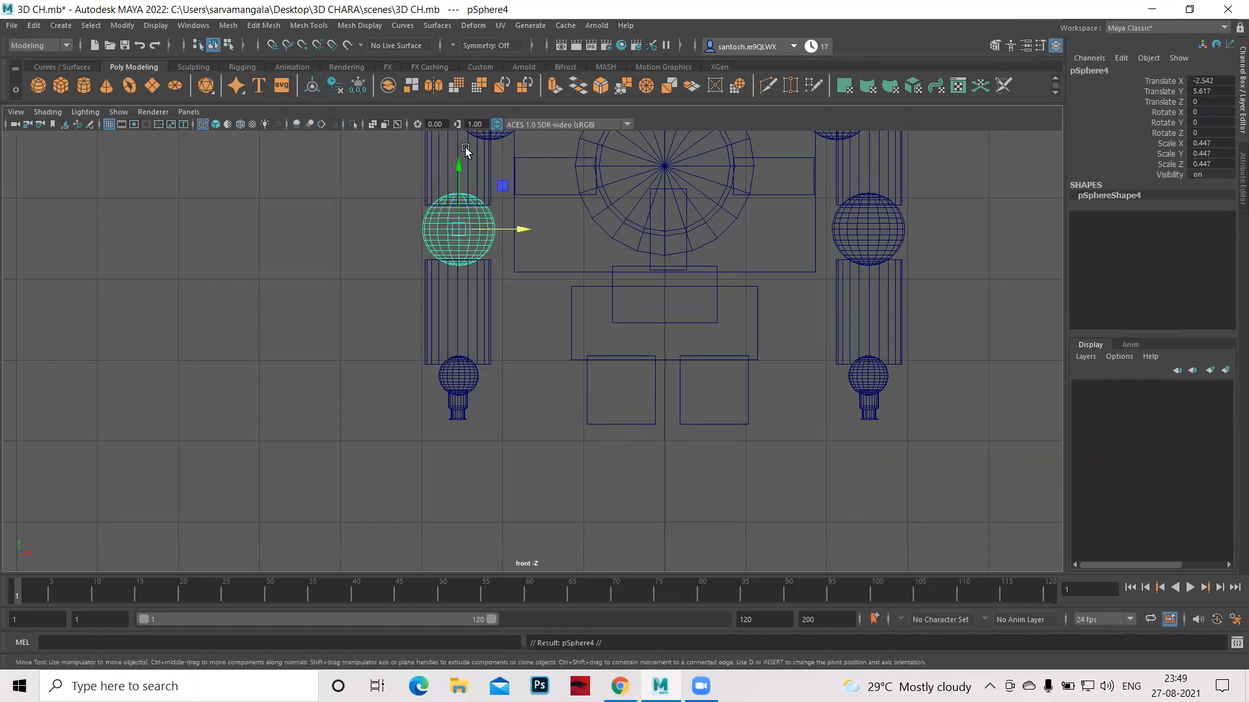
pyautogui.moveTo(458, 170); pyautogui.dragTo(460, 429)
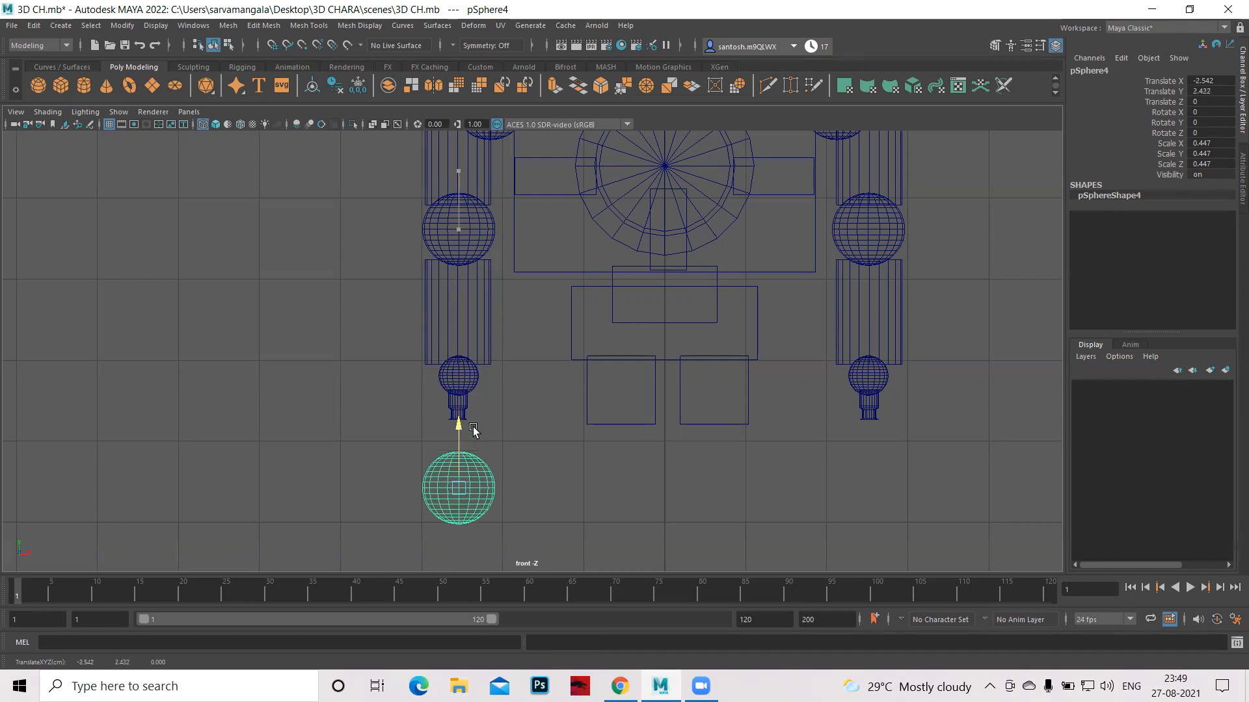
pyautogui.moveTo(521, 492); pyautogui.dragTo(684, 461)
pyautogui.moveTo(619, 432); pyautogui.dragTo(617, 384)
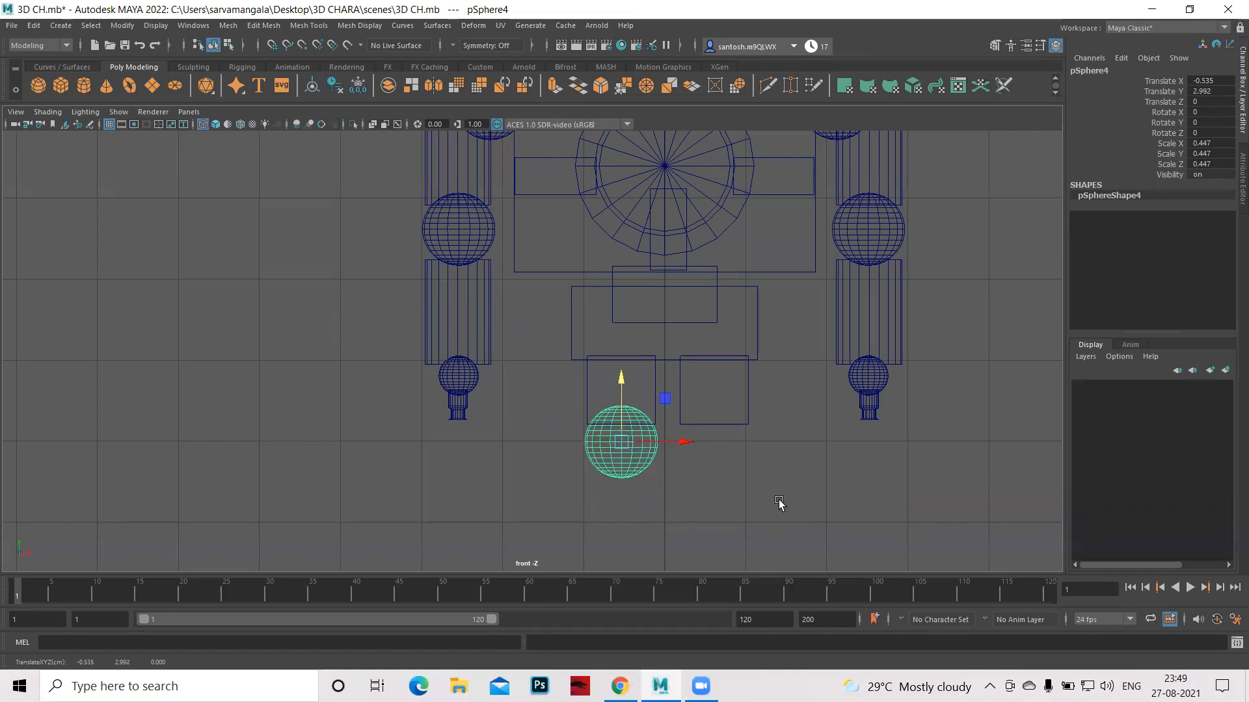
pyautogui.hotkey('ctrl', 'd')
pyautogui.moveTo(683, 442); pyautogui.dragTo(796, 440)
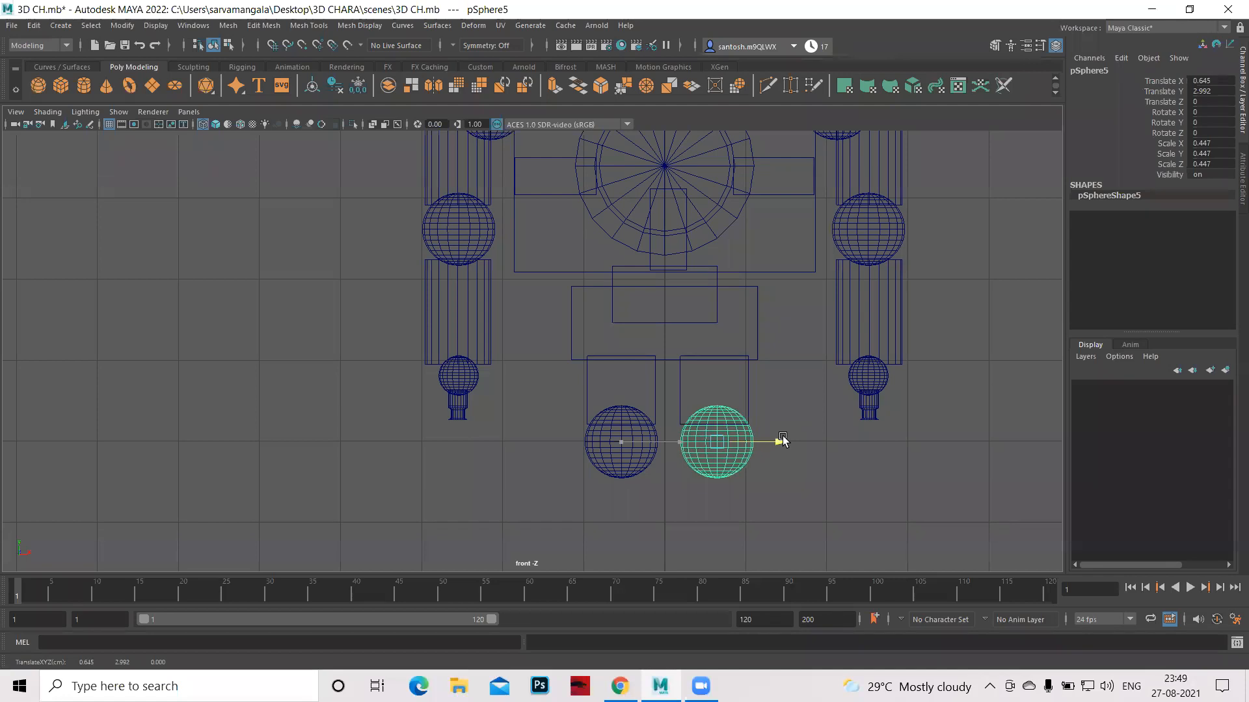
# Duplicate both upper leg cubes and move the copies below the knee spheres, to Translate Y about 2.24.
pyautogui.click(586, 388)
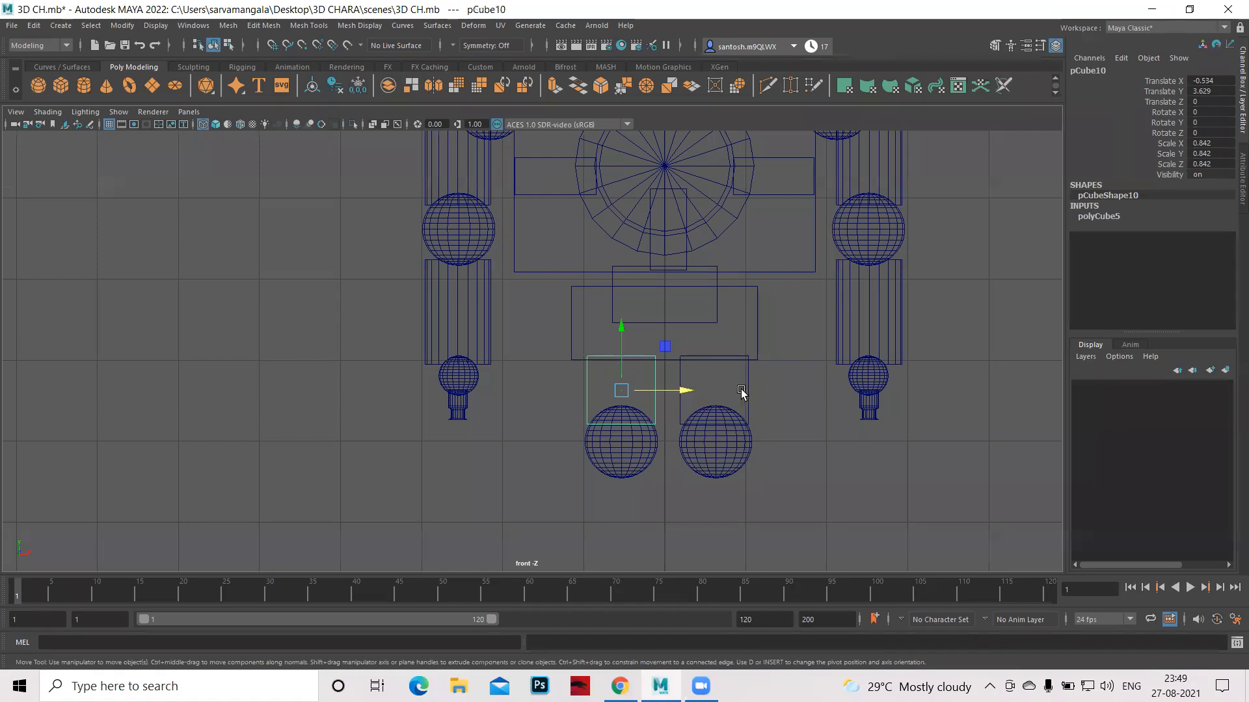
pyautogui.keyDown('shift'); pyautogui.click(746, 389); pyautogui.keyUp('shift')
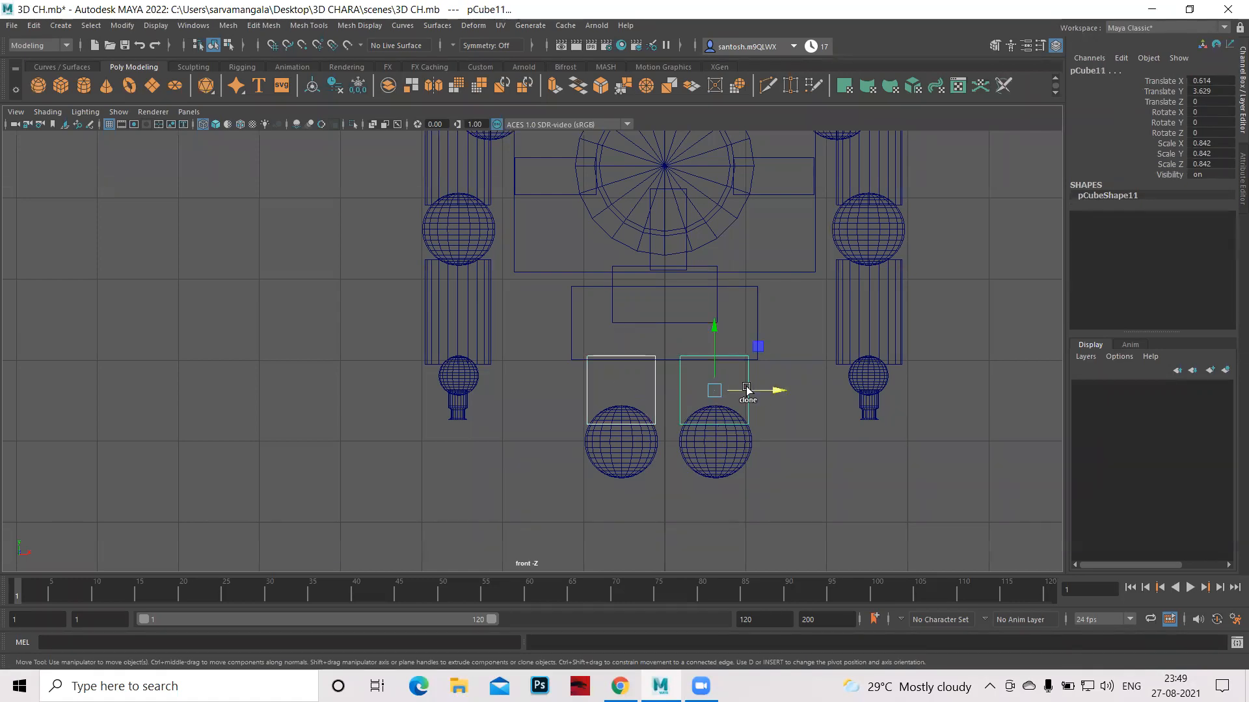
pyautogui.hotkey('ctrl', 'd')
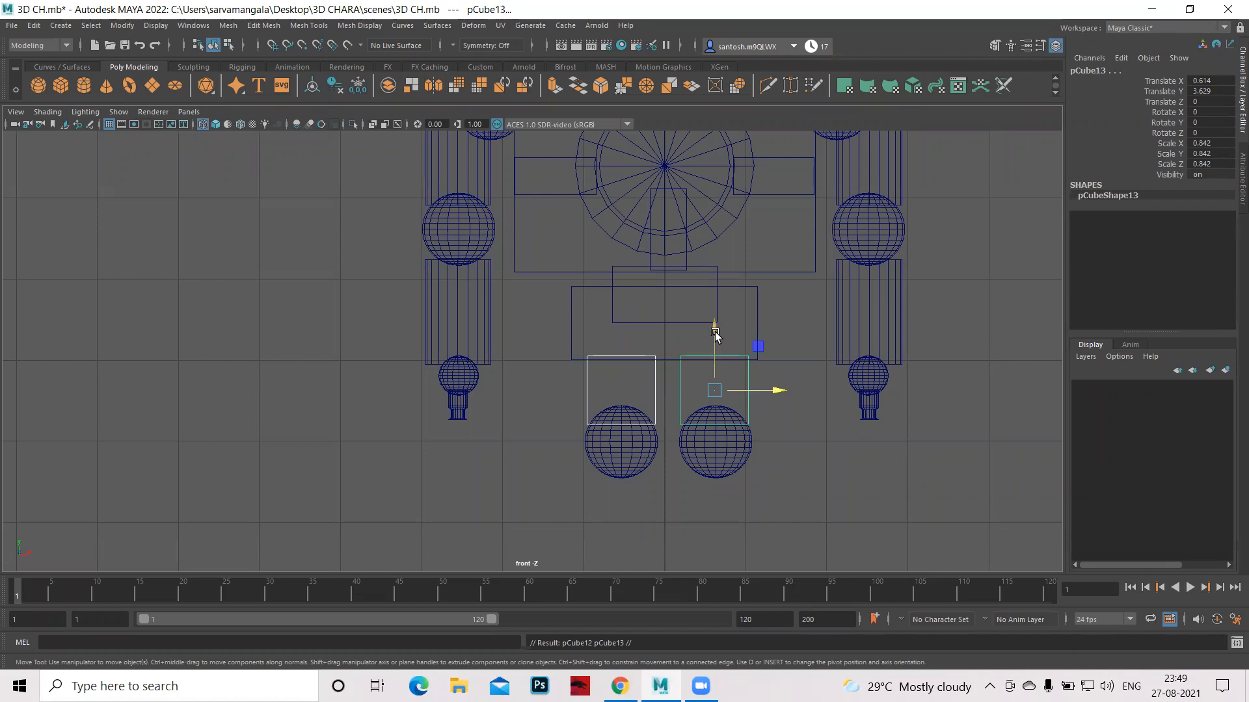
pyautogui.moveTo(836, 549); pyautogui.dragTo(834, 646, button='middle')
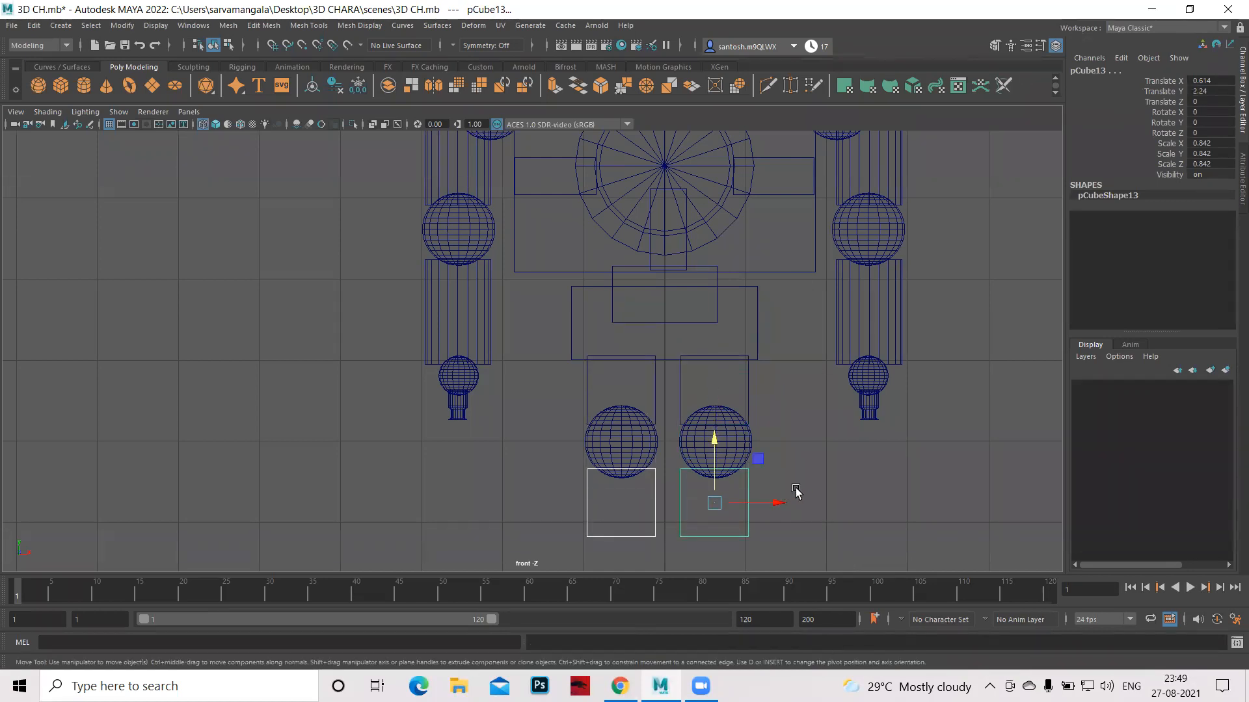
# Group the two lower leg cubes and scale the group uniformly to about 0.90 around its centered pivot.
pyautogui.keyDown('alt'); pyautogui.moveTo(828, 486); pyautogui.dragTo(778, 465, button='middle'); pyautogui.keyUp('alt')
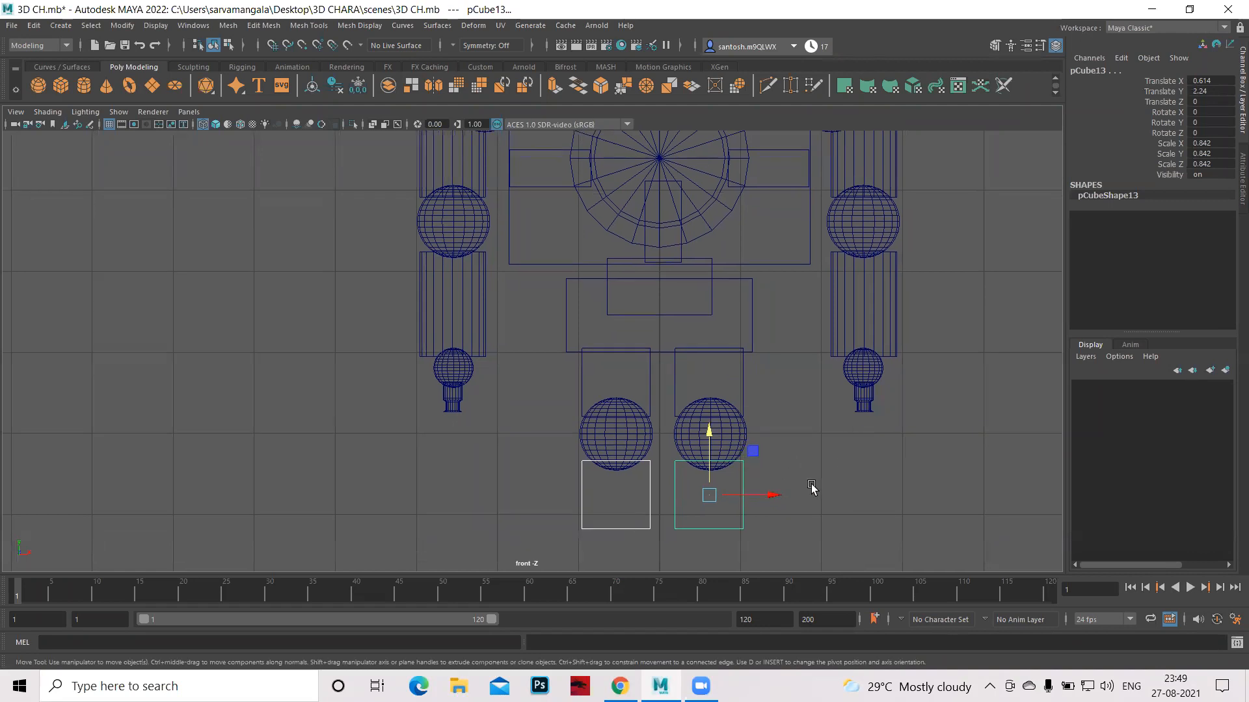
pyautogui.keyDown('alt'); pyautogui.moveTo(784, 418); pyautogui.dragTo(782, 412, button='middle'); pyautogui.keyUp('alt')
pyautogui.keyDown('alt'); pyautogui.moveTo(825, 353); pyautogui.dragTo(819, 344, button='middle'); pyautogui.keyUp('alt')
pyautogui.keyDown('alt'); pyautogui.moveTo(670, 430); pyautogui.dragTo(680, 387, button='middle'); pyautogui.keyUp('alt')
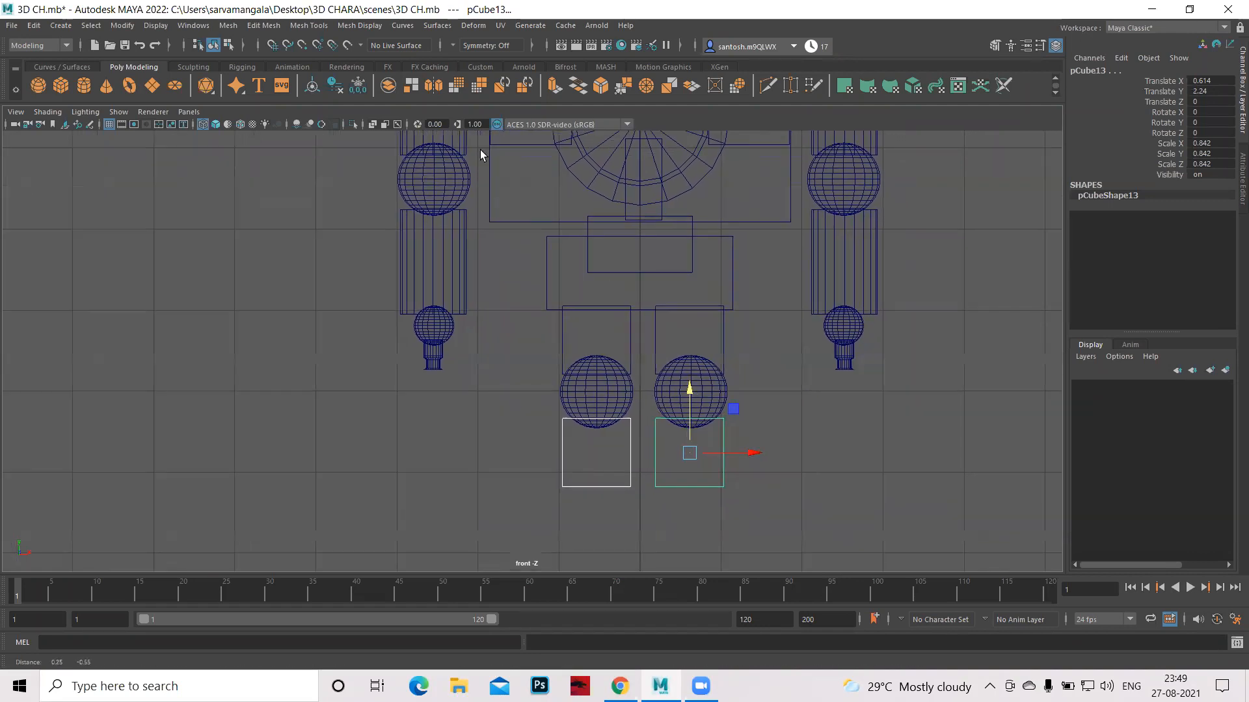
pyautogui.press('r')
pyautogui.click(122, 30)
pyautogui.click(147, 122)
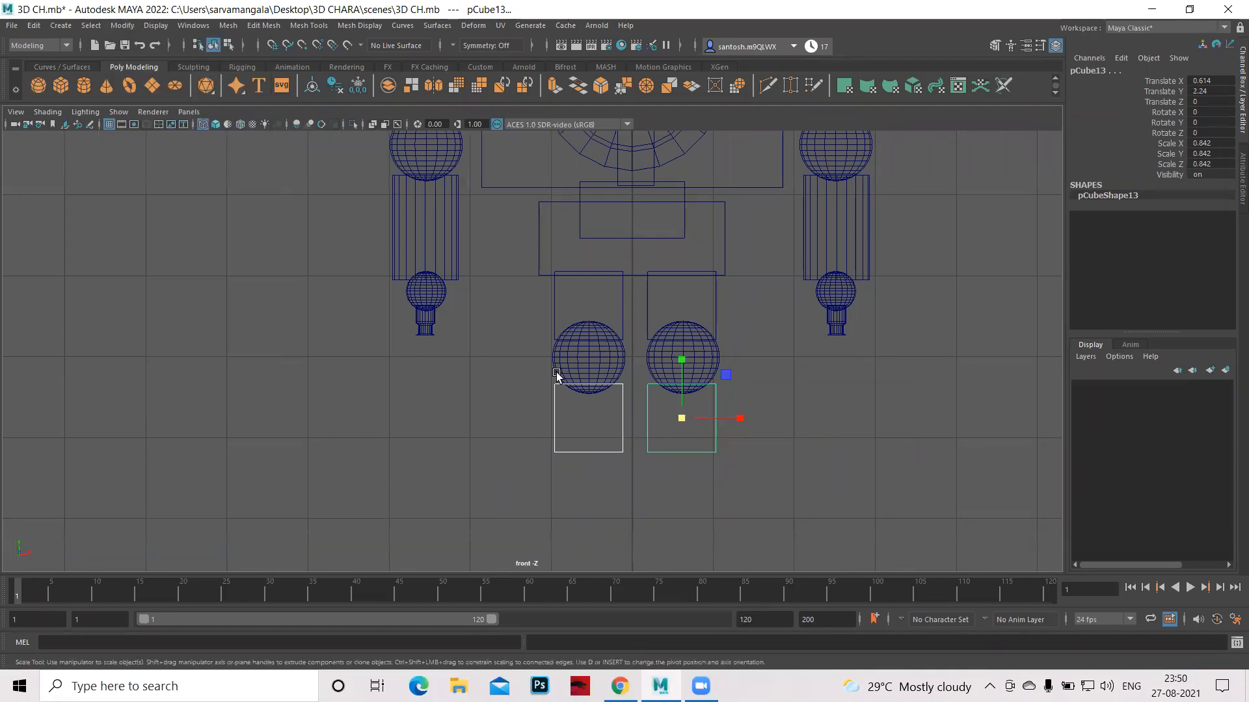
pyautogui.hotkey('ctrl', 'g')
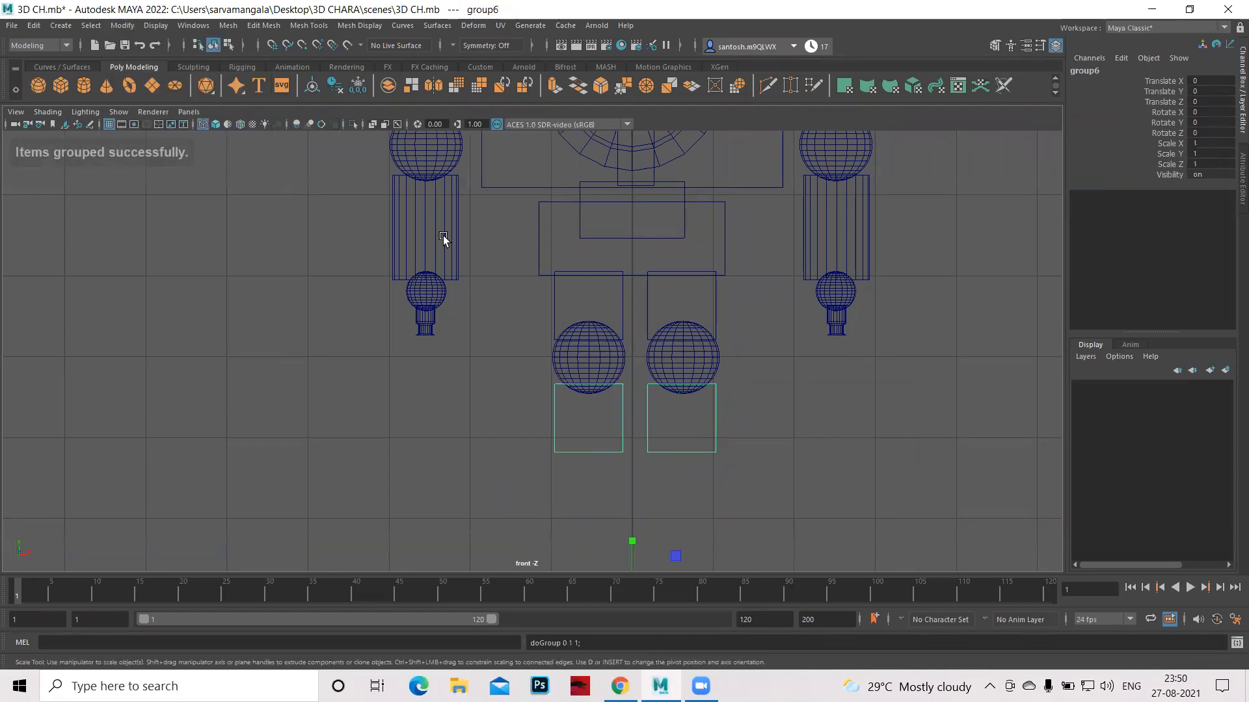
pyautogui.click(123, 26)
pyautogui.click(139, 122)
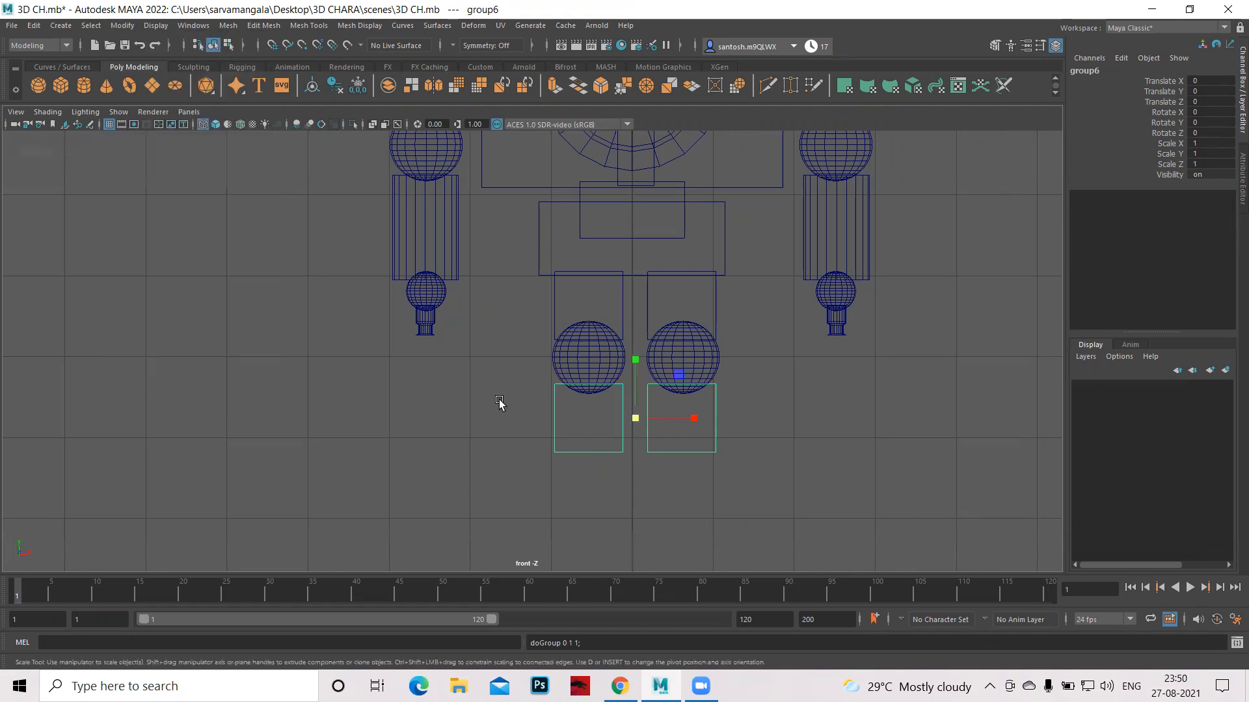
pyautogui.moveTo(636, 426); pyautogui.dragTo(628, 426)
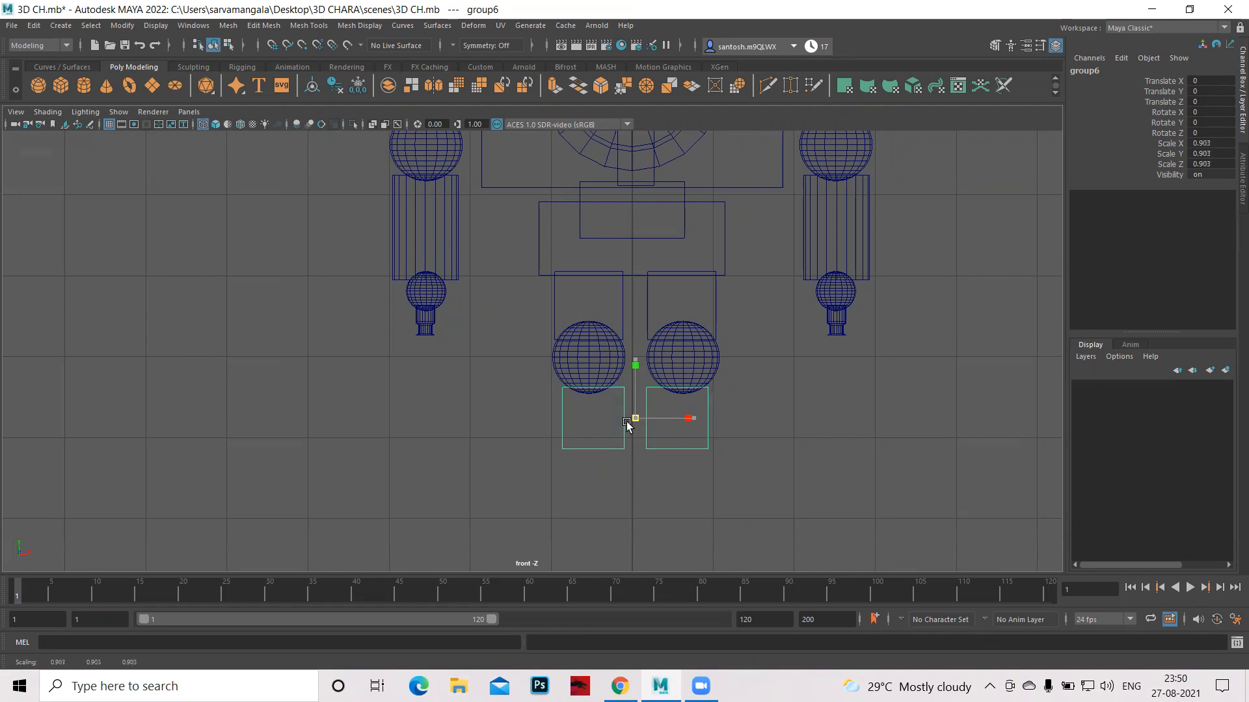
pyautogui.click(755, 466)
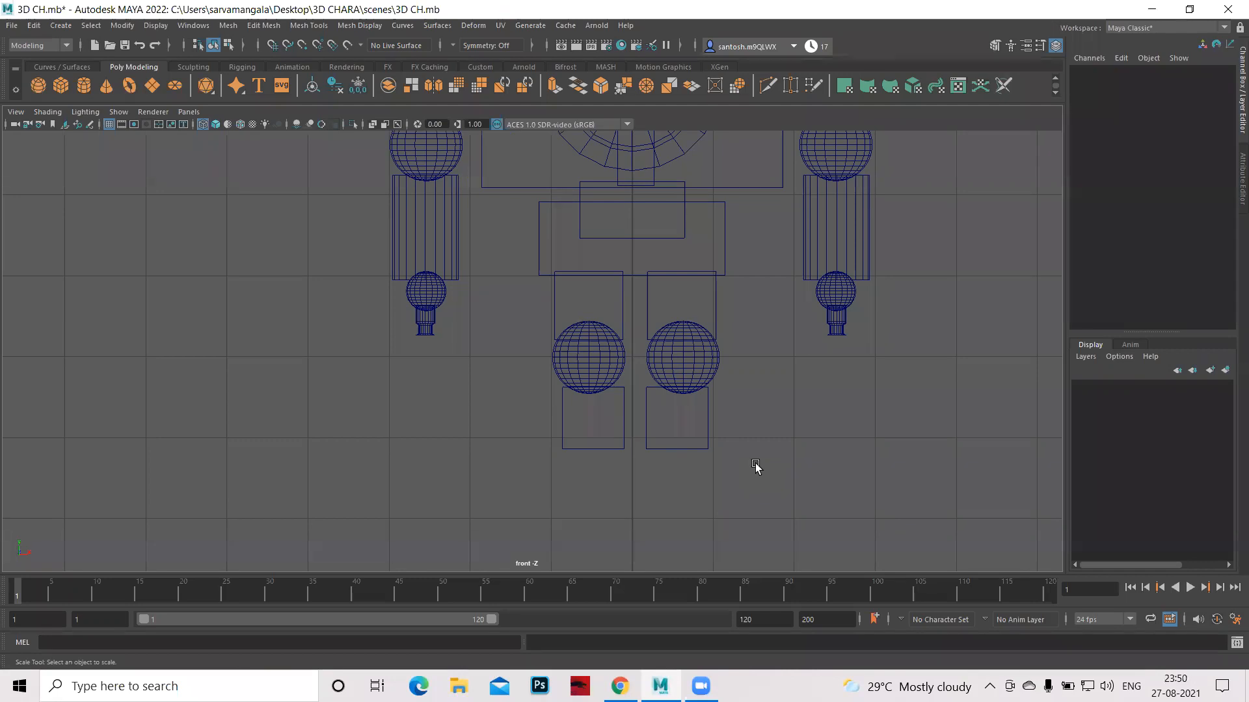
# Group the two knee spheres and duplicate the group.
pyautogui.click(61, 85)
pyautogui.click(586, 366)
pyautogui.keyDown('shift'); pyautogui.click(696, 360); pyautogui.keyUp('shift')
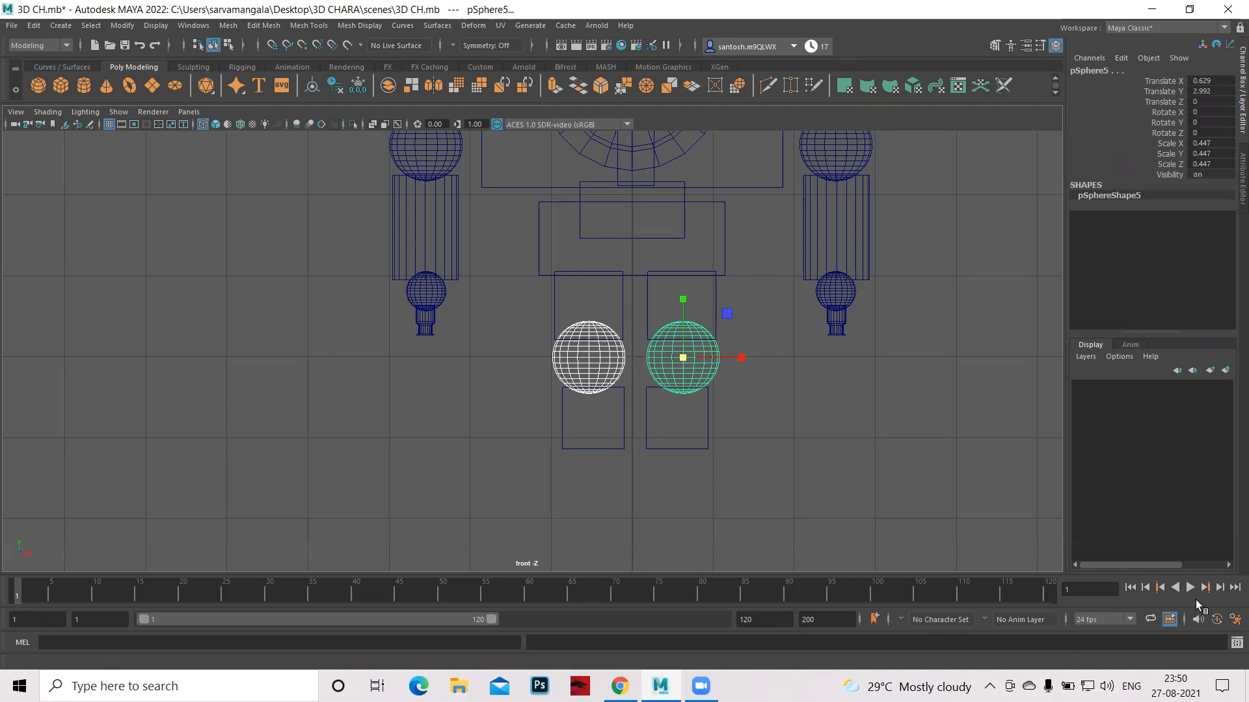
pyautogui.hotkey('ctrl', 'g')
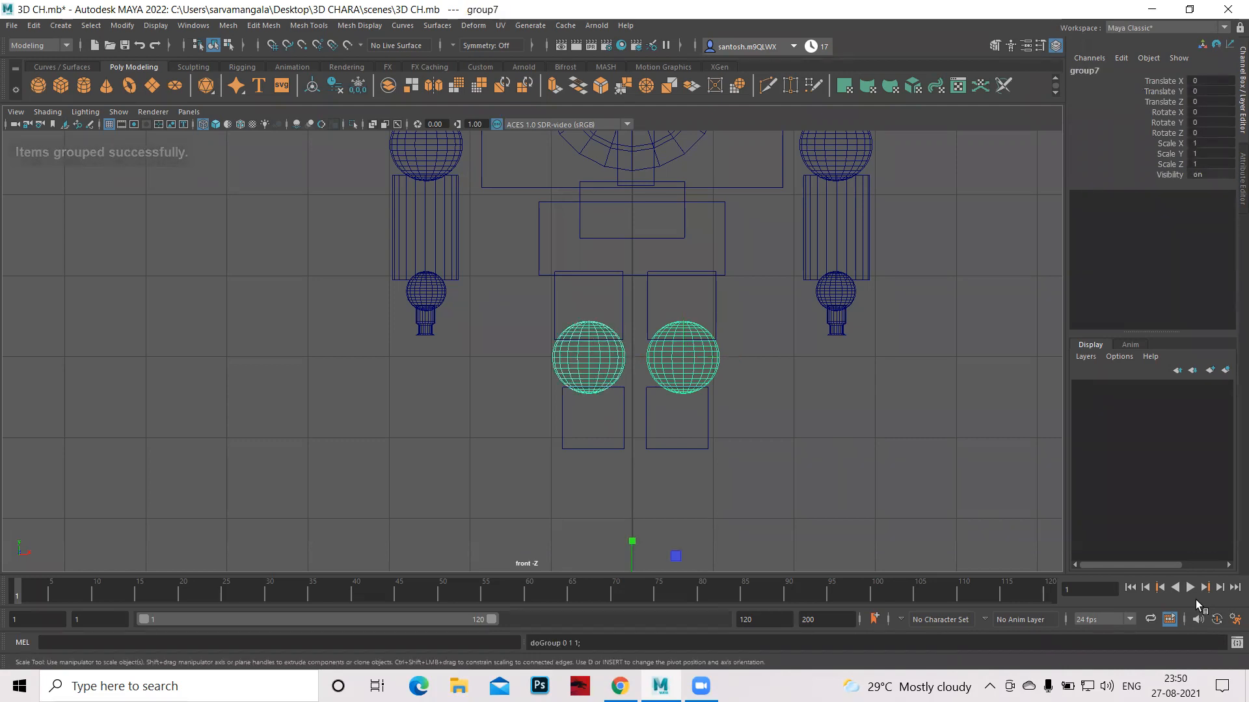
pyautogui.hotkey('ctrl', 'g')
pyautogui.press('w')
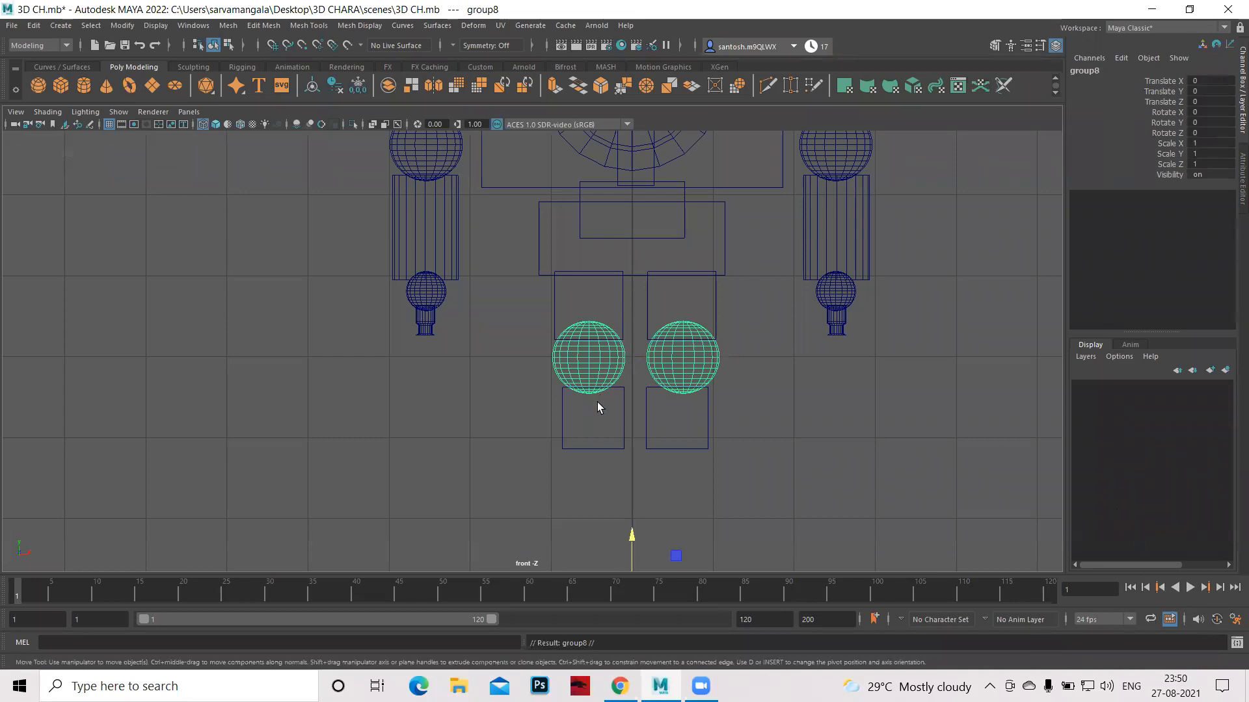
# Center the pivot of the duplicated sphere group and move it to the bottom of the lower leg cubes, at Translate Y about -1.32.
pyautogui.click(124, 26)
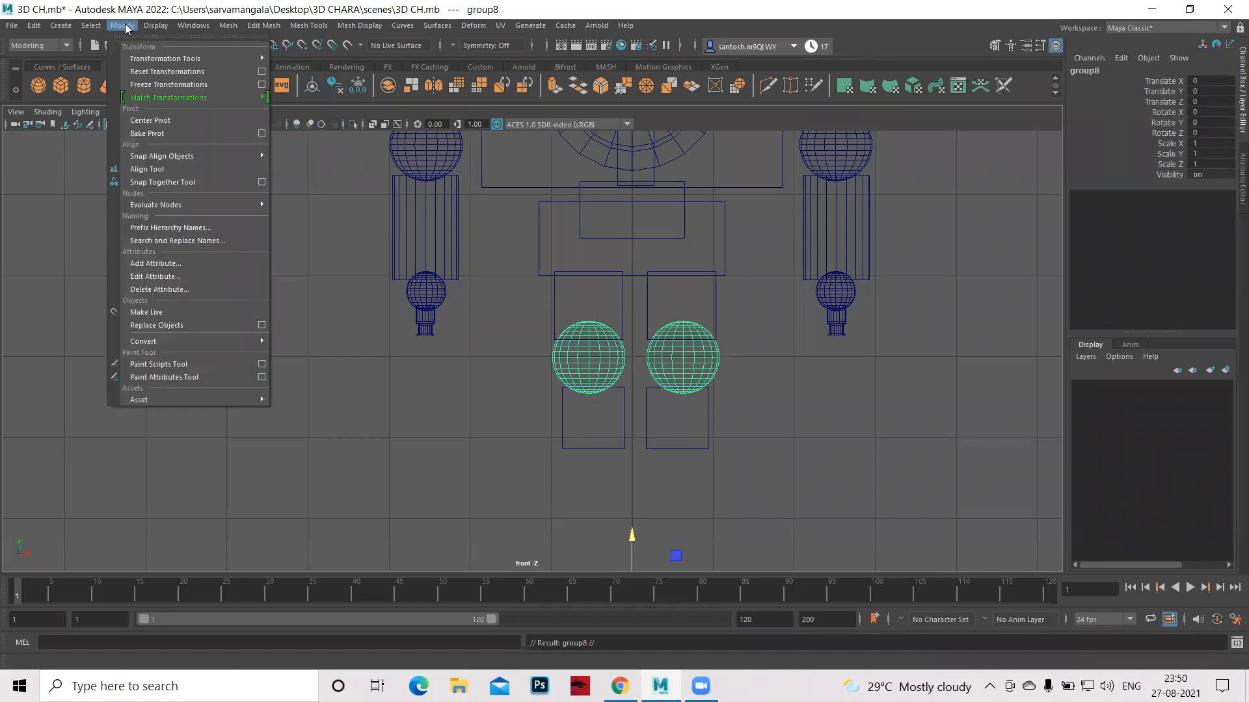
pyautogui.click(162, 120)
pyautogui.moveTo(637, 294); pyautogui.dragTo(638, 401)
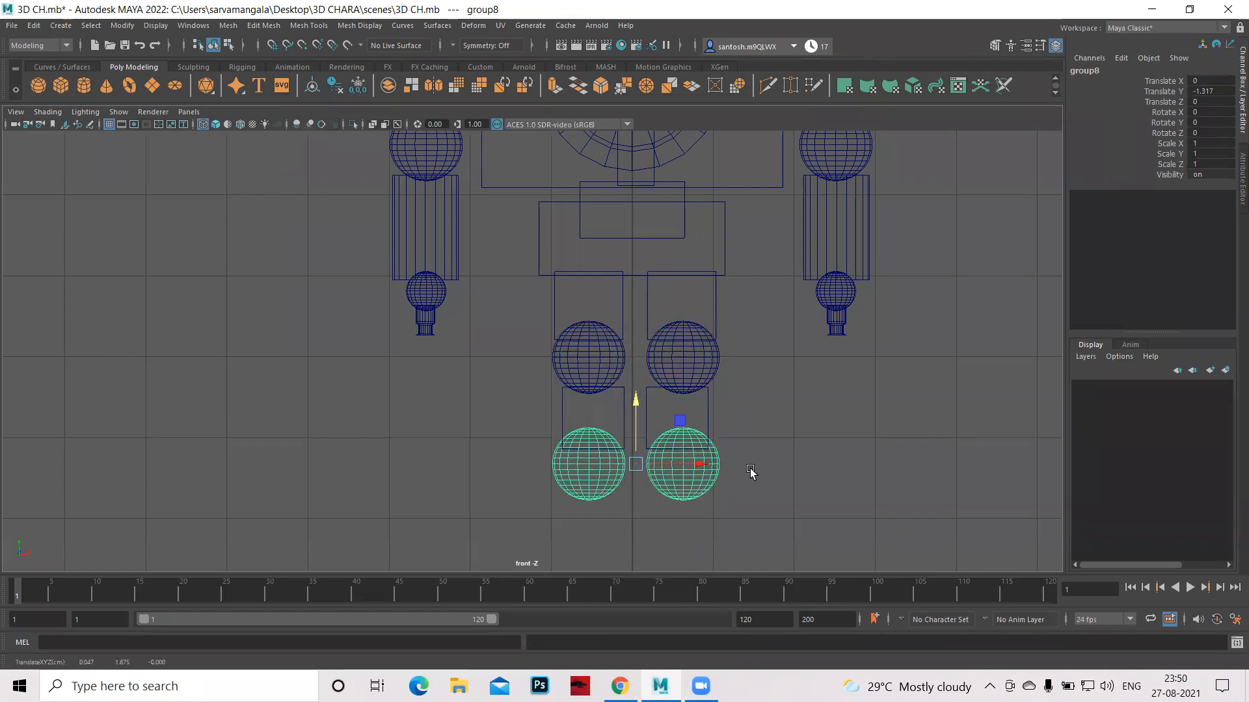
# Scale the lower sphere group down uniformly to ankle size and deselect it.
pyautogui.press('r')
pyautogui.moveTo(635, 464); pyautogui.dragTo(606, 466)
pyautogui.press('w')
pyautogui.click(776, 508)
# Spread the two ankle spheres apart so each is centered under its lower leg cube, one at Translate X about 0.80.
pyautogui.click(611, 475)
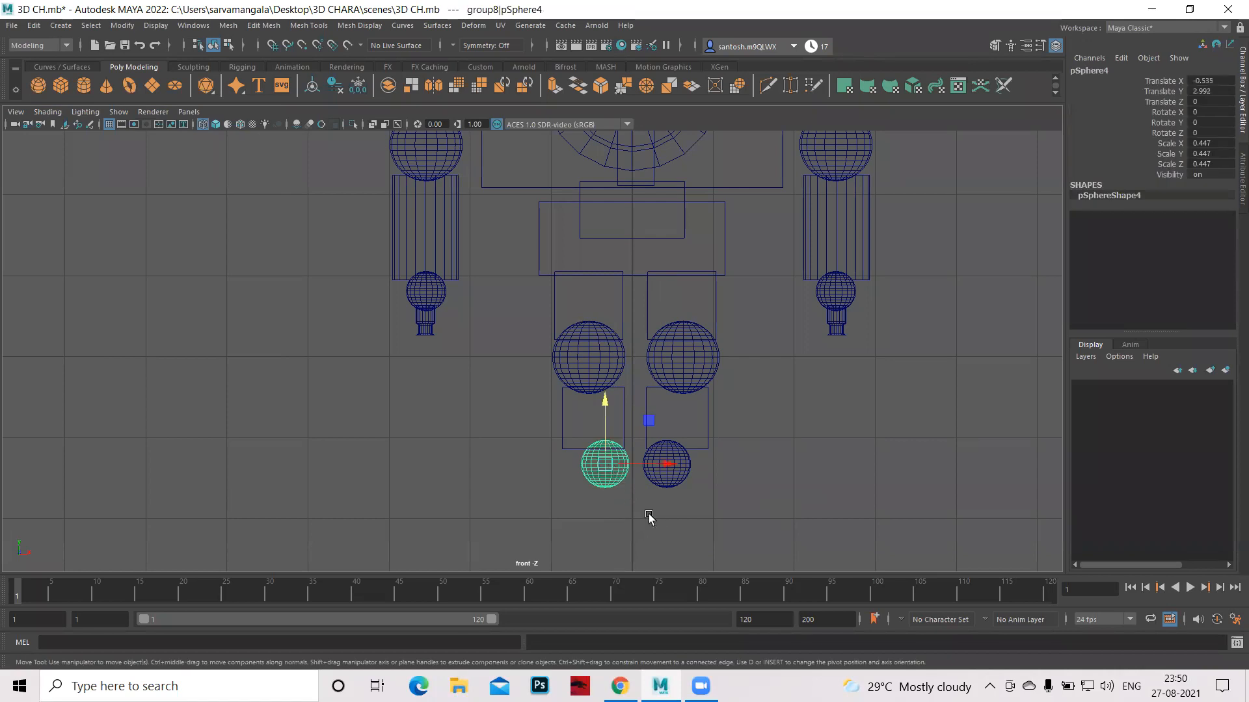
pyautogui.moveTo(665, 464); pyautogui.dragTo(739, 466)
pyautogui.click(679, 467)
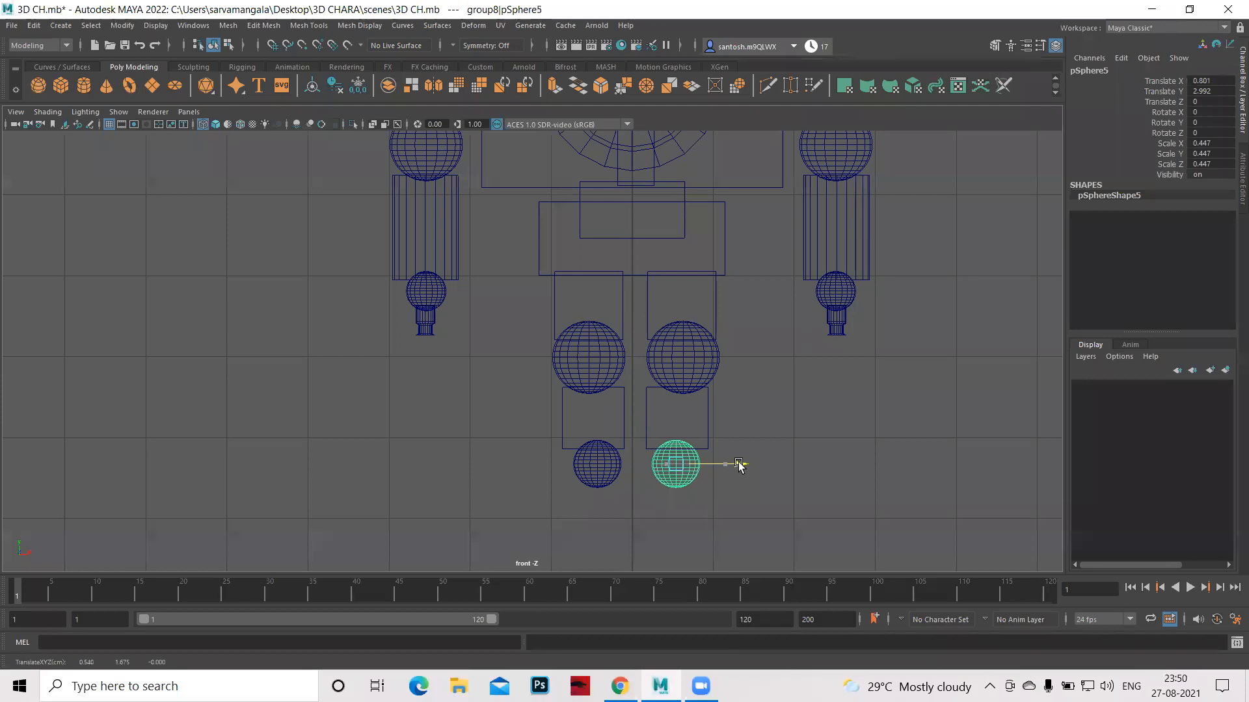
pyautogui.click(556, 416)
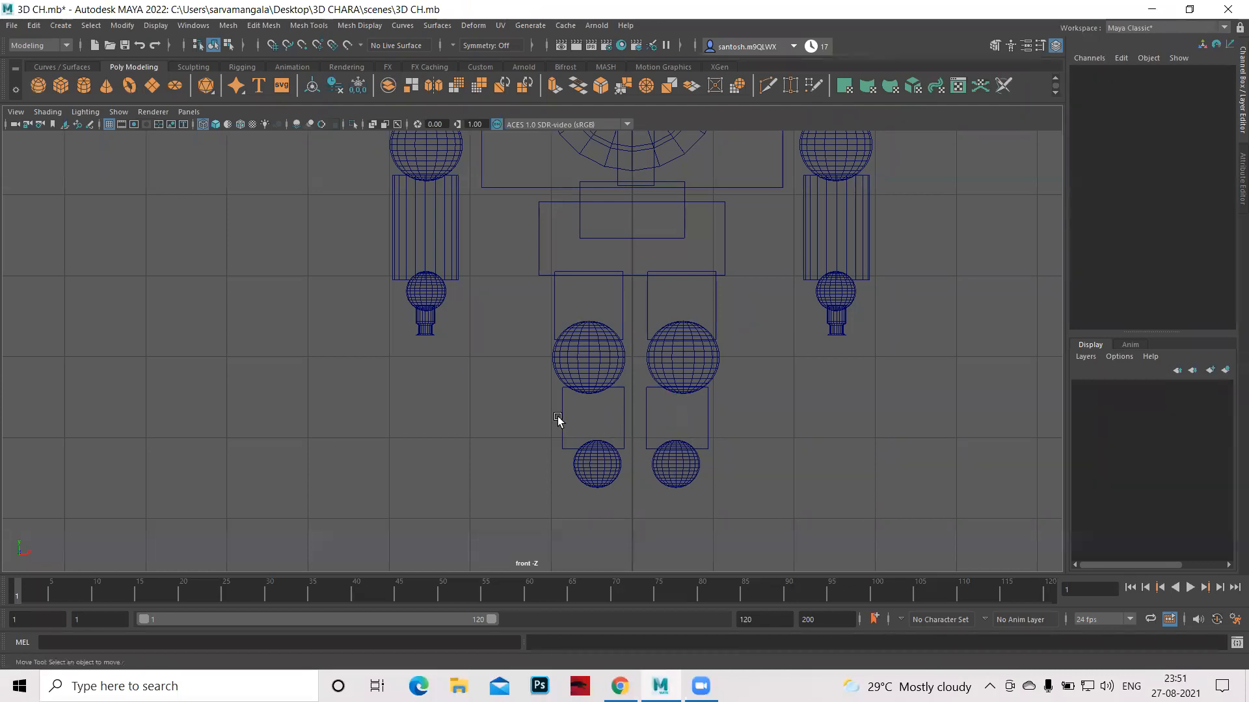
# Group the two lower leg cubes and center the group's pivot.
pyautogui.click(563, 420)
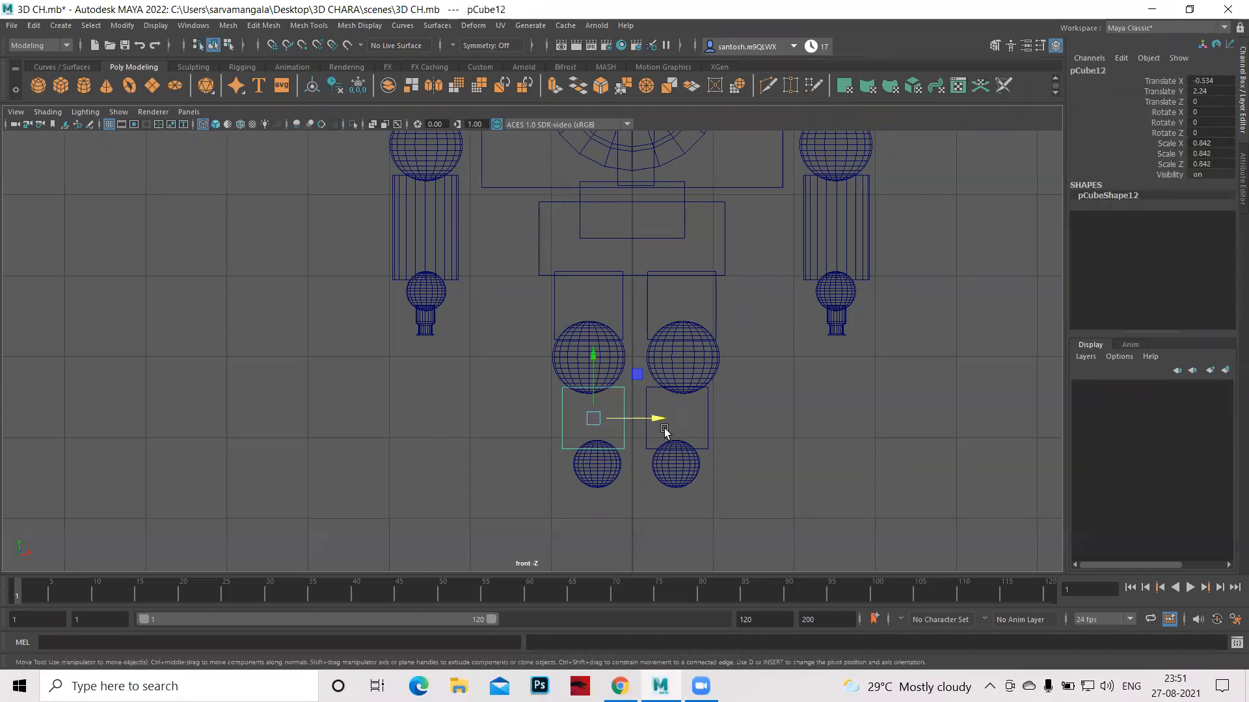
pyautogui.click(707, 417)
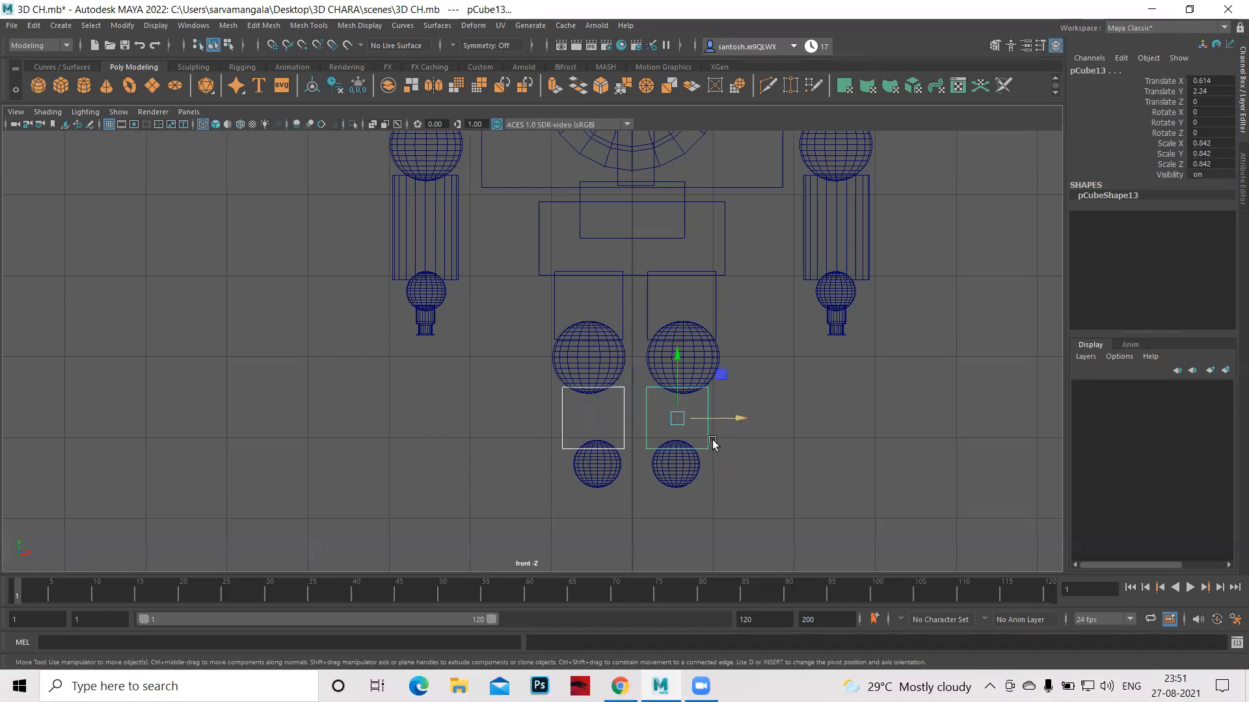
pyautogui.hotkey('ctrl', 'g')
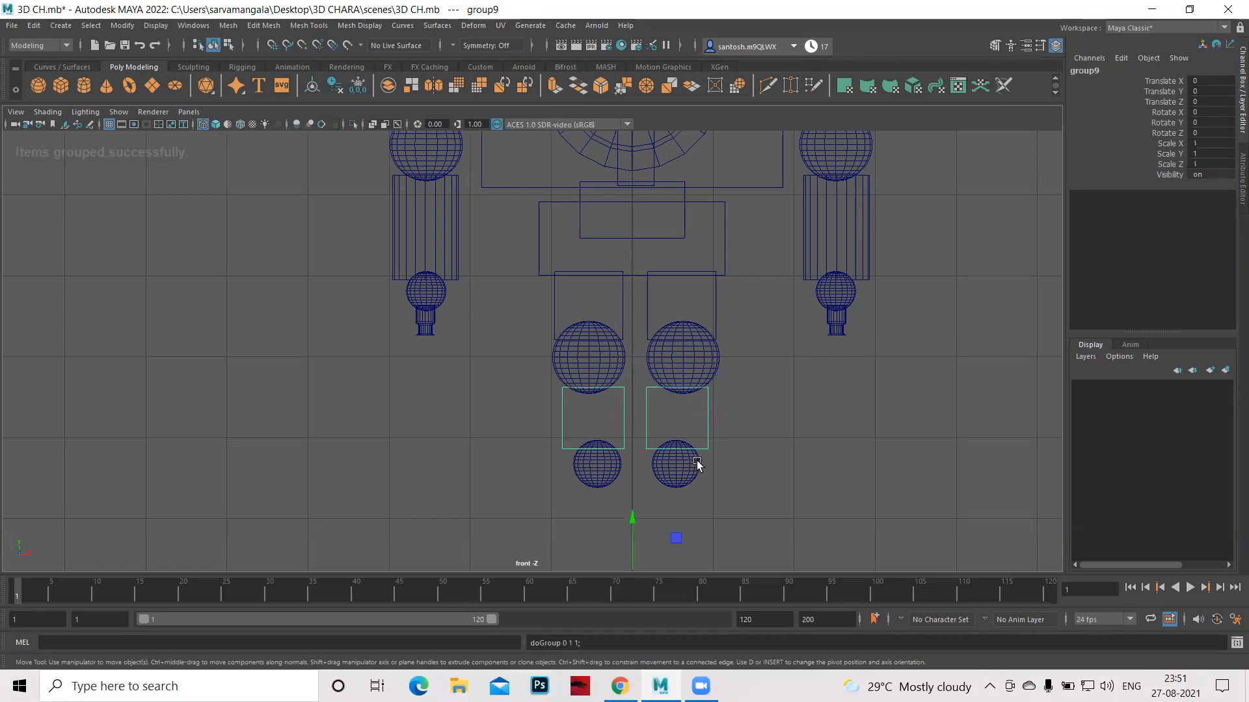
pyautogui.click(130, 25)
pyautogui.click(167, 120)
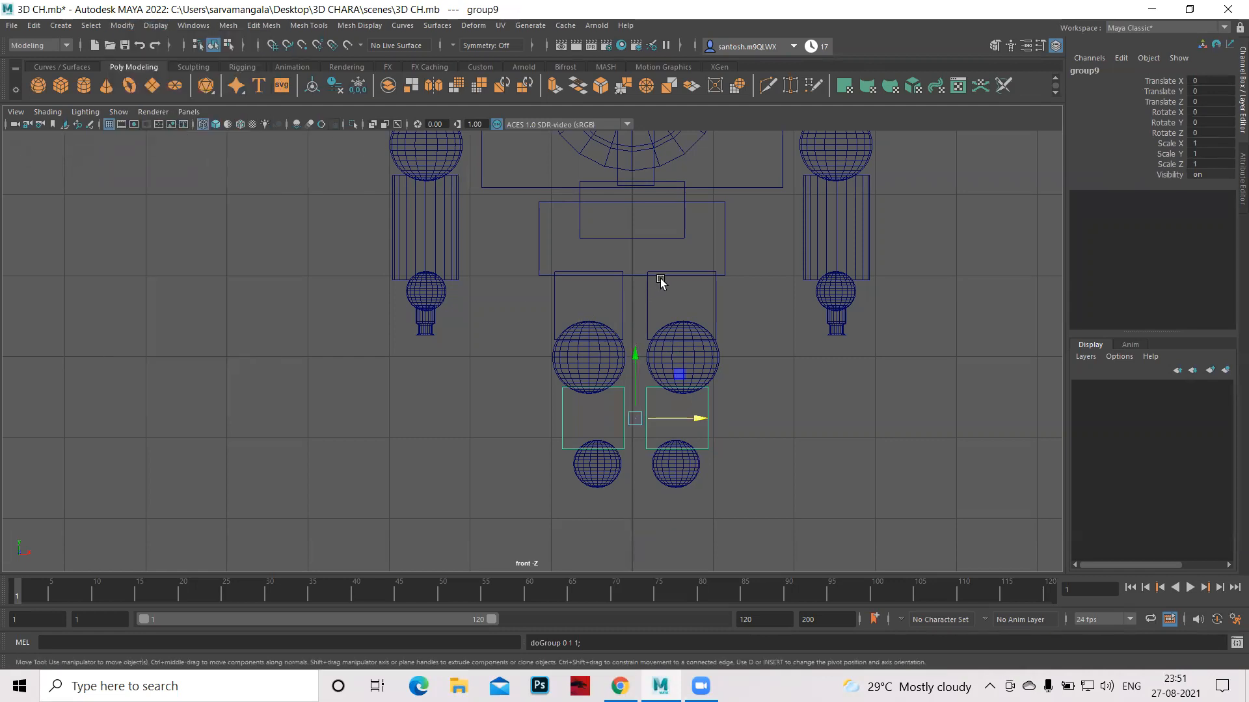
# Duplicate the lower leg cube group and move the copy down below the ankle spheres, to Translate Y about -1.08, as feet.
pyautogui.hotkey('ctrl', 'g')
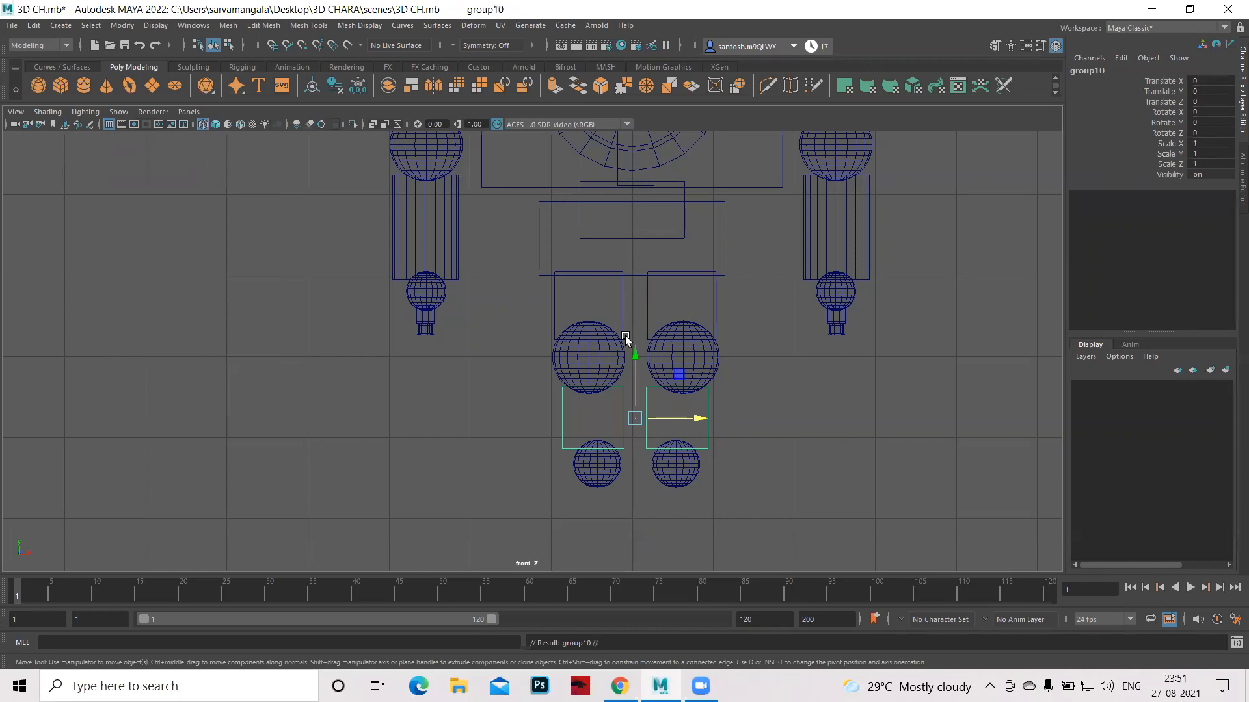
pyautogui.moveTo(635, 355); pyautogui.dragTo(636, 433)
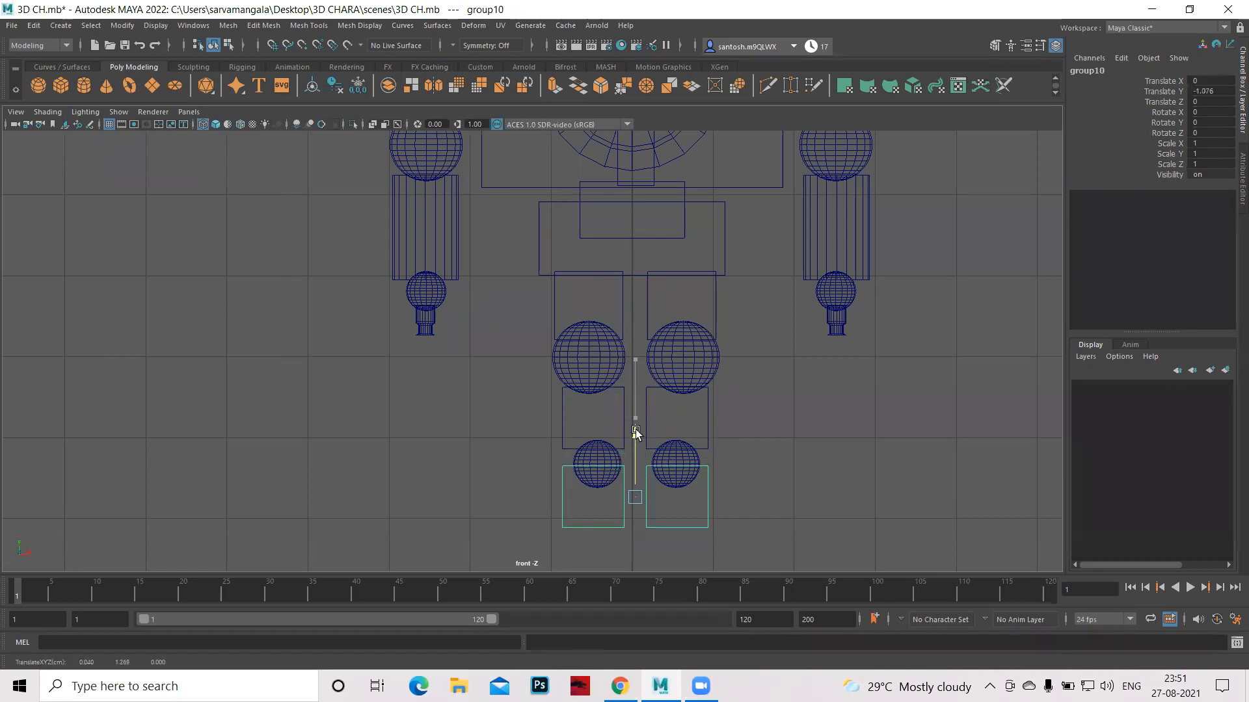
pyautogui.click(755, 481)
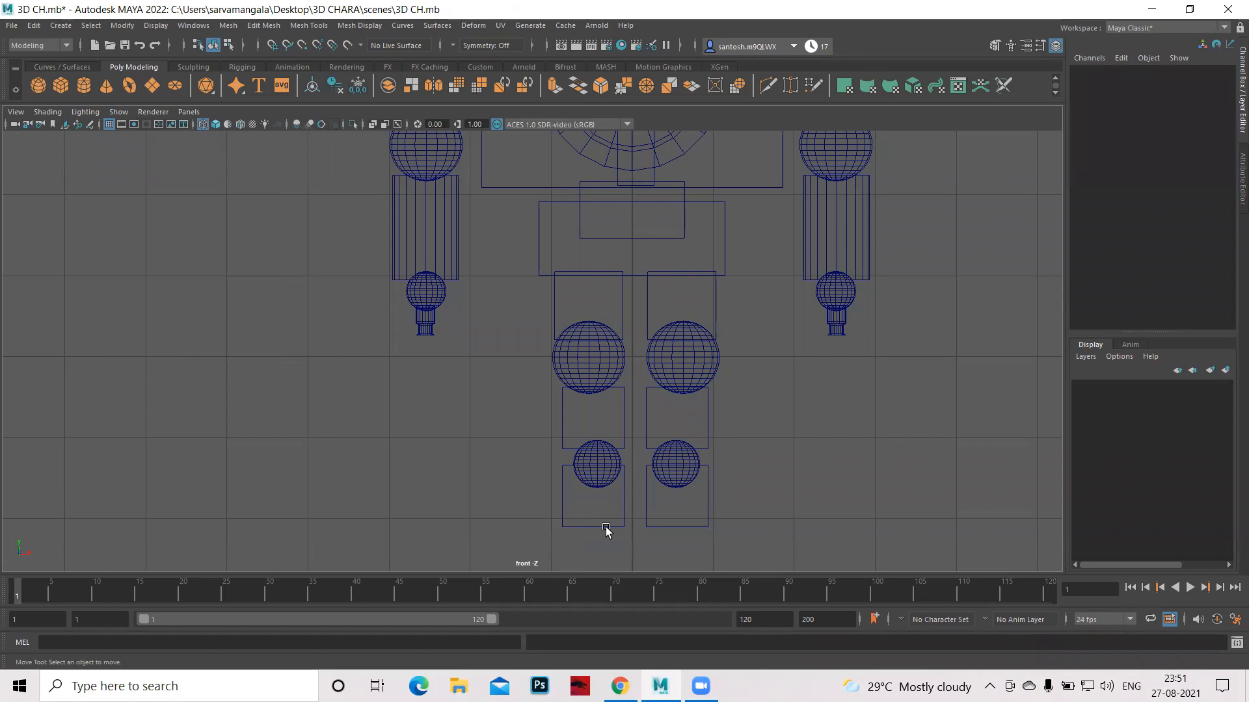
# Shorten both foot cubes by raising their bottom vertices to just below the ankle spheres.
pyautogui.press('space')
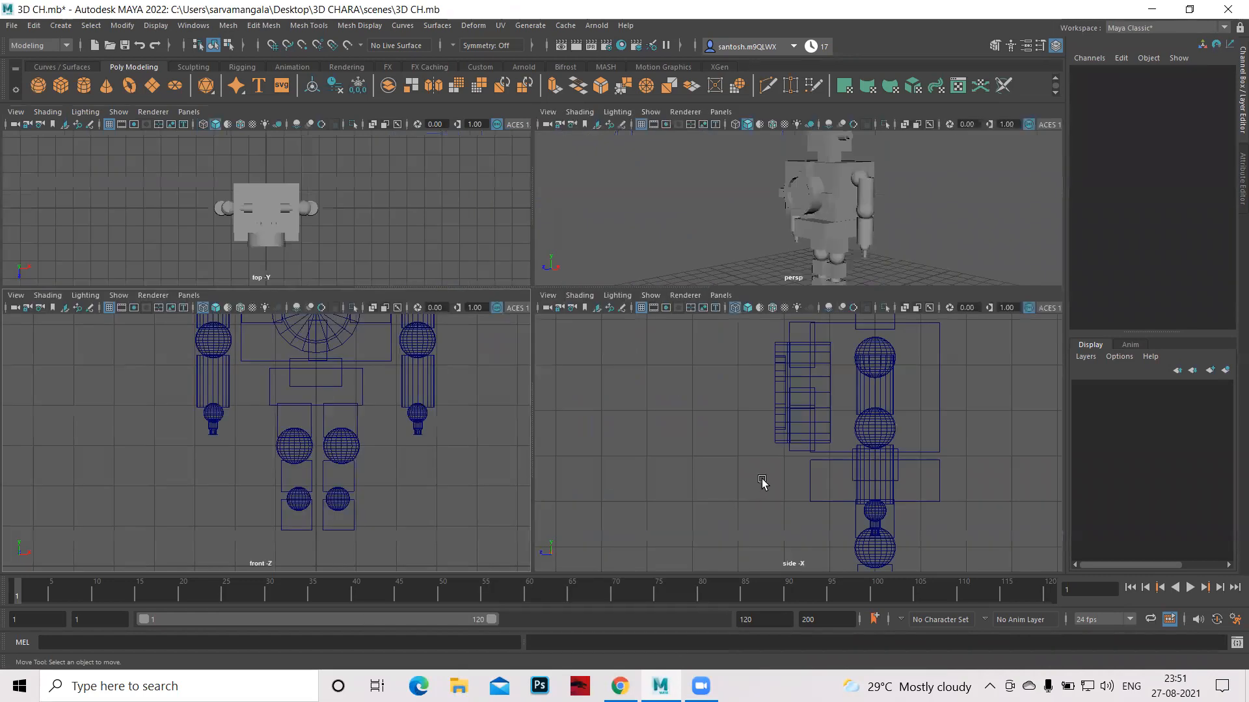
pyautogui.keyDown('alt'); pyautogui.moveTo(876, 463); pyautogui.dragTo(645, 422, button='right'); pyautogui.keyUp('alt')
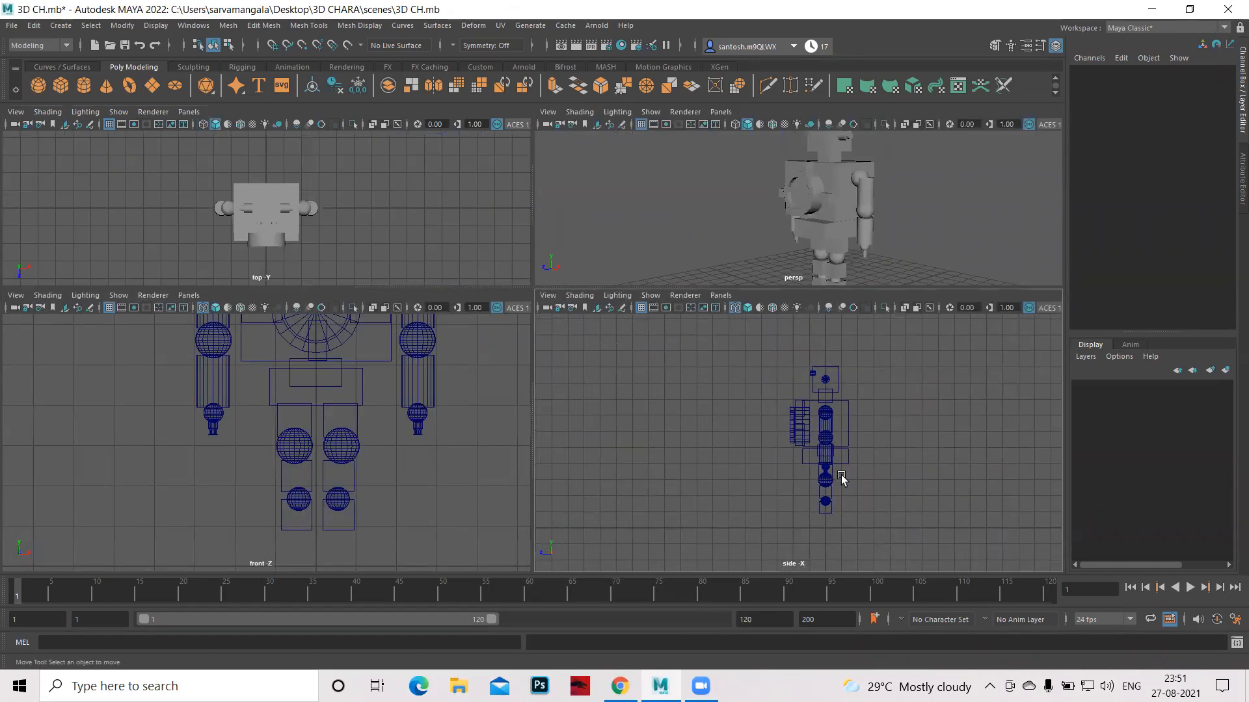
pyautogui.press('space')
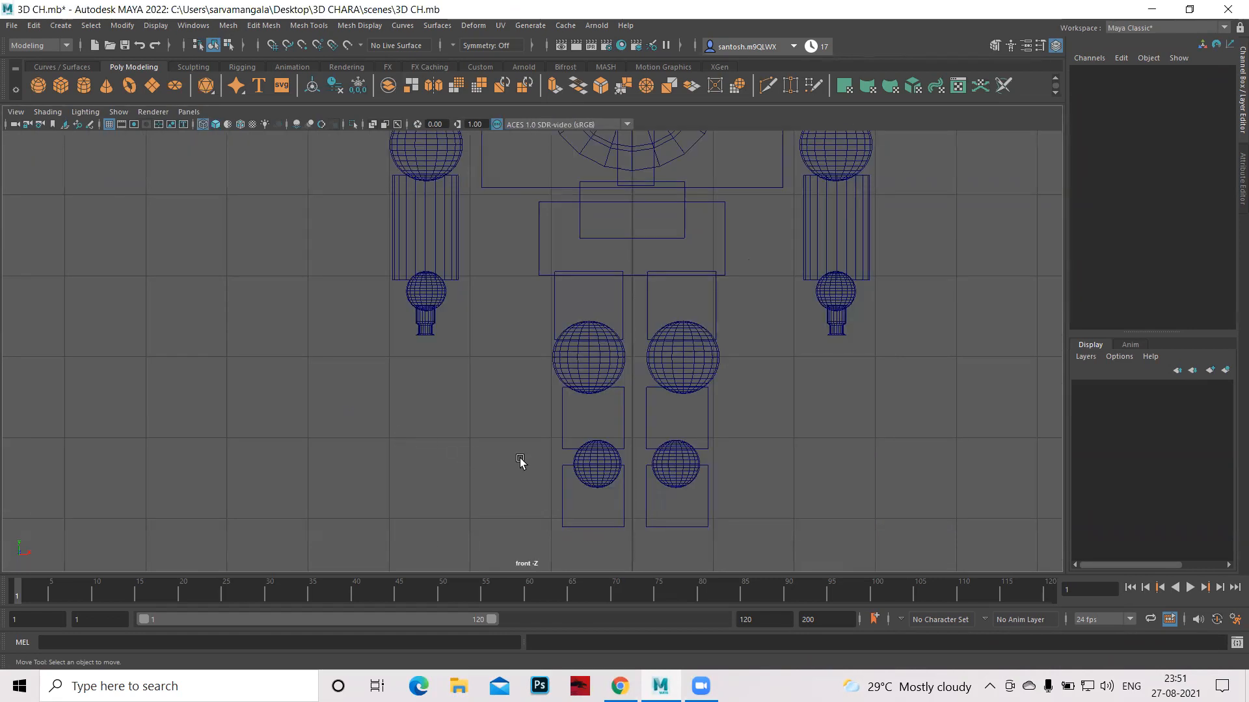
pyautogui.keyDown('alt'); pyautogui.moveTo(463, 440); pyautogui.dragTo(928, 490, button='right'); pyautogui.keyUp('alt')
pyautogui.keyDown('alt'); pyautogui.moveTo(943, 474); pyautogui.dragTo(898, 326, button='middle'); pyautogui.keyUp('alt')
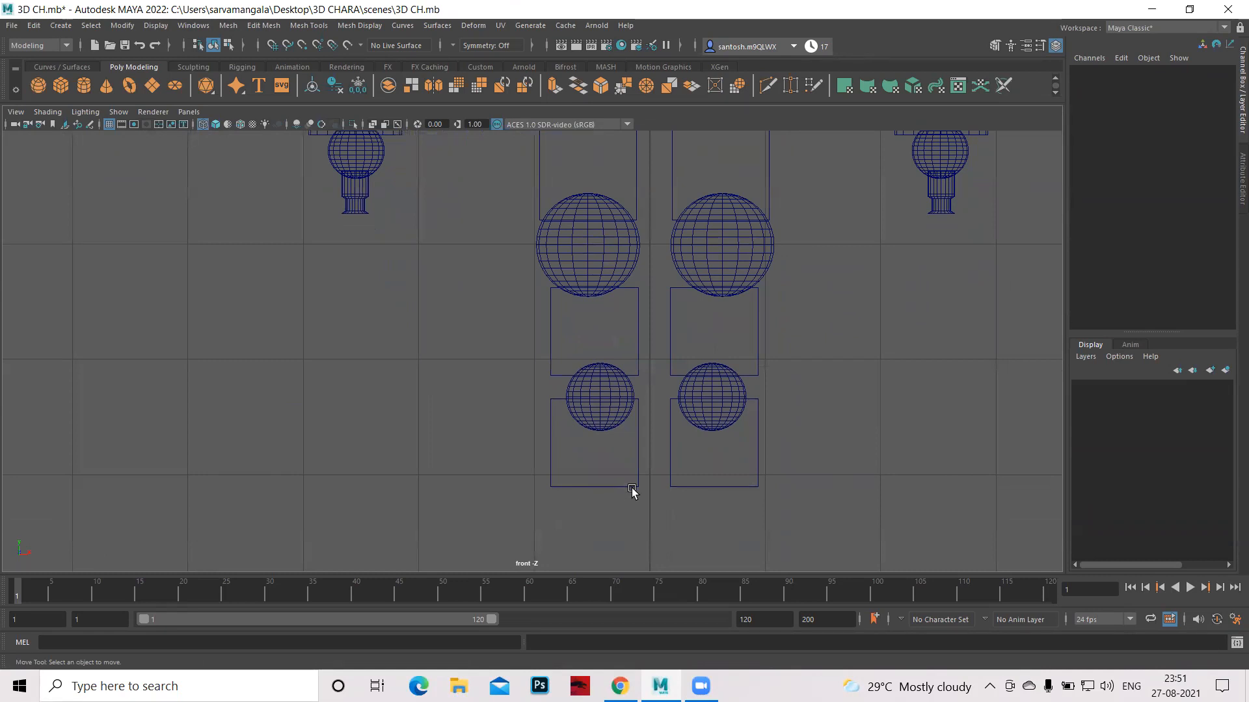
pyautogui.moveTo(585, 475); pyautogui.dragTo(674, 505)
pyautogui.moveTo(664, 335); pyautogui.dragTo(600, 331, button='right')
pyautogui.moveTo(515, 466); pyautogui.dragTo(827, 553)
pyautogui.moveTo(652, 428); pyautogui.dragTo(655, 397)
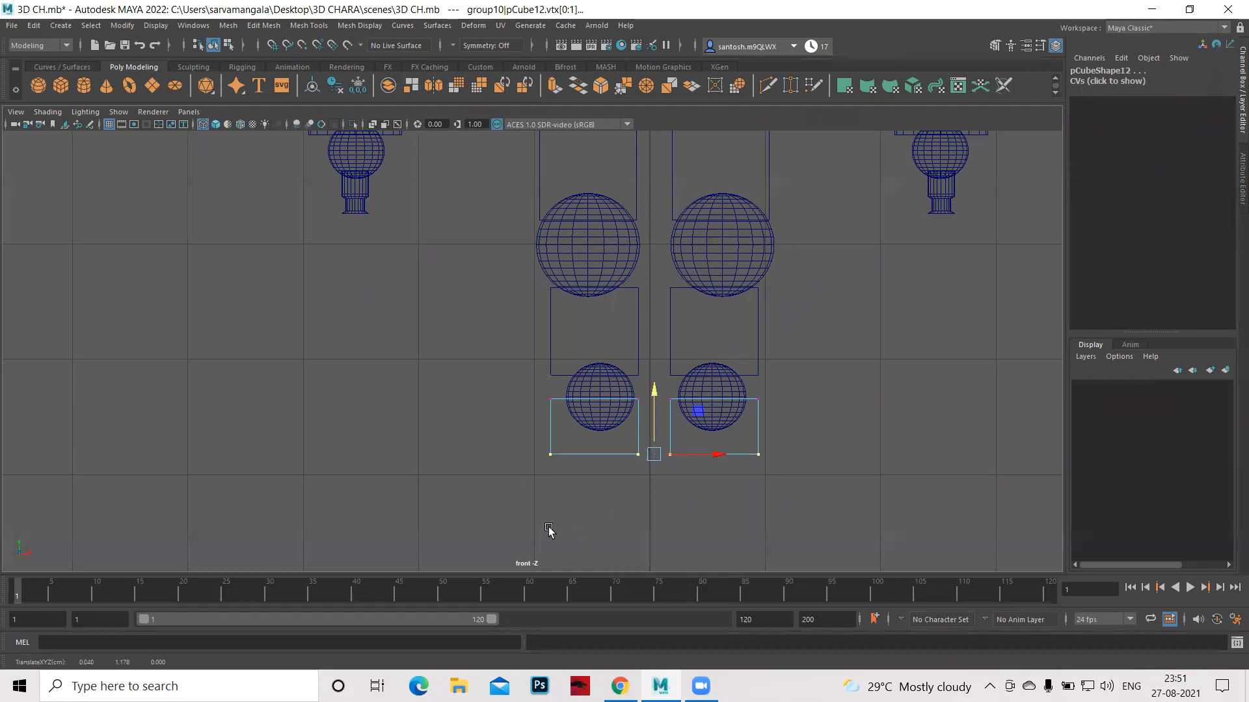
# Return to object selection, group the two foot cubes and center the group's pivot.
pyautogui.press('space')
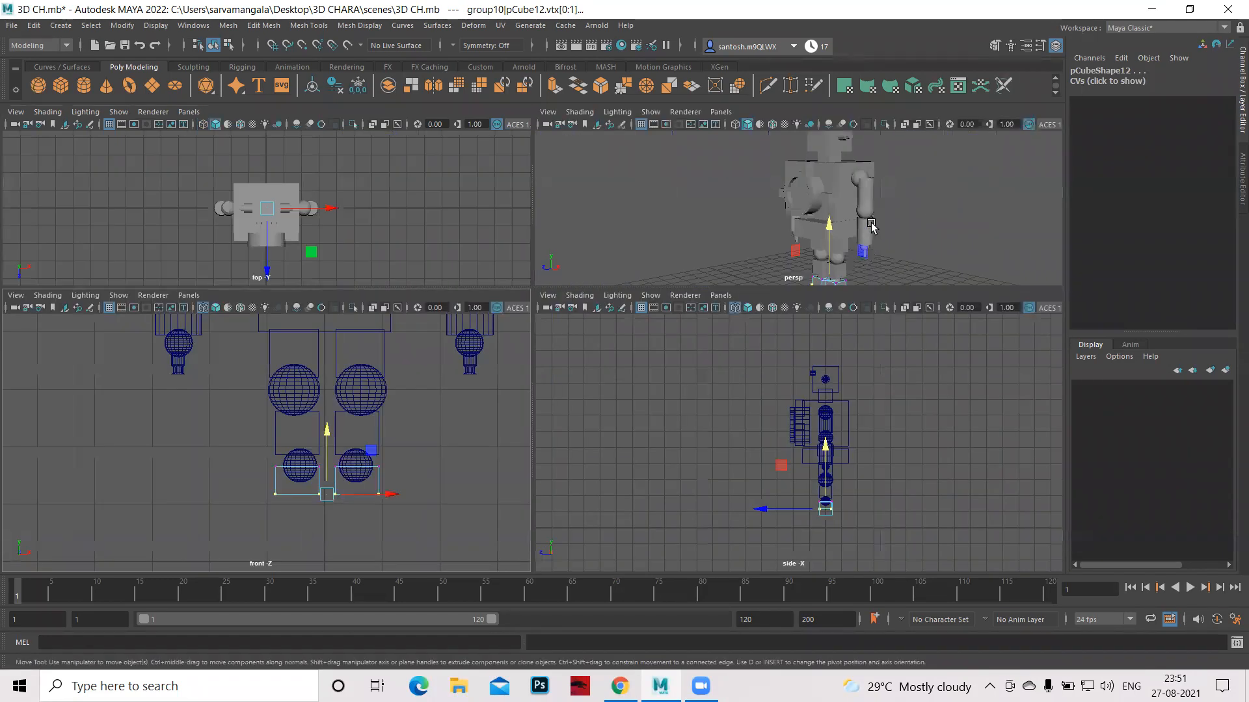
pyautogui.press('space')
pyautogui.keyDown('alt'); pyautogui.moveTo(736, 490); pyautogui.dragTo(555, 460); pyautogui.keyUp('alt')
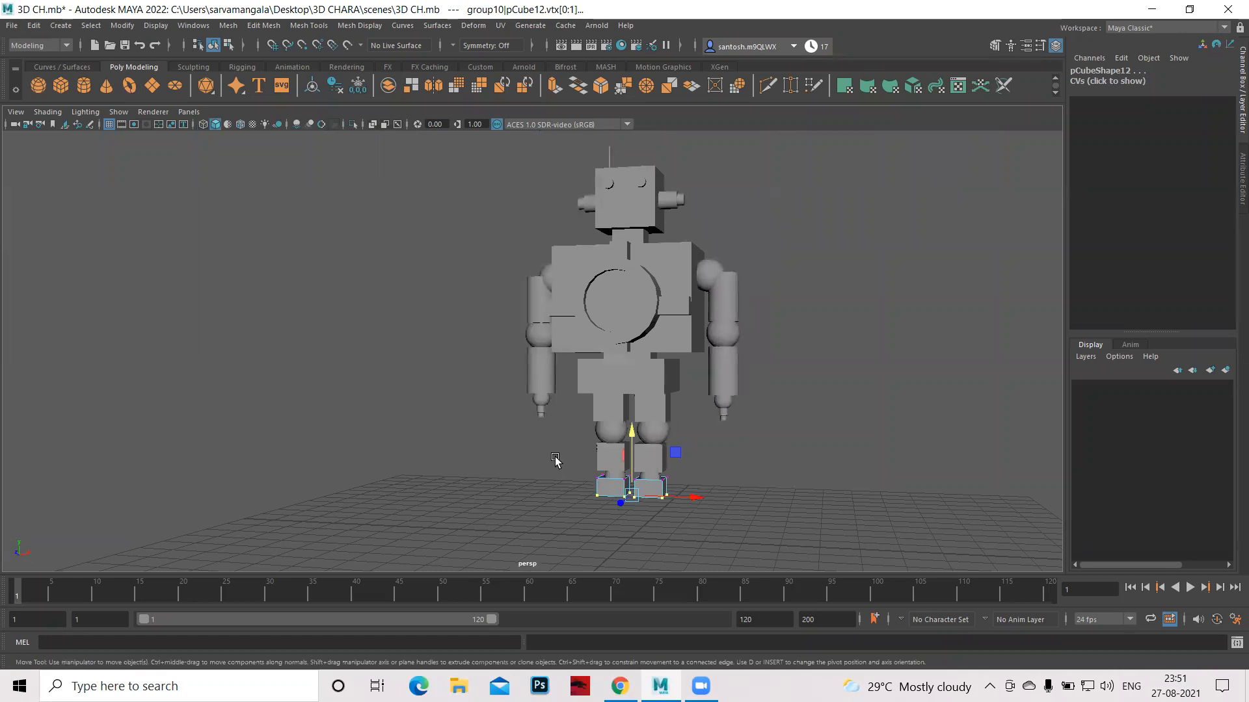
pyautogui.press('space')
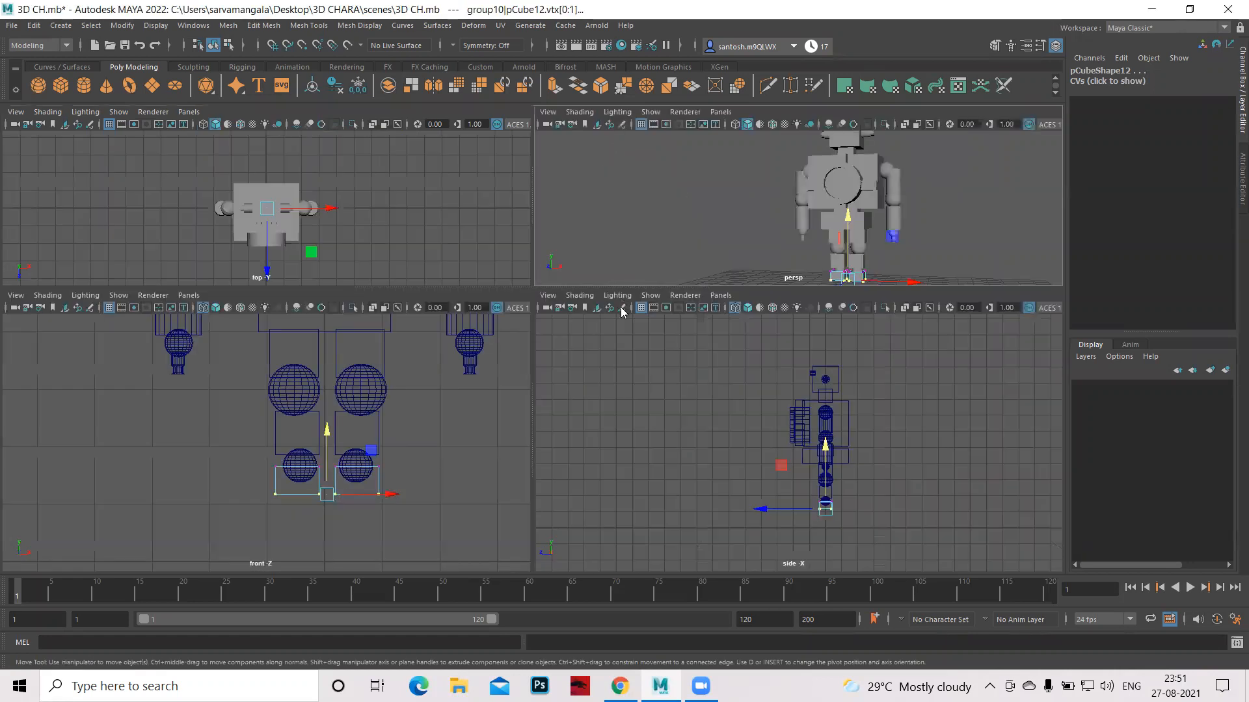
pyautogui.press('space')
pyautogui.moveTo(552, 426); pyautogui.dragTo(614, 408, button='right')
pyautogui.moveTo(701, 333); pyautogui.dragTo(772, 315, button='right')
pyautogui.press('Right')
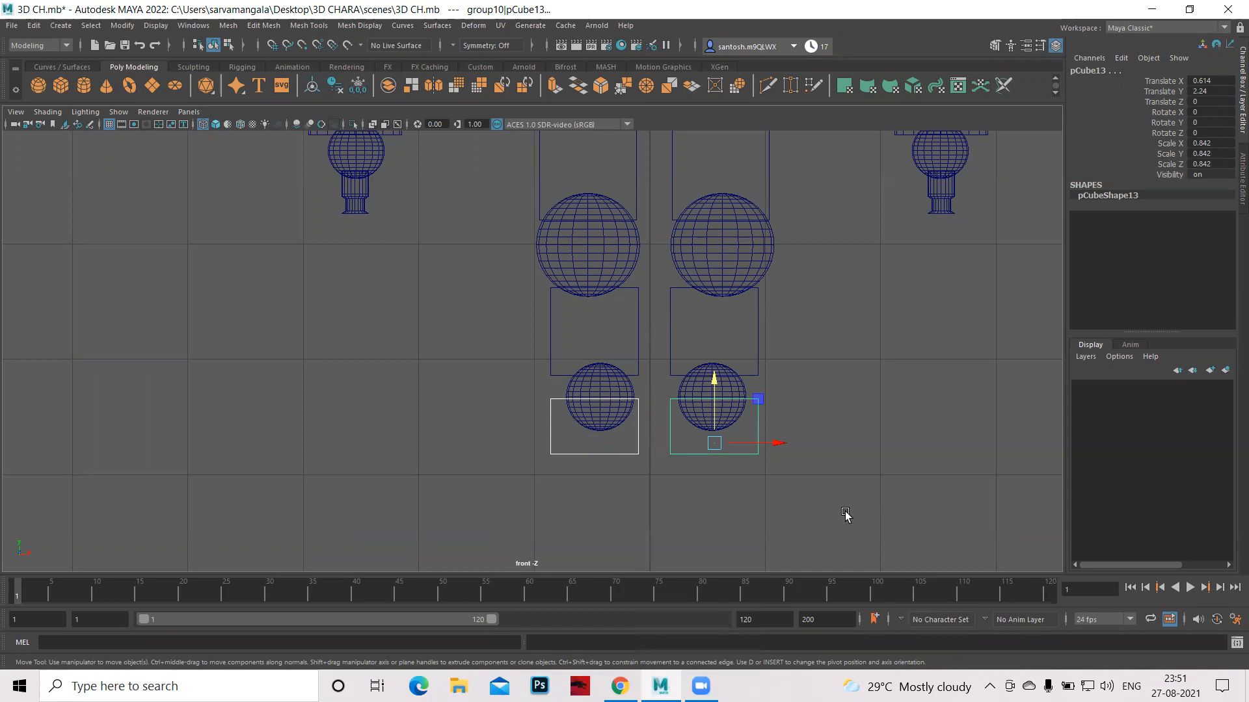
pyautogui.hotkey('ctrl', 'g')
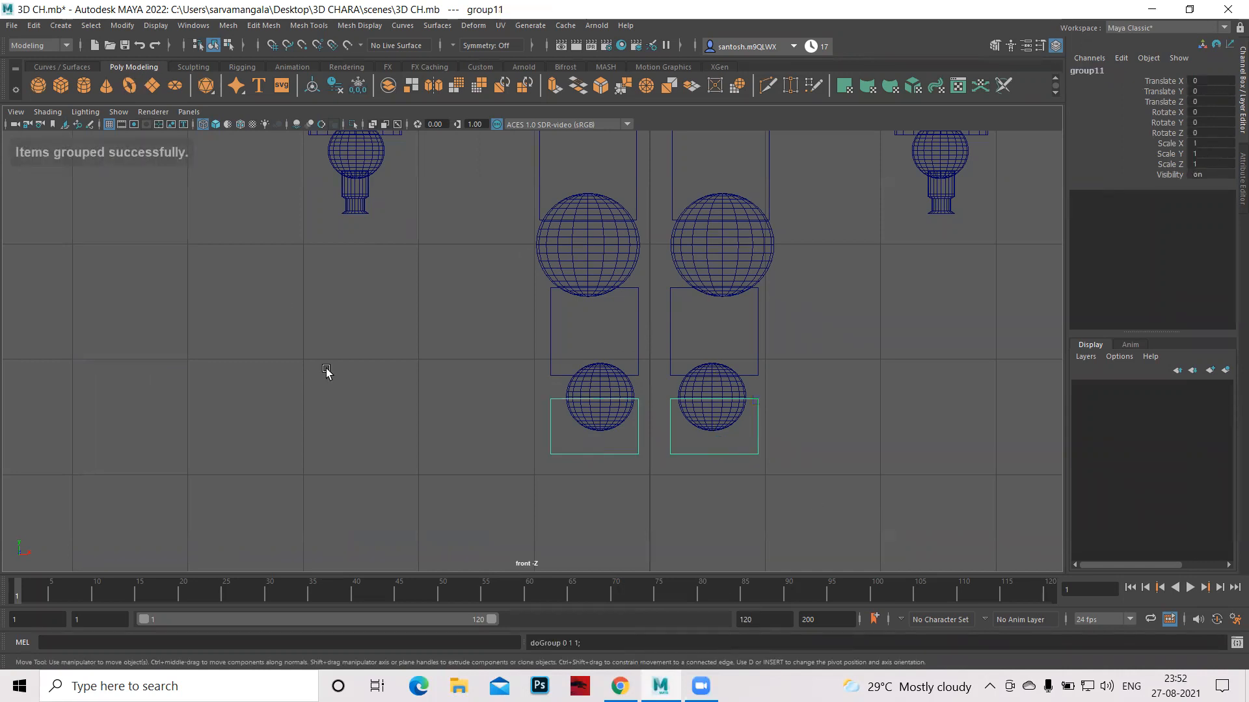
pyautogui.click(124, 26)
pyautogui.click(155, 117)
# Widen and flatten the foot group to Scale X about 1.24 and Scale Y about 0.86, and deselect it.
pyautogui.press('r')
pyautogui.click(713, 427)
pyautogui.moveTo(714, 427); pyautogui.dragTo(714, 426)
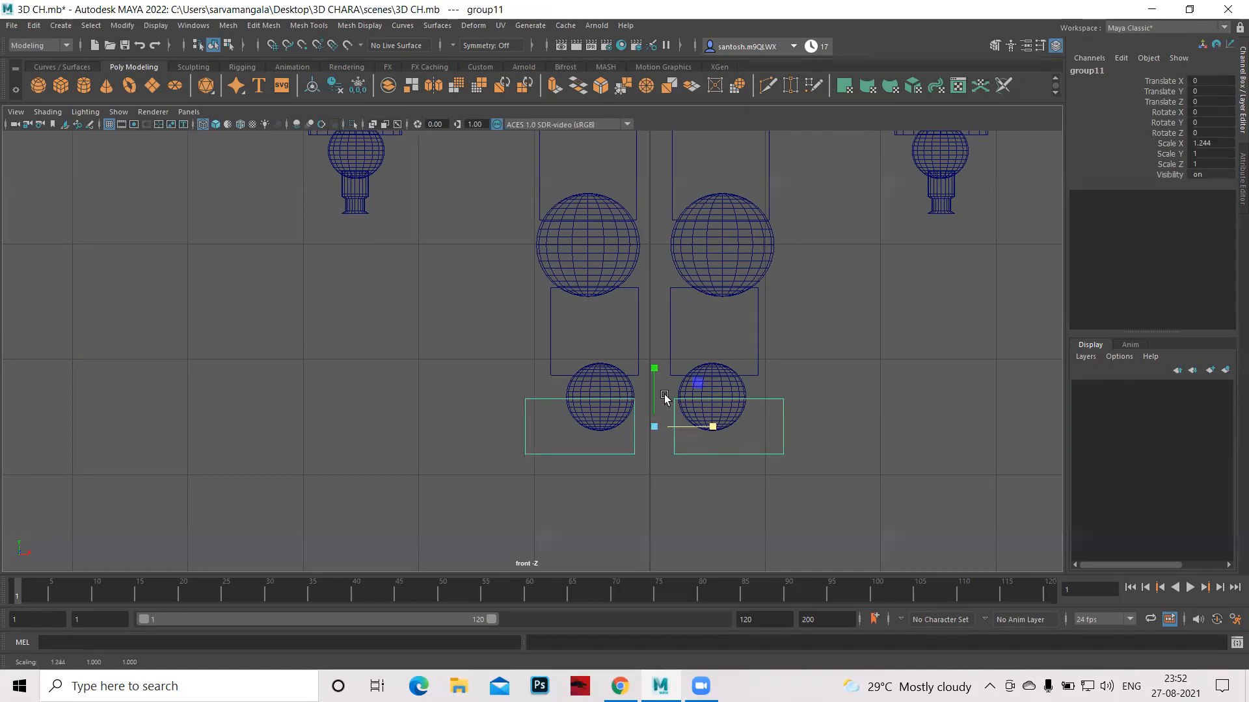
pyautogui.moveTo(653, 372); pyautogui.dragTo(653, 379)
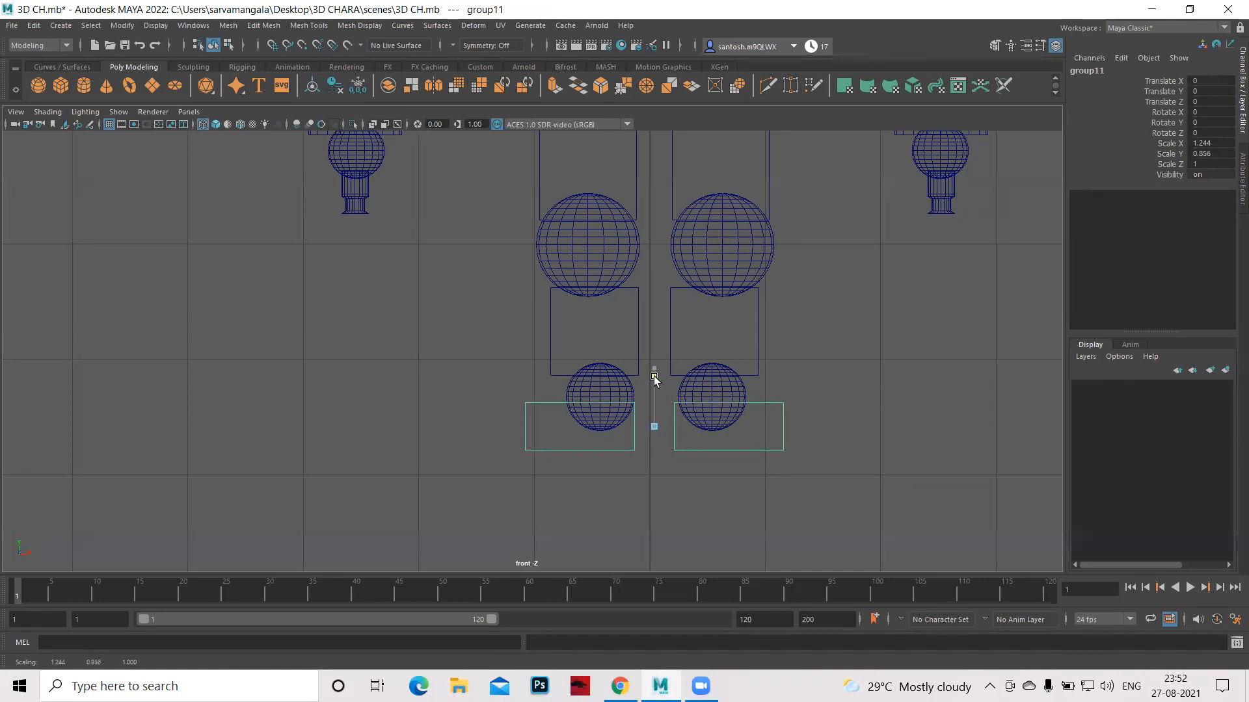
pyautogui.click(590, 522)
# Reposition the two foot cubes sideways under their ankle spheres, one at Translate X about 0.57, and deselect them.
pyautogui.moveTo(496, 435); pyautogui.dragTo(553, 495)
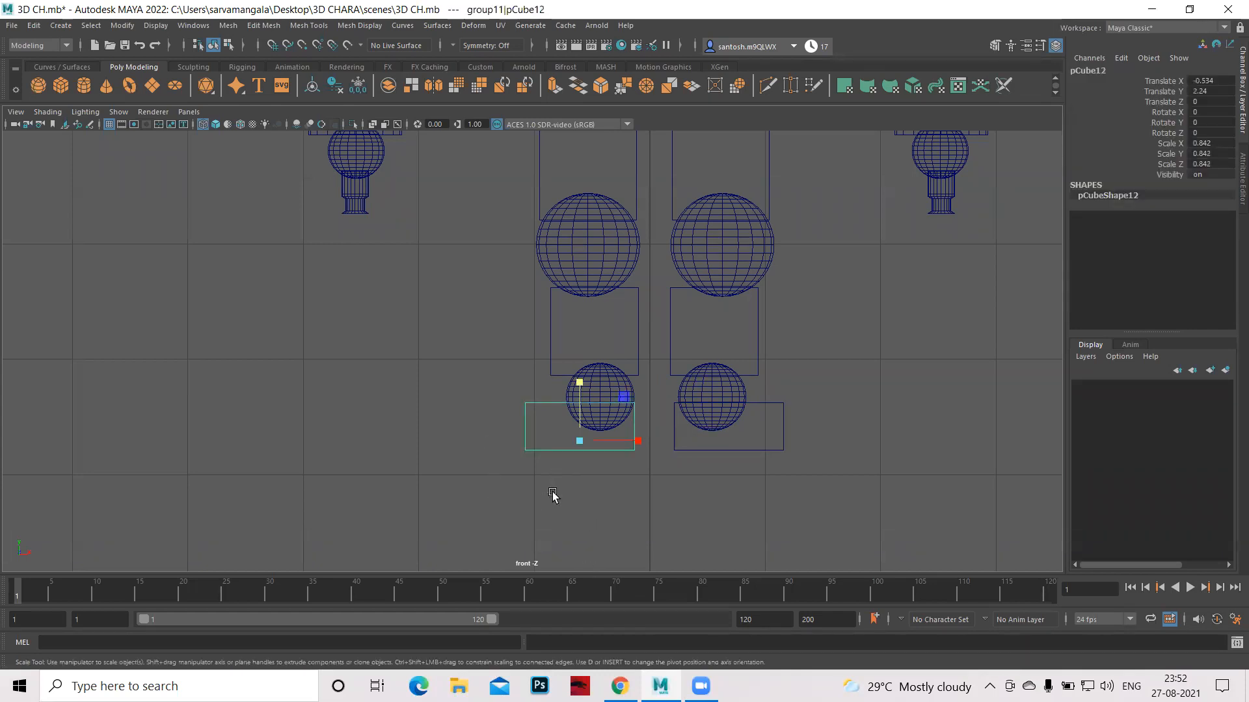
pyautogui.moveTo(640, 441); pyautogui.dragTo(657, 445)
pyautogui.moveTo(821, 421); pyautogui.dragTo(788, 441)
pyautogui.press('space')
pyautogui.press('space')
pyautogui.press('space')
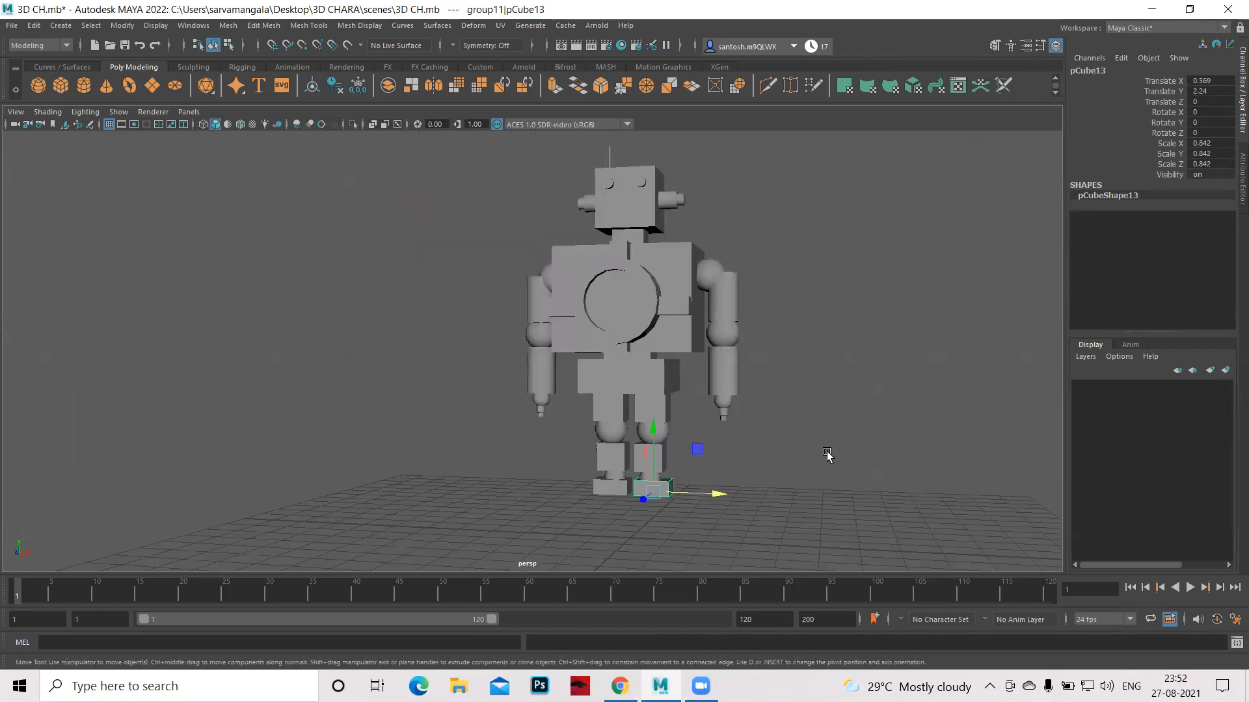
pyautogui.click(829, 457)
pyautogui.keyDown('alt'); pyautogui.moveTo(835, 460); pyautogui.dragTo(156, 82); pyautogui.keyUp('alt')
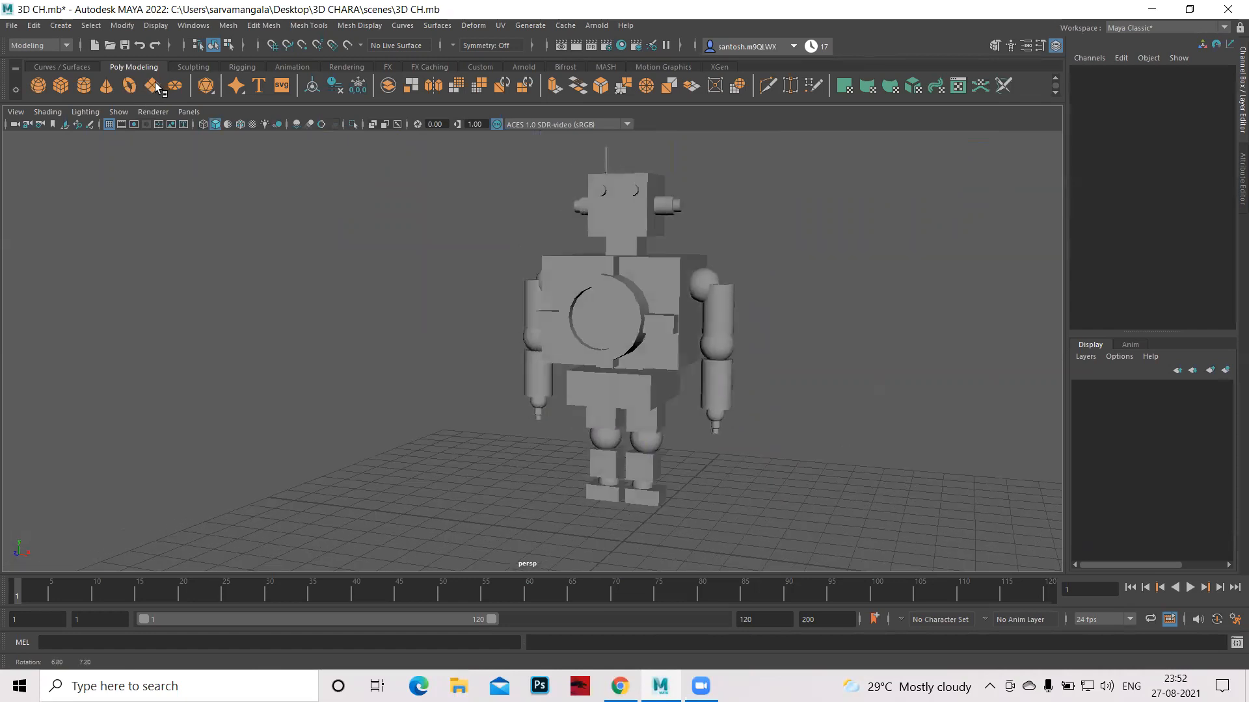
# Create a polygon plane as the ground and scale it up uniformly to about 13.08.
pyautogui.press('space')
pyautogui.click(154, 85)
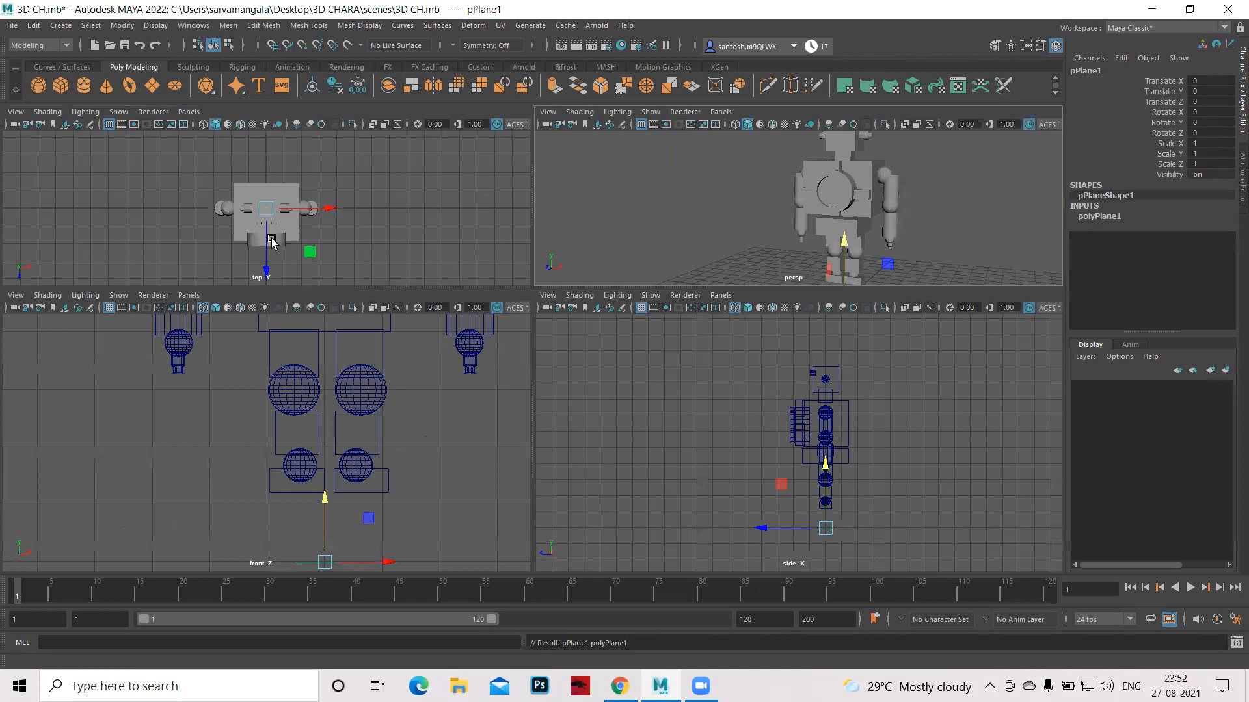
pyautogui.press('r')
pyautogui.moveTo(267, 210); pyautogui.dragTo(489, 280)
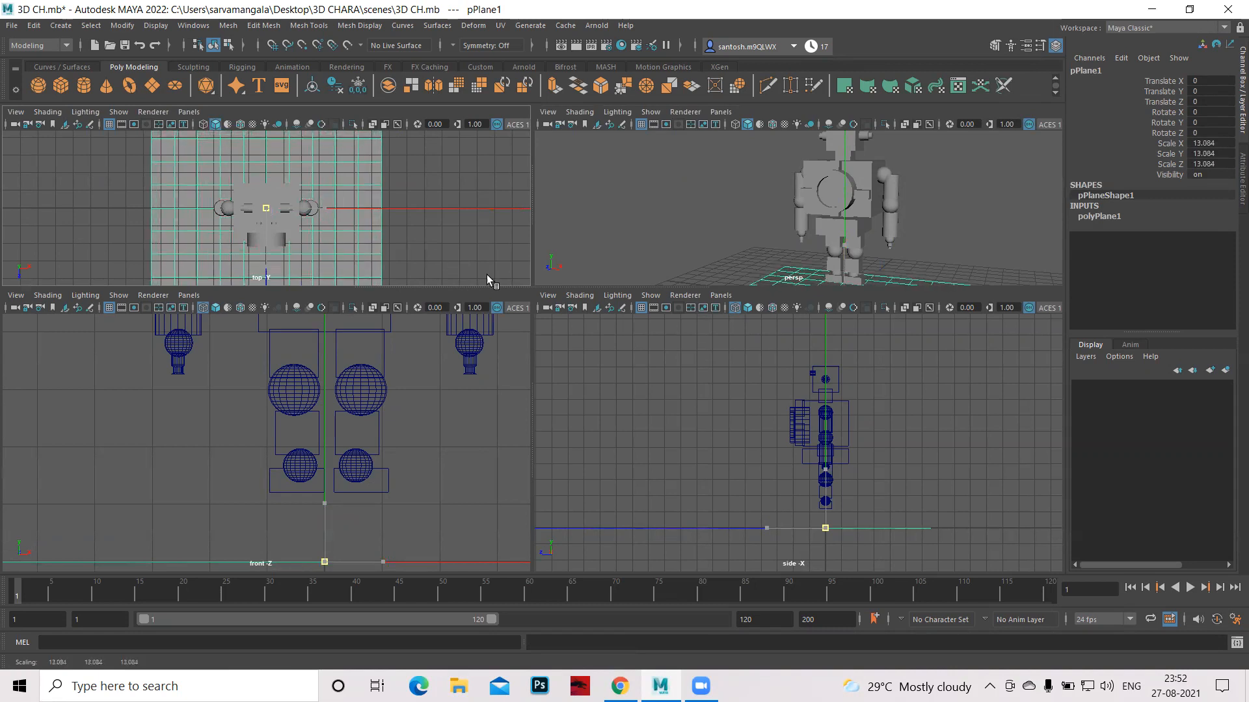
# Raise the ground plane to the underside of the robot's feet, at Translate Y about 1.21.
pyautogui.press('w')
pyautogui.moveTo(824, 461); pyautogui.dragTo(825, 435)
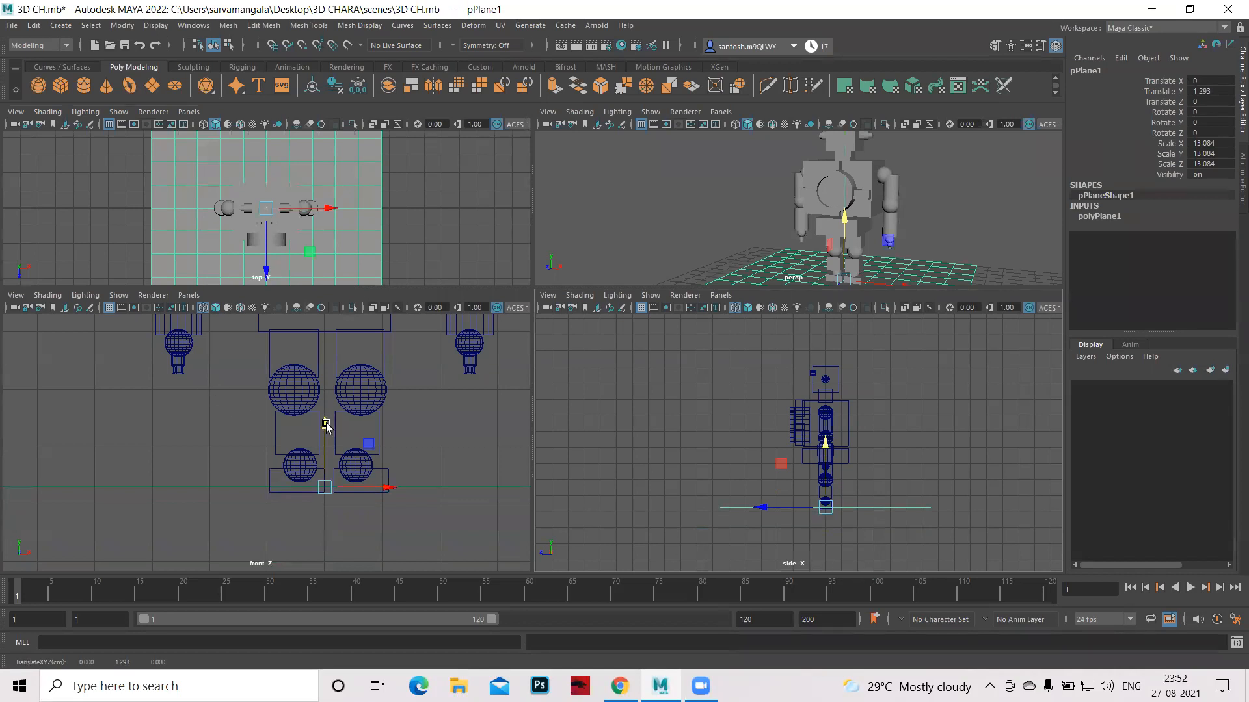
pyautogui.moveTo(325, 426); pyautogui.dragTo(326, 430)
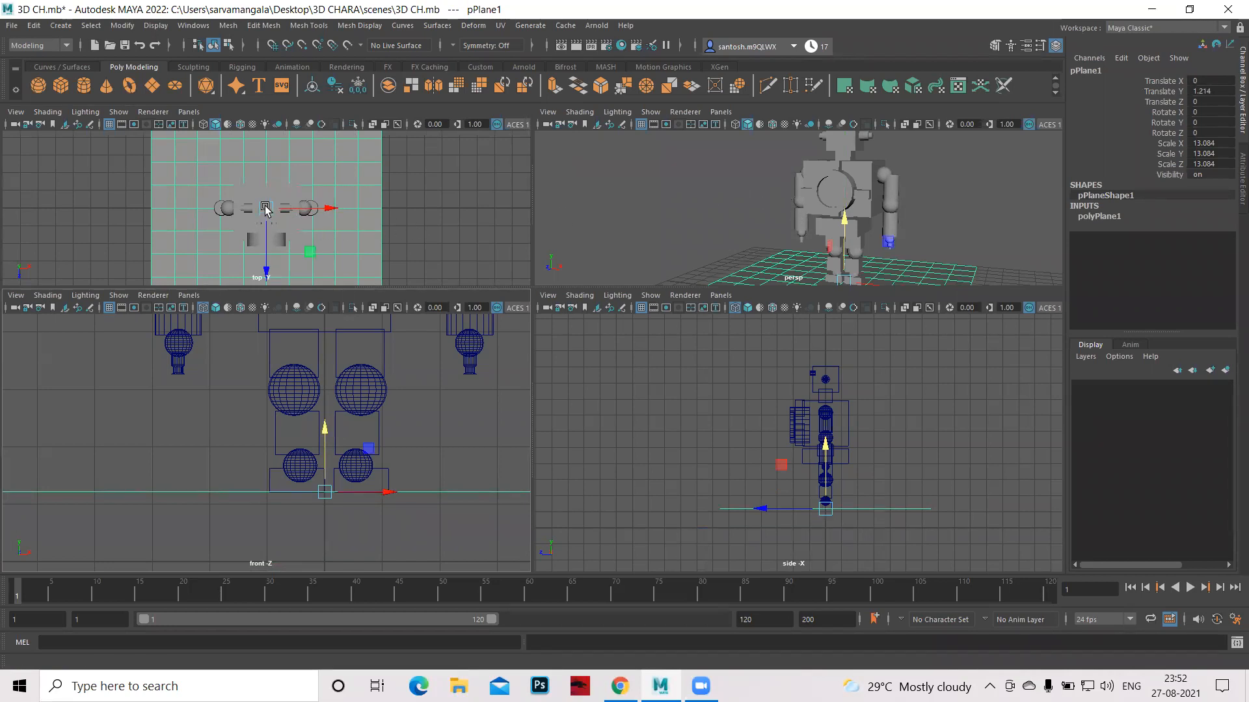
# Enlarge the ground plane uniformly to a scale of about 21.04.
pyautogui.press('r')
pyautogui.moveTo(266, 208); pyautogui.dragTo(368, 229)
pyautogui.press('w')
pyautogui.moveTo(325, 429); pyautogui.dragTo(324, 430)
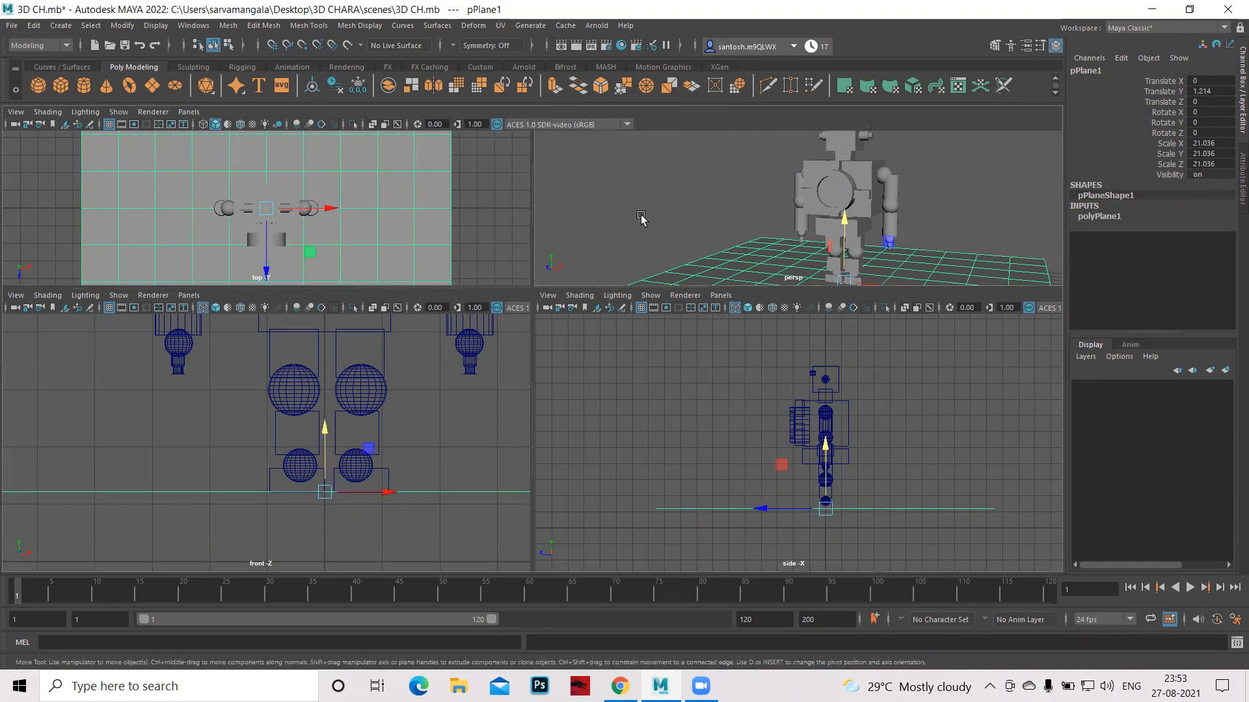
# Examine the robot standing on the ground plane from several angles in the perspective view.
pyautogui.press('space')
pyautogui.scroll(-2, 789, 325)
pyautogui.keyDown('alt'); pyautogui.moveTo(790, 325); pyautogui.dragTo(789, 365); pyautogui.keyUp('alt')
pyautogui.click(772, 432)
pyautogui.keyDown('alt'); pyautogui.moveTo(772, 432); pyautogui.dragTo(867, 449); pyautogui.keyUp('alt')
pyautogui.scroll(3, 867, 449)
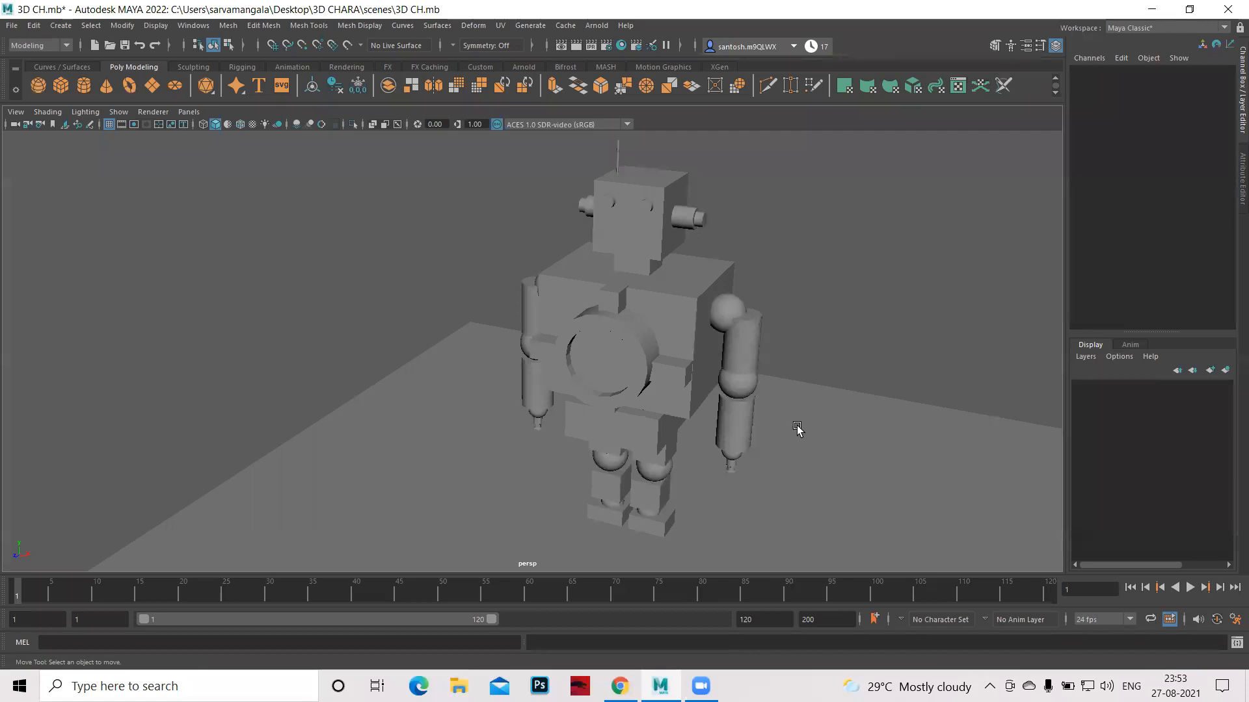
pyautogui.scroll(2, 787, 419)
pyautogui.keyDown('alt'); pyautogui.moveTo(805, 338); pyautogui.dragTo(854, 340); pyautogui.keyUp('alt')
pyautogui.keyDown('alt'); pyautogui.moveTo(837, 333); pyautogui.dragTo(638, 490); pyautogui.keyUp('alt')
pyautogui.moveTo(709, 461)
pyautogui.keyDown('alt'); pyautogui.mouseDown()
pyautogui.moveTo(728, 451)
pyautogui.moveTo(692, 468)
pyautogui.moveTo(728, 455)
pyautogui.mouseUp(); pyautogui.keyUp('alt')
pyautogui.keyDown('alt'); pyautogui.moveTo(865, 398); pyautogui.dragTo(663, 422); pyautogui.keyUp('alt')
pyautogui.scroll(3, 664, 421)
pyautogui.scroll(-3, 689, 426)
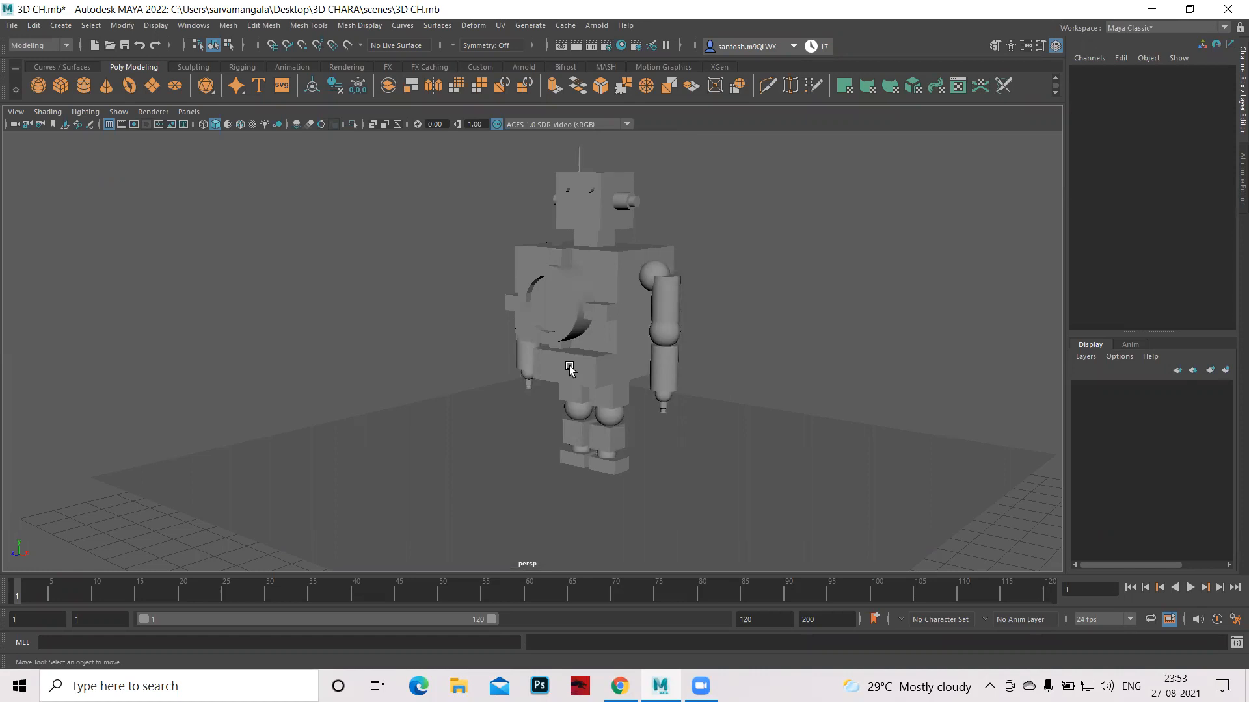
# Group one arm's upper cylinder, elbow sphere, forearm cylinder, wrist sphere and hand, leaving out the shoulder sphere.
pyautogui.click(665, 380)
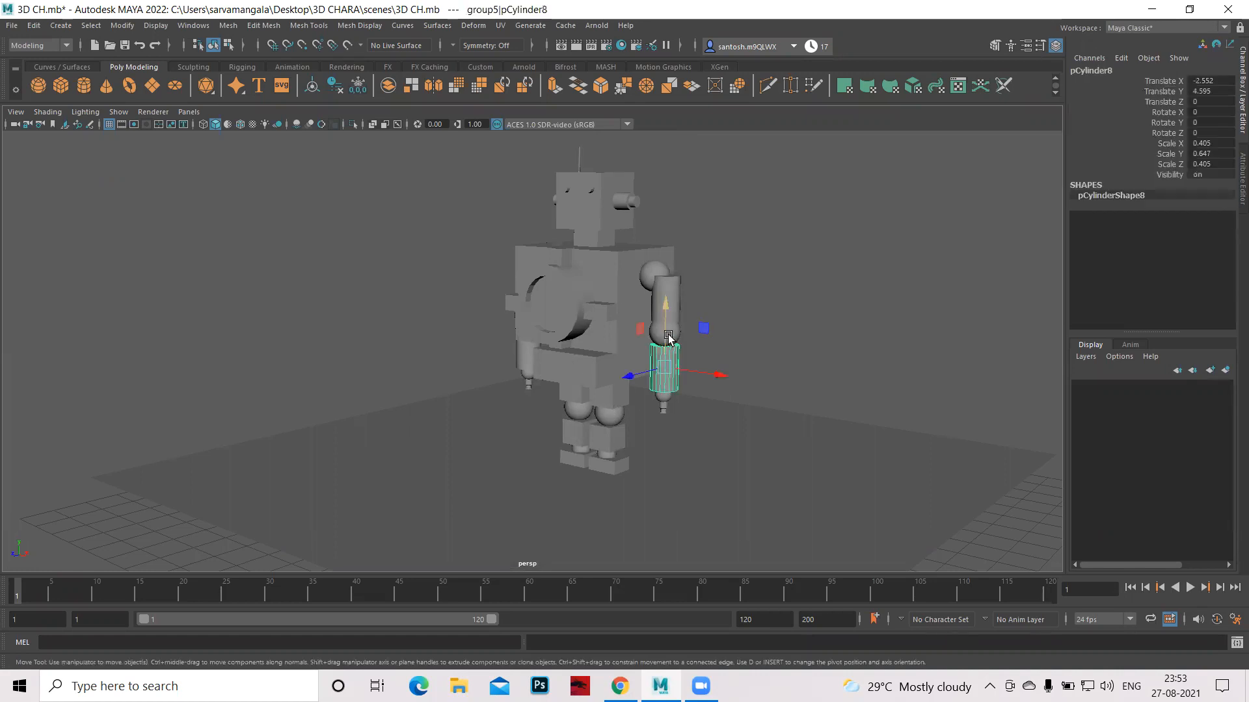
pyautogui.press('q')
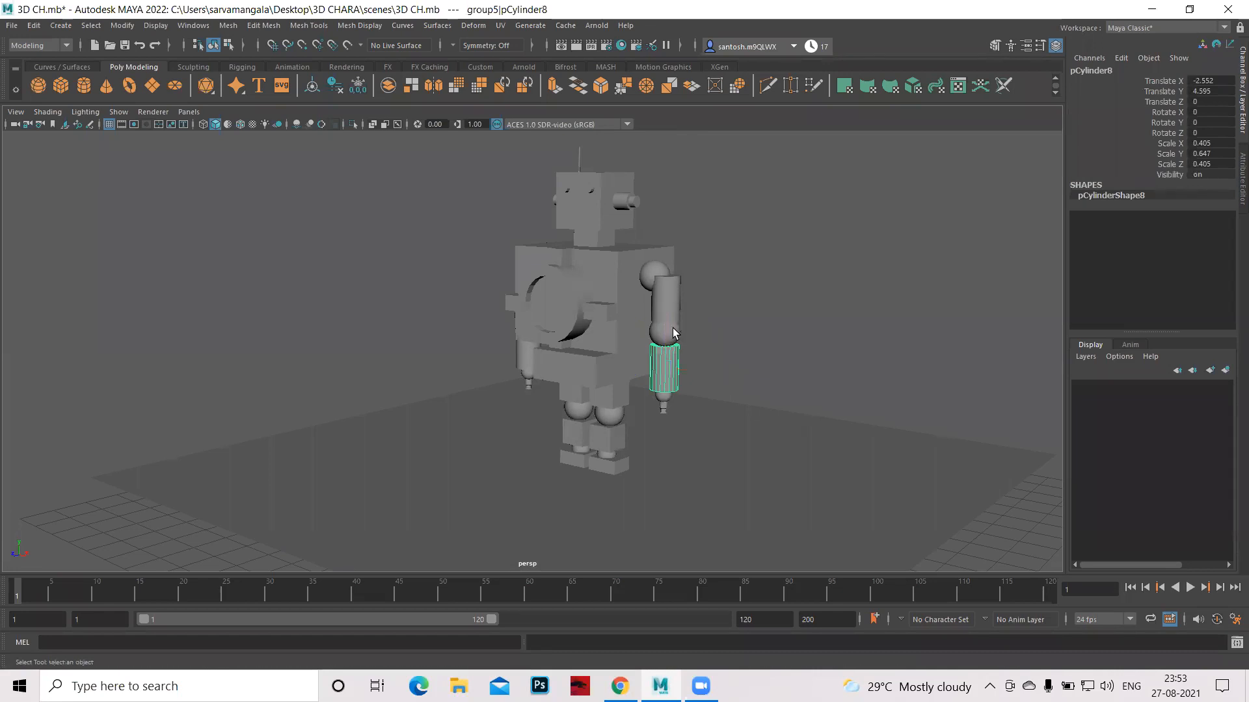
pyautogui.keyDown('shift'); pyautogui.click(669, 332); pyautogui.keyUp('shift')
pyautogui.keyDown('shift'); pyautogui.click(674, 303); pyautogui.keyUp('shift')
pyautogui.keyDown('shift'); pyautogui.click(668, 413); pyautogui.keyUp('shift')
pyautogui.keyDown('shift'); pyautogui.click(663, 396); pyautogui.keyUp('shift')
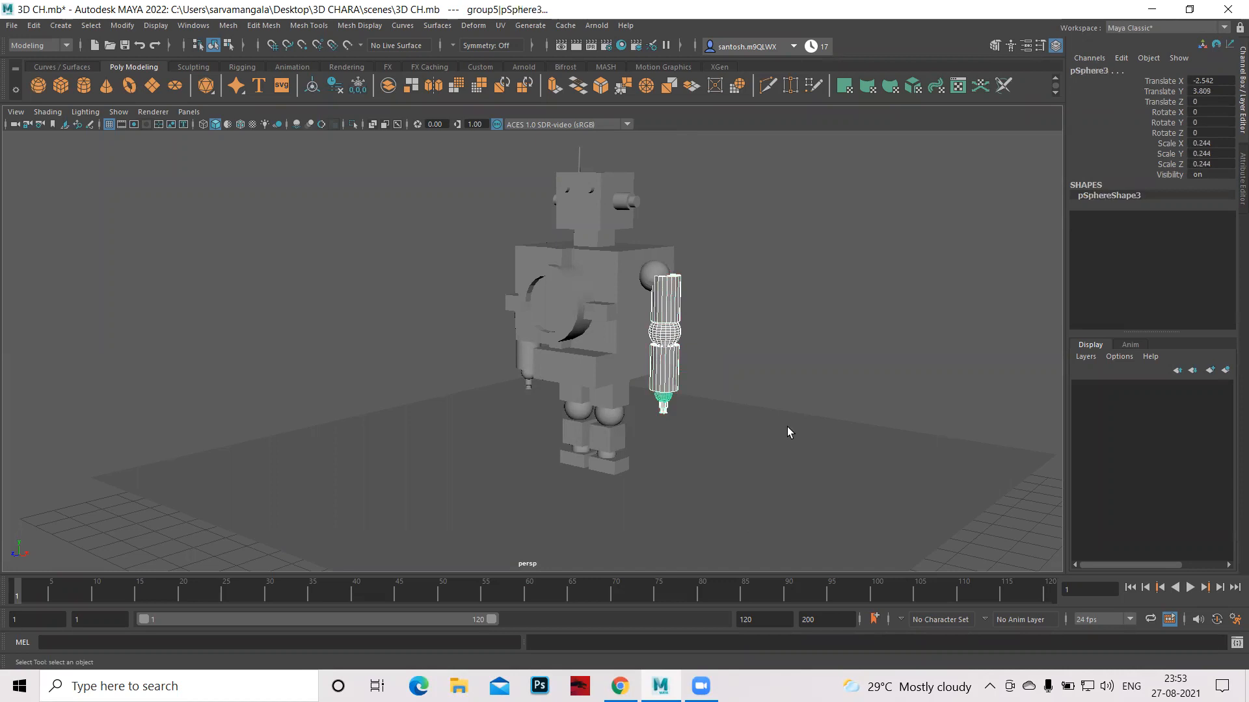
pyautogui.hotkey('ctrl', 'g')
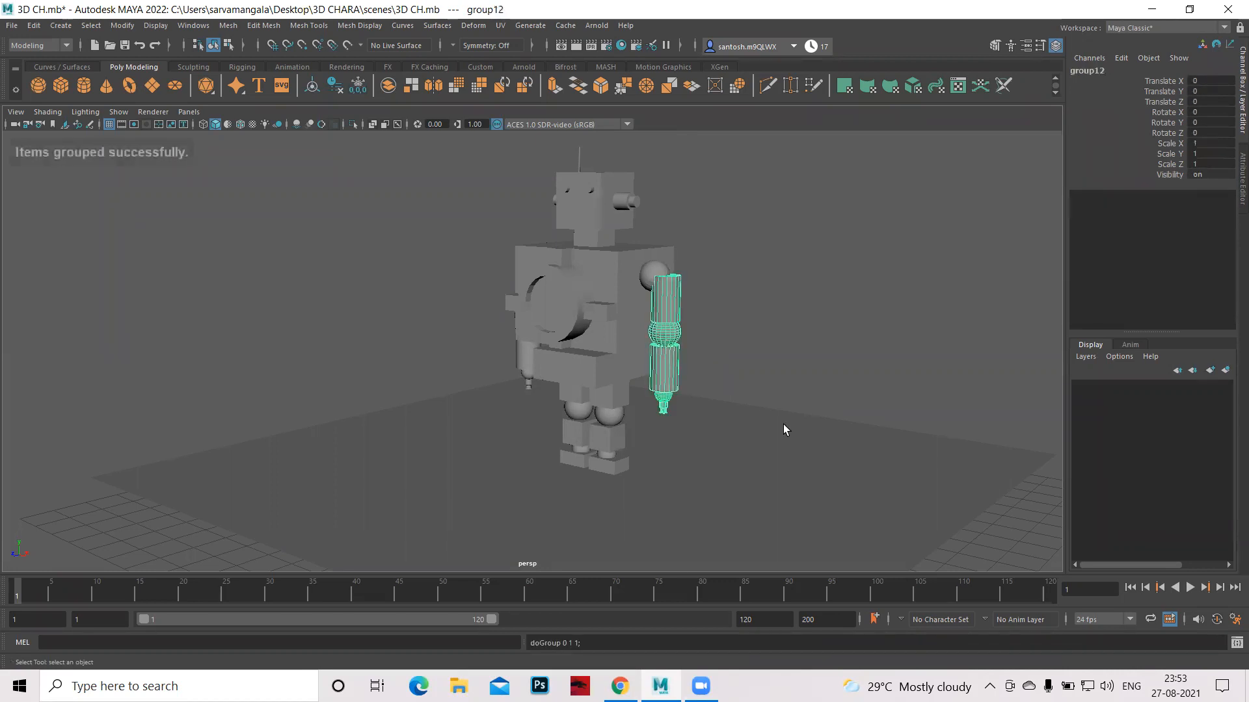
# Rotate the arm group slightly, to about Rotate X -2.43, Rotate Y -4.19 and Rotate Z 0.07.
pyautogui.press('e')
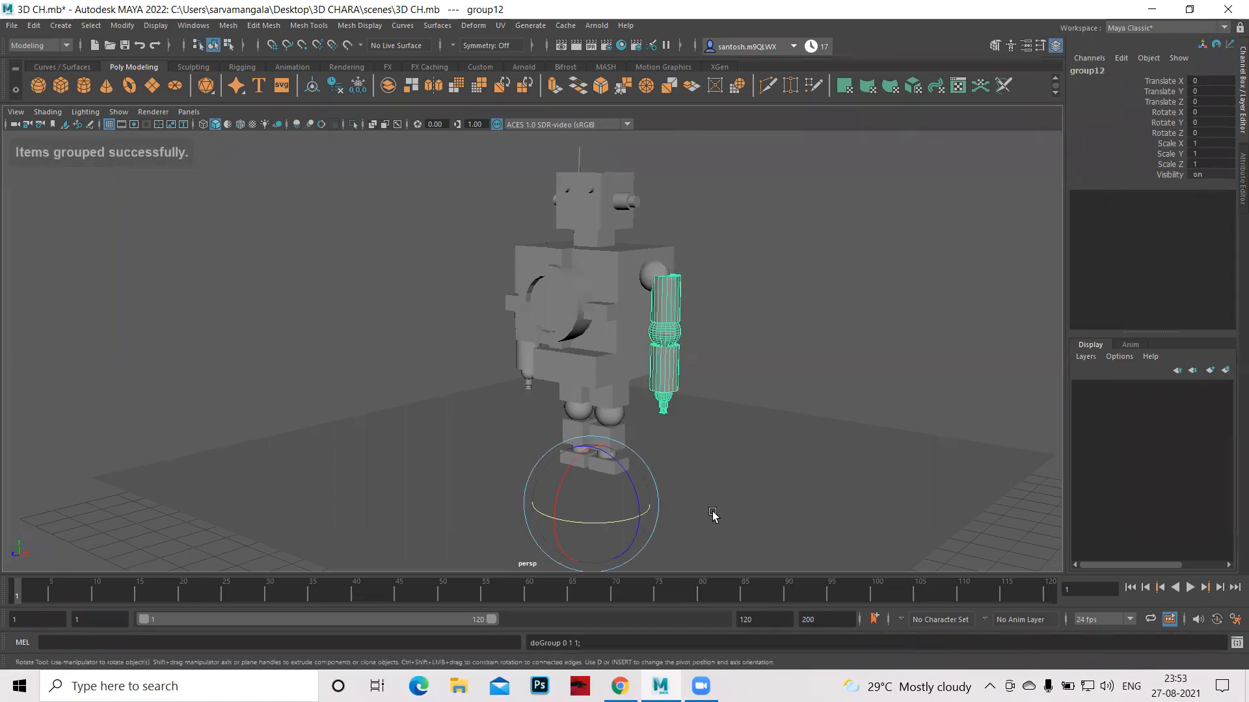
pyautogui.moveTo(557, 507)
pyautogui.mouseDown()
pyautogui.moveTo(550, 489)
pyautogui.moveTo(544, 501)
pyautogui.mouseUp()
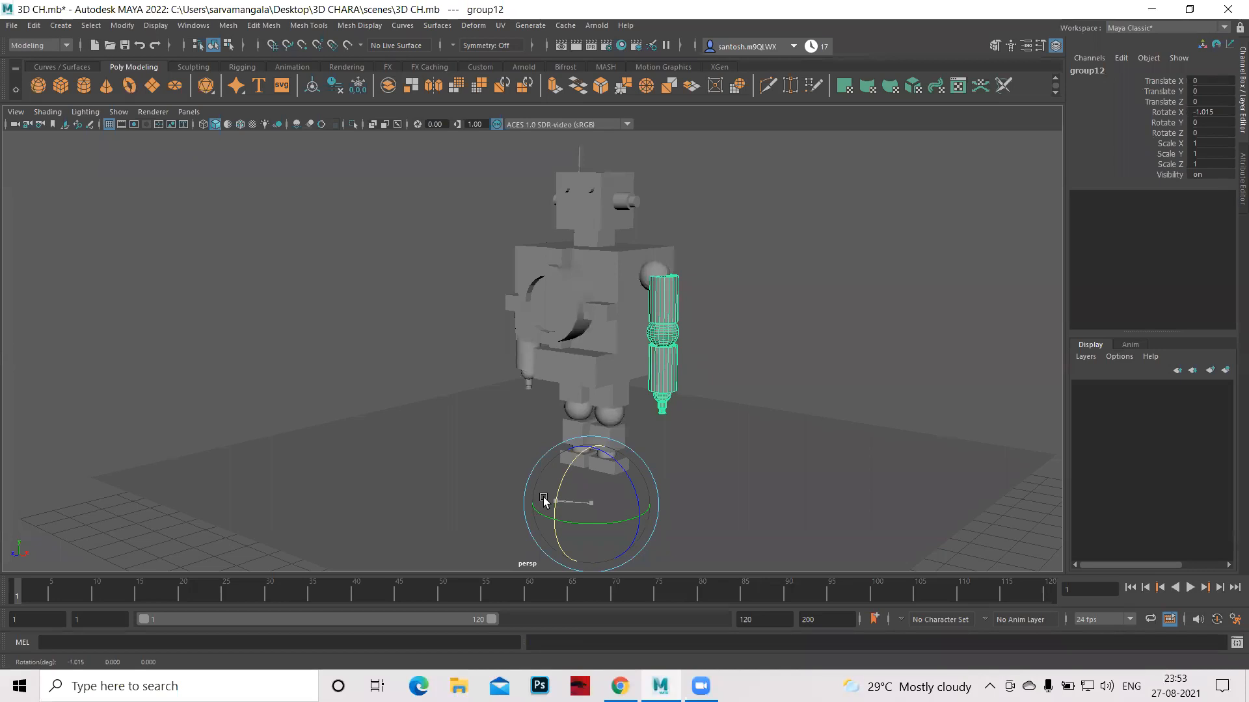
pyautogui.moveTo(543, 501); pyautogui.dragTo(594, 513)
pyautogui.keyDown('alt'); pyautogui.moveTo(753, 460); pyautogui.dragTo(798, 450); pyautogui.keyUp('alt')
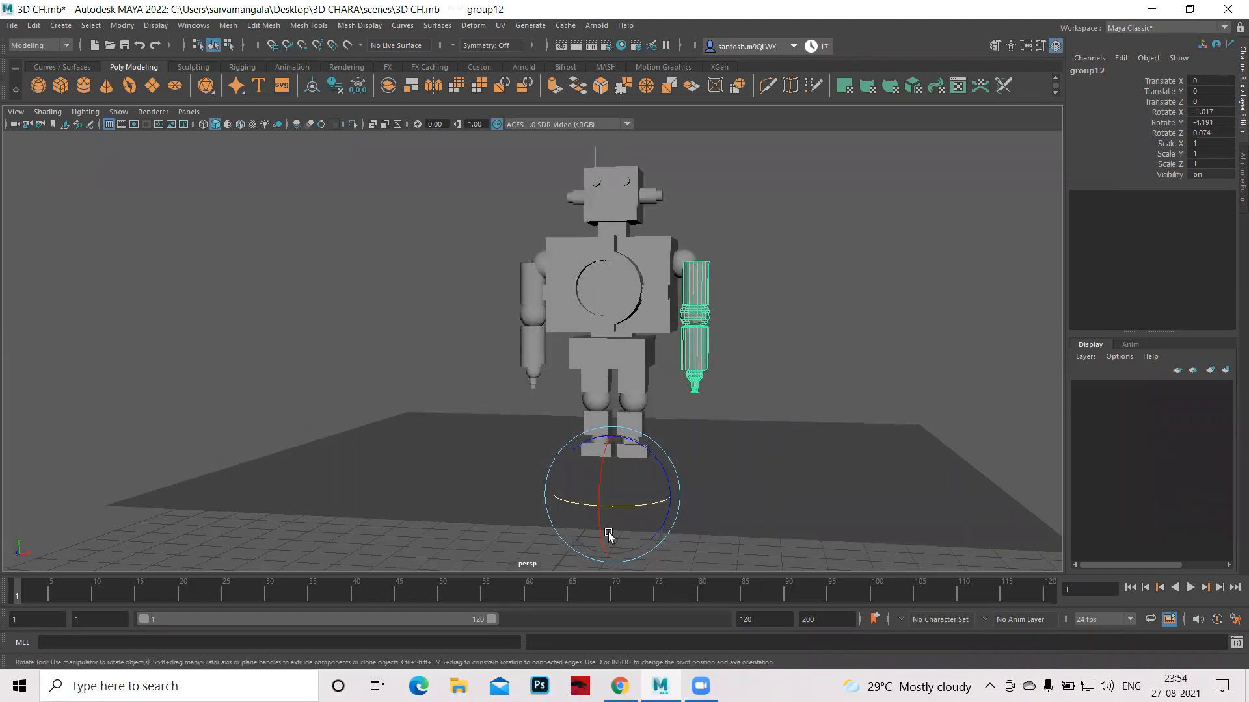
pyautogui.moveTo(598, 474); pyautogui.dragTo(601, 476)
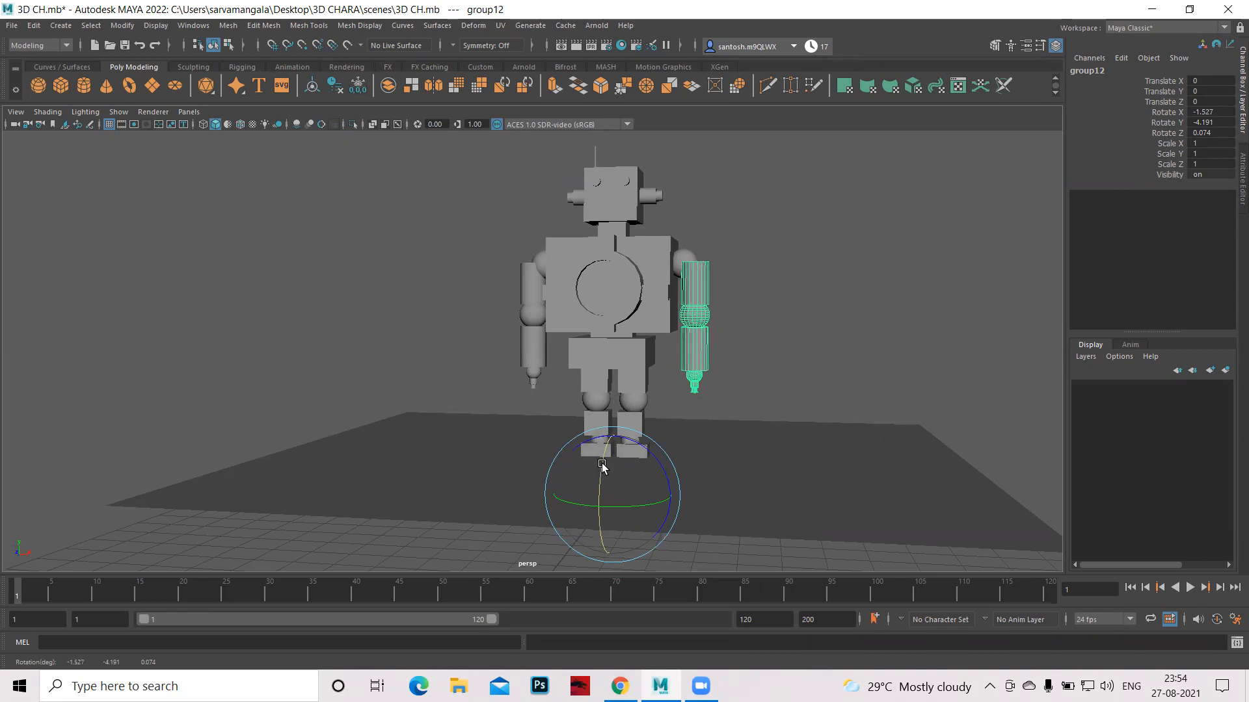
pyautogui.moveTo(602, 466); pyautogui.dragTo(643, 478)
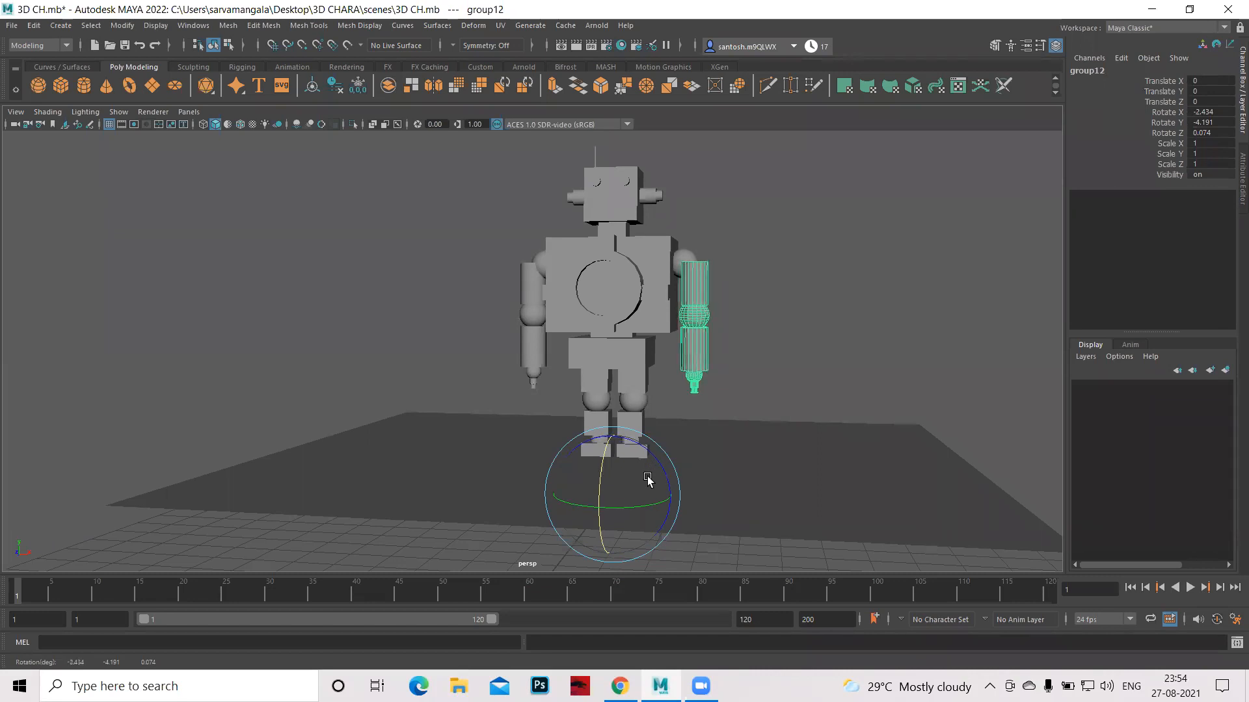
# Centre the arm group's pivot and move the group in the side view to Translate Z about 0.33, in line with the shoulder sphere.
pyautogui.keyDown('alt'); pyautogui.moveTo(786, 466); pyautogui.dragTo(473, 385); pyautogui.keyUp('alt')
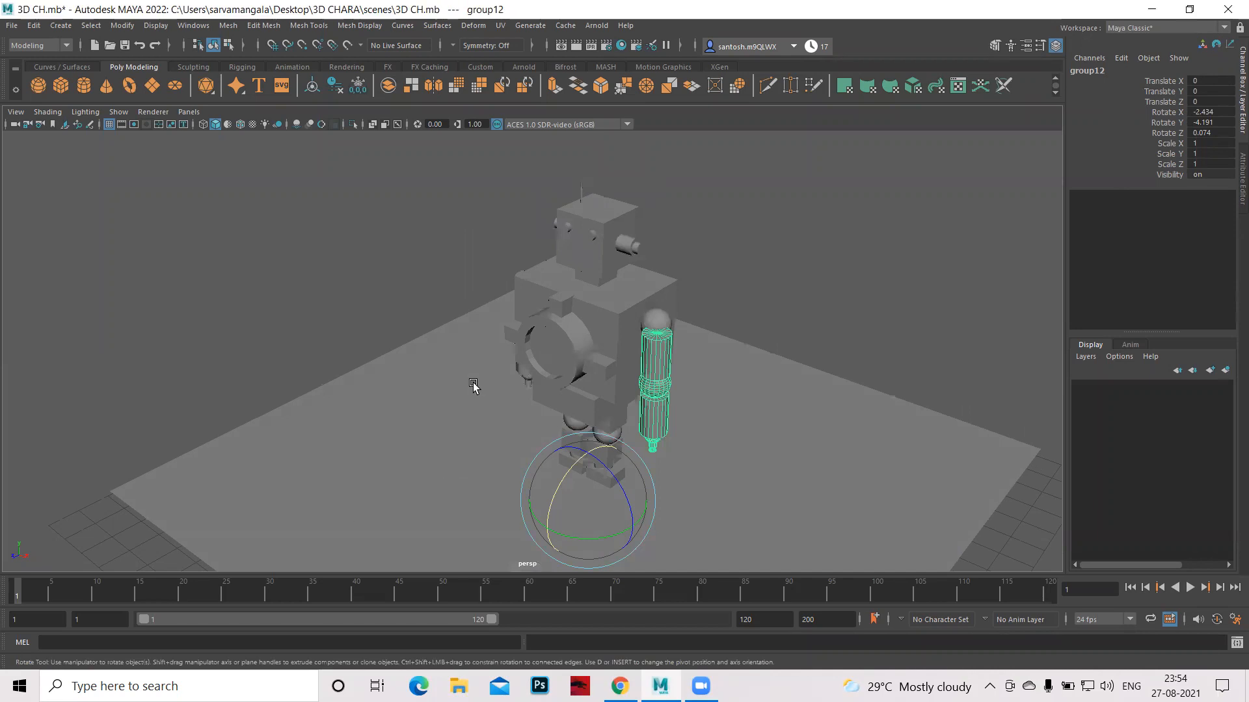
pyautogui.press('space')
pyautogui.press('space')
pyautogui.keyDown('alt'); pyautogui.moveTo(903, 410); pyautogui.dragTo(722, 484, button='middle'); pyautogui.keyUp('alt')
pyautogui.keyDown('alt'); pyautogui.moveTo(911, 212); pyautogui.dragTo(772, 342, button='middle'); pyautogui.keyUp('alt')
pyautogui.scroll(-3, 774, 346)
pyautogui.scroll(-3, 778, 352)
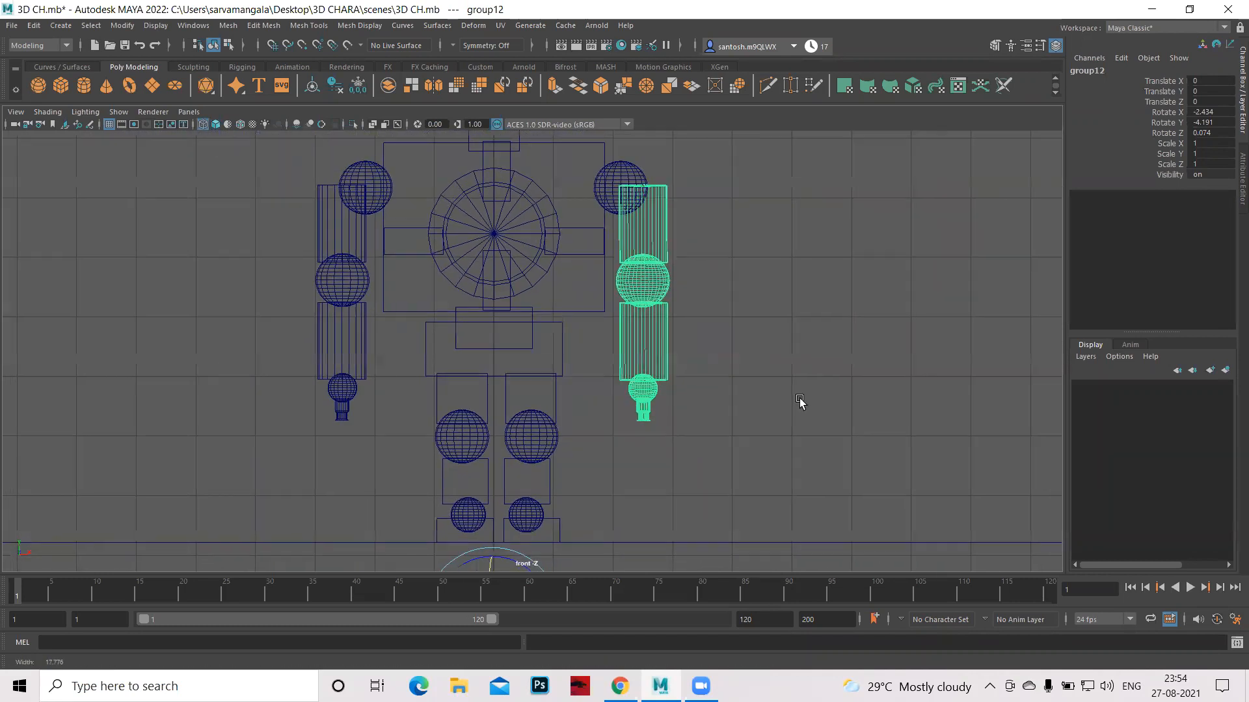
pyautogui.press('space')
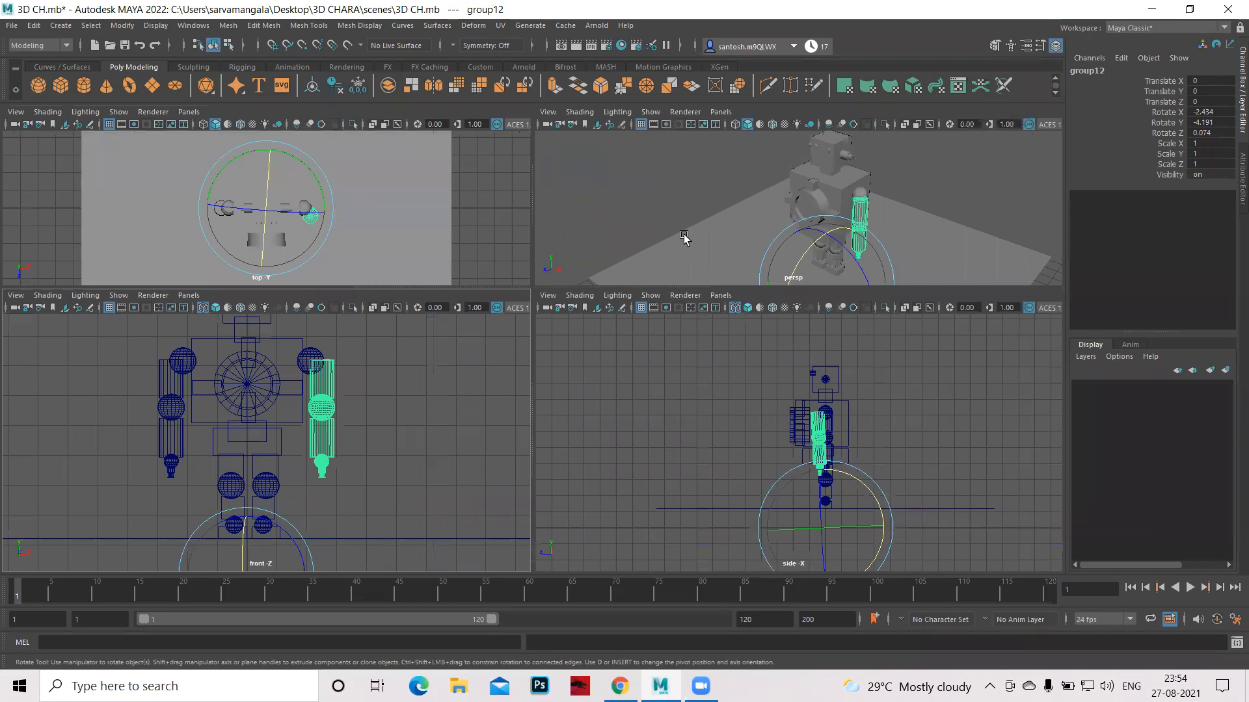
pyautogui.press('space')
pyautogui.scroll(5, 875, 418)
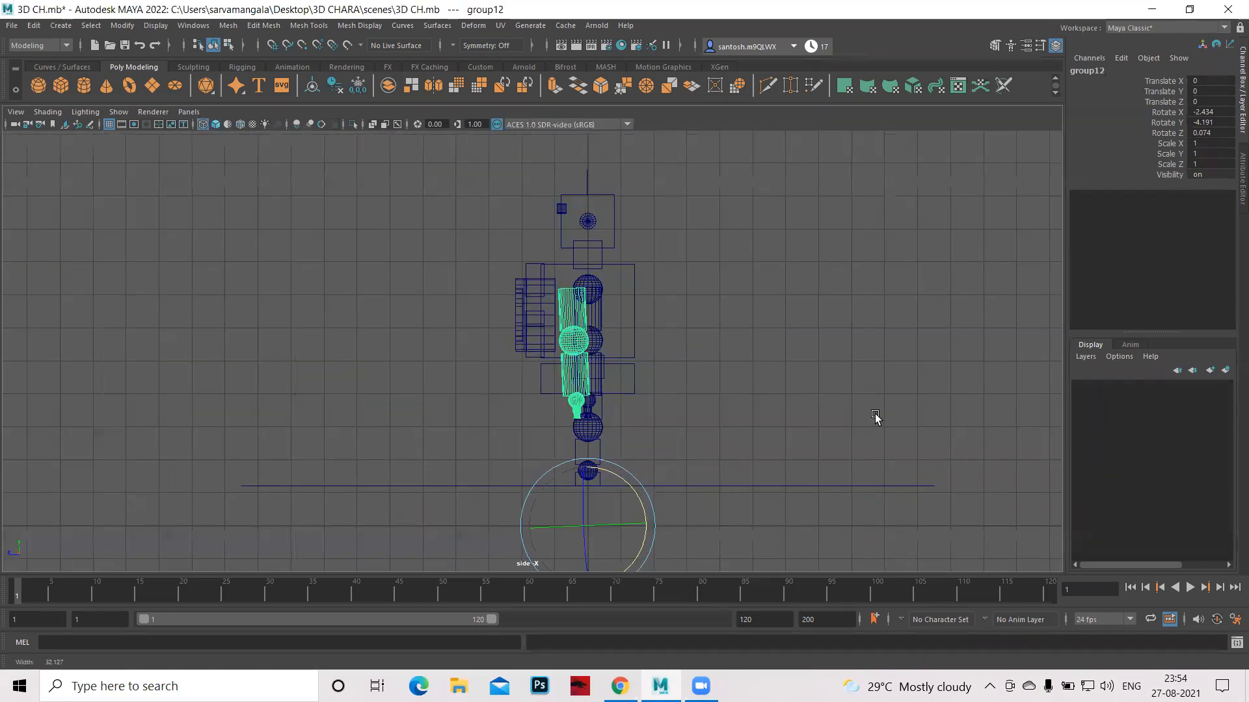
pyautogui.scroll(-3, 573, 374)
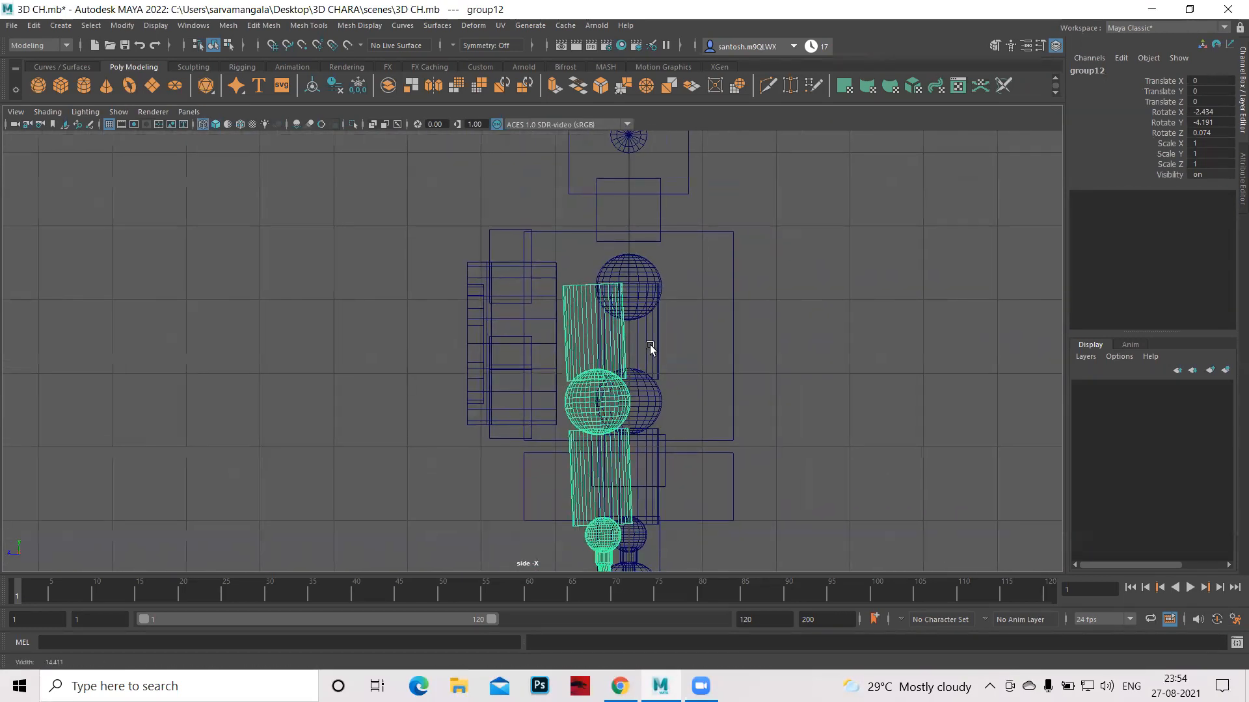
pyautogui.scroll(4, 790, 440)
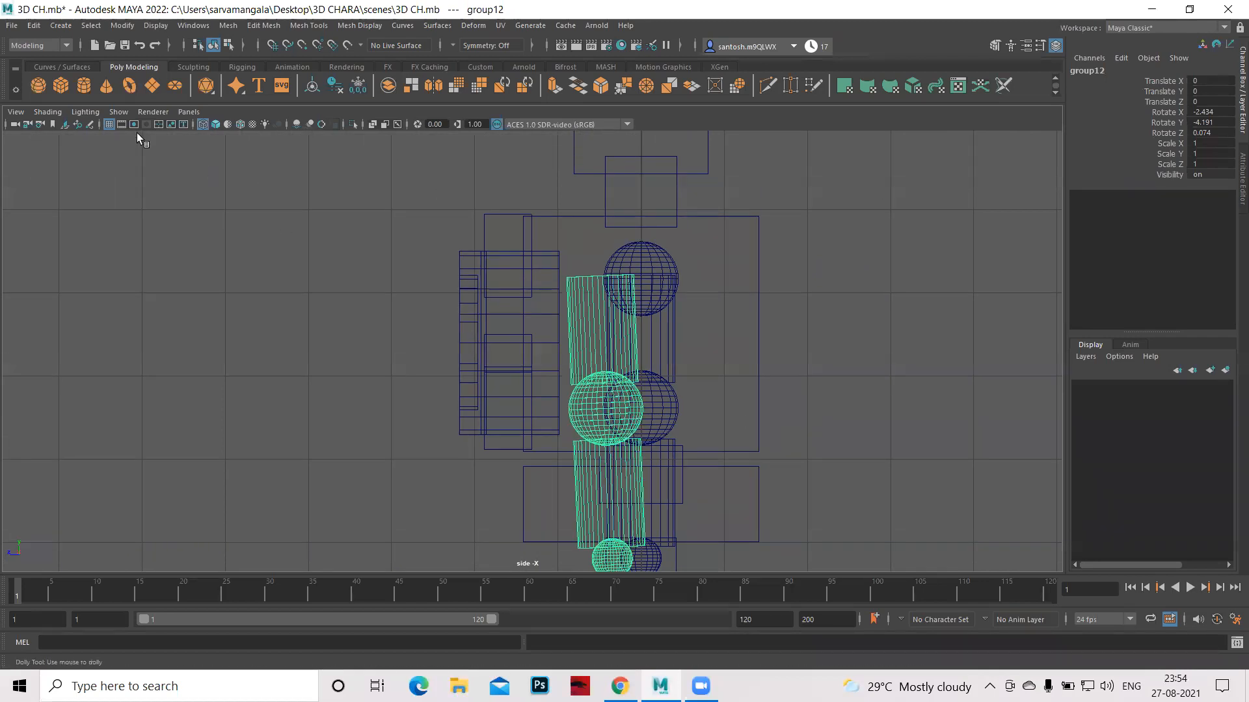
pyautogui.press('a')
pyautogui.scroll(2, 475, 461)
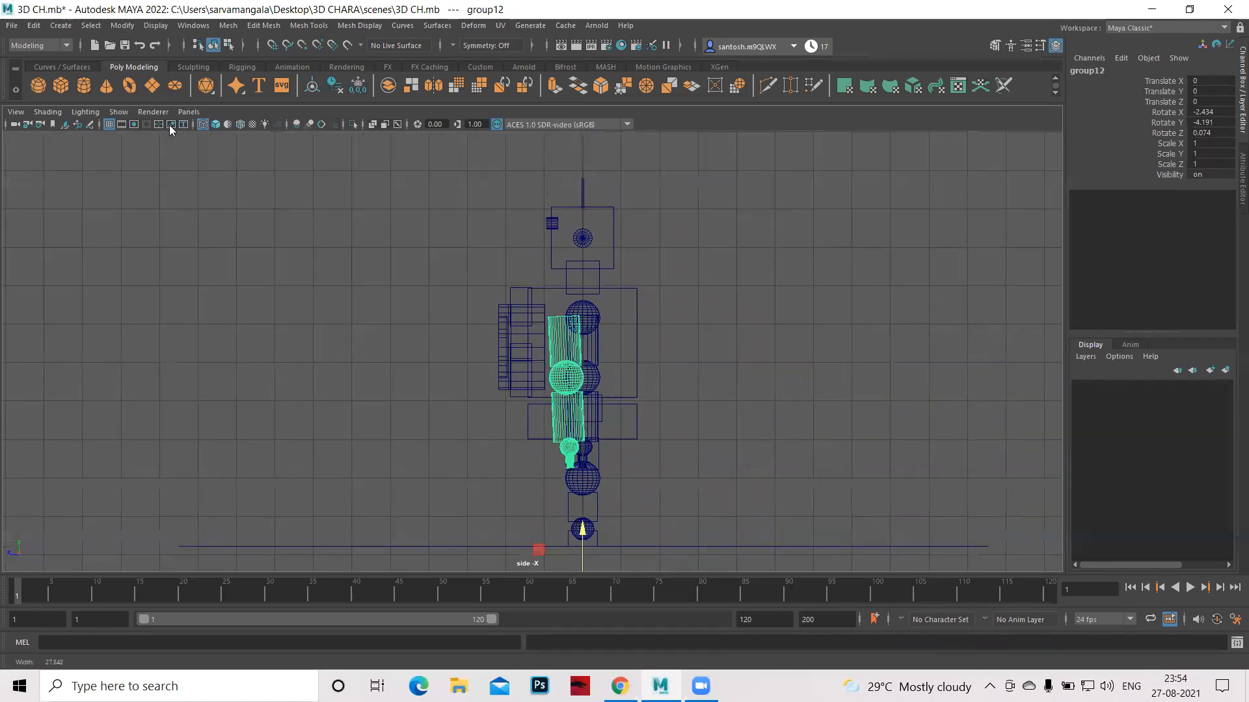
pyautogui.press('w')
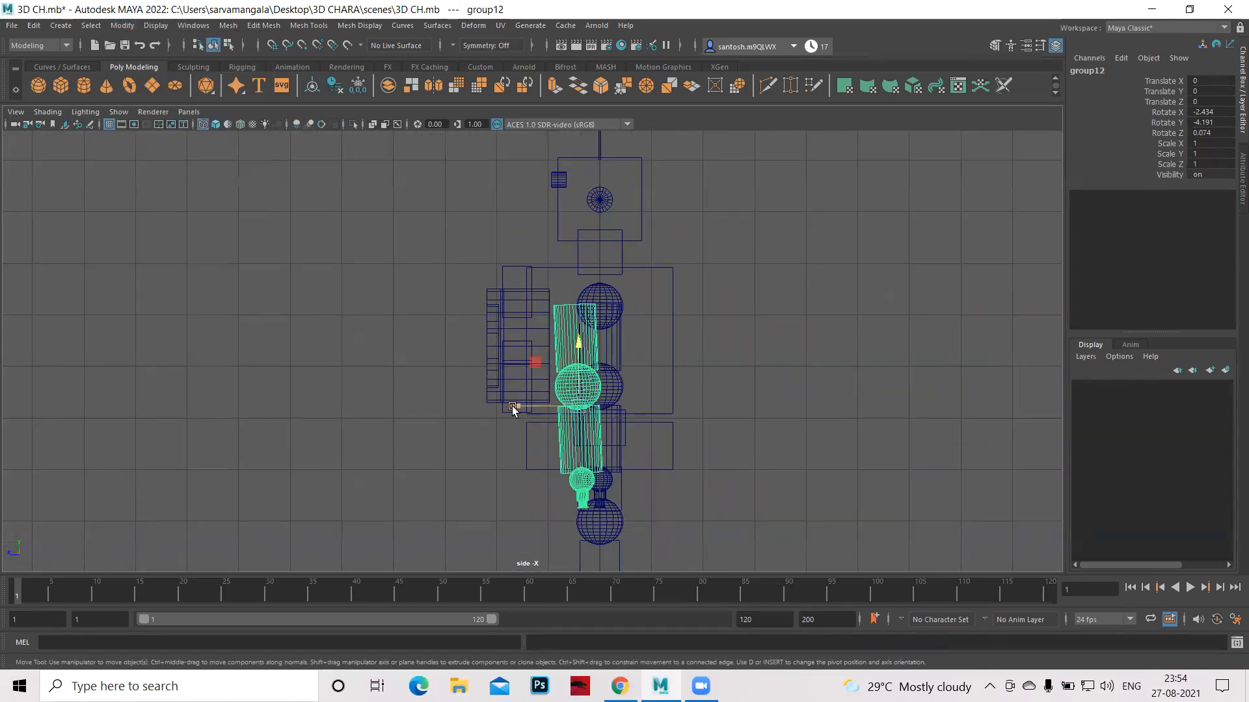
pyautogui.moveTo(521, 408); pyautogui.dragTo(538, 410)
pyautogui.press('space')
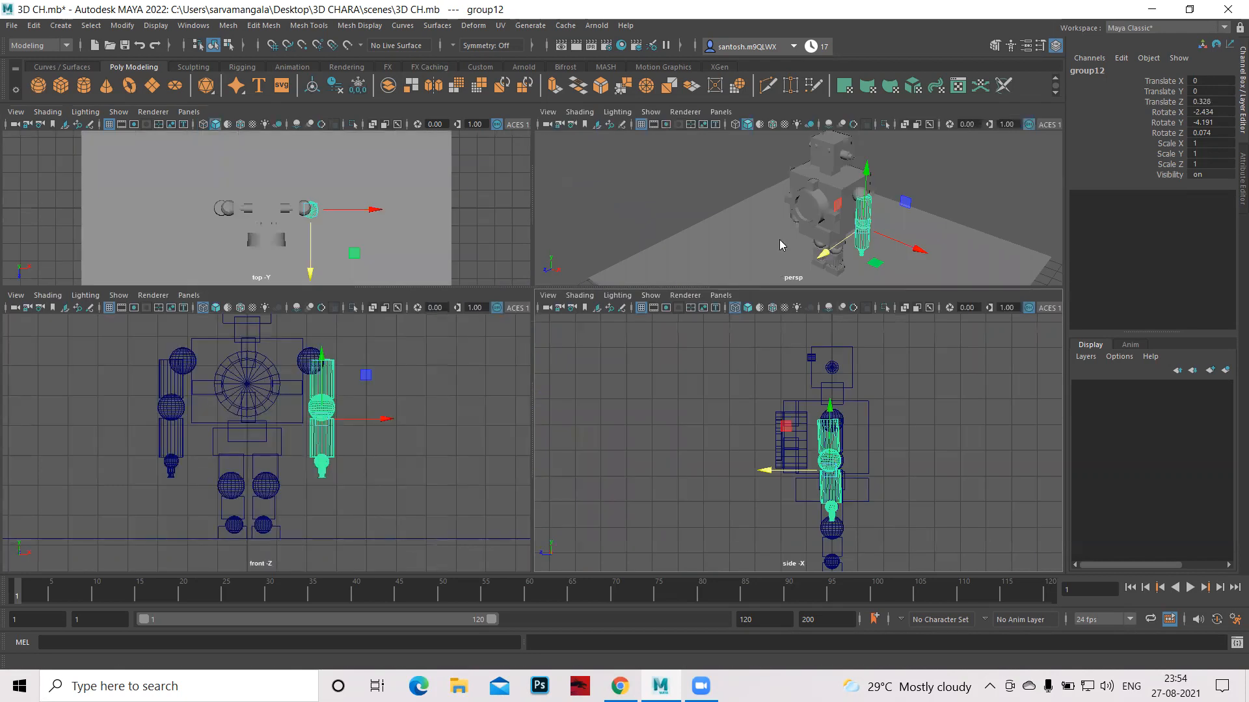
pyautogui.press('space')
pyautogui.click(432, 294)
# Examine the whole robot, its arms and the ground plane from several angles and distances in the perspective view.
pyautogui.keyDown('alt'); pyautogui.moveTo(433, 353); pyautogui.dragTo(770, 177); pyautogui.keyUp('alt')
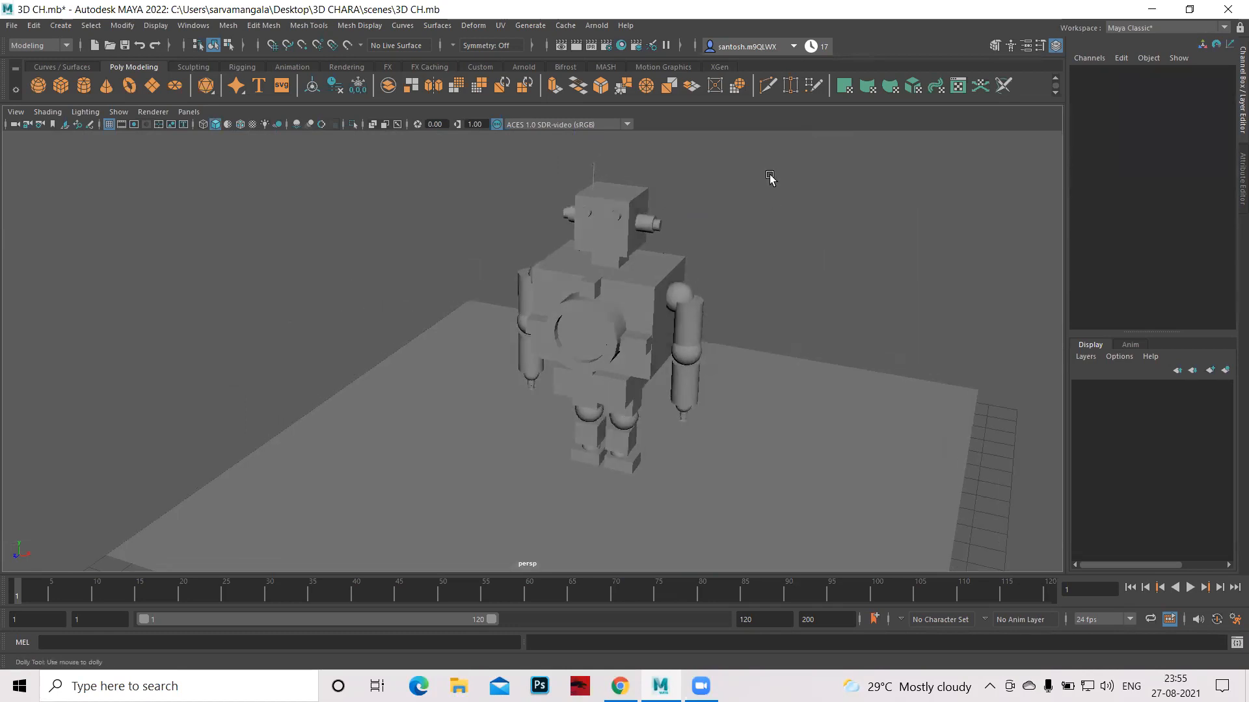
pyautogui.scroll(3, 770, 177)
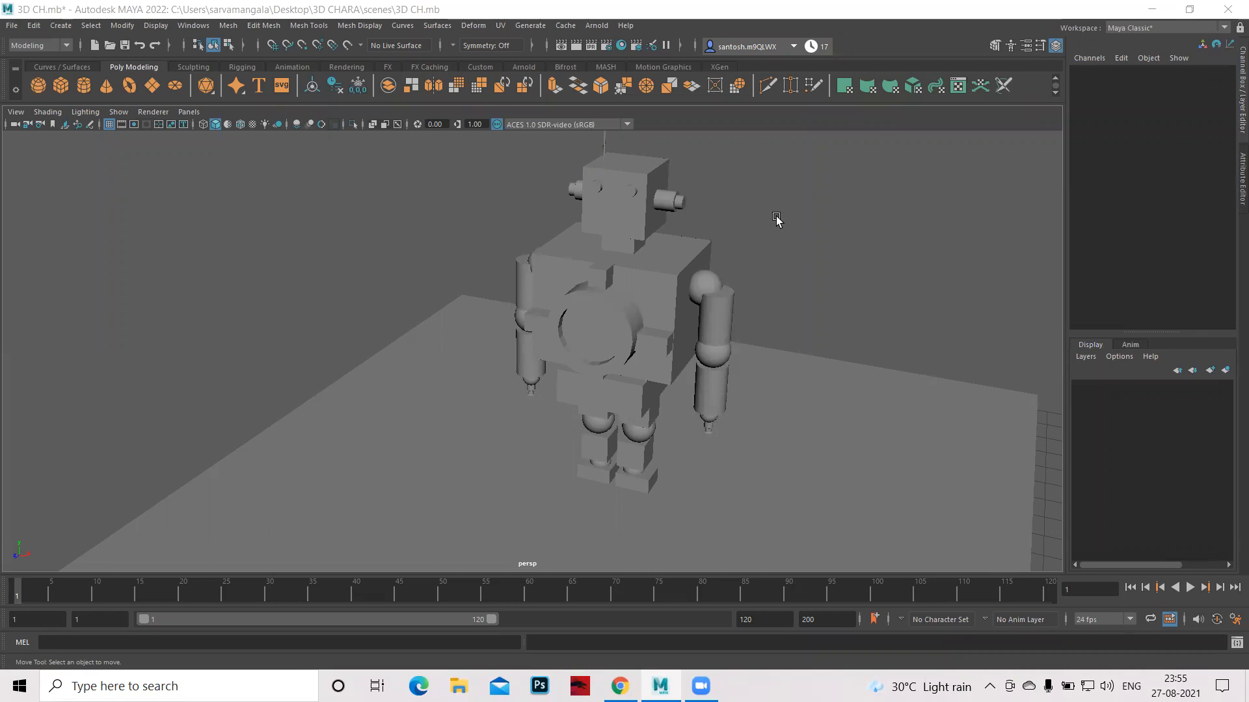
pyautogui.keyDown('alt'); pyautogui.moveTo(747, 432); pyautogui.dragTo(2, 73); pyautogui.keyUp('alt')
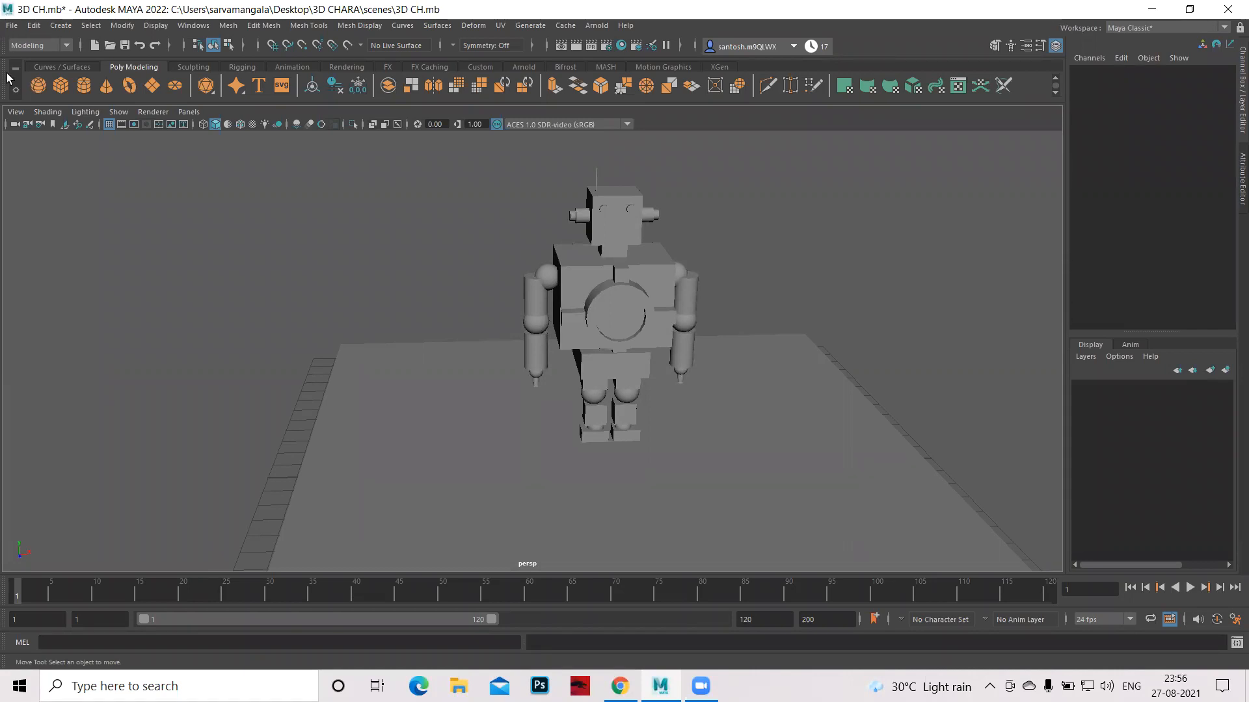
pyautogui.keyDown('alt'); pyautogui.moveTo(736, 385); pyautogui.dragTo(505, 419); pyautogui.keyUp('alt')
pyautogui.keyDown('alt'); pyautogui.moveTo(477, 373); pyautogui.dragTo(512, 399, button='right'); pyautogui.keyUp('alt')
pyautogui.keyDown('alt'); pyautogui.moveTo(513, 399); pyautogui.dragTo(588, 432); pyautogui.keyUp('alt')
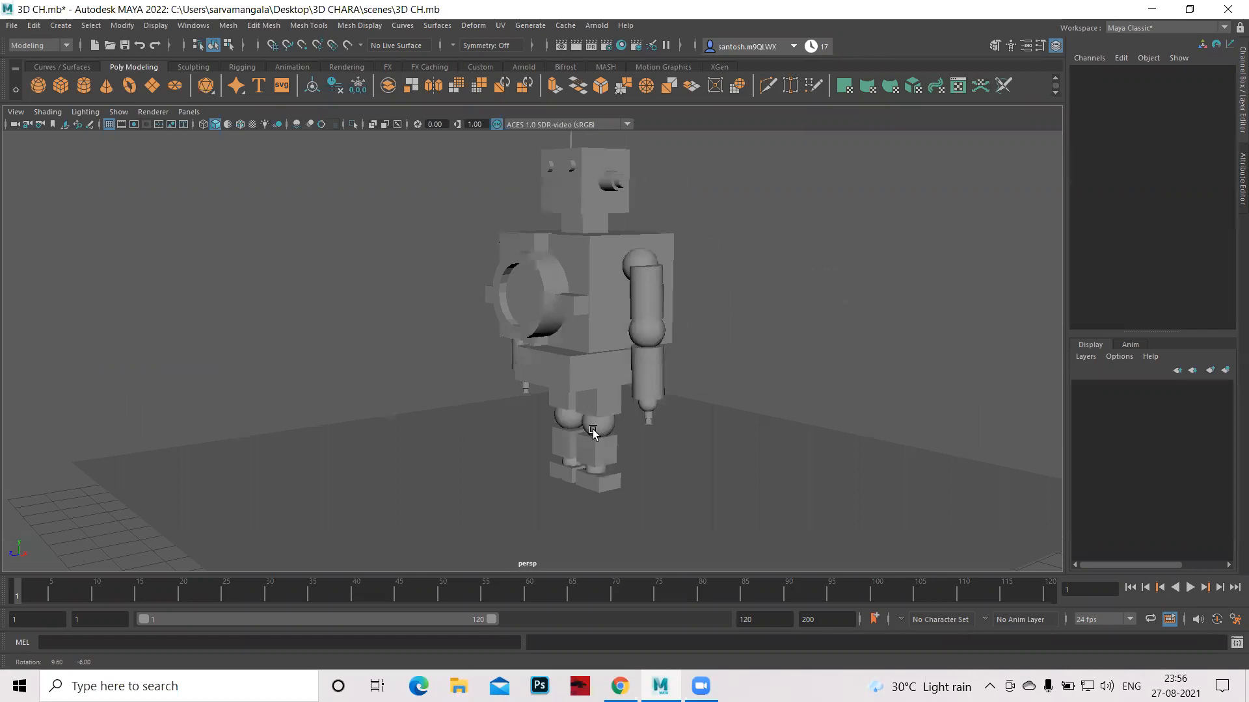
pyautogui.keyDown('alt'); pyautogui.moveTo(385, 338); pyautogui.dragTo(669, 444); pyautogui.keyUp('alt')
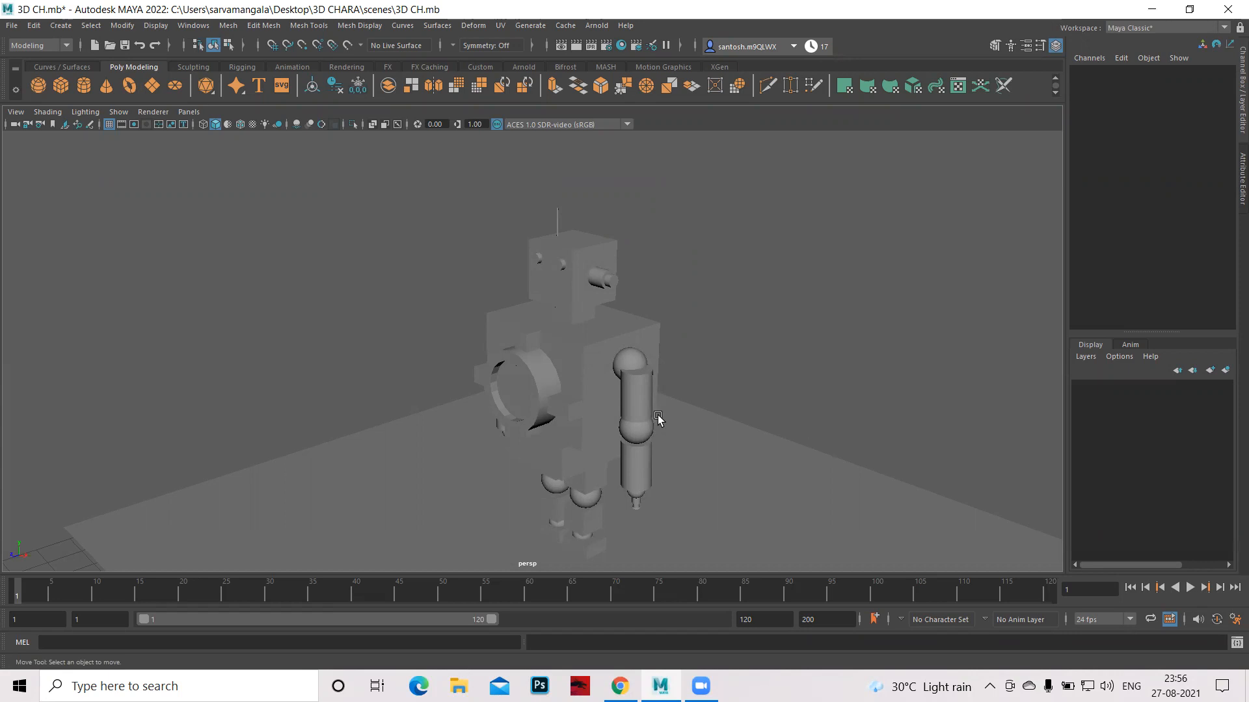
pyautogui.keyDown('alt'); pyautogui.moveTo(650, 407); pyautogui.dragTo(807, 411); pyautogui.keyUp('alt')
pyautogui.keyDown('alt'); pyautogui.moveTo(761, 406); pyautogui.dragTo(682, 395); pyautogui.keyUp('alt')
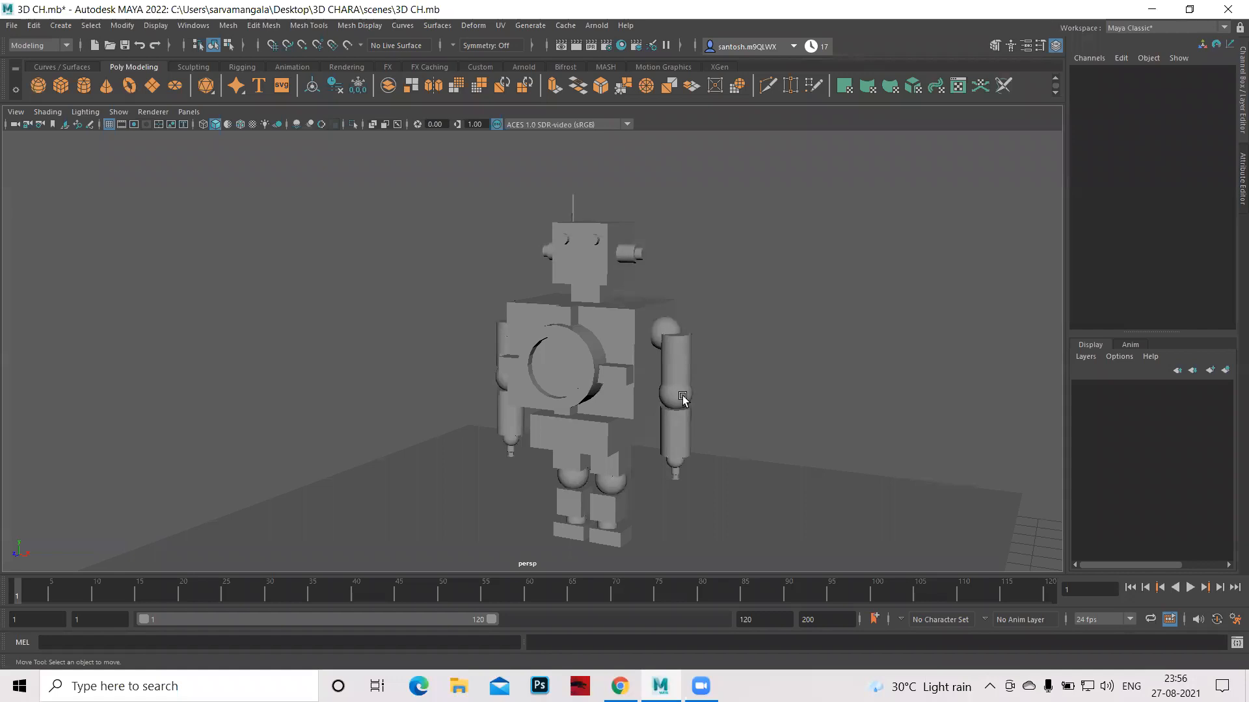
pyautogui.keyDown('alt'); pyautogui.moveTo(702, 390); pyautogui.dragTo(658, 398); pyautogui.keyUp('alt')
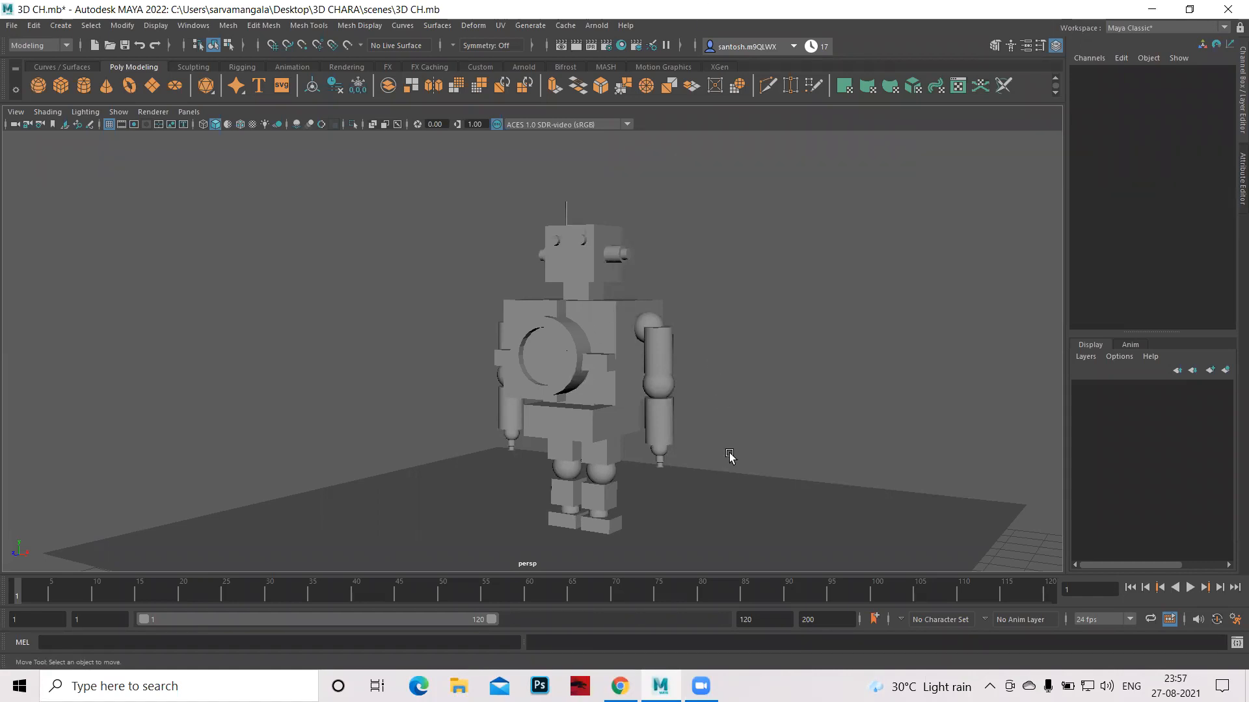
pyautogui.press('alt')
pyautogui.moveTo(690, 435)
pyautogui.keyDown('alt'); pyautogui.mouseDown()
pyautogui.moveTo(802, 426)
pyautogui.moveTo(690, 434)
pyautogui.mouseUp(); pyautogui.keyUp('alt')
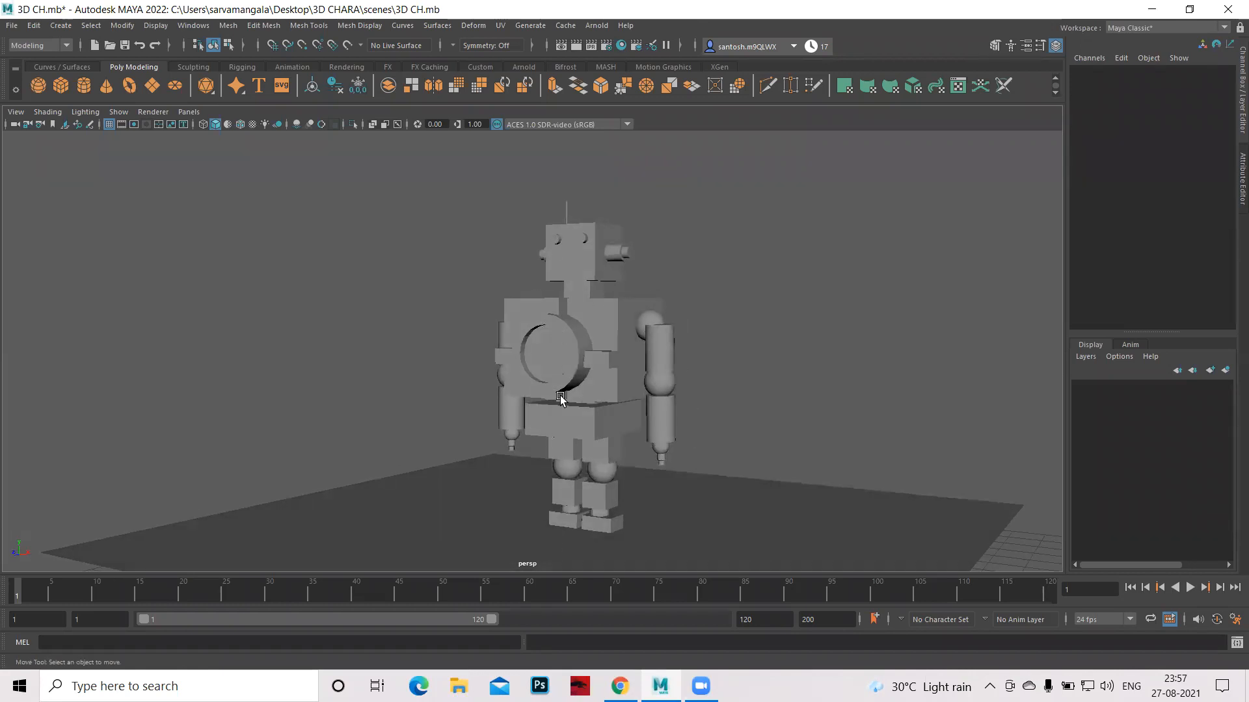
pyautogui.keyDown('alt'); pyautogui.moveTo(811, 412); pyautogui.dragTo(624, 441); pyautogui.keyUp('alt')
pyautogui.keyDown('alt'); pyautogui.moveTo(928, 482); pyautogui.dragTo(823, 442); pyautogui.keyUp('alt')
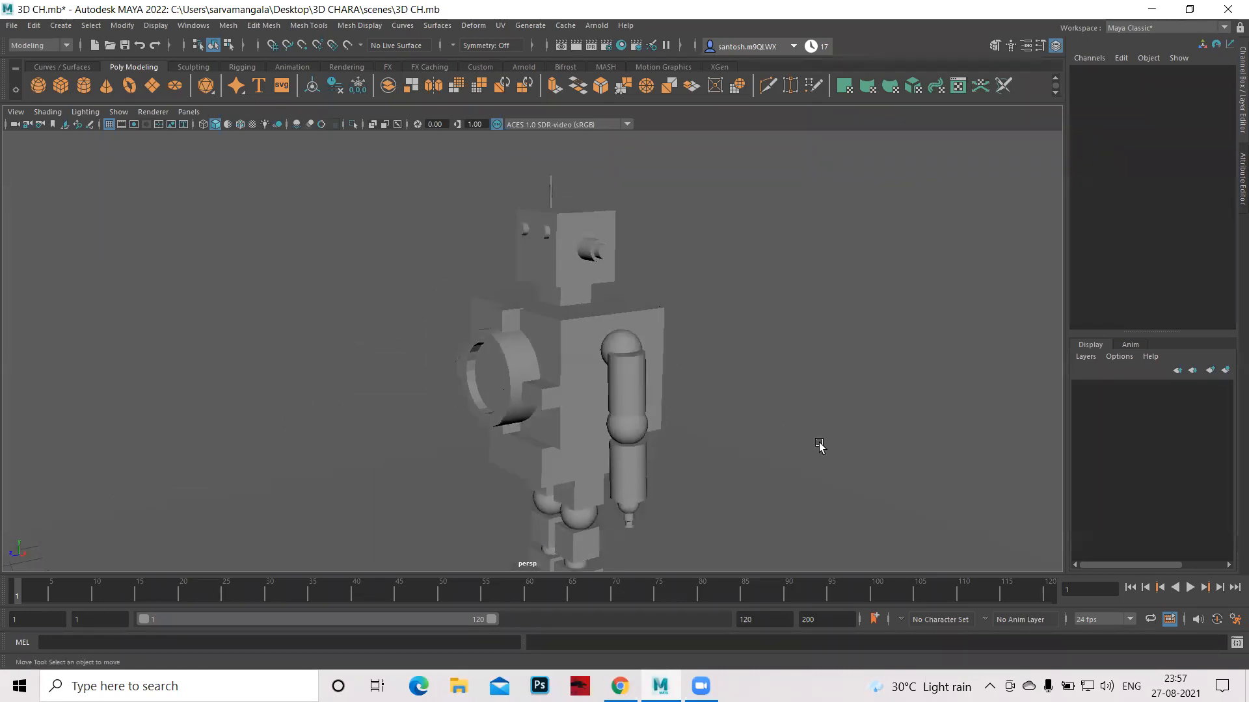
pyautogui.keyDown('alt'); pyautogui.moveTo(820, 454); pyautogui.dragTo(691, 460, button='right'); pyautogui.keyUp('alt')
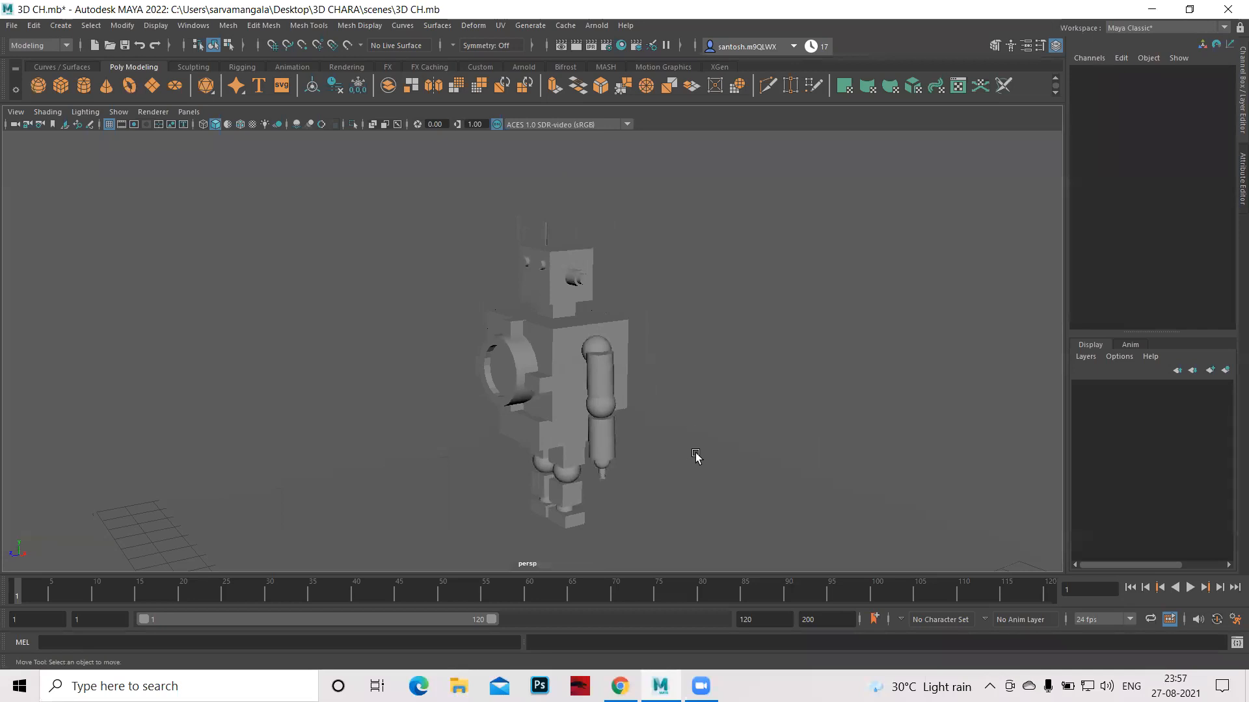
pyautogui.keyDown('alt'); pyautogui.moveTo(673, 413); pyautogui.dragTo(733, 410); pyautogui.keyUp('alt')
pyautogui.keyDown('alt'); pyautogui.moveTo(761, 362); pyautogui.dragTo(681, 384); pyautogui.keyUp('alt')
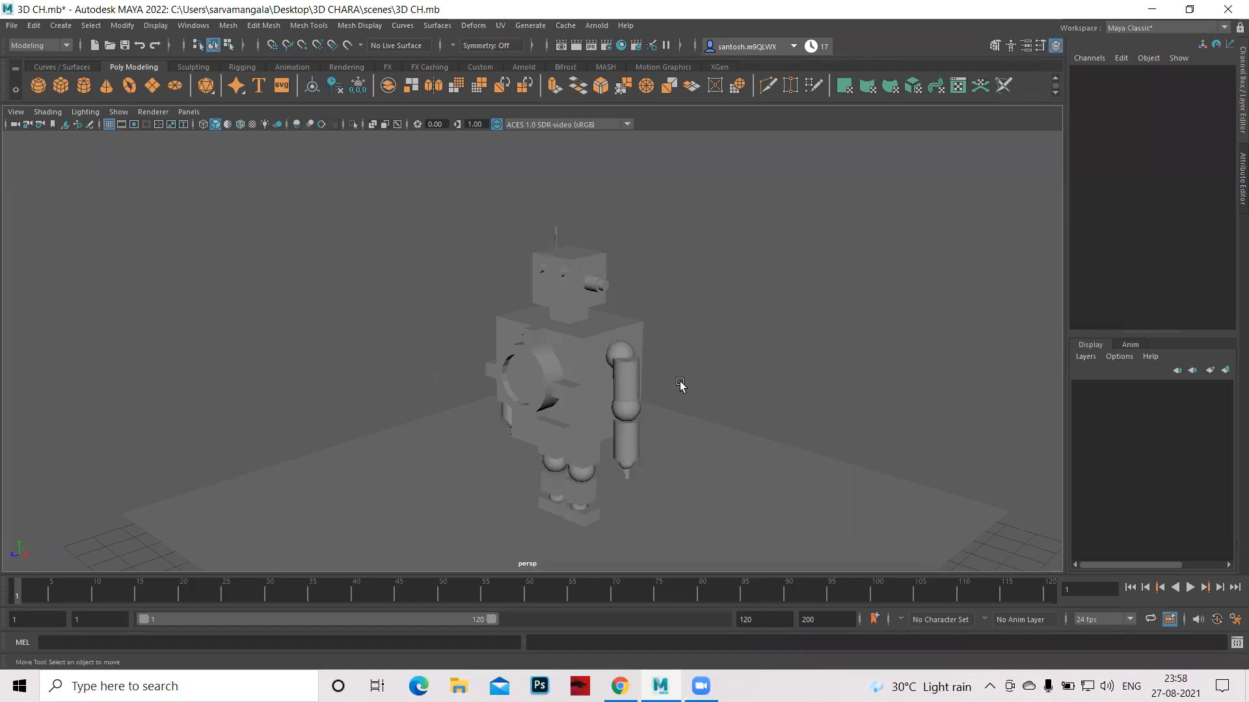
pyautogui.keyDown('alt'); pyautogui.moveTo(680, 385); pyautogui.dragTo(822, 451, button='right'); pyautogui.keyUp('alt')
pyautogui.keyDown('alt'); pyautogui.moveTo(822, 451); pyautogui.dragTo(769, 457); pyautogui.keyUp('alt')
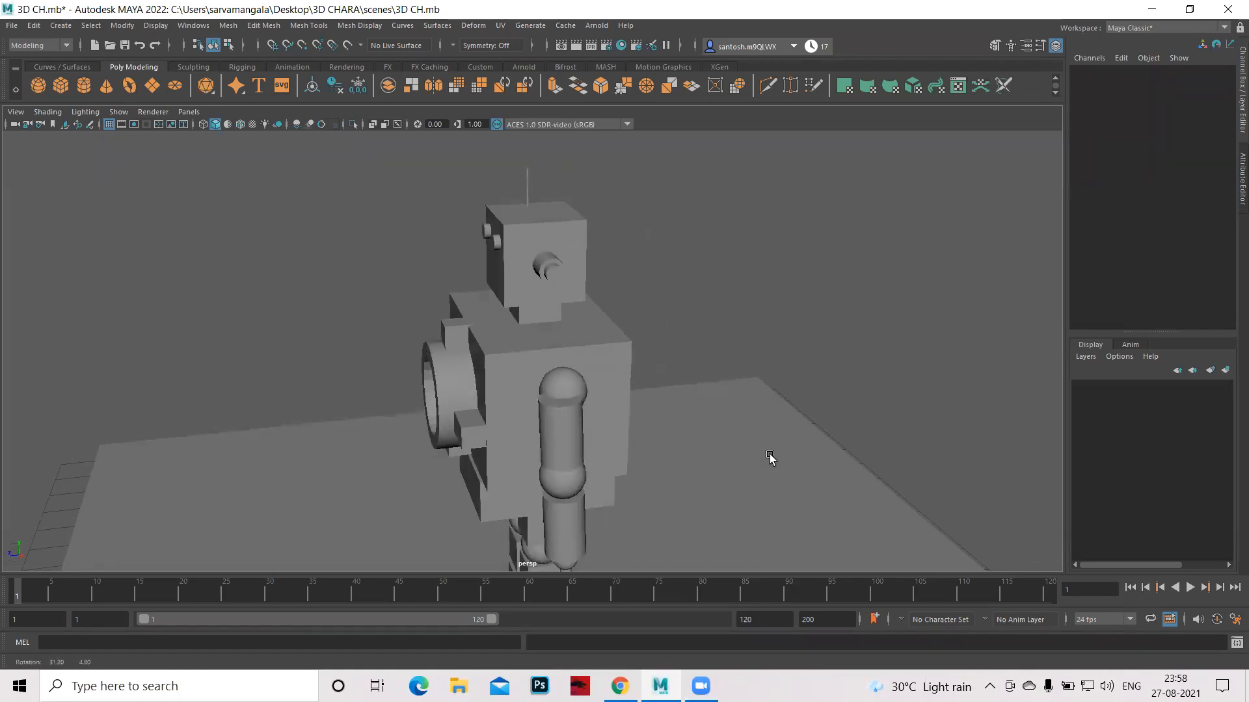
pyautogui.keyDown('alt'); pyautogui.moveTo(700, 440); pyautogui.dragTo(791, 435); pyautogui.keyUp('alt')
pyautogui.keyDown('alt'); pyautogui.moveTo(836, 451); pyautogui.dragTo(789, 460, button='right'); pyautogui.keyUp('alt')
pyautogui.keyDown('alt'); pyautogui.moveTo(789, 460); pyautogui.dragTo(761, 467); pyautogui.keyUp('alt')
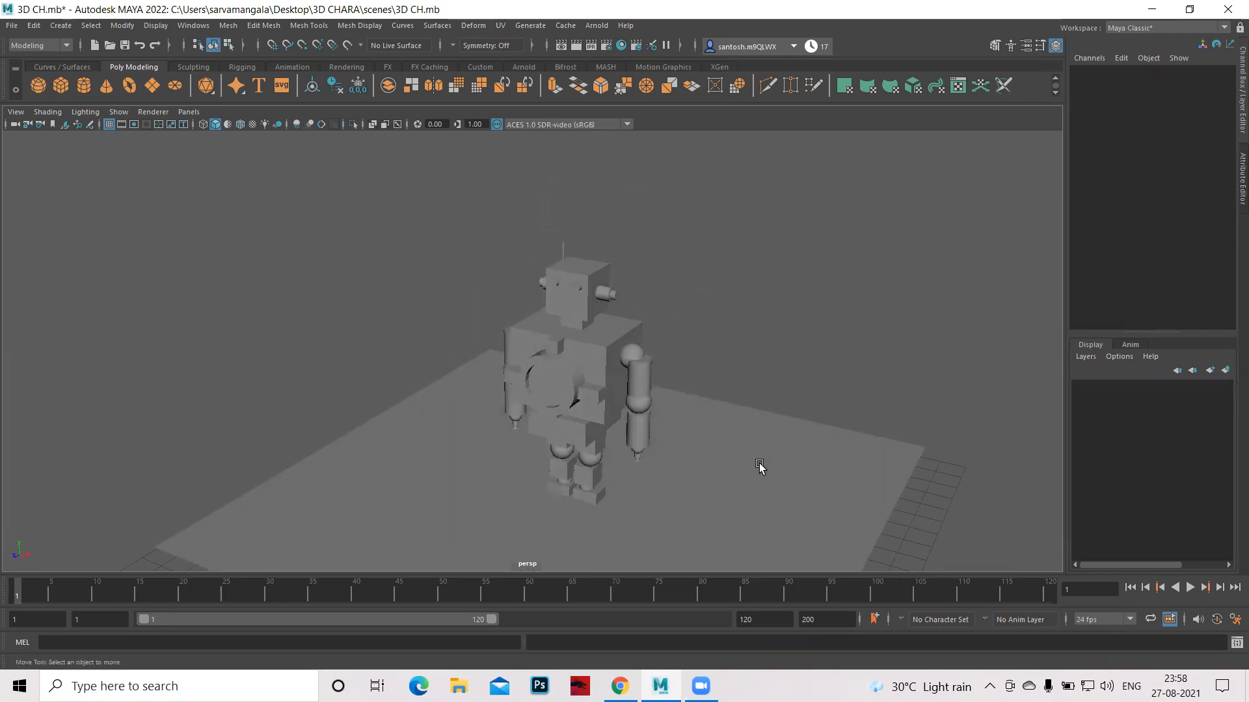
pyautogui.keyDown('alt'); pyautogui.moveTo(728, 390); pyautogui.dragTo(819, 473, button='right'); pyautogui.keyUp('alt')
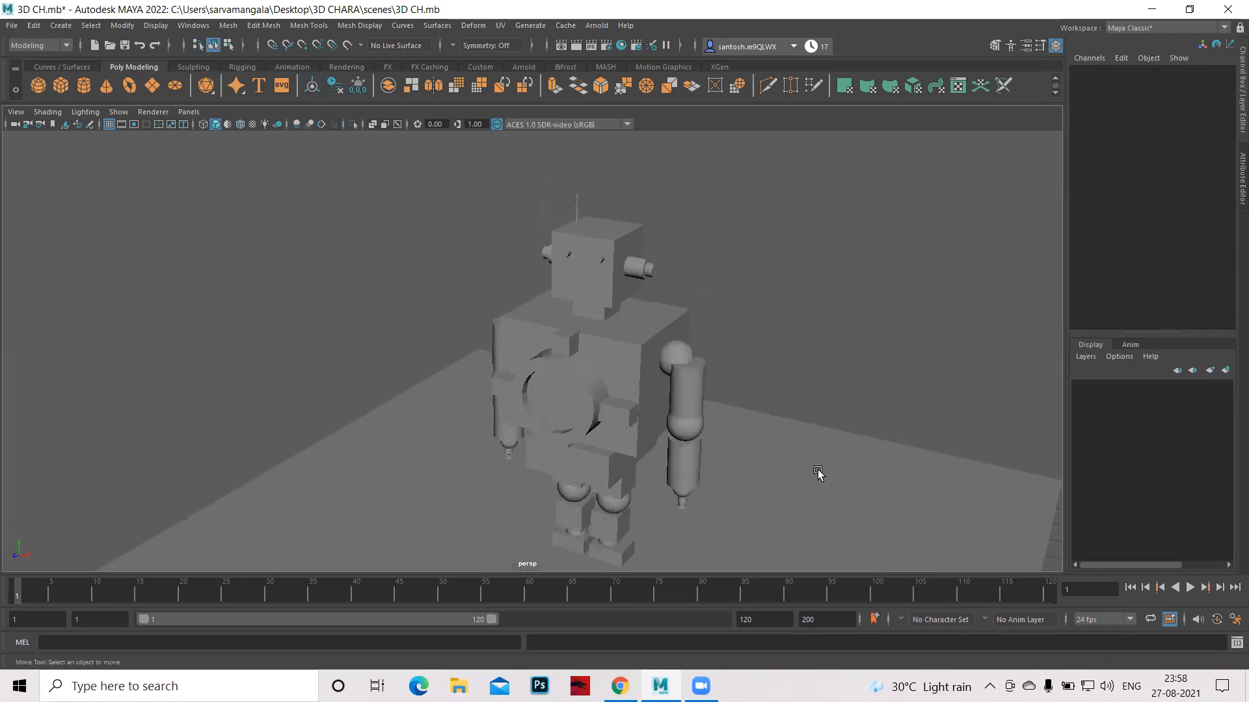
pyautogui.keyDown('alt'); pyautogui.moveTo(817, 474); pyautogui.dragTo(803, 468); pyautogui.keyUp('alt')
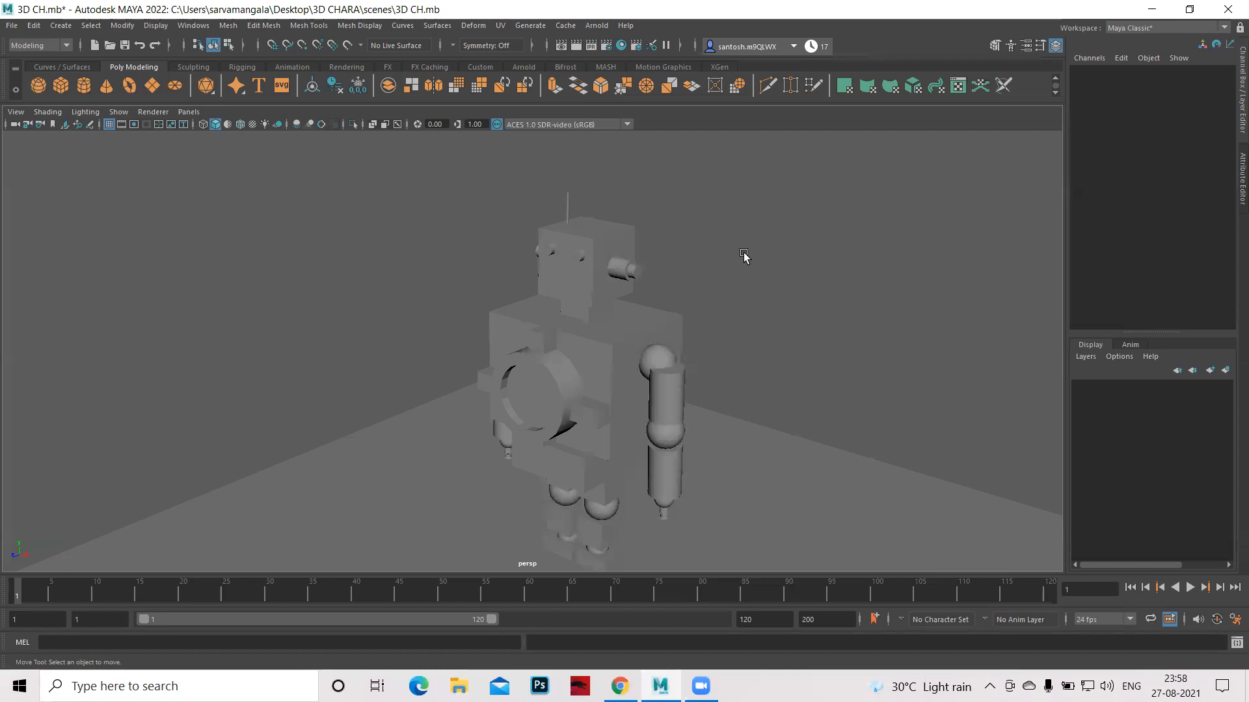
pyautogui.scroll(-1, 797, 380)
pyautogui.keyDown('alt'); pyautogui.moveTo(796, 381); pyautogui.dragTo(680, 371); pyautogui.keyUp('alt')
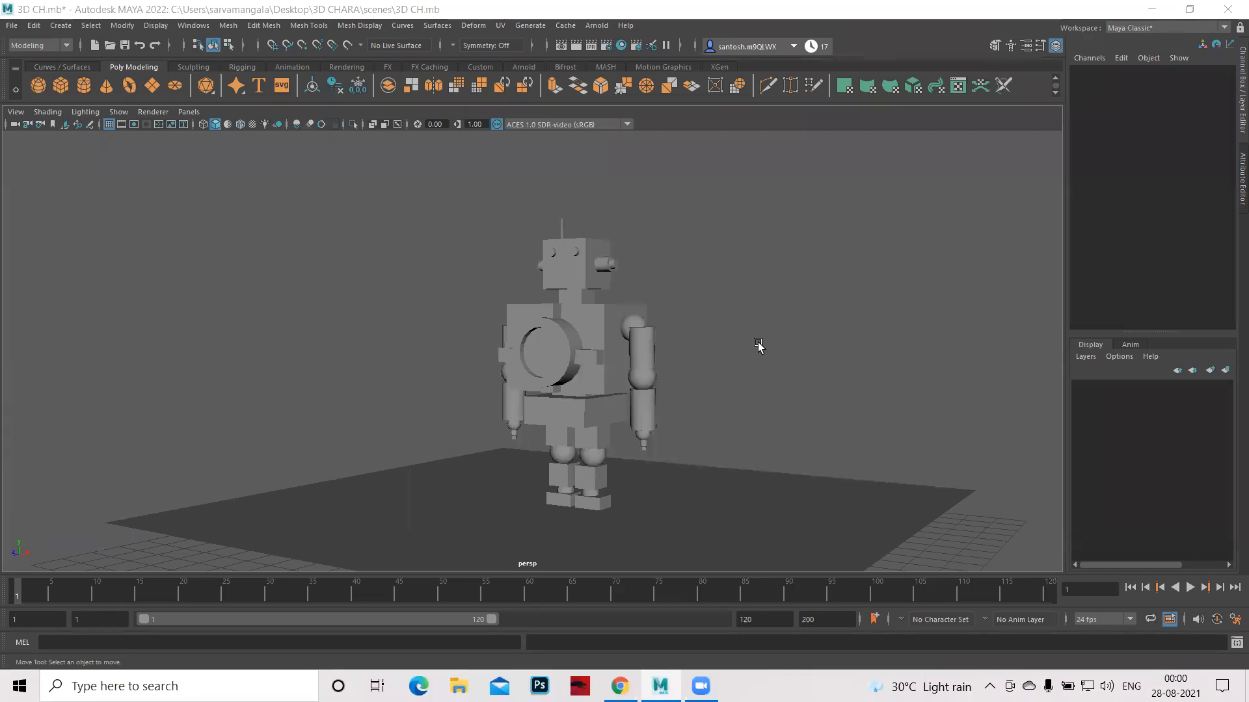
pyautogui.keyDown('alt'); pyautogui.moveTo(686, 360); pyautogui.dragTo(661, 381); pyautogui.keyUp('alt')
pyautogui.keyDown('alt'); pyautogui.moveTo(421, 397); pyautogui.dragTo(644, 465, button='right'); pyautogui.keyUp('alt')
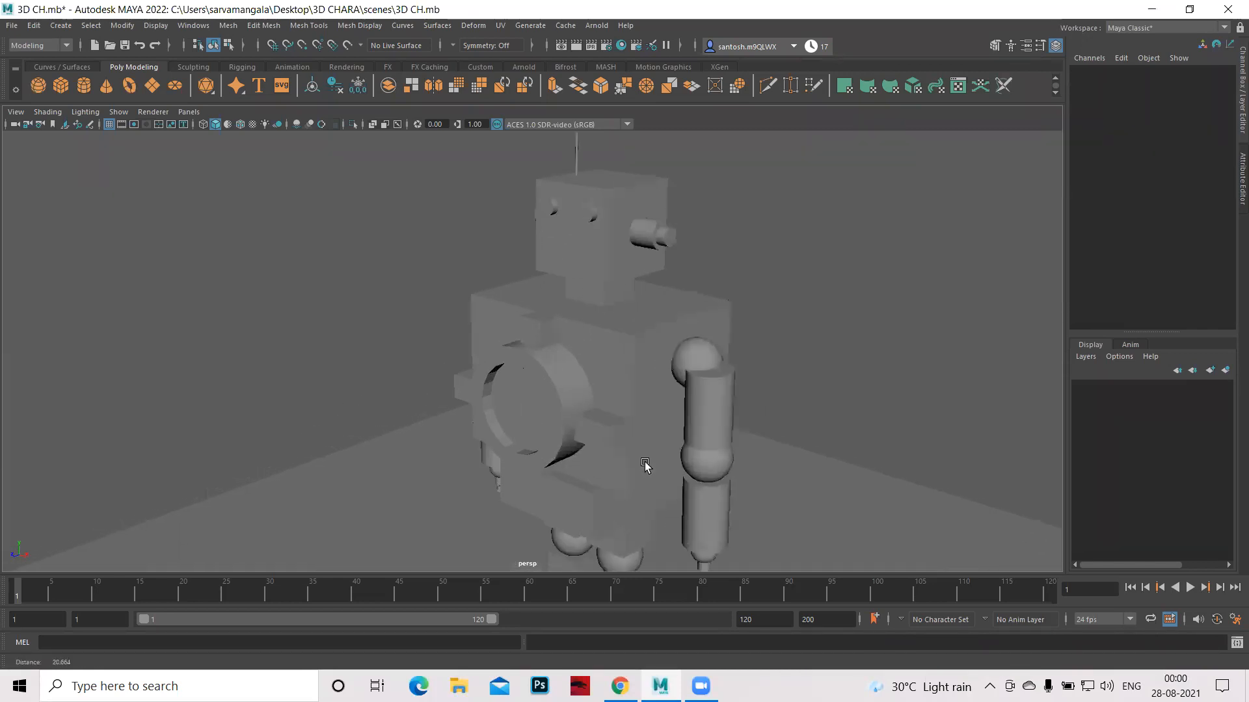
pyautogui.keyDown('alt'); pyautogui.moveTo(627, 468); pyautogui.dragTo(635, 419); pyautogui.keyUp('alt')
pyautogui.keyDown('alt'); pyautogui.moveTo(772, 438); pyautogui.dragTo(765, 433); pyautogui.keyUp('alt')
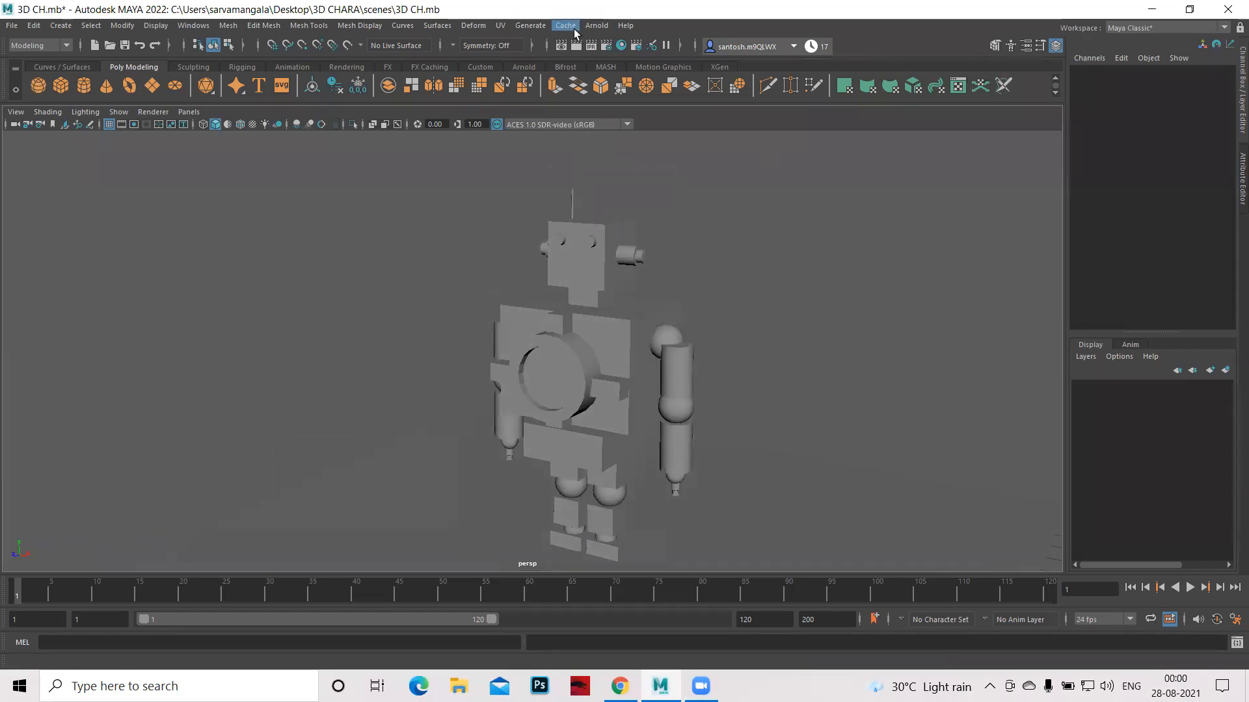
# Open the Hypershade and create a new Blinn material.
pyautogui.click(620, 45)
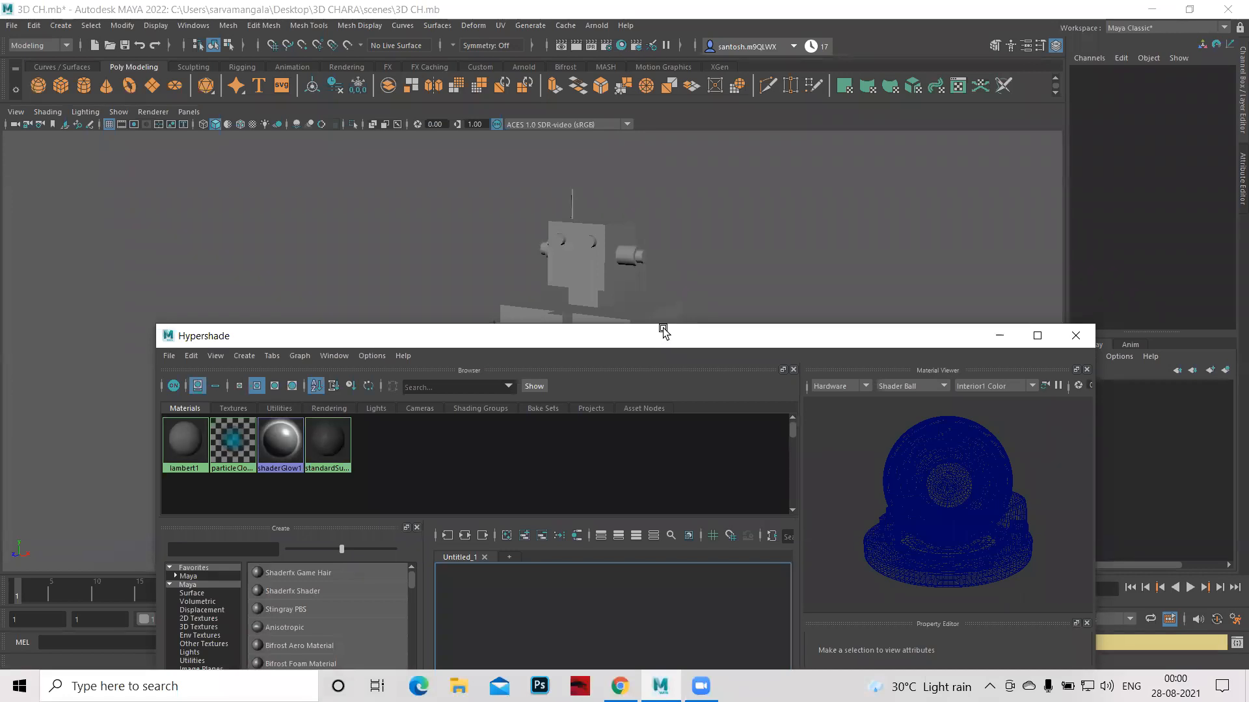
pyautogui.moveTo(664, 330); pyautogui.dragTo(601, 116)
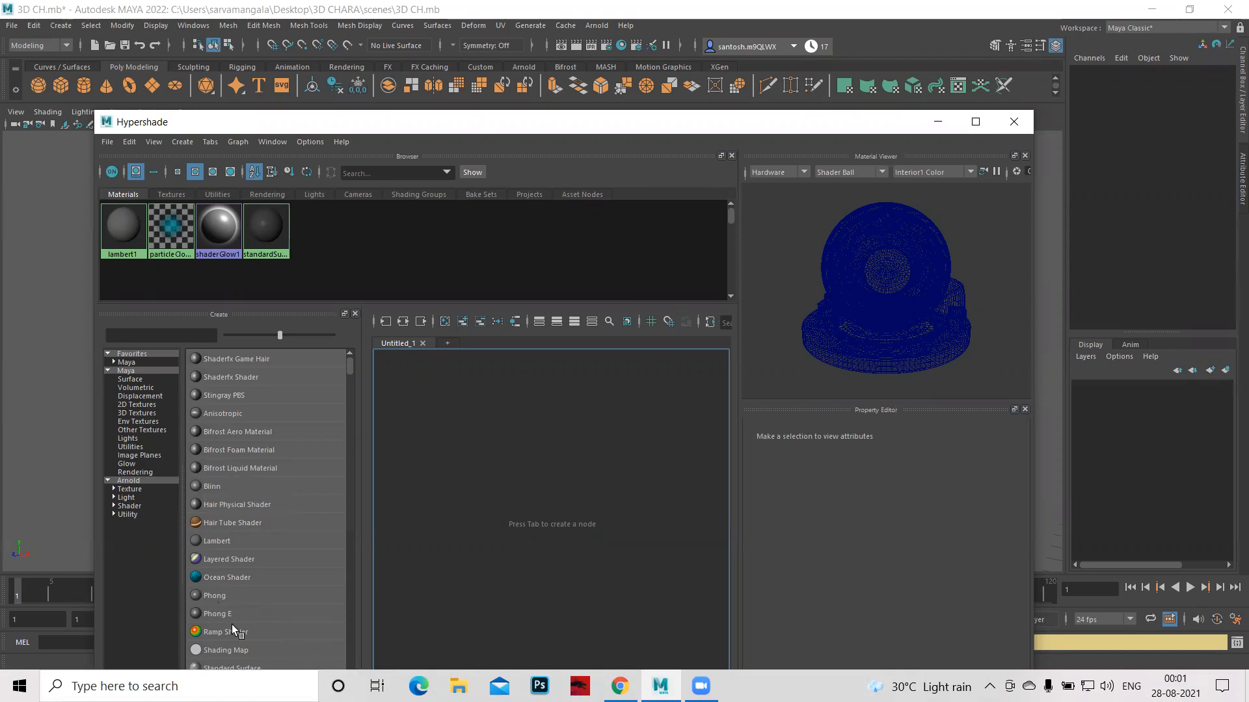
pyautogui.click(216, 488)
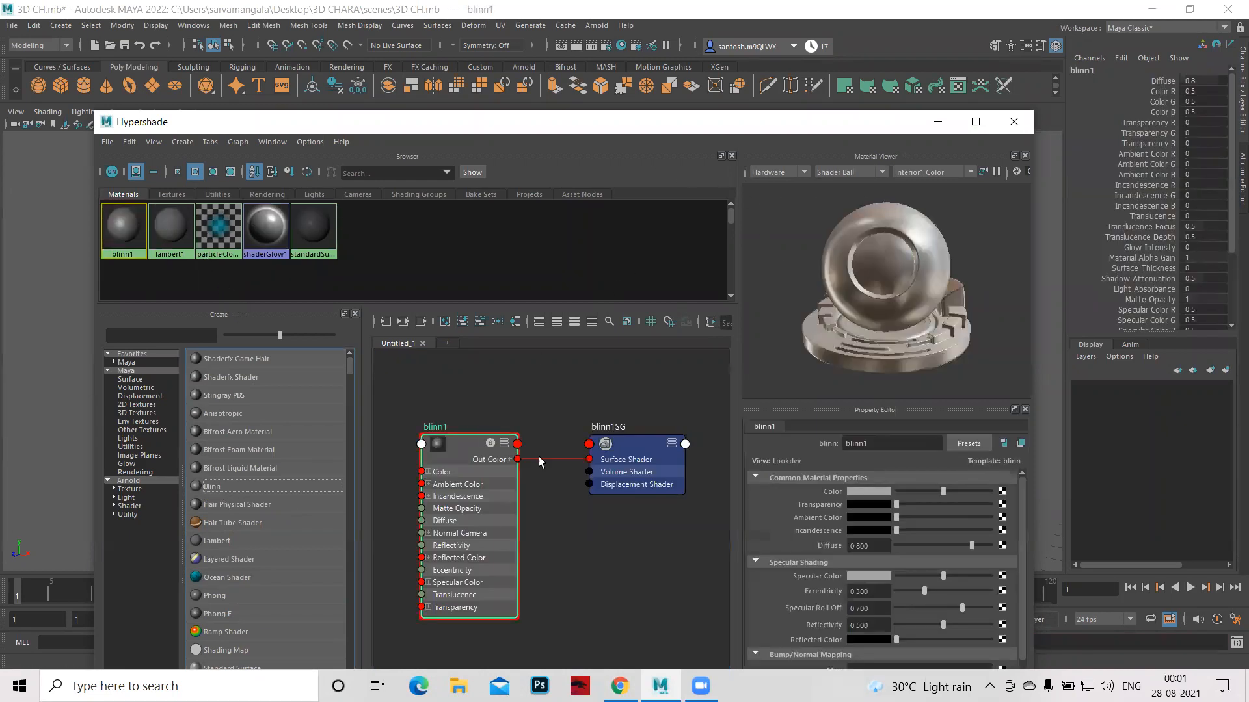
# Select all of the robot's parts in the front view, leaving the ground plane out of the selection.
pyautogui.click(938, 121)
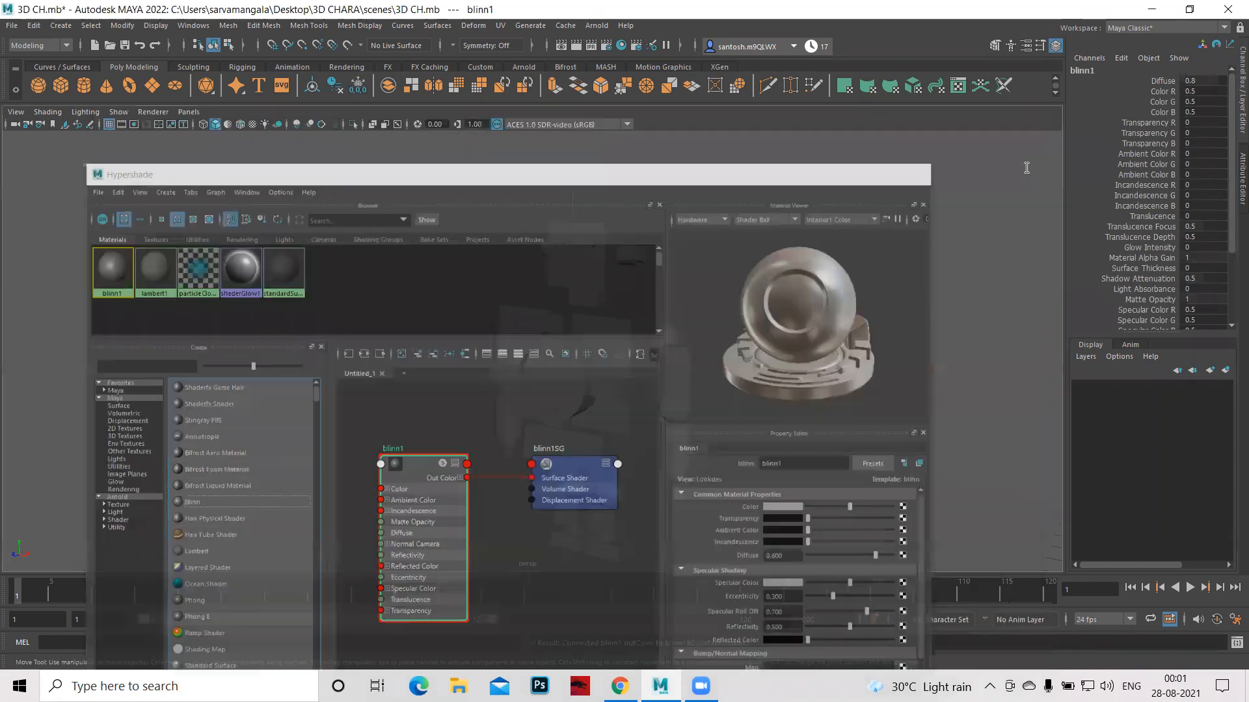
pyautogui.keyDown('alt'); pyautogui.moveTo(750, 448); pyautogui.dragTo(772, 446); pyautogui.keyUp('alt')
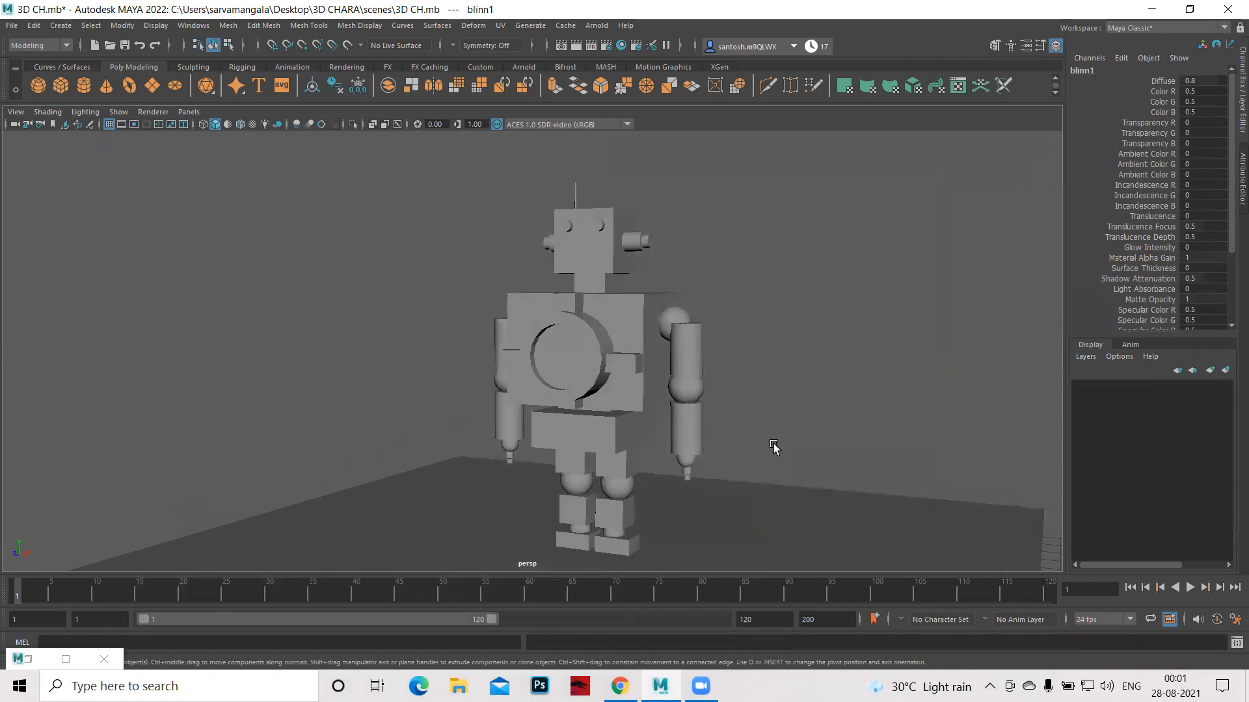
pyautogui.press('space')
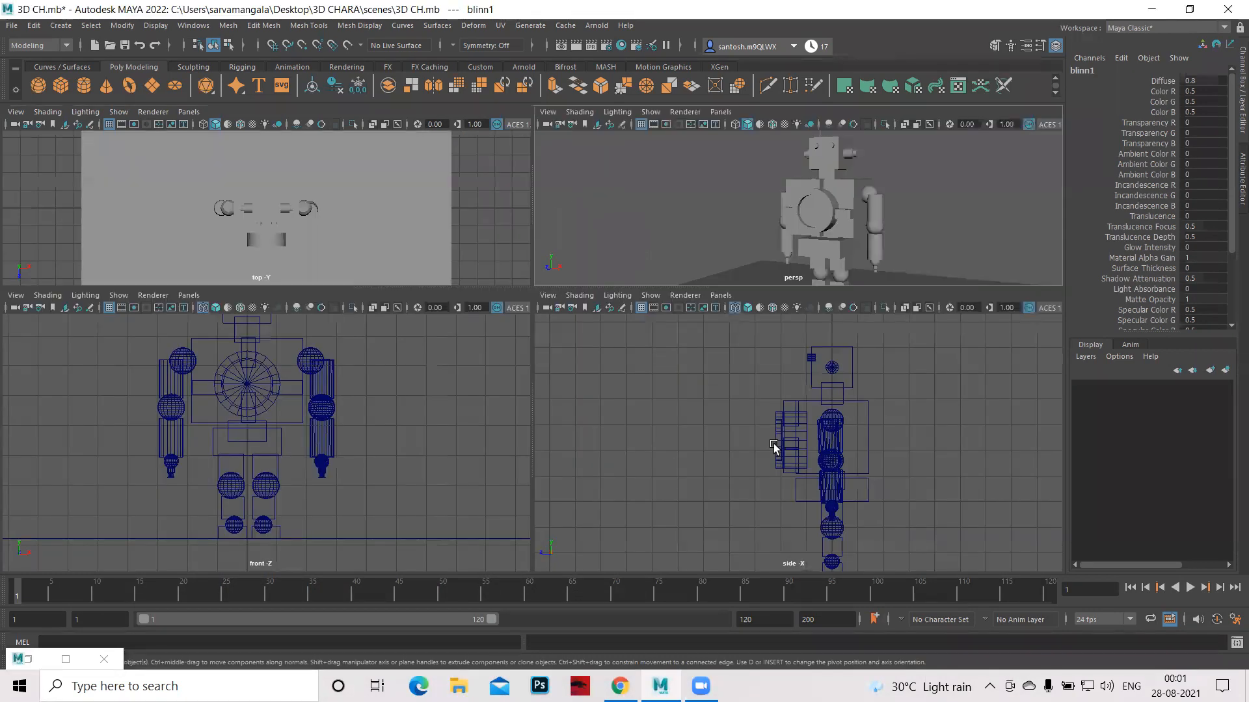
pyautogui.press('space')
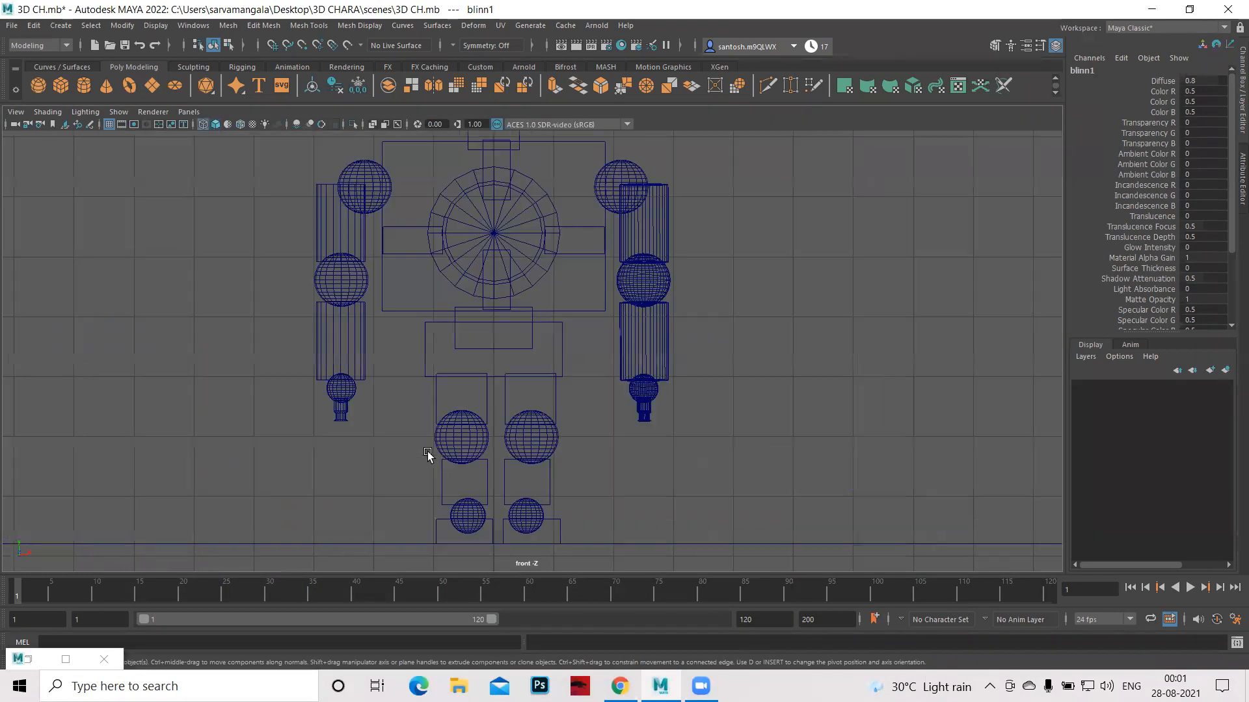
pyautogui.keyDown('alt'); pyautogui.moveTo(915, 449); pyautogui.dragTo(399, 178, button='right'); pyautogui.keyUp('alt')
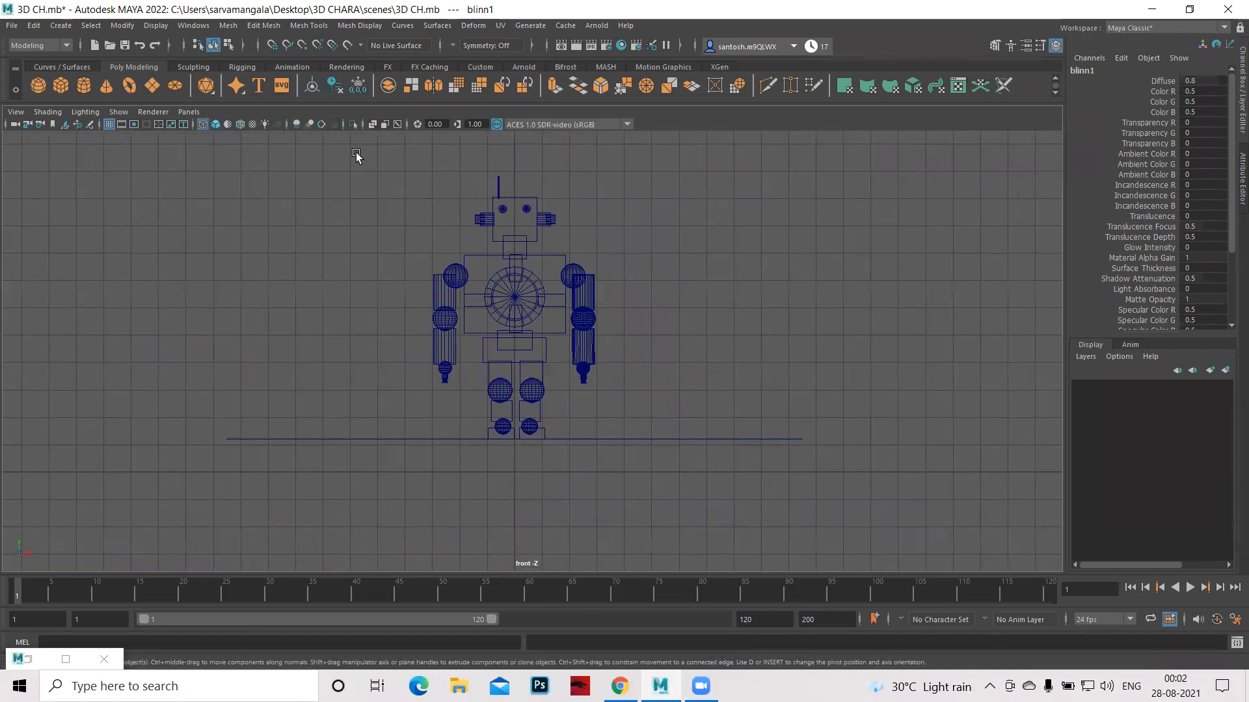
pyautogui.moveTo(354, 146); pyautogui.dragTo(651, 434)
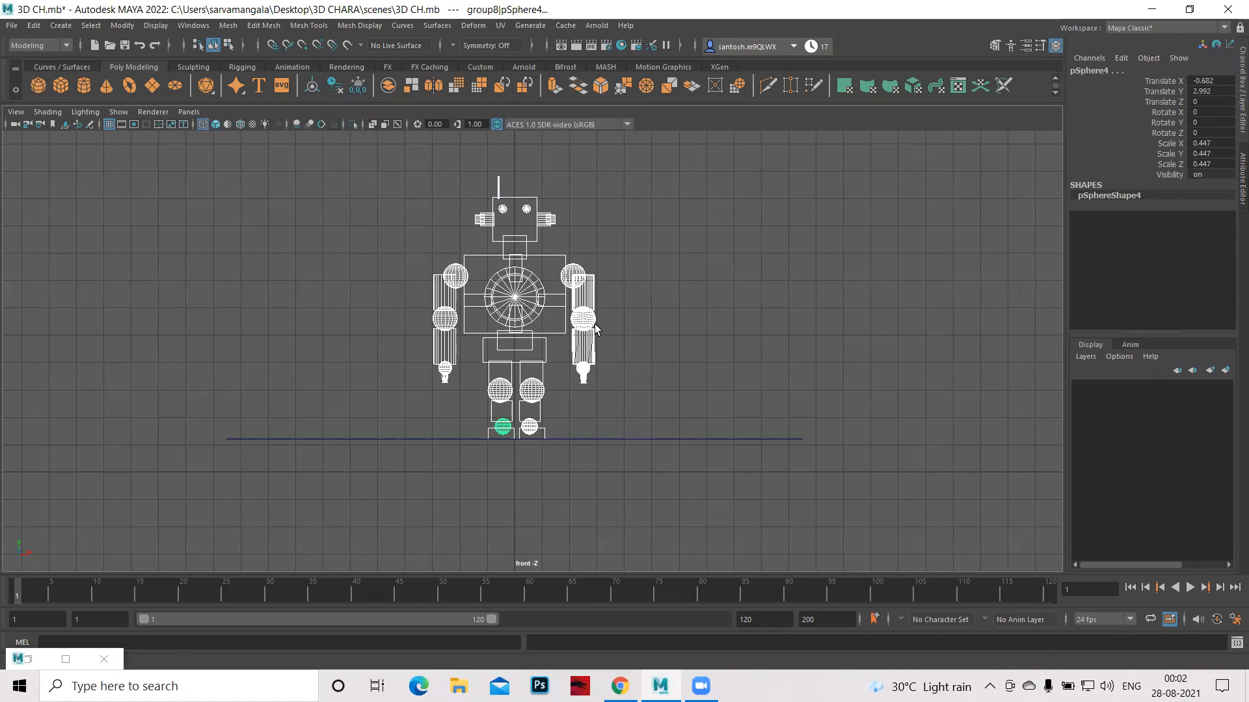
pyautogui.press('space')
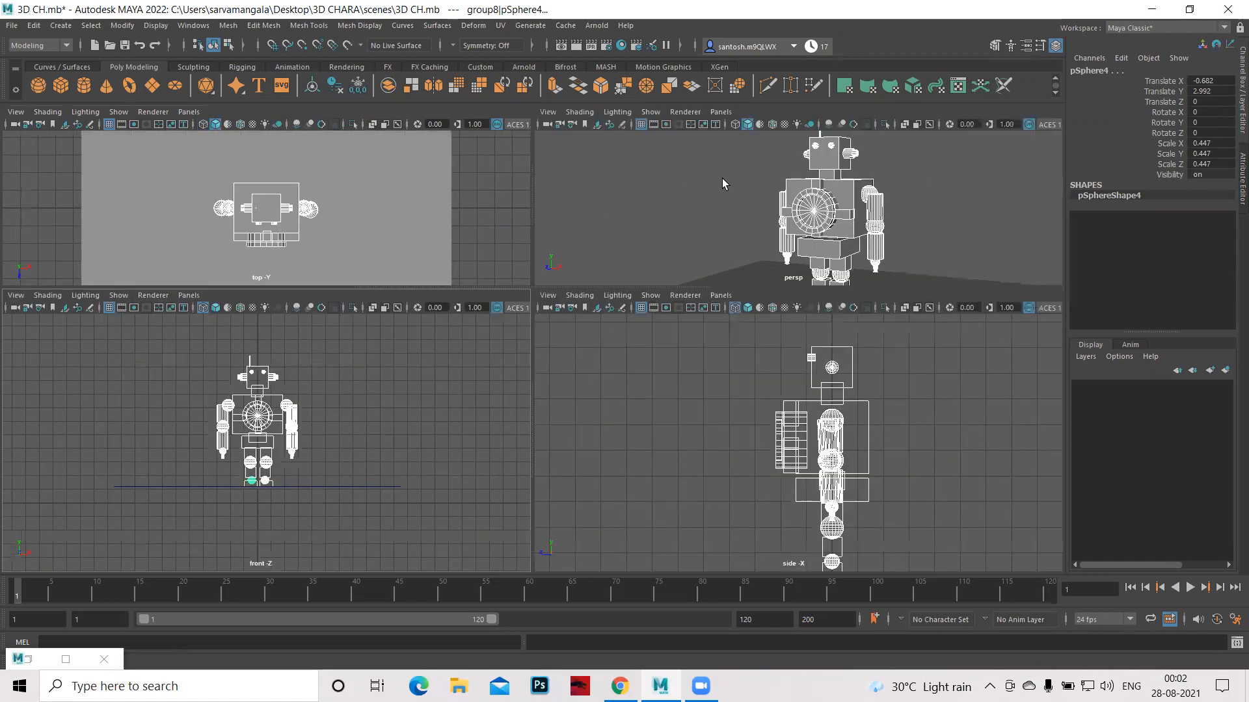
pyautogui.press('space')
pyautogui.keyDown('alt'); pyautogui.moveTo(770, 447); pyautogui.dragTo(750, 444); pyautogui.keyUp('alt')
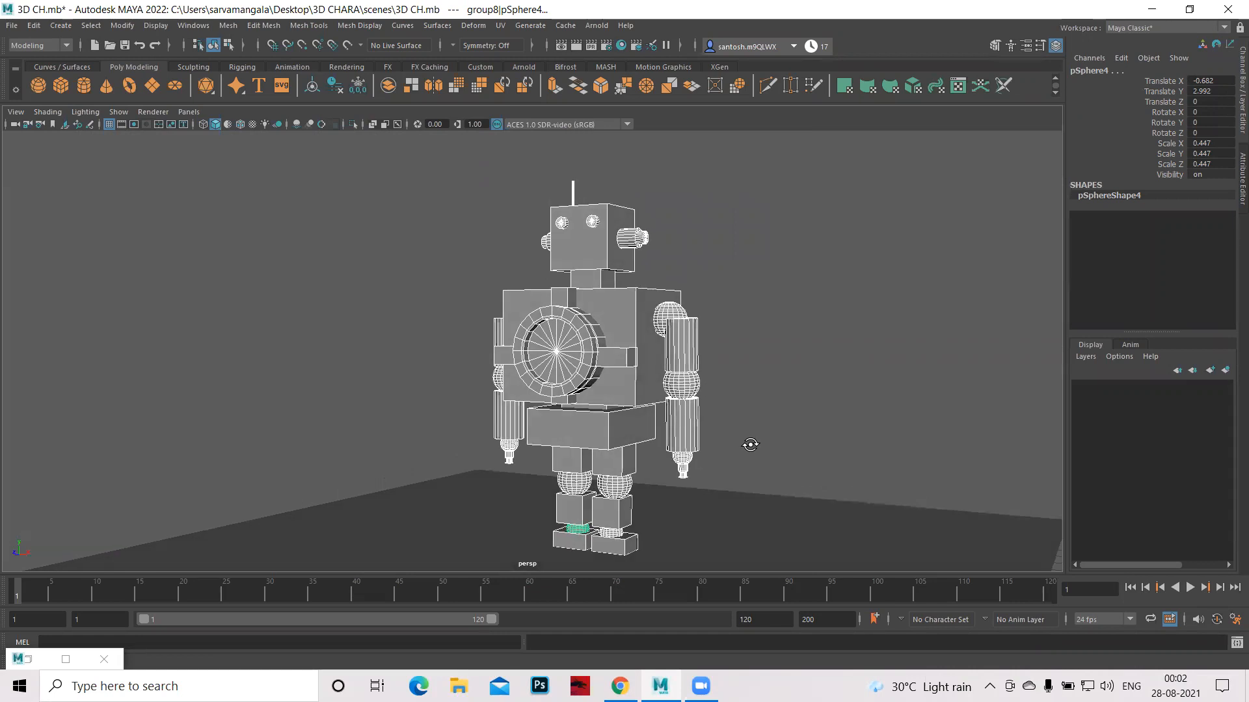
# Assign the blinn1 material to the selected robot parts and show the material's attributes.
pyautogui.doubleClick(15, 659)
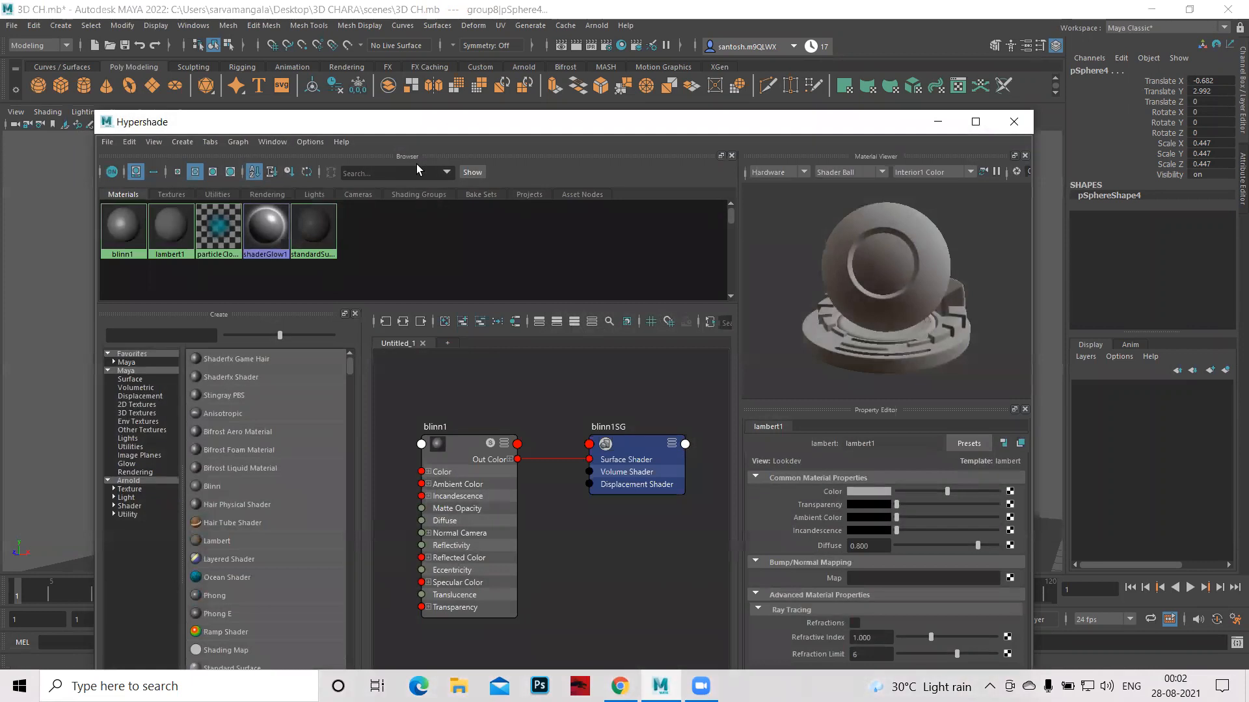
pyautogui.moveTo(416, 122); pyautogui.dragTo(563, 326)
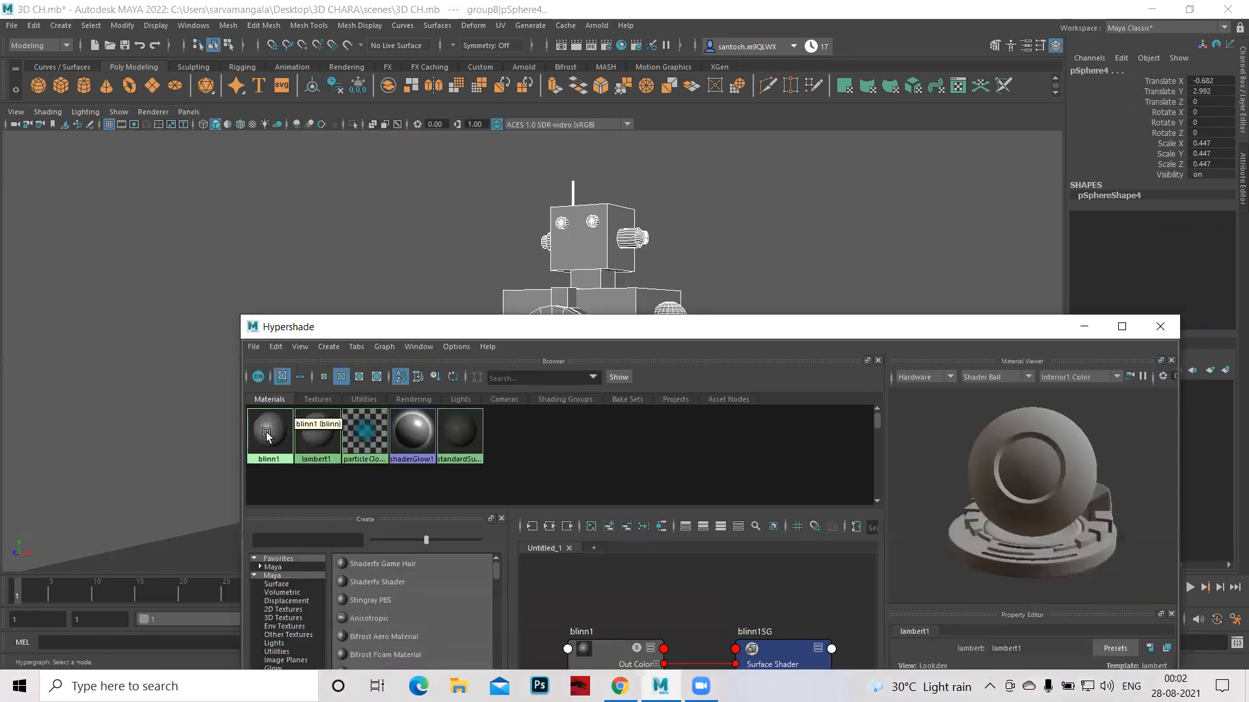
pyautogui.moveTo(266, 435); pyautogui.dragTo(272, 397, button='right')
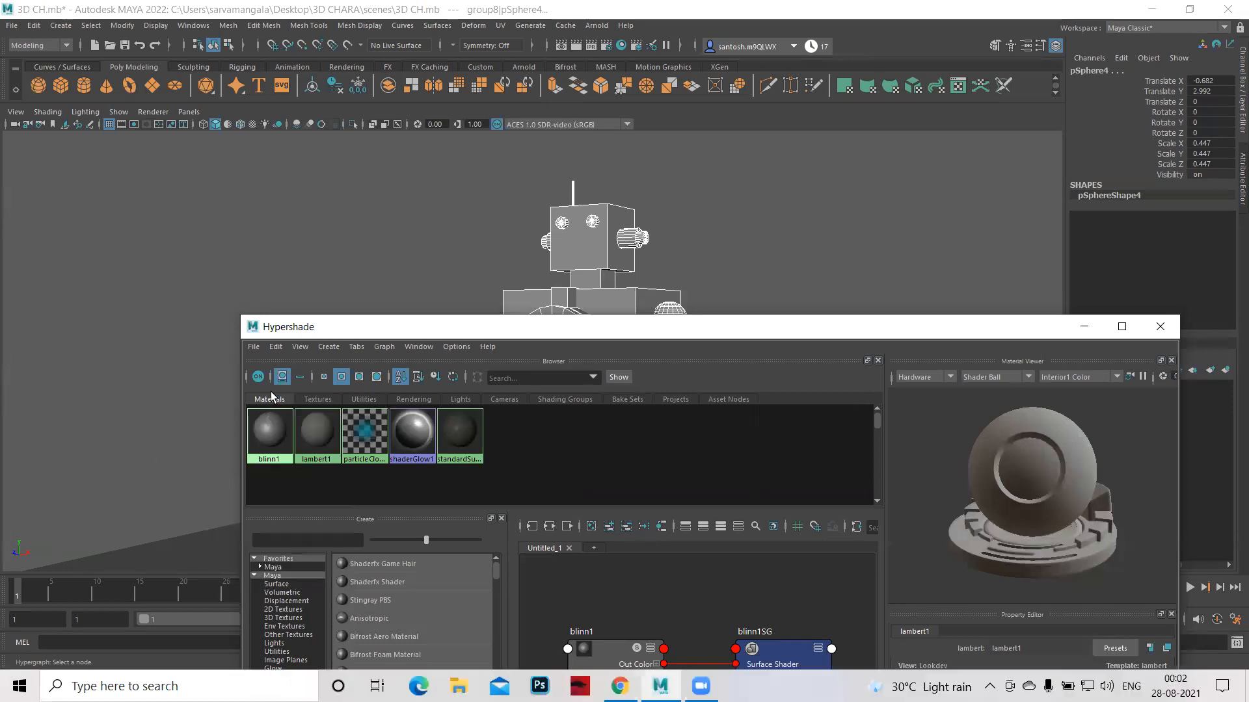
pyautogui.doubleClick(271, 430)
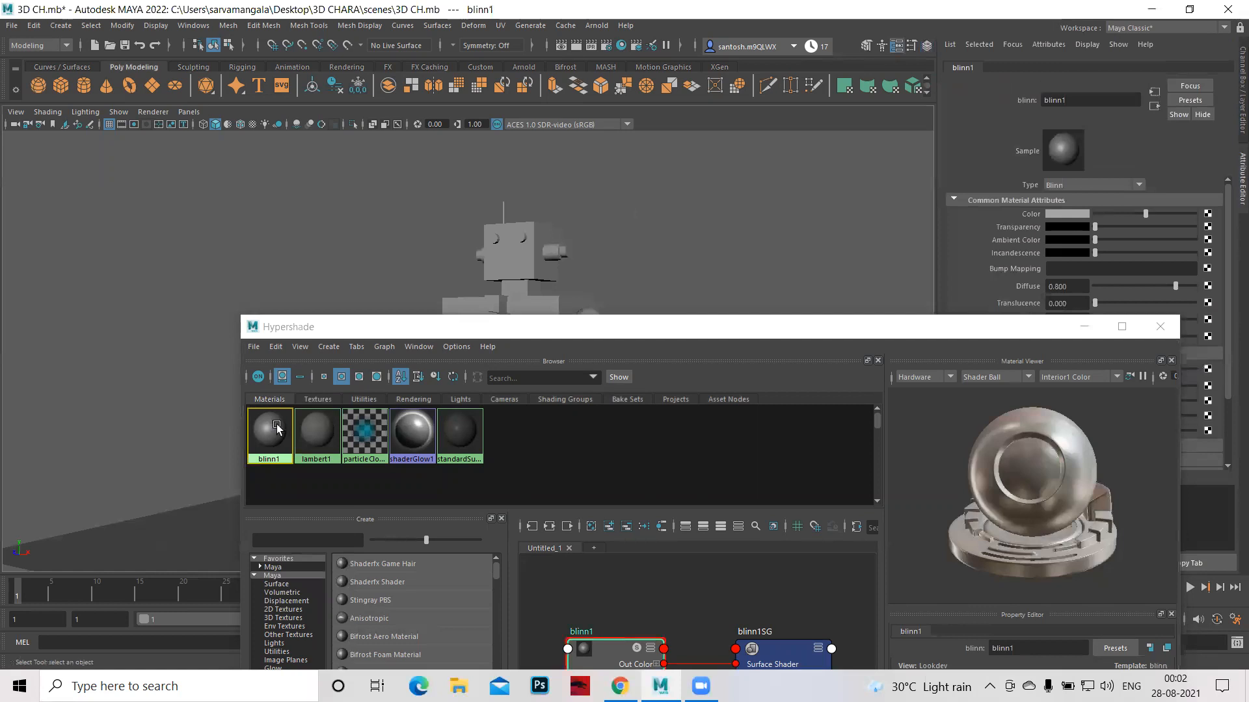
pyautogui.click(1084, 326)
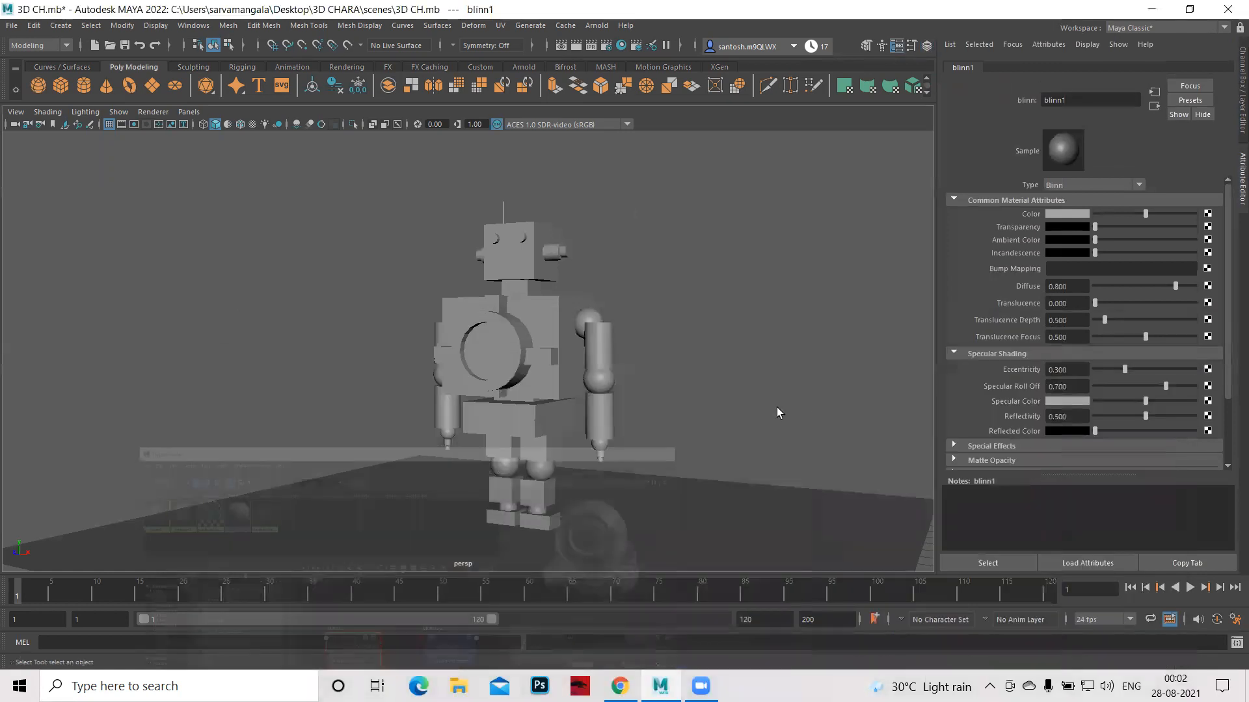
# Raise the Ambient Color of blinn1 slightly above black.
pyautogui.keyDown('alt'); pyautogui.moveTo(678, 421); pyautogui.dragTo(658, 436); pyautogui.keyUp('alt')
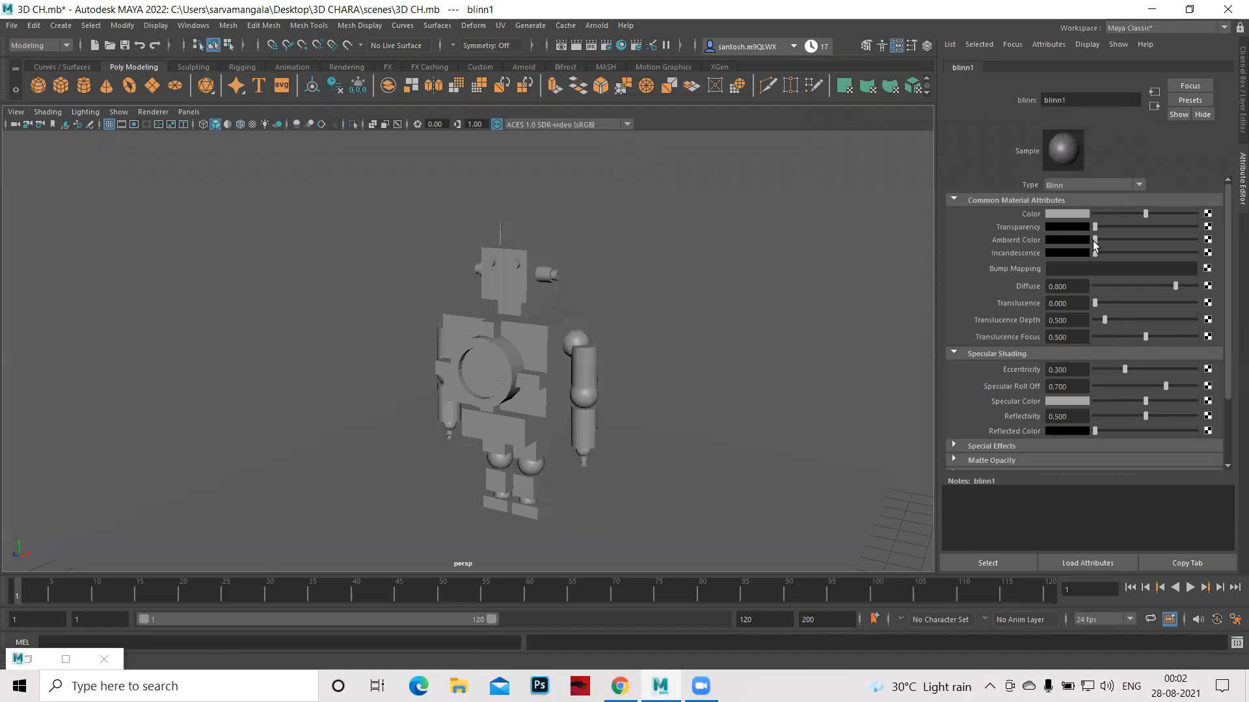
pyautogui.moveTo(1094, 239); pyautogui.dragTo(1106, 239)
pyautogui.keyDown('alt'); pyautogui.moveTo(592, 414); pyautogui.dragTo(1073, 217); pyautogui.keyUp('alt')
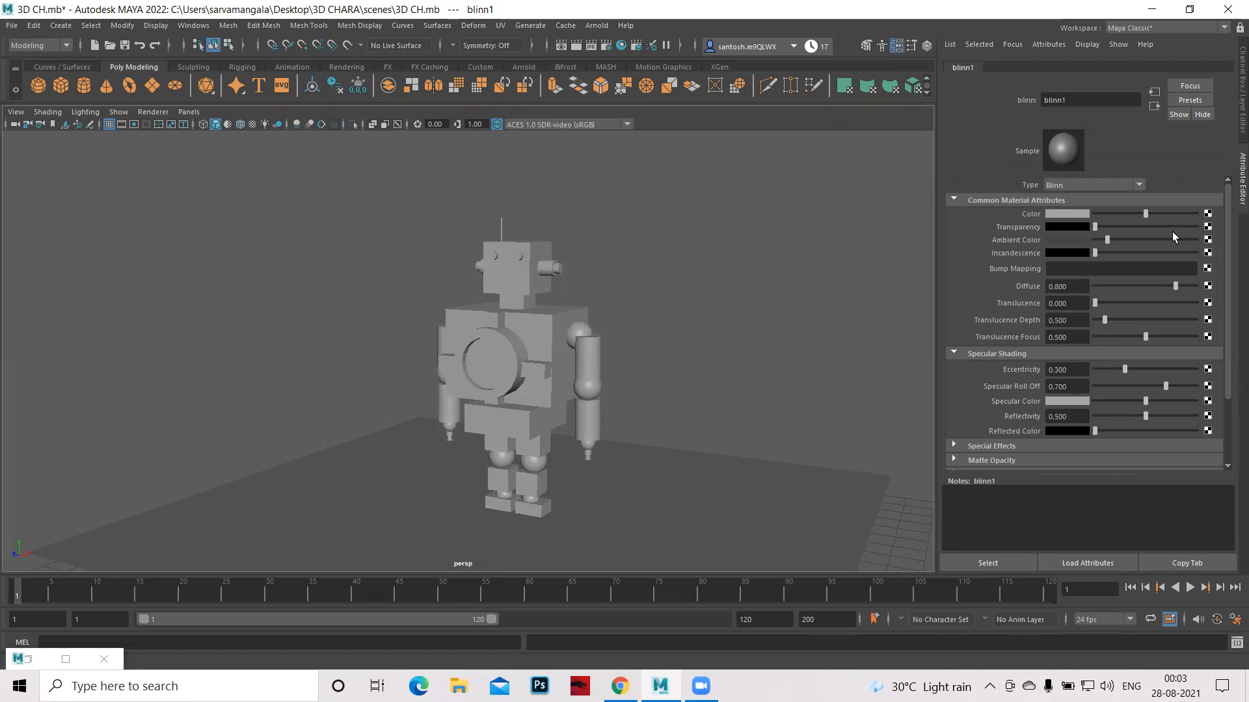
pyautogui.click(1208, 215)
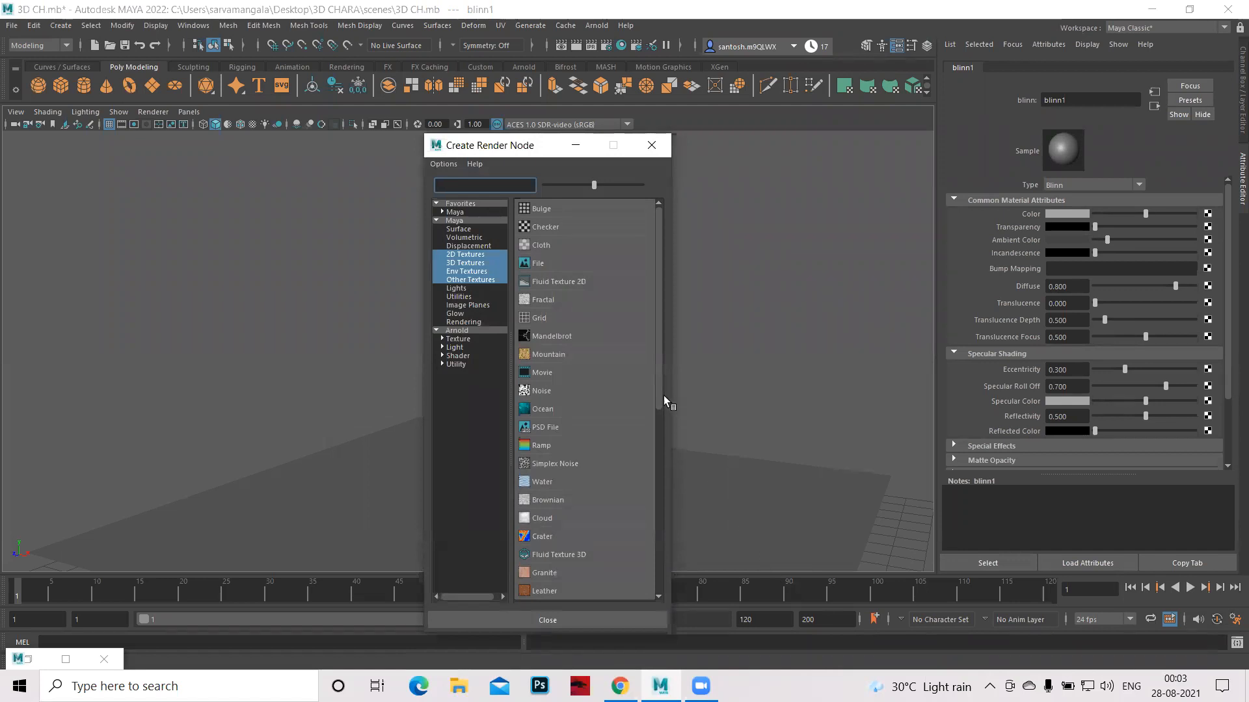
pyautogui.moveTo(659, 392); pyautogui.dragTo(704, 367)
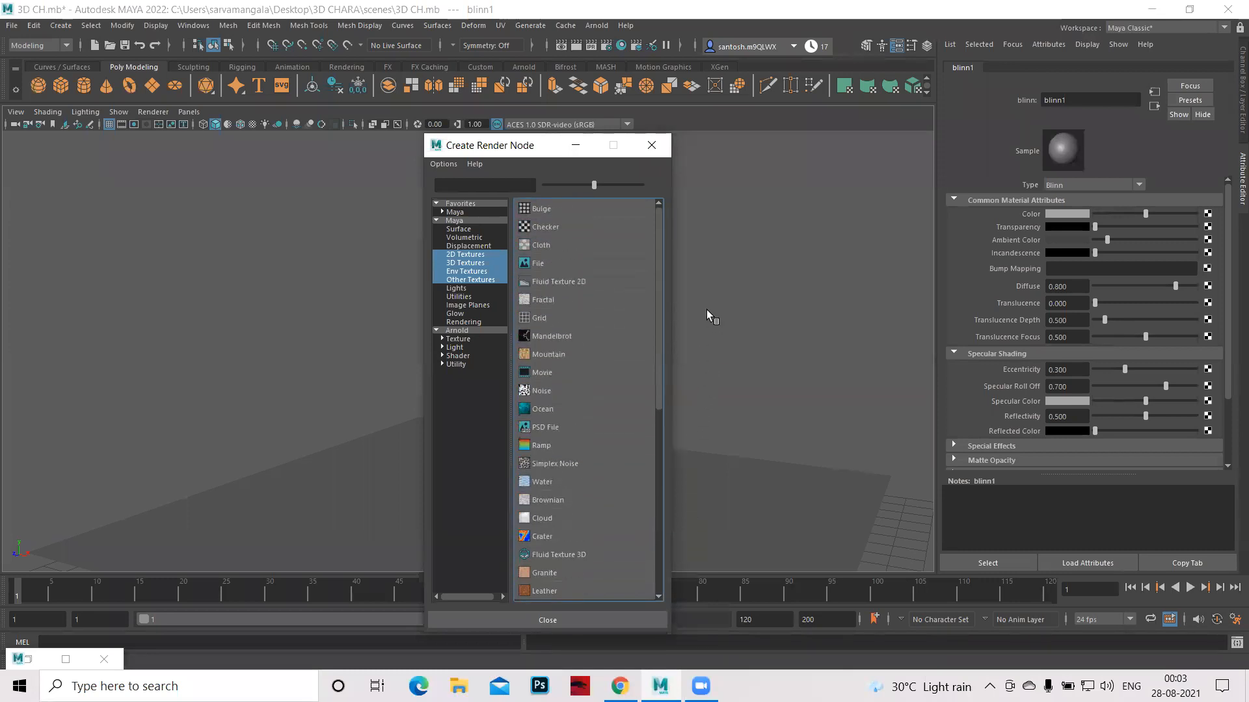
pyautogui.click(663, 148)
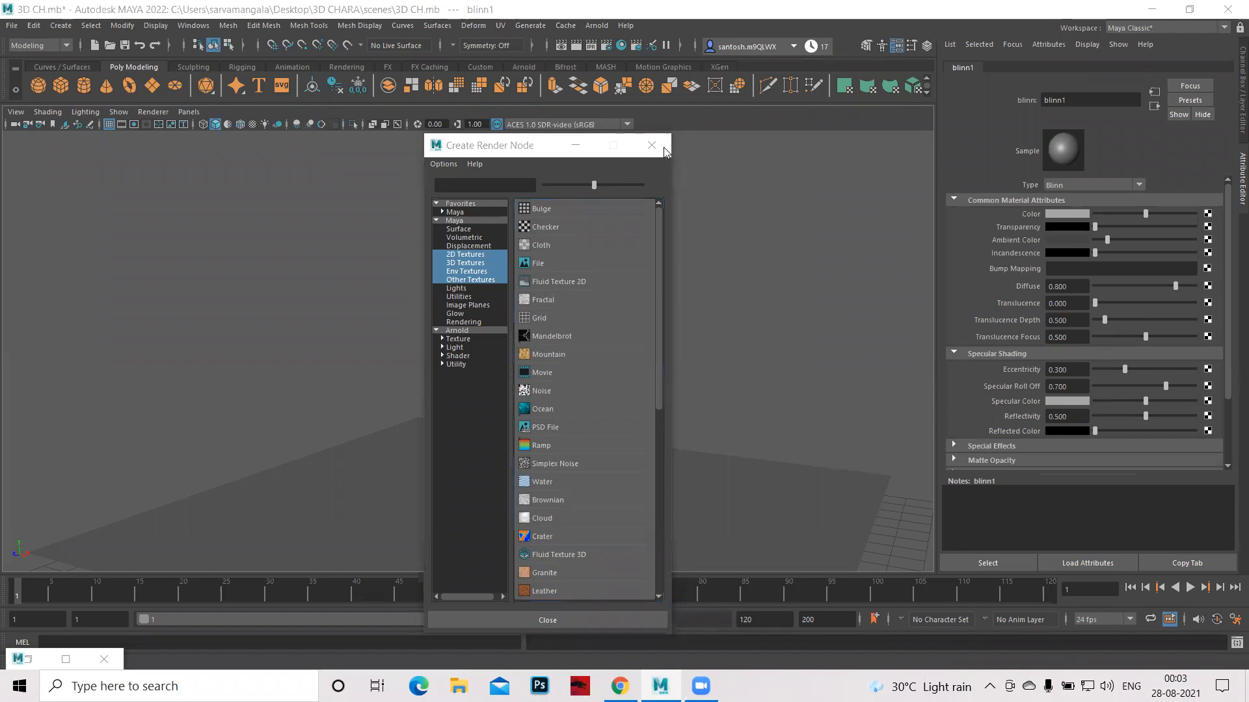
pyautogui.click(663, 147)
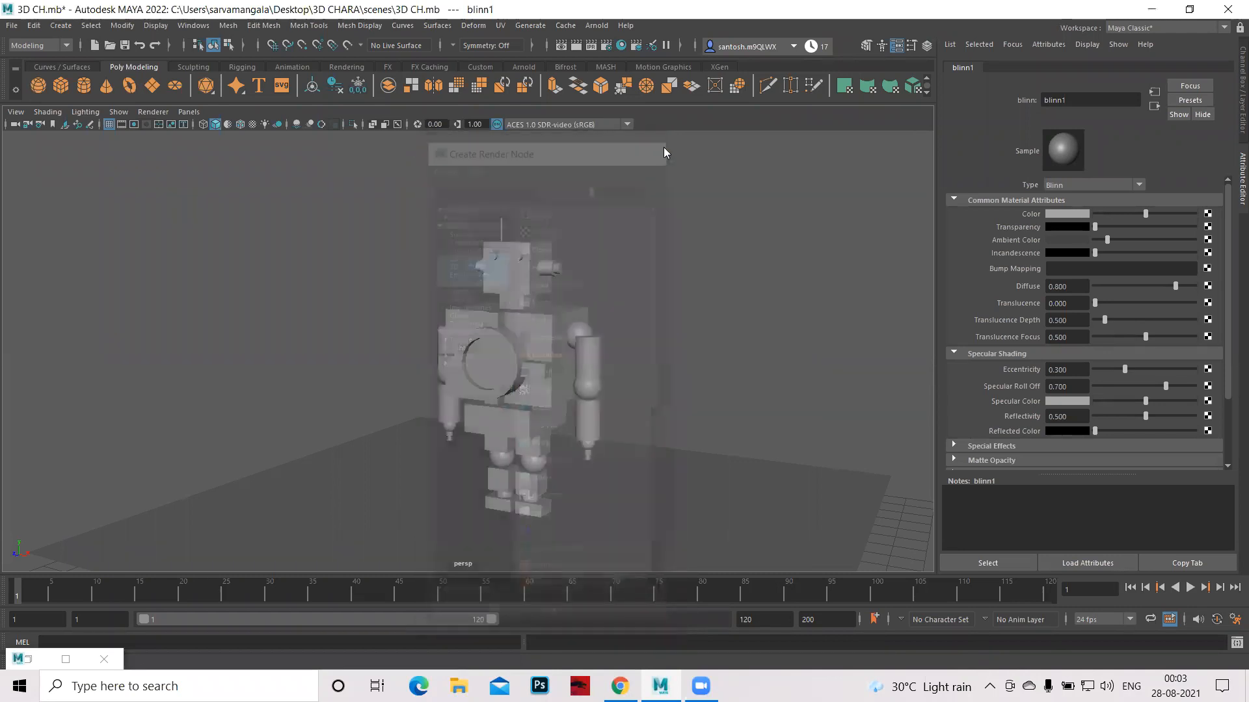
# Set the blinn1 colour to a muted red with hue 360, saturation about 0.506 and value about 0.507.
pyautogui.click(1057, 214)
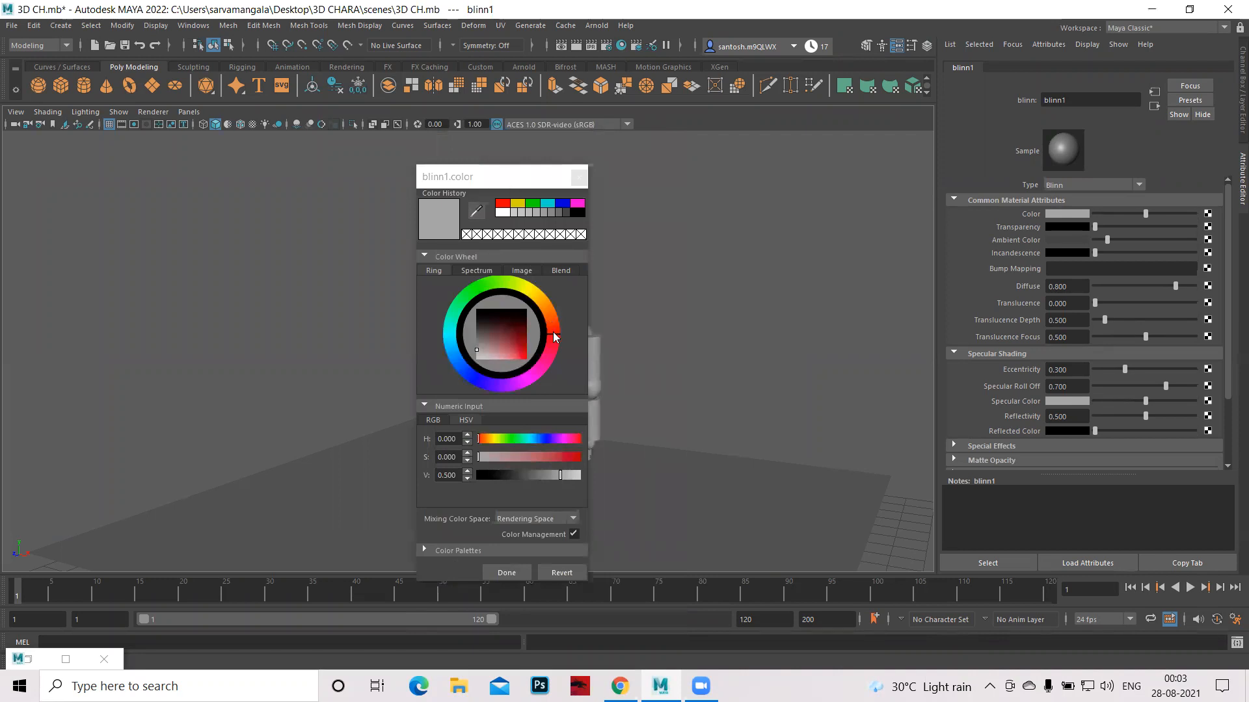
pyautogui.click(560, 456)
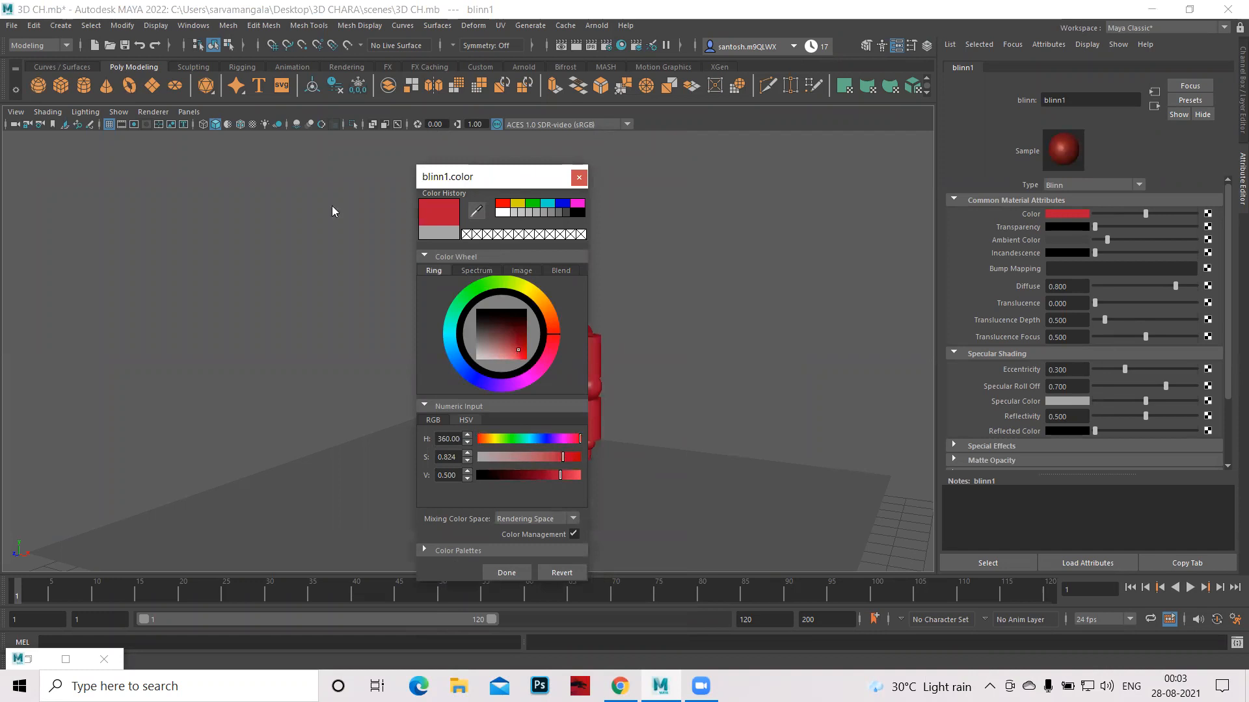
pyautogui.moveTo(498, 178); pyautogui.dragTo(323, 146)
pyautogui.click(370, 425)
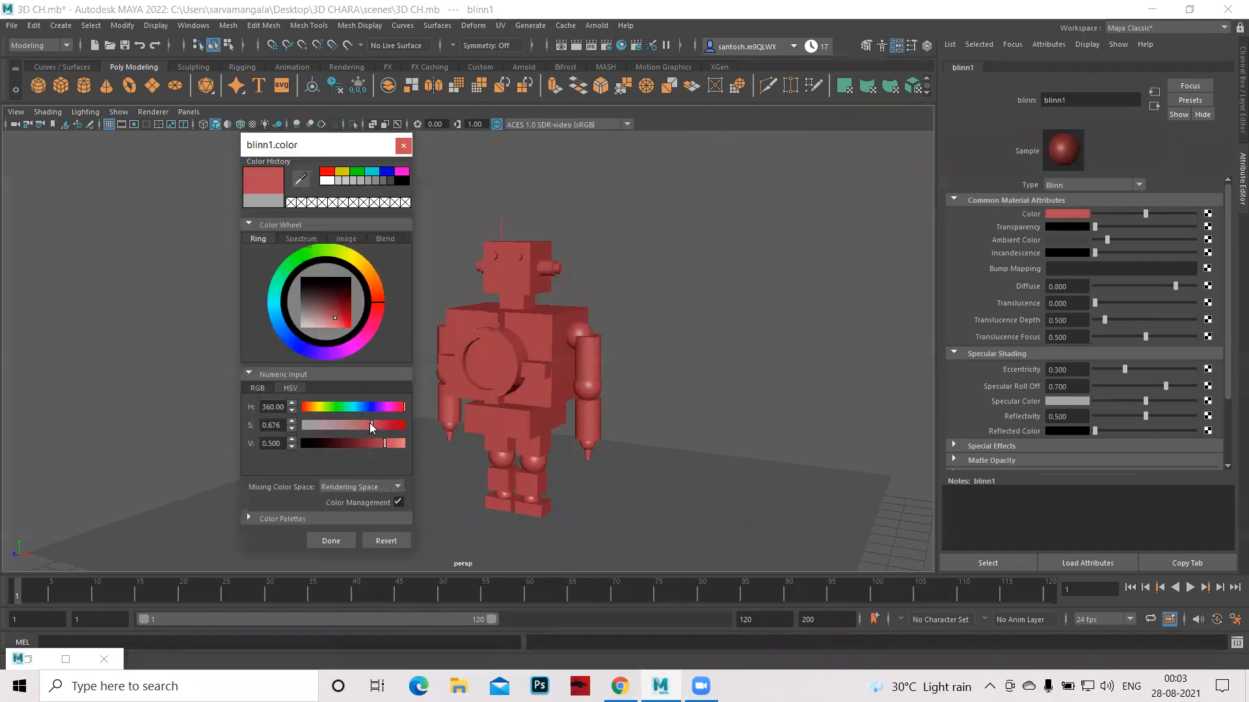
pyautogui.moveTo(366, 426); pyautogui.dragTo(363, 424)
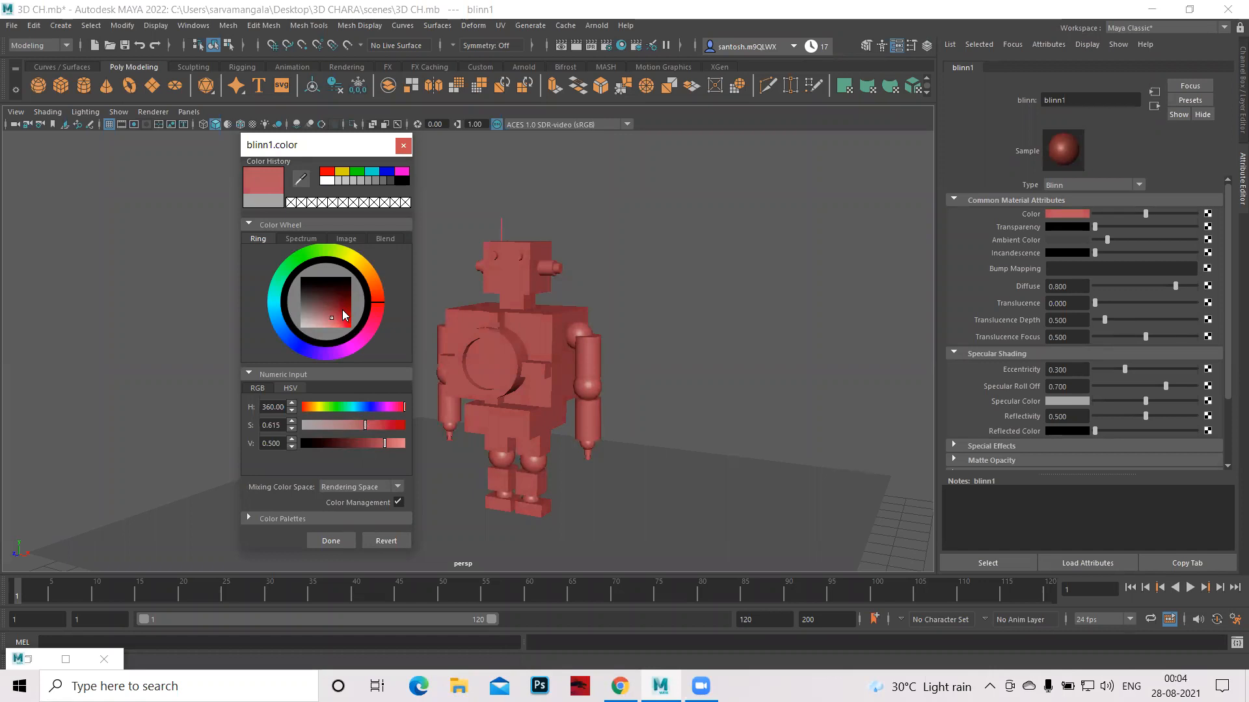
pyautogui.moveTo(330, 318); pyautogui.dragTo(326, 319)
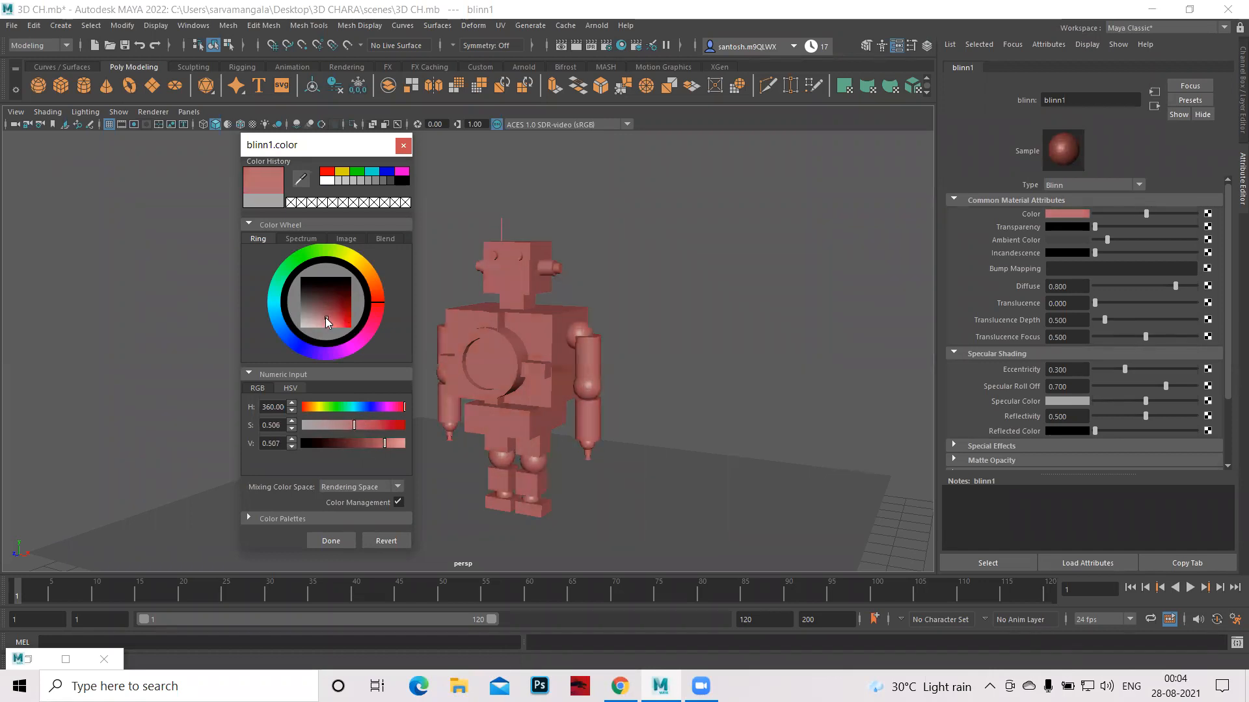
pyautogui.click(339, 541)
pyautogui.keyDown('alt'); pyautogui.moveTo(669, 409); pyautogui.dragTo(633, 517); pyautogui.keyUp('alt')
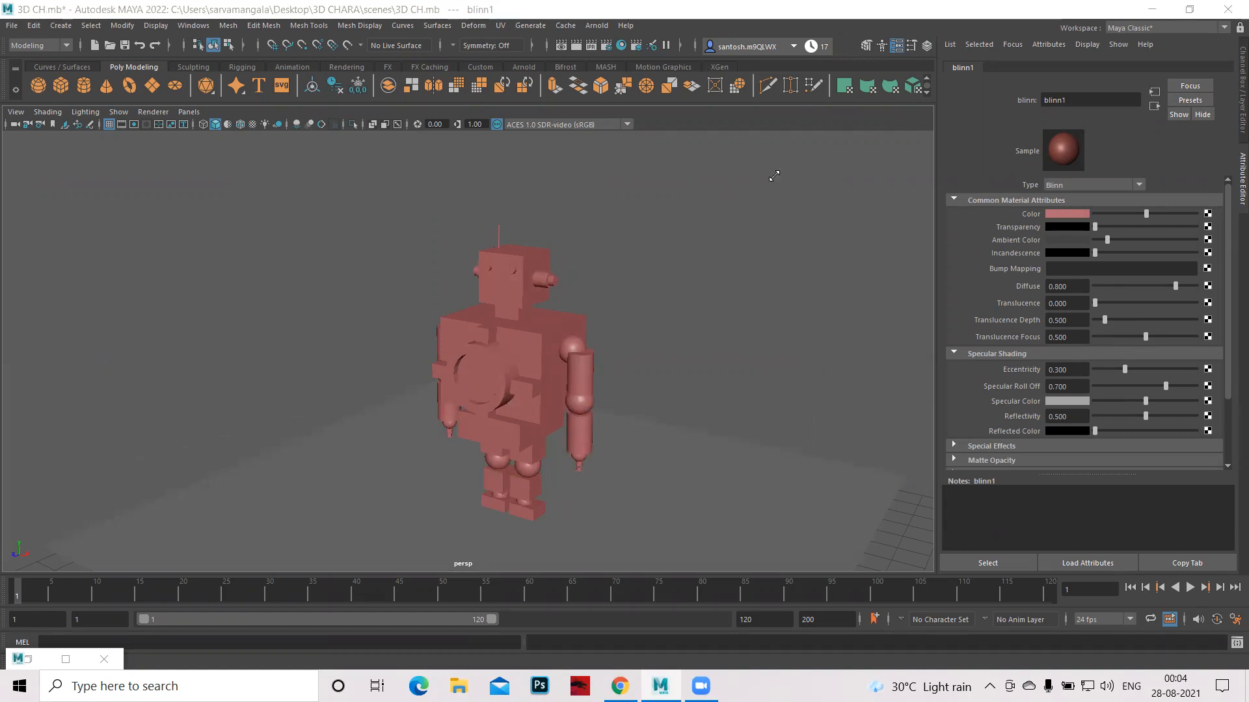
pyautogui.moveTo(733, 406)
pyautogui.keyDown('alt'); pyautogui.mouseDown()
pyautogui.moveTo(725, 384)
pyautogui.moveTo(744, 396)
pyautogui.mouseUp(); pyautogui.keyUp('alt')
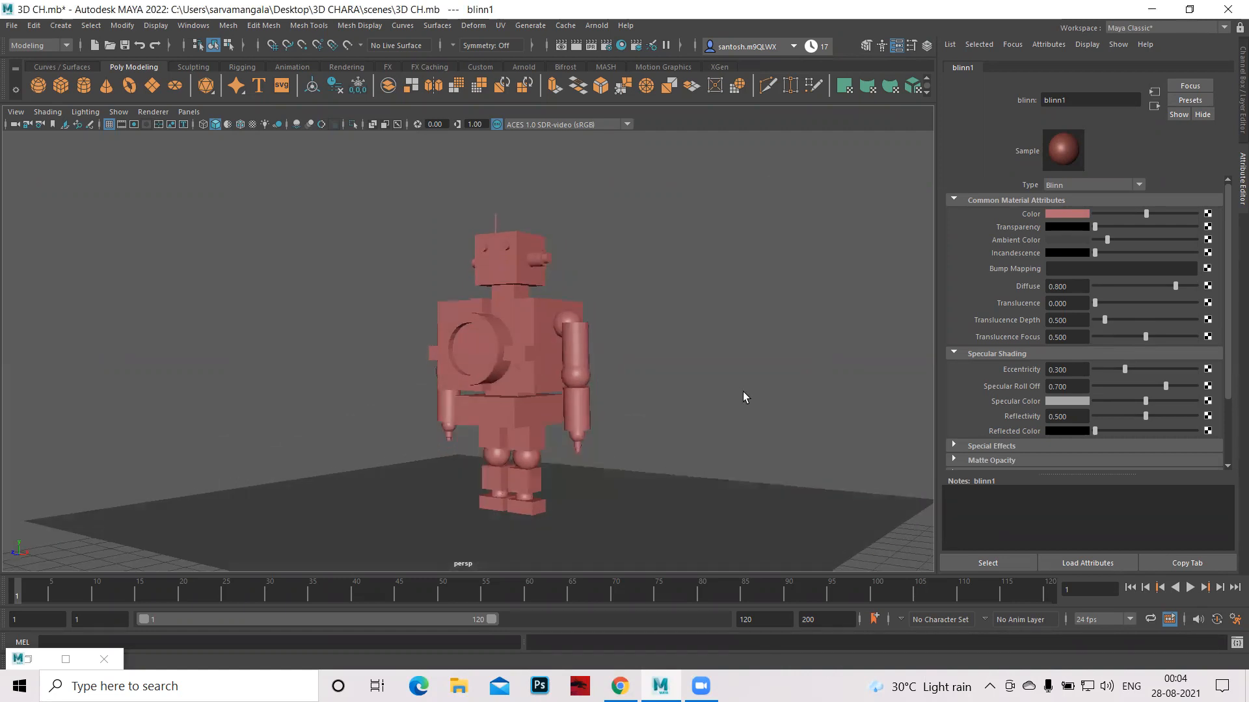
pyautogui.keyDown('alt'); pyautogui.moveTo(566, 431); pyautogui.dragTo(694, 442); pyautogui.keyUp('alt')
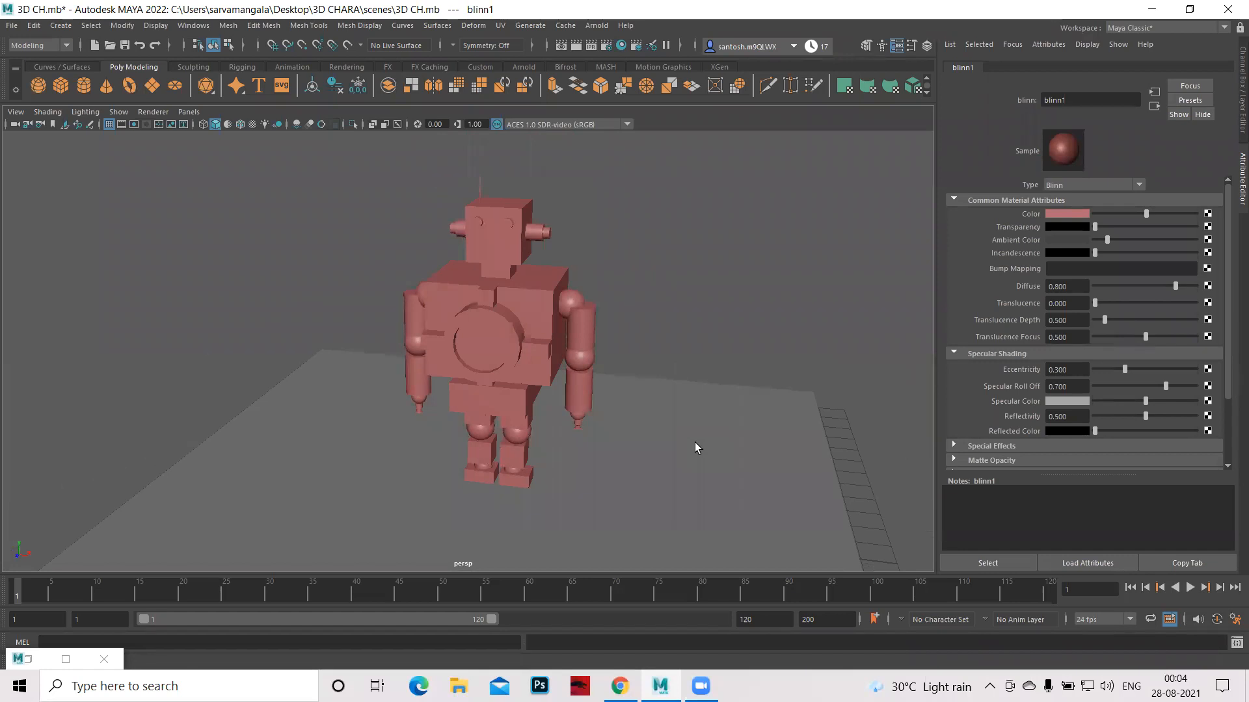
pyautogui.press('super')
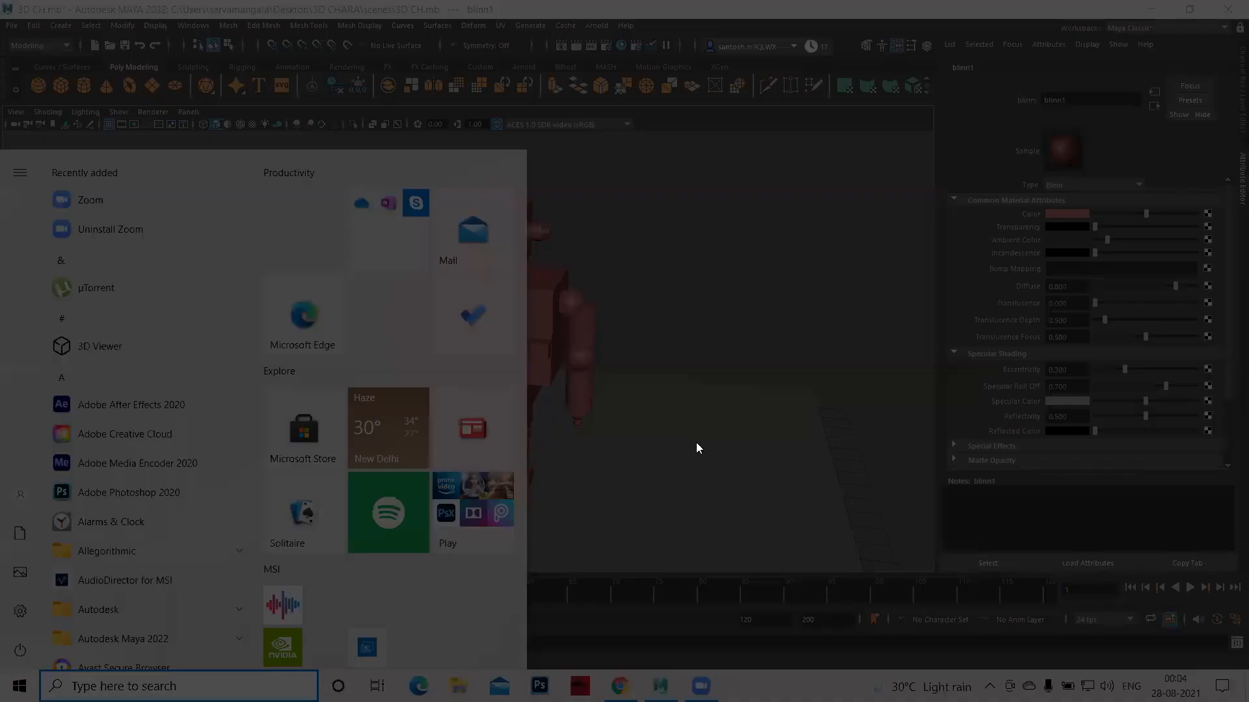
pyautogui.click(724, 315)
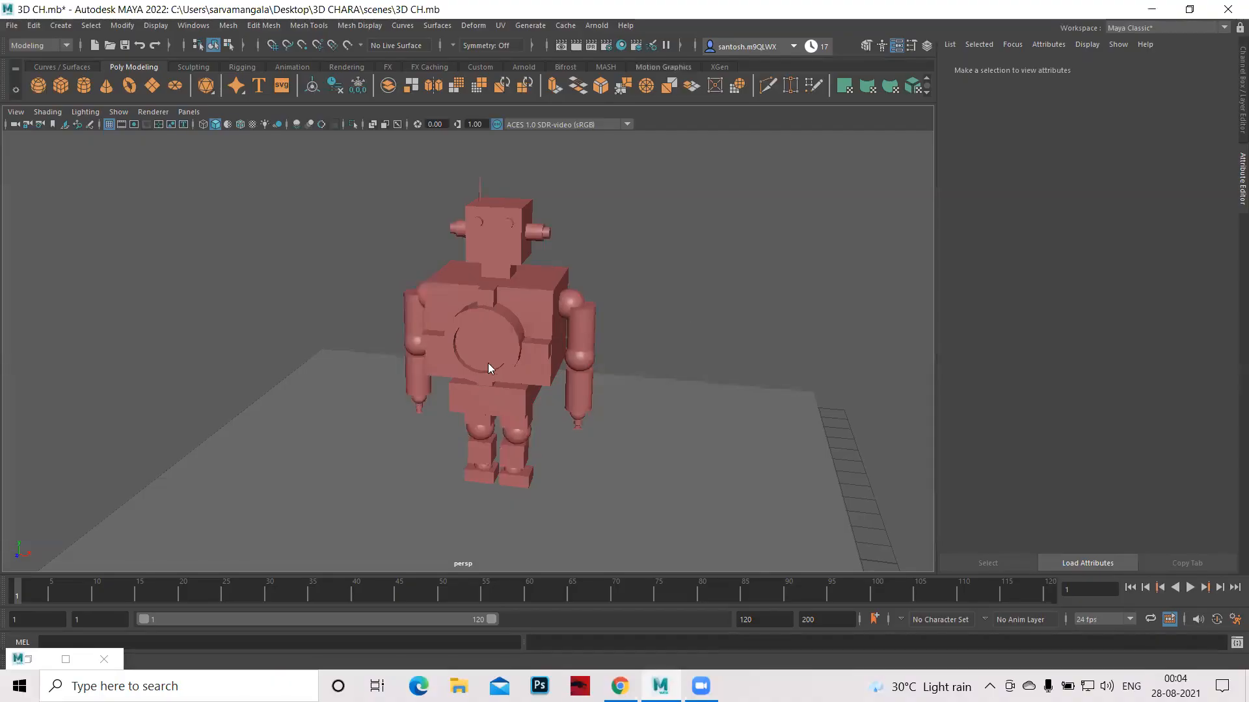
# Reload the blinn1 material's attributes from the Hypershade and lower its Diffuse to about 0.740.
pyautogui.click(29, 660)
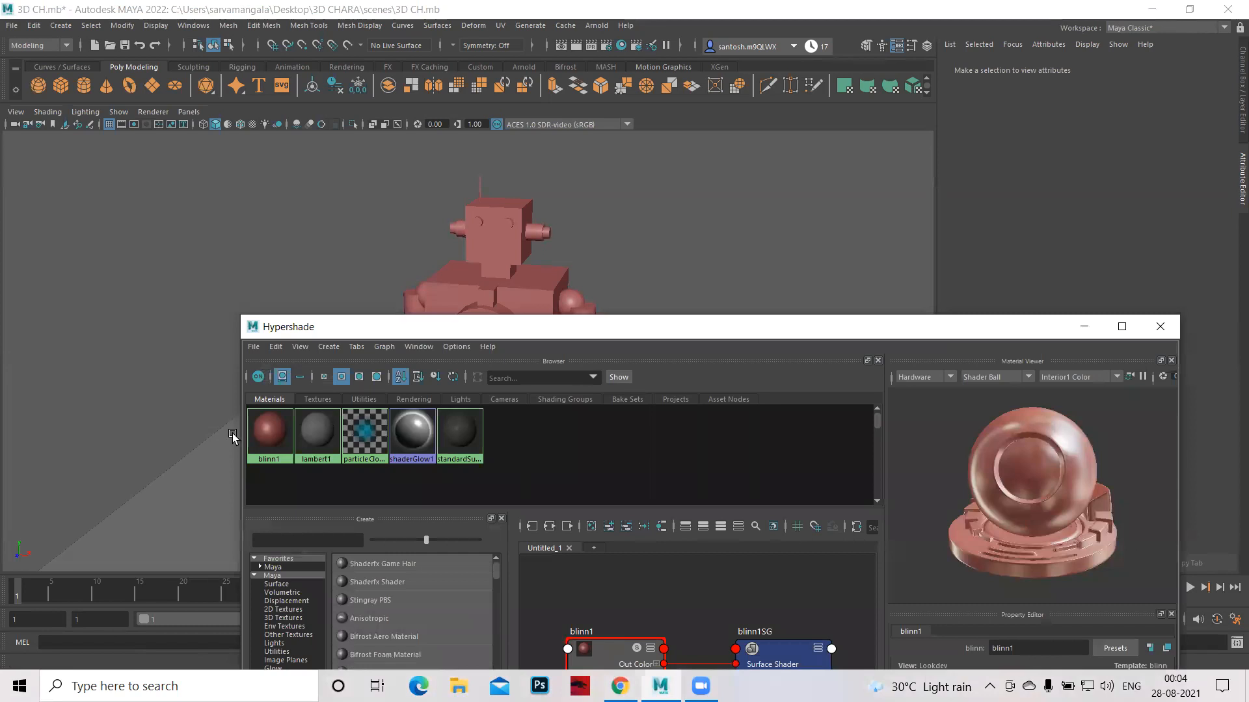
pyautogui.click(1238, 189)
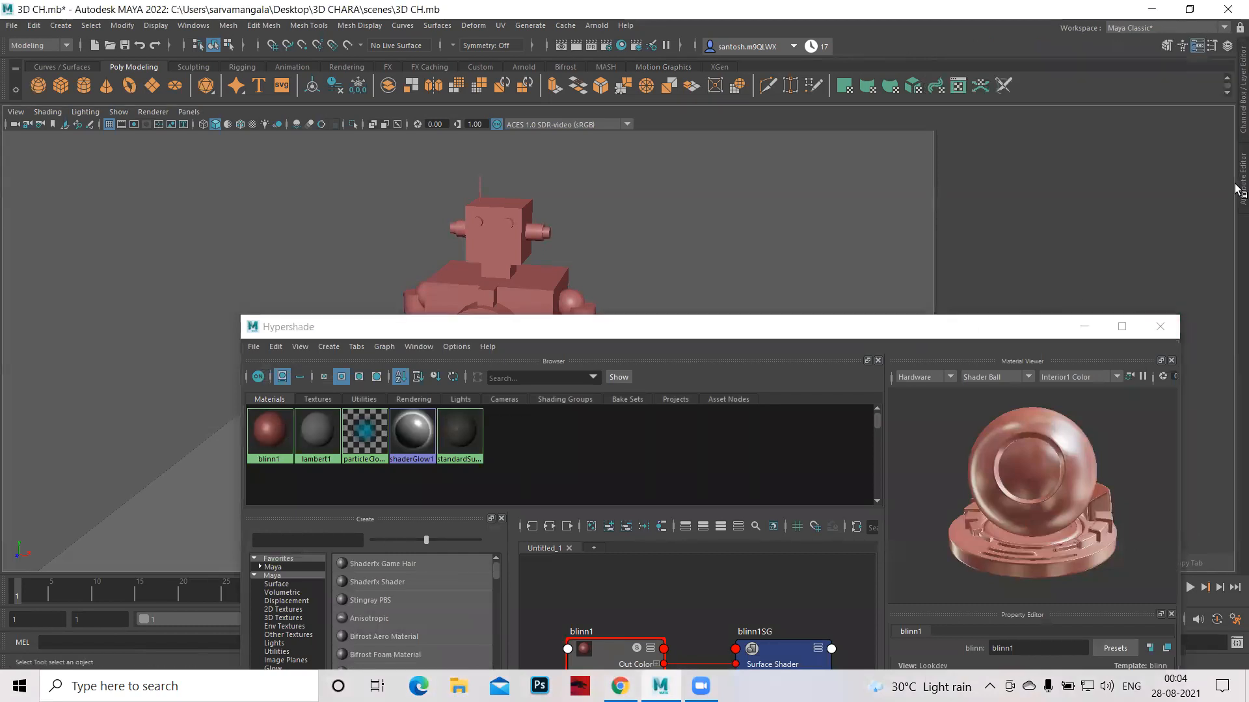
pyautogui.click(1238, 189)
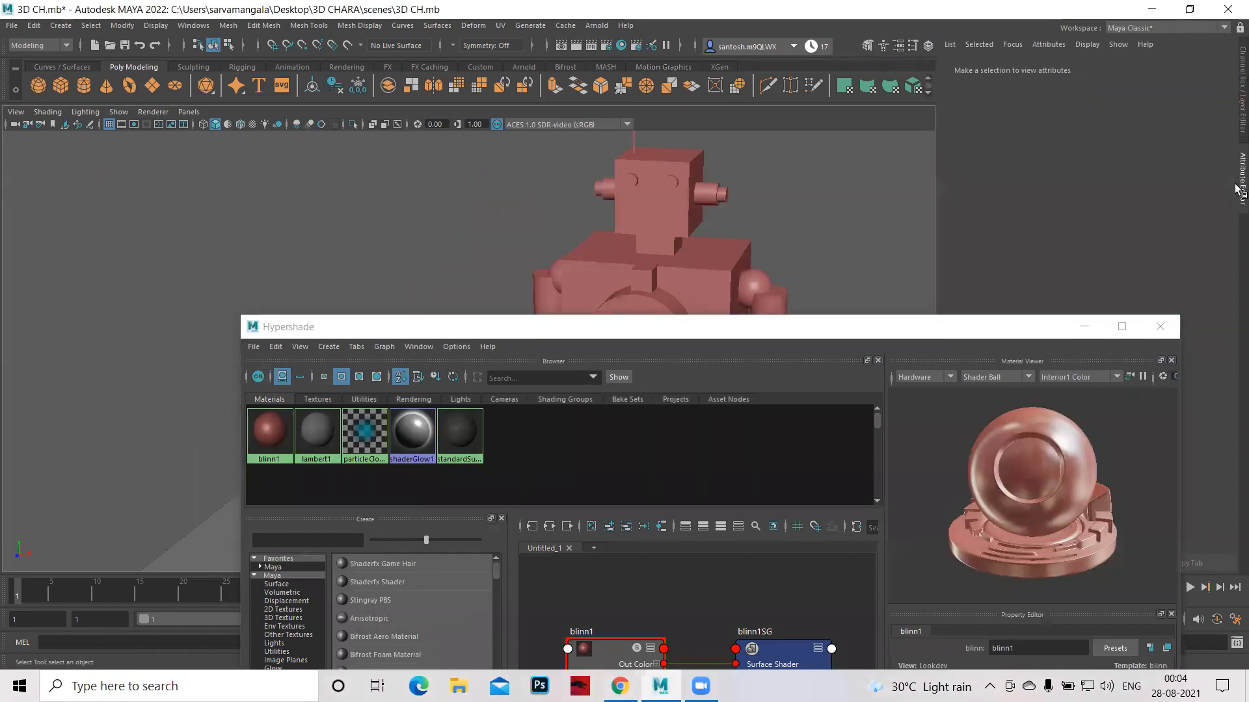
pyautogui.click(255, 437)
pyautogui.click(1082, 327)
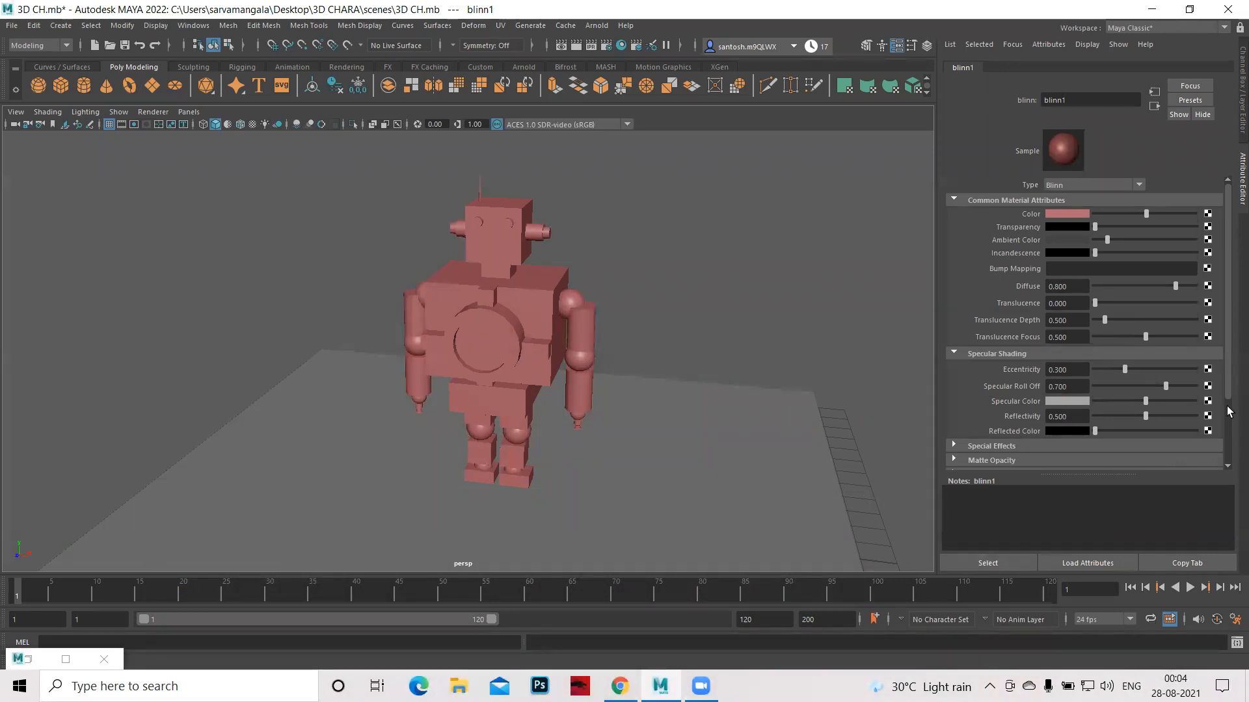
pyautogui.moveTo(1175, 287)
pyautogui.mouseDown()
pyautogui.moveTo(1149, 292)
pyautogui.moveTo(1177, 286)
pyautogui.moveTo(1158, 286)
pyautogui.moveTo(1167, 291)
pyautogui.mouseUp()
pyautogui.moveTo(640, 477)
pyautogui.keyDown('alt'); pyautogui.mouseDown()
pyautogui.moveTo(564, 480)
pyautogui.moveTo(635, 487)
pyautogui.mouseUp(); pyautogui.keyUp('alt')
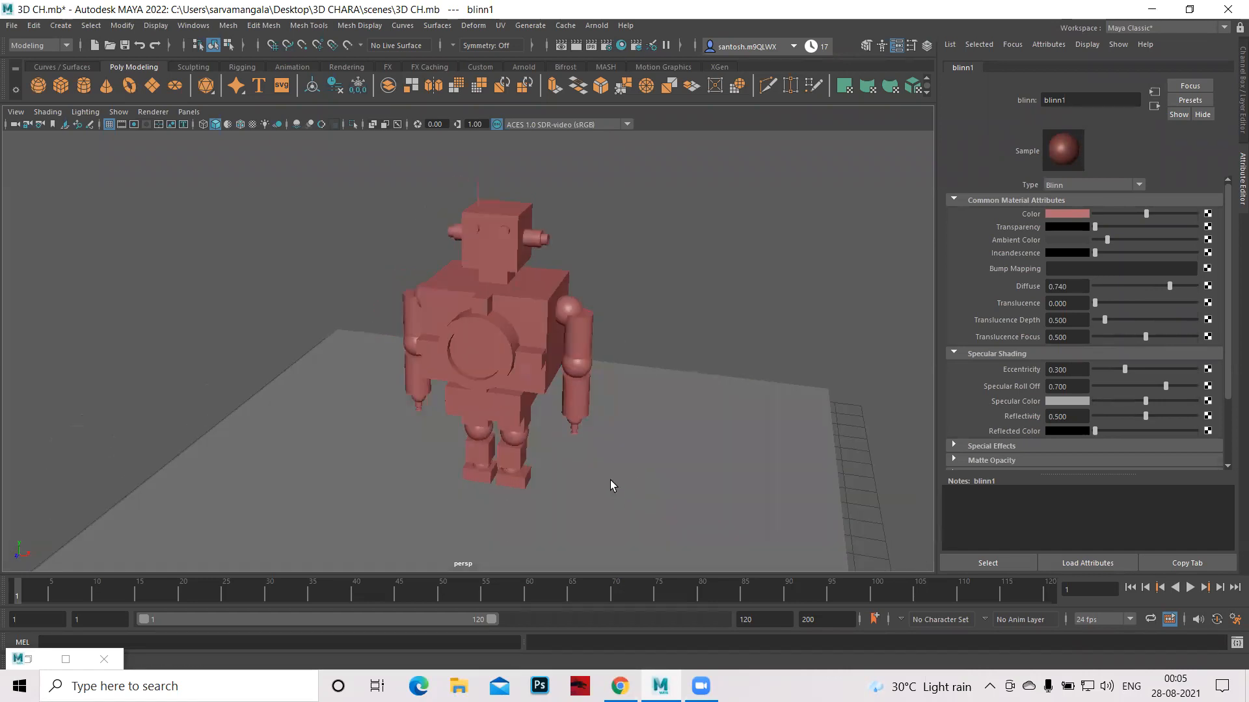
pyautogui.keyDown('alt'); pyautogui.moveTo(515, 495); pyautogui.dragTo(447, 484); pyautogui.keyUp('alt')
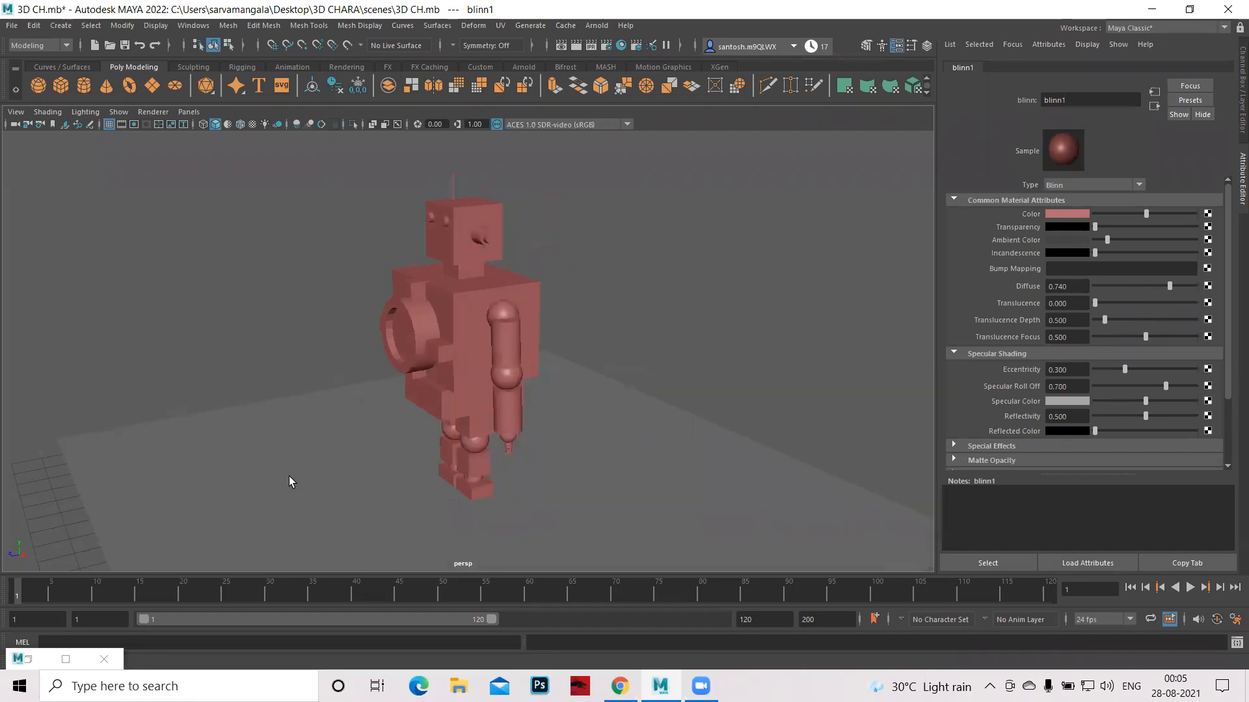
# Review the robot's colour and the remaining blinn1 attributes down through Specular Shading, and clear the selection.
pyautogui.keyDown('alt'); pyautogui.moveTo(215, 419); pyautogui.dragTo(273, 411); pyautogui.keyUp('alt')
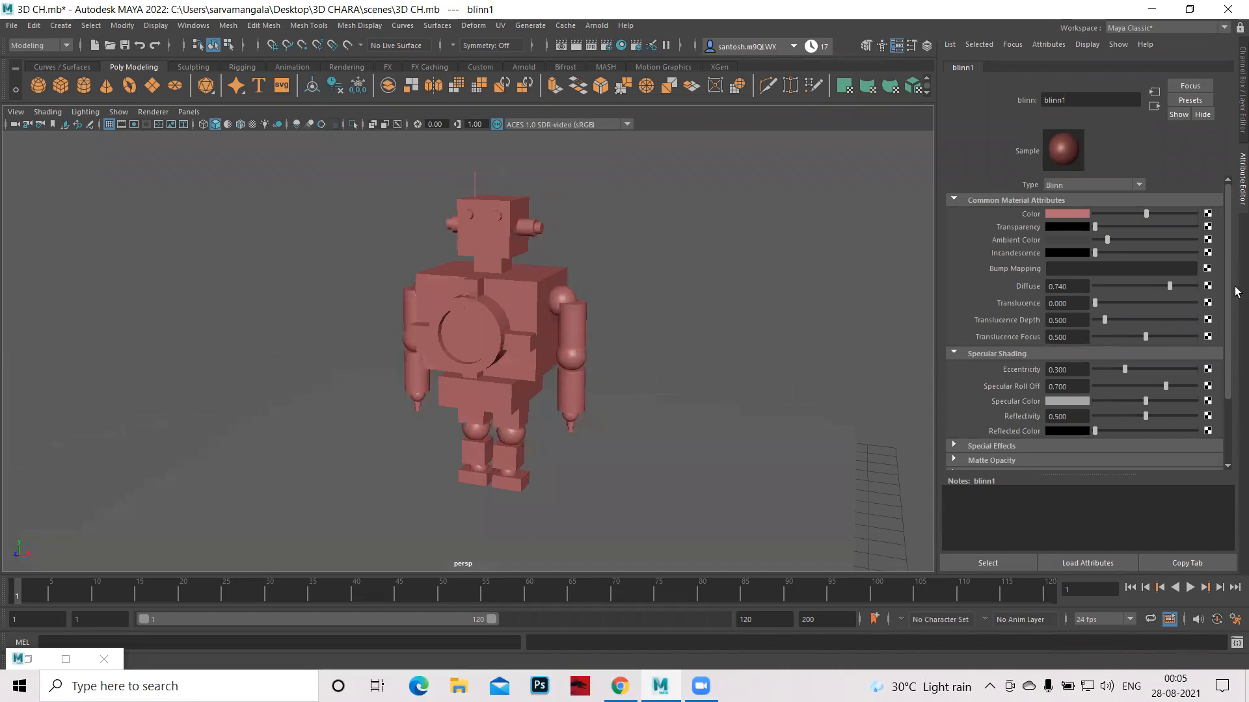
pyautogui.scroll(-2, 1236, 355)
pyautogui.scroll(-2, 1236, 356)
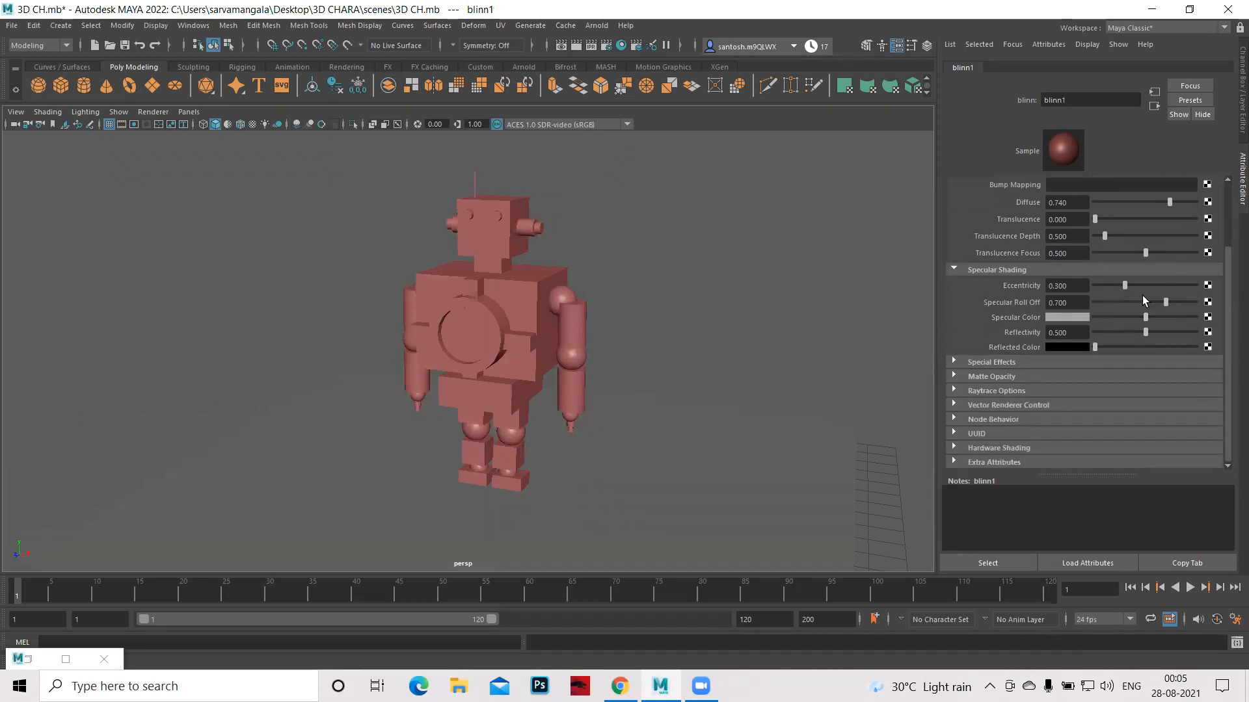
pyautogui.click(633, 42)
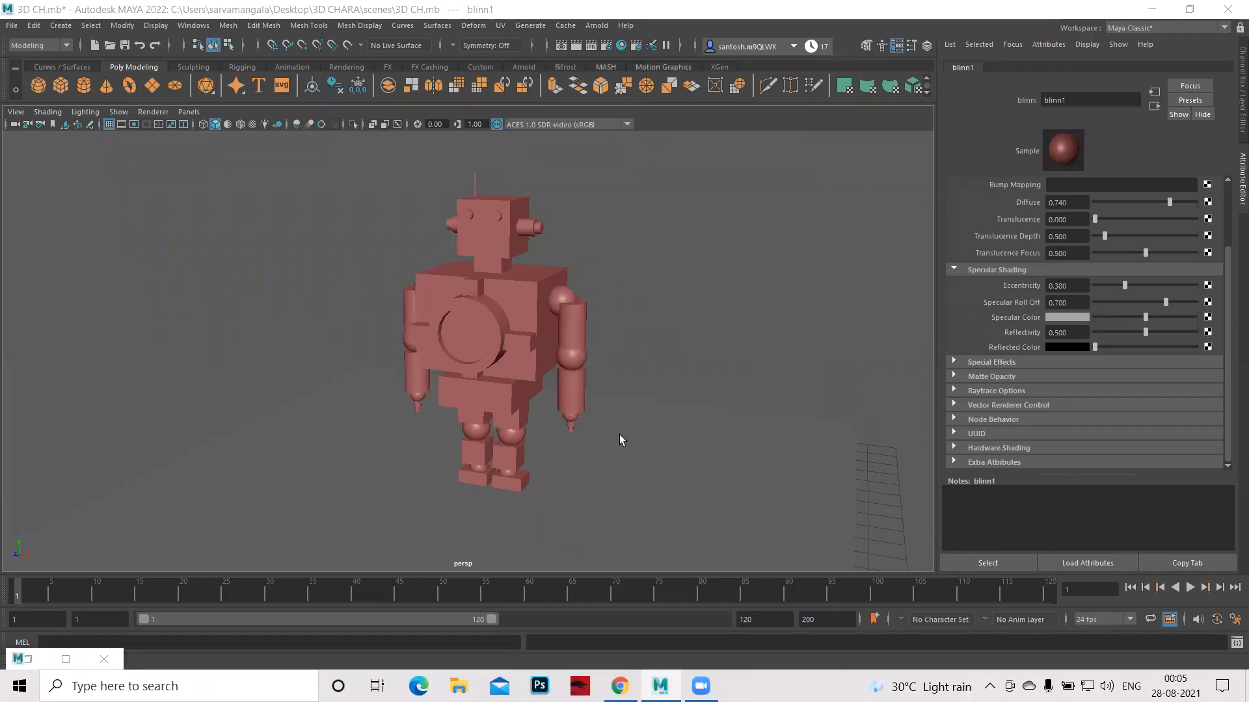
pyautogui.click(659, 341)
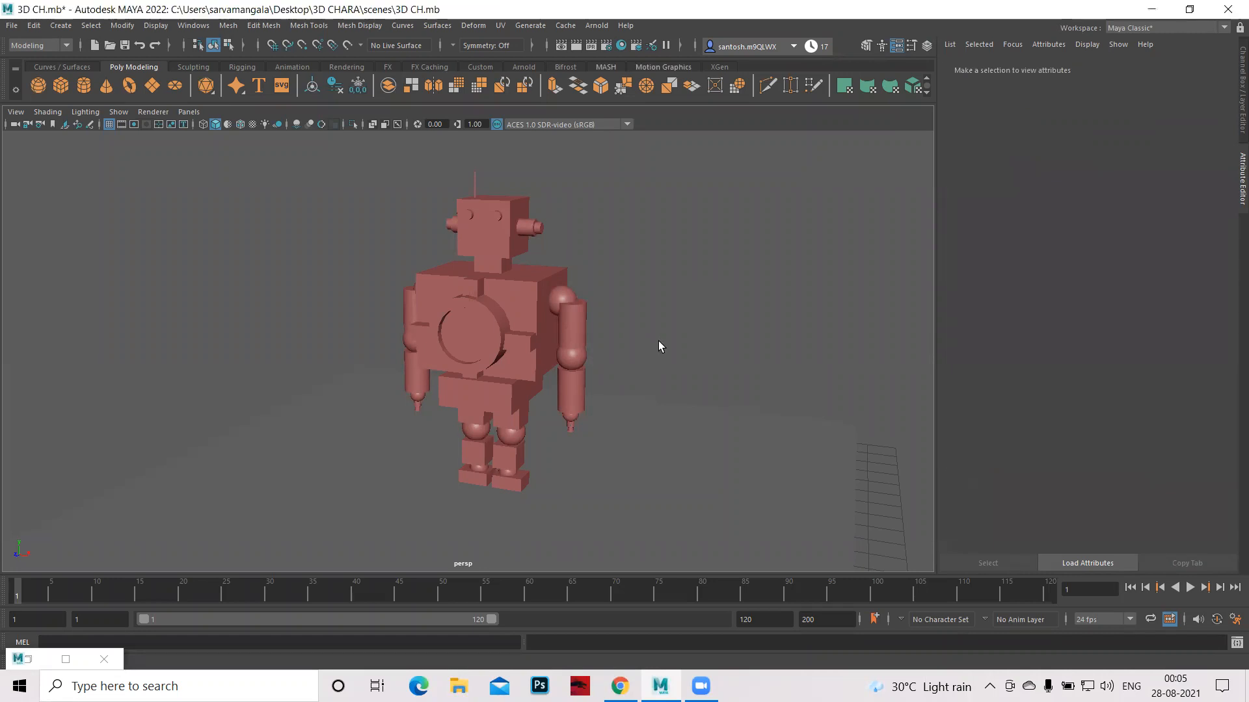
# Show the four-view layout and start importing an image as an image plane for the side view.
pyautogui.press('space')
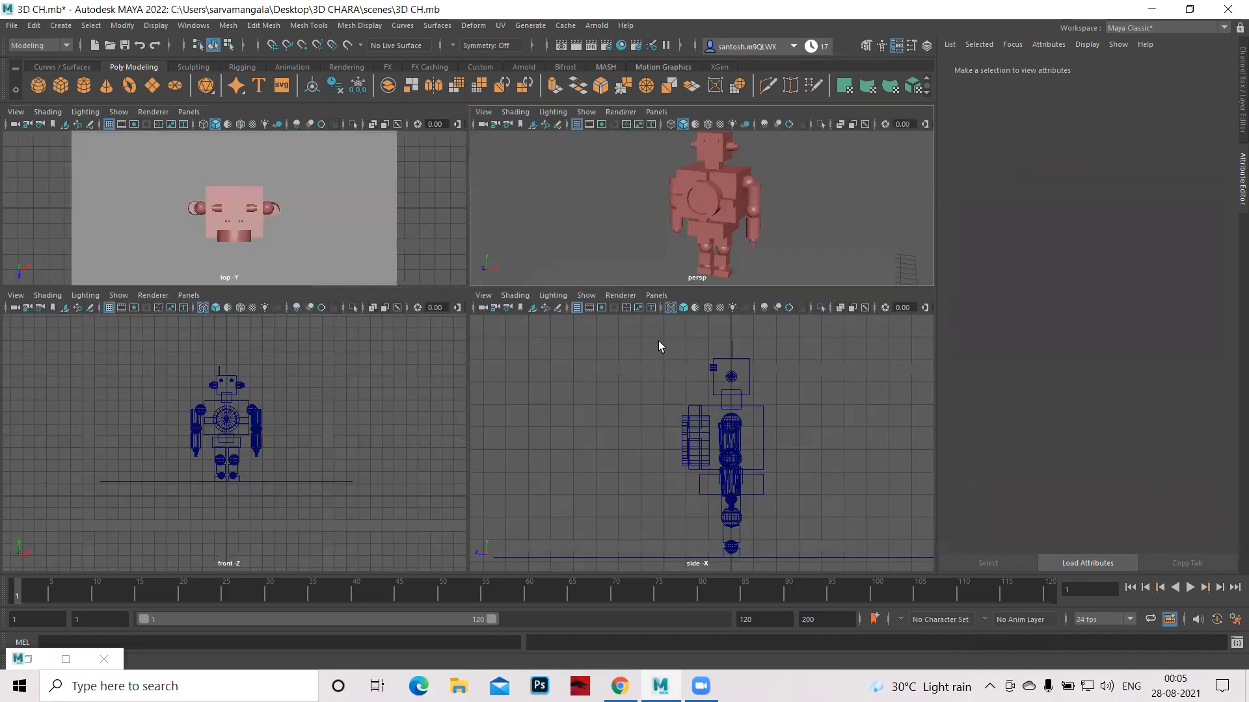
pyautogui.click(485, 297)
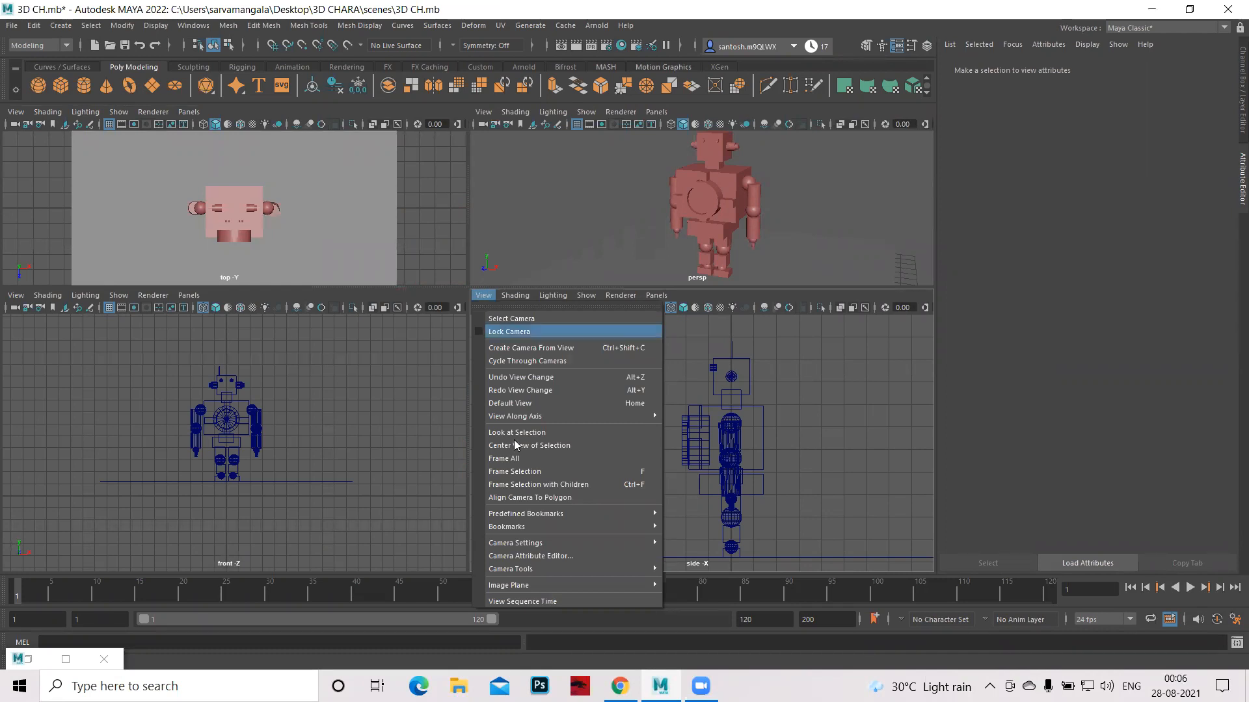
pyautogui.moveTo(586, 584)
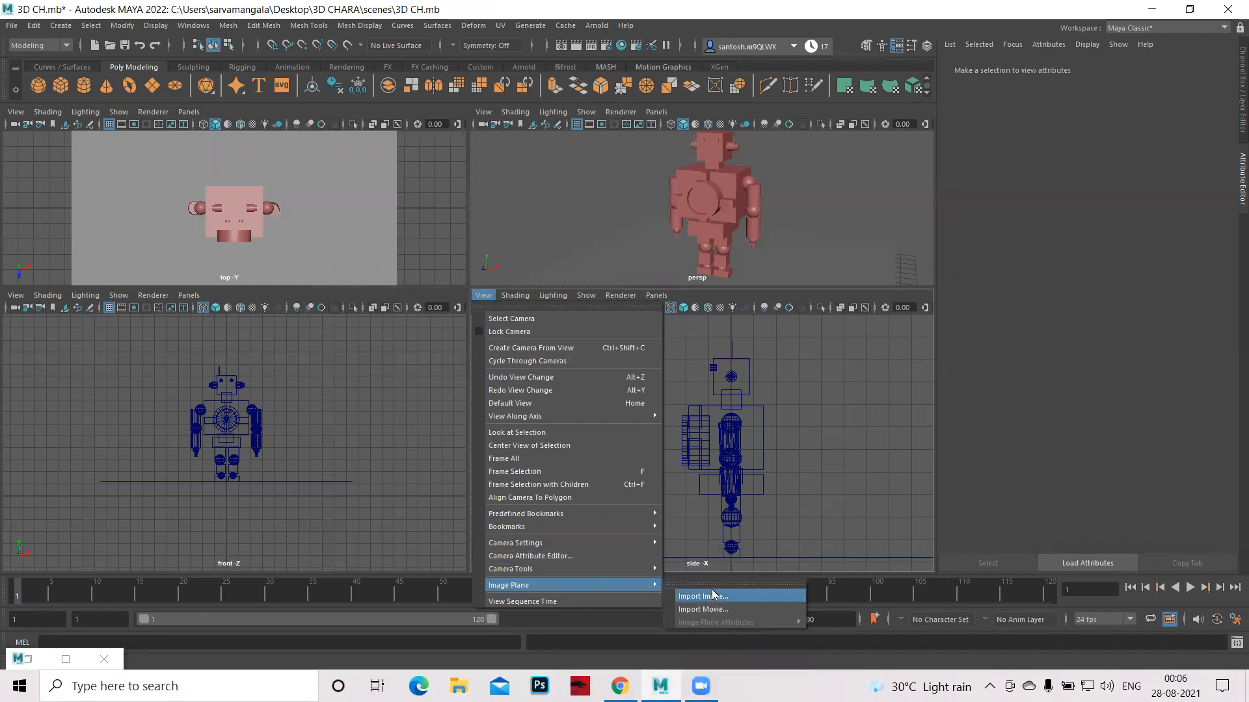
pyautogui.click(850, 467)
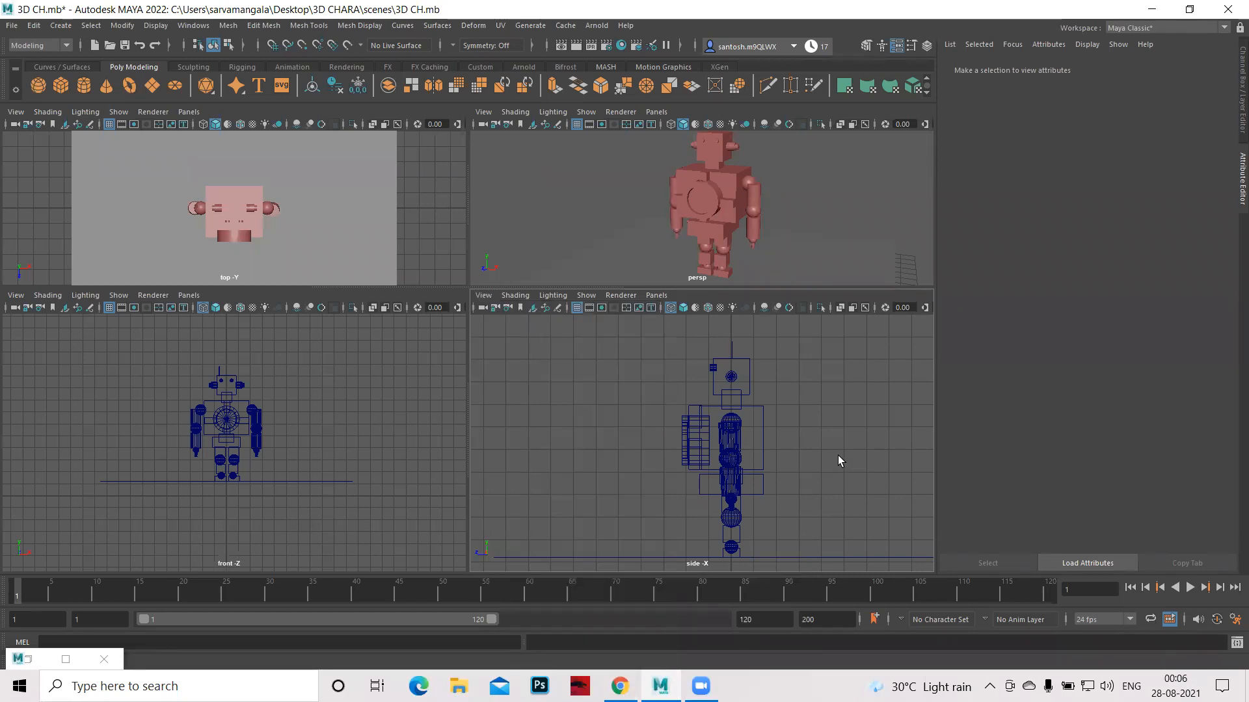
pyautogui.click(482, 294)
pyautogui.click(556, 502)
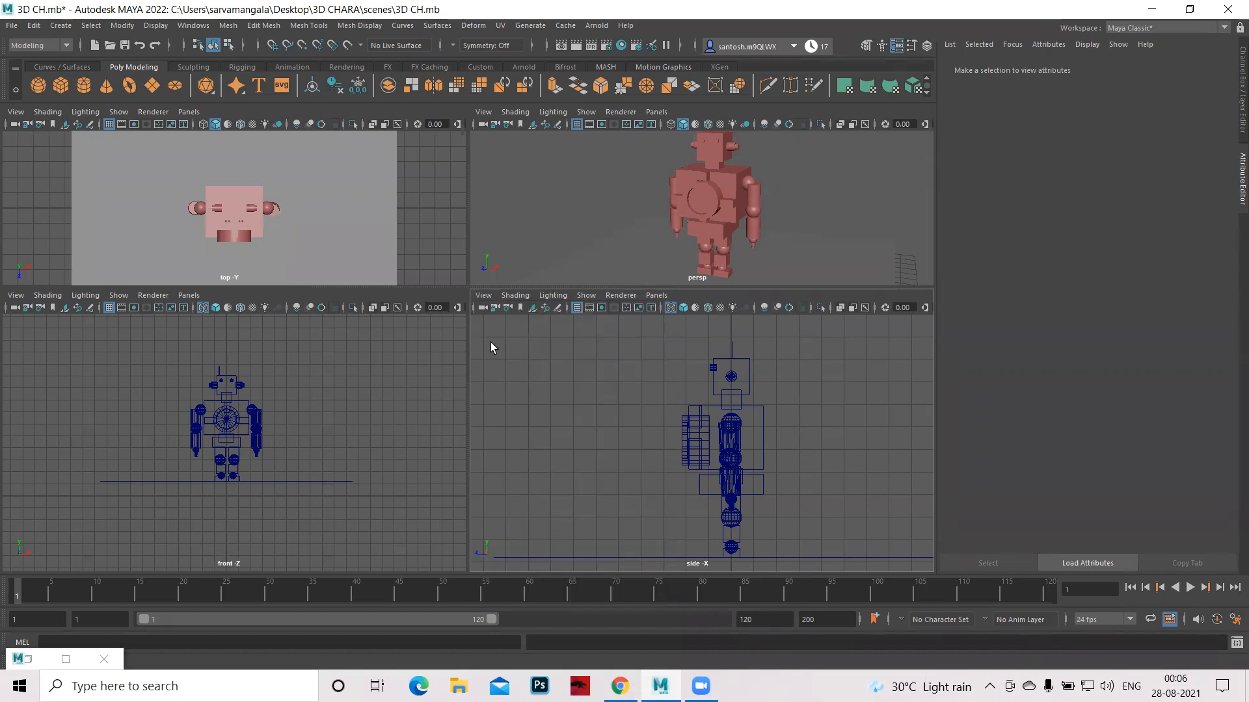
pyautogui.click(482, 296)
pyautogui.moveTo(530, 575)
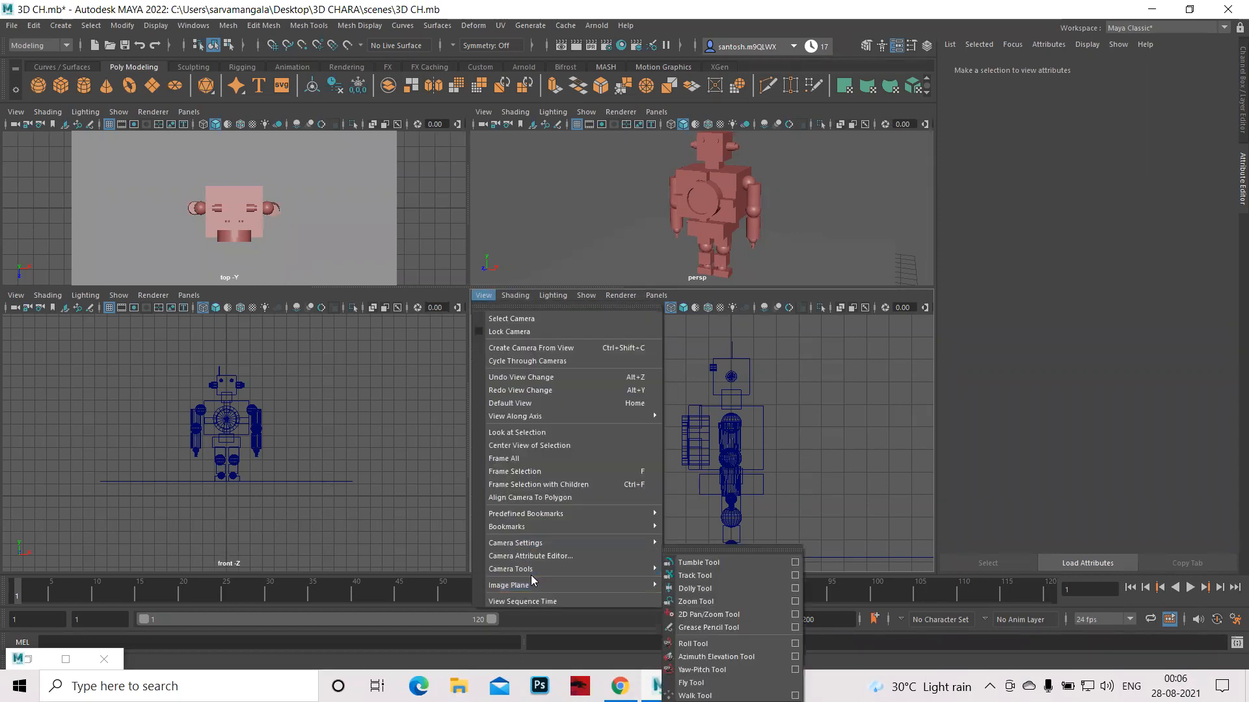
pyautogui.click(694, 581)
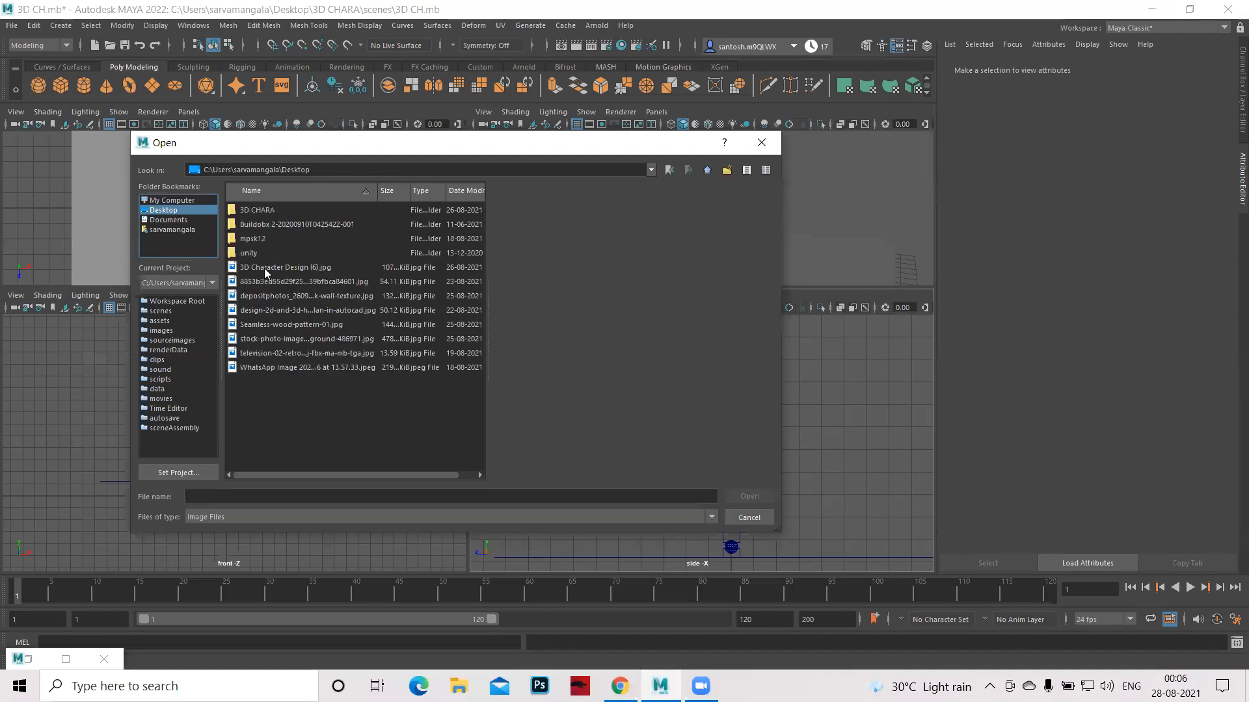
# Preview the Desktop images and import 3D Character Design (6).jpg as the side view's image plane.
pyautogui.click(273, 268)
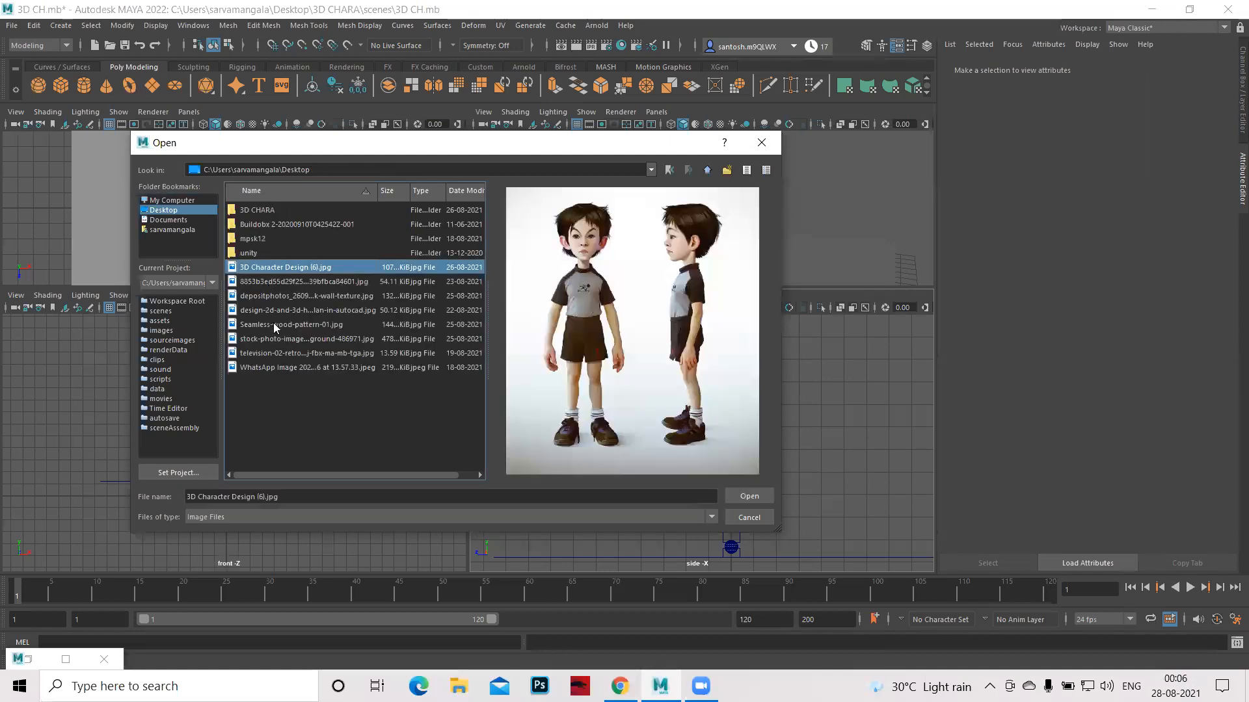
pyautogui.click(273, 282)
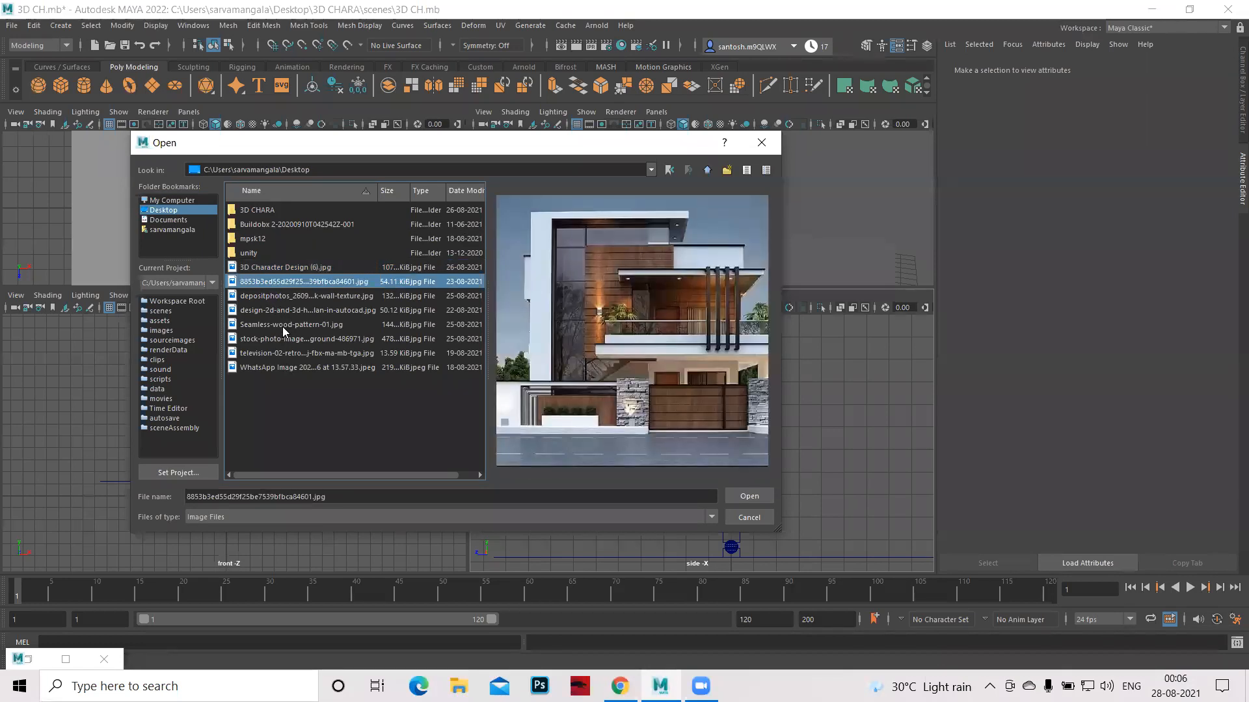
pyautogui.click(282, 296)
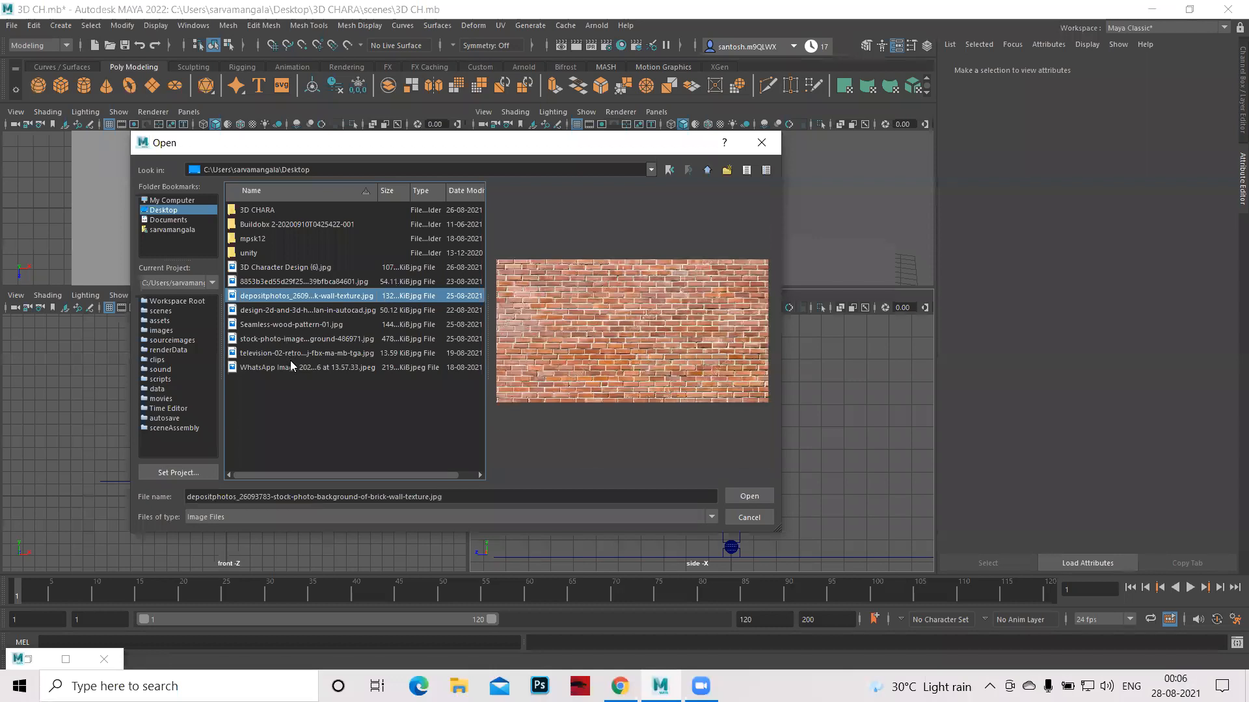
pyautogui.click(289, 311)
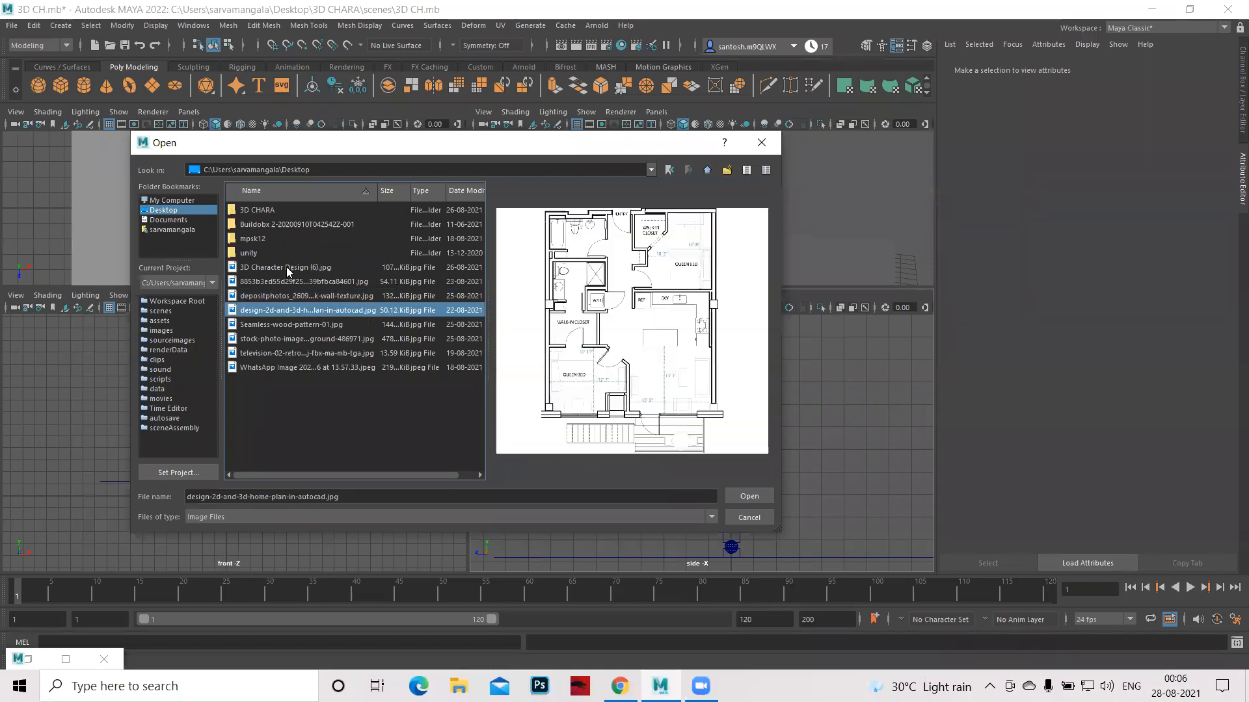
pyautogui.press('Down')
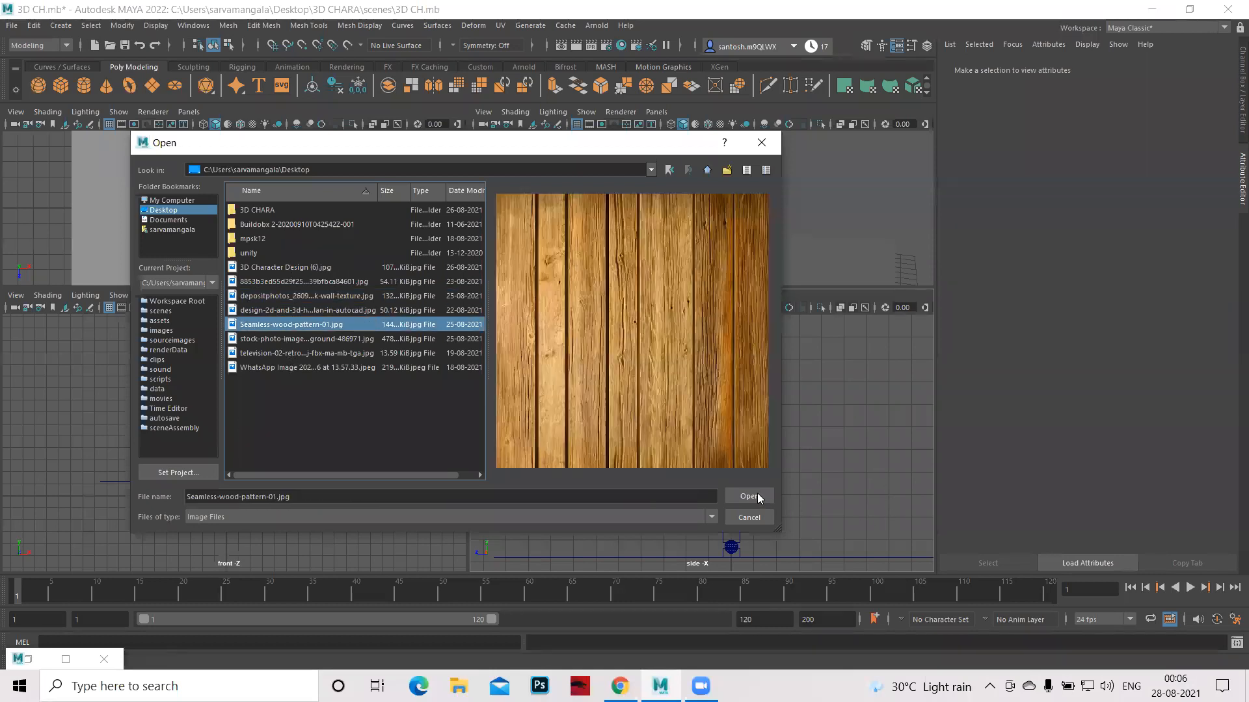
pyautogui.press('Up')
pyautogui.press('Up')
pyautogui.press('Up')
pyautogui.press('Up')
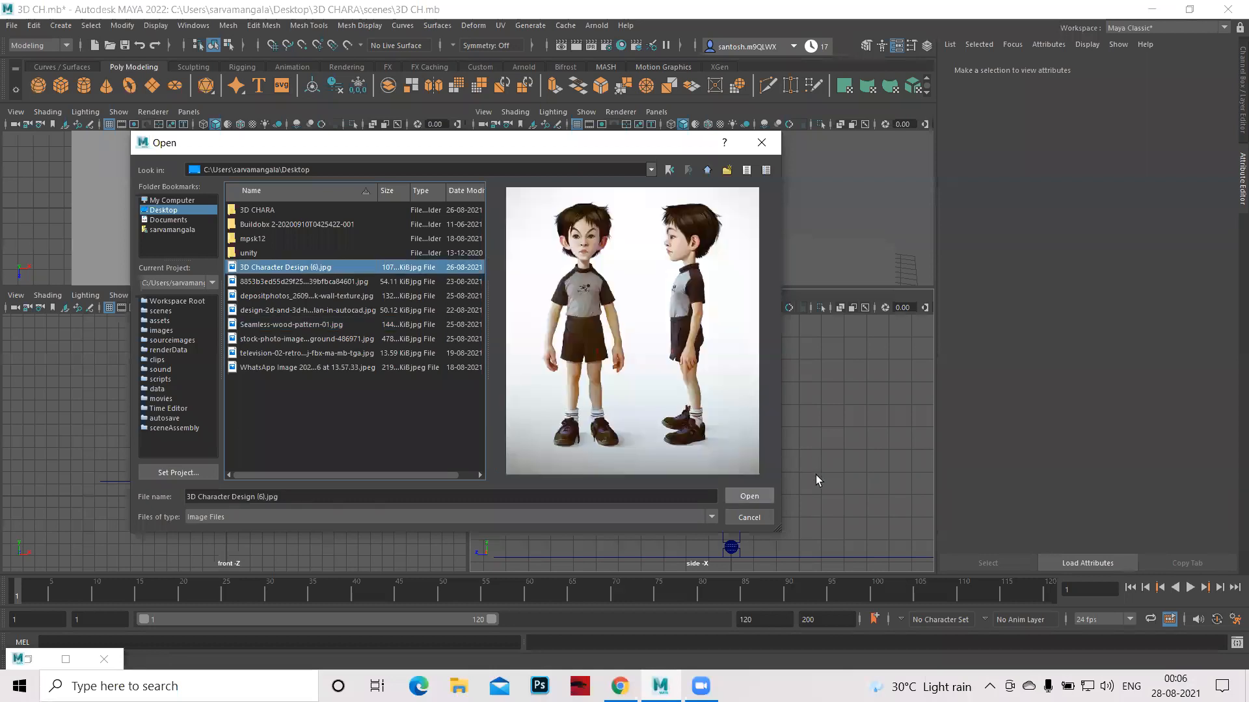
pyautogui.press('Return')
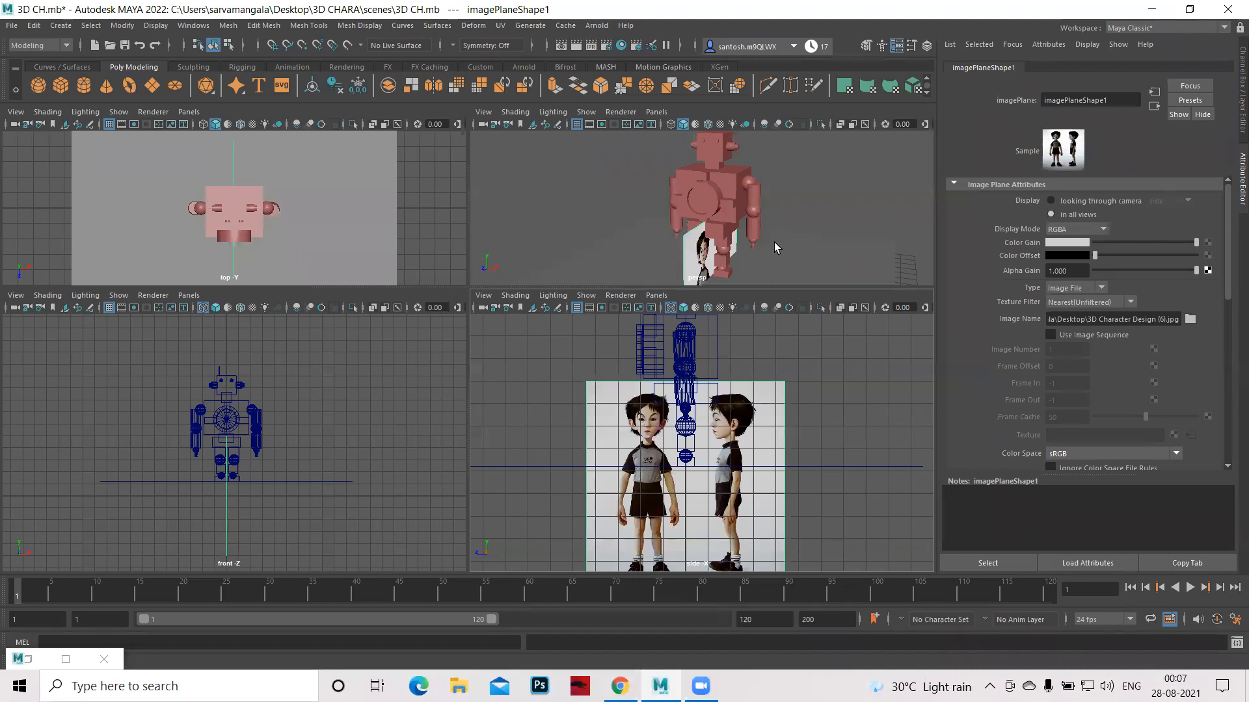
# Select the character image plane and move it along the X axis, away from the robot to the ground plane's edge.
pyautogui.click(691, 253)
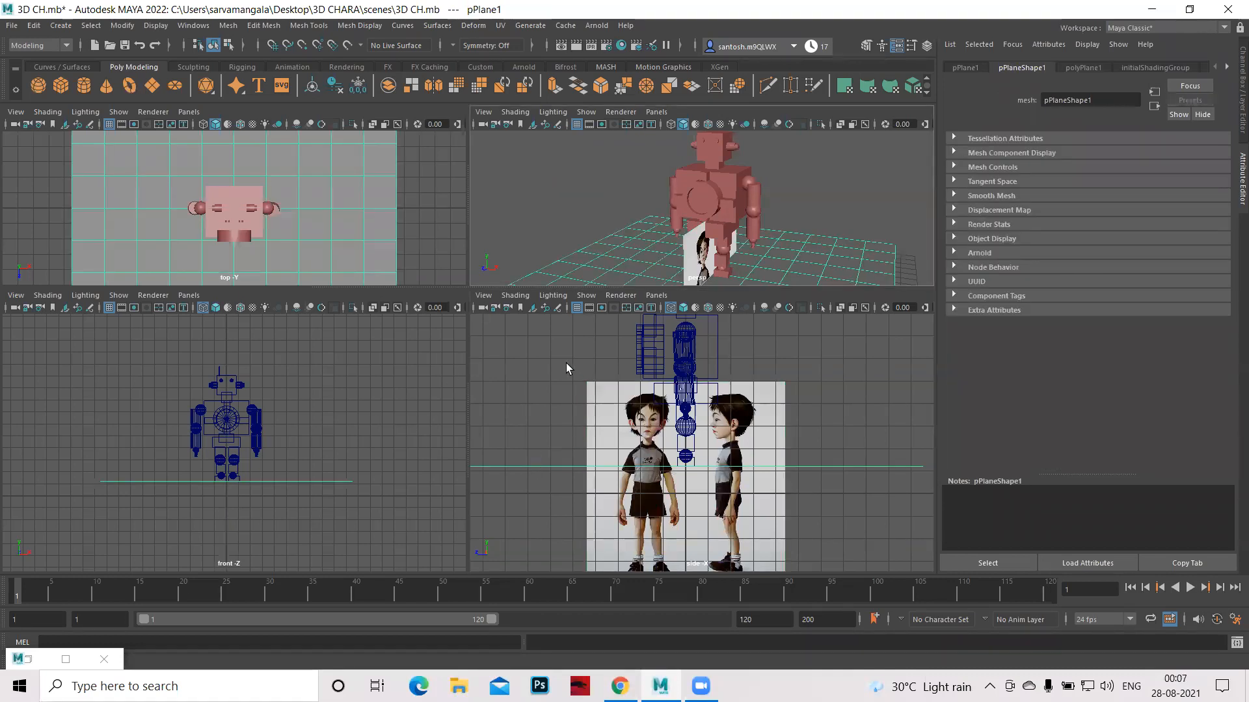
pyautogui.click(593, 390)
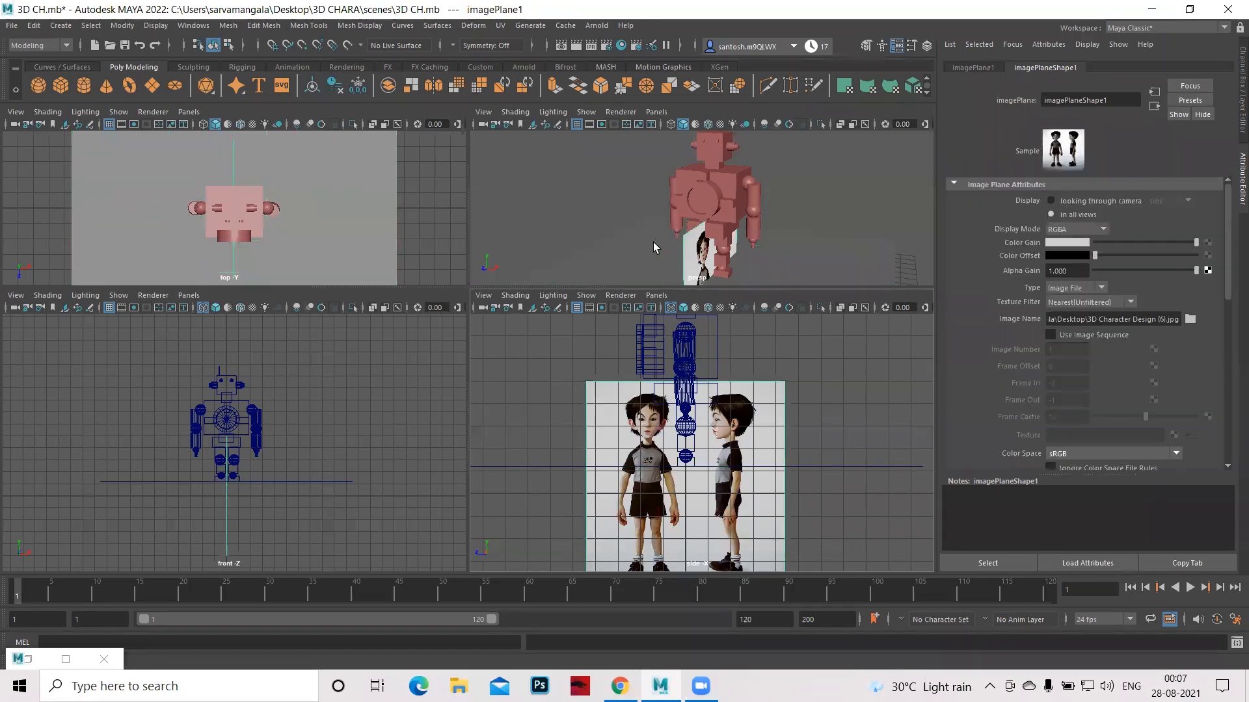
pyautogui.press('w')
pyautogui.keyDown('alt'); pyautogui.moveTo(791, 257); pyautogui.dragTo(785, 212, button='middle'); pyautogui.keyUp('alt')
pyautogui.moveTo(769, 259); pyautogui.dragTo(651, 242)
pyautogui.moveTo(931, 286); pyautogui.dragTo(624, 193)
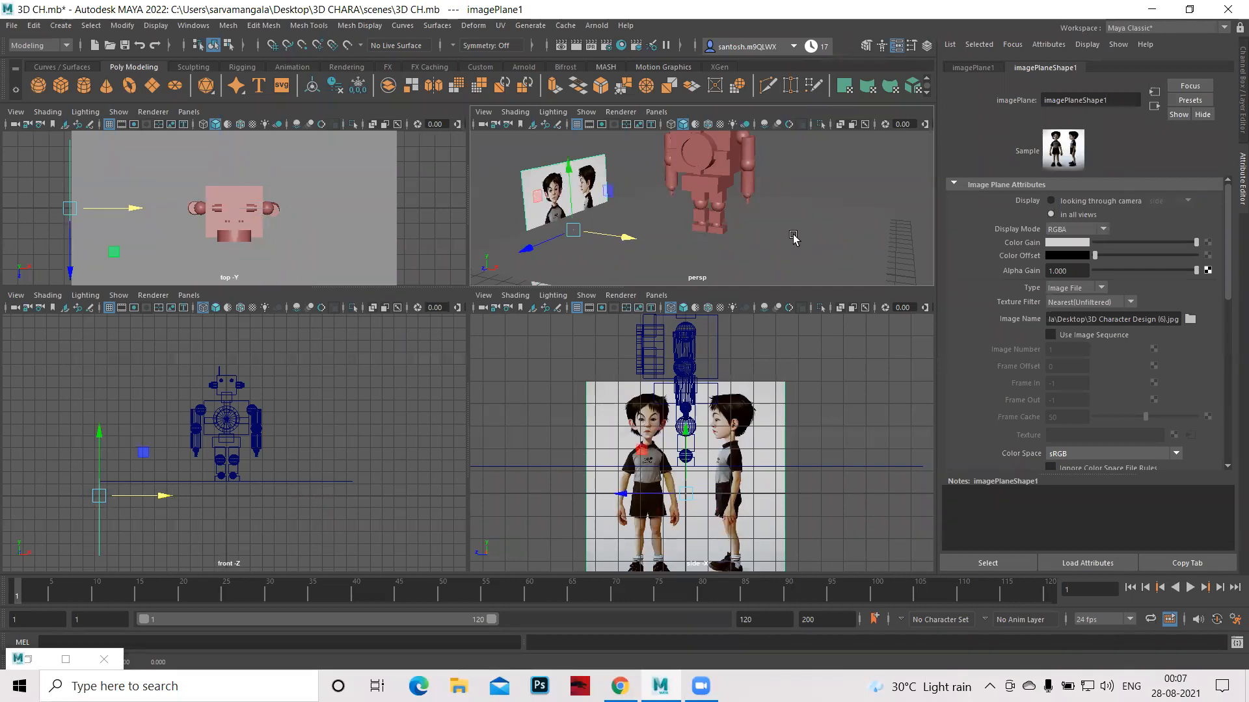
# Enlarge the perspective view and delete the character image plane beside the robot.
pyautogui.press('space')
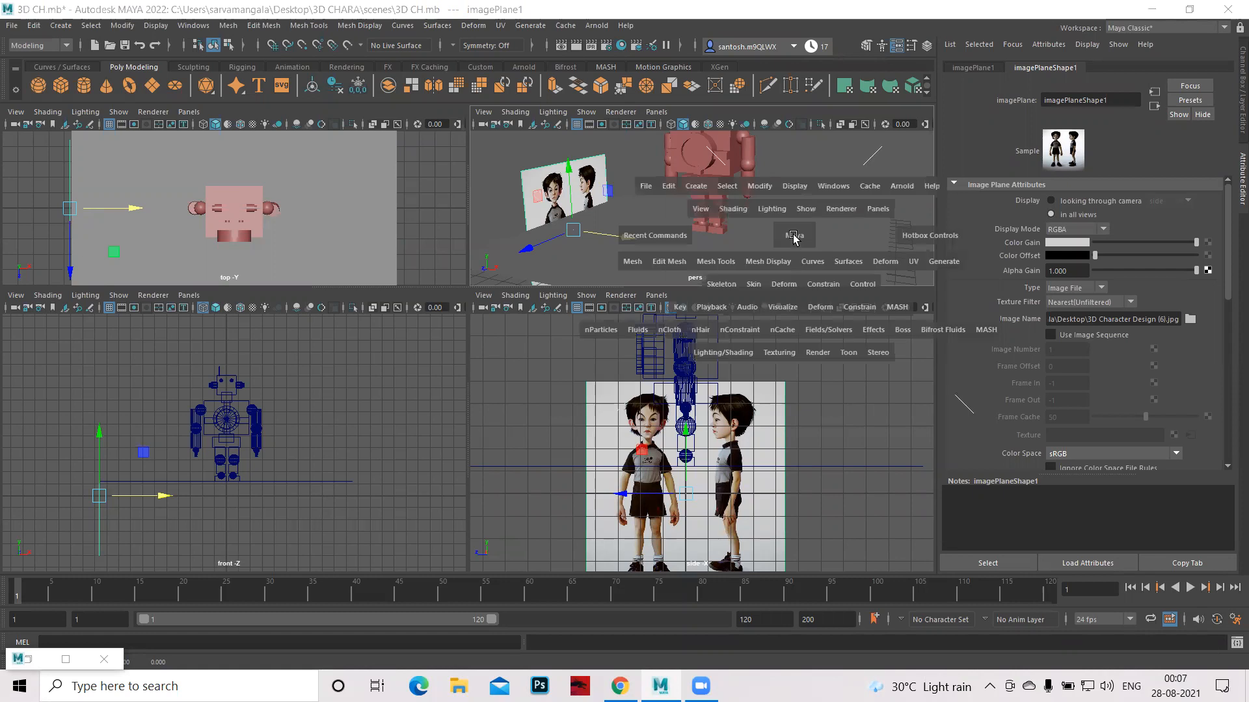
pyautogui.keyDown('alt'); pyautogui.moveTo(817, 371); pyautogui.dragTo(797, 371); pyautogui.keyUp('alt')
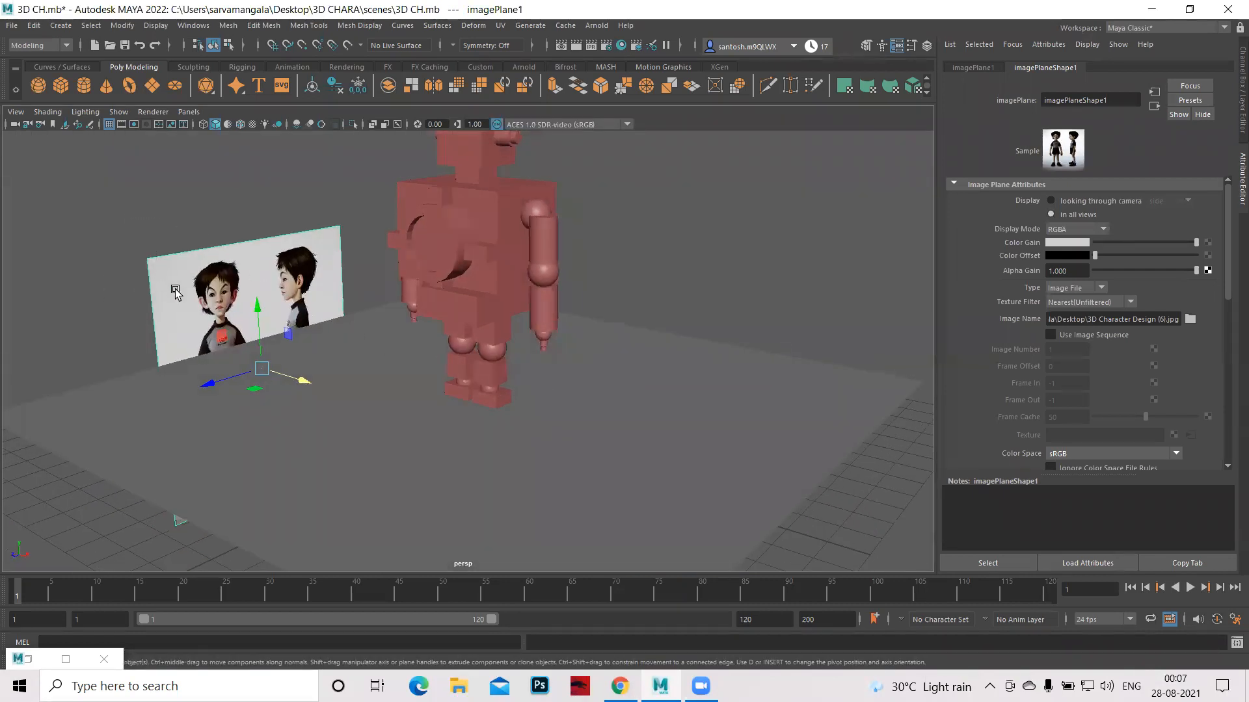
pyautogui.press('Delete')
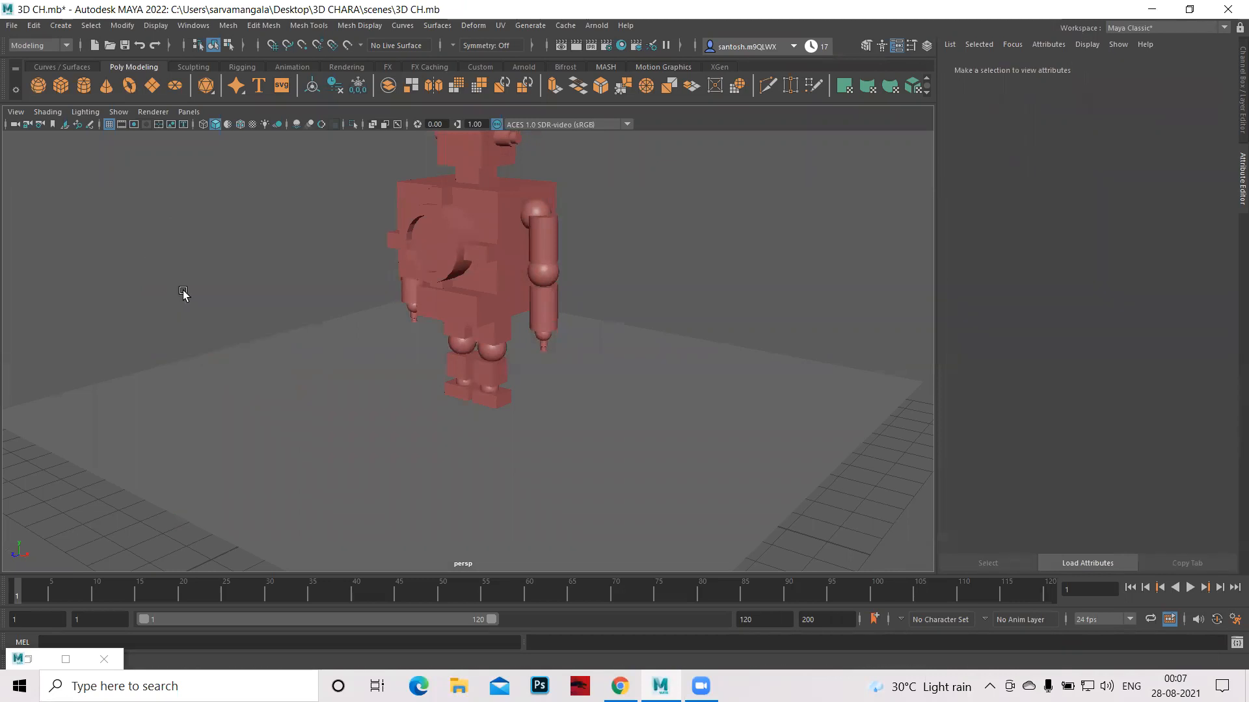
# Inspect the whole robot in the perspective view and minimize the Maya window to show the desktop.
pyautogui.press('space')
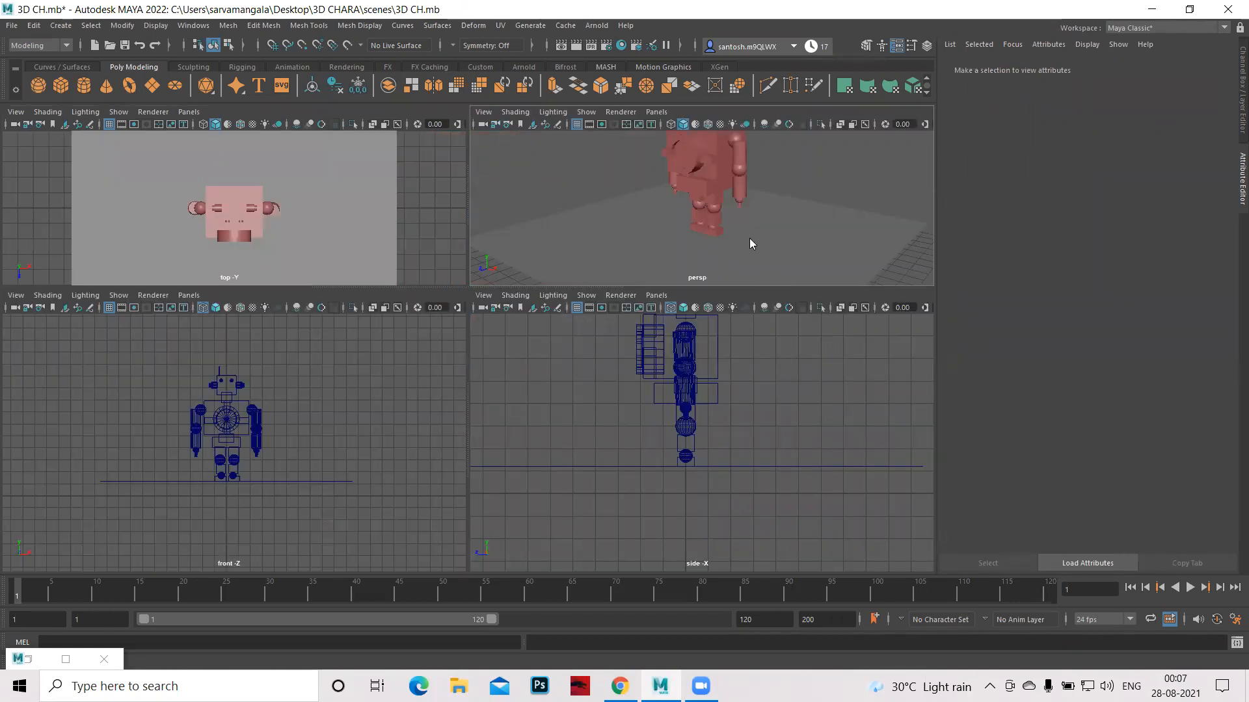
pyautogui.press('space')
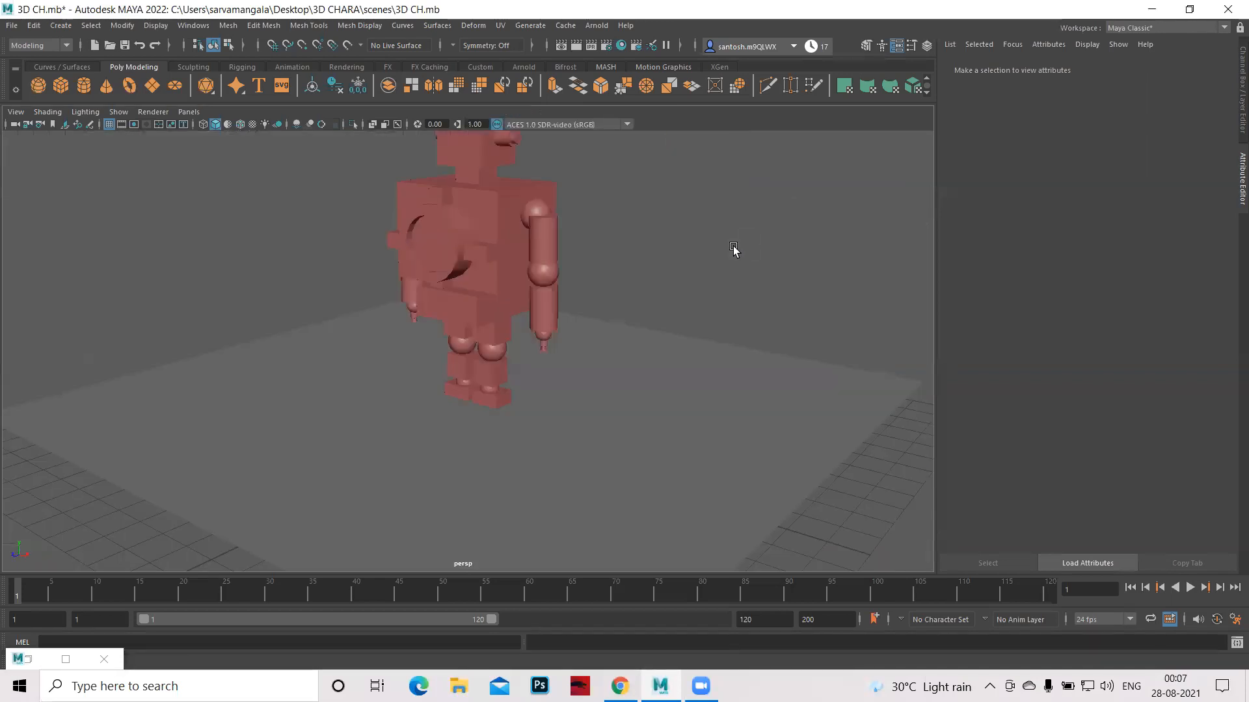
pyautogui.keyDown('alt'); pyautogui.moveTo(733, 251); pyautogui.dragTo(766, 301); pyautogui.keyUp('alt')
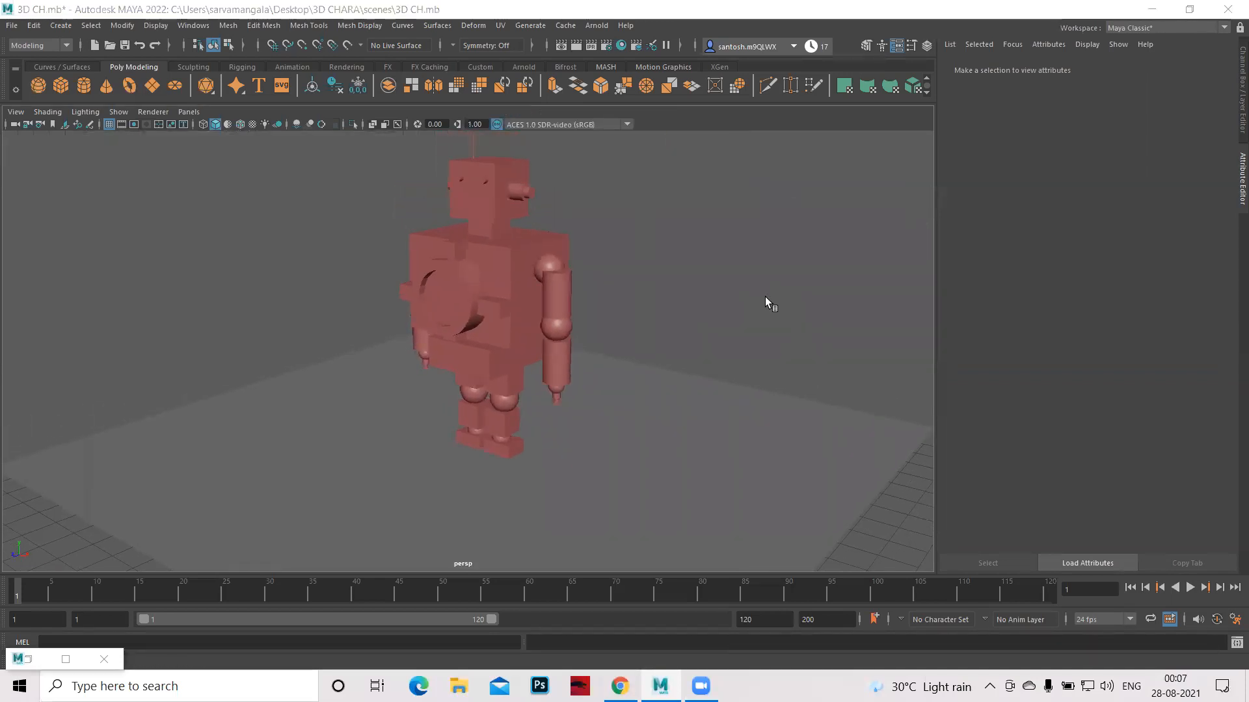
pyautogui.press('space')
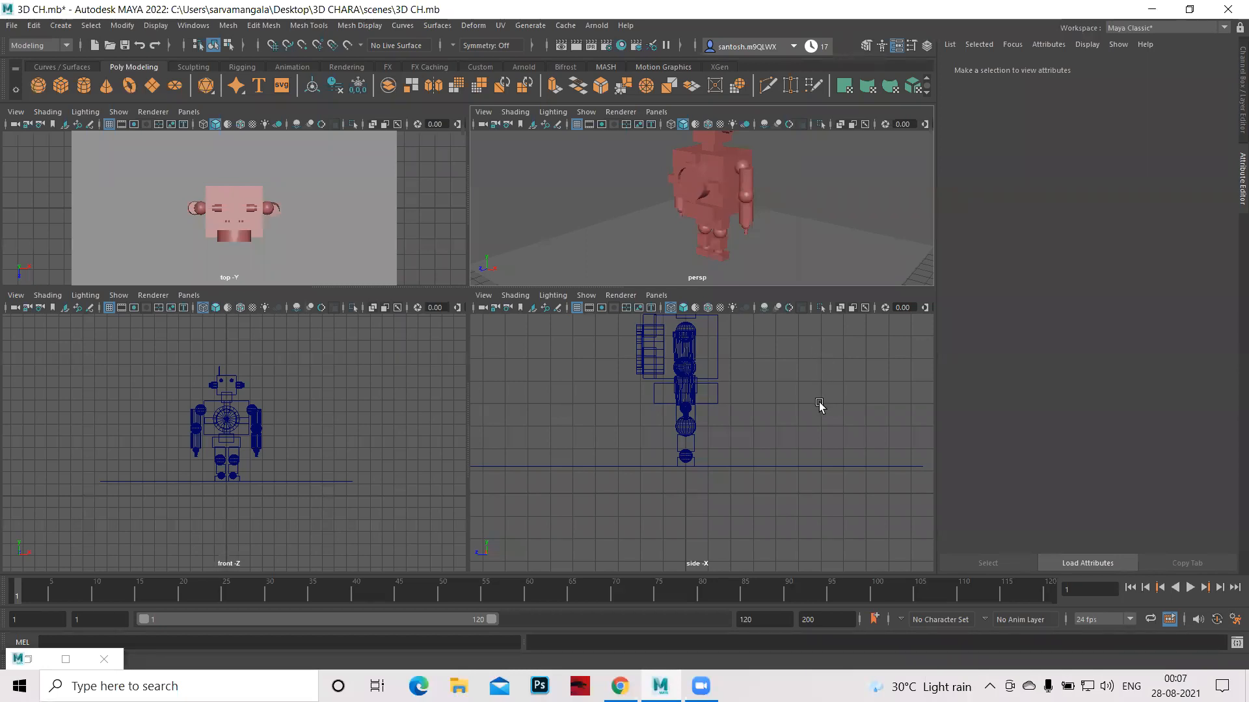
pyautogui.press('space')
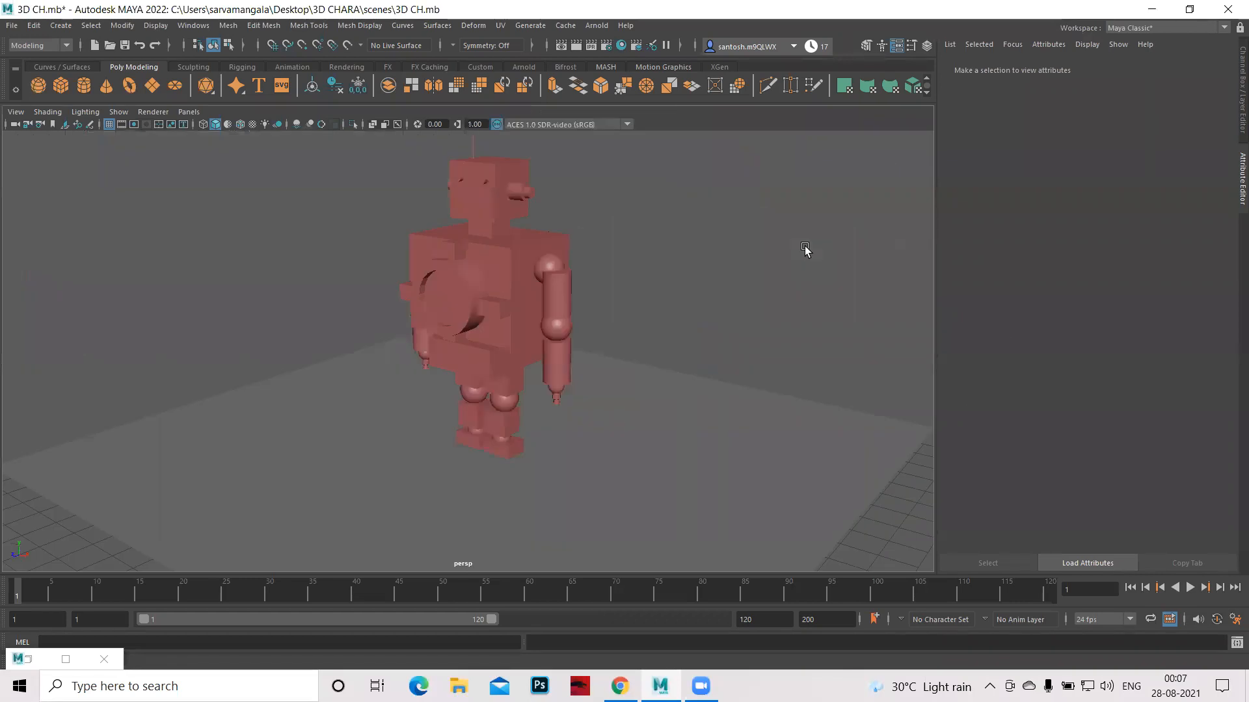
pyautogui.keyDown('alt'); pyautogui.moveTo(824, 302); pyautogui.dragTo(690, 353); pyautogui.keyUp('alt')
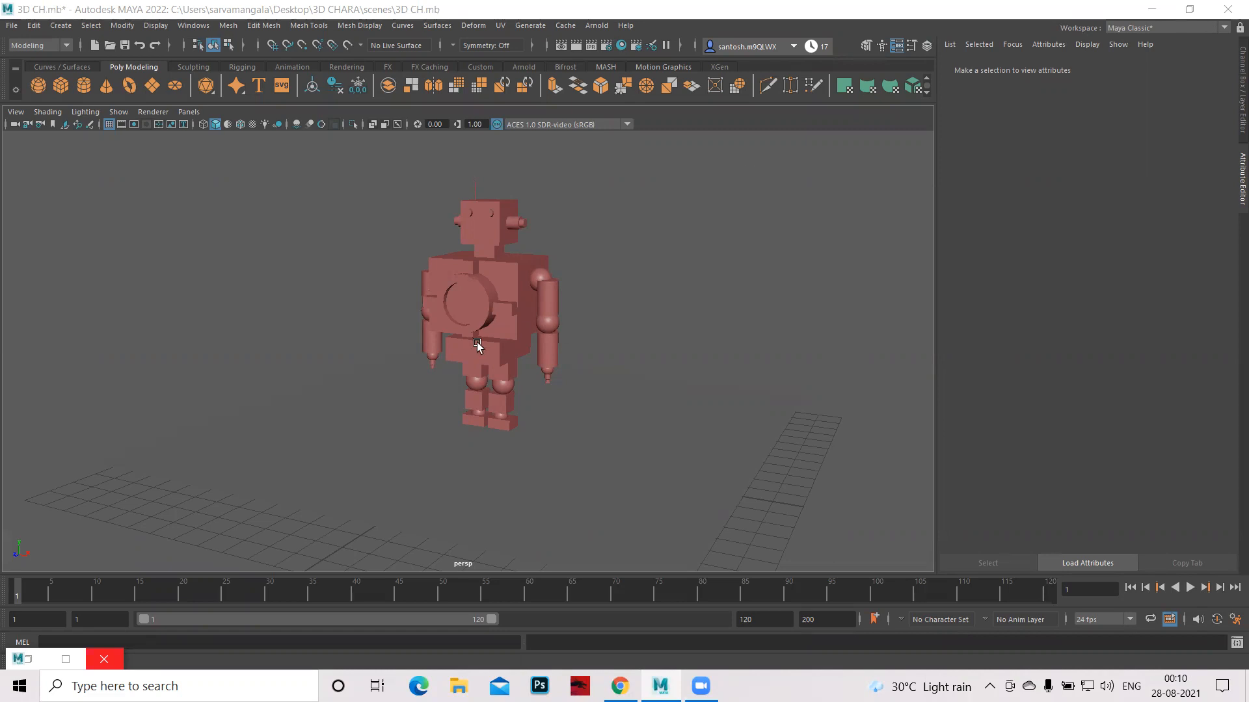
pyautogui.click(1160, 8)
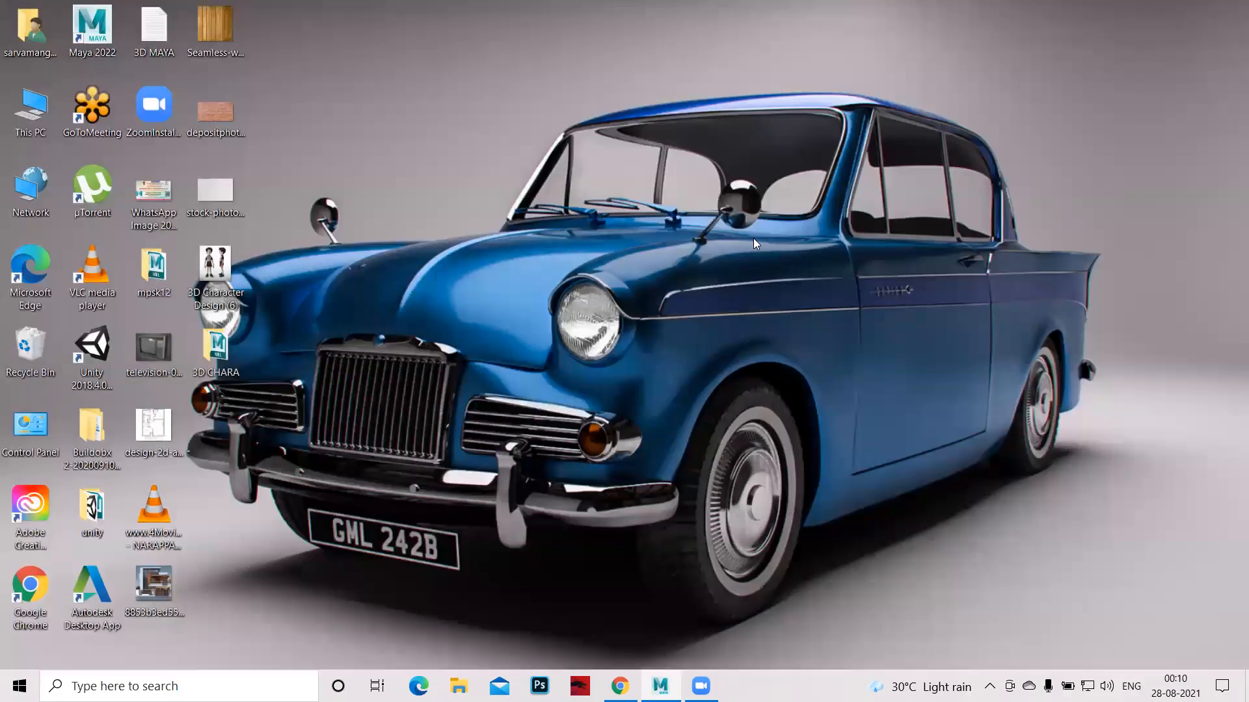